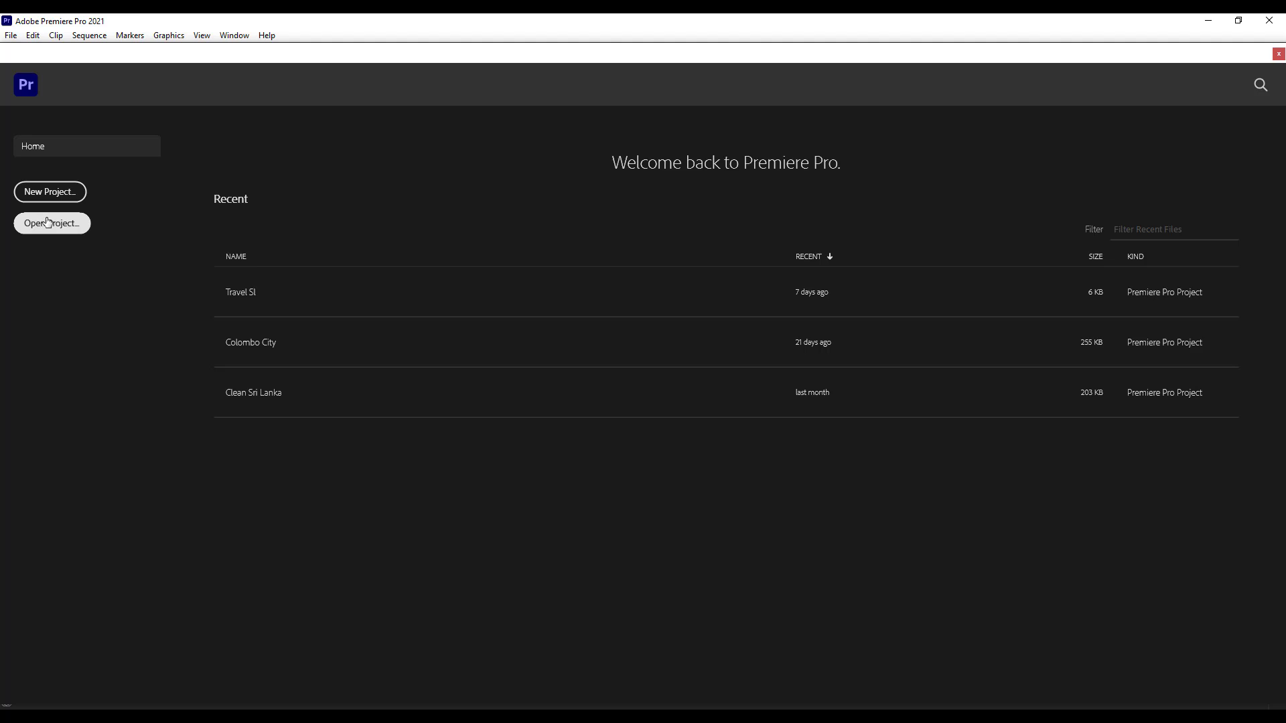
Start a new project and name it Travel.
left_click(59, 193)
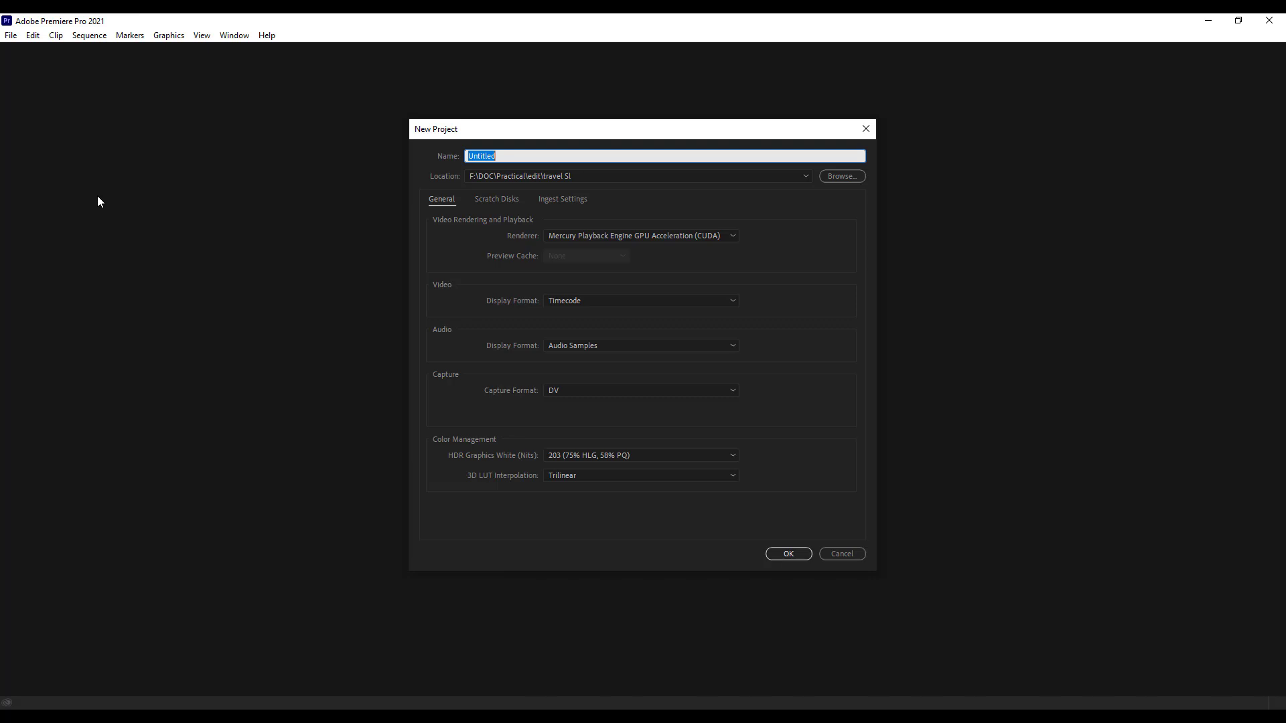
left_click(539, 156)
left_click_drag(540, 156, 406, 153)
type("Travel")
Make a folder named travel inside the travel Sl folder, and create the project with it as the location.
left_click(833, 175)
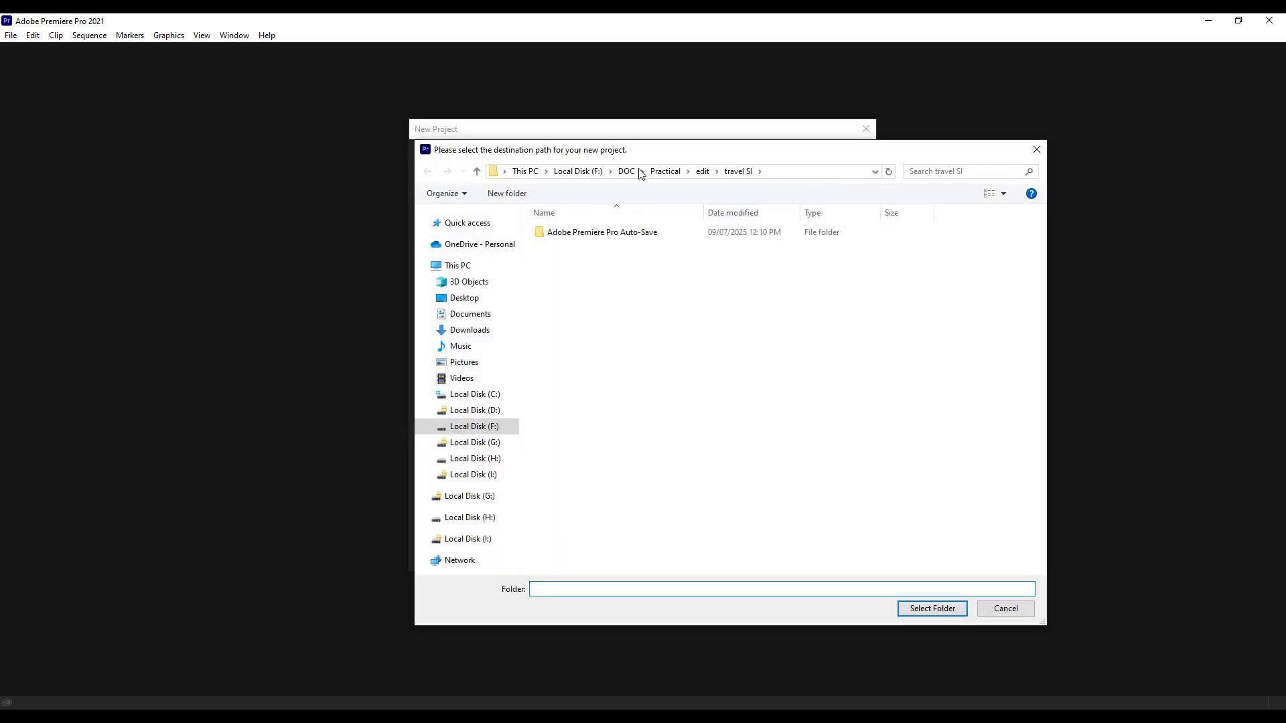
left_click(675, 173)
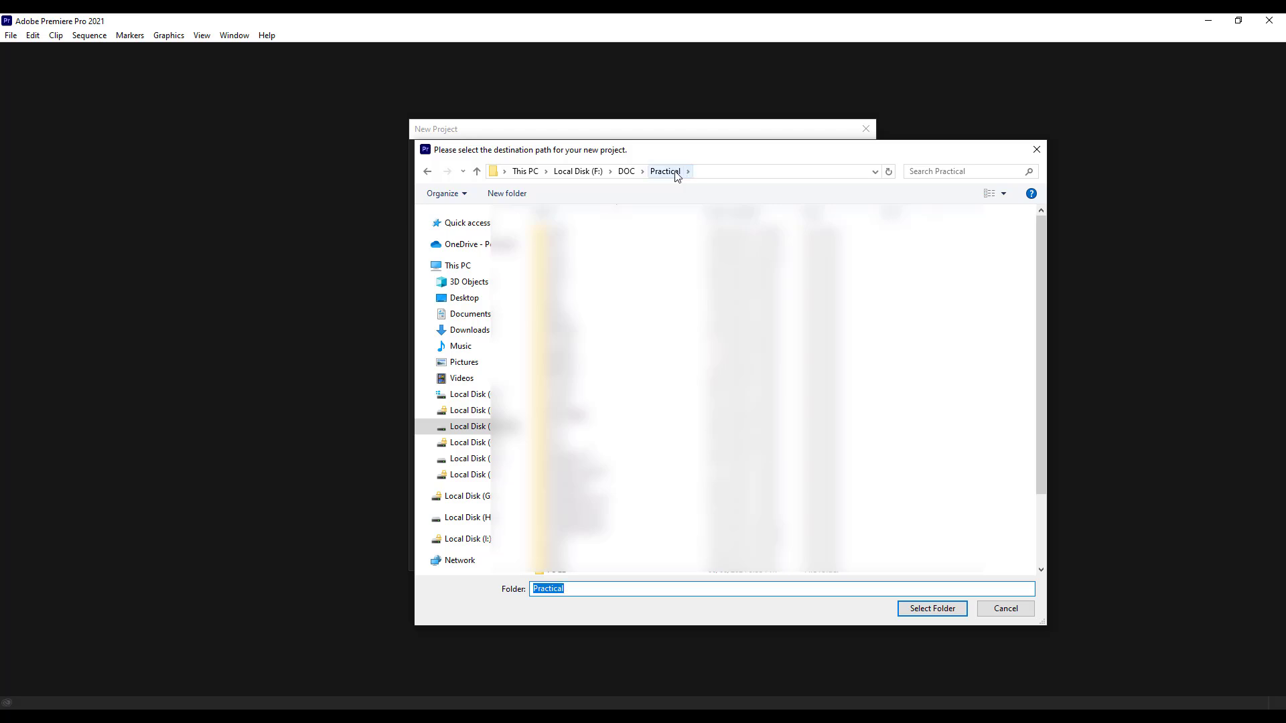
left_click(427, 171)
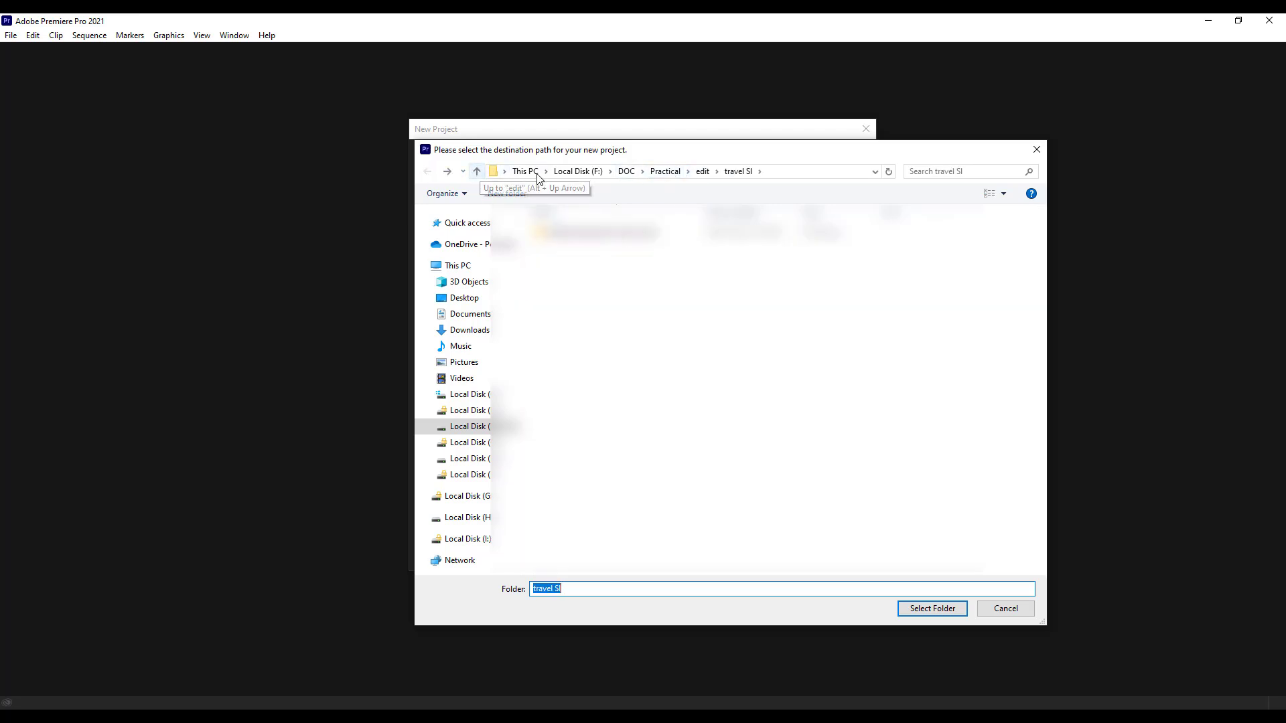
right_click(563, 268)
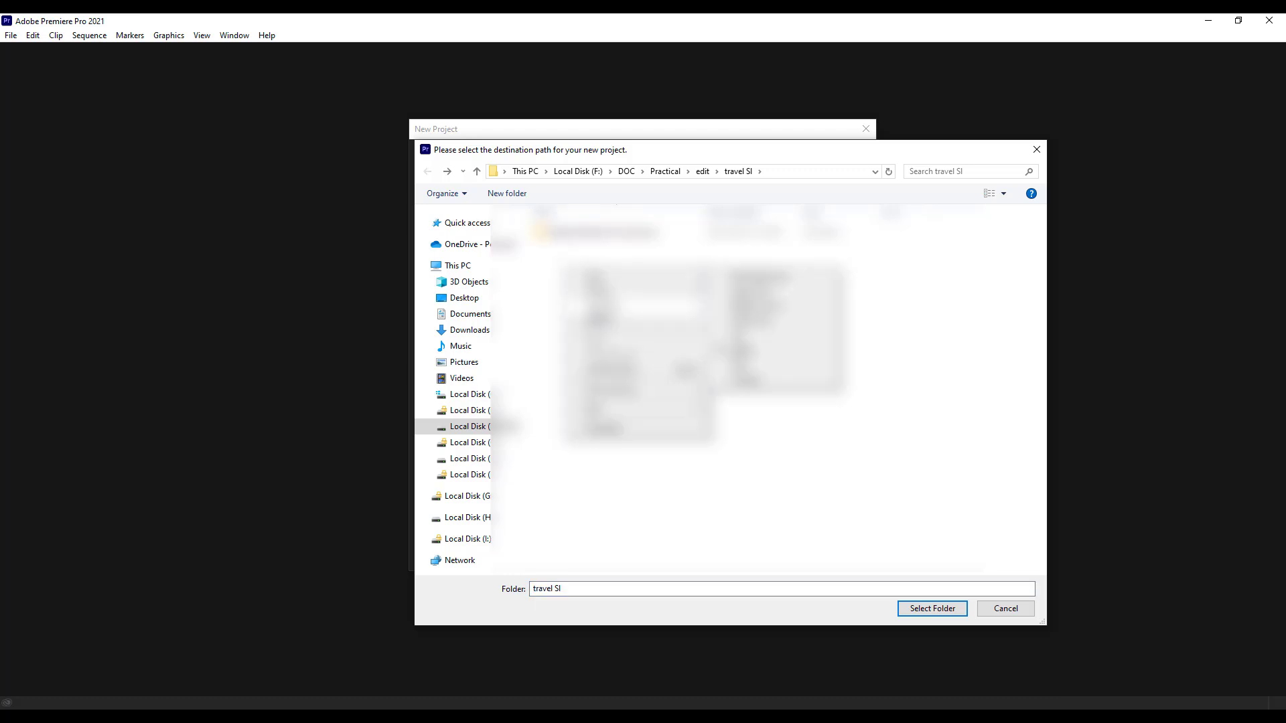
mouse_move(608, 408)
left_click(761, 410)
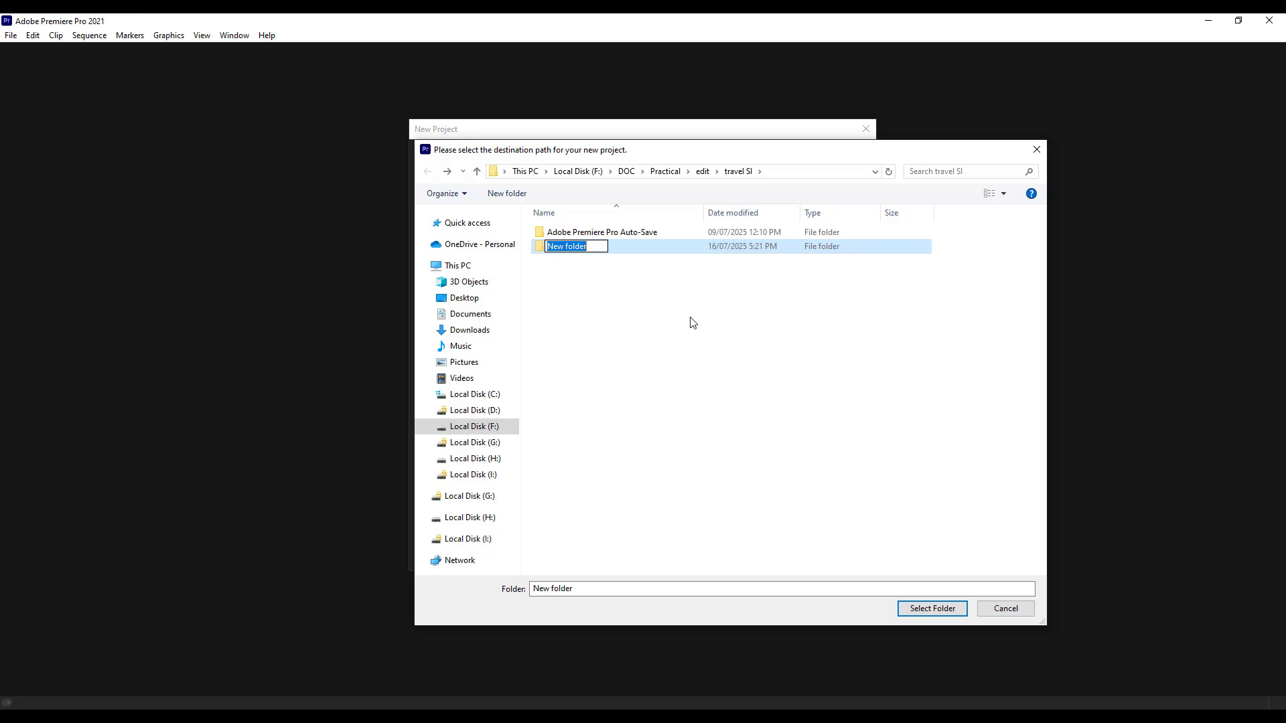
type("travel")
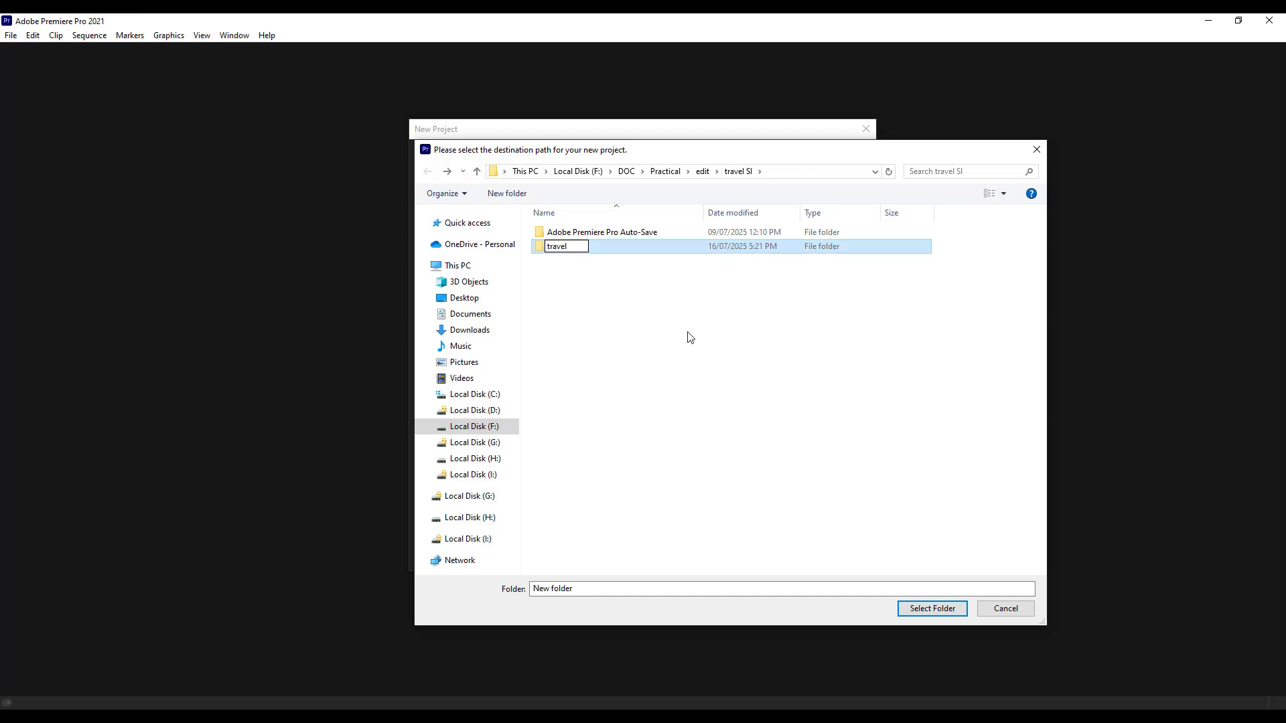
left_click(590, 266)
double_click(583, 249)
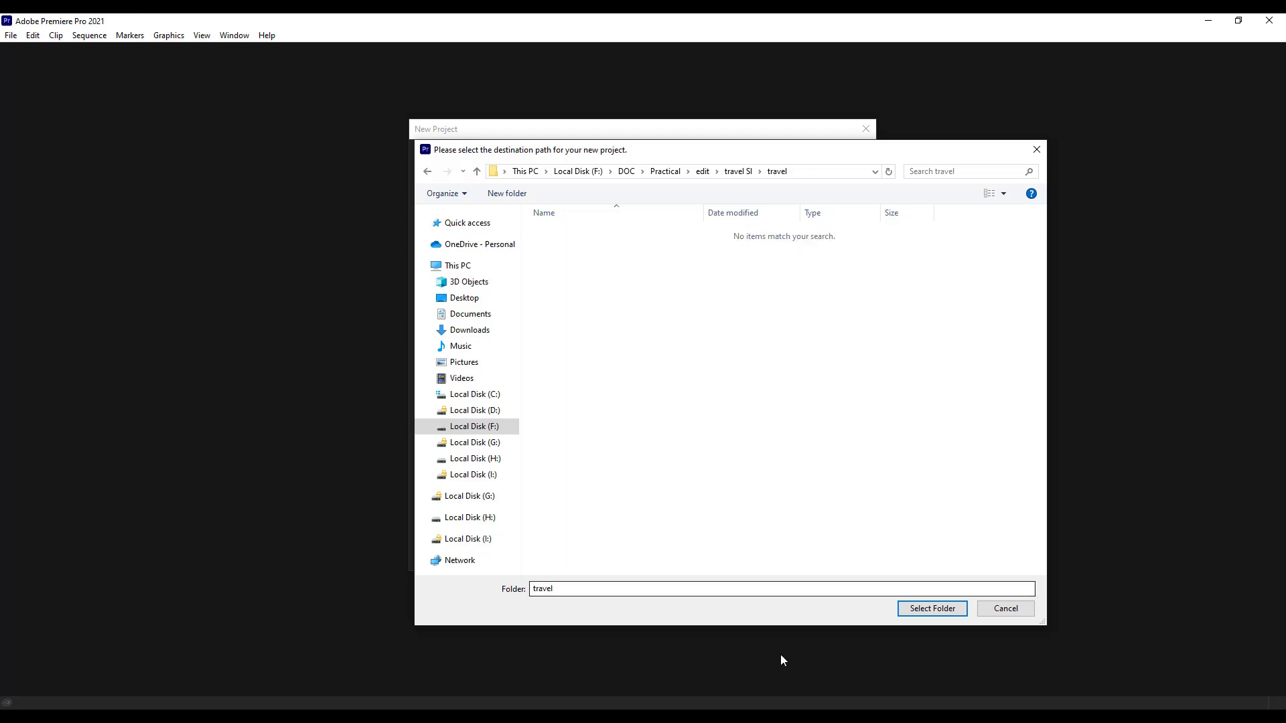
left_click(930, 609)
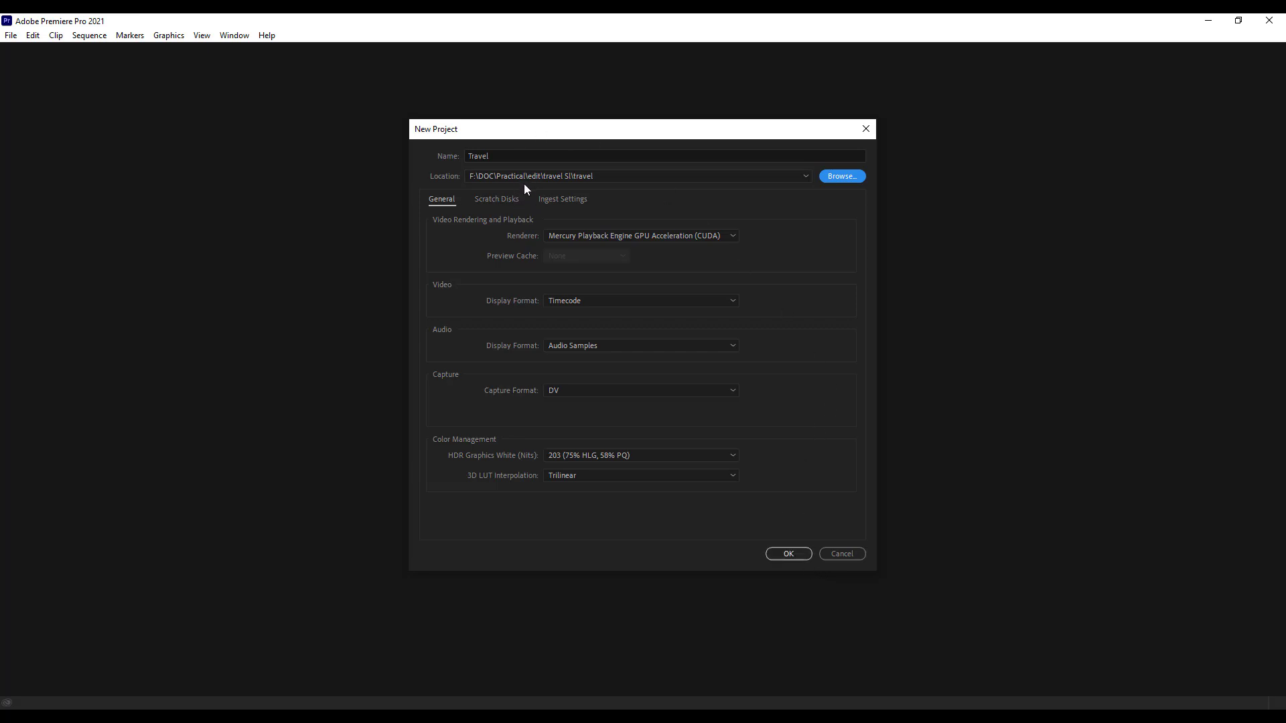
left_click(791, 554)
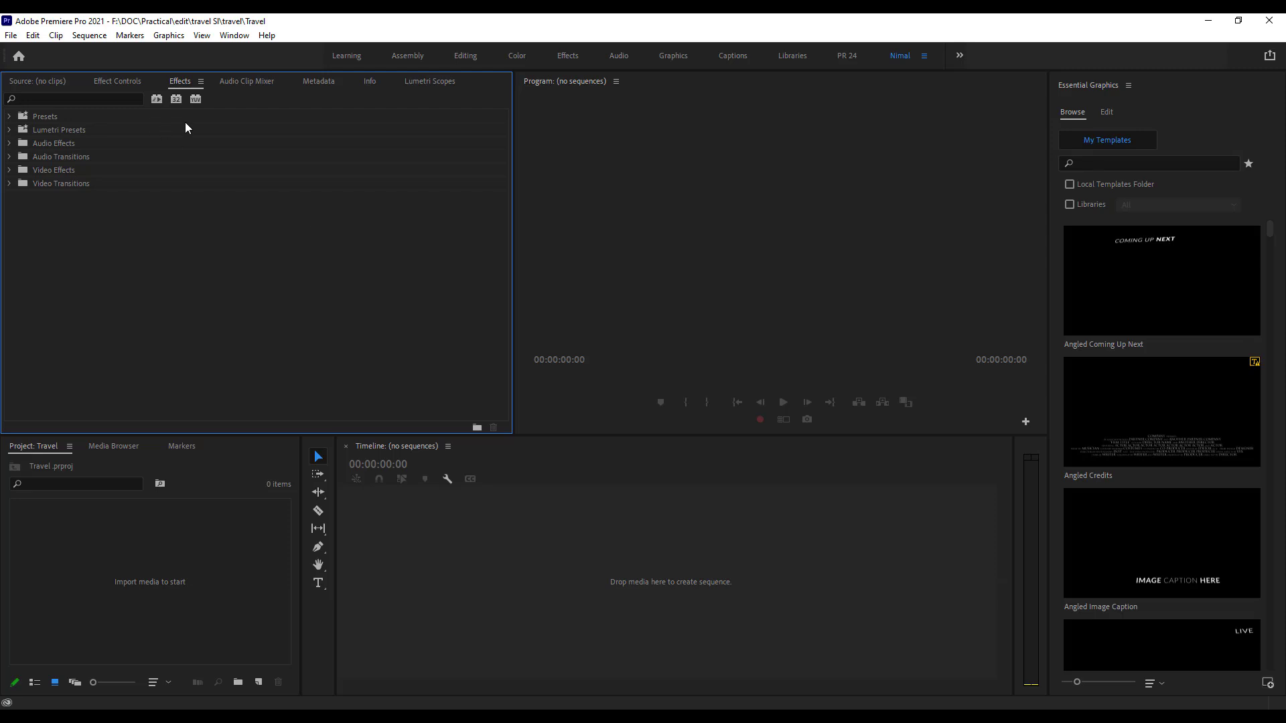
left_click(670, 300)
left_click(643, 491)
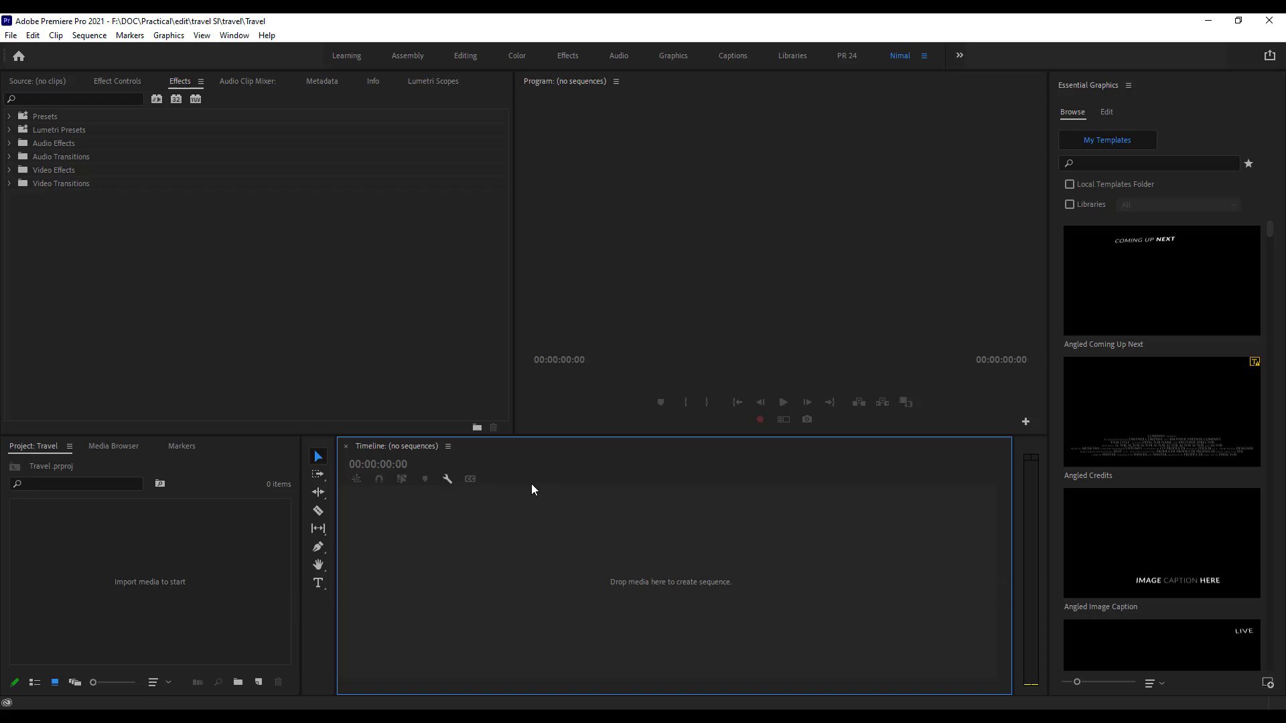
left_click(178, 529)
left_click(248, 356)
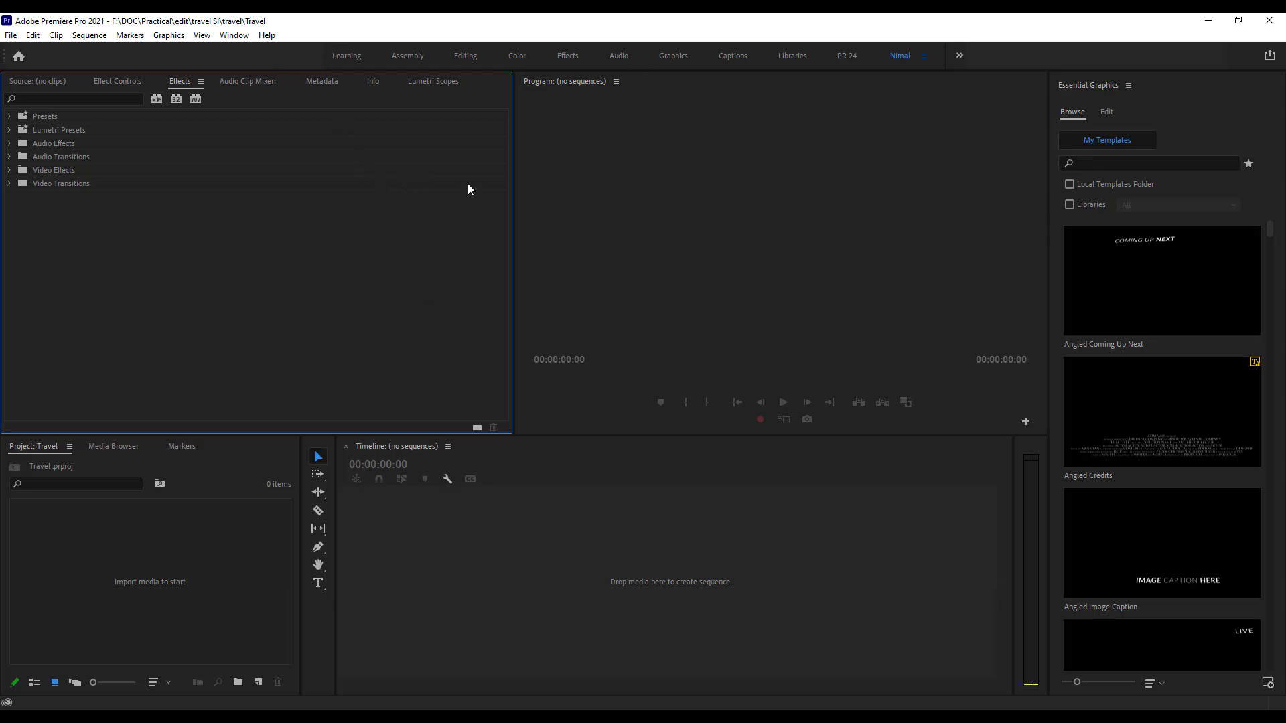
Preview the Learning and Assembly workspaces, and switch to the Editing workspace.
left_click(346, 56)
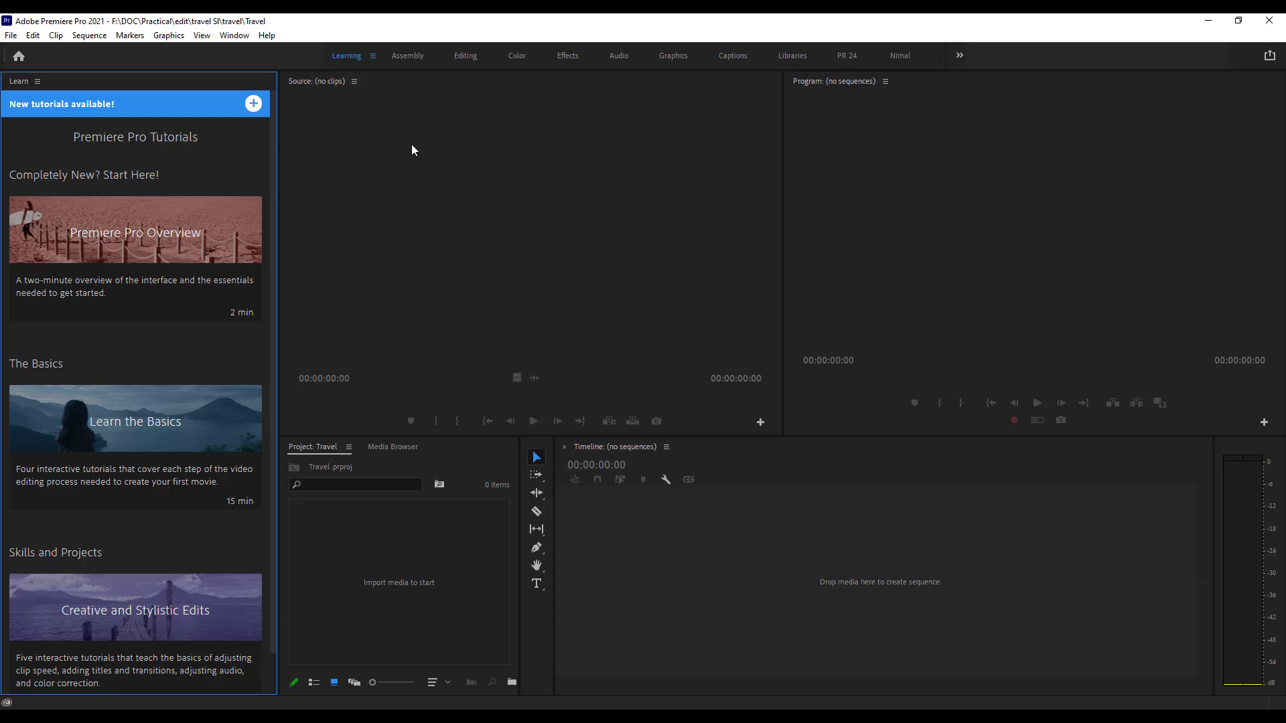
left_click(417, 58)
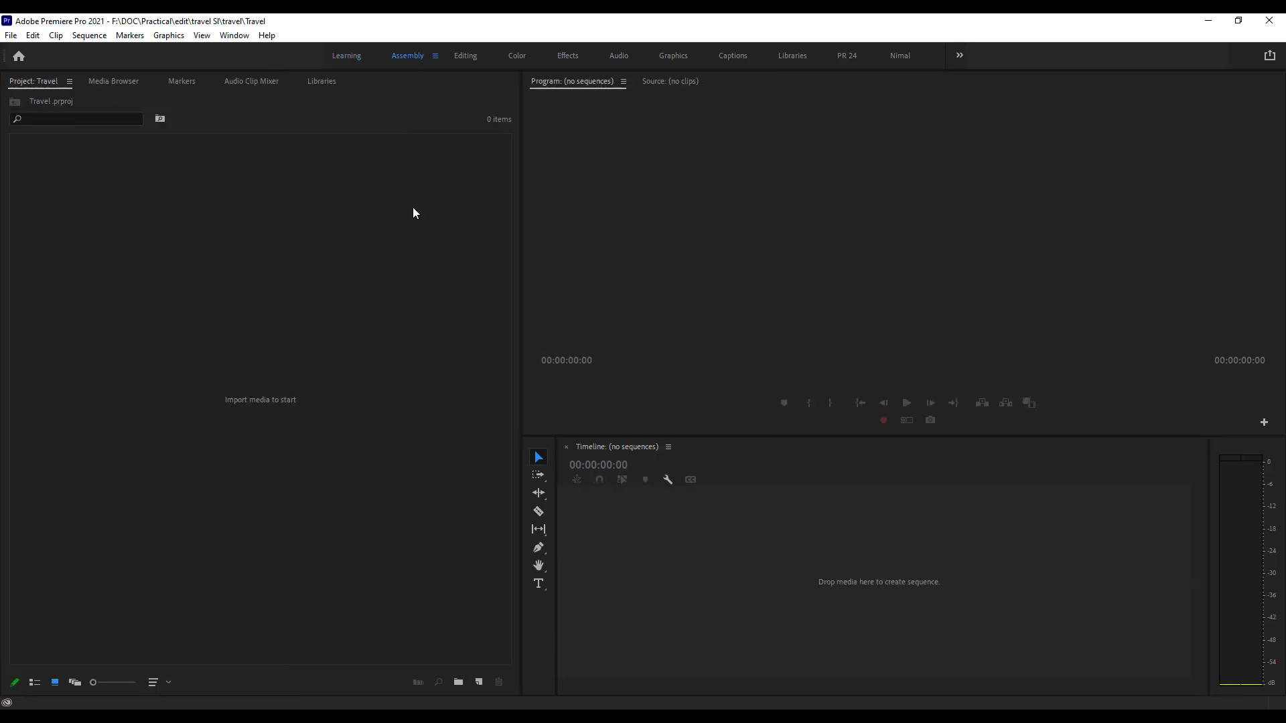
left_click(313, 343)
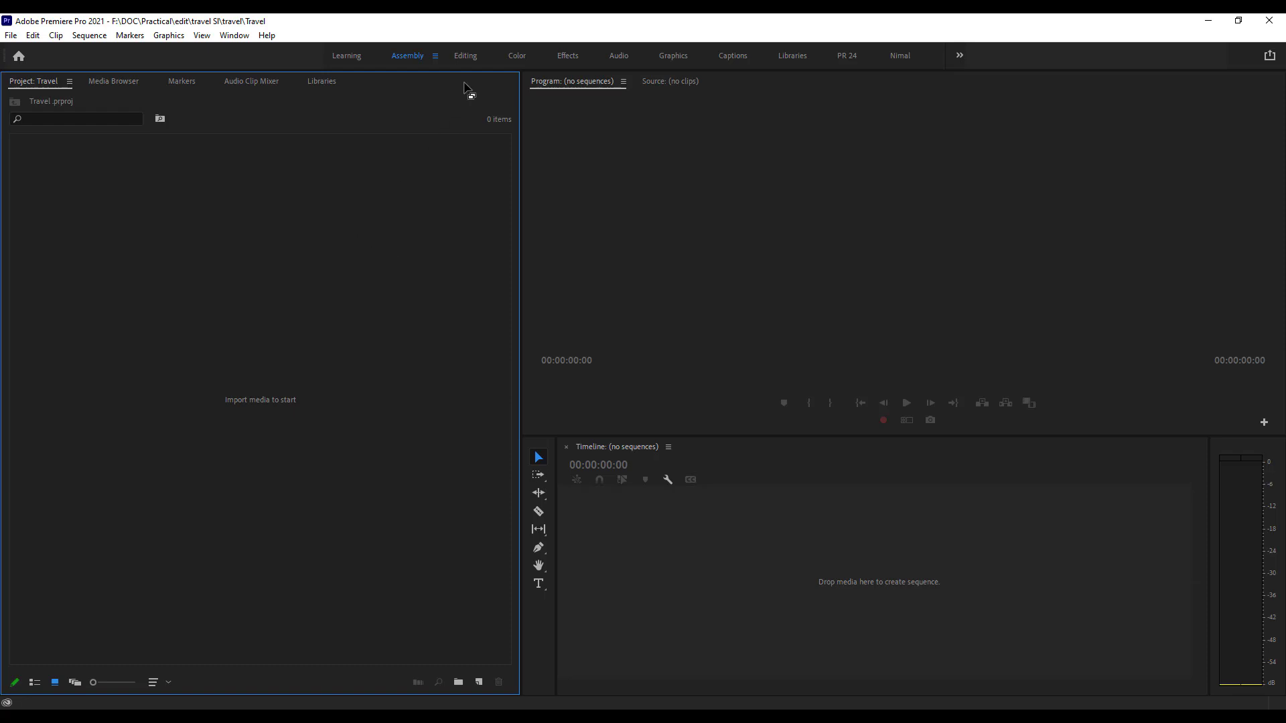
left_click(467, 57)
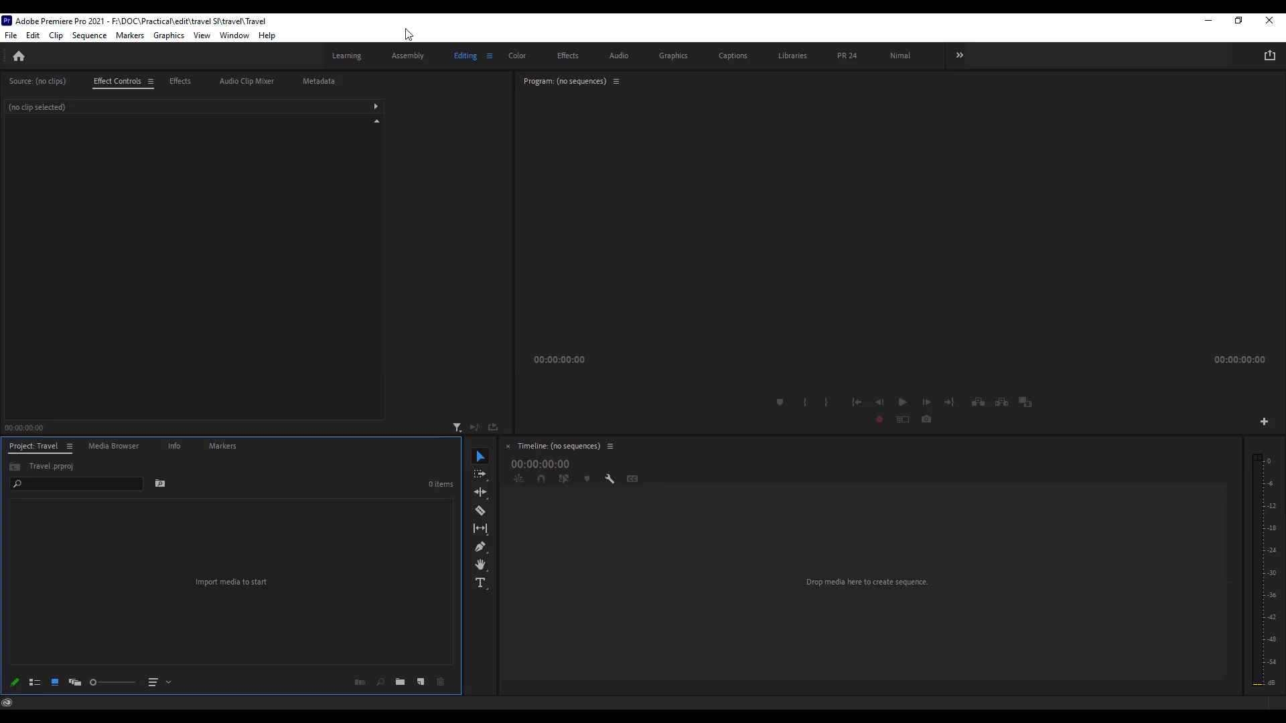
Look through the Editing workspace's panels, including Source, Effect Controls, Effects, Audio Clip Mixer, Metadata, Media Browser, Info, Markers, Program and Timeline.
left_click(308, 265)
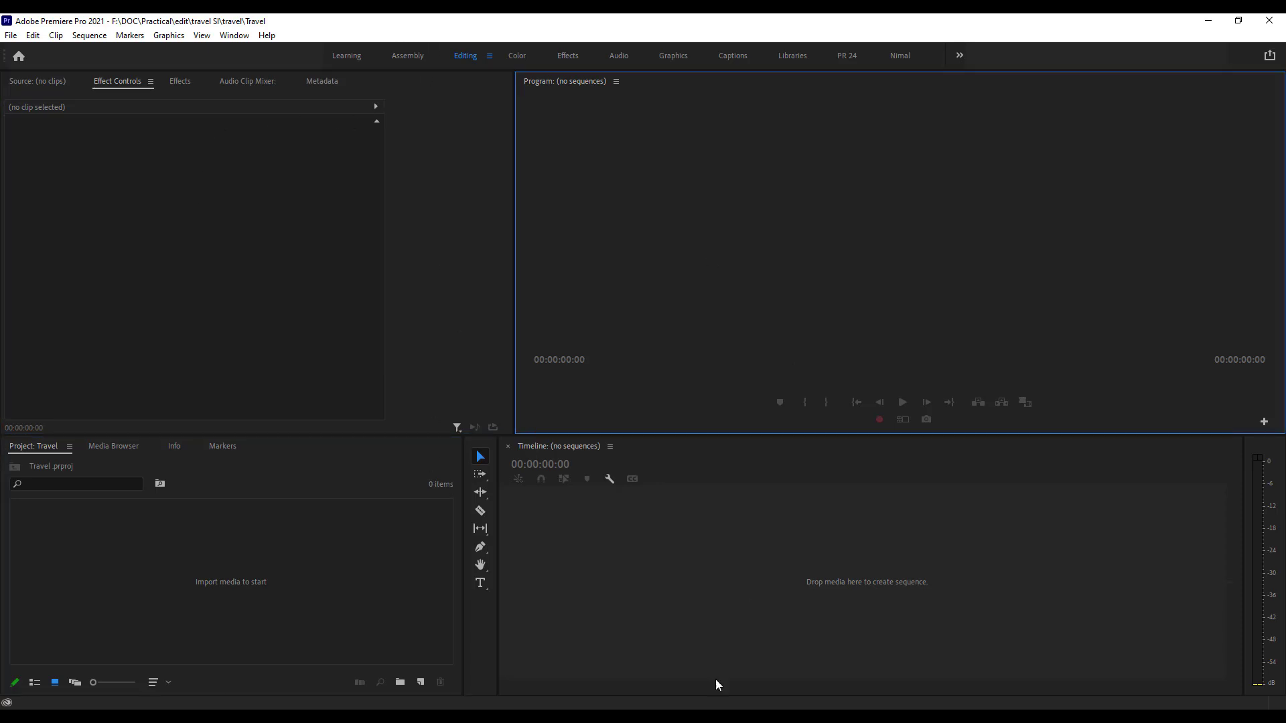
left_click(363, 577)
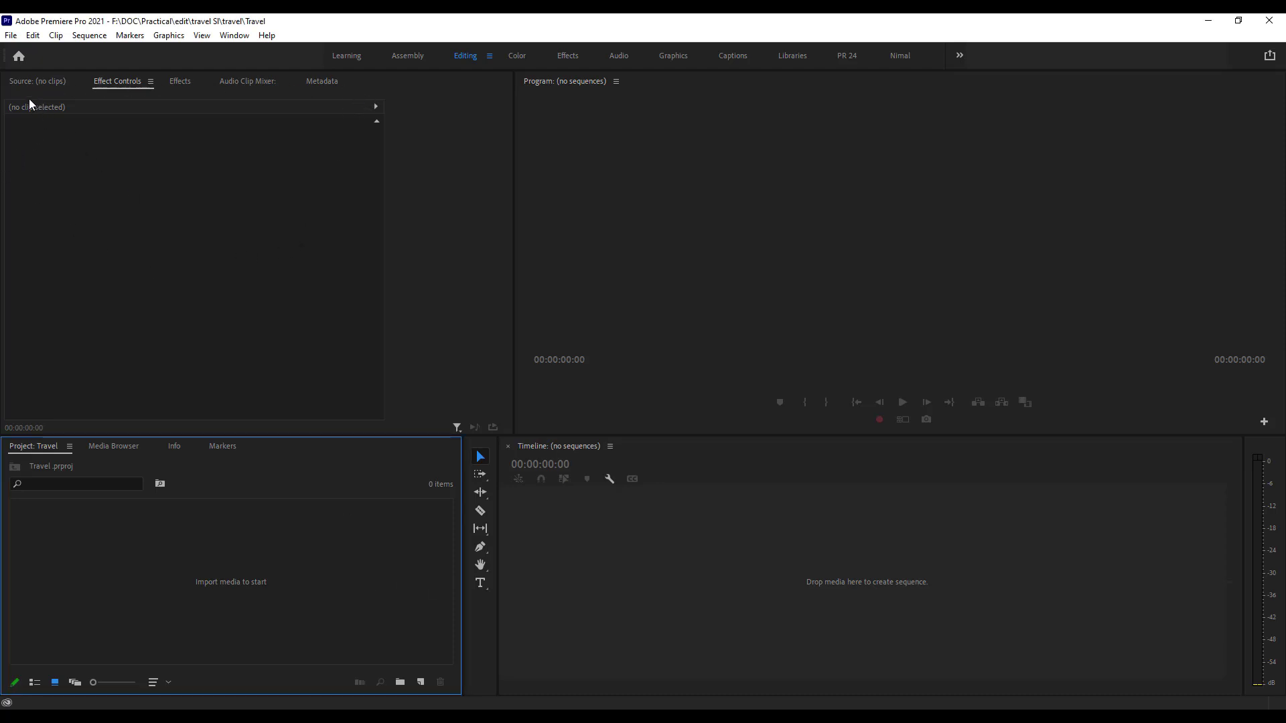
left_click(29, 81)
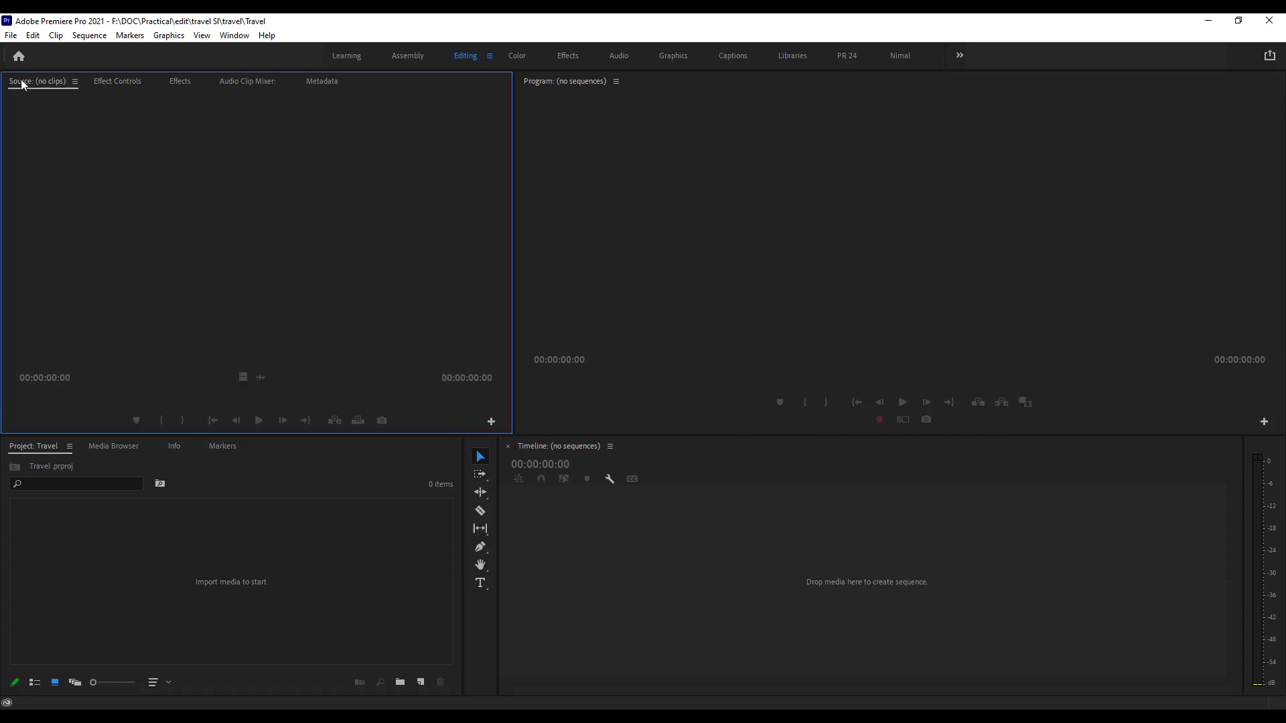
left_click(111, 81)
left_click(186, 83)
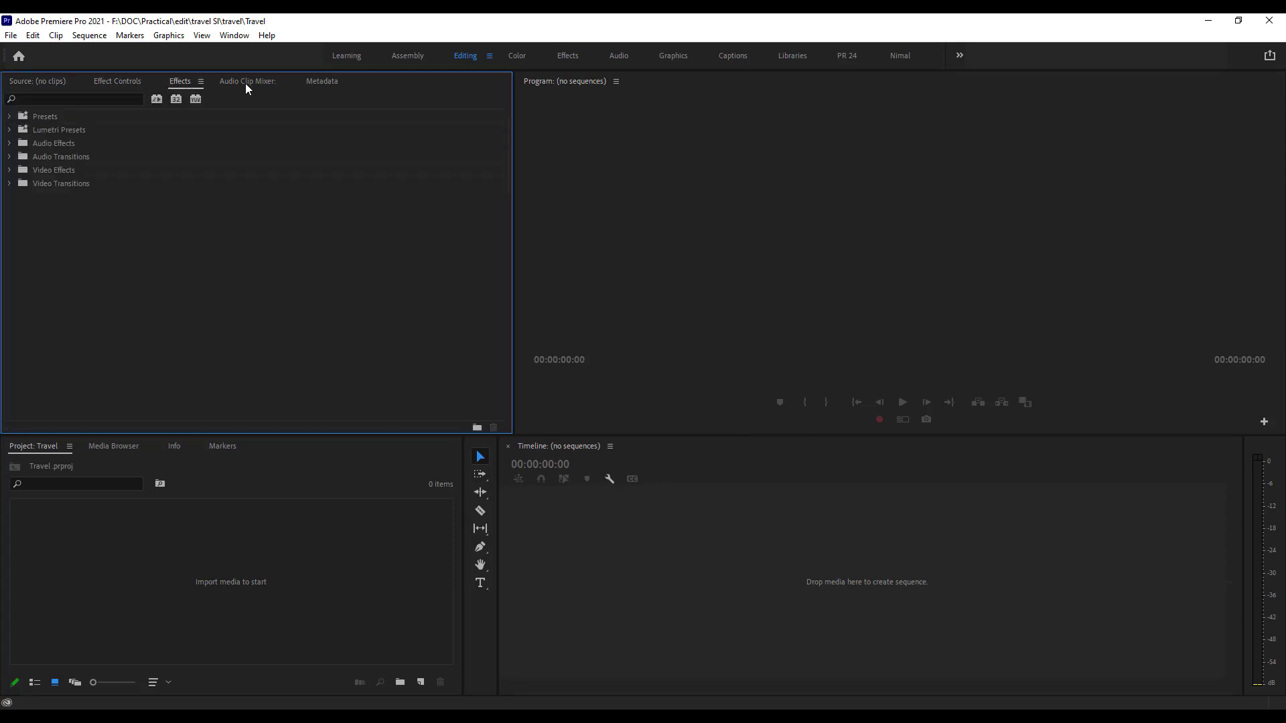
left_click(245, 84)
left_click(321, 81)
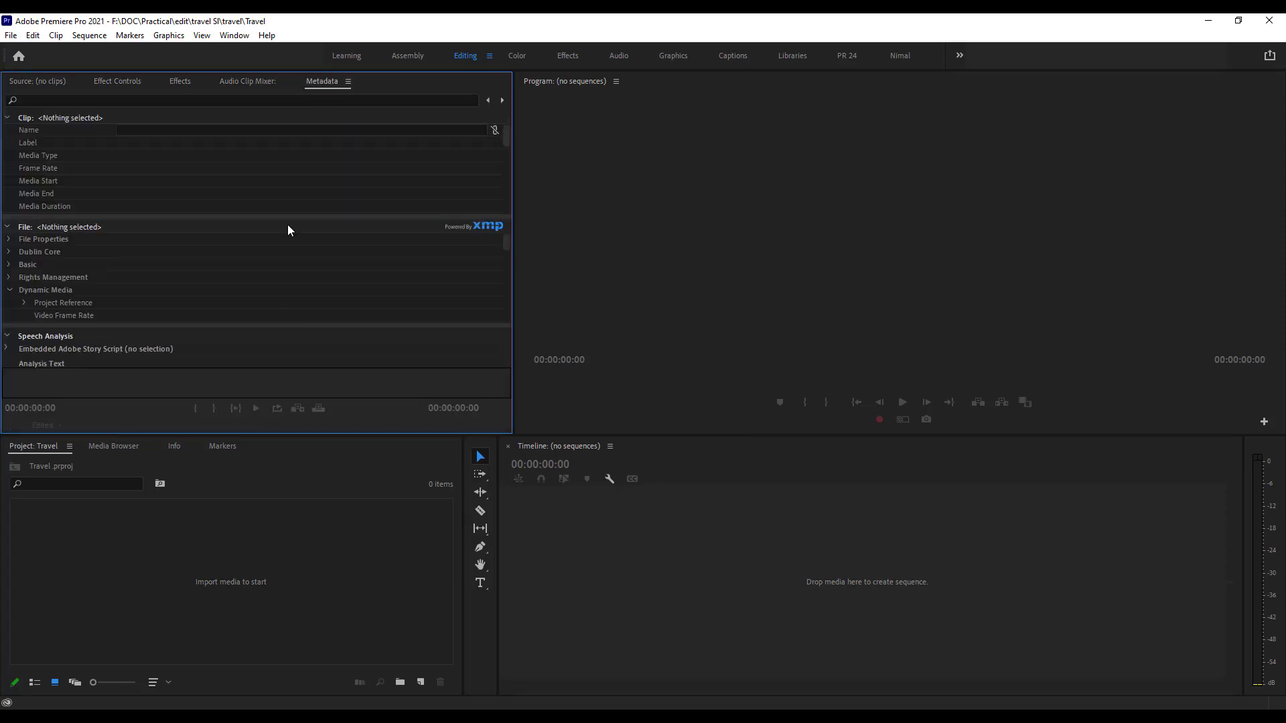
left_click(114, 447)
left_click(175, 446)
left_click(220, 447)
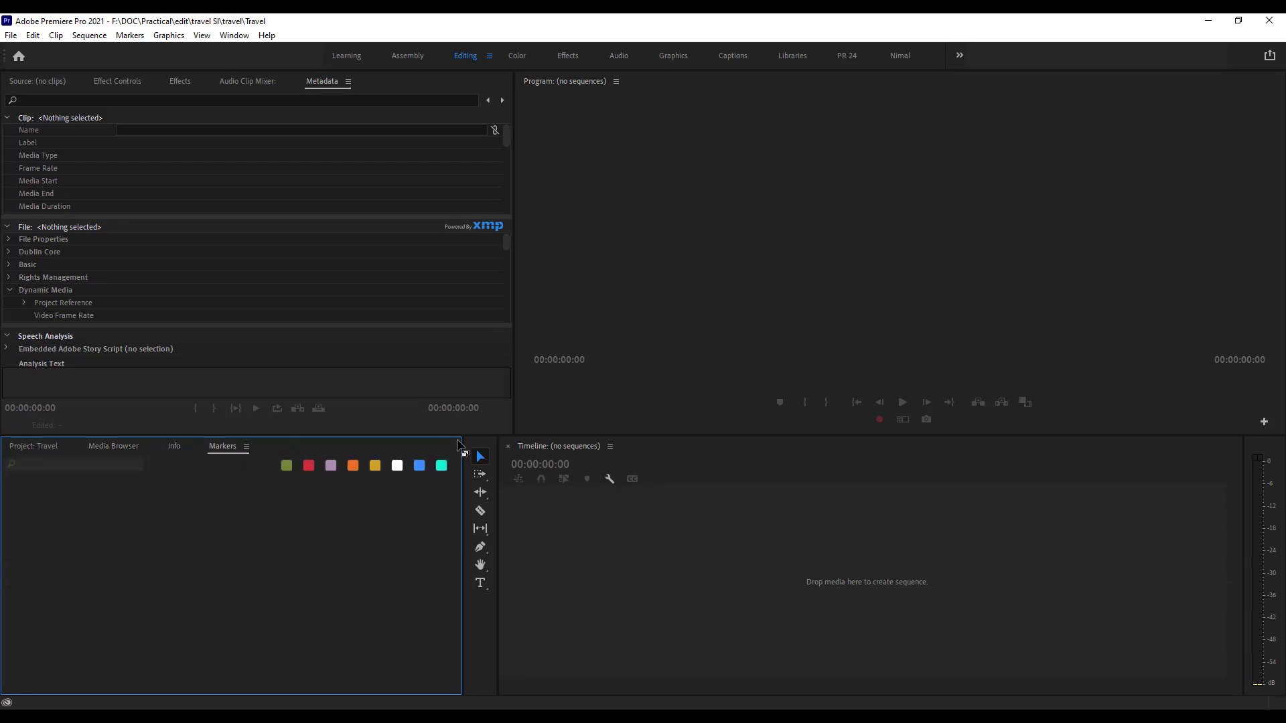
left_click(553, 88)
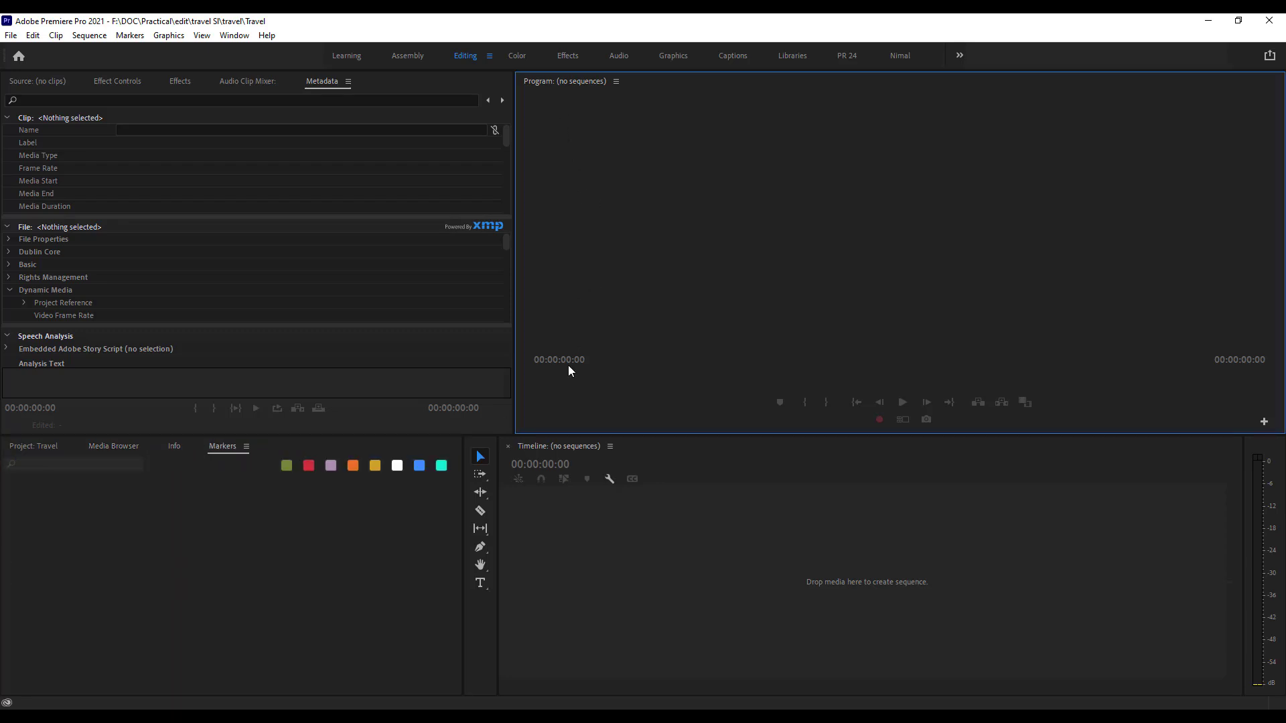
left_click(559, 448)
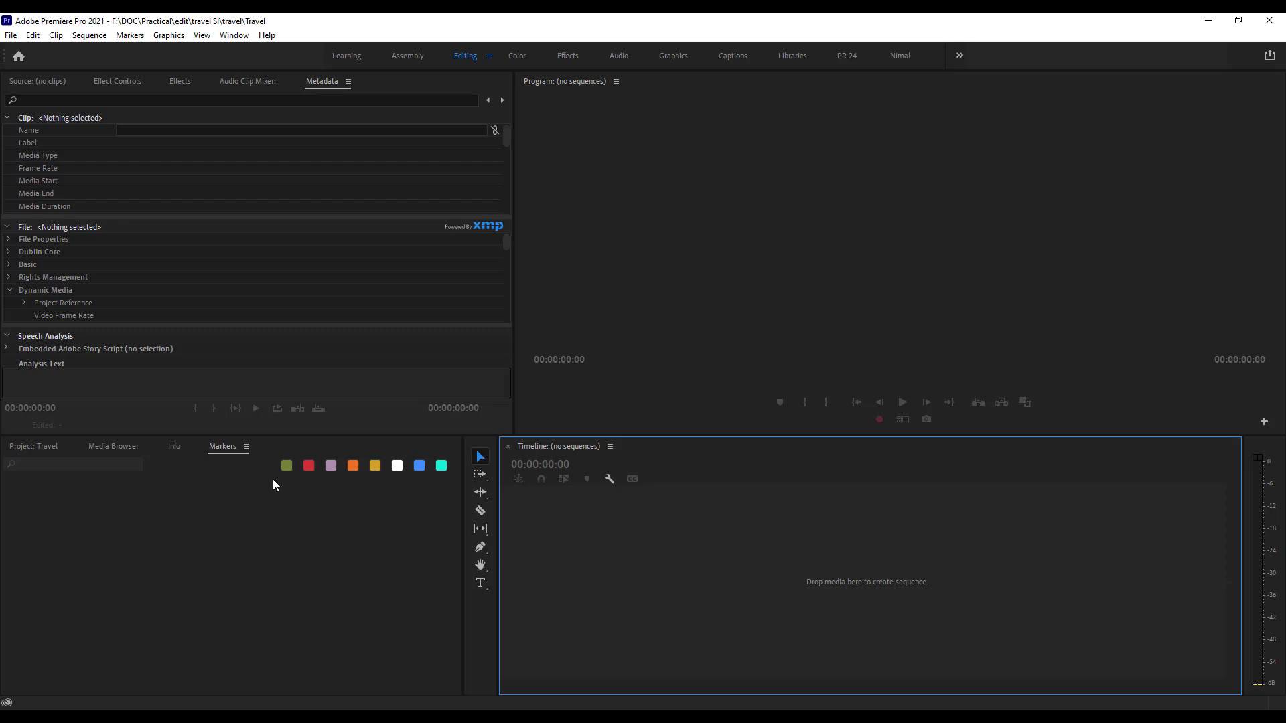
View the Color, Effects, Audio and Assembly workspaces, and return to the Editing workspace.
left_click(517, 57)
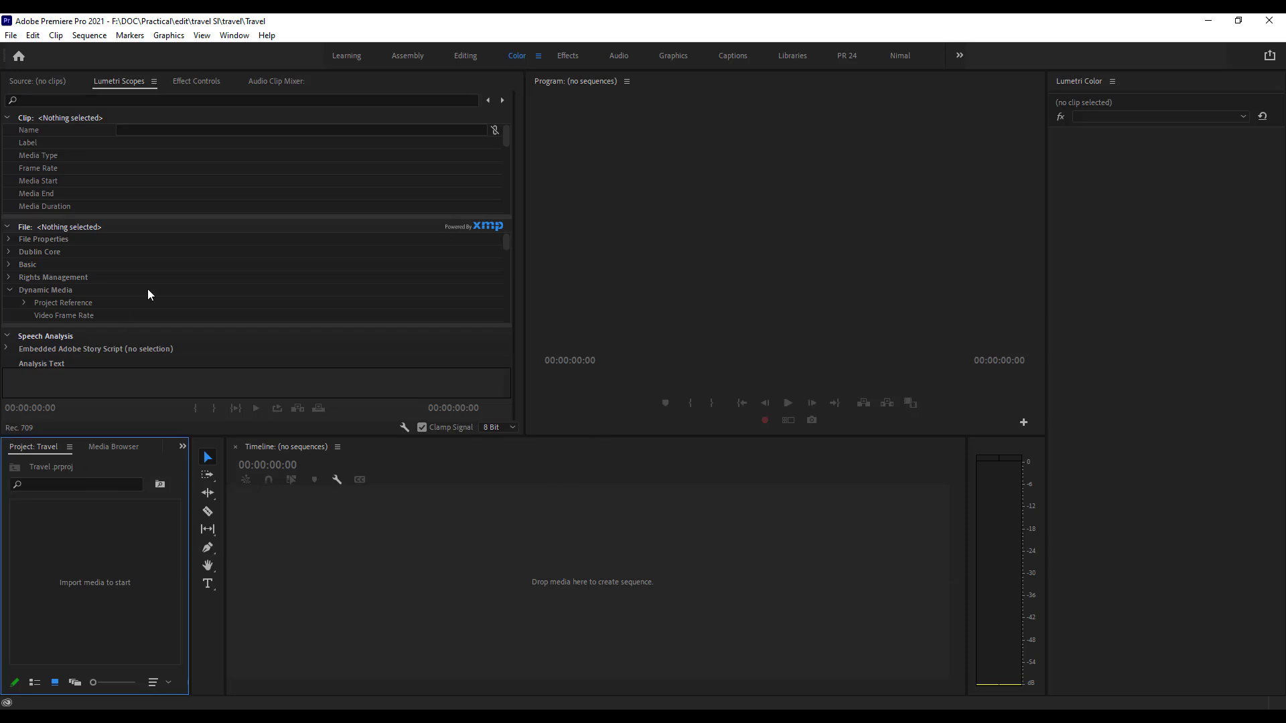
left_click(571, 58)
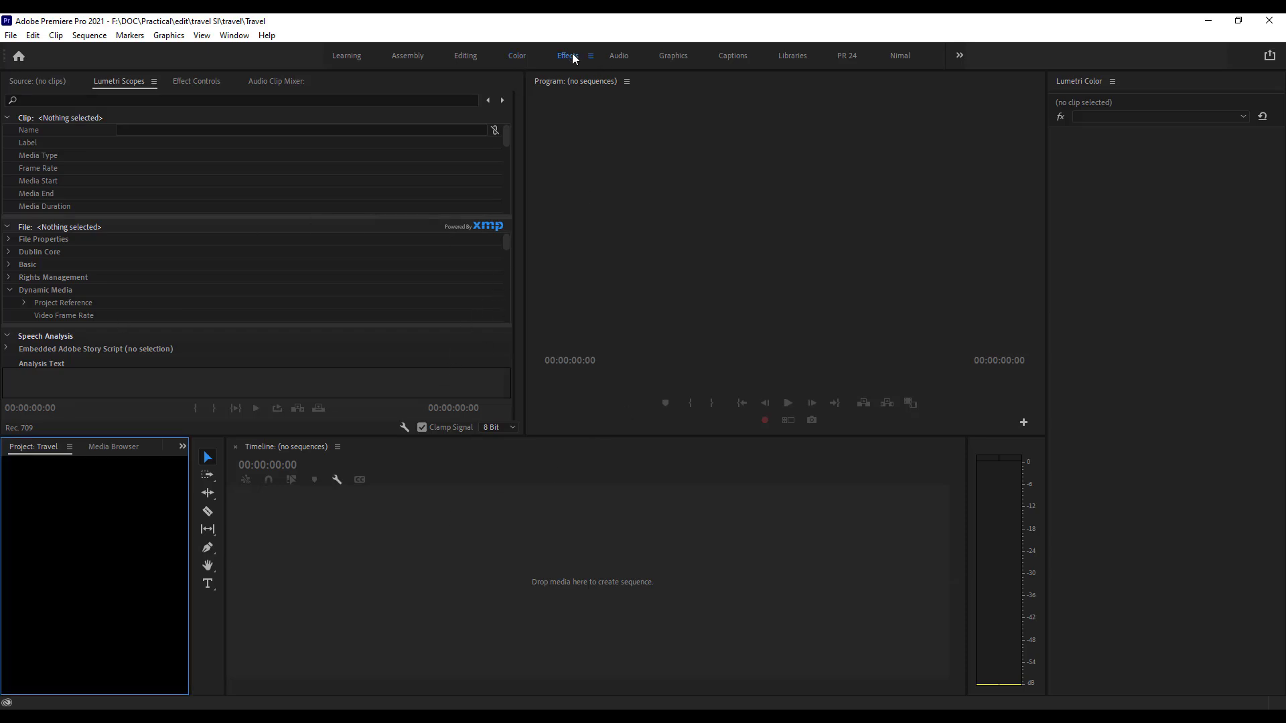
left_click(618, 56)
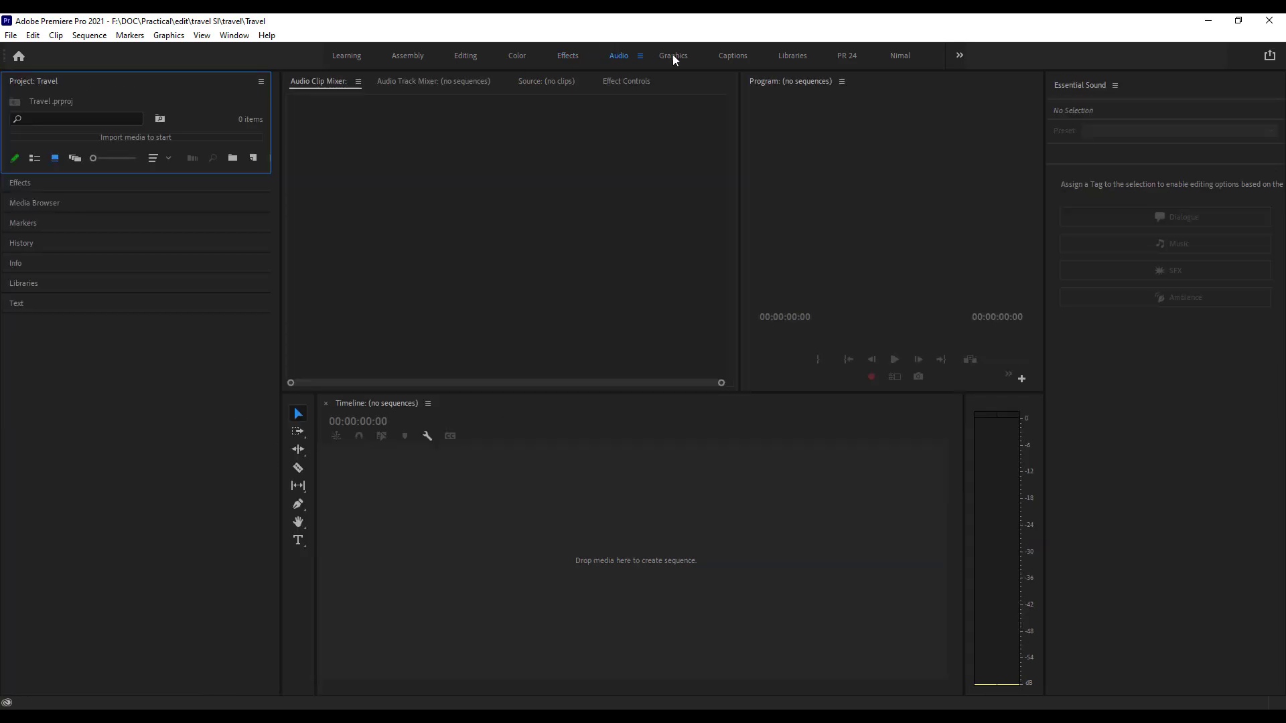
left_click(417, 58)
left_click(465, 56)
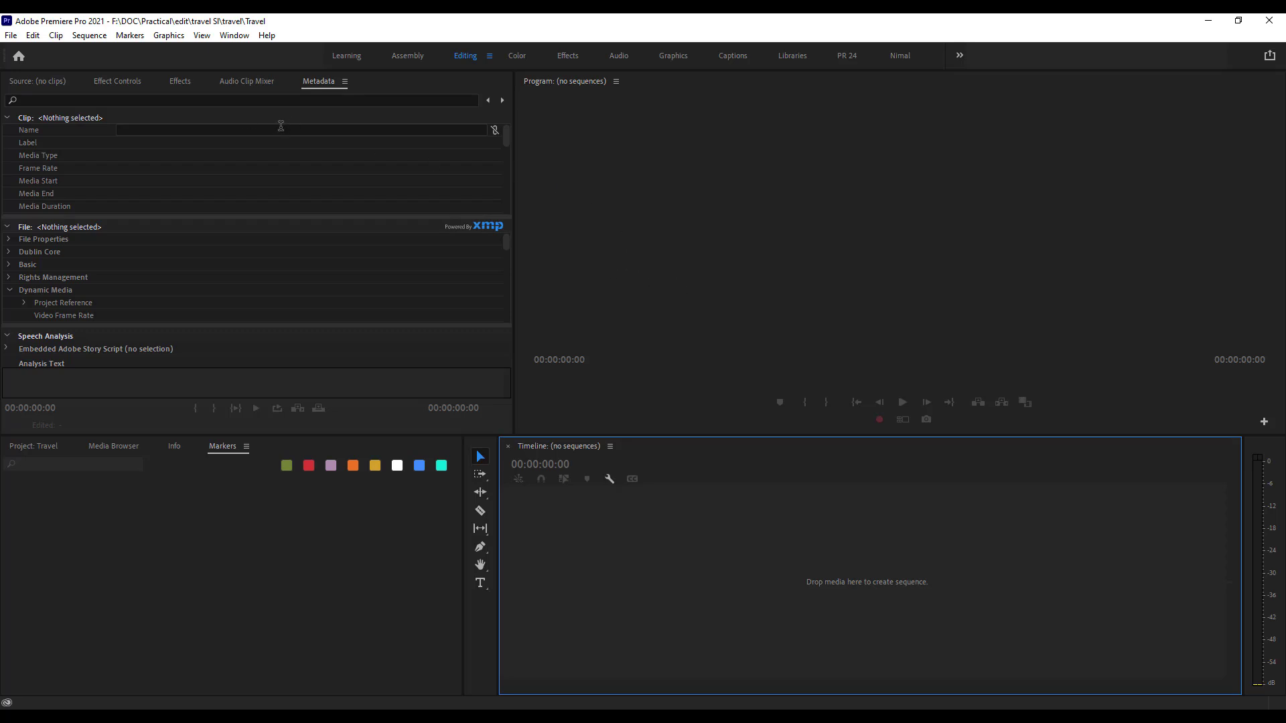
Review the Source to Metadata panels again, followed by the Project, Media Browser, Info, Markers and Timeline panels.
left_click(32, 80)
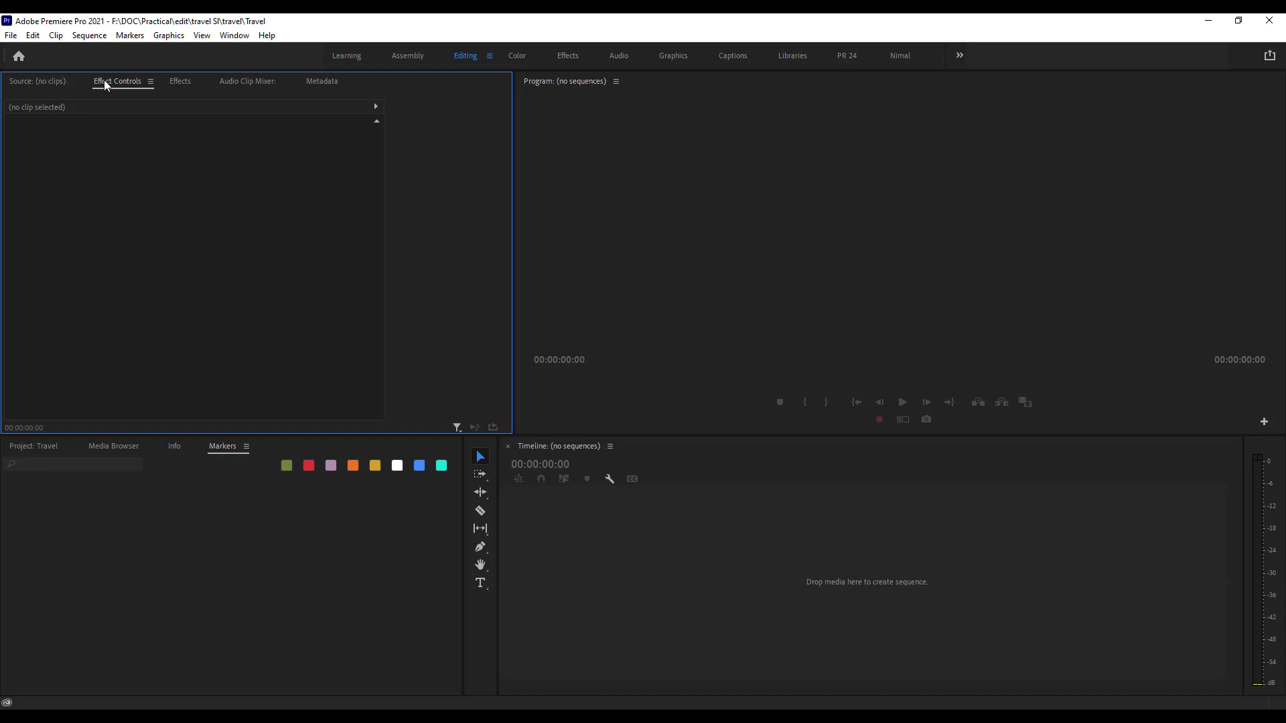
left_click(25, 84)
left_click(105, 83)
left_click(177, 84)
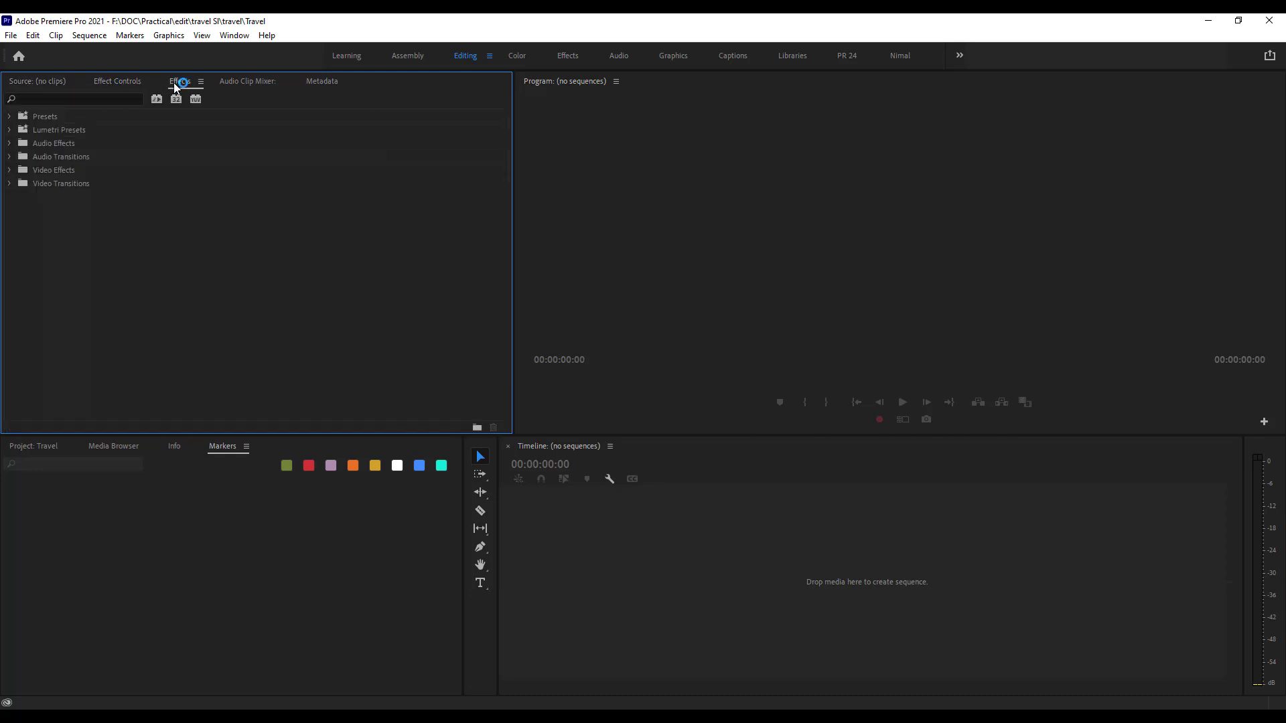
left_click(249, 83)
left_click(327, 82)
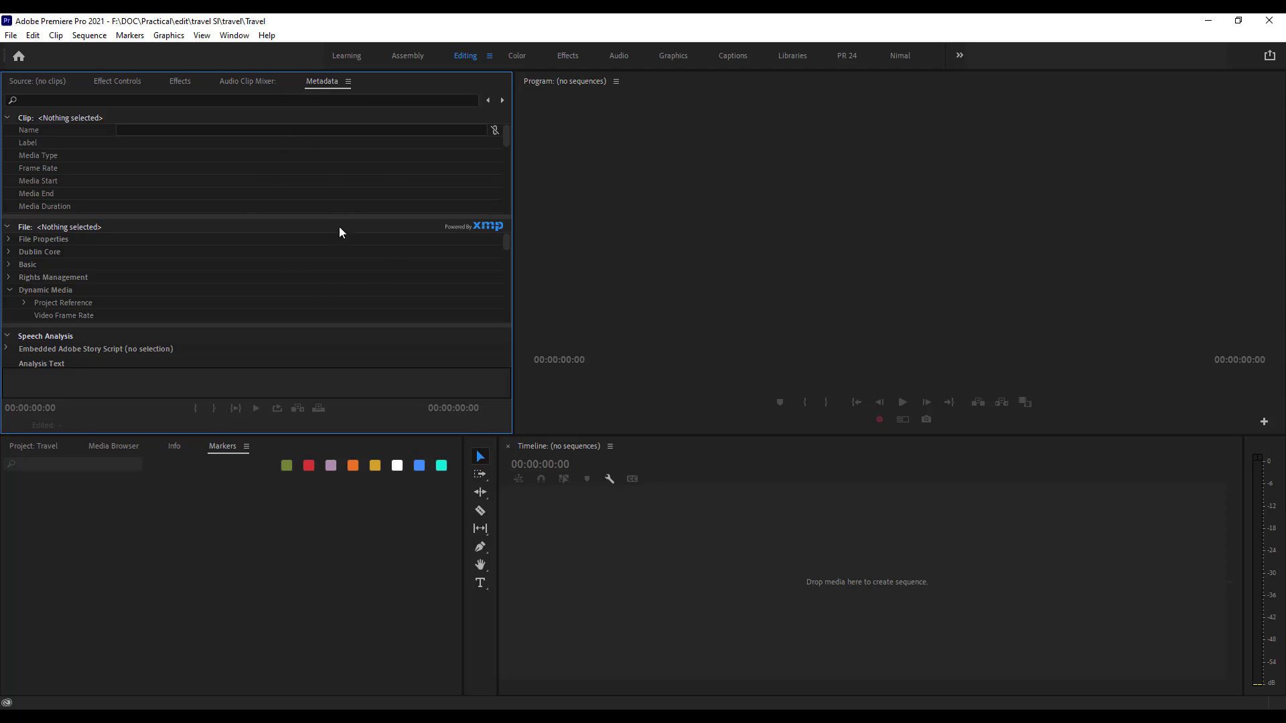
left_click(40, 445)
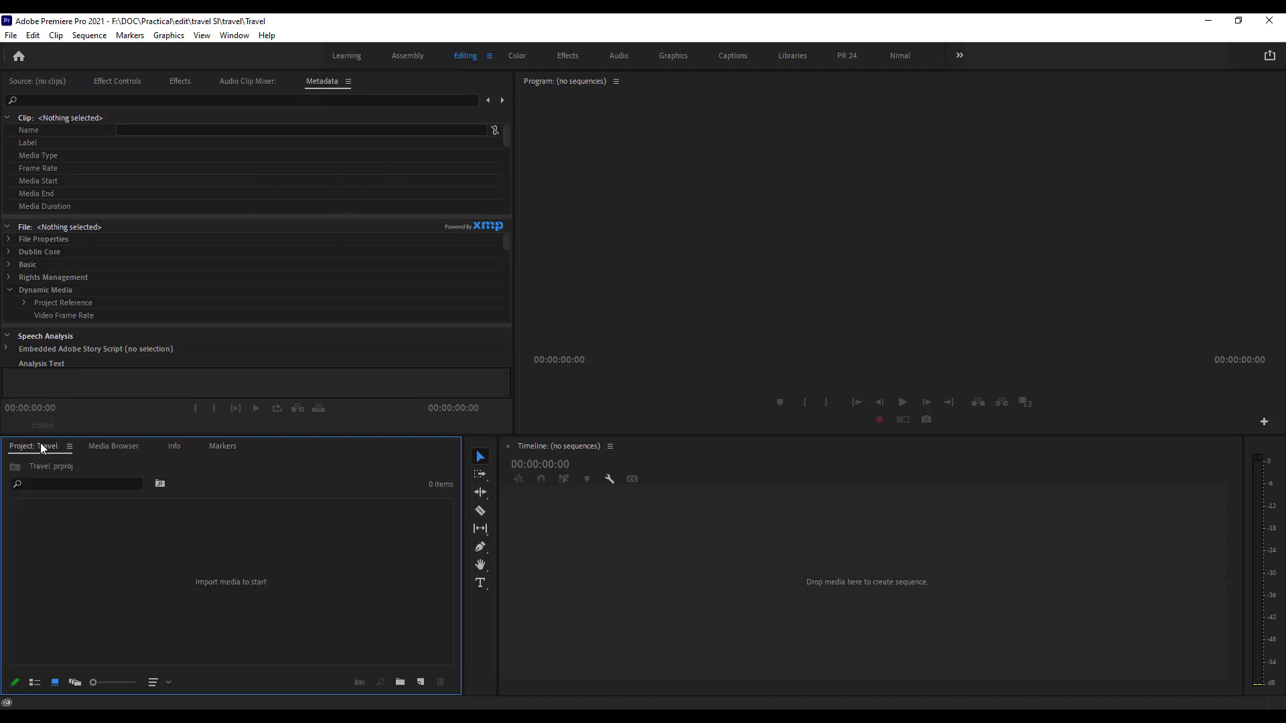
left_click(111, 446)
left_click(177, 446)
left_click(220, 447)
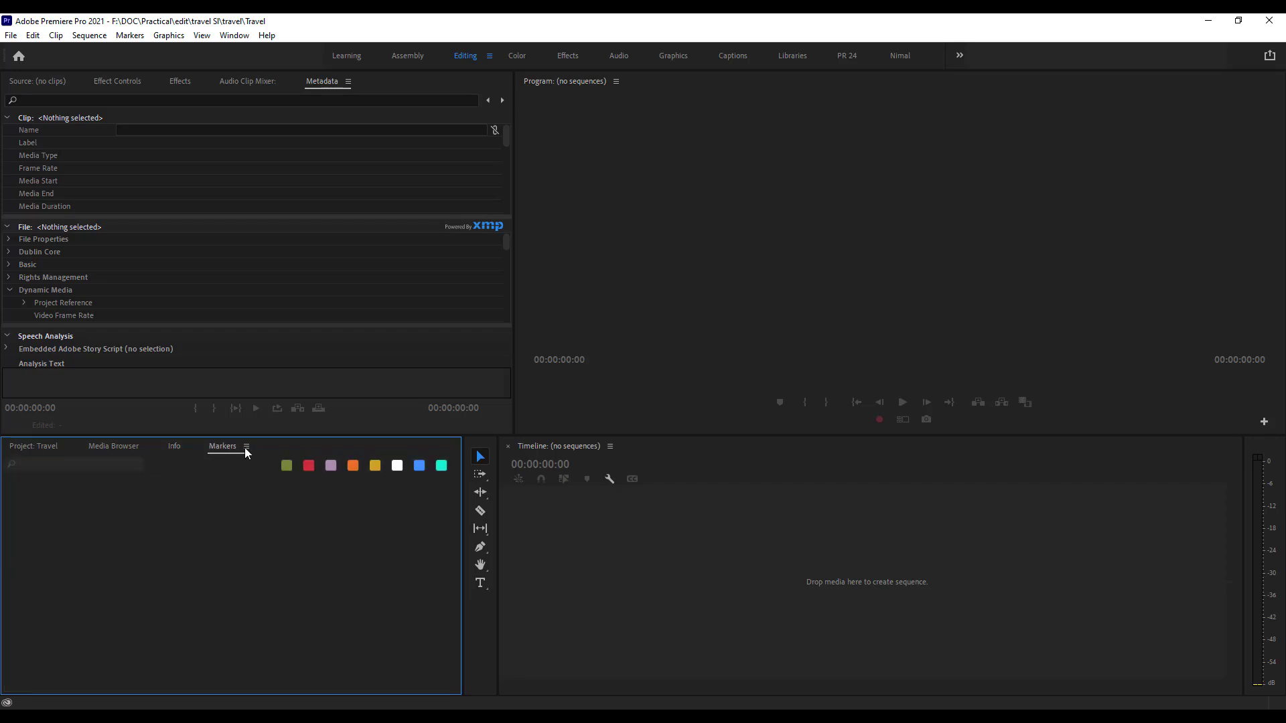
left_click(554, 446)
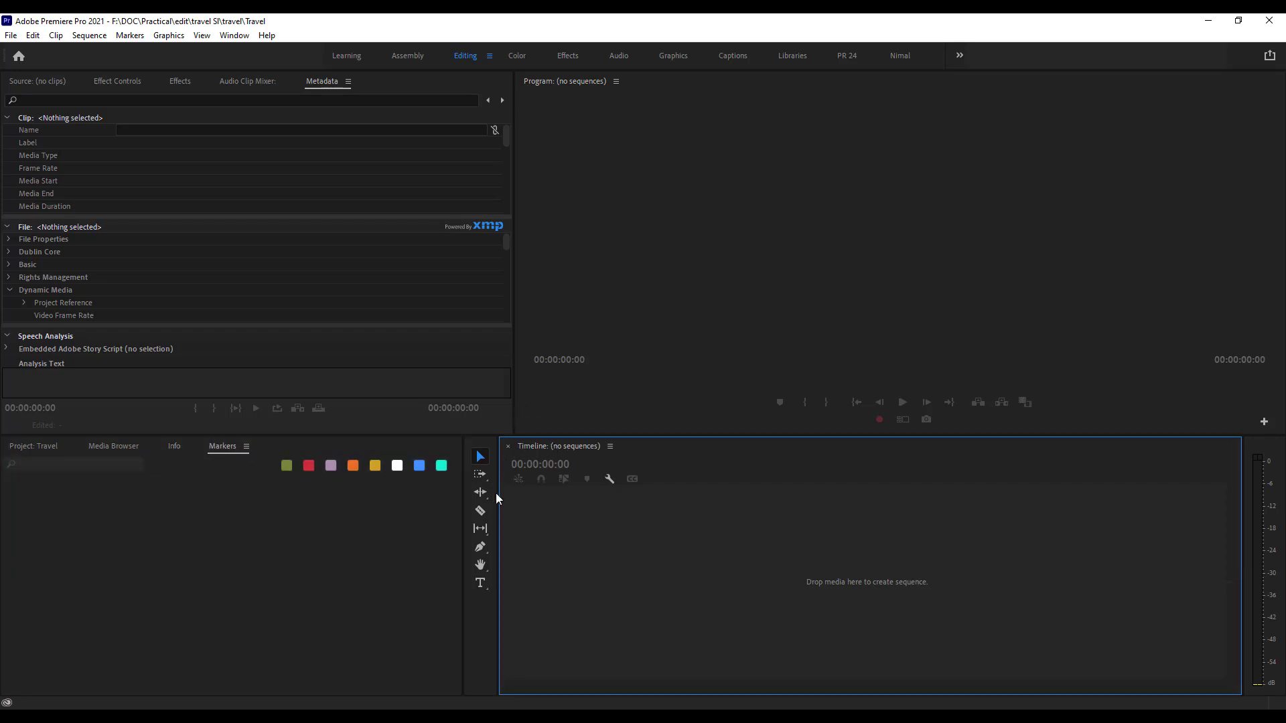
Resize the workspace panels by slightly widening the Markers panel group and making the Program and Metadata panels taller.
mouse_move(500, 496)
left_mouse_down()
mouse_move(232, 496)
mouse_move(496, 513)
left_mouse_up()
mouse_move(580, 434)
left_mouse_down()
mouse_move(584, 288)
mouse_move(591, 448)
left_mouse_up()
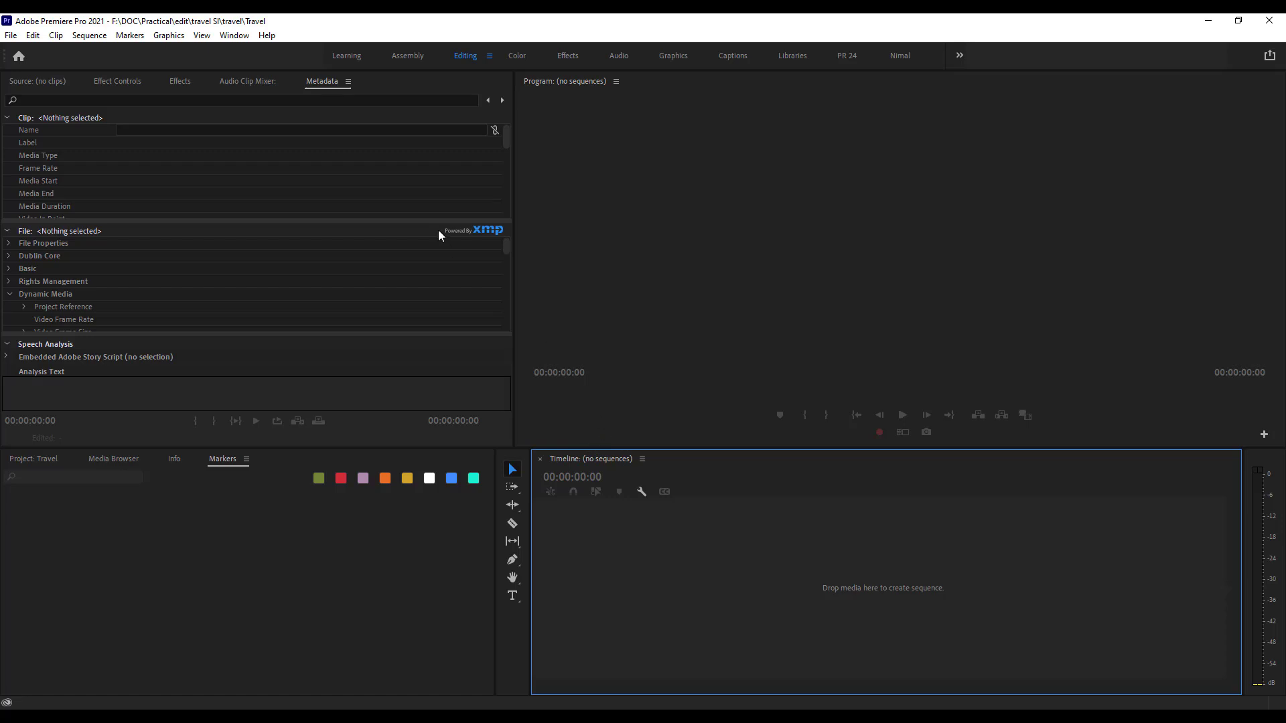
View the Effect Controls, Source and Audio Clip Mixer panels, and move Audio Clip Mixer into the panel group containing Markers.
left_click(125, 83)
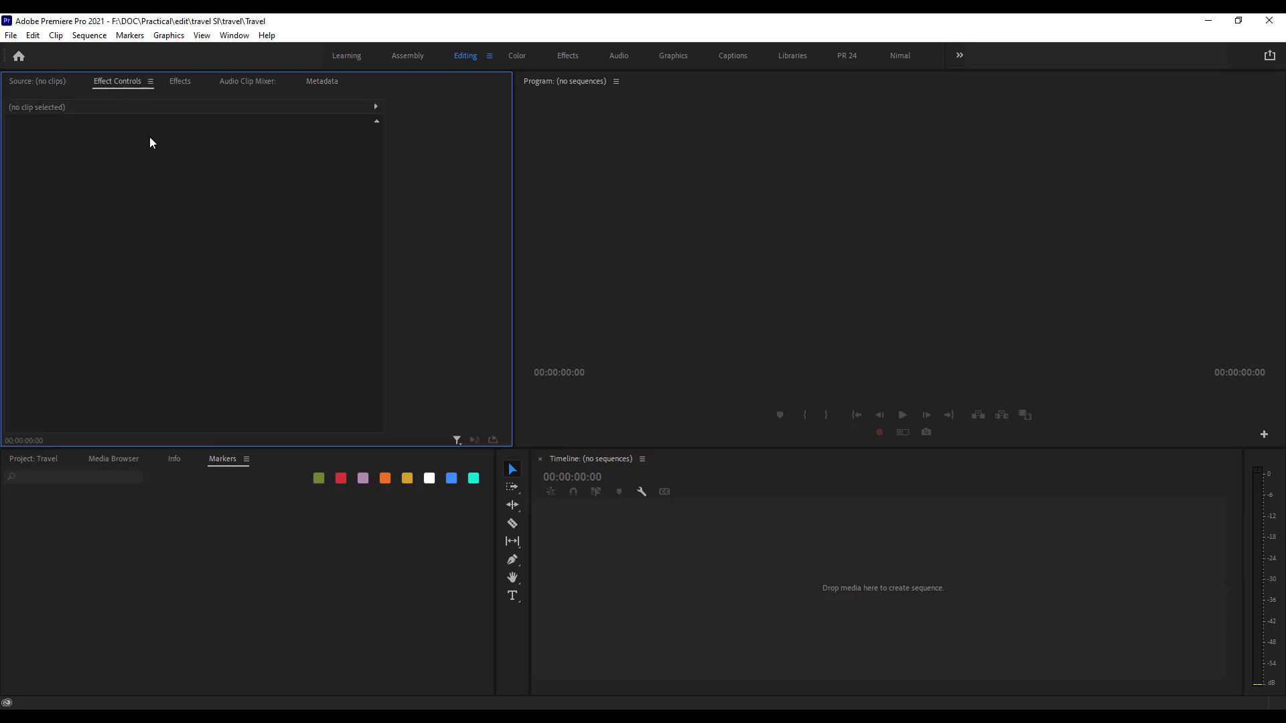
left_click(38, 82)
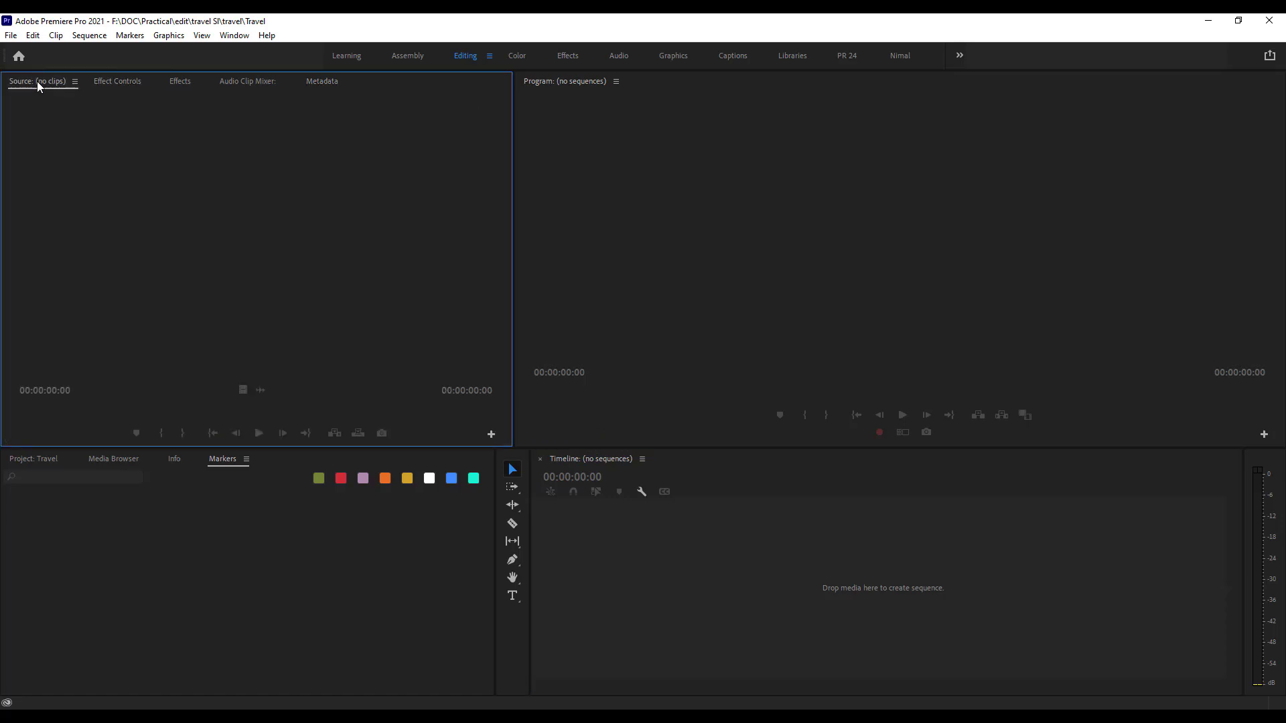
left_click(245, 83)
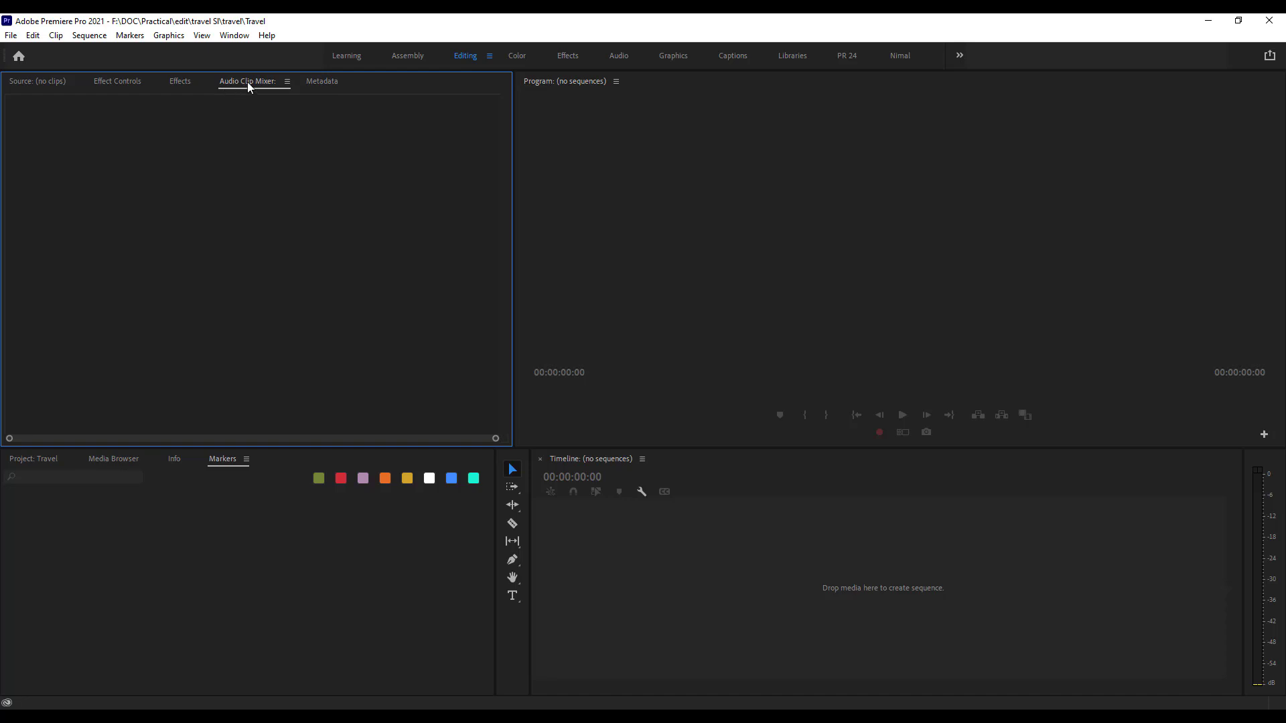
left_click_drag(247, 81, 287, 458)
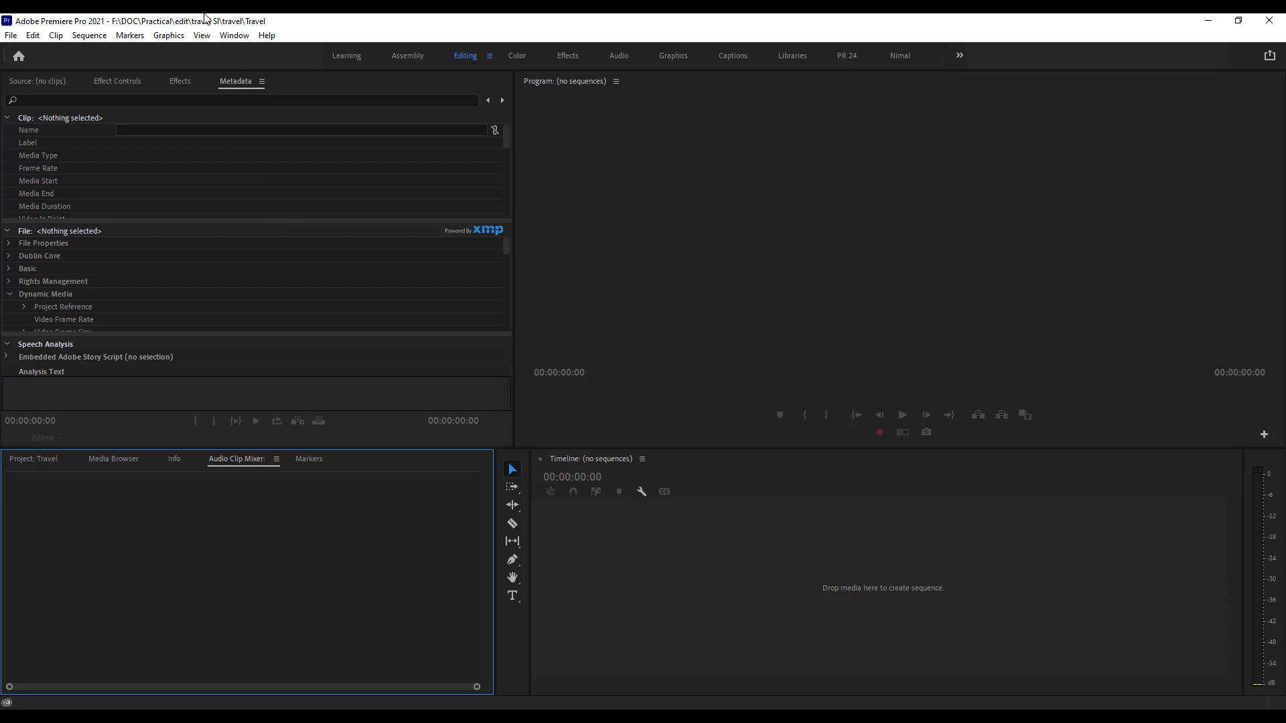
Add the Text and Essential Sound panels to the Editing workspace.
left_click(236, 36)
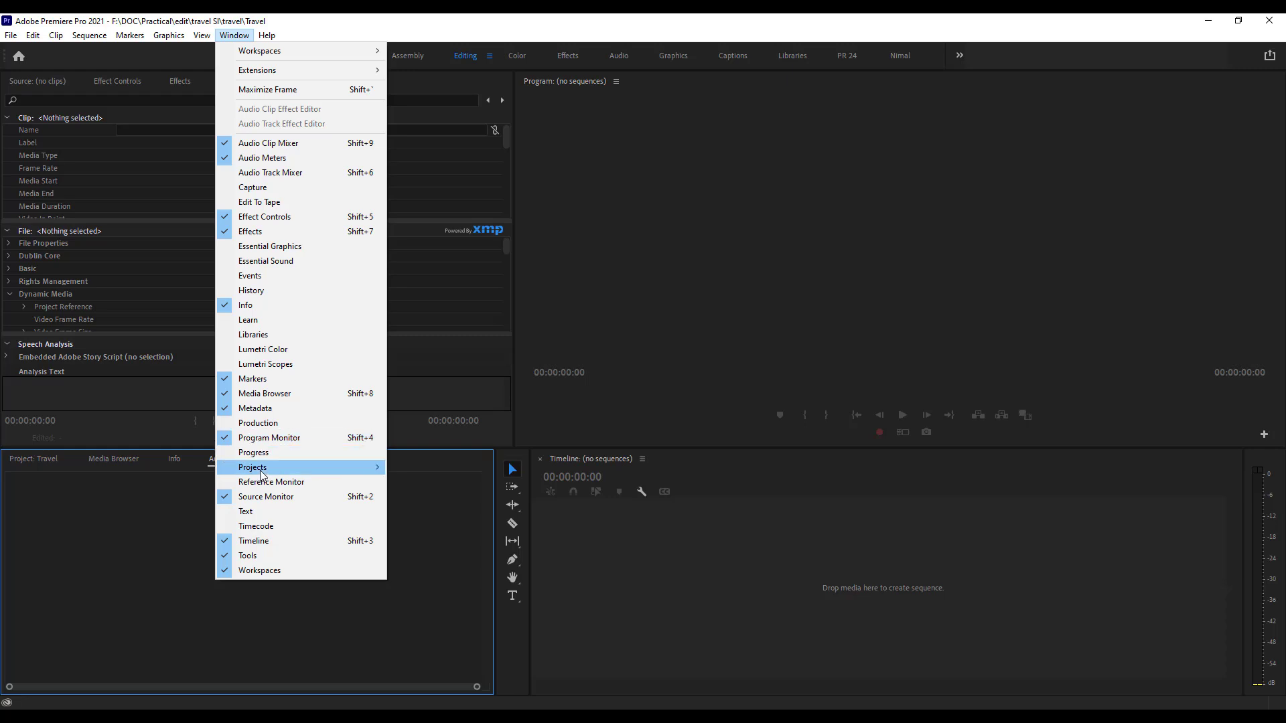
left_click(245, 512)
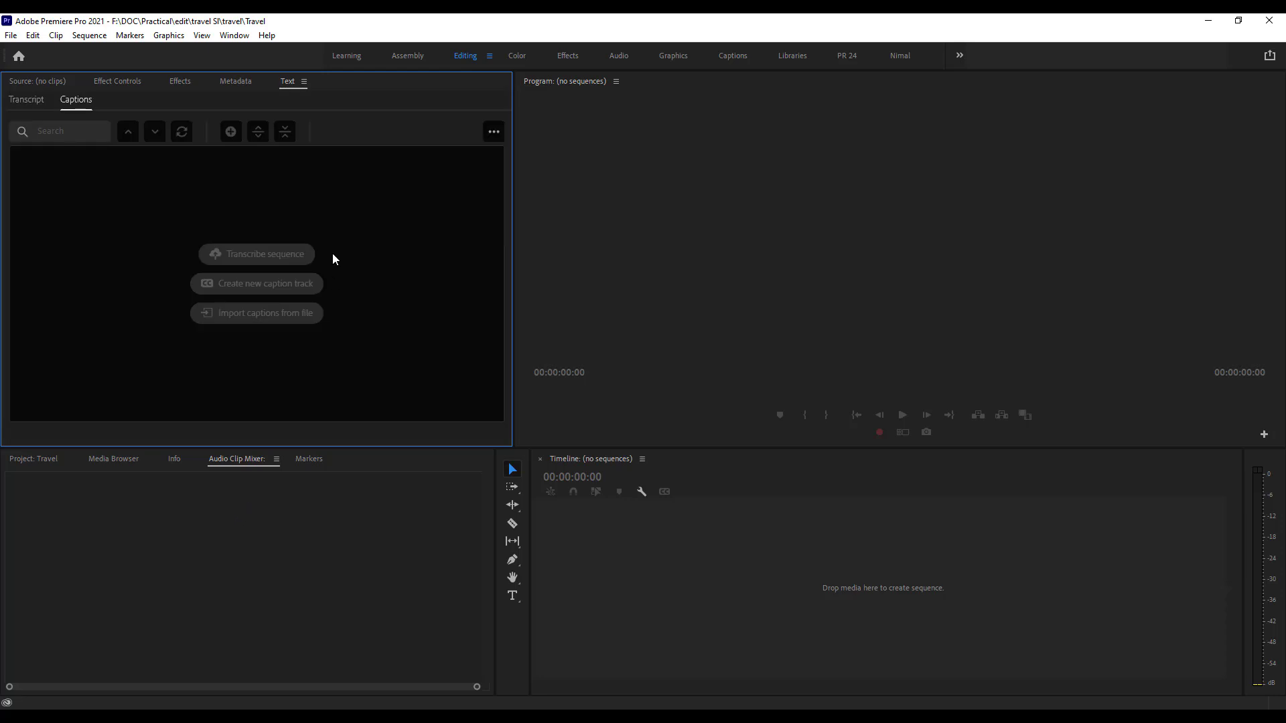
left_click(241, 43)
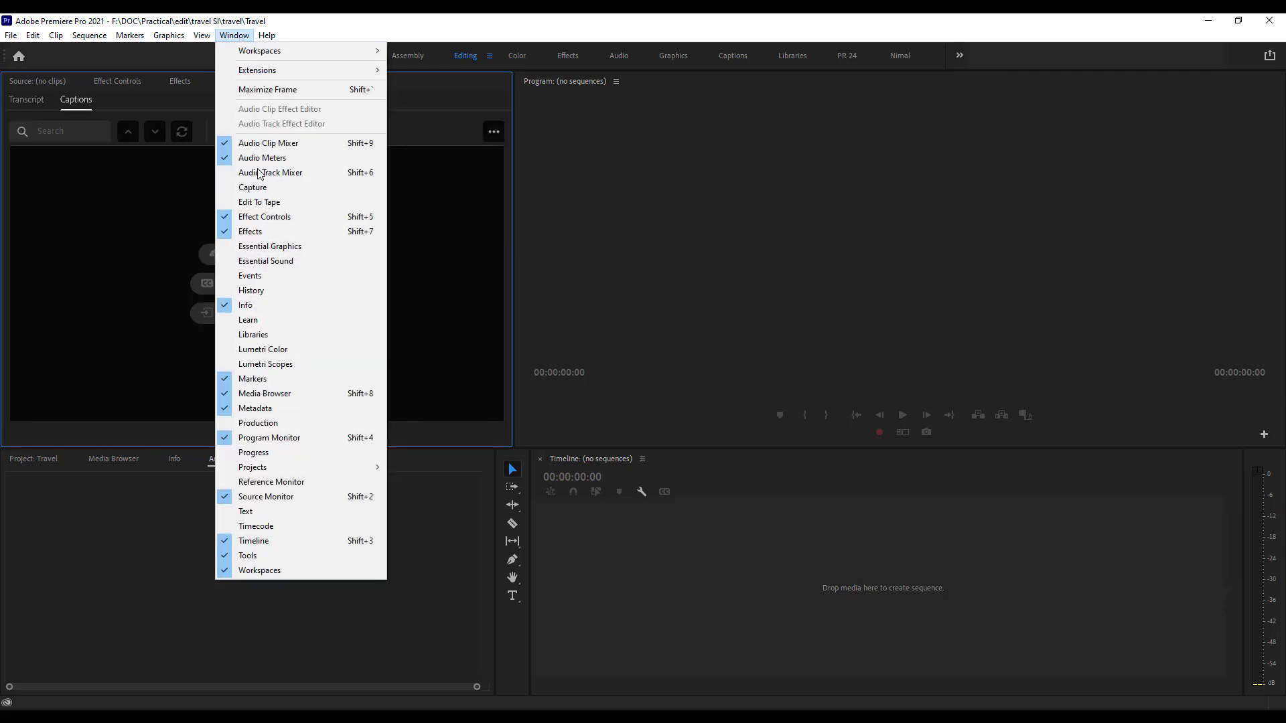
left_click(255, 262)
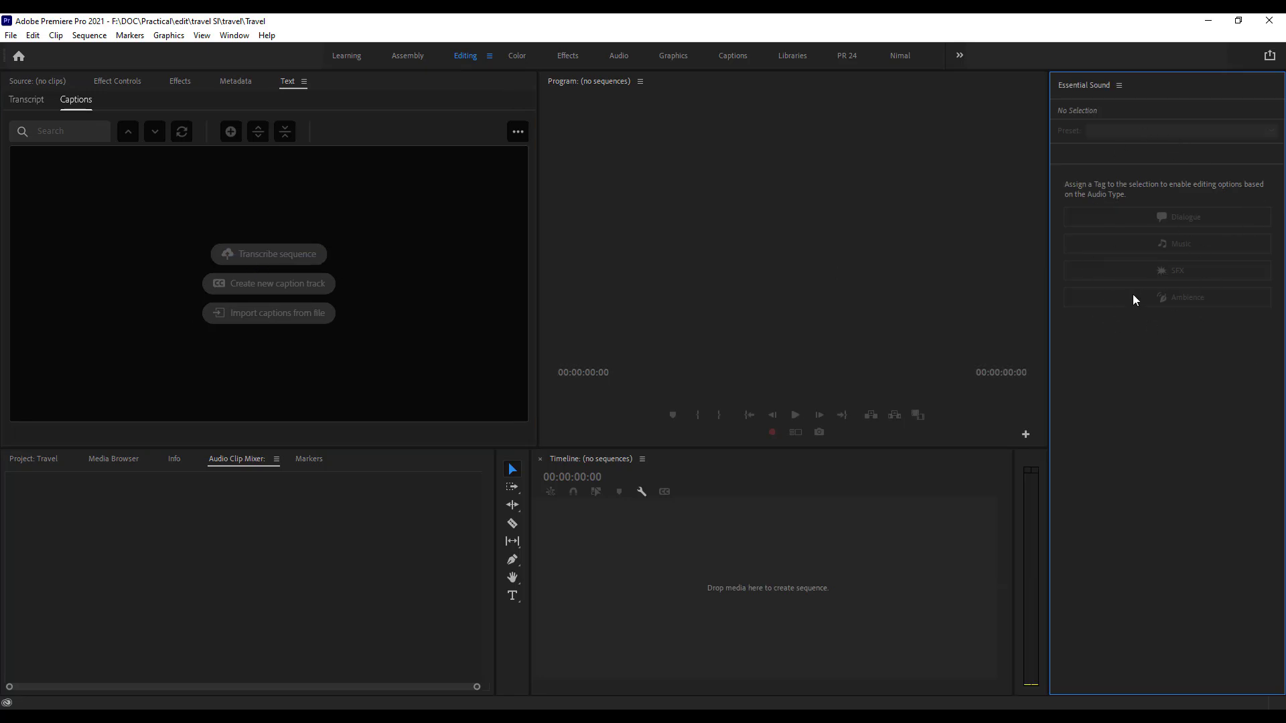
Add the Essential Graphics panel and bring it to the front of the Essential Sound panel group.
left_click(240, 39)
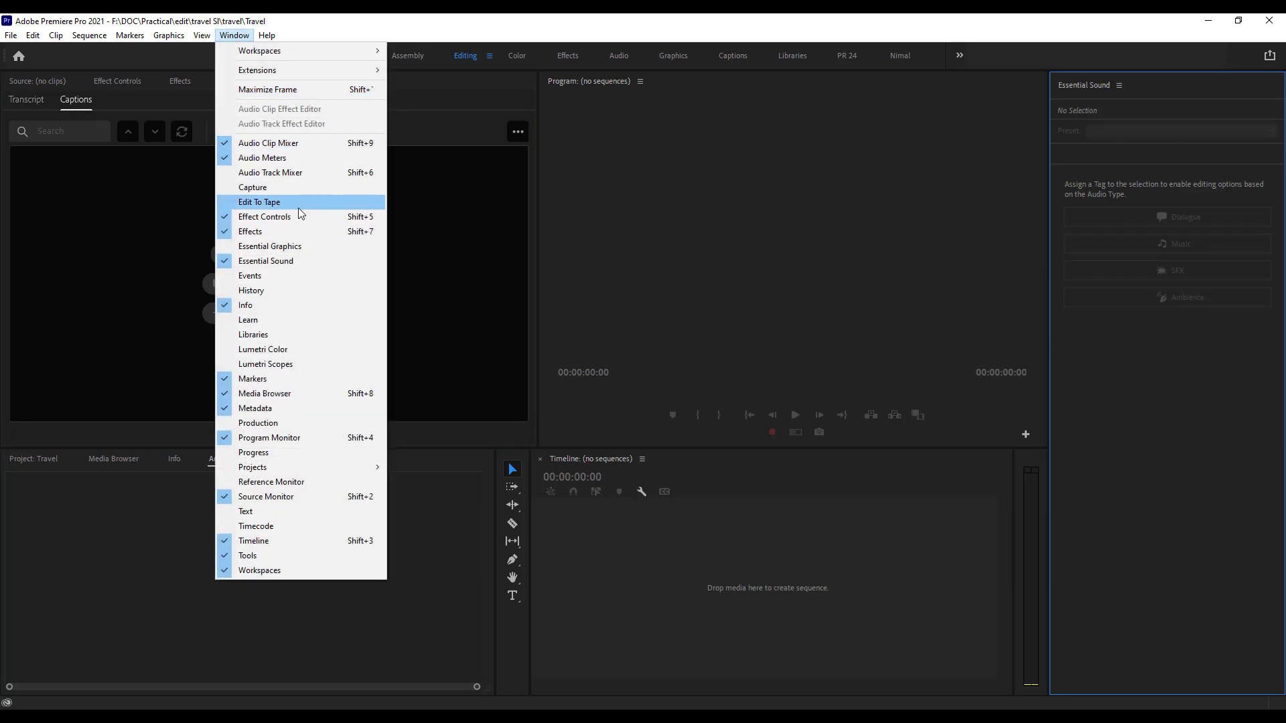
left_click(305, 249)
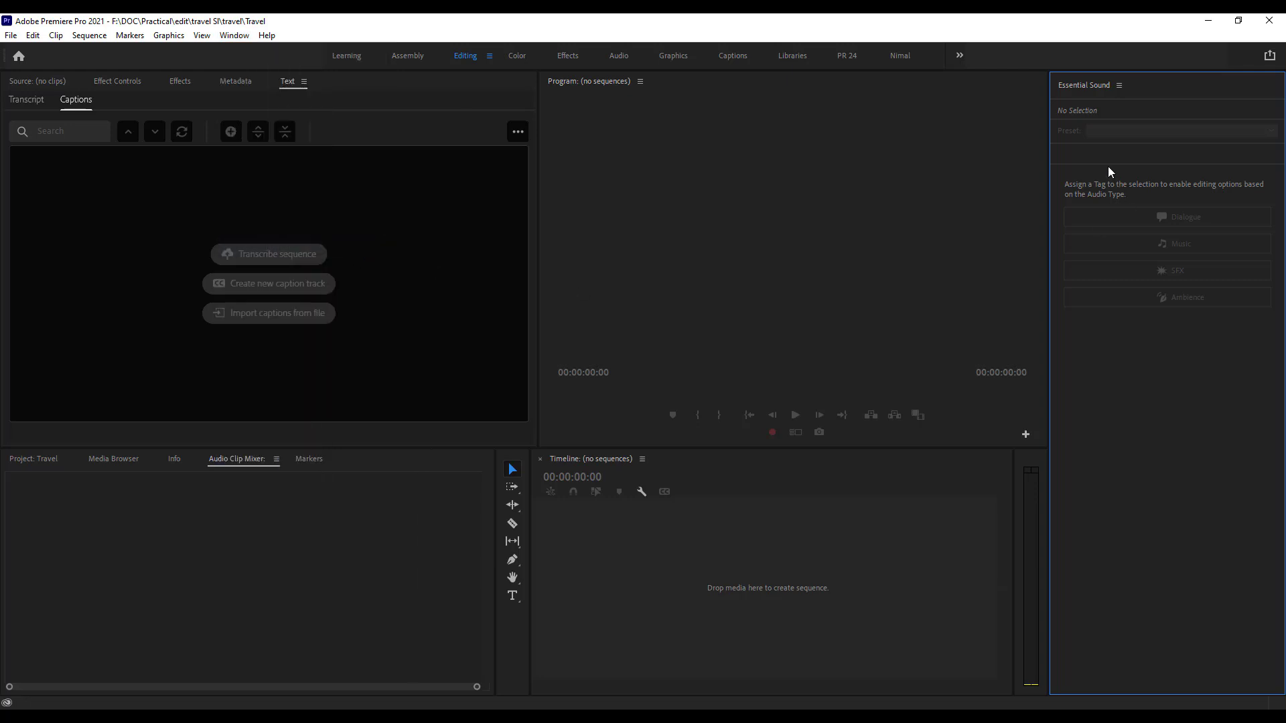
left_click(1079, 87)
left_click(1142, 84)
Show the History panel and narrow its panel group to give the Timeline more width.
left_click(235, 35)
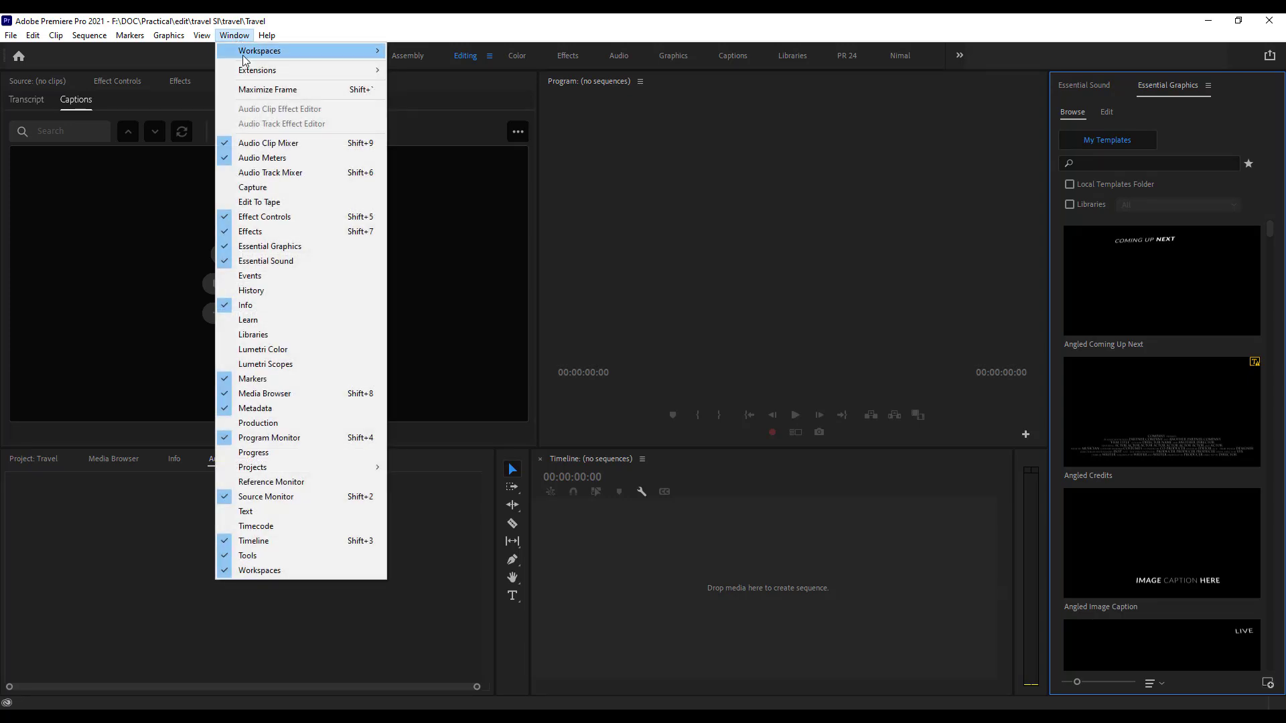
left_click(272, 289)
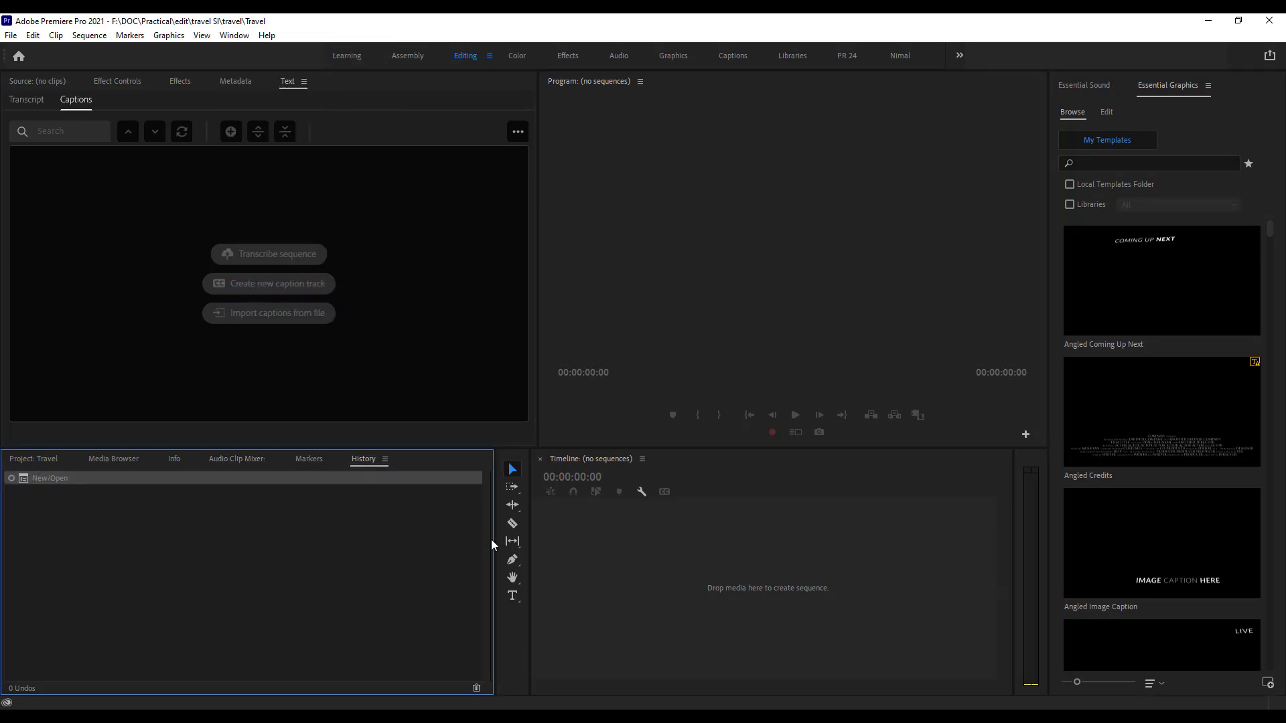
left_click_drag(528, 549, 372, 550)
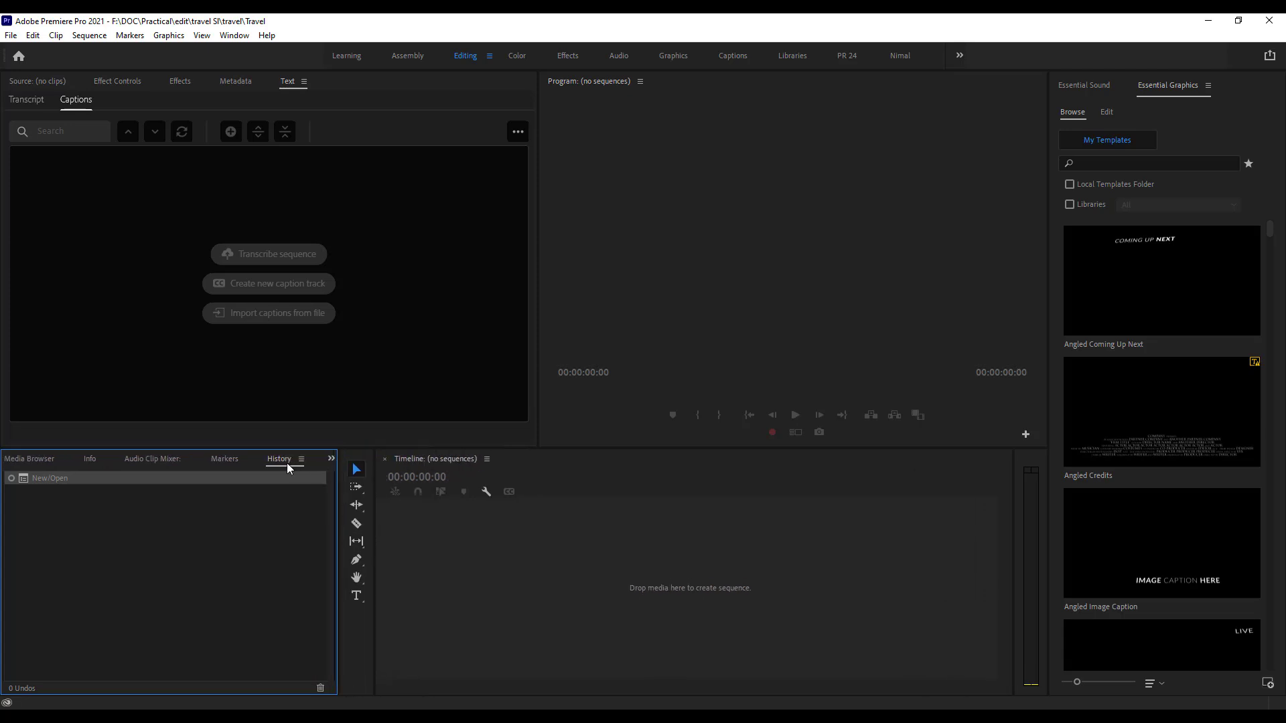
Dock the History panel above the Source panel group, move it into that group beside Text, and switch between the two.
left_click_drag(277, 464, 407, 113)
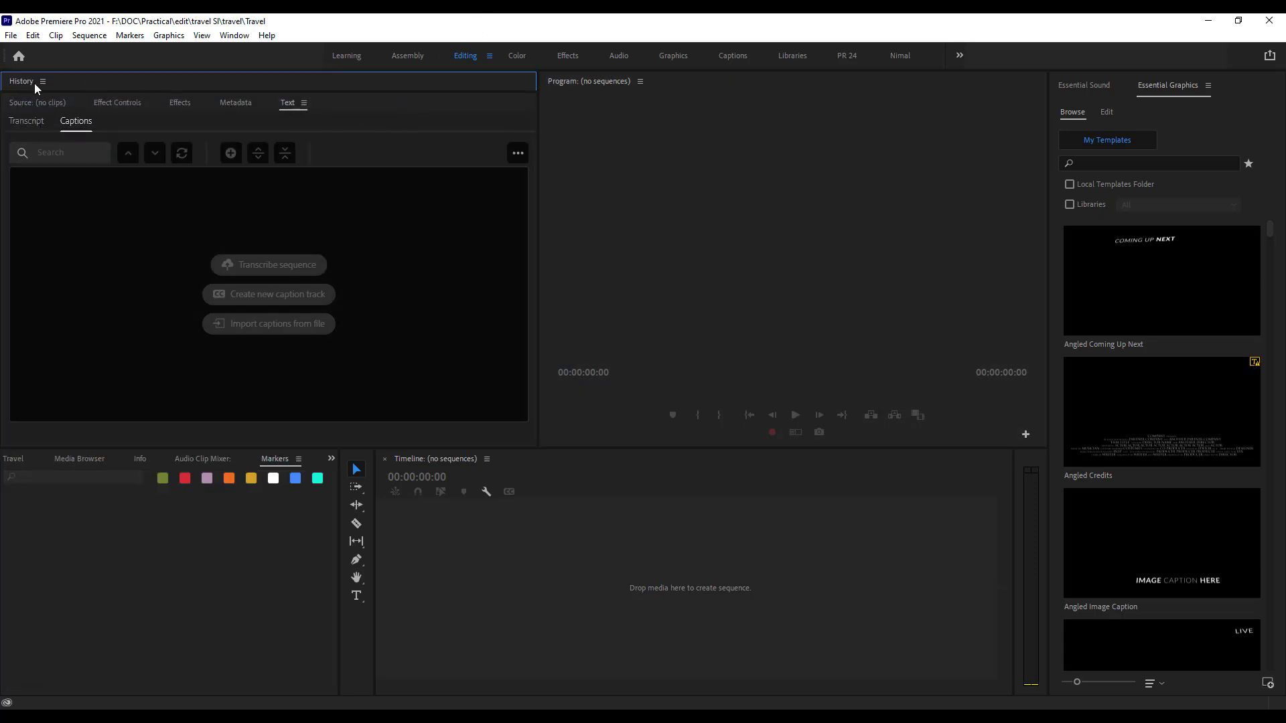
left_click_drag(30, 83, 373, 124)
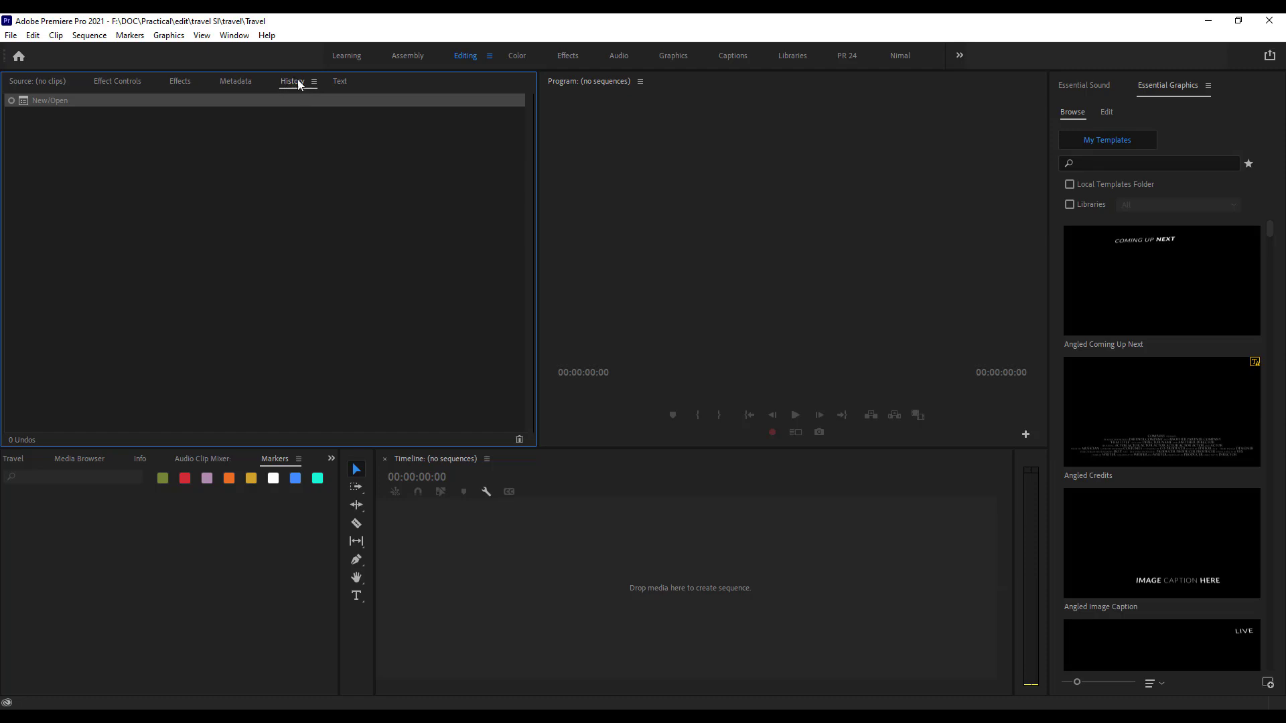
left_click(342, 88)
left_click(303, 87)
left_click(339, 83)
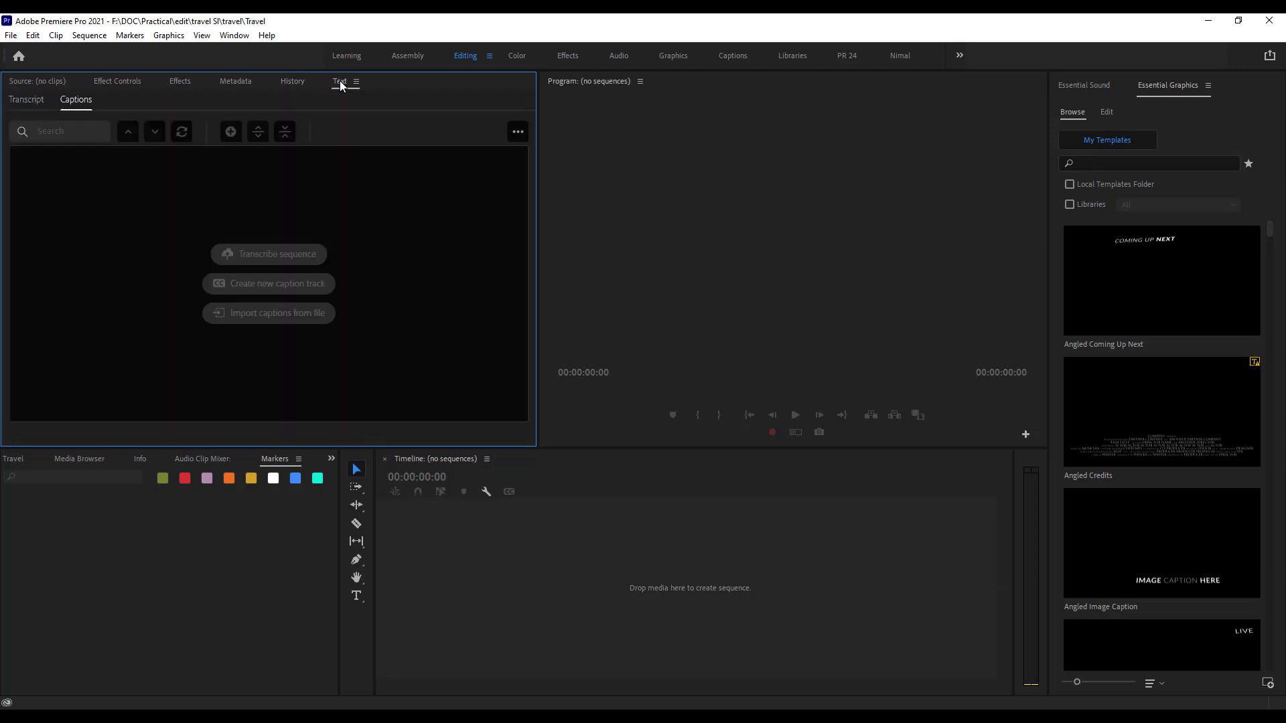
Dock the Text panel below the Source panel group and Metadata beside it, and switch between the resulting panels.
left_click_drag(339, 83, 223, 426)
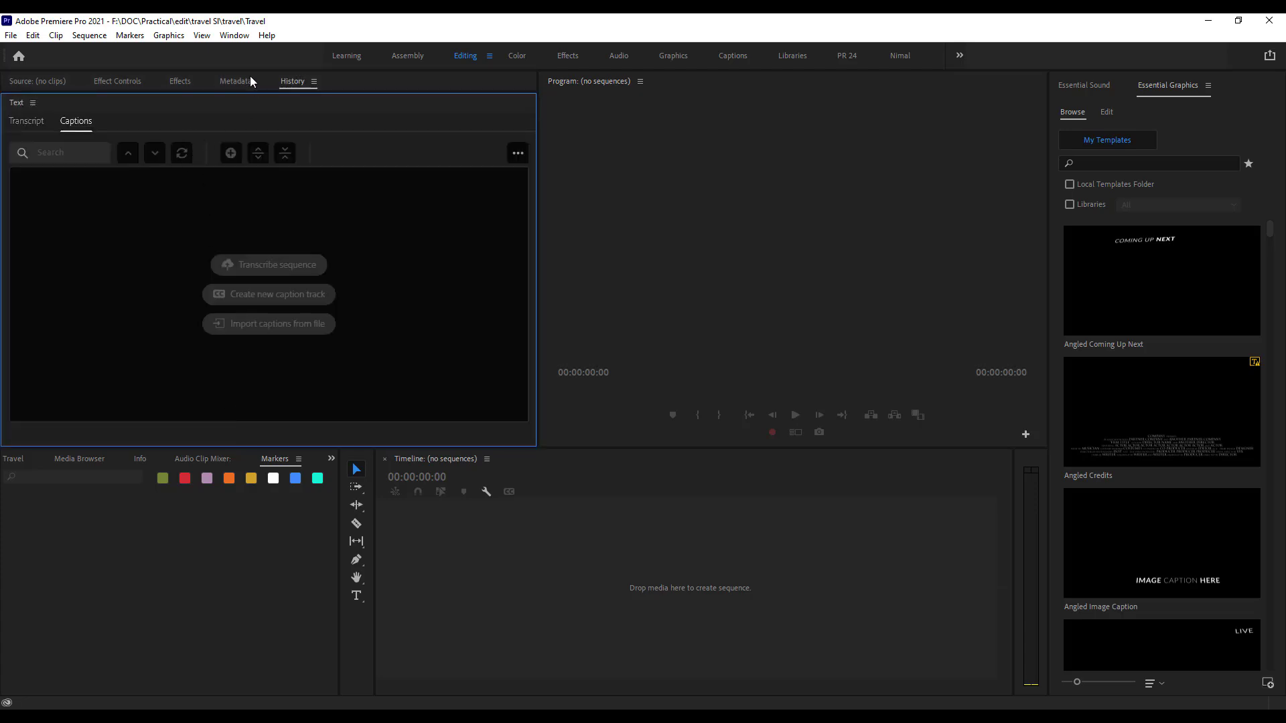
left_click_drag(241, 83, 507, 372)
left_click(221, 208)
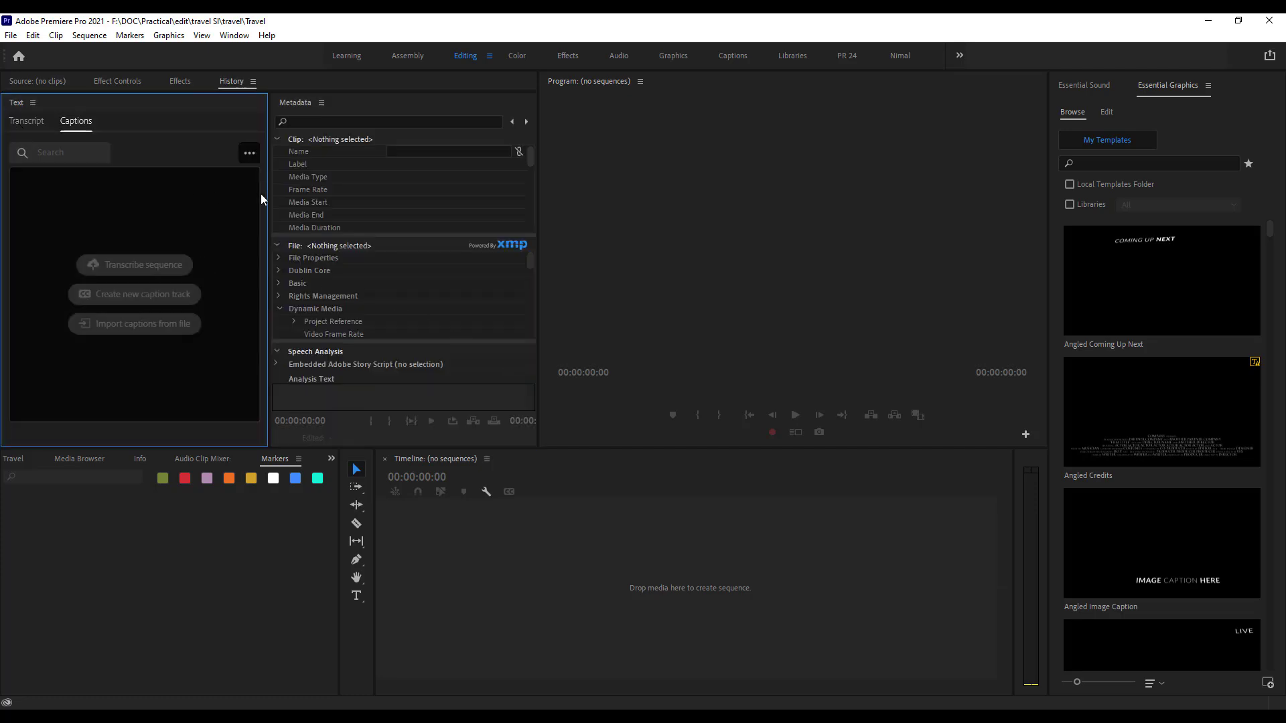
left_click(420, 196)
left_click(233, 201)
left_click(278, 203)
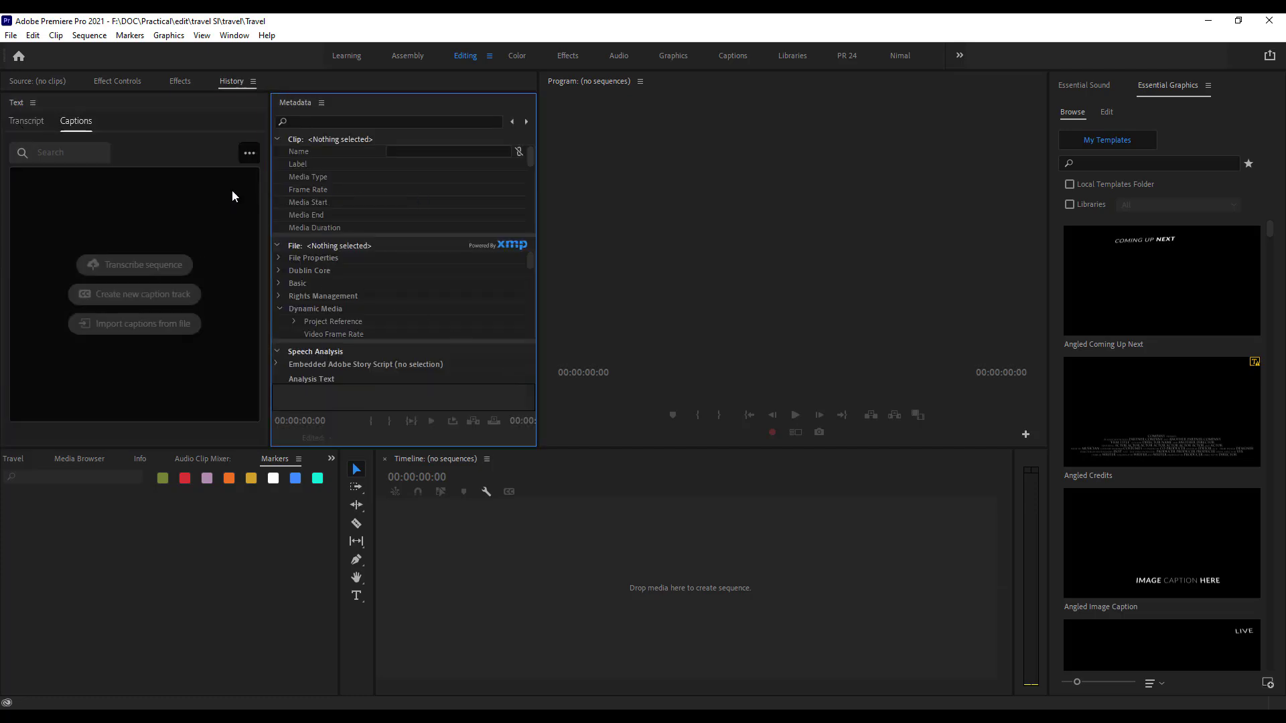
left_click(131, 84)
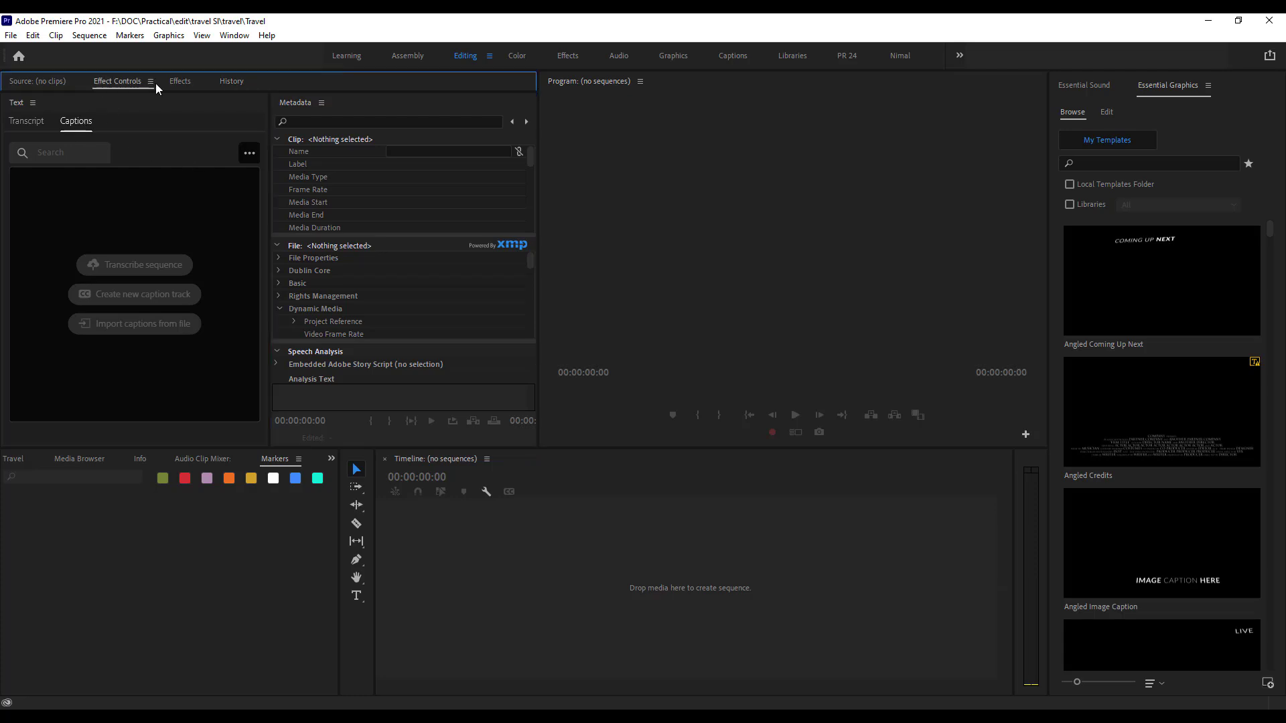
left_click(230, 83)
Return the Text and Audio Clip Mixer panels to the Source panel group and dock History beside the Markers group.
left_click_drag(16, 103, 331, 93)
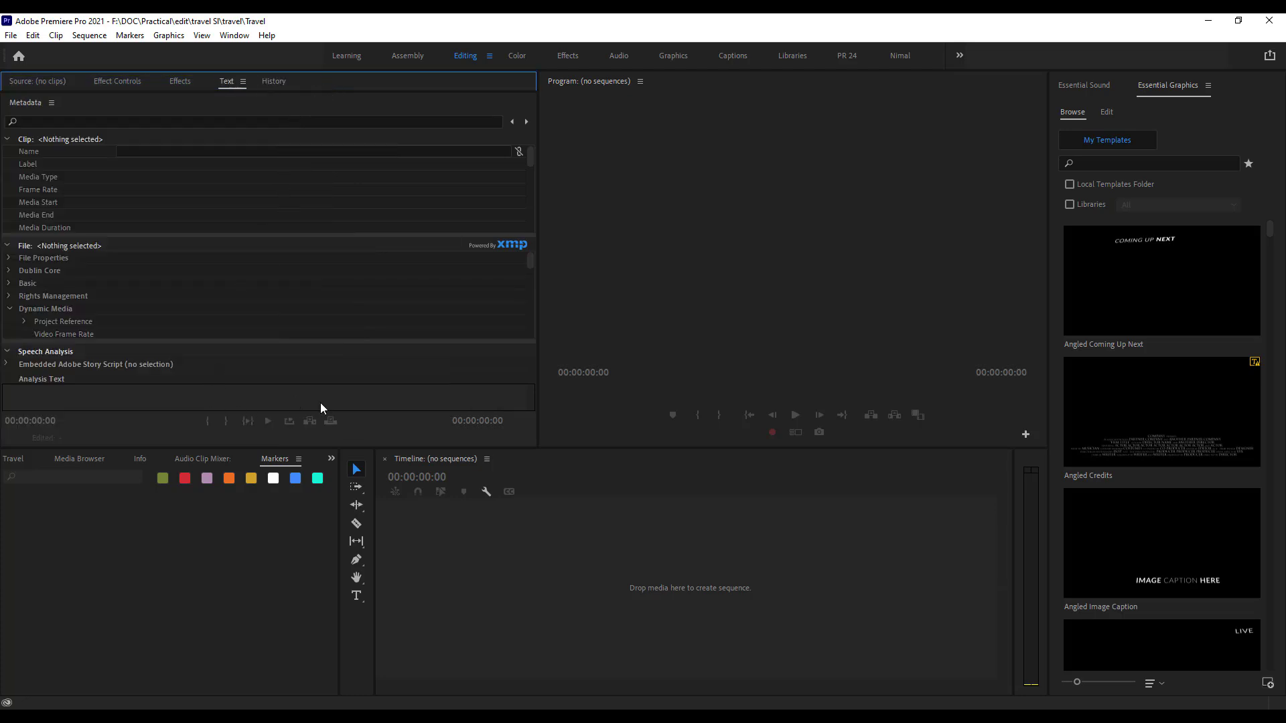
left_click_drag(280, 85, 327, 570)
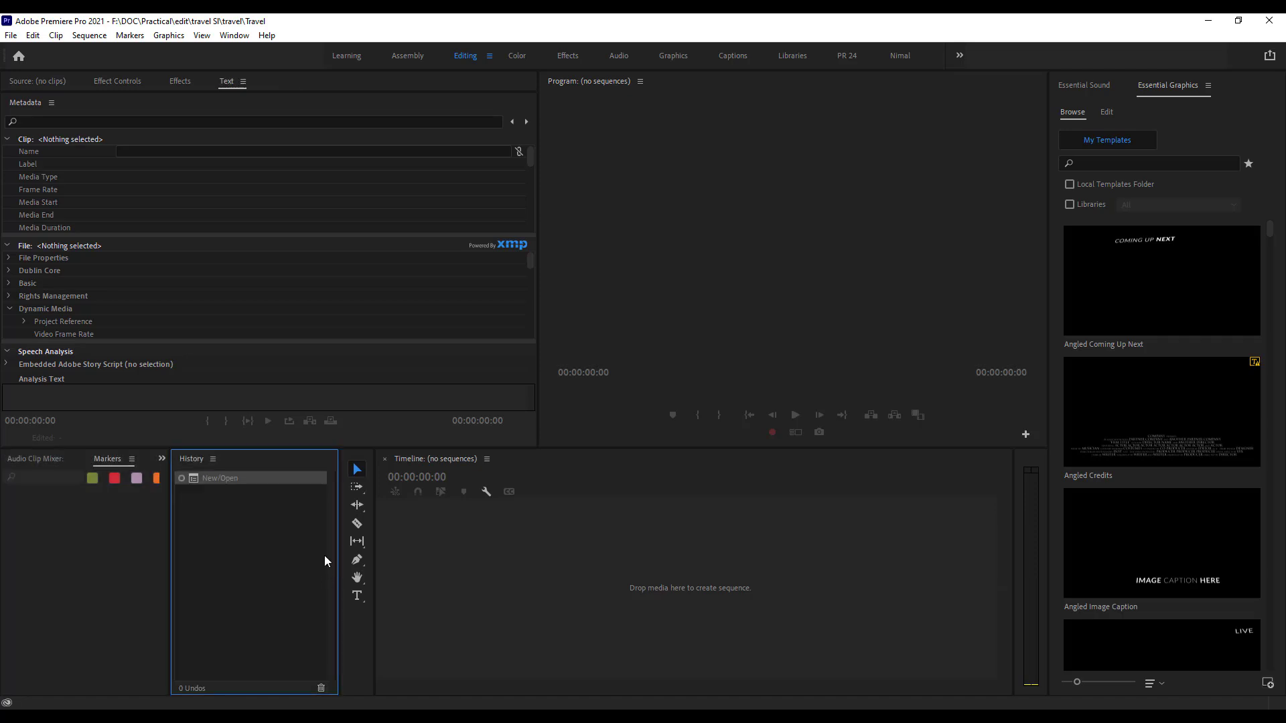
left_click(139, 561)
left_click(214, 568)
left_click_drag(35, 458, 424, 94)
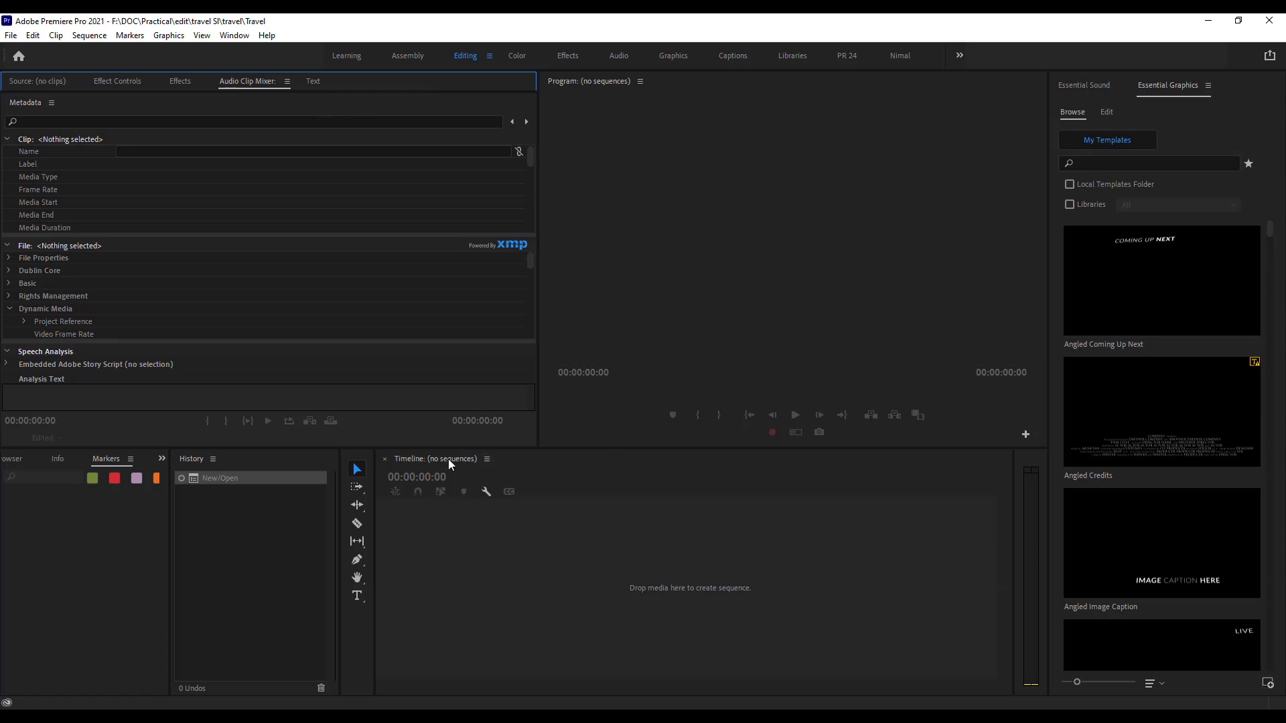
Dock the Timeline above the Program monitor, History beside the Program monitor, and Essential Sound below Metadata.
left_click_drag(449, 460, 613, 124)
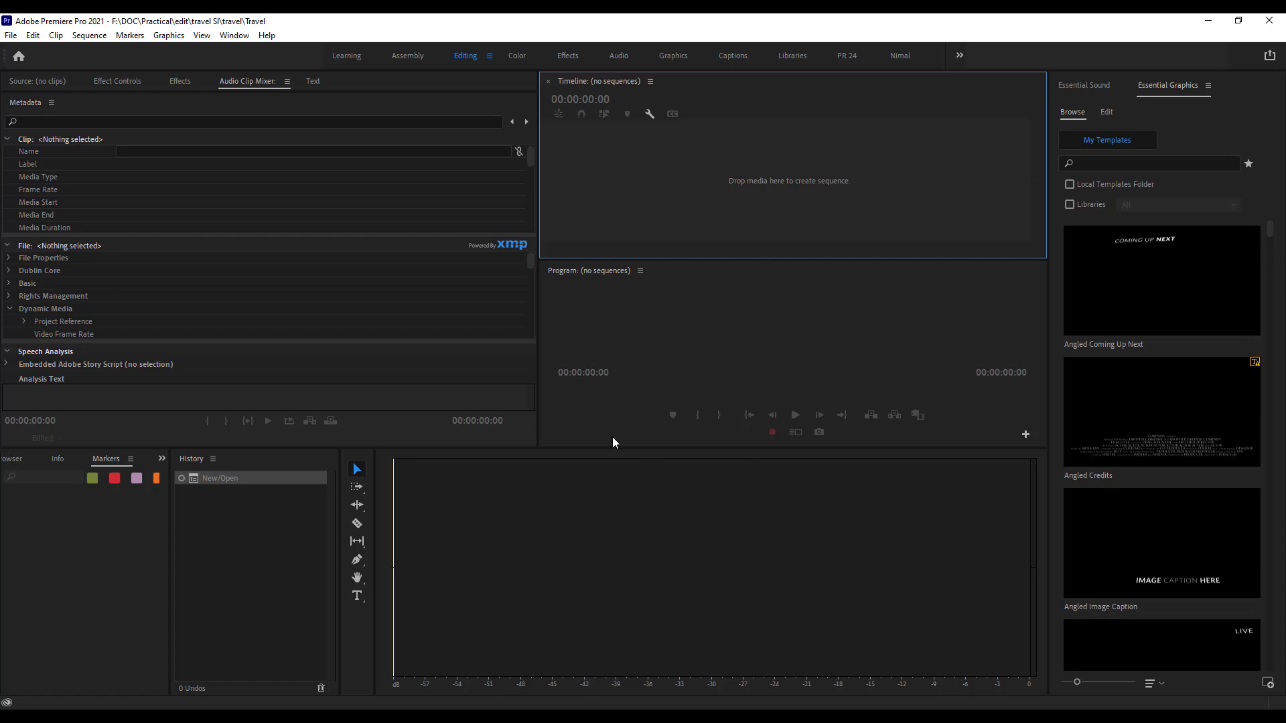
left_click_drag(194, 459, 1035, 355)
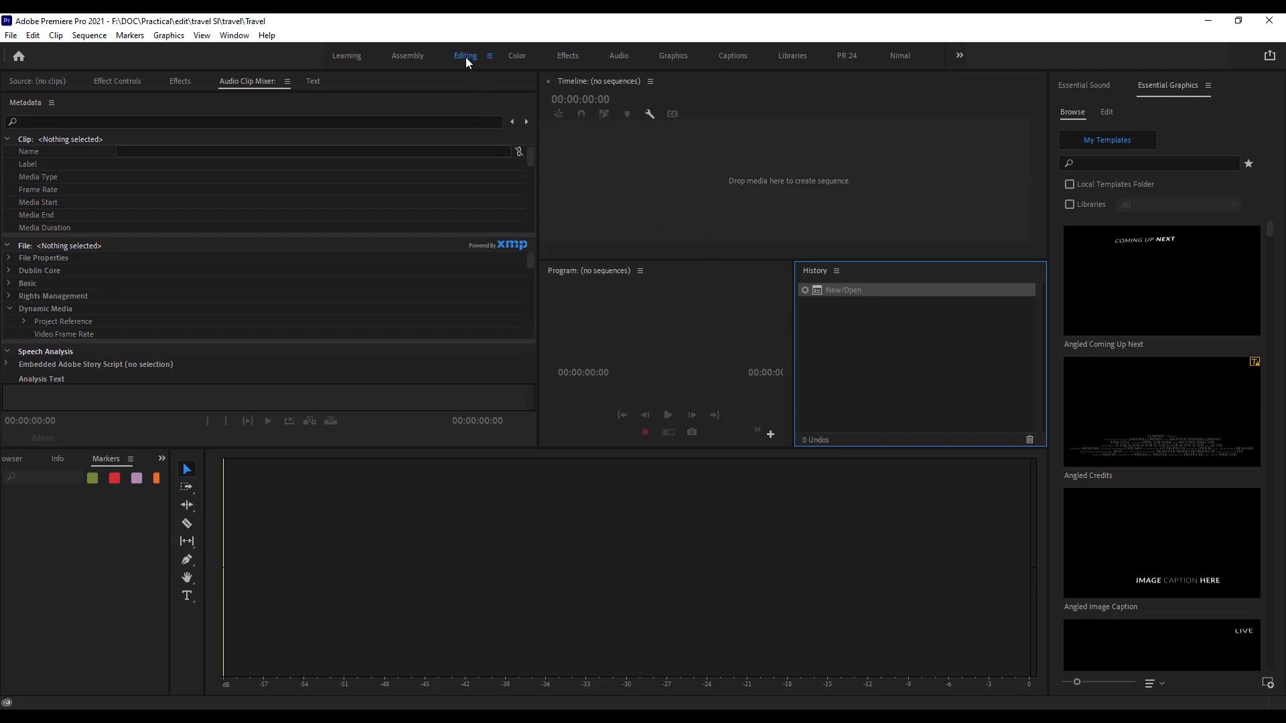
left_click_drag(1088, 85, 460, 441)
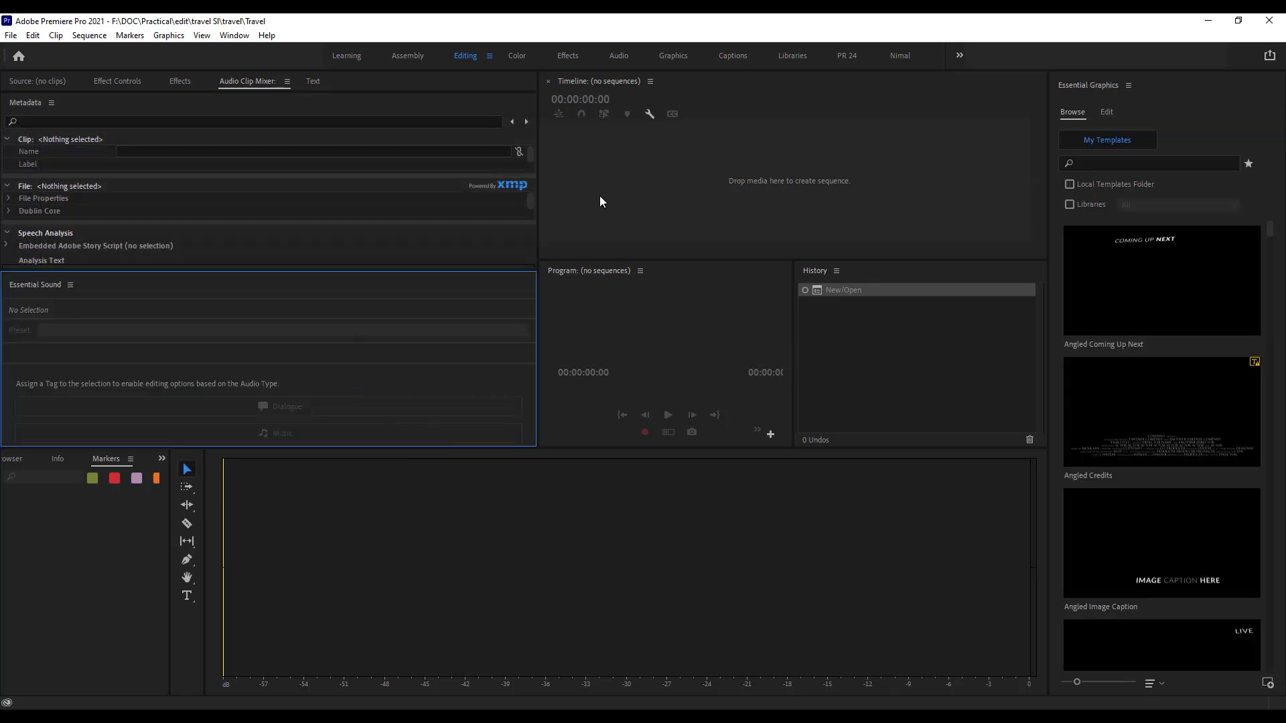
Reset the Editing workspace to its saved layout and widen the Program monitor by narrowing the Source panel group.
left_click(234, 35)
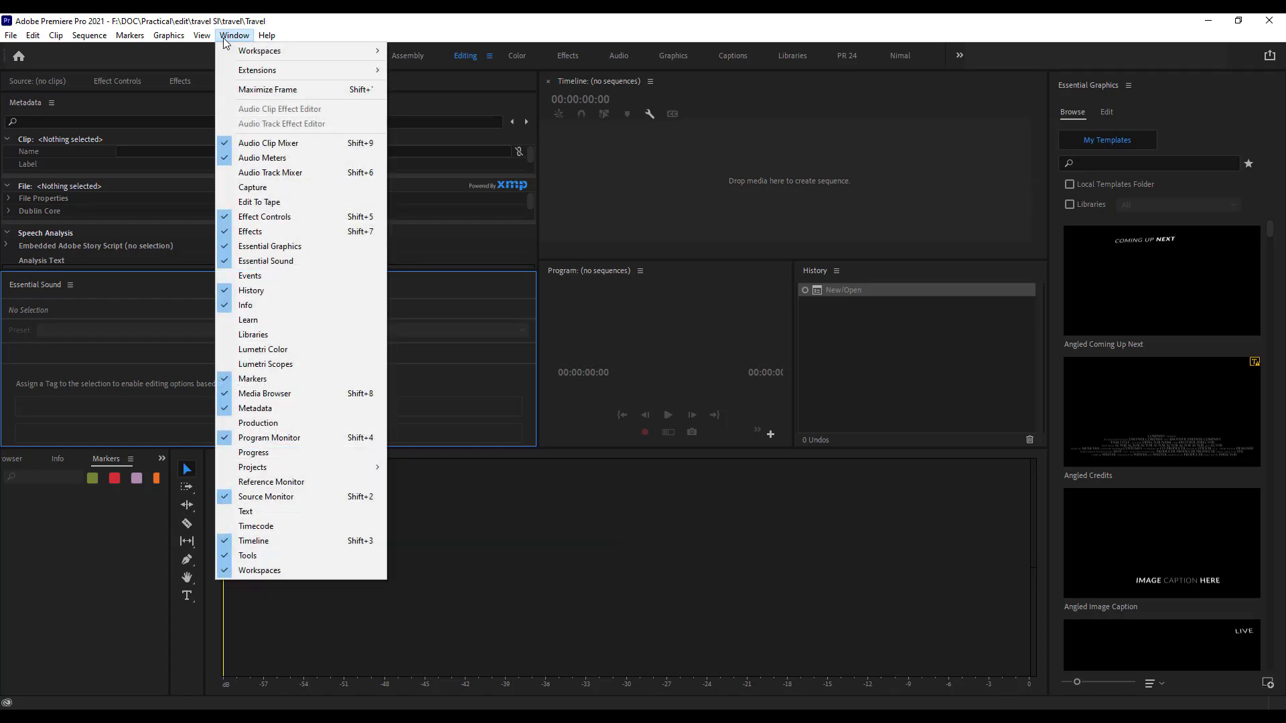
mouse_move(260, 57)
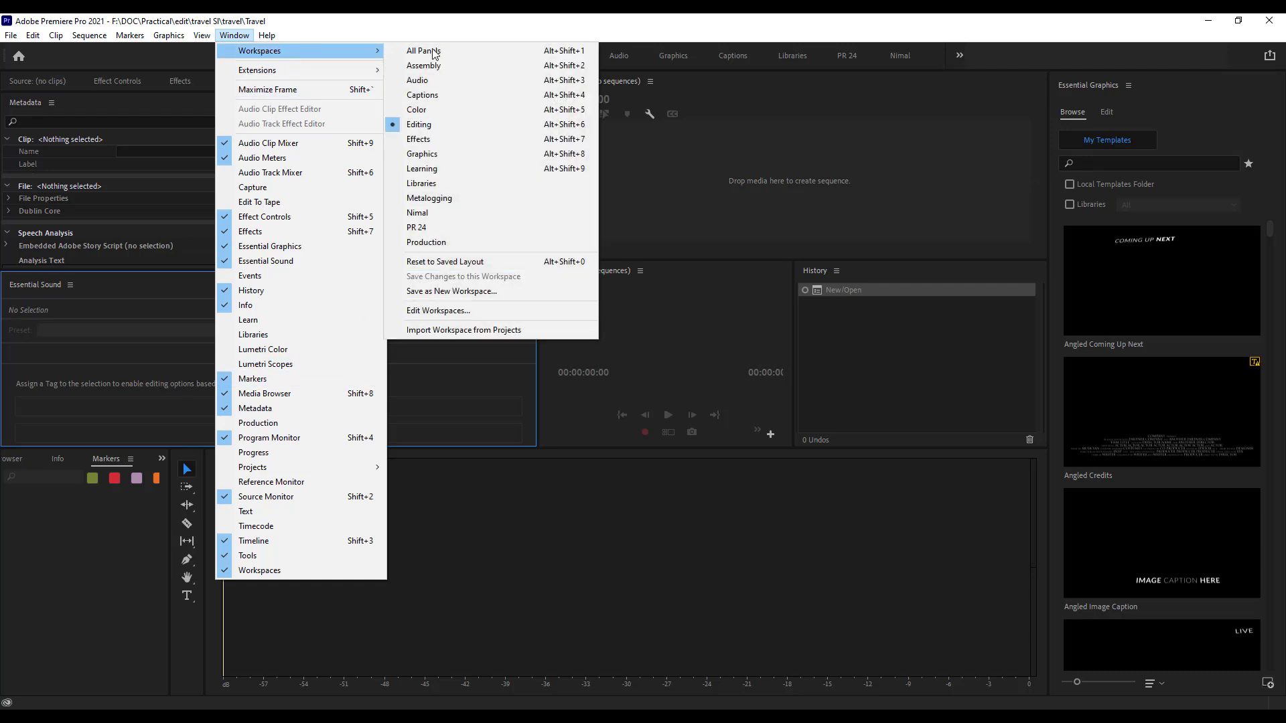
left_click(443, 263)
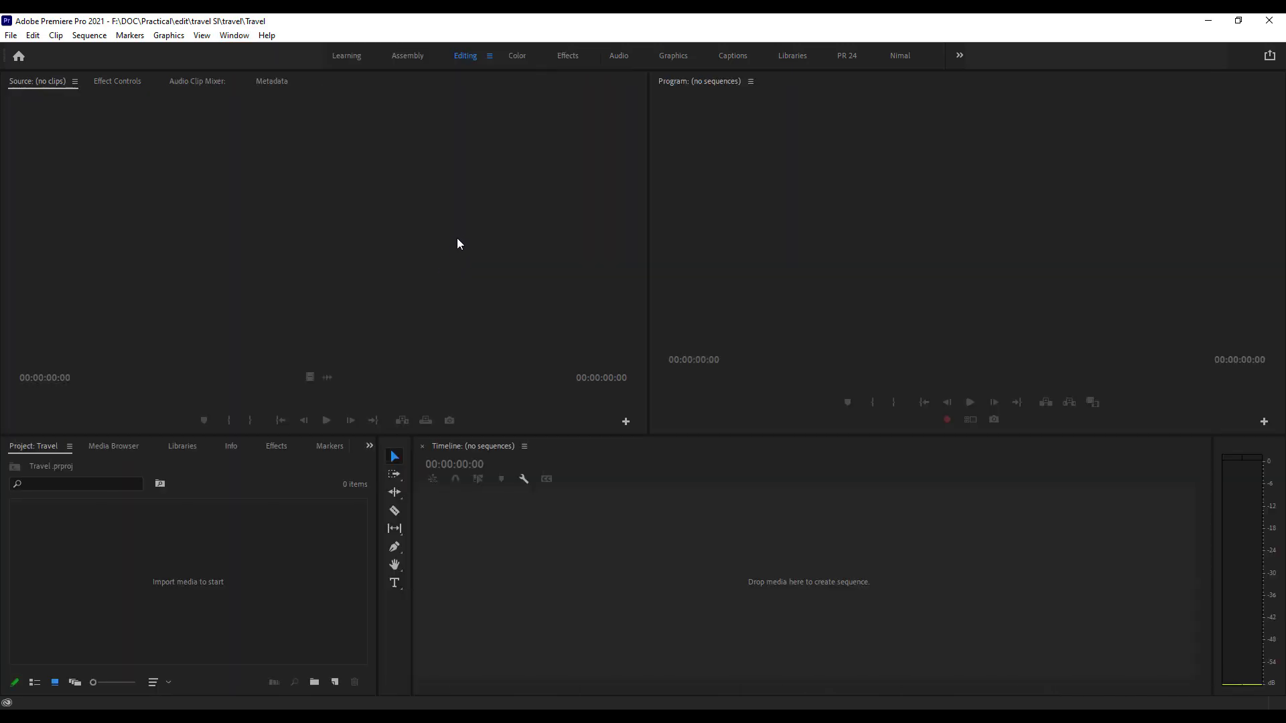
left_click_drag(648, 250, 516, 249)
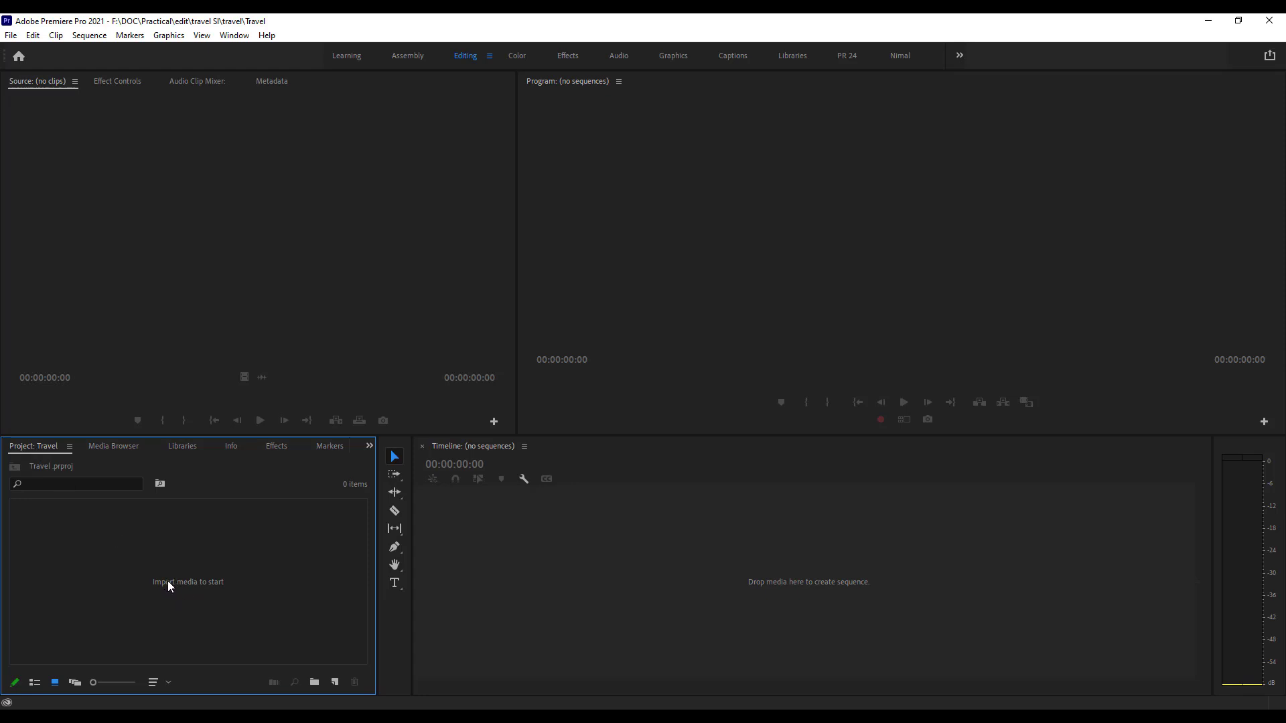
Open the media Import dialog from the empty Project panel and close it without importing anything.
double_click(209, 584)
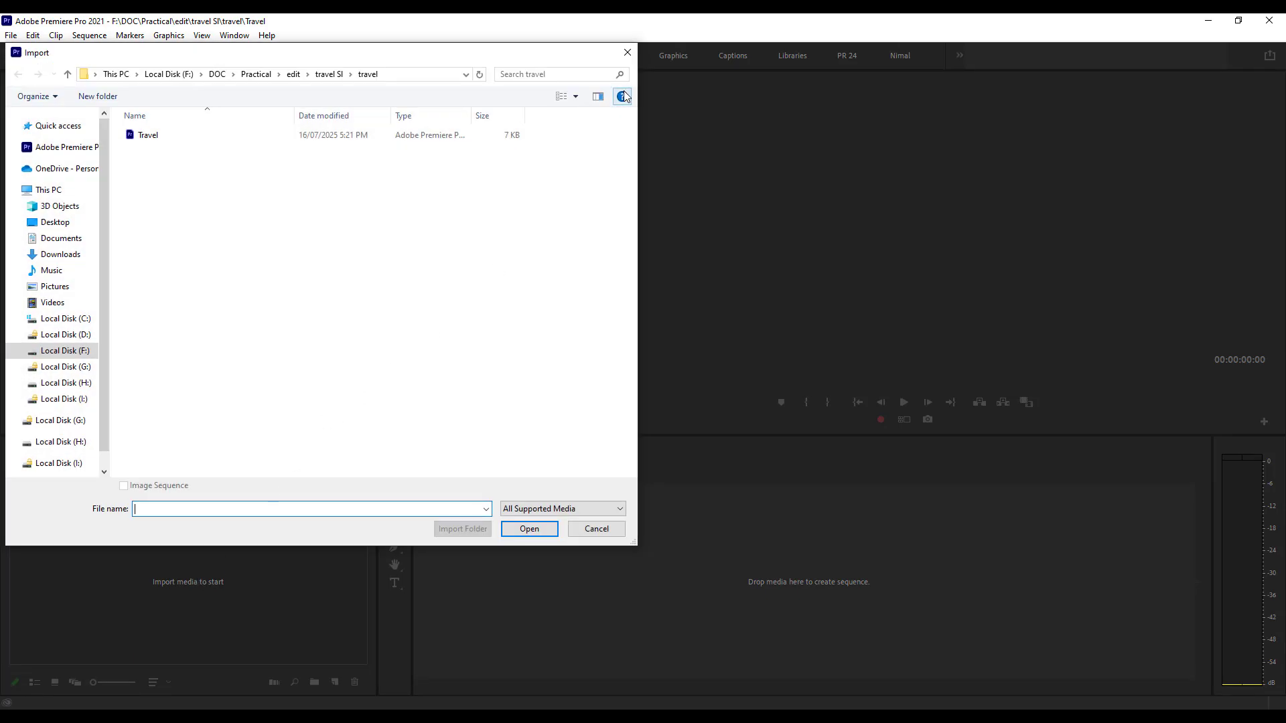
left_click(628, 52)
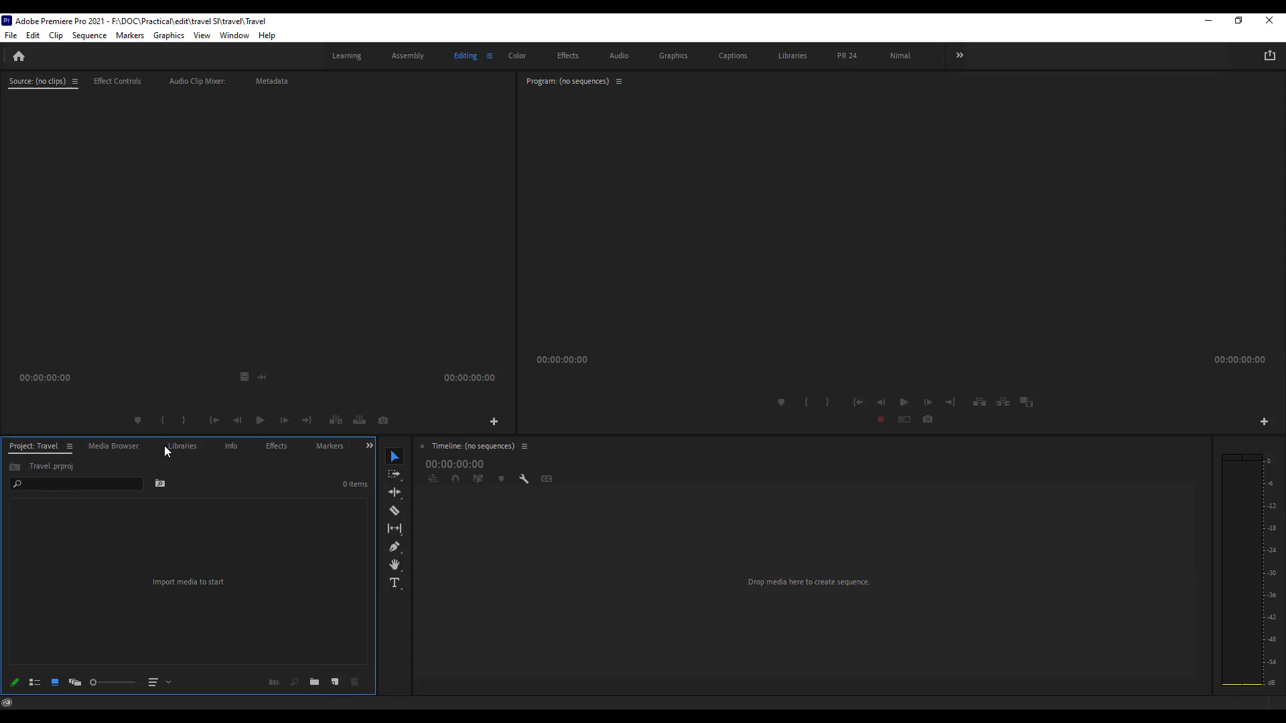
Create a new bin named Videos in the Project panel.
left_click(315, 683)
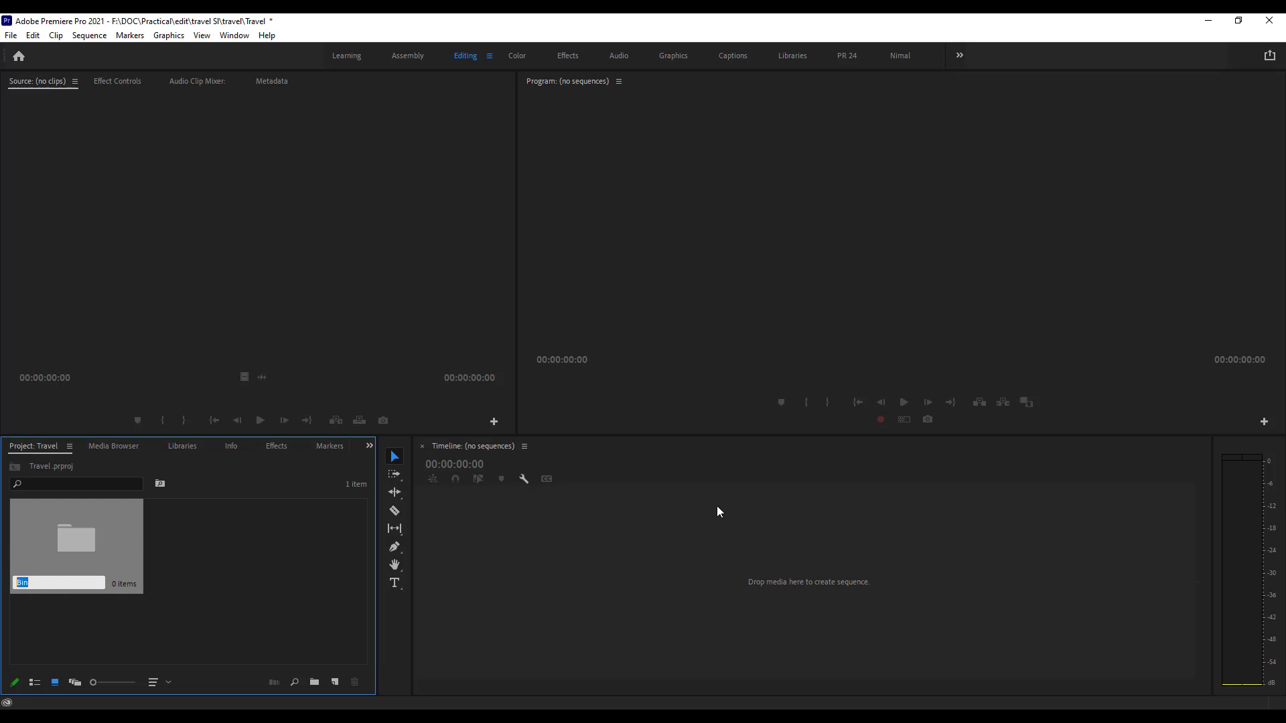
type("Videos")
left_click(319, 555)
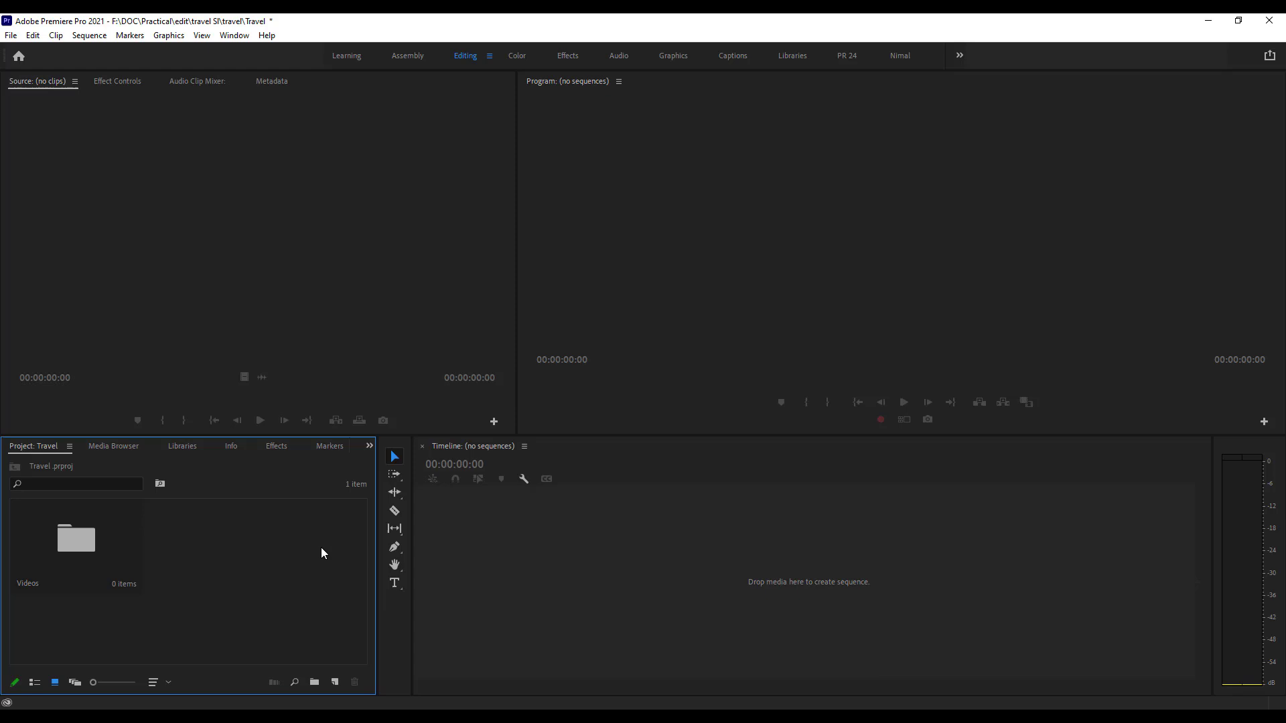
Create two more bins in the Project panel, named Audio and Pic.
left_click(315, 682)
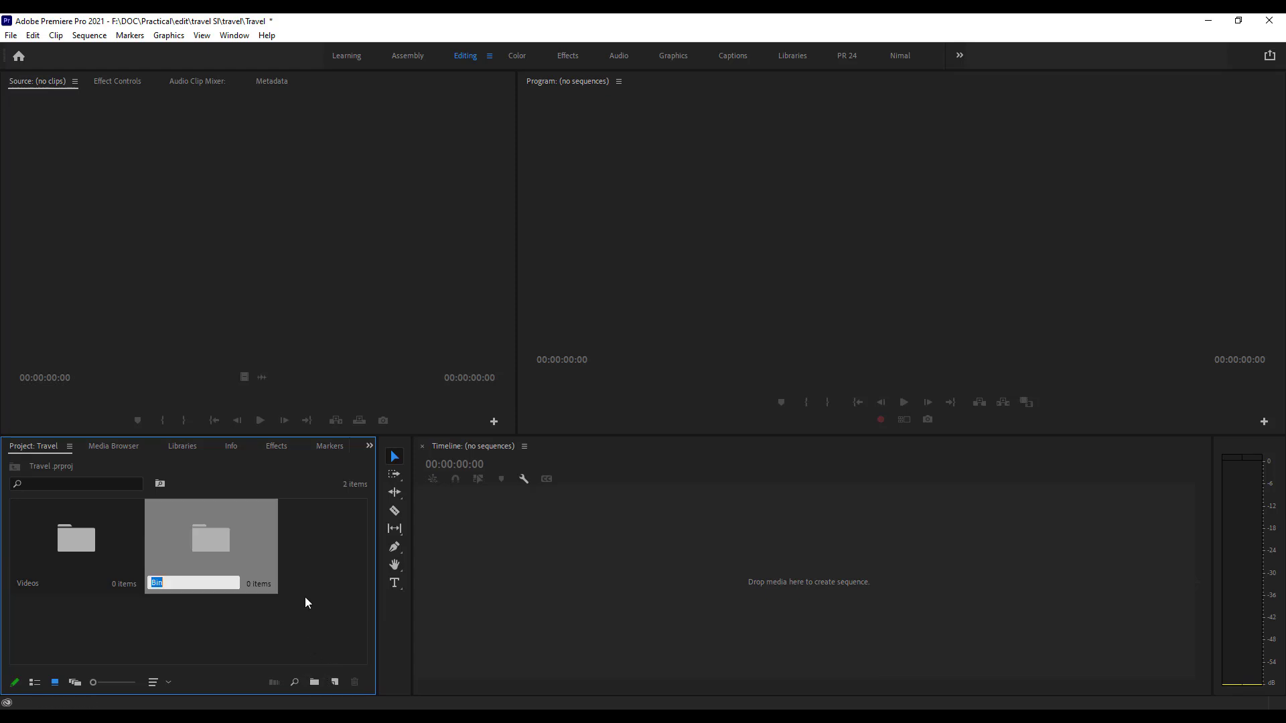
type("Audio")
left_click(339, 610)
left_click(314, 683)
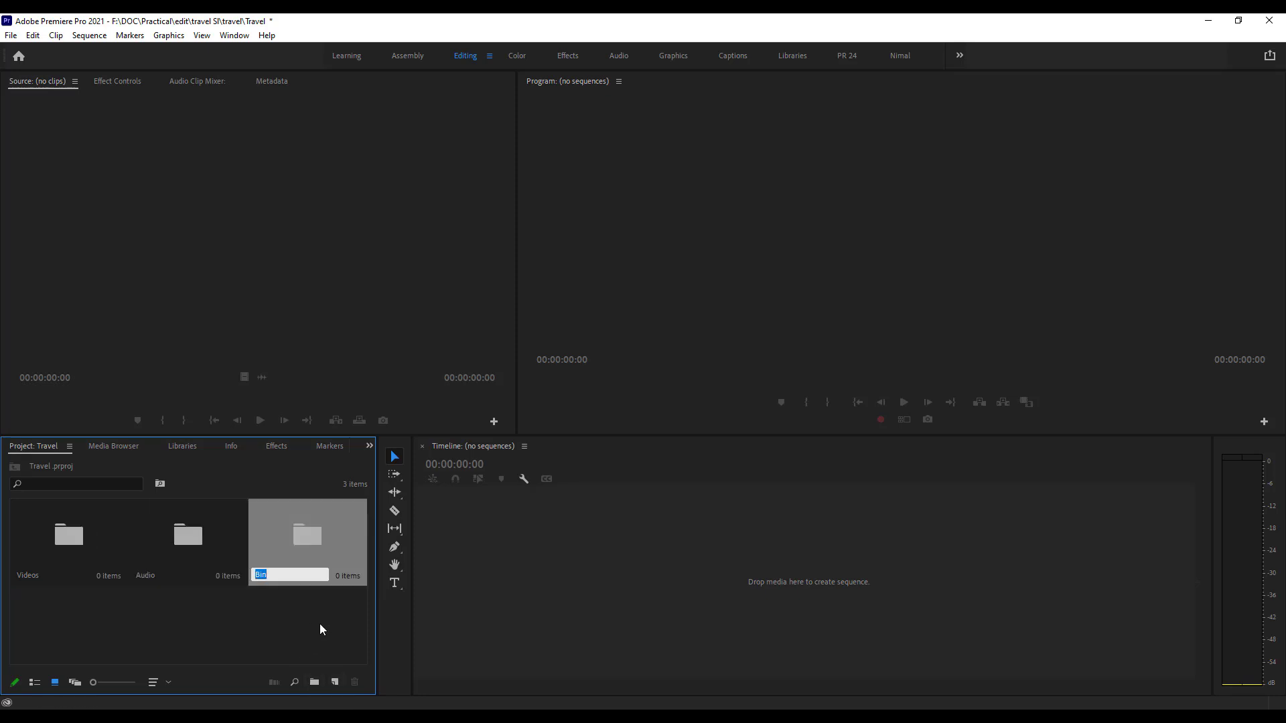
type("Pic")
left_click(257, 632)
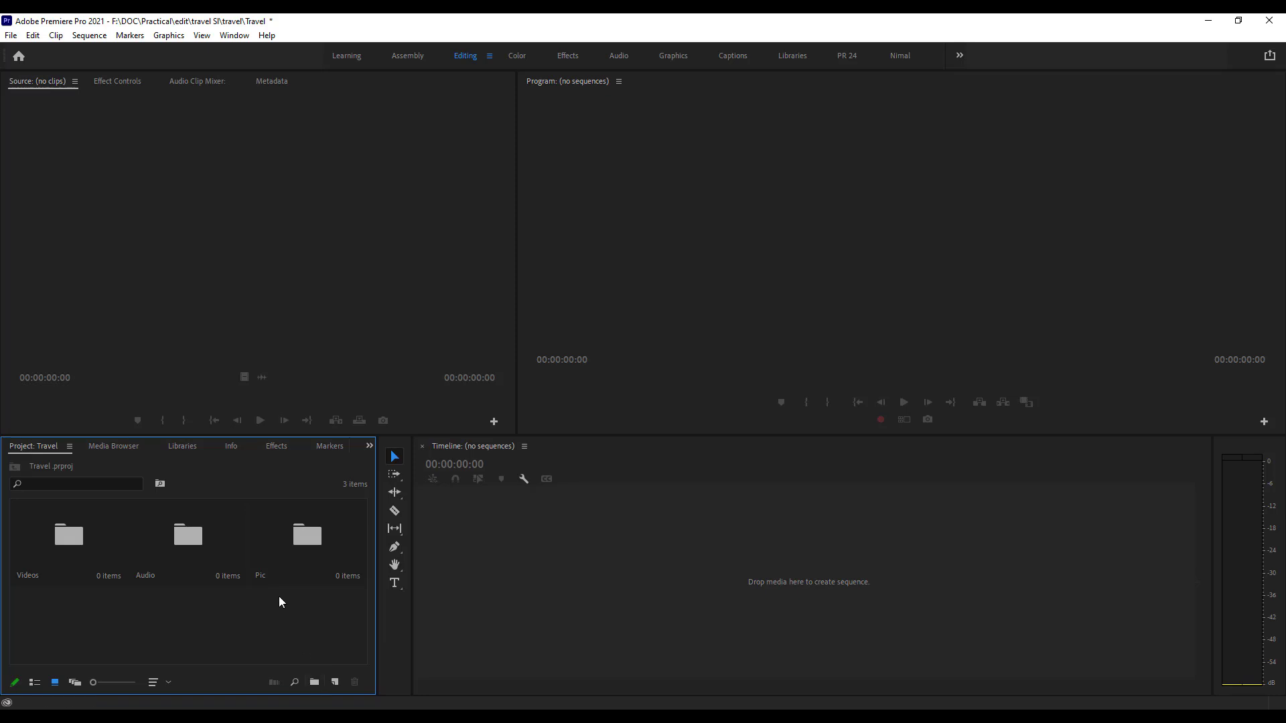
Move the Effects panel into the Source monitor group beside Effect Controls and return to the Project panel.
left_click(276, 453)
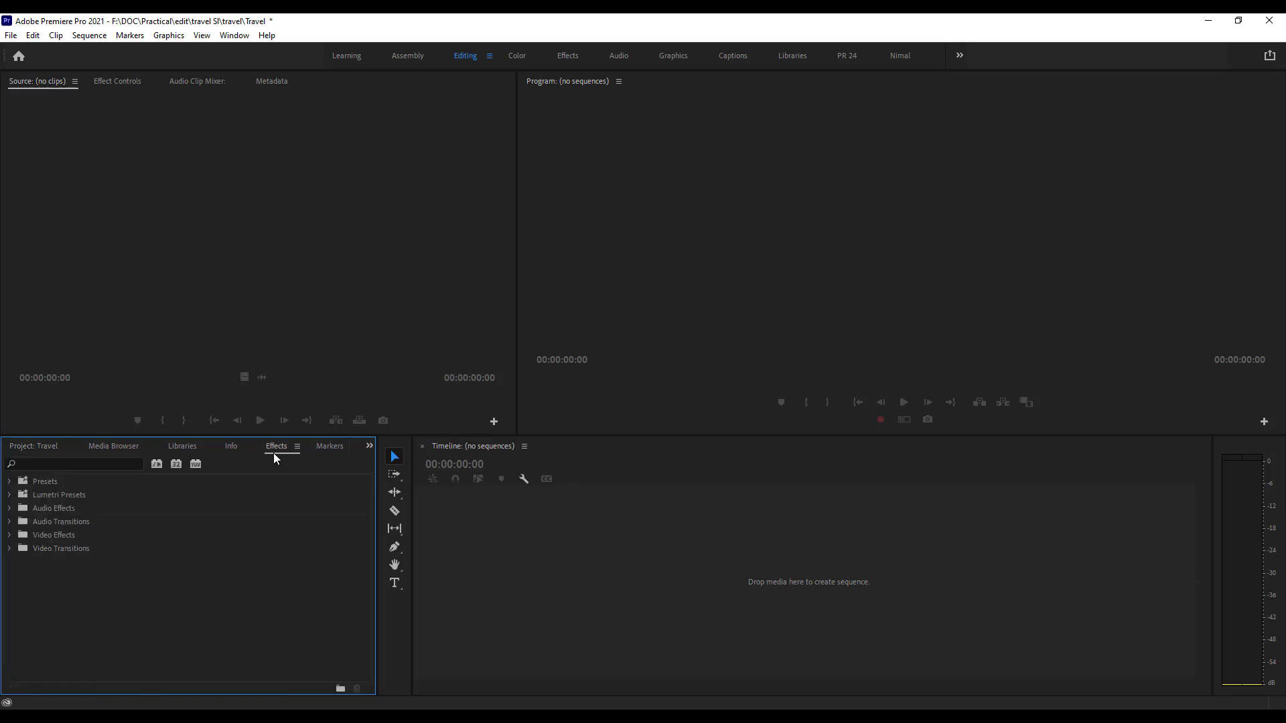
left_click_drag(275, 451, 150, 97)
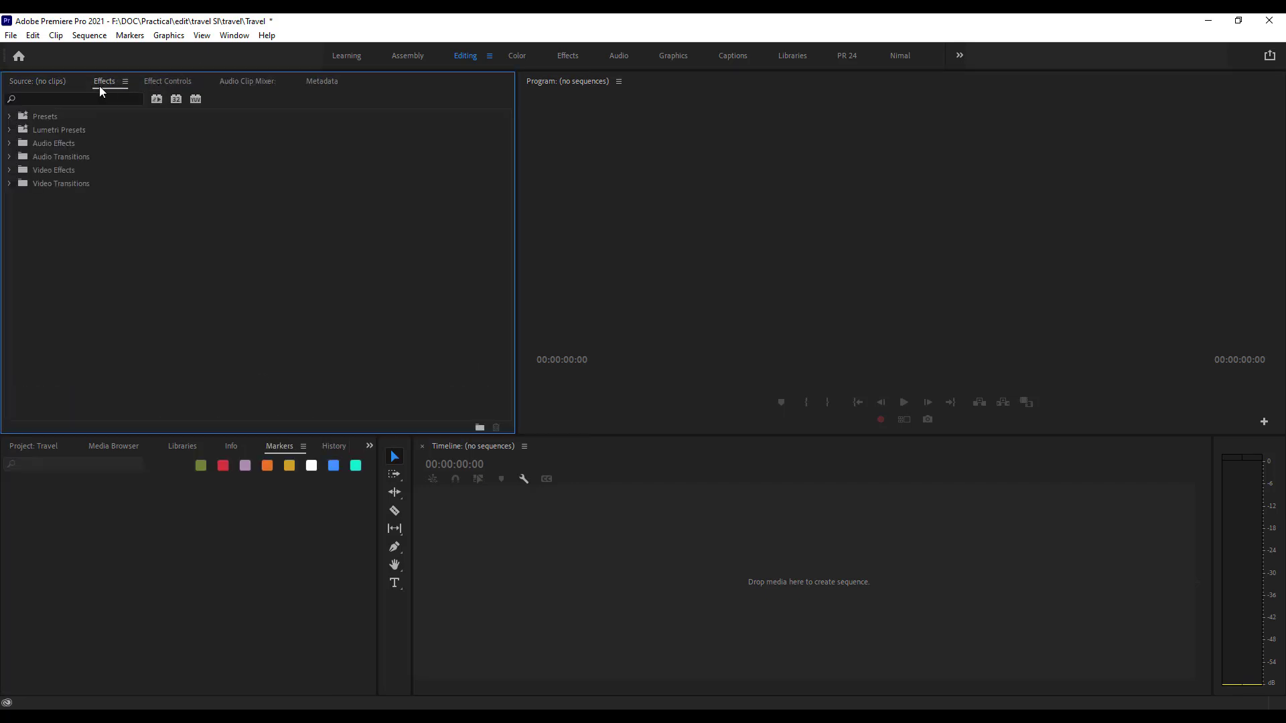
left_click(167, 81)
left_click(105, 82)
left_click(30, 447)
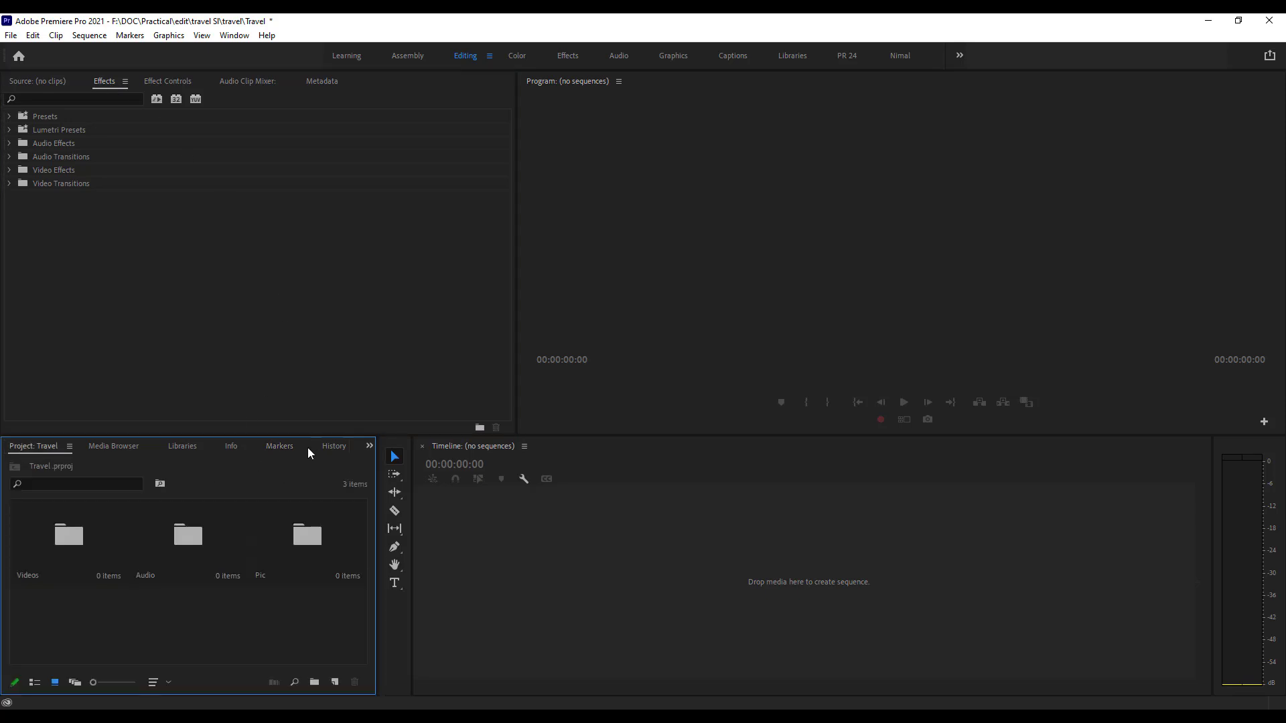
Close the Markers and History panels in the Project panel's group and show the project bins again.
left_click(288, 448)
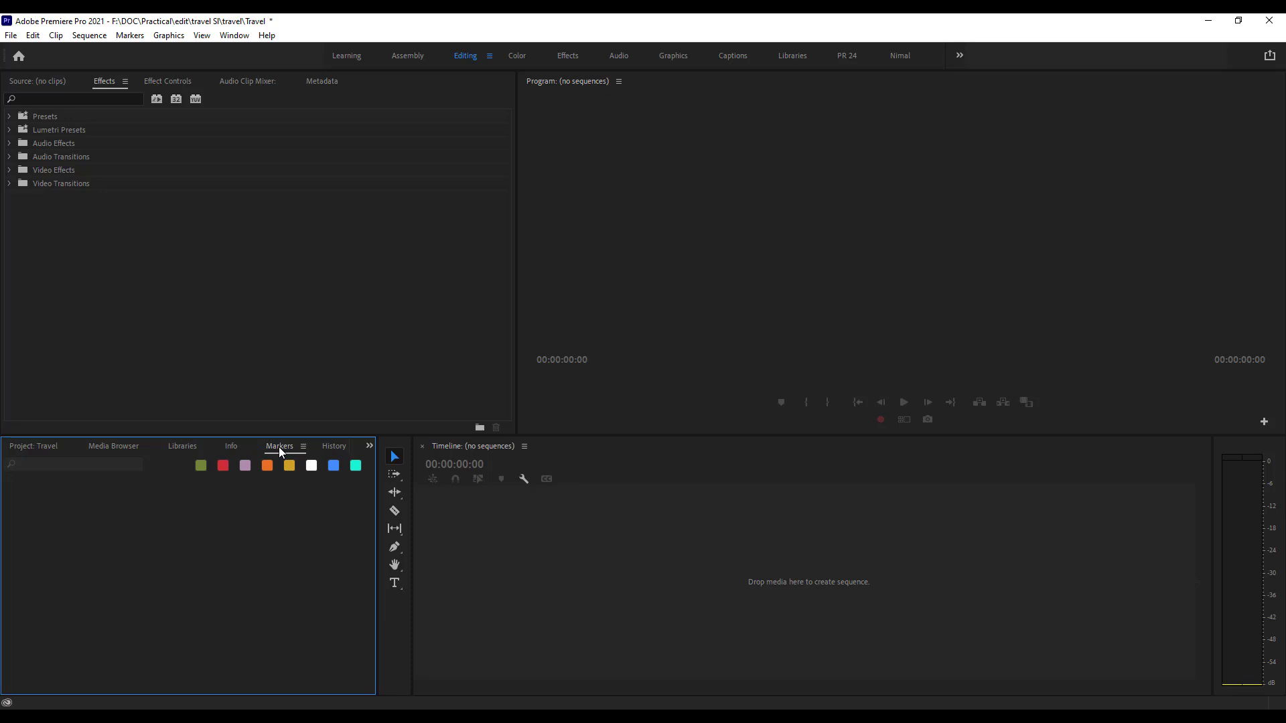
left_click(303, 447)
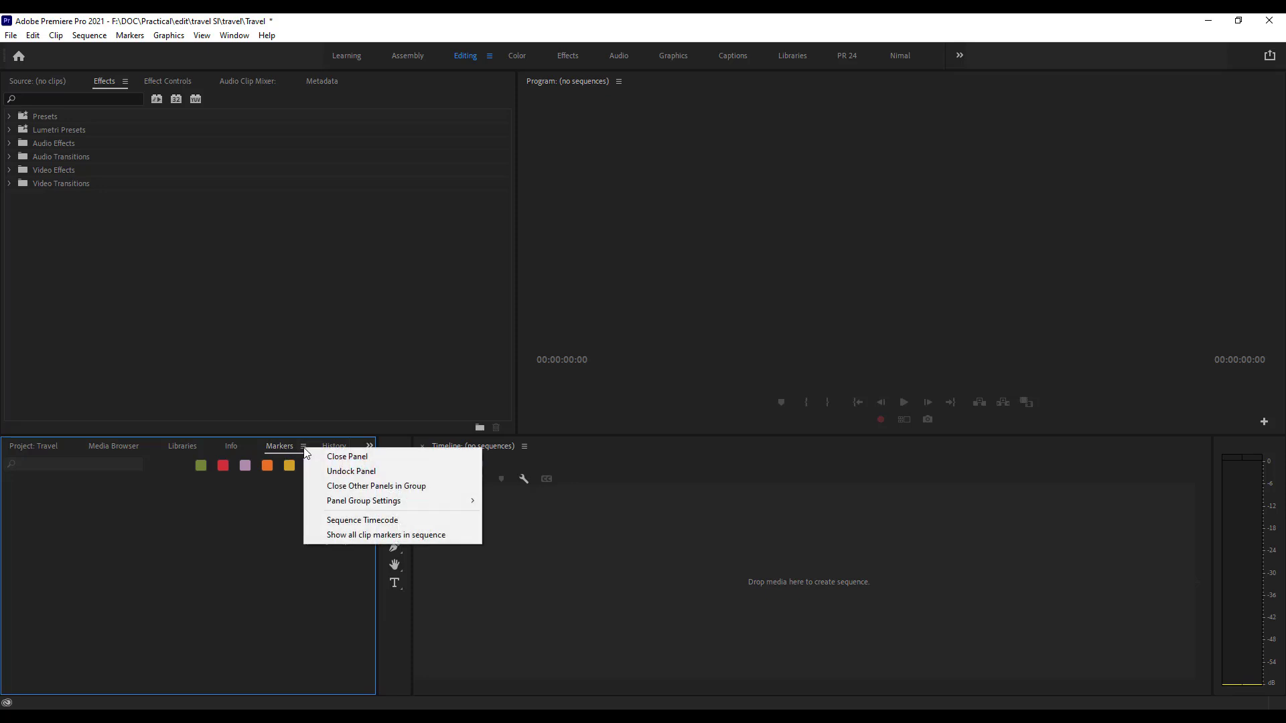
left_click(333, 459)
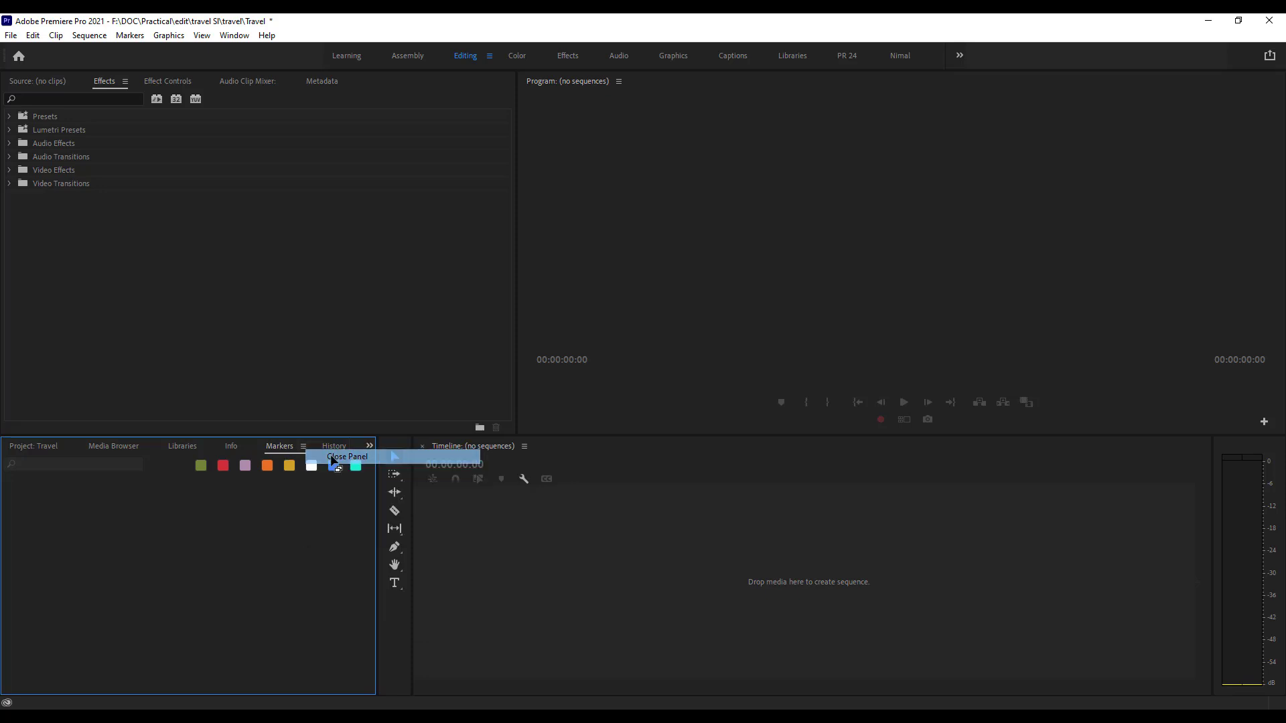
left_click(299, 449)
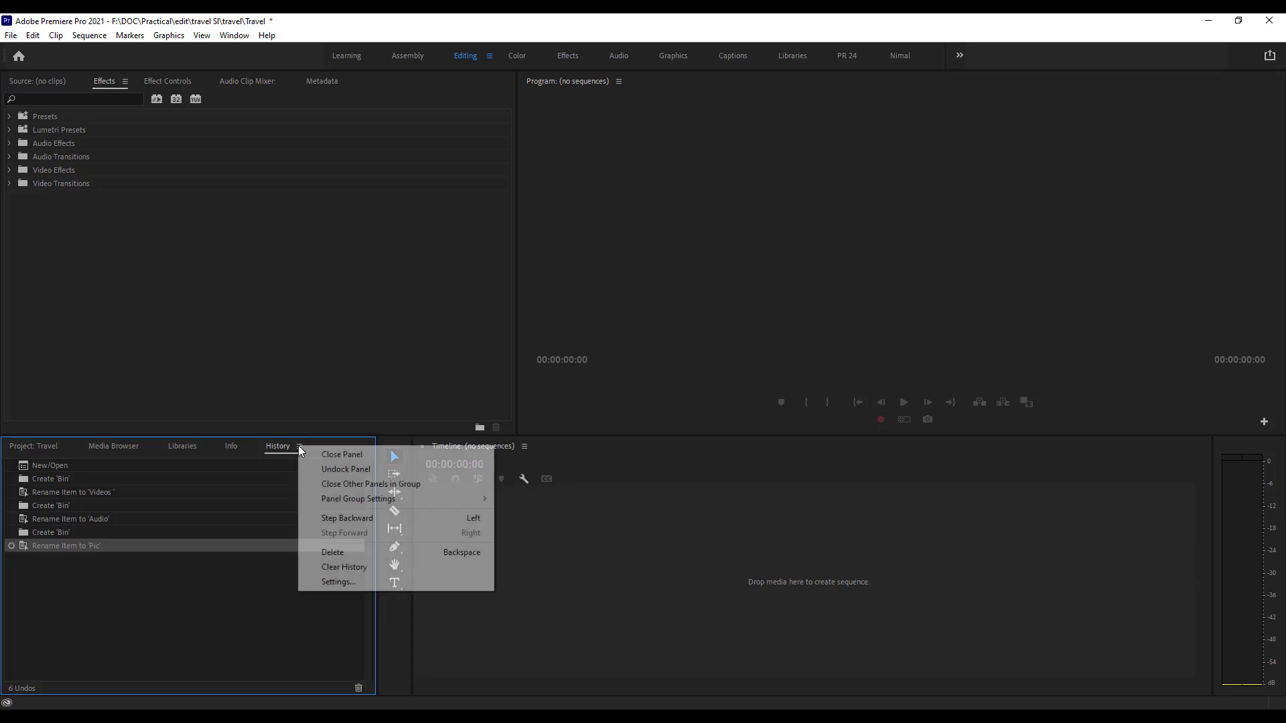
left_click(291, 448)
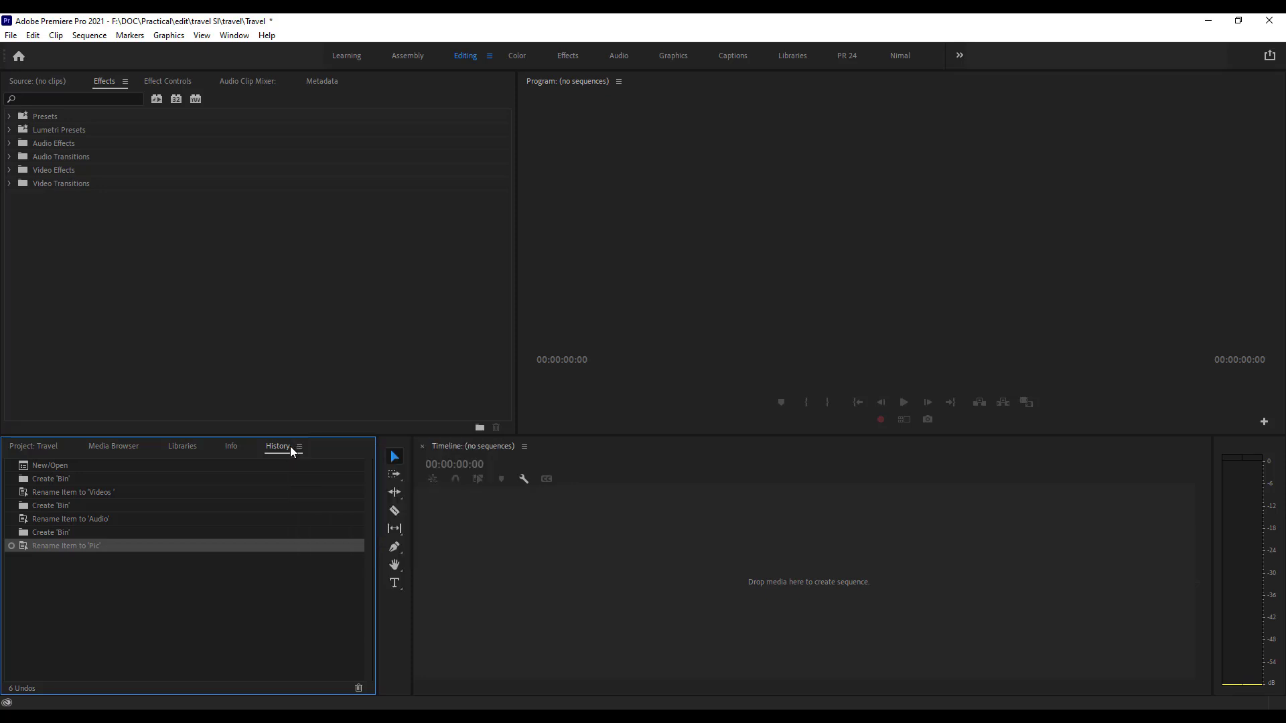
left_click(300, 447)
left_click(335, 455)
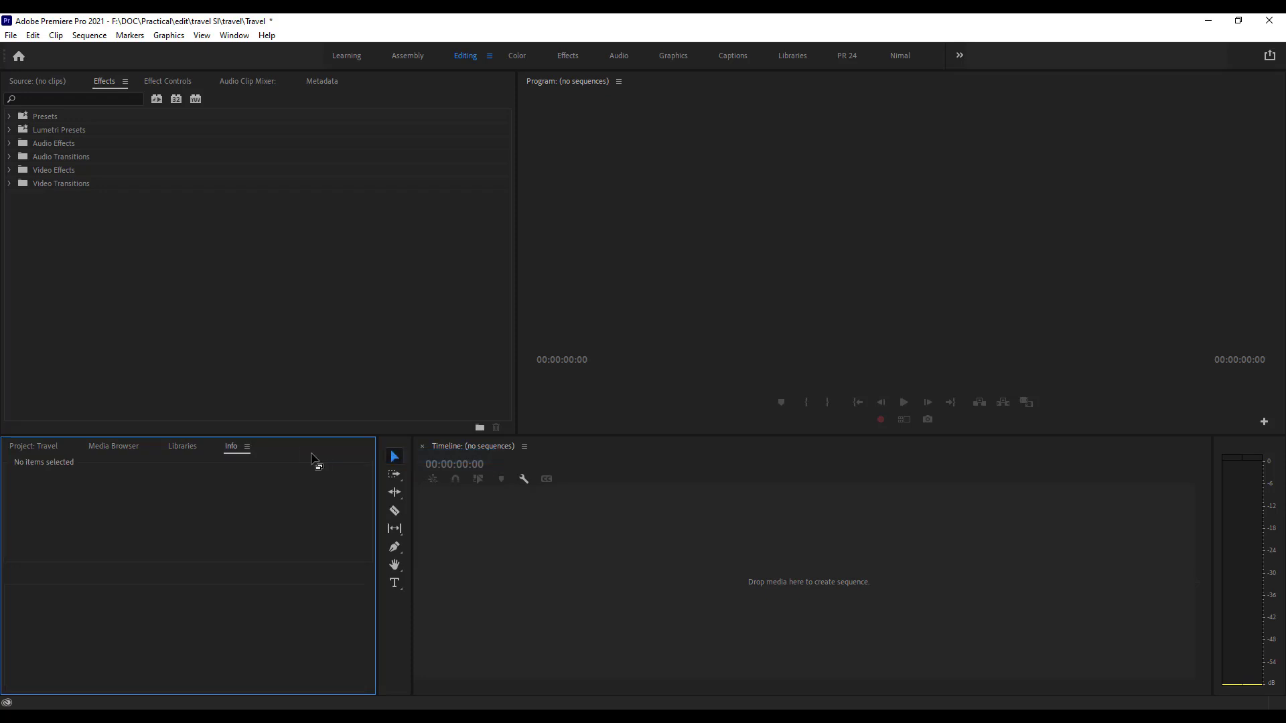
left_click(21, 447)
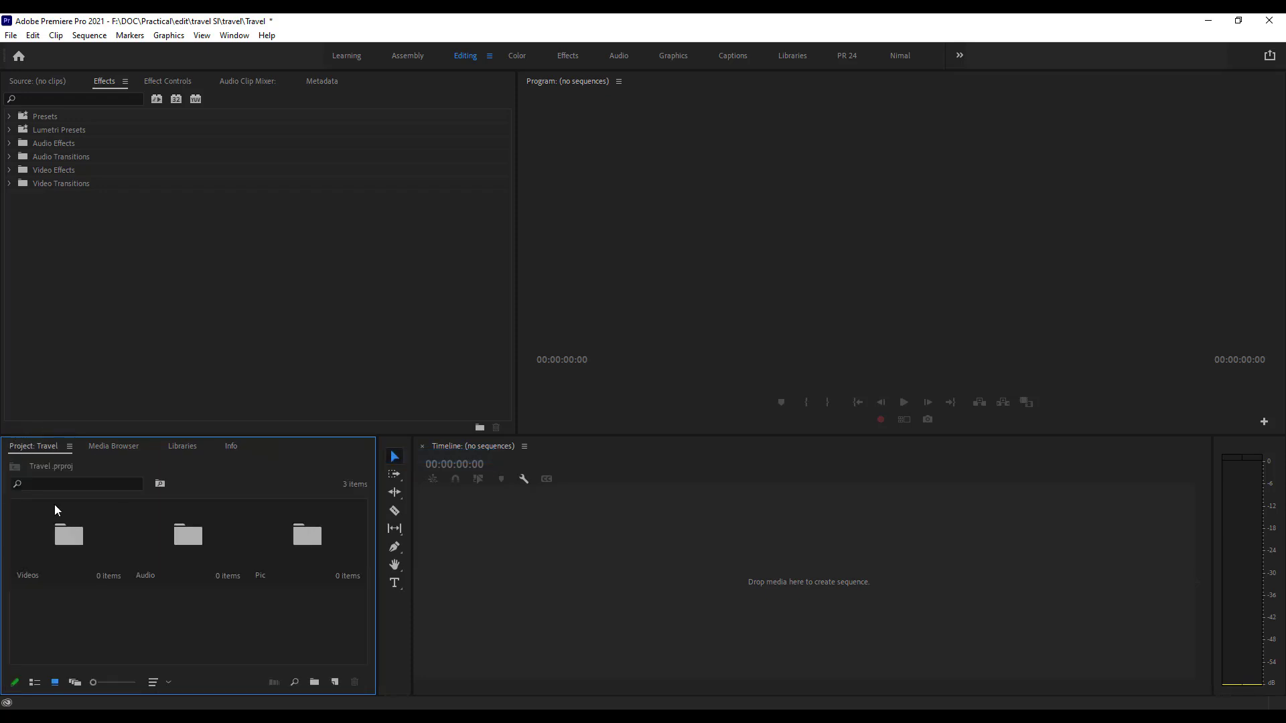
Open the Videos and Audio bins as separate tabs and place the Videos bin ahead of the Audio bin.
double_click(62, 543)
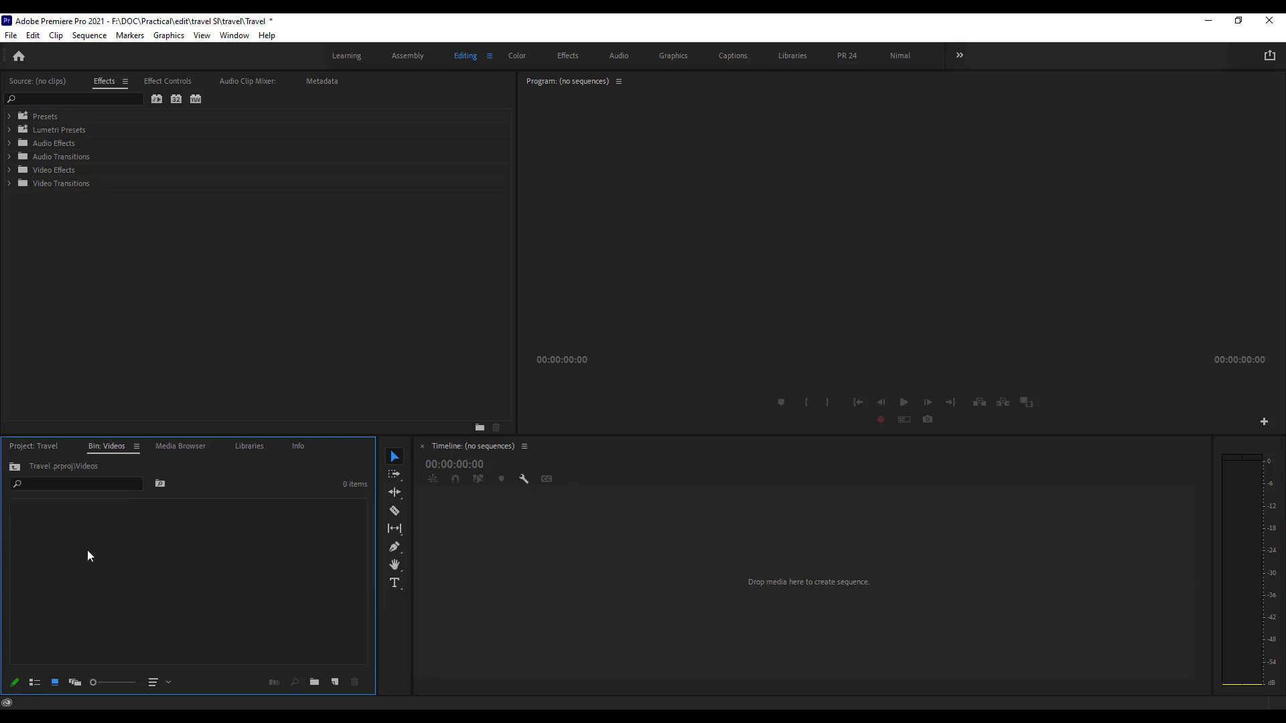
left_click(53, 448)
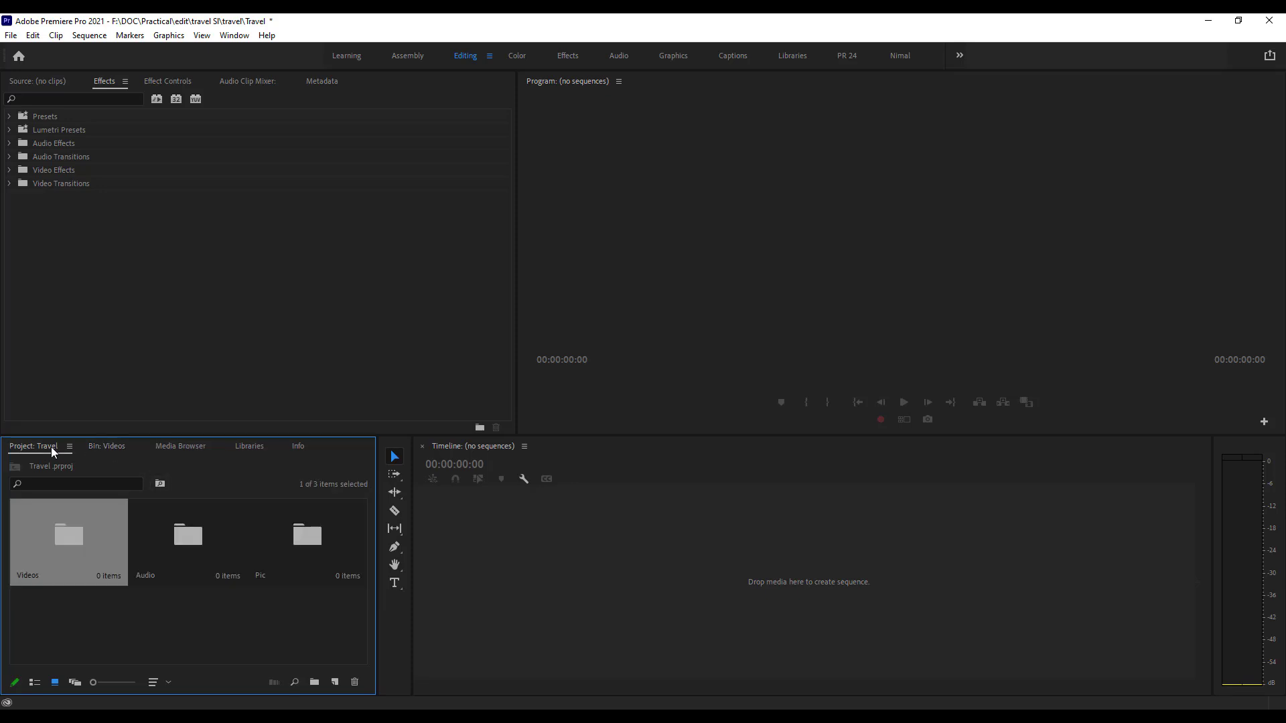
double_click(176, 544)
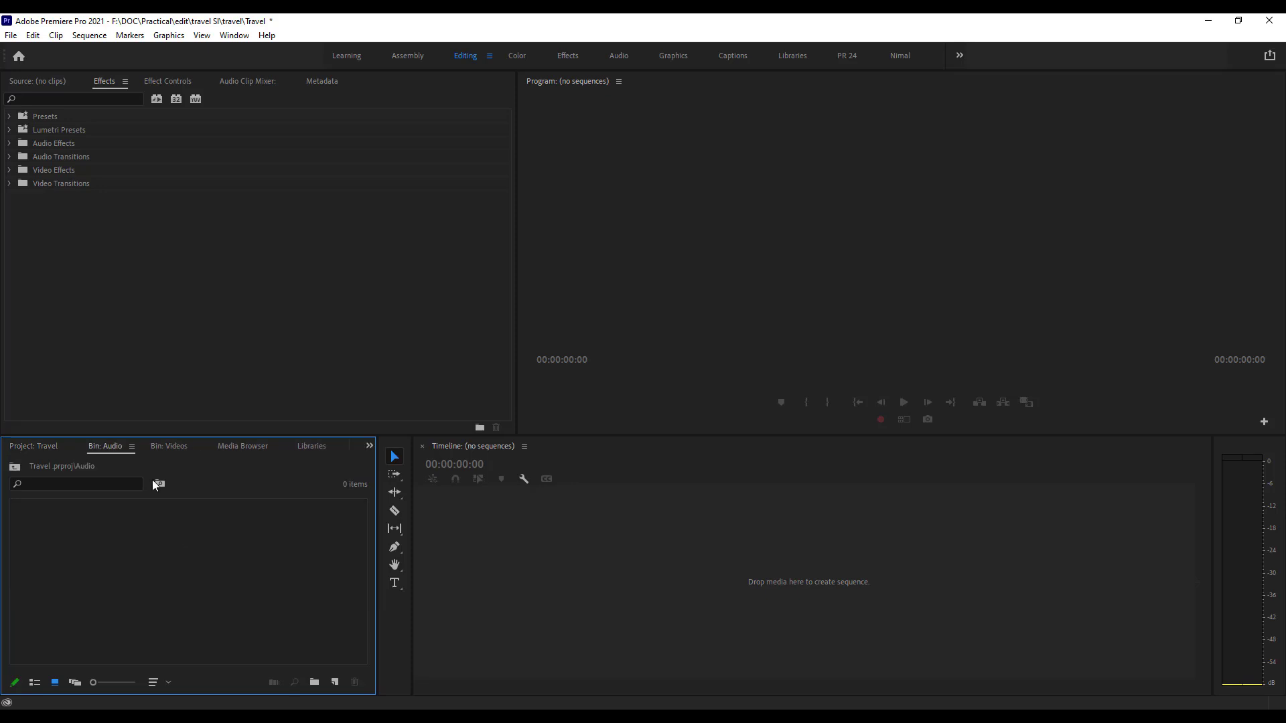
left_click(155, 448)
left_click(107, 447)
left_click(158, 444)
left_click_drag(171, 445, 110, 444)
Import the clip 12438202_1920_1080_24fps and the 1080p pexels clip of the woman in the flower field into the Videos bin.
double_click(169, 569)
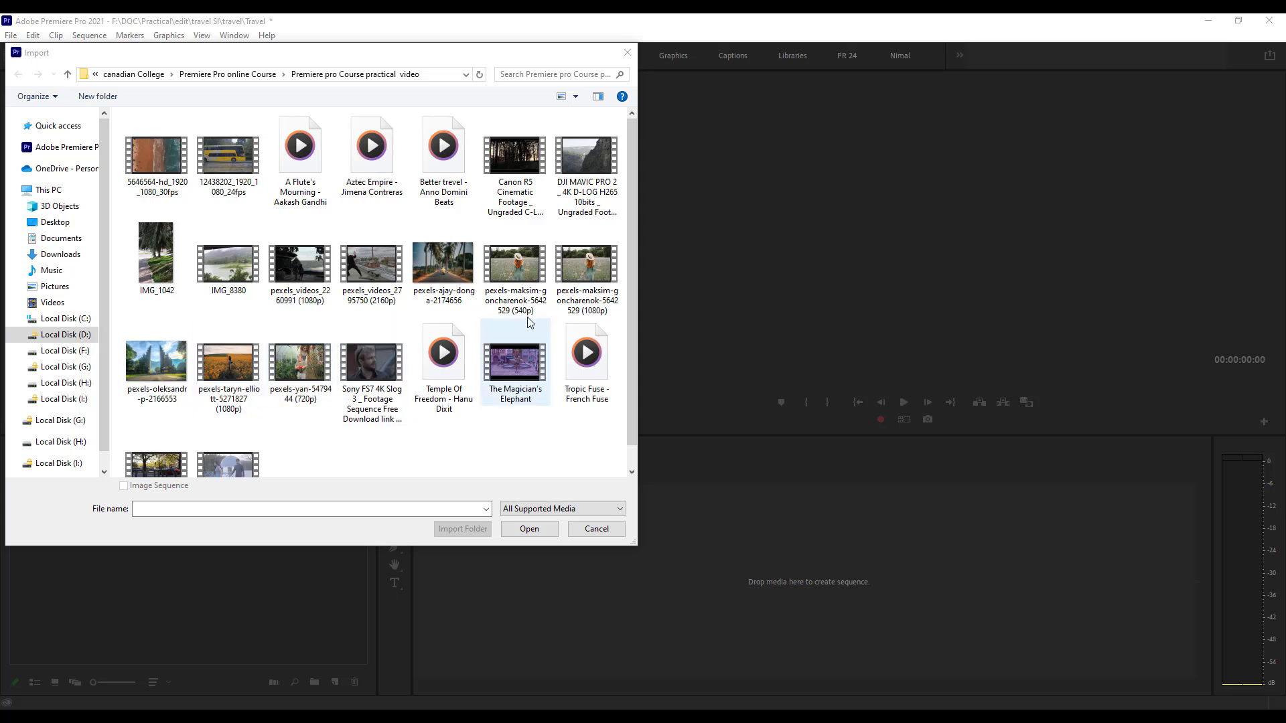
left_click(223, 160)
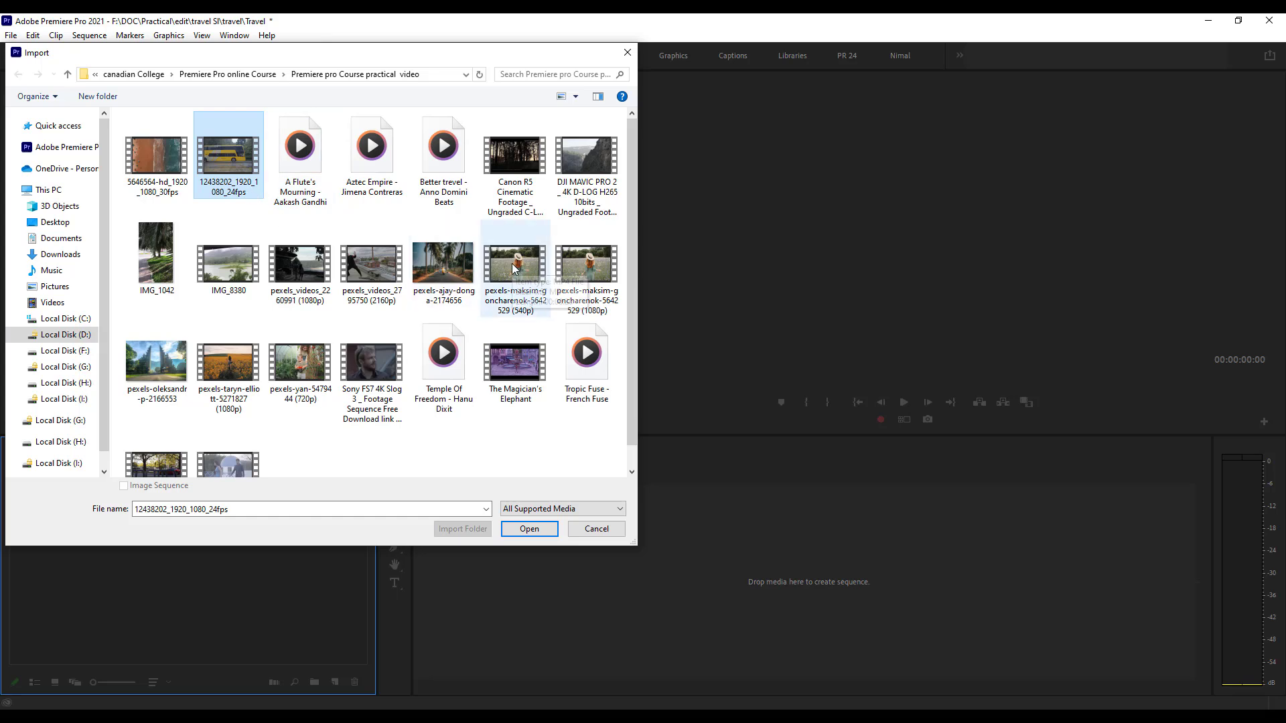
left_click(583, 268, "ctrl")
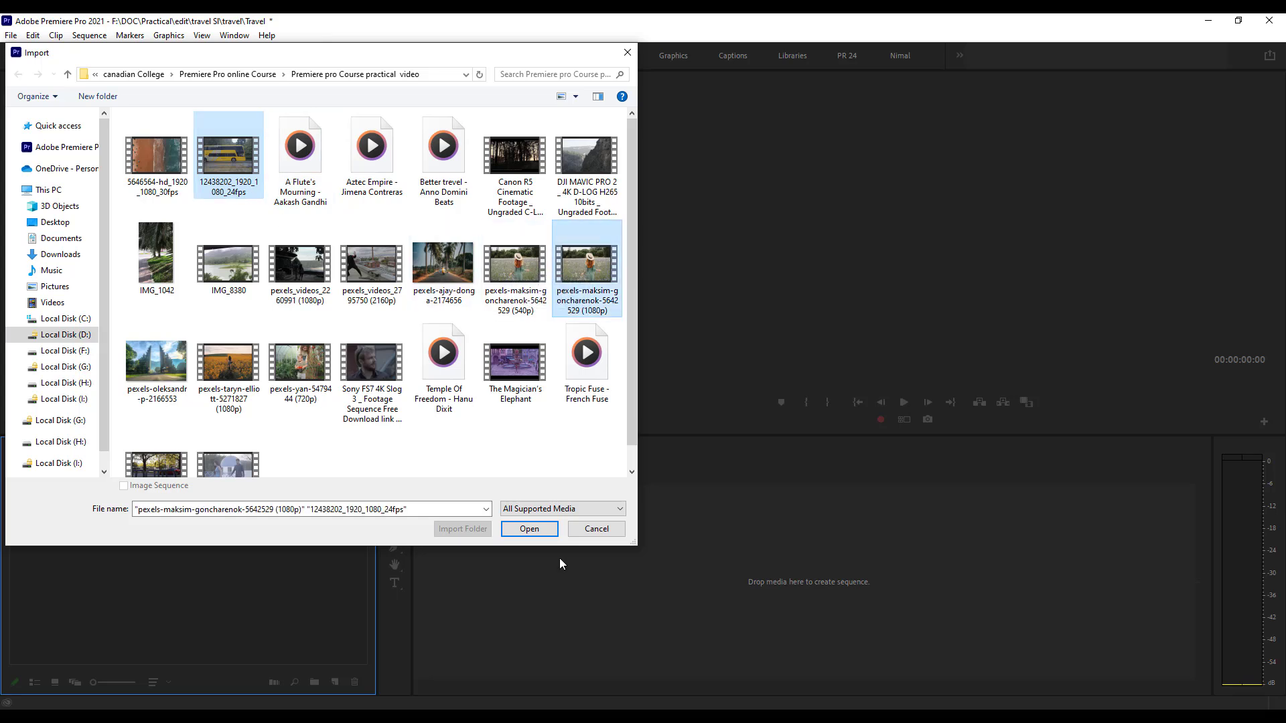
left_click(530, 530)
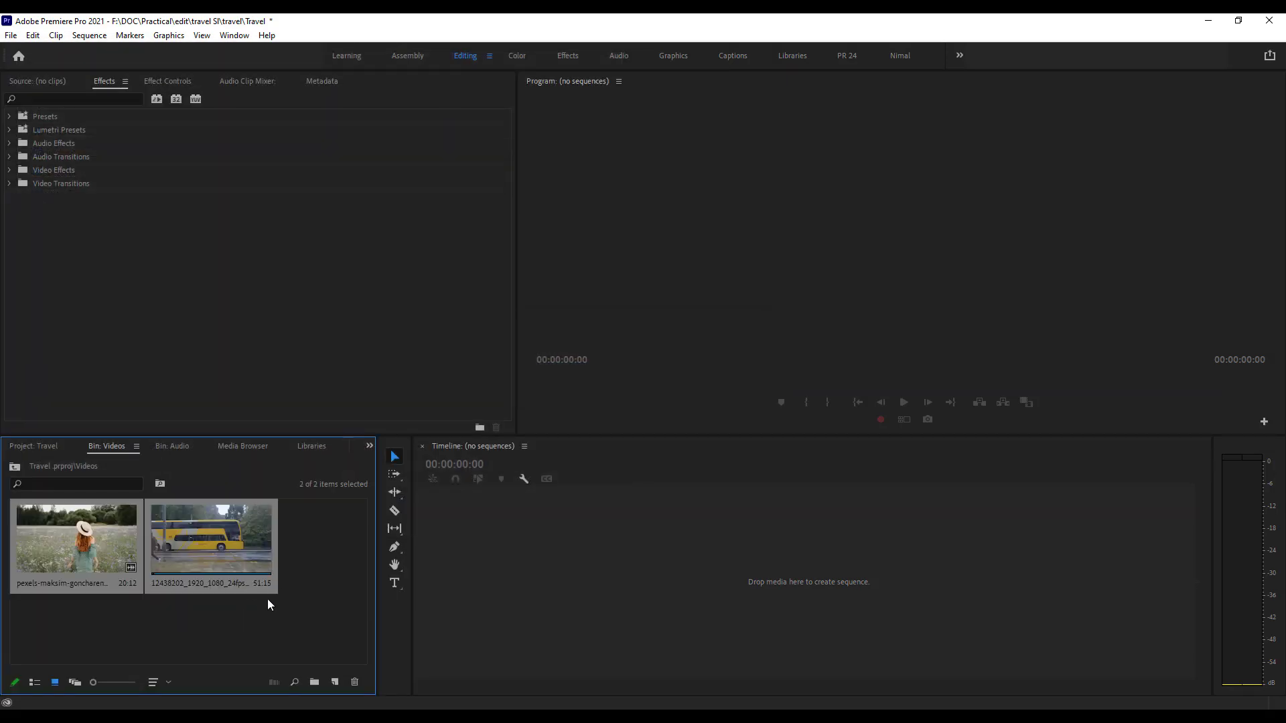
left_click(270, 617)
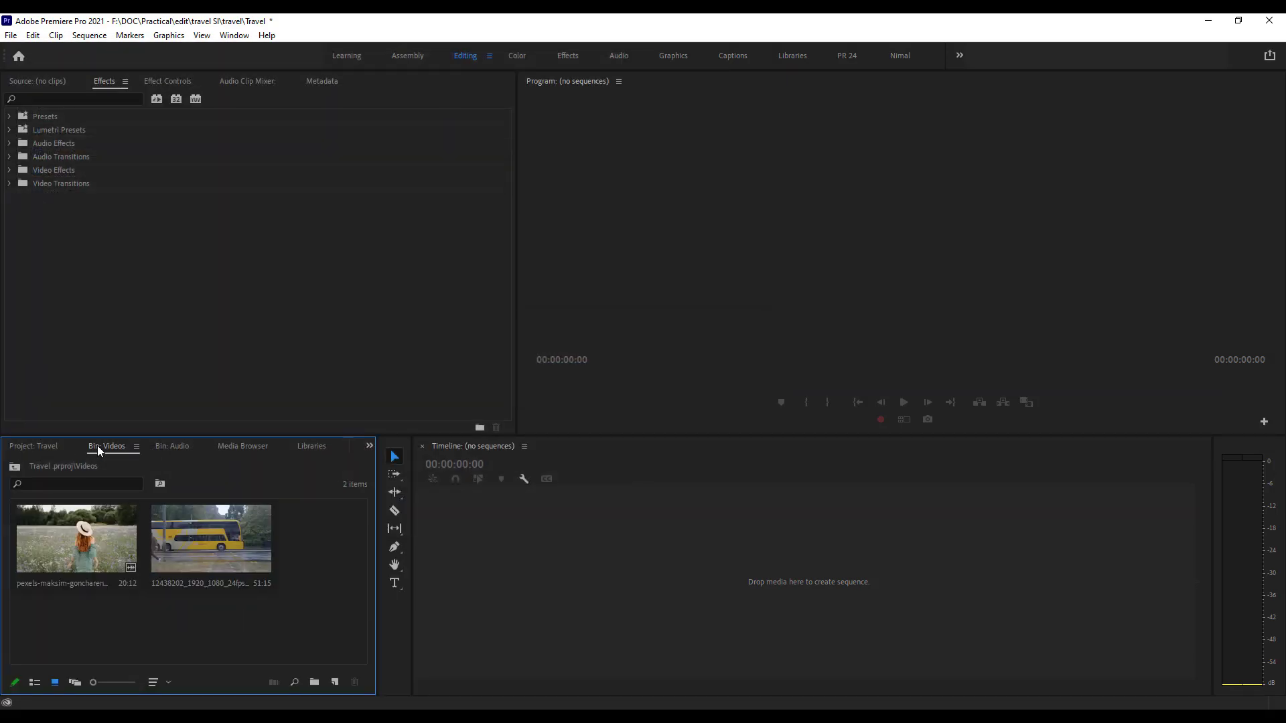
Import the music track Tropic Fuse - French Fuse into the Audio bin.
left_click(30, 446)
left_click(80, 536)
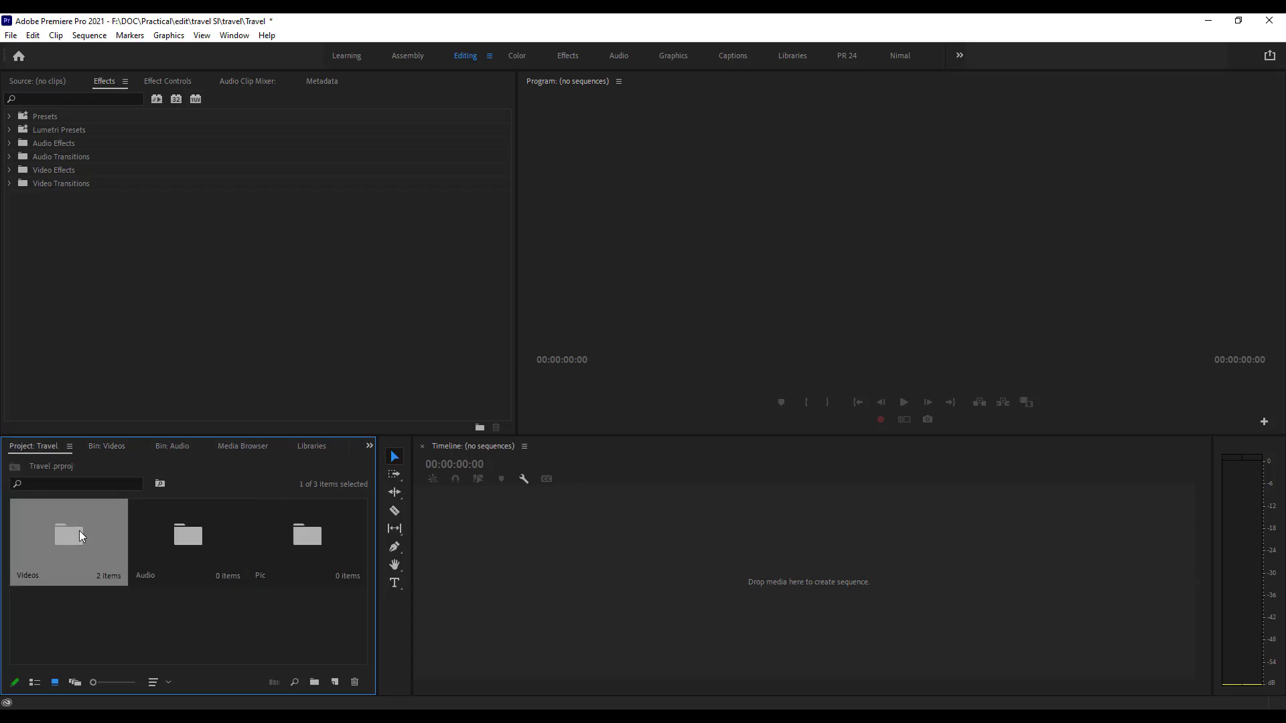
left_click(170, 536)
double_click(176, 536)
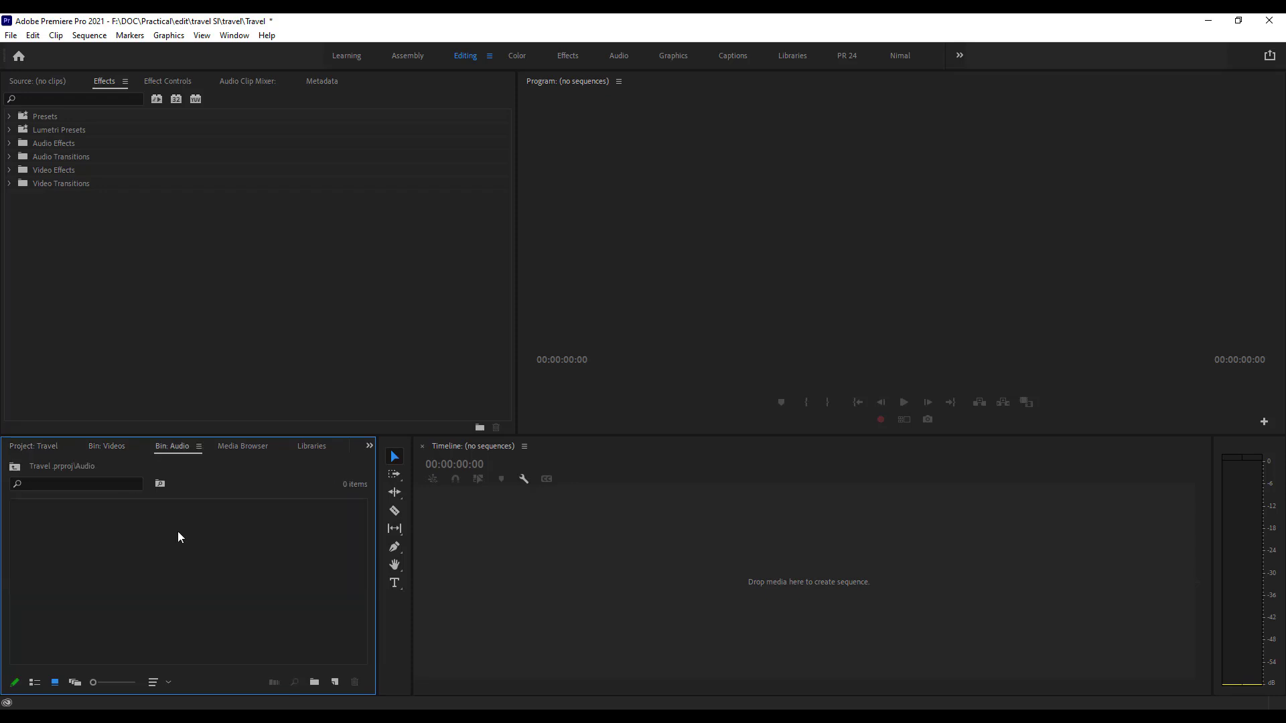
double_click(167, 538)
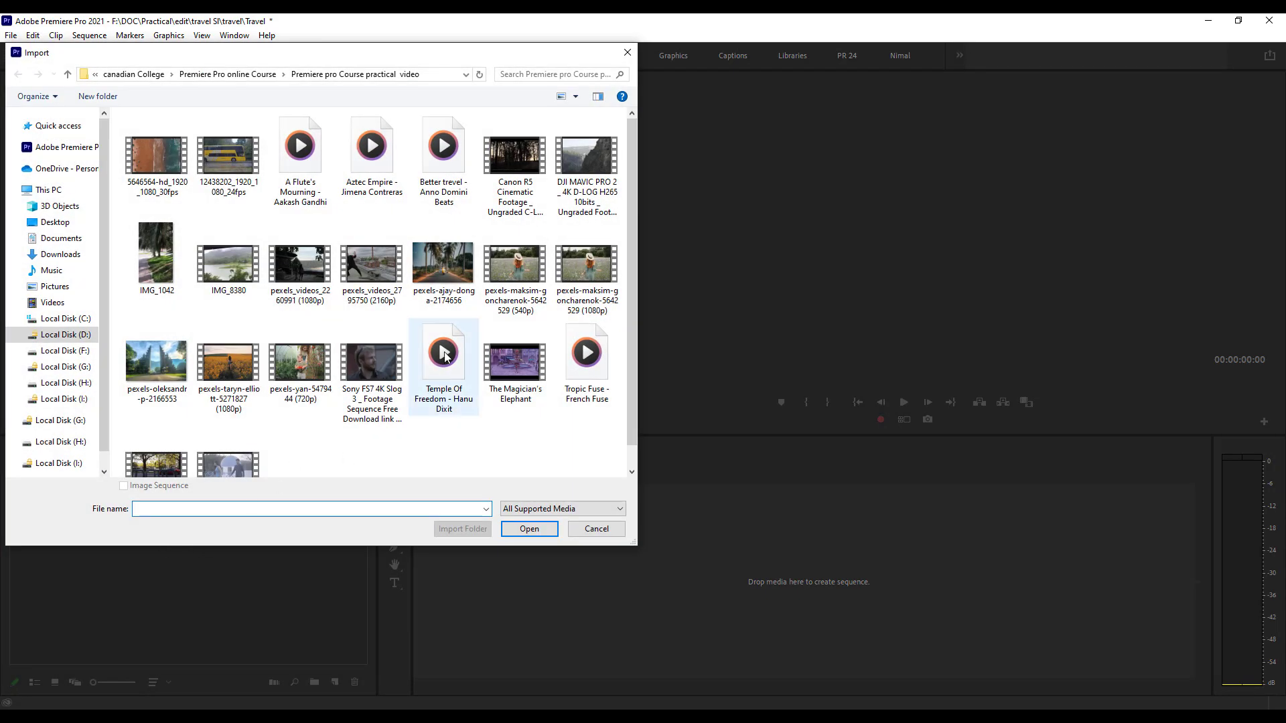
left_click(440, 388)
left_click(586, 375)
left_click(528, 532)
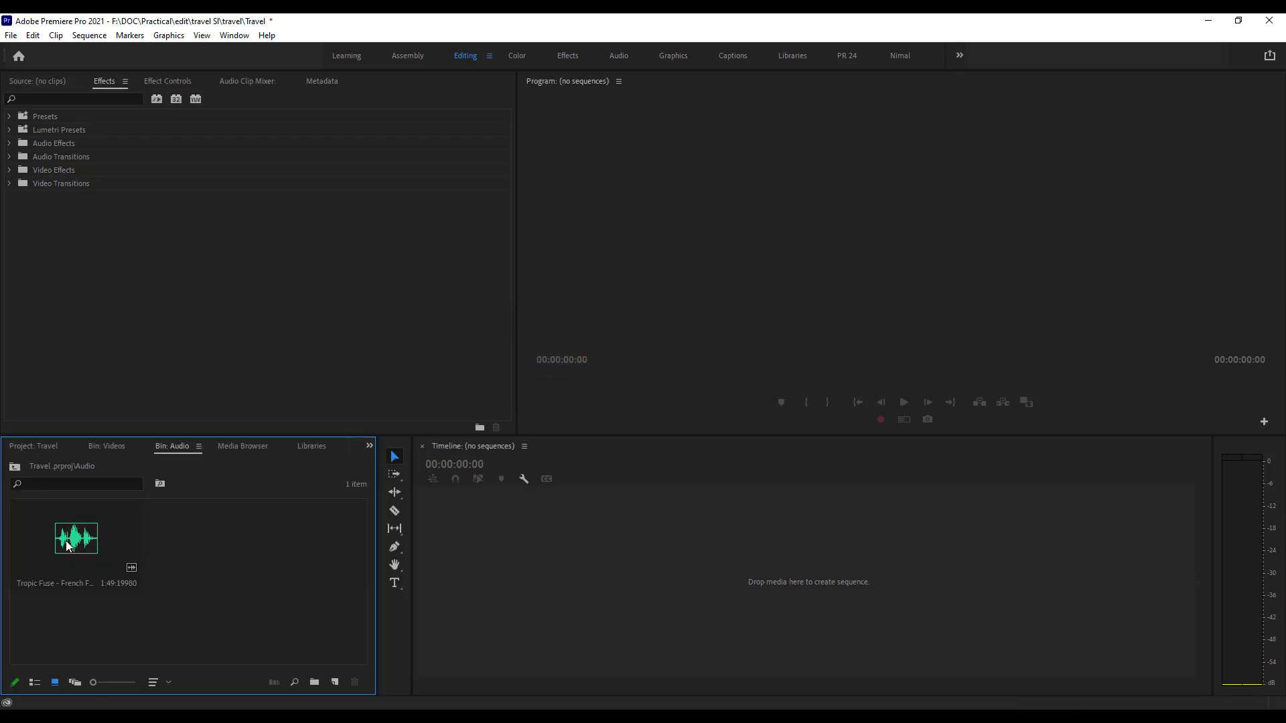
Open the flower-field clip from the Videos bin in the Source monitor and scrub it to 00:00:01:16.
left_click(112, 447)
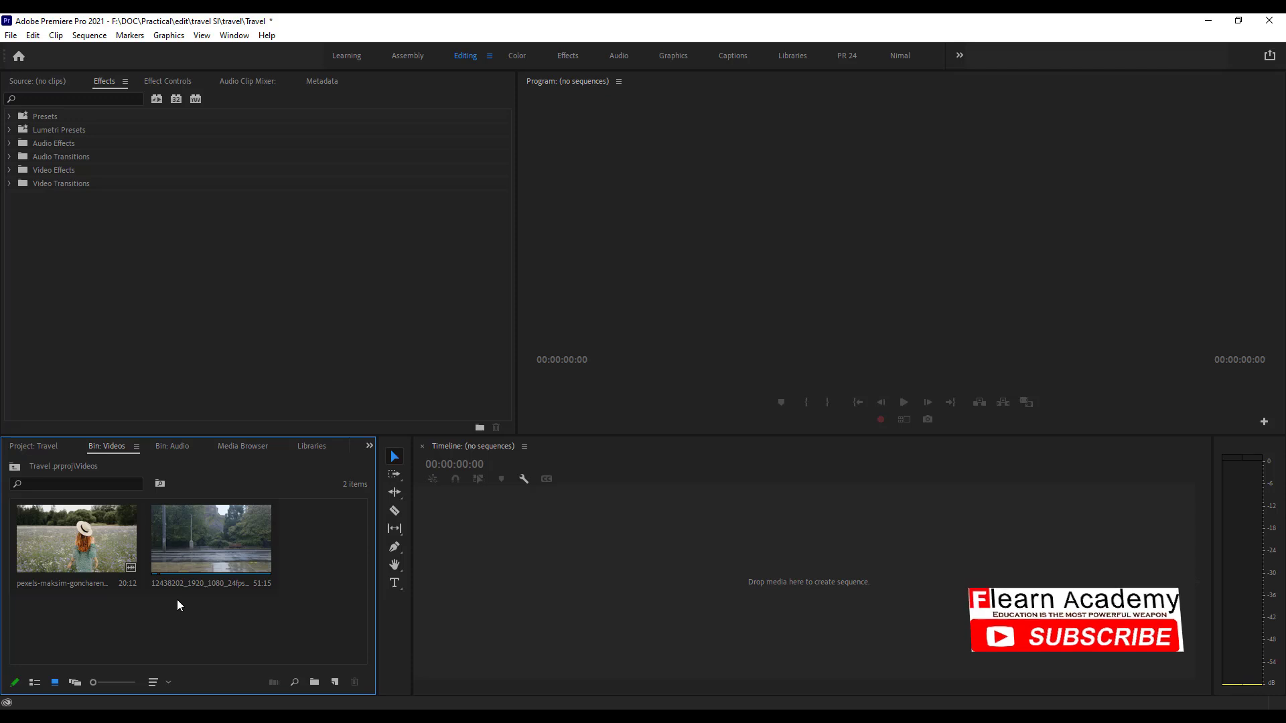
double_click(83, 536)
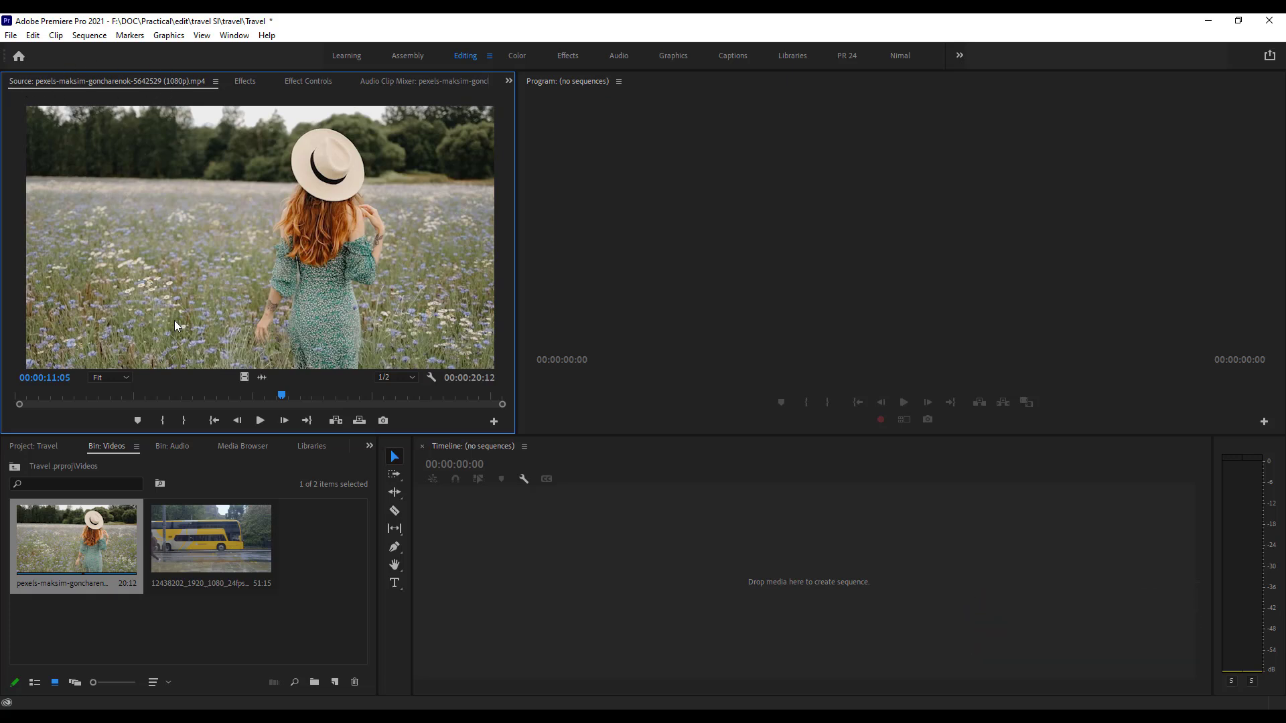
left_click_drag(282, 400, 223, 400)
left_click_drag(126, 400, 54, 396)
left_click(299, 633)
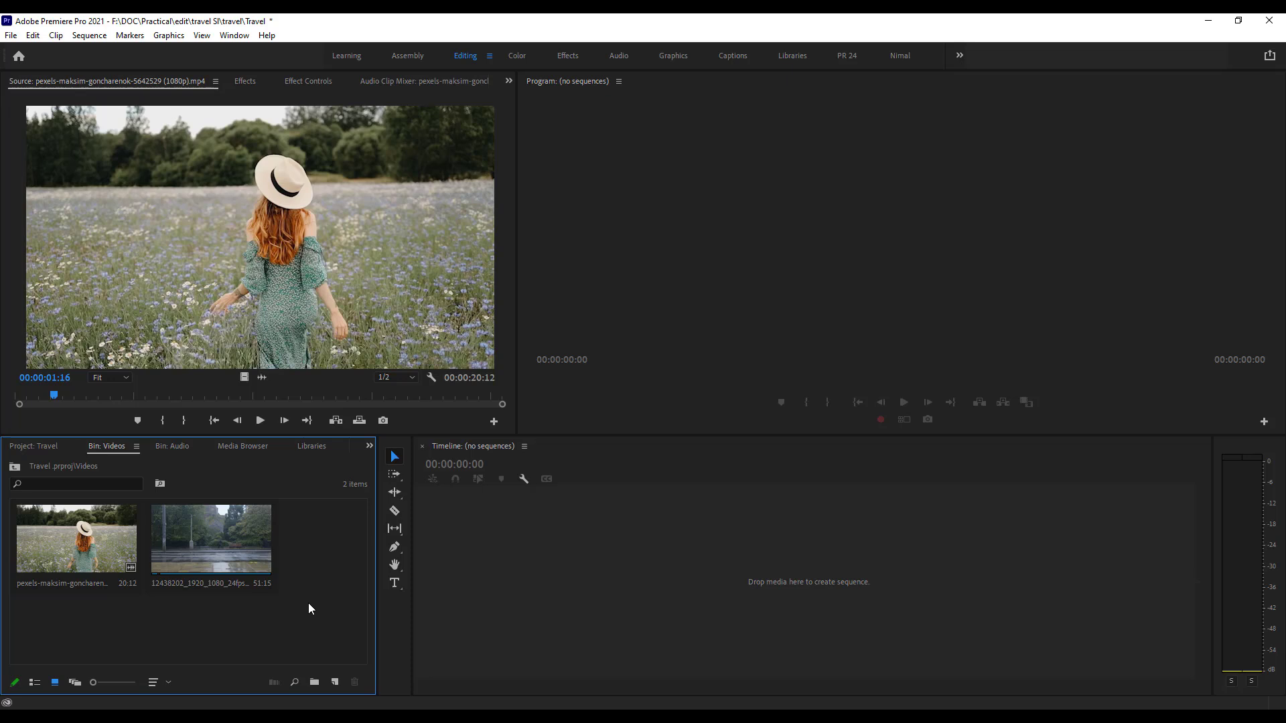
Create a sequence from the bus clip 12438202_1920_1080_24fps by placing it in the empty Timeline.
left_click(217, 544)
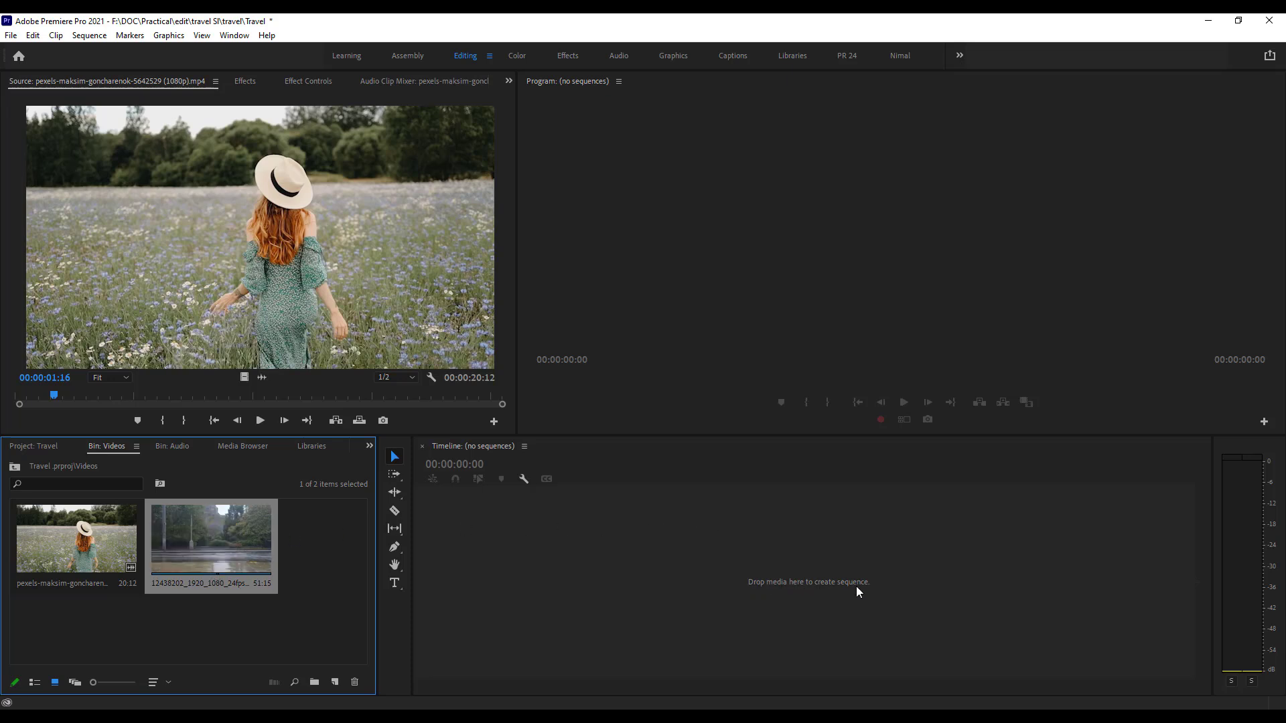
left_click(296, 585)
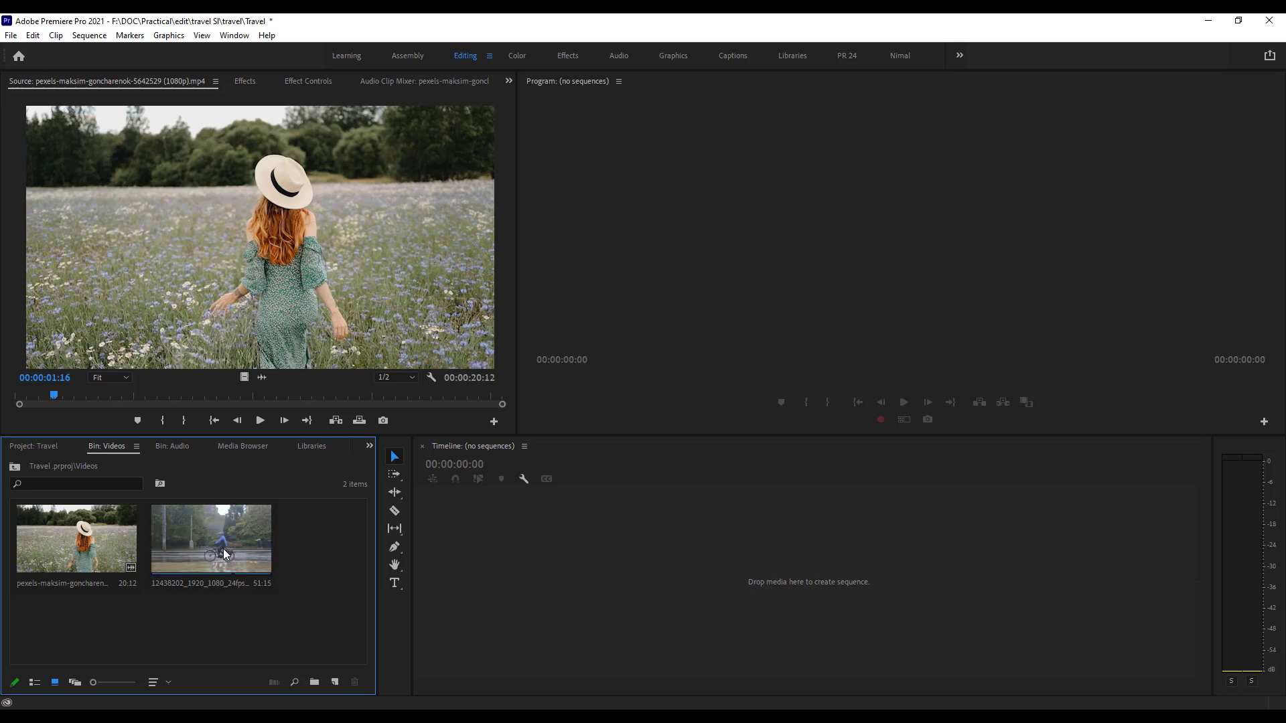
left_click_drag(227, 556, 201, 552)
left_click(309, 556)
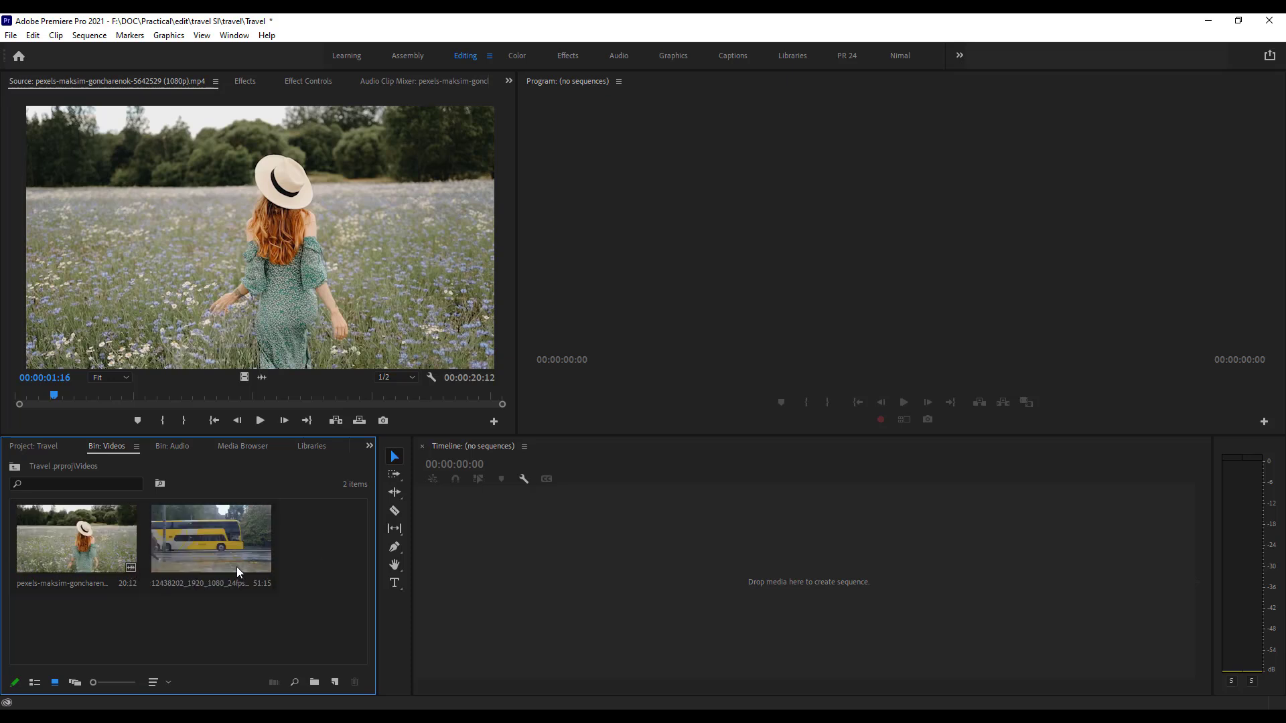
left_click(247, 533)
left_click_drag(247, 533, 586, 551)
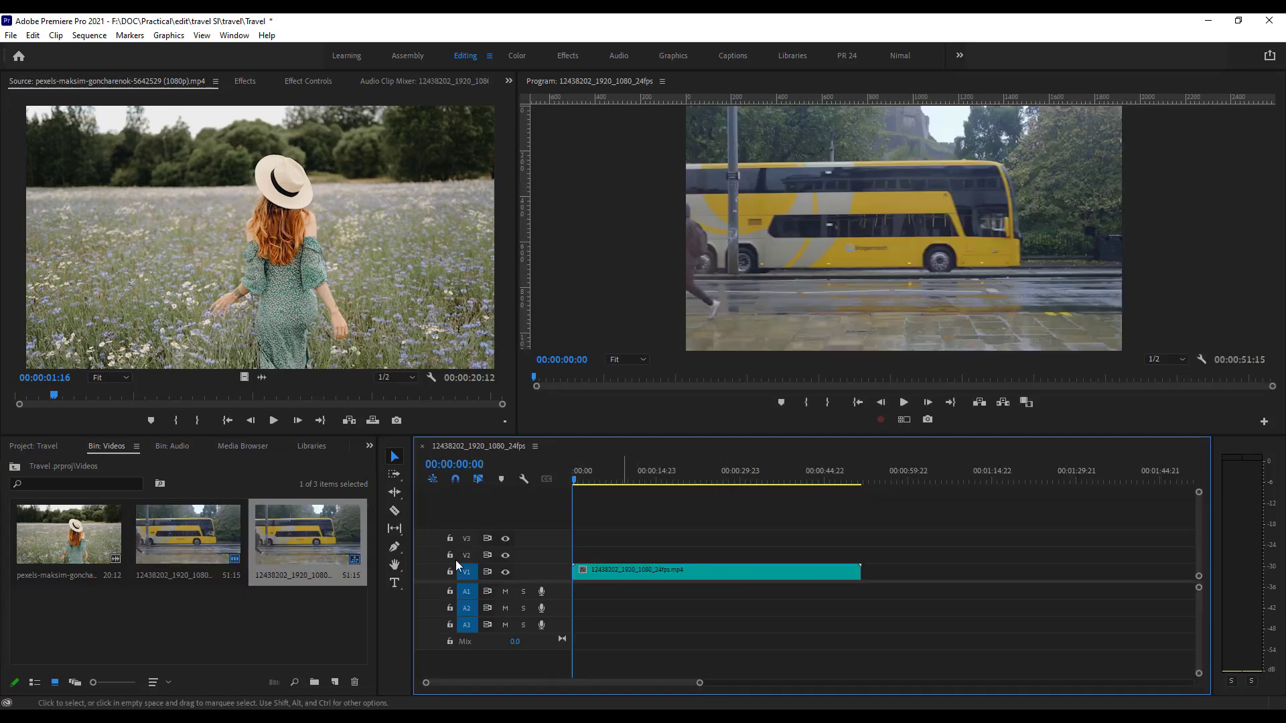
left_click(284, 616)
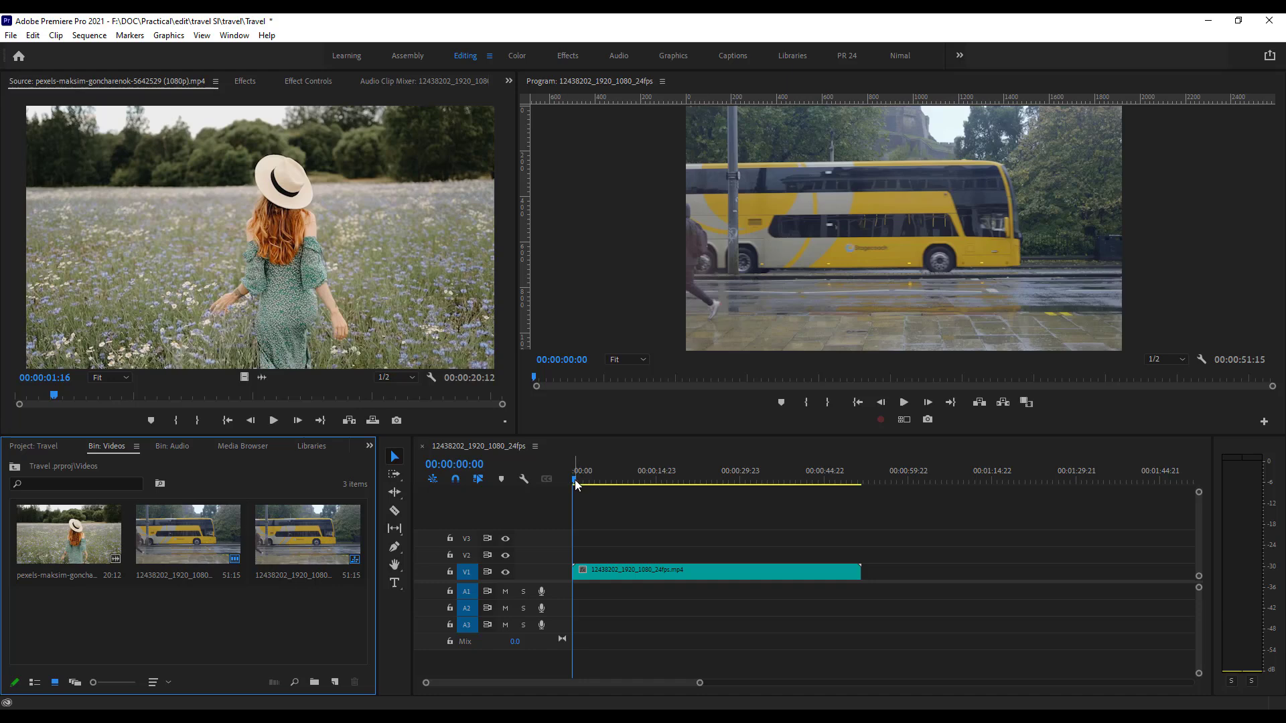
Move the playhead to 00:00:44:02 and append the flower-field clip directly after the bus clip on track V1.
left_click_drag(575, 479, 819, 487)
left_click(114, 621)
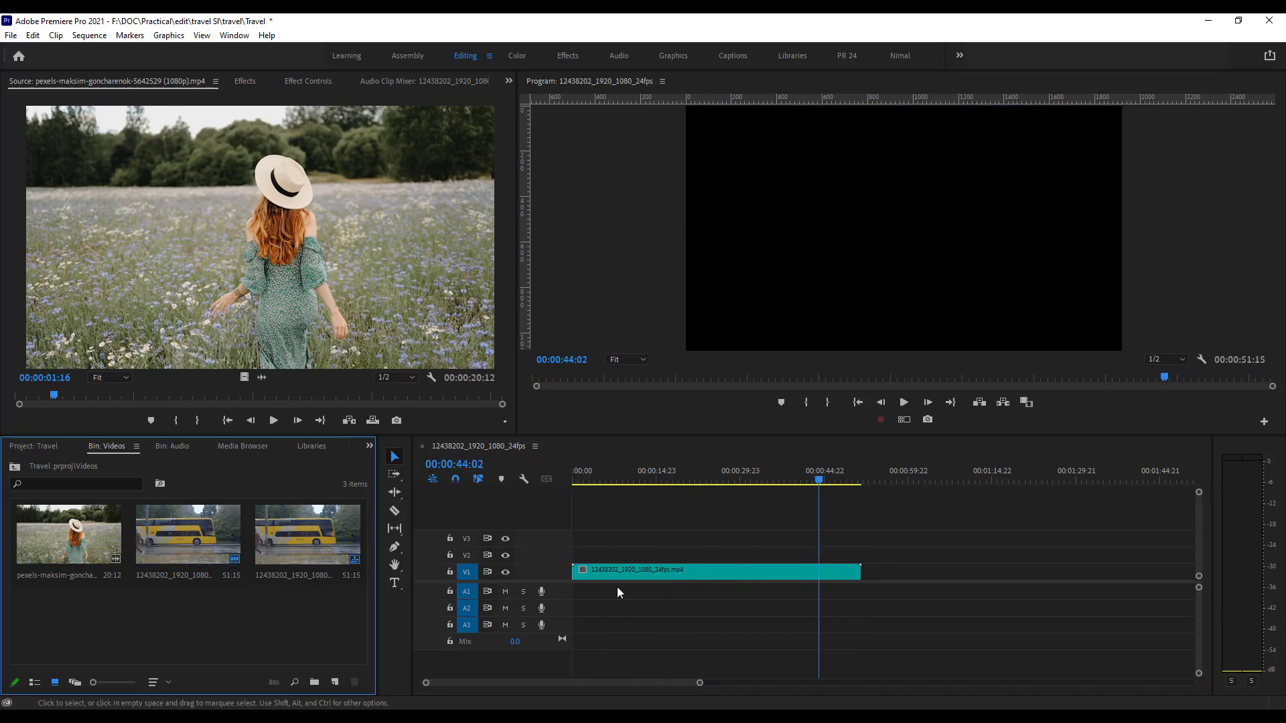
left_click_drag(66, 544, 874, 575)
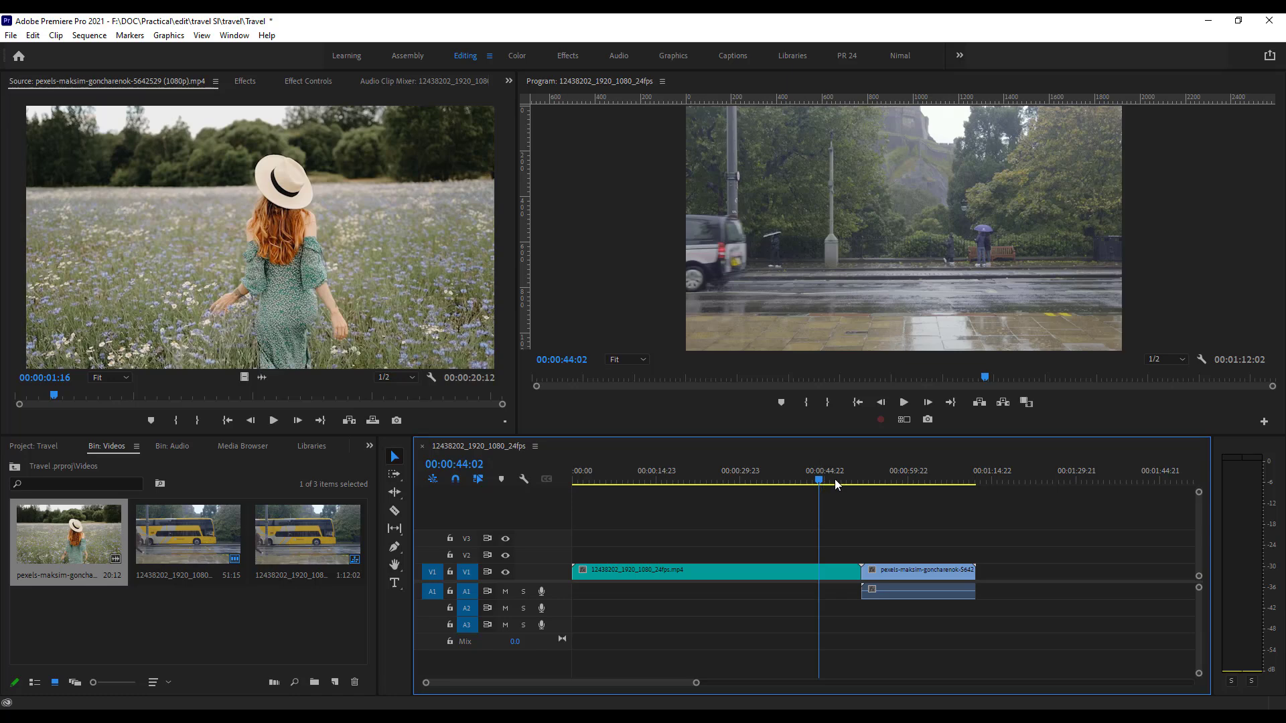
Scrub the sequence to 00:01:01:16 in the flower-field clip, select the bus clip and scrub back to 00:00:34:04.
left_click_drag(836, 483, 917, 483)
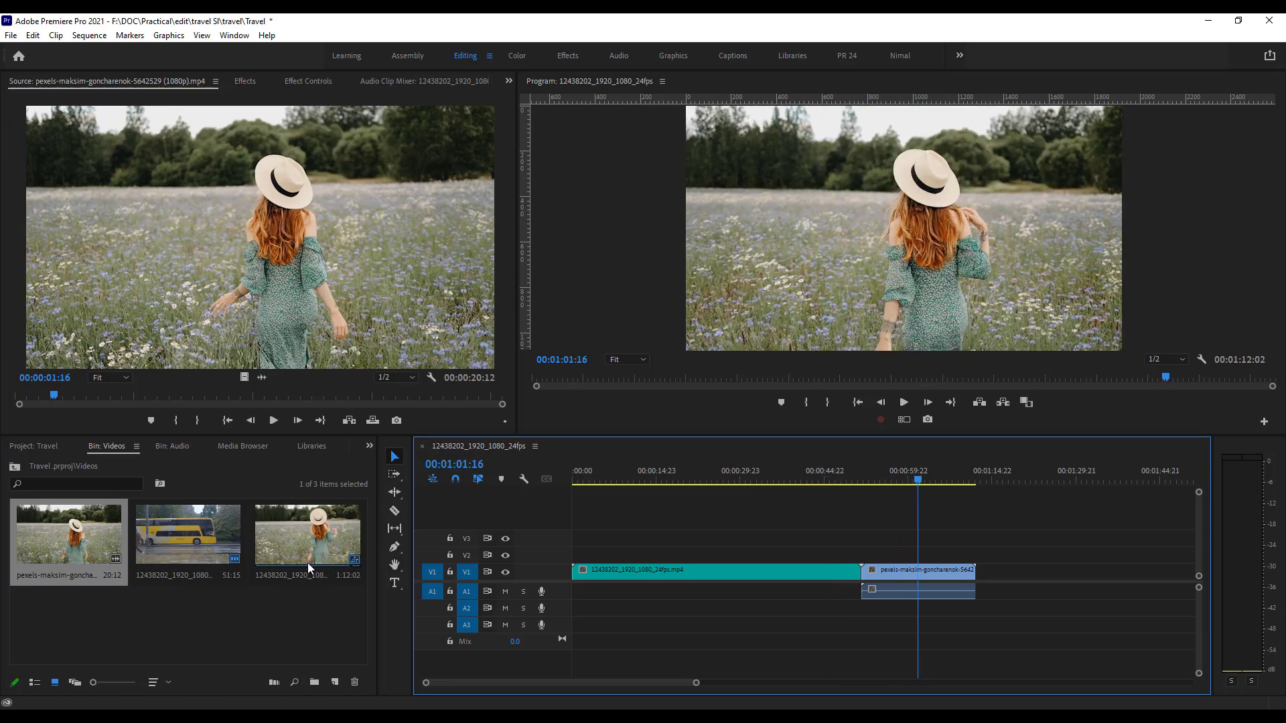
left_click(312, 617)
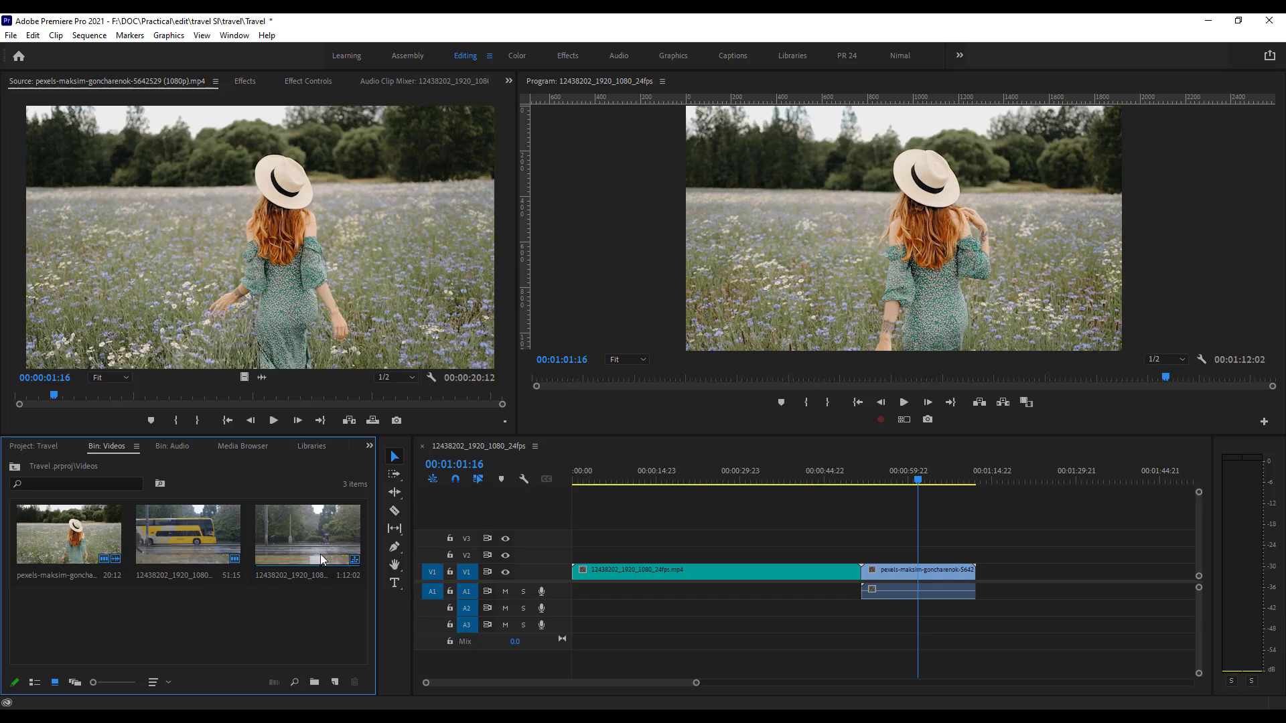
left_click(678, 570)
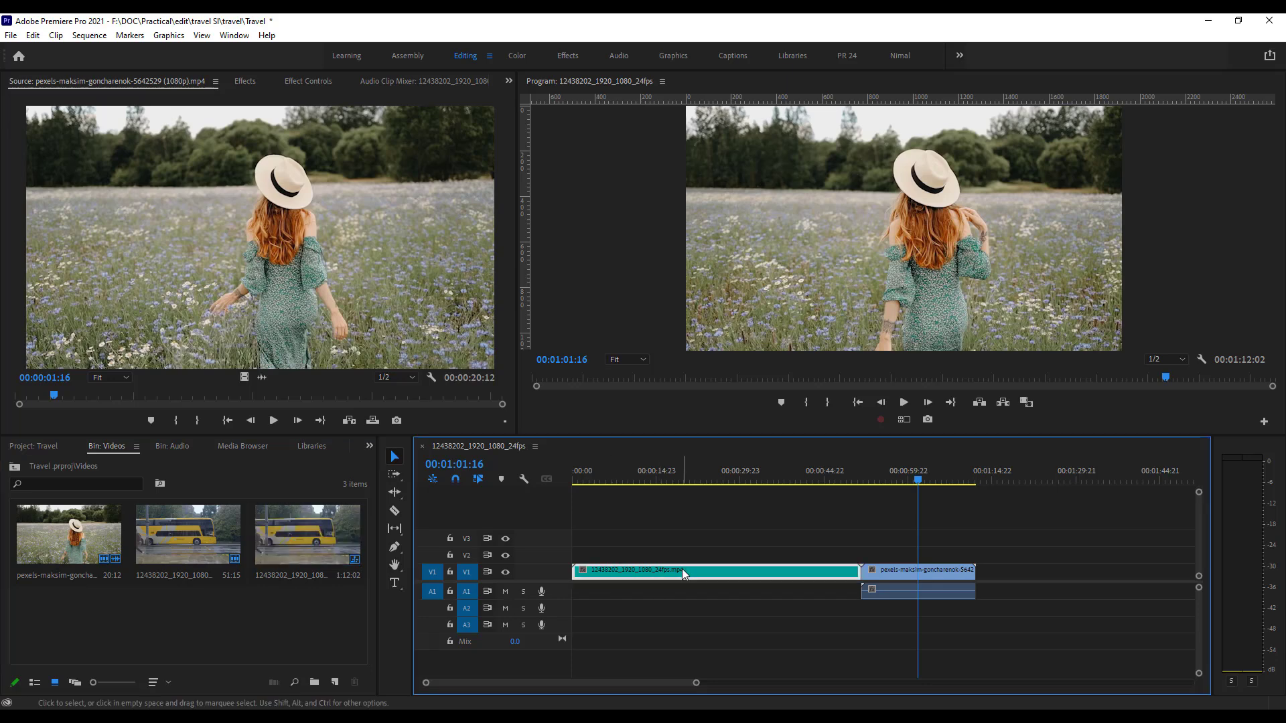
left_click_drag(917, 480, 762, 479)
Import the 1080p sunflower clip 5271827 into the Videos bin and append it directly after the flower-field clip on track V1.
double_click(265, 632)
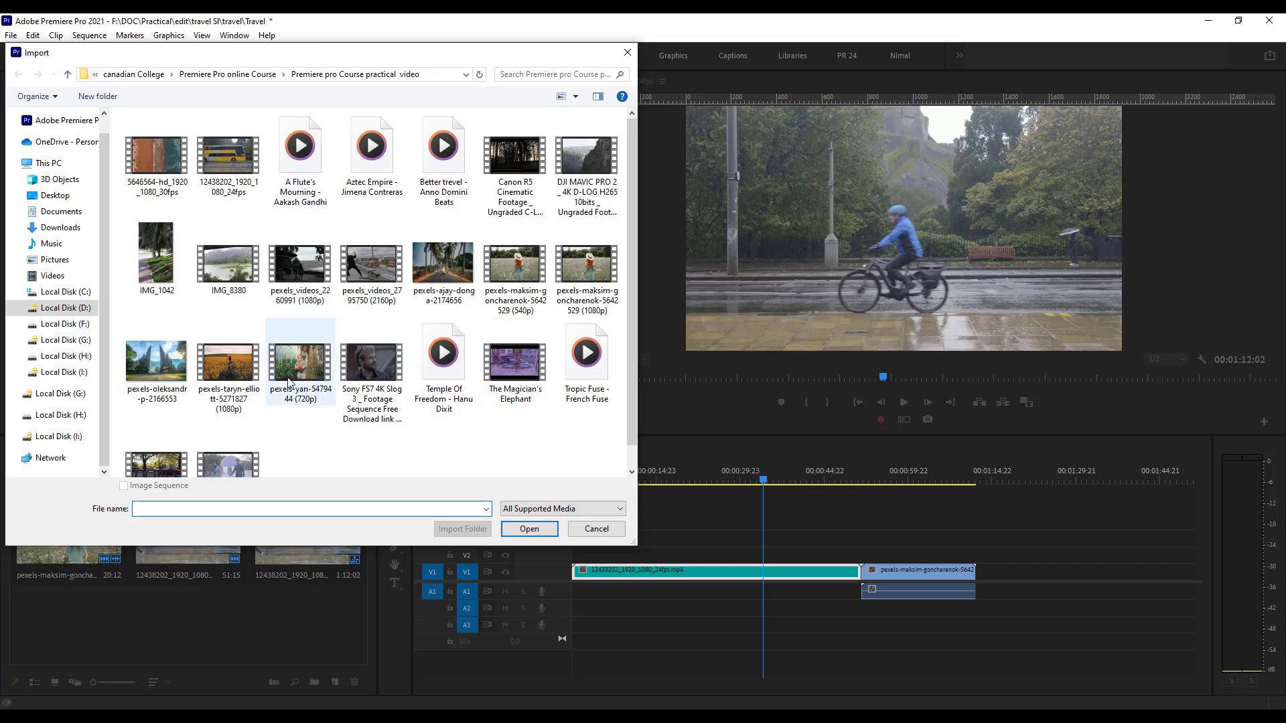
left_click(229, 378)
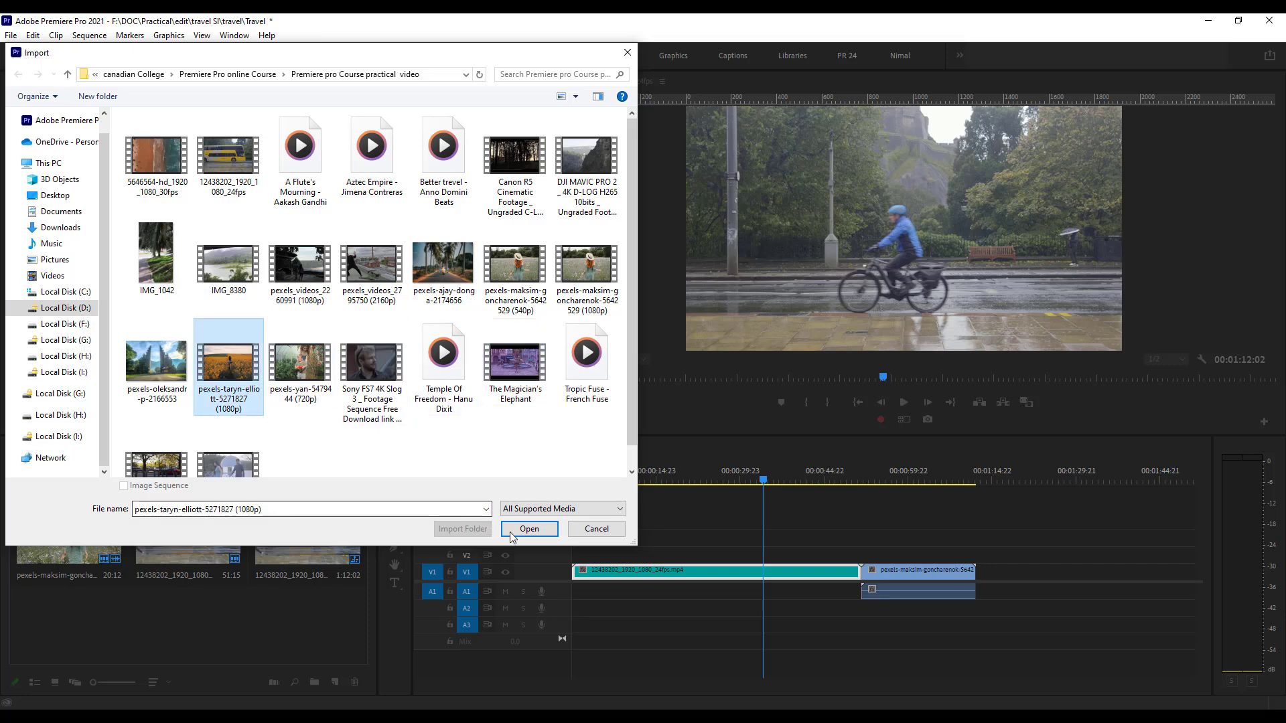
left_click(528, 529)
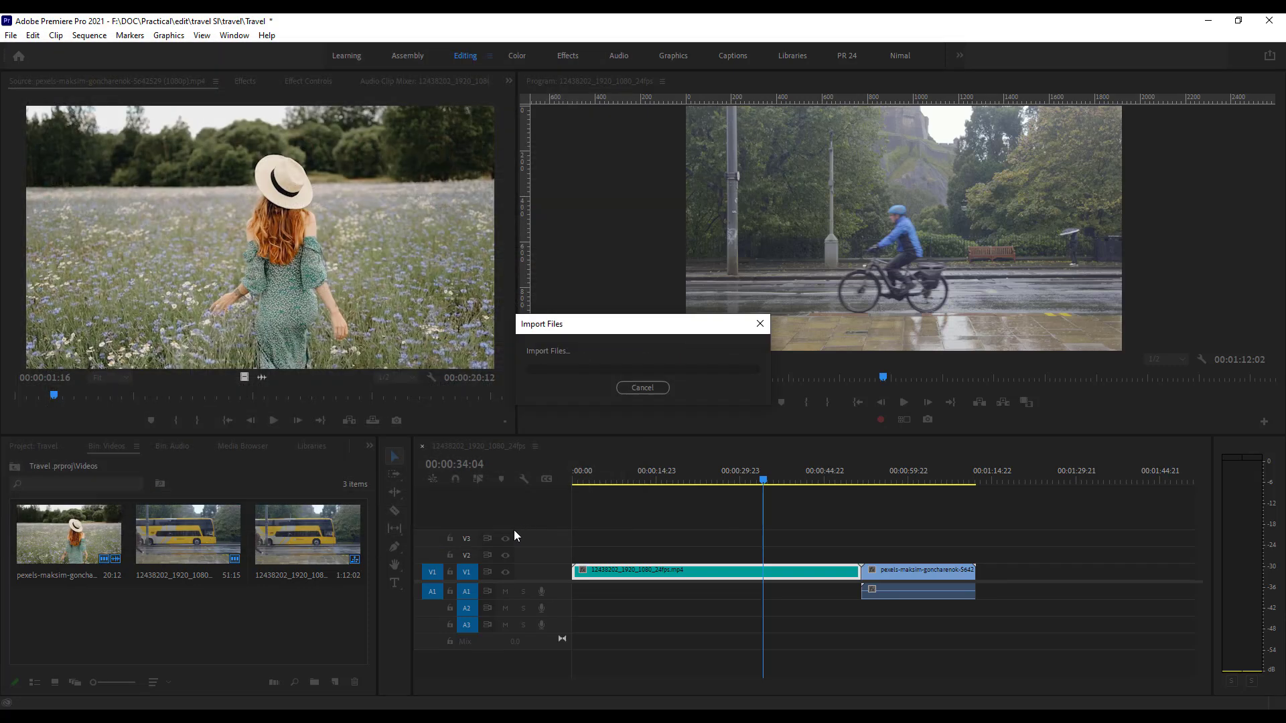
left_click_drag(55, 618, 988, 571)
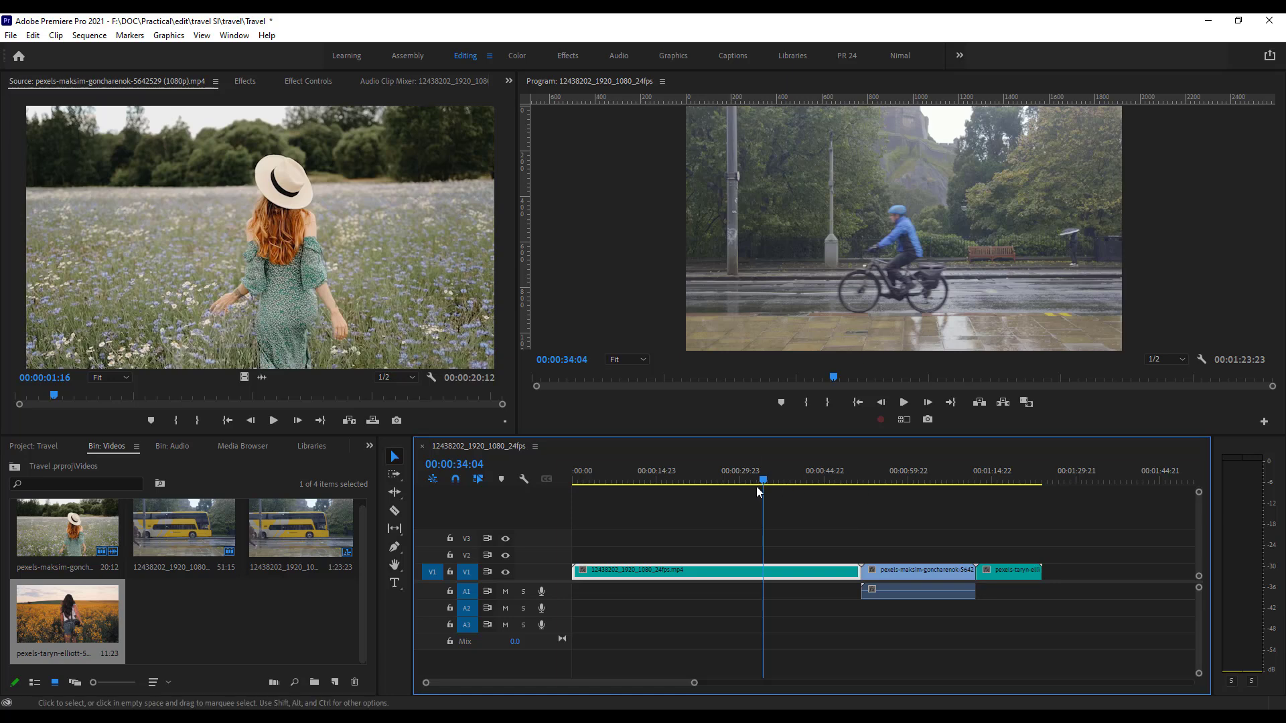
Raise the flower-field clip to track V2 with a small gap after the bus clip, and shift the sunflower clip to about 00:01:29 on V1.
left_click_drag(762, 479, 672, 485)
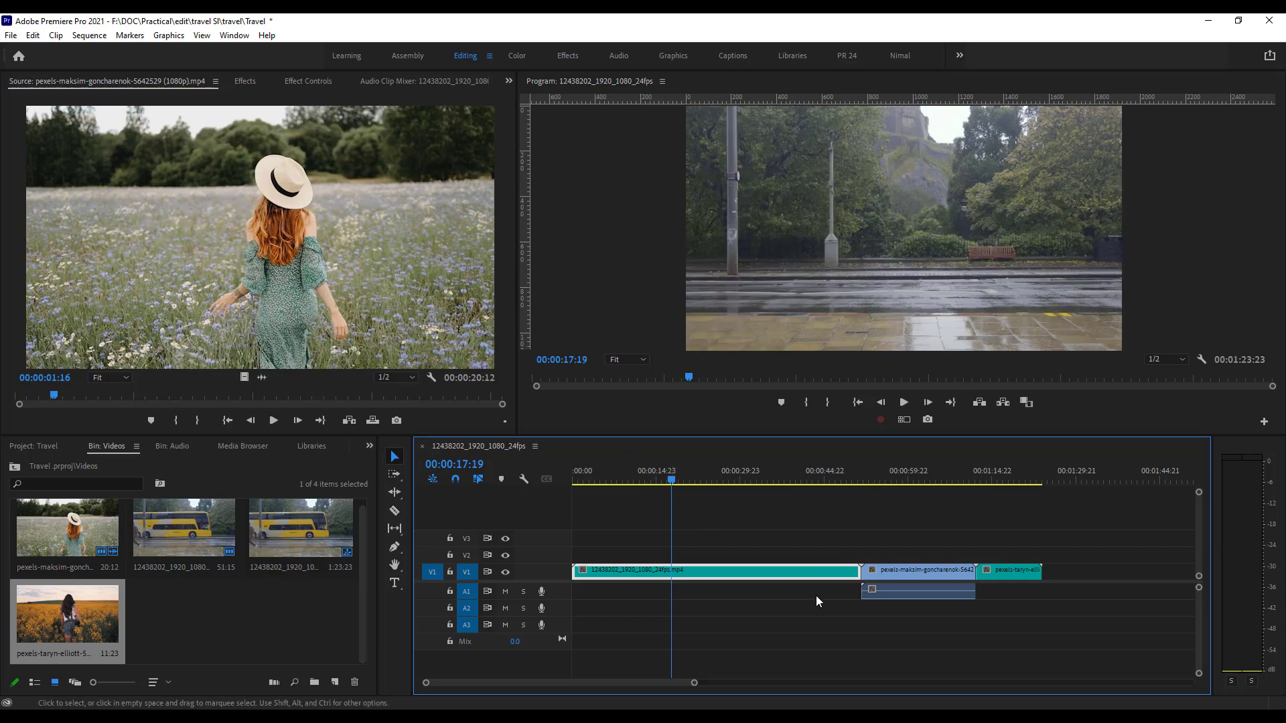
left_click(776, 559)
left_click(777, 572)
left_click_drag(778, 574, 786, 553)
left_click_drag(995, 570, 966, 557)
mouse_move(814, 556)
left_mouse_down()
mouse_move(810, 572)
mouse_move(827, 573)
left_mouse_up()
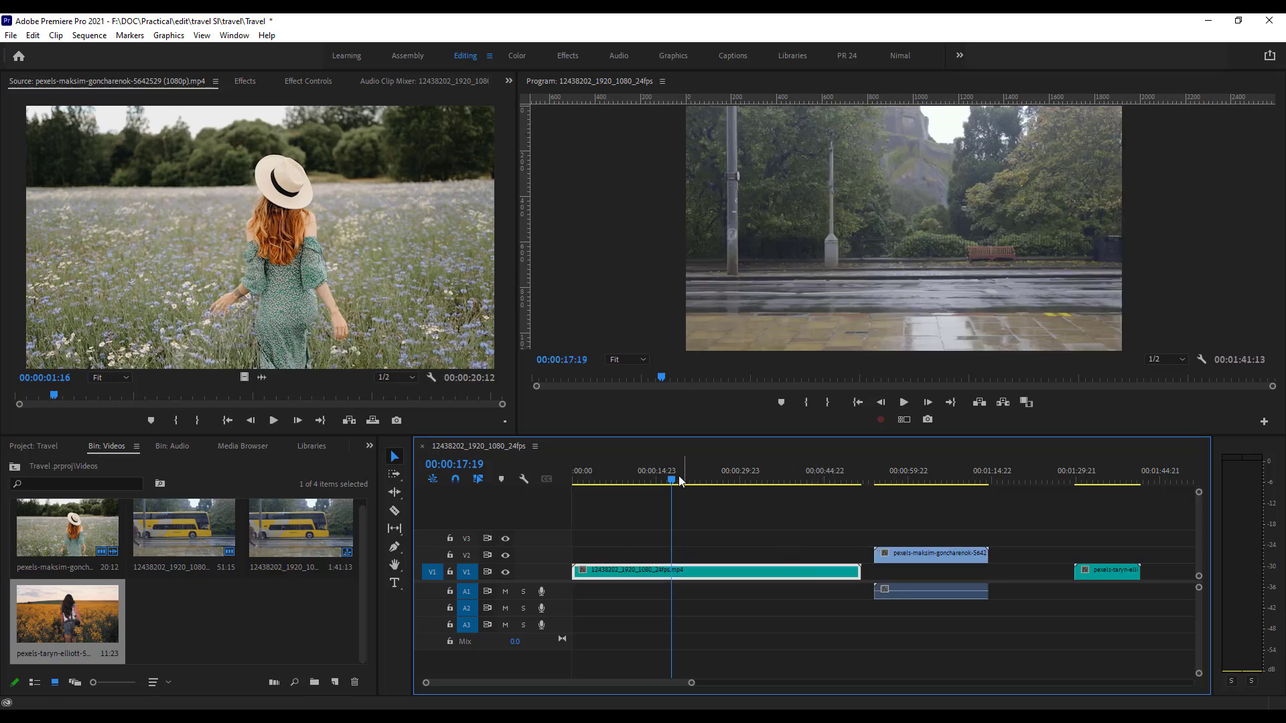
Play the sequence in the Program monitor from 00:00:17:19, and play it again from the beginning.
mouse_move(669, 480)
left_mouse_down()
mouse_move(569, 482)
mouse_move(670, 483)
left_mouse_up()
left_click(903, 401)
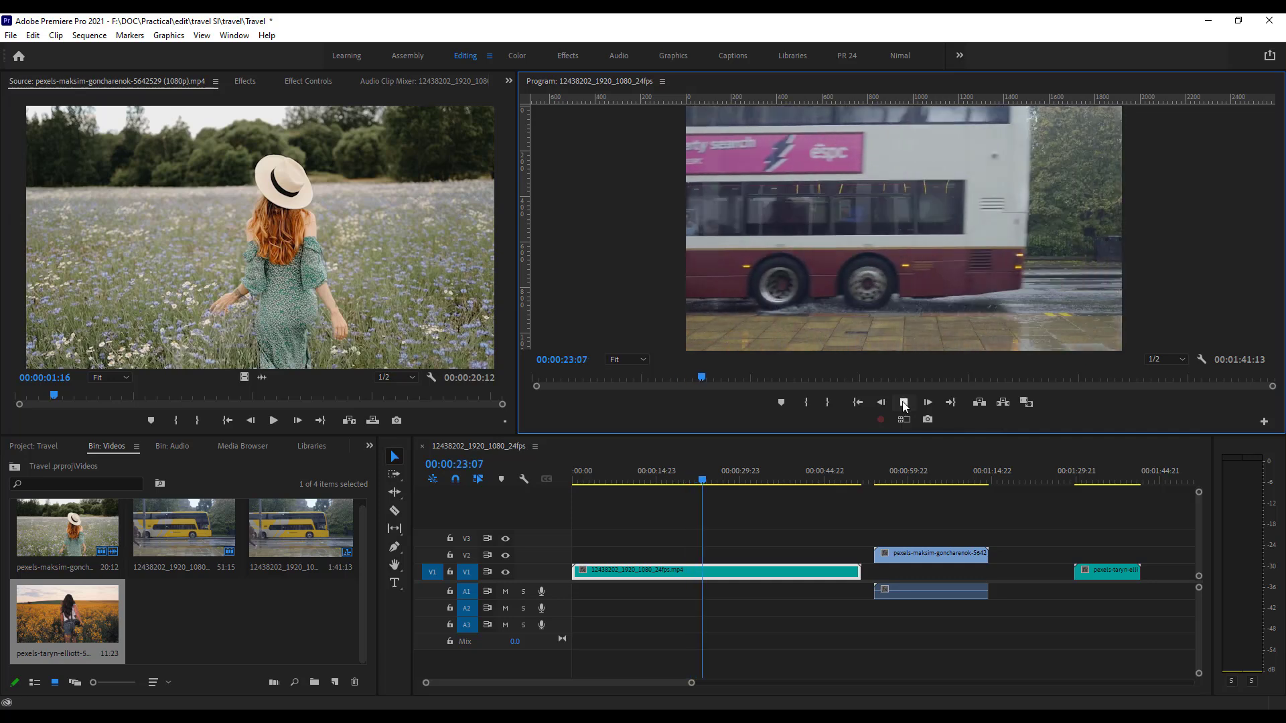
left_click(904, 403)
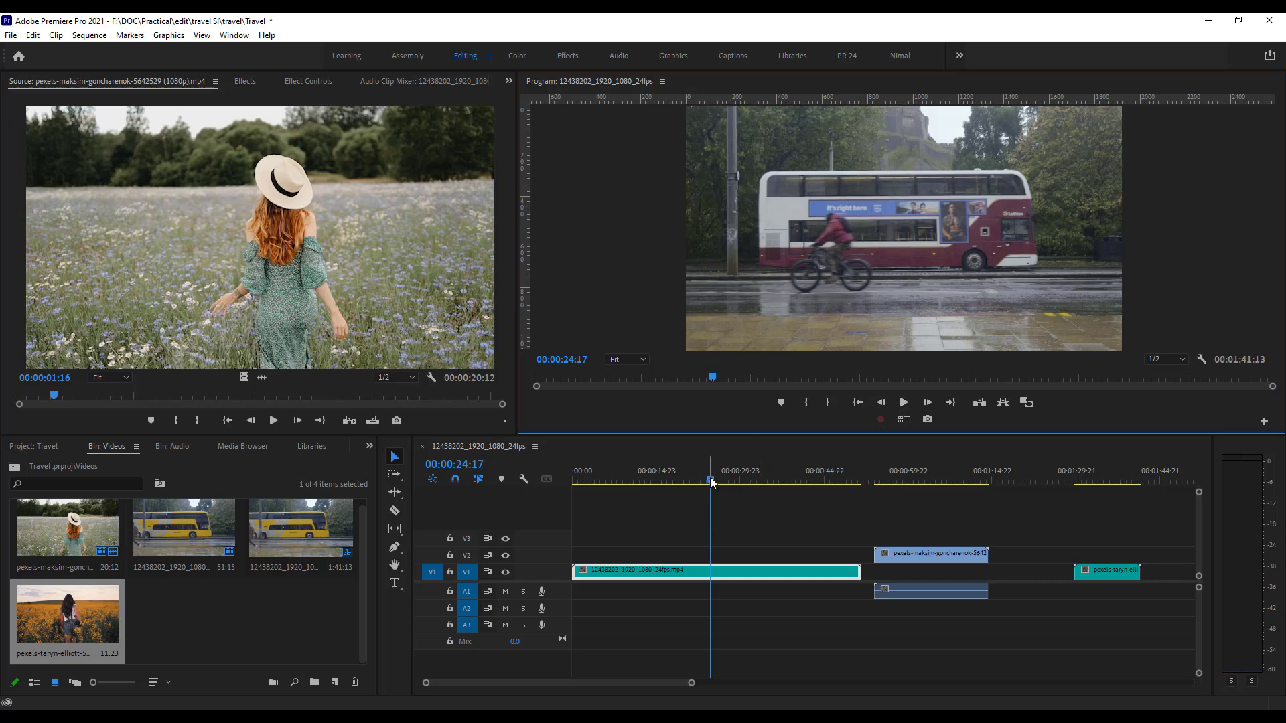
left_click_drag(711, 479, 565, 477)
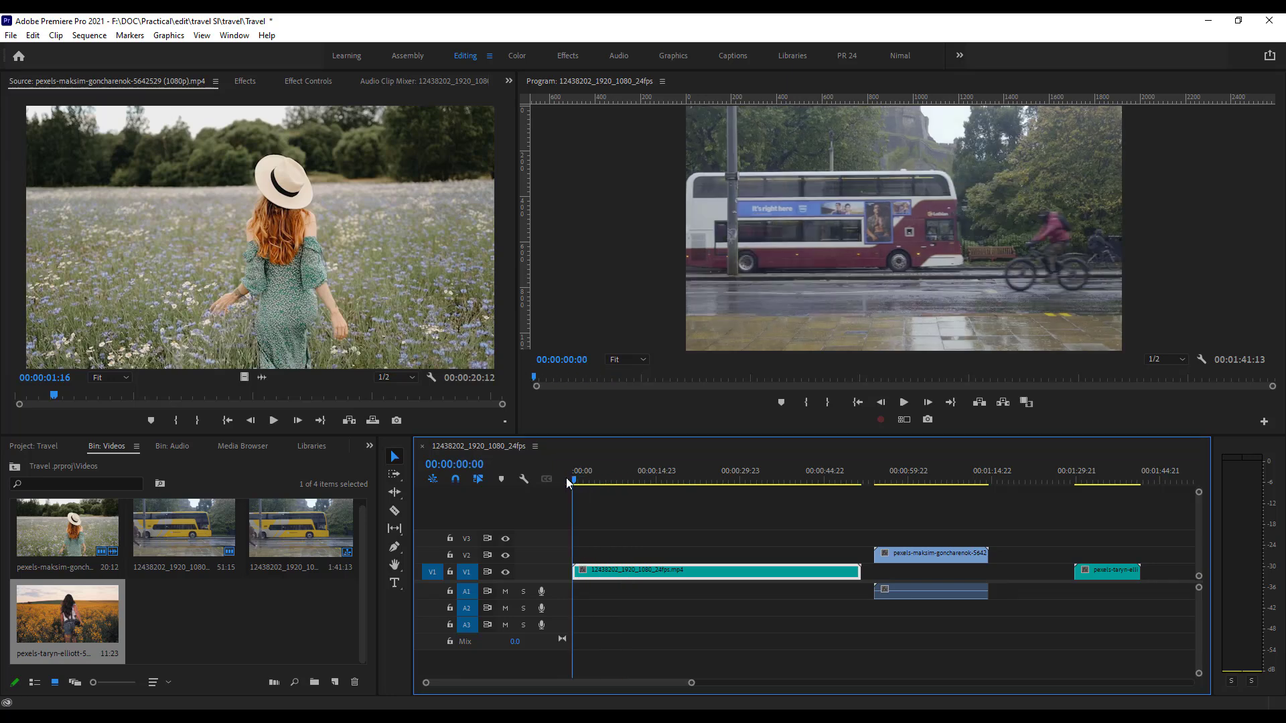
left_click(903, 403)
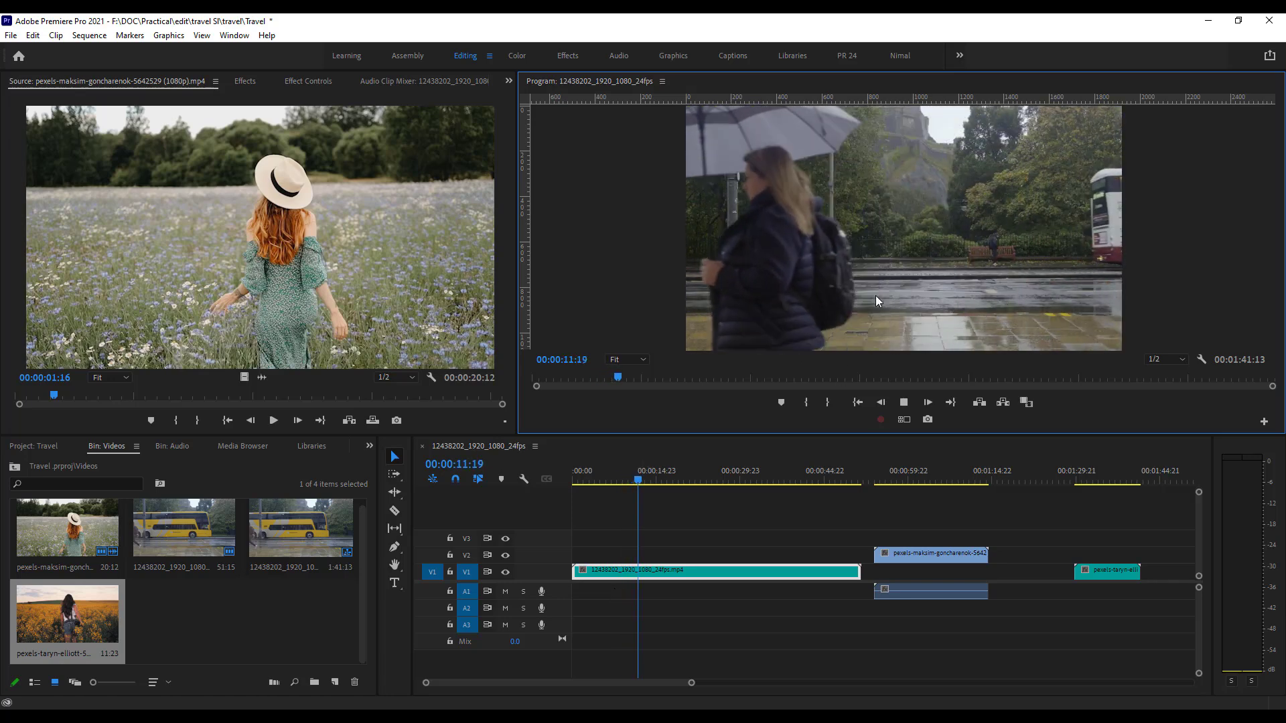
left_click(905, 402)
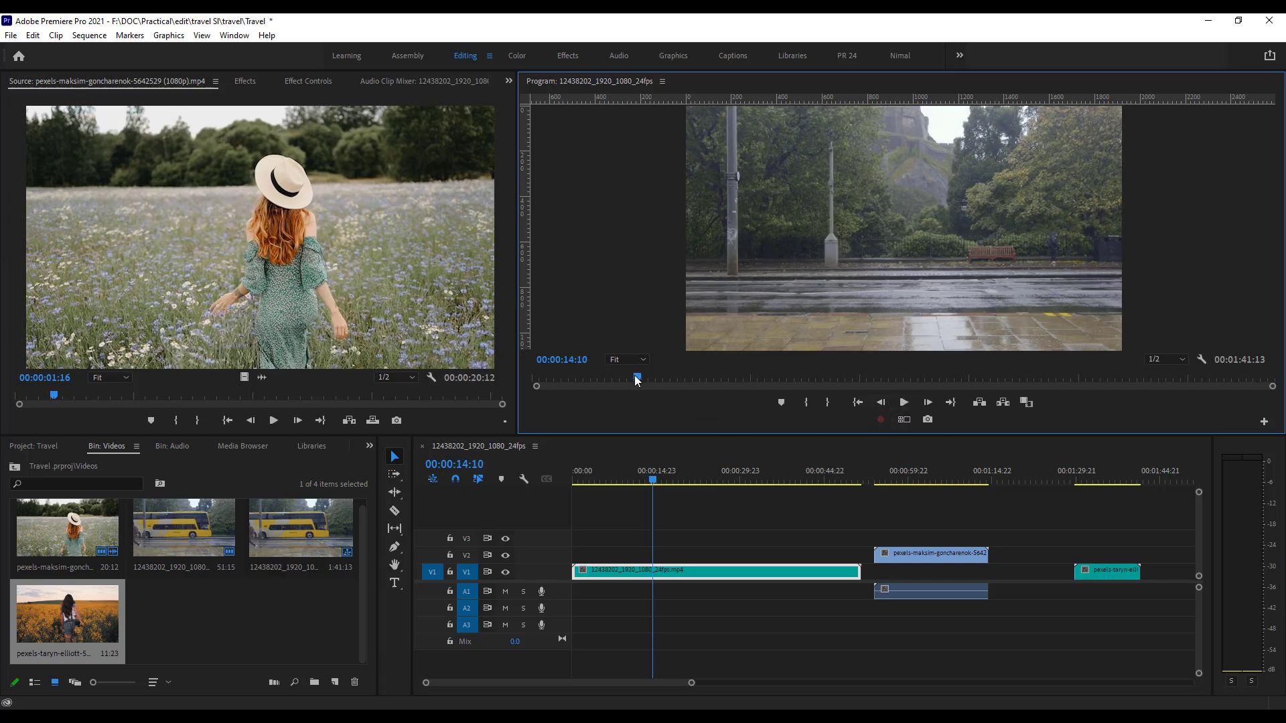
Scrub the bus clip in the sequence forward to 00:00:15:15 and back to 00:00:10:11.
mouse_move(637, 377)
left_mouse_down()
mouse_move(675, 376)
mouse_move(636, 380)
mouse_move(646, 379)
left_mouse_up()
left_click_drag(650, 480, 660, 481)
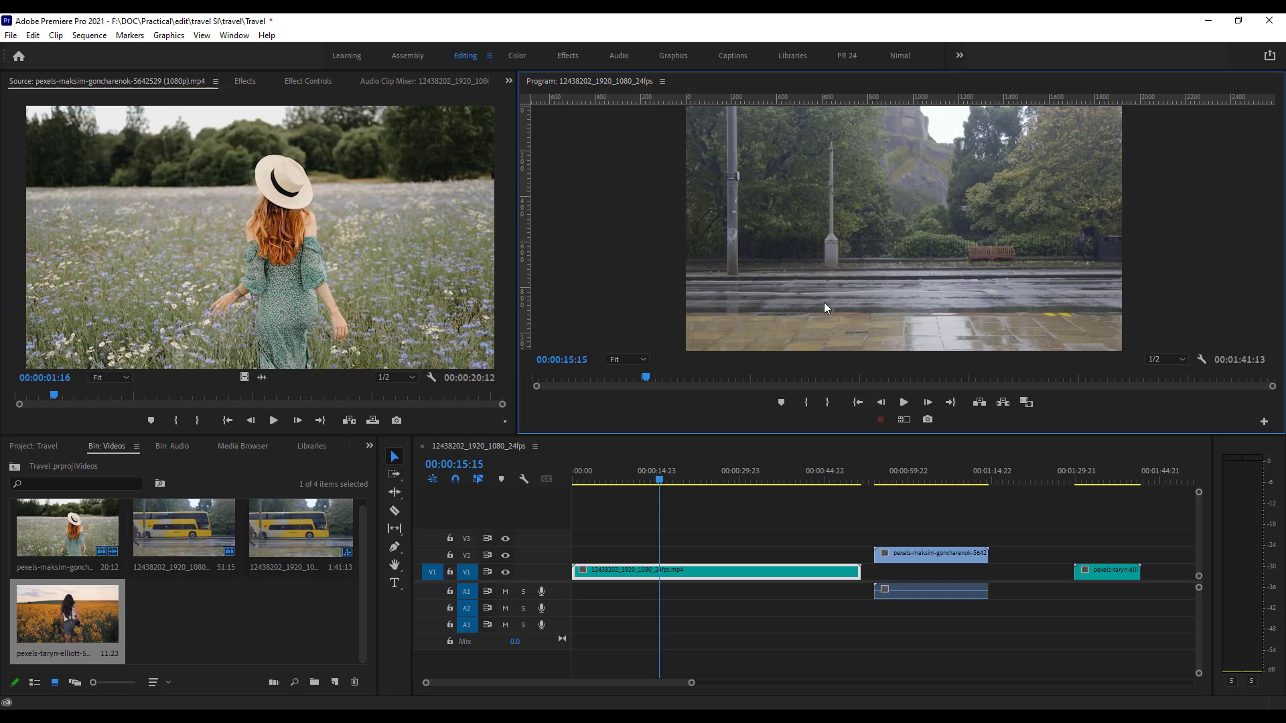
left_click_drag(647, 378, 607, 378)
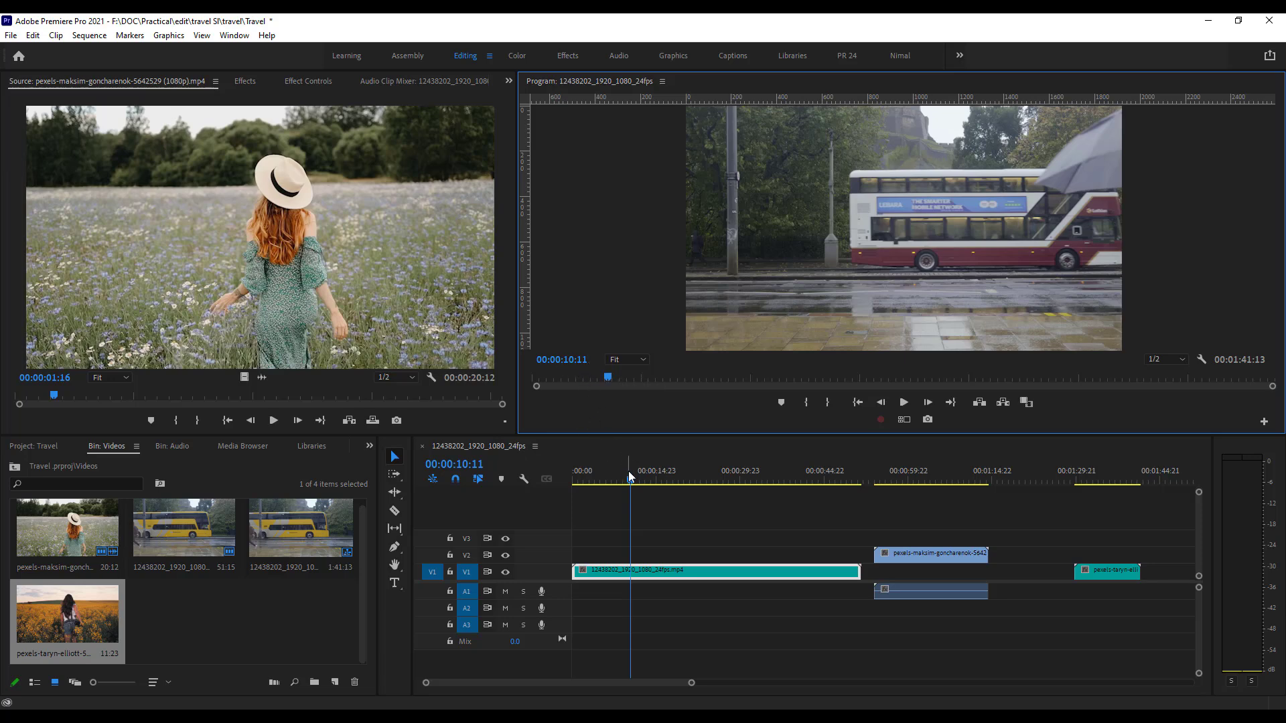
Move the playhead to 00:00:38:03 and return the flower-field clip from track V2 to V1.
left_click_drag(630, 480, 785, 483)
left_click_drag(908, 559, 900, 573)
left_click(801, 541)
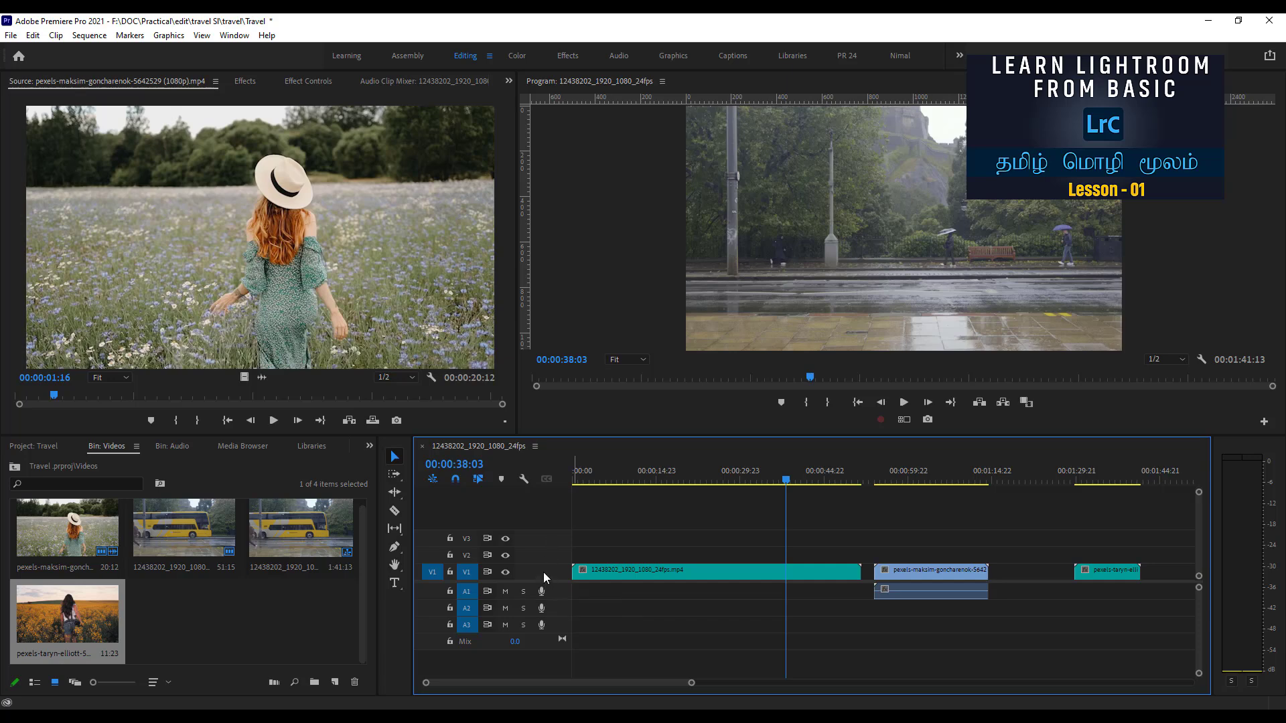
Add a video track above V3 and delete it again.
right_click(541, 537)
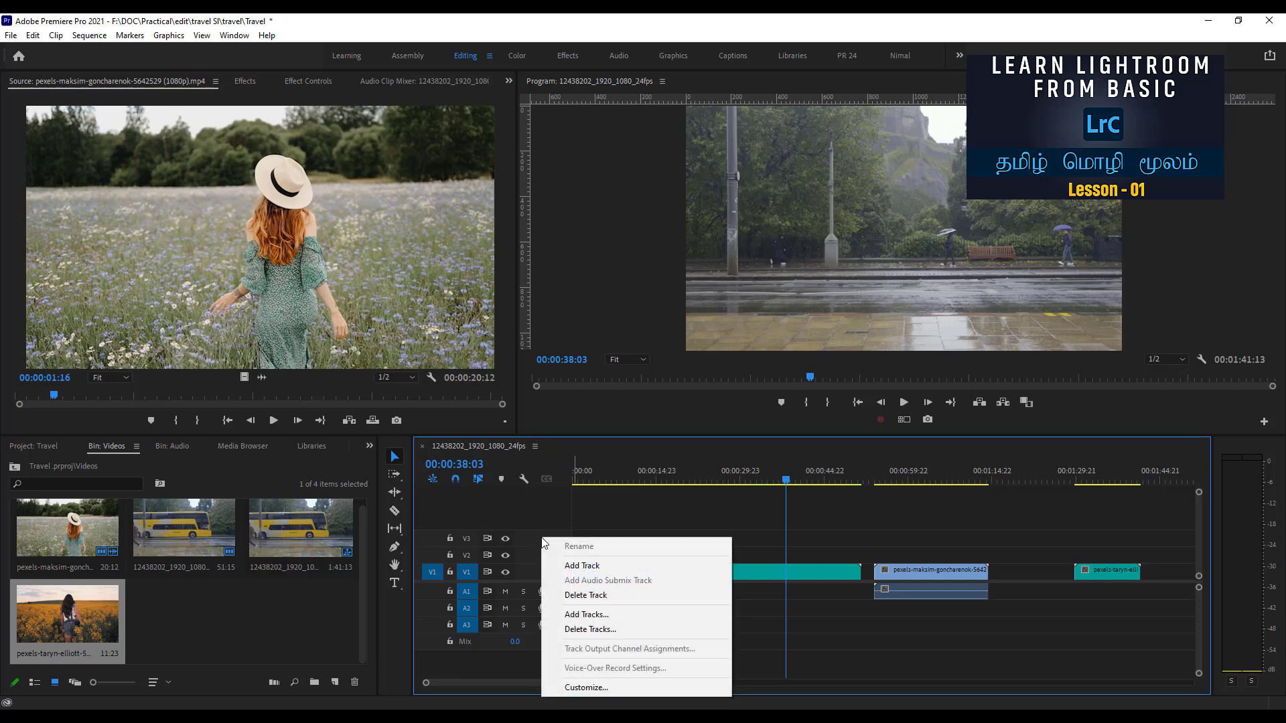
left_click(589, 568)
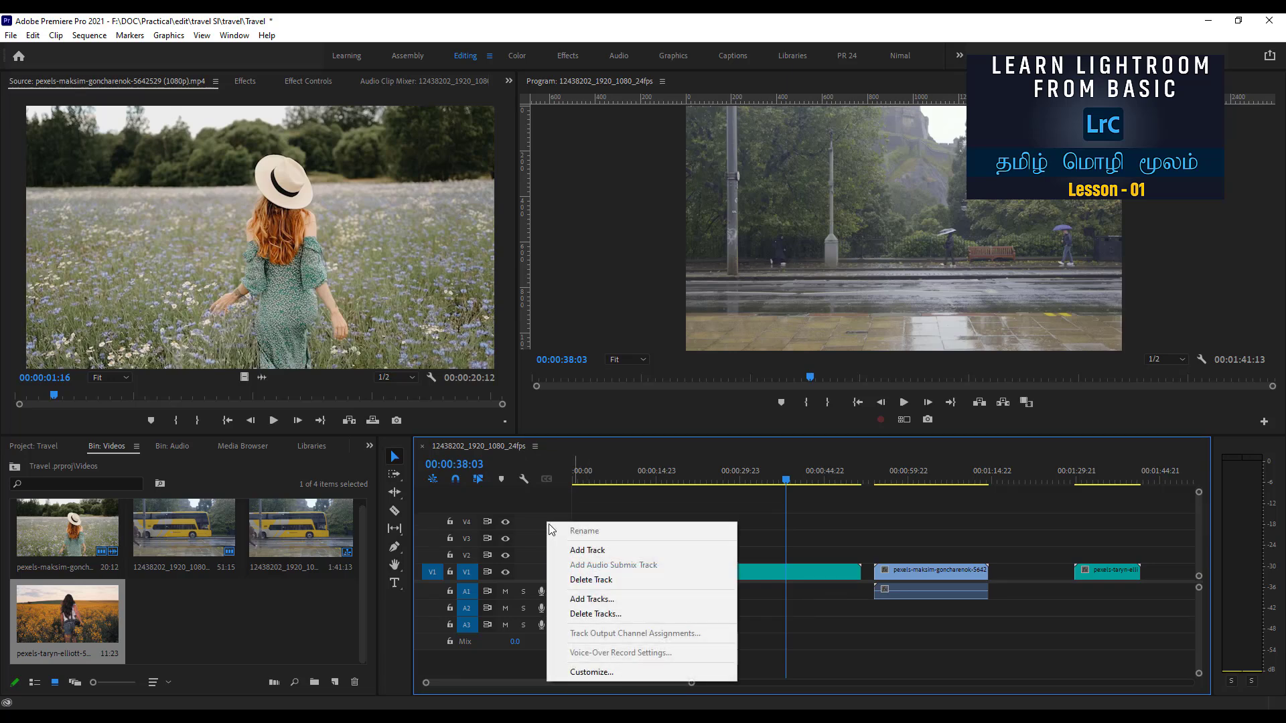
right_click(546, 521)
left_click(598, 580)
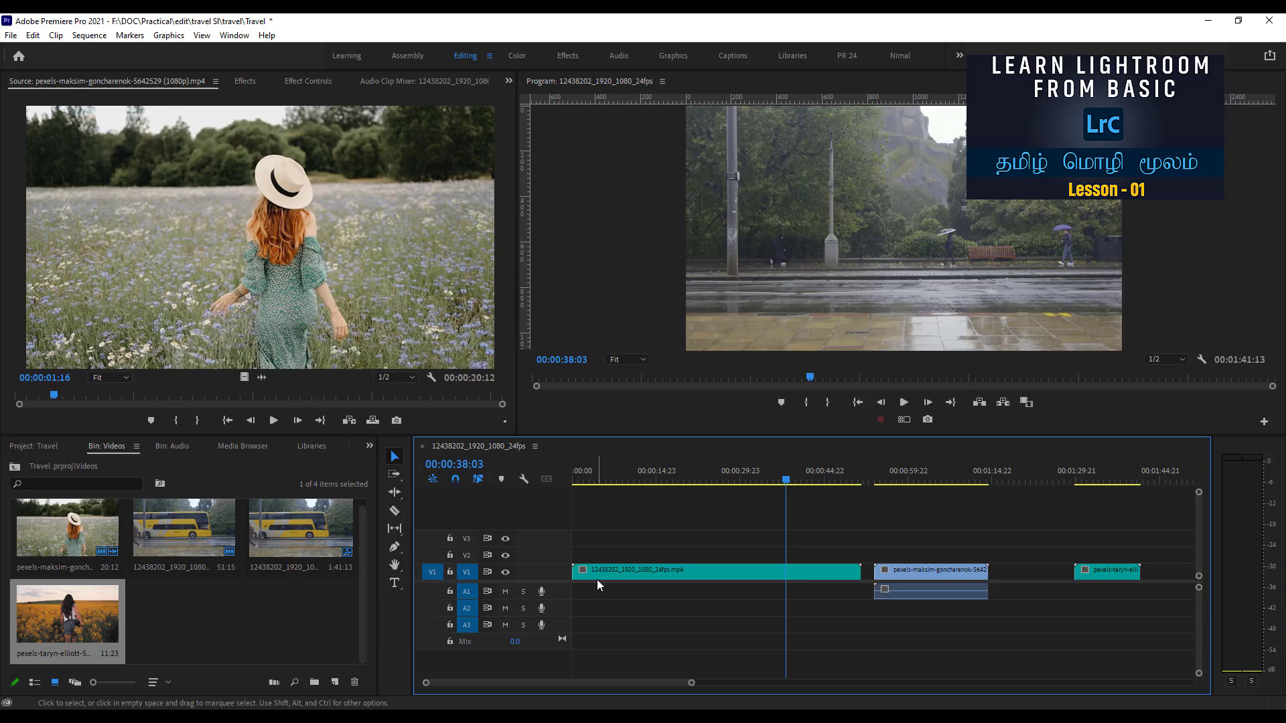
right_click(560, 621)
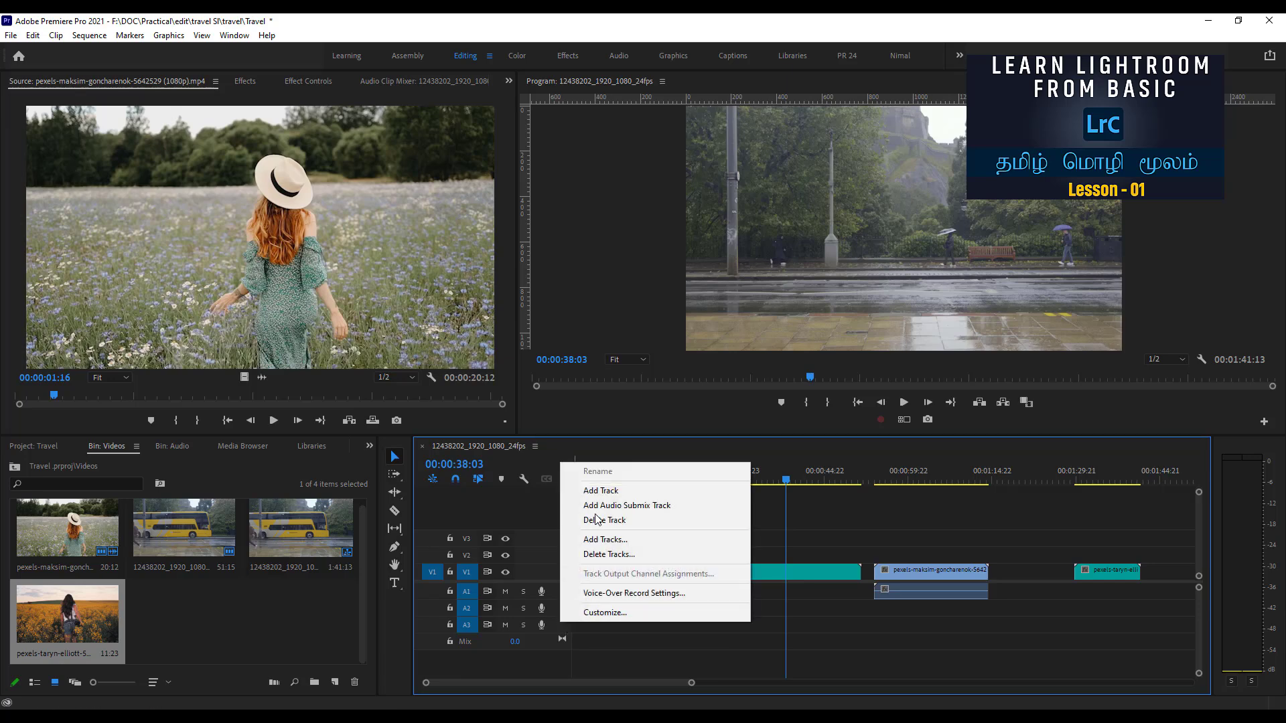
left_click(530, 512)
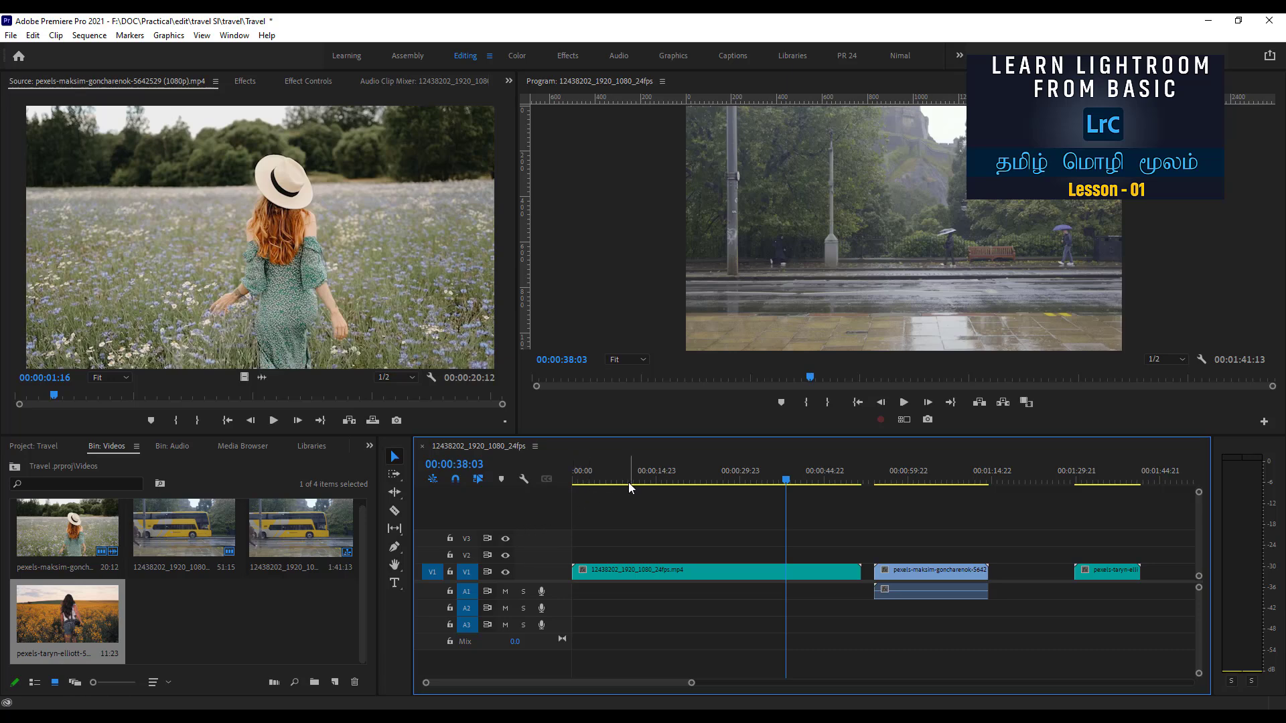
right_click(548, 543)
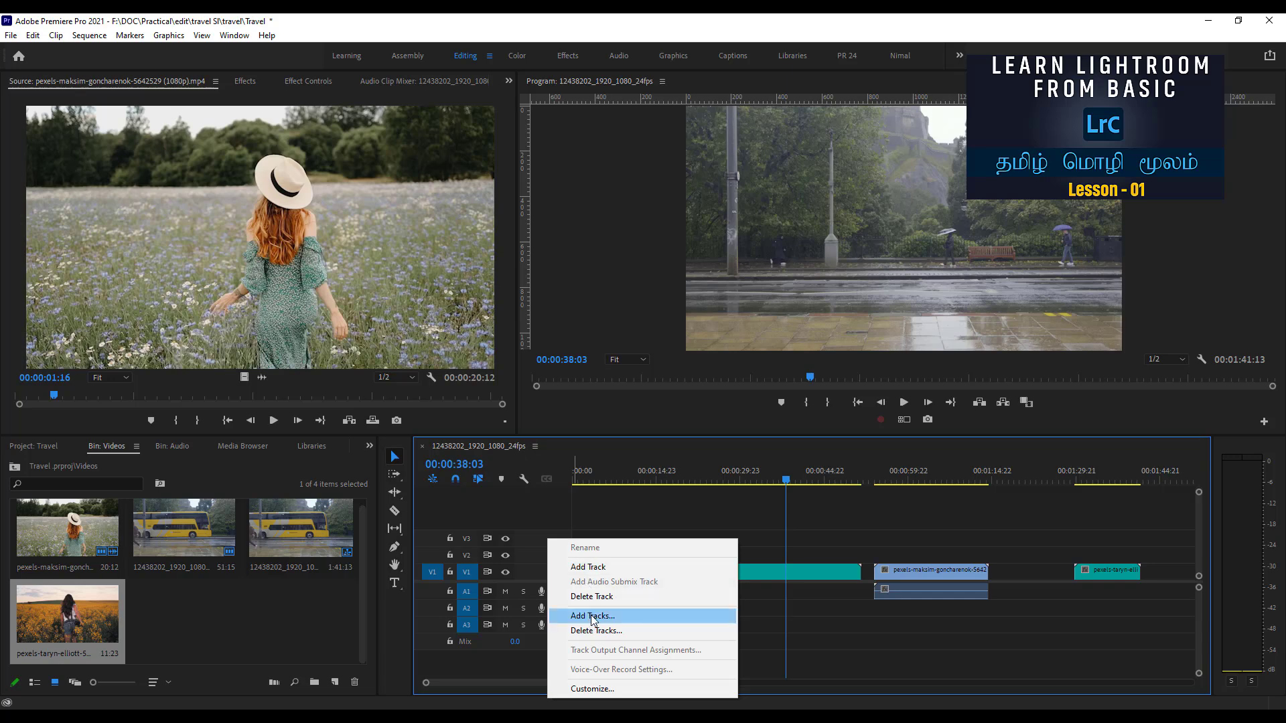
left_click(521, 517)
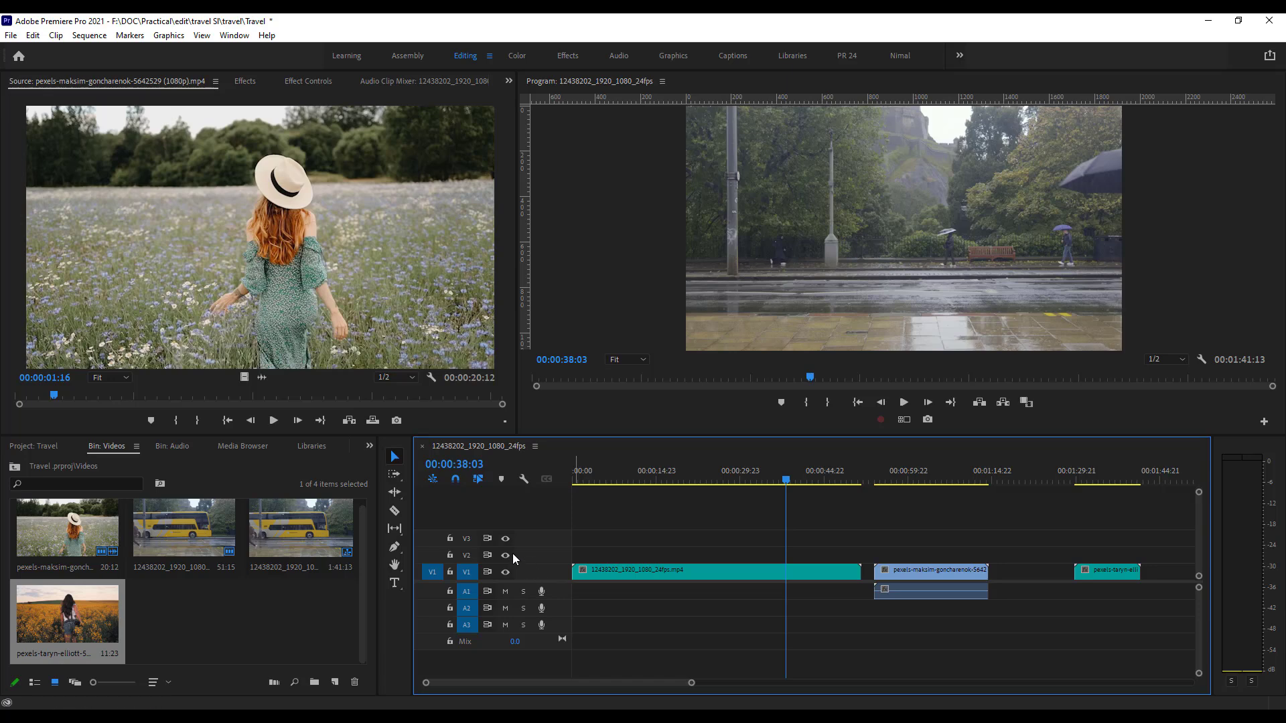
Turn off the output of video track V1 and turn it back on.
left_click(506, 572)
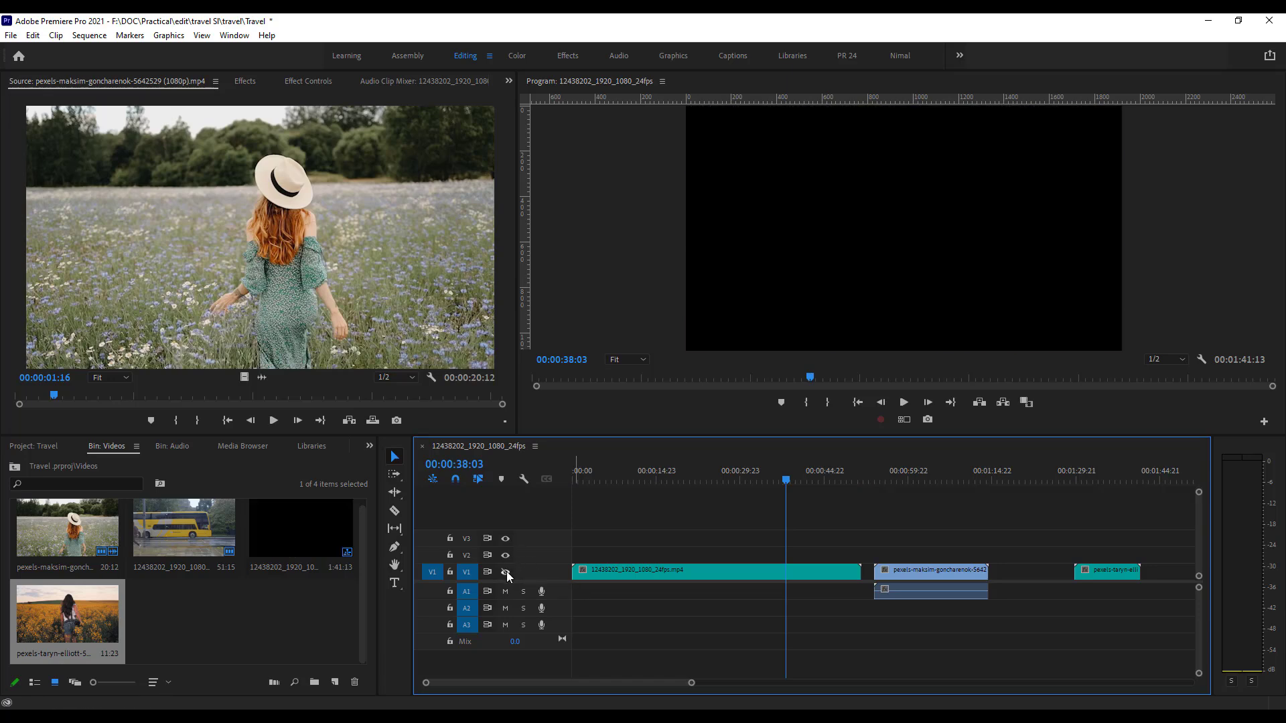
left_click(507, 572)
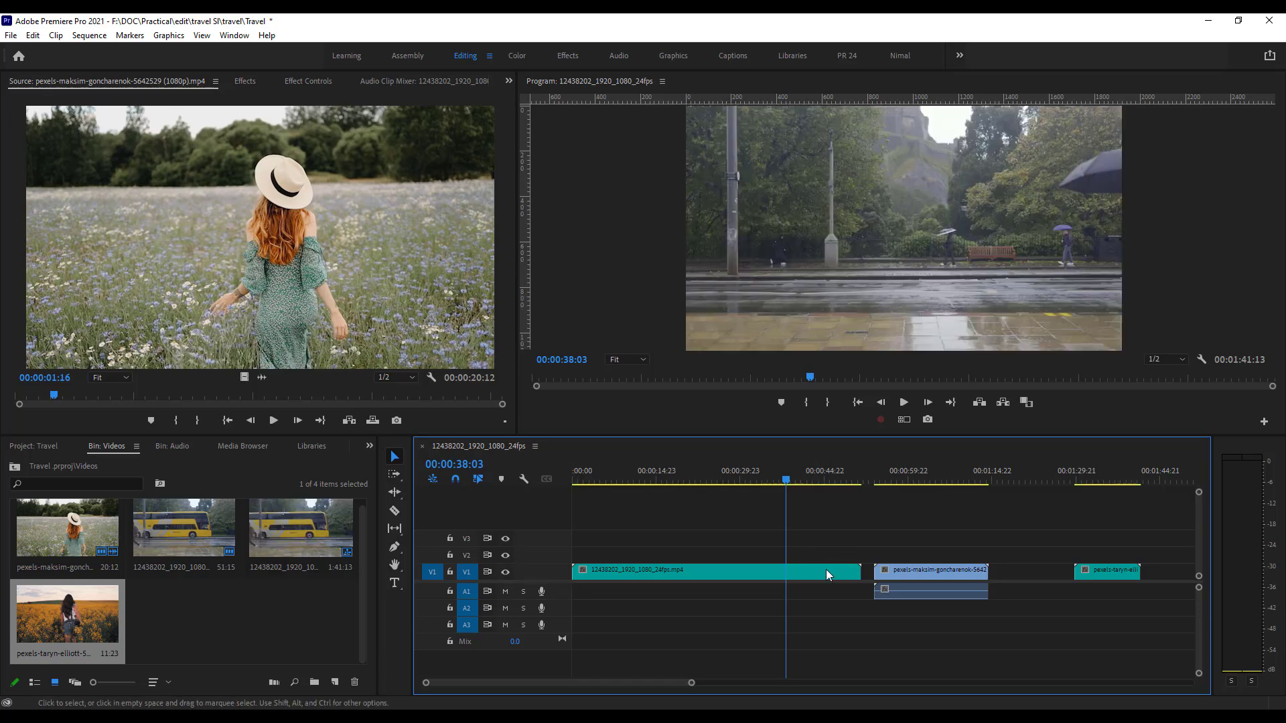
Move the flower-field clip with its linked audio later on track V1 so it starts at 00:00:58:08.
mouse_move(933, 568)
left_mouse_down()
mouse_move(990, 564)
mouse_move(915, 573)
left_mouse_up()
left_click(870, 568)
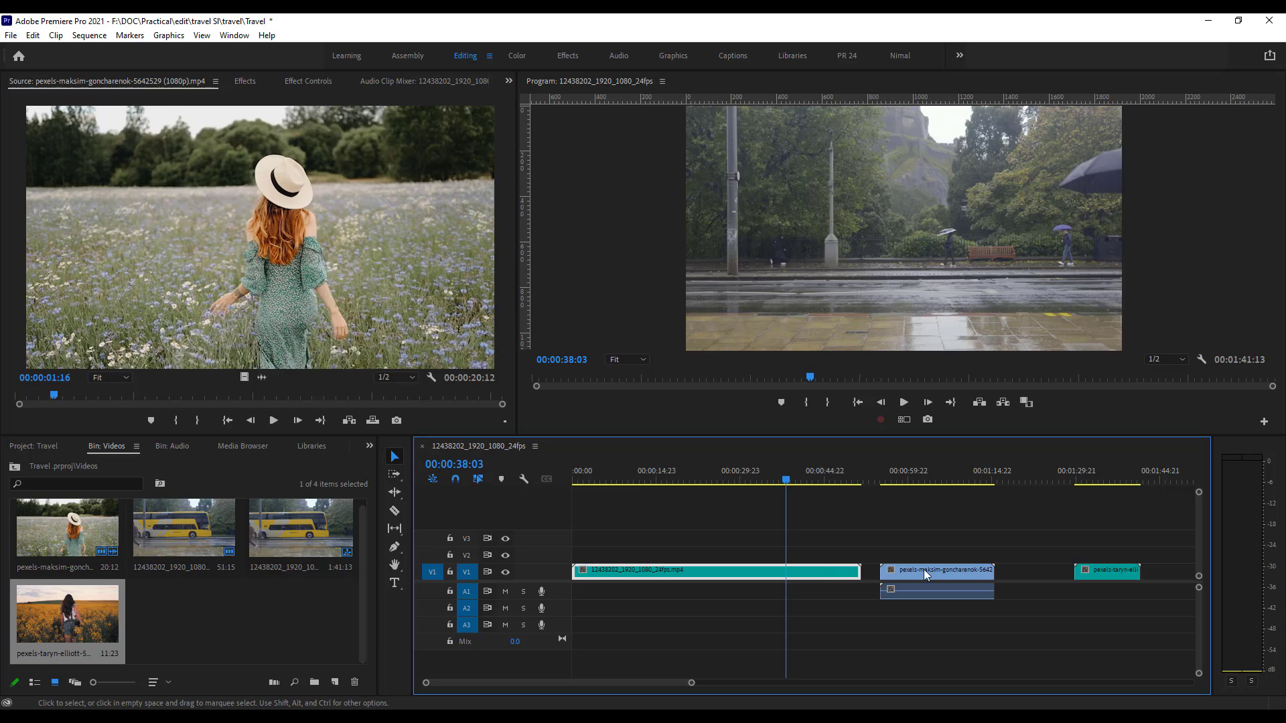
left_click(1084, 569)
left_click(934, 574)
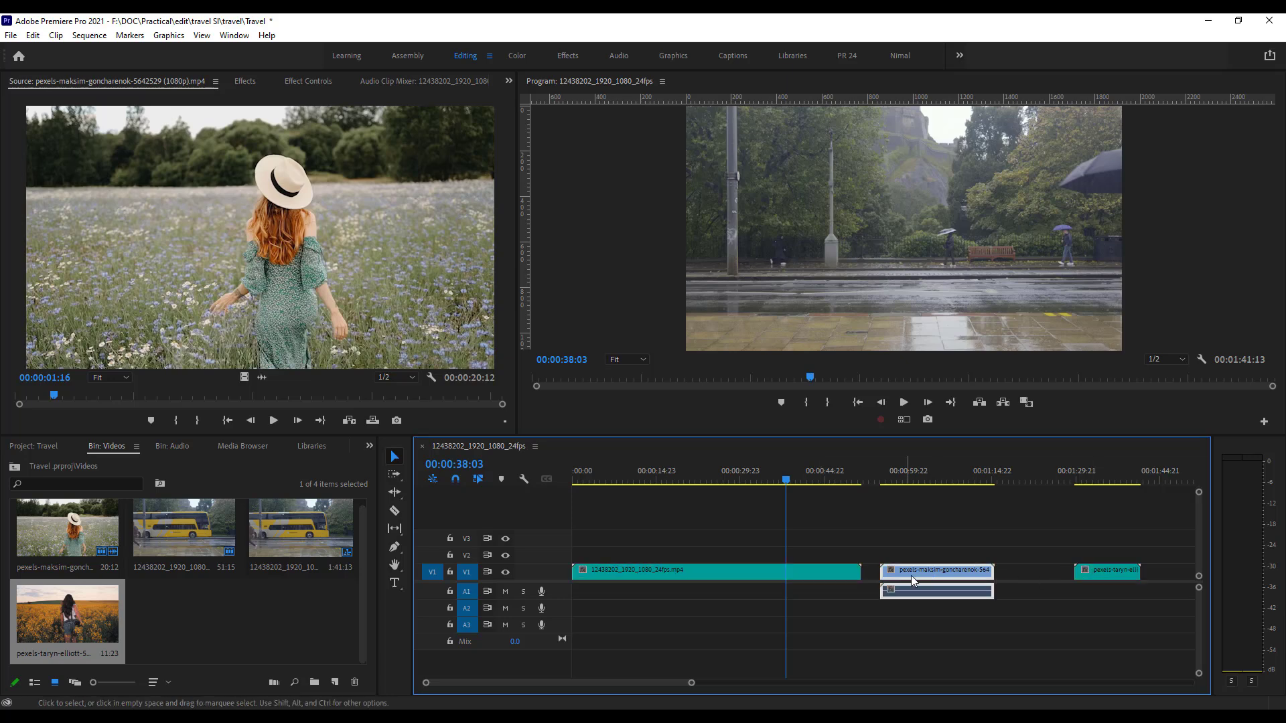
left_click_drag(899, 589, 953, 574)
key("ctrl+z")
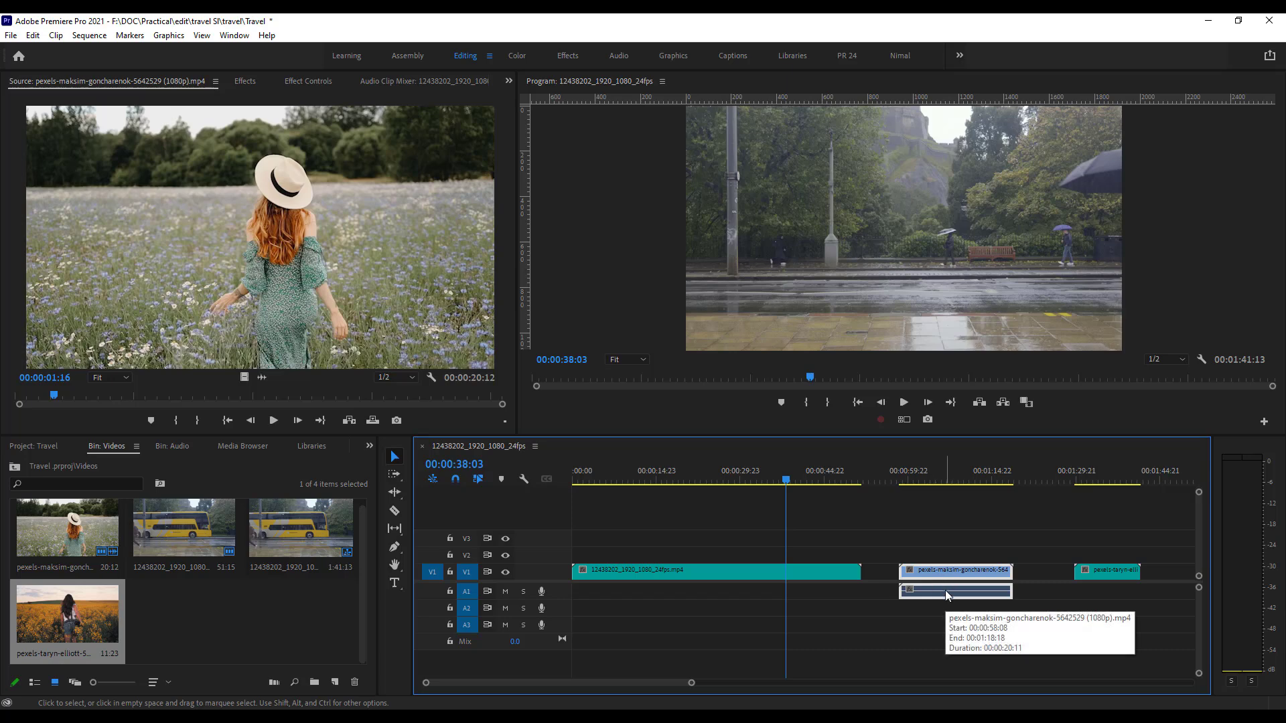
Unlink and delete the flower-field clip's audio, and move the remaining video earlier on V1, leaving a small gap after the bus clip.
right_click(943, 574)
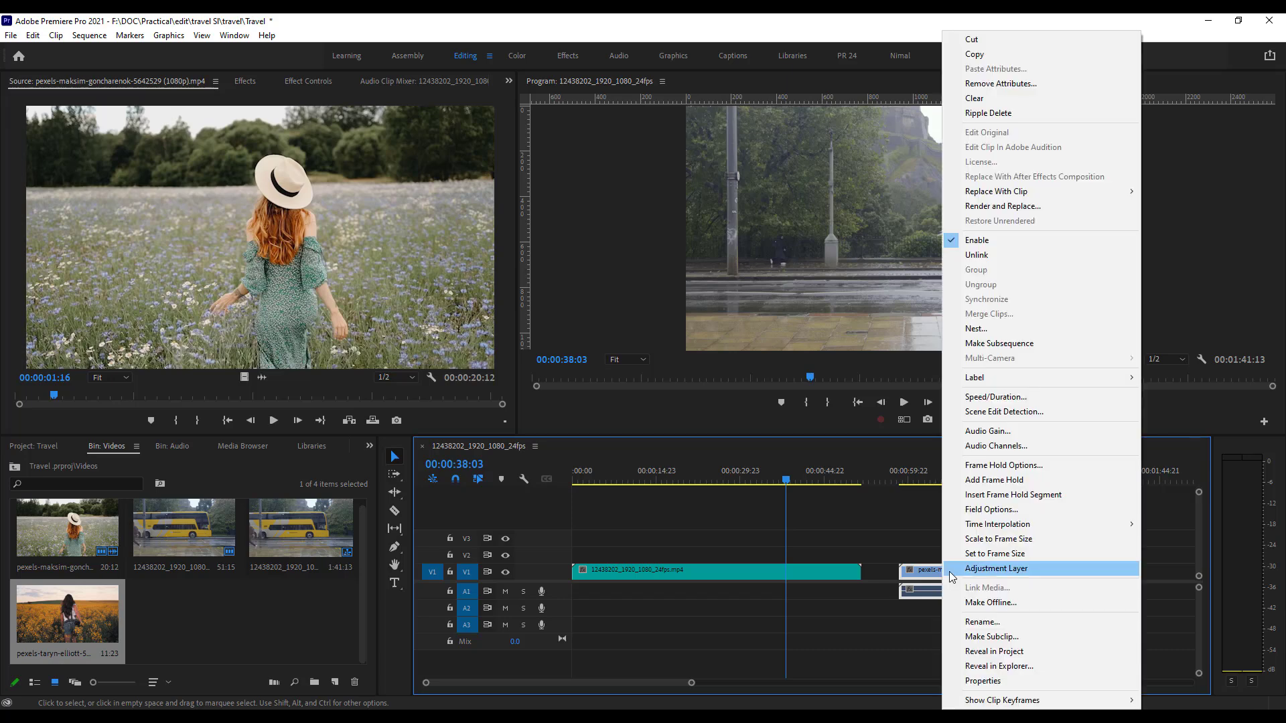
left_click(983, 258)
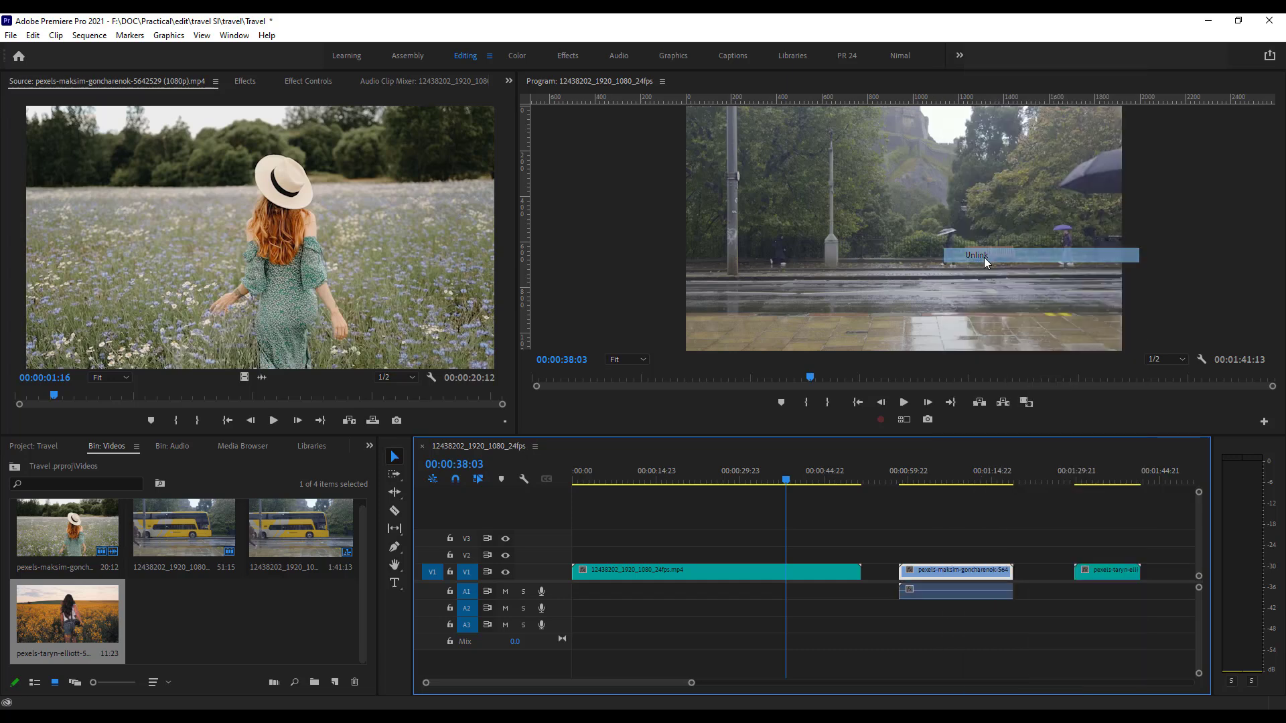
left_click(956, 593)
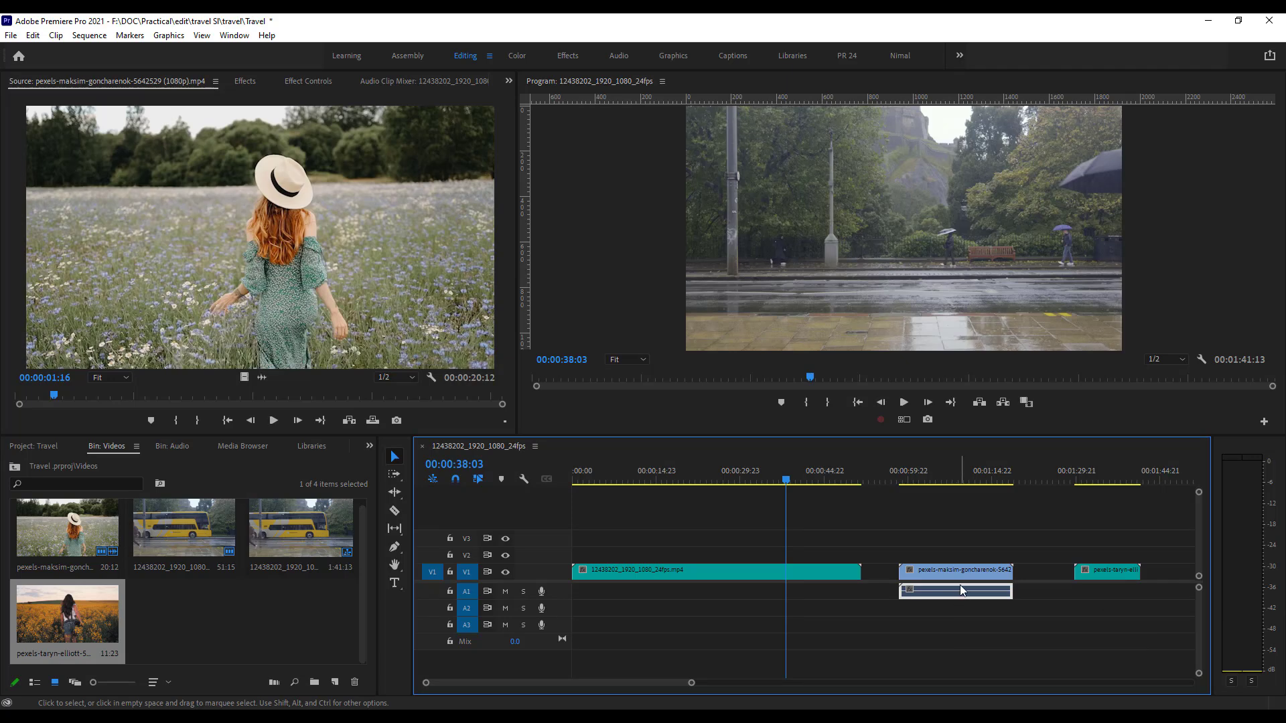
key("Delete")
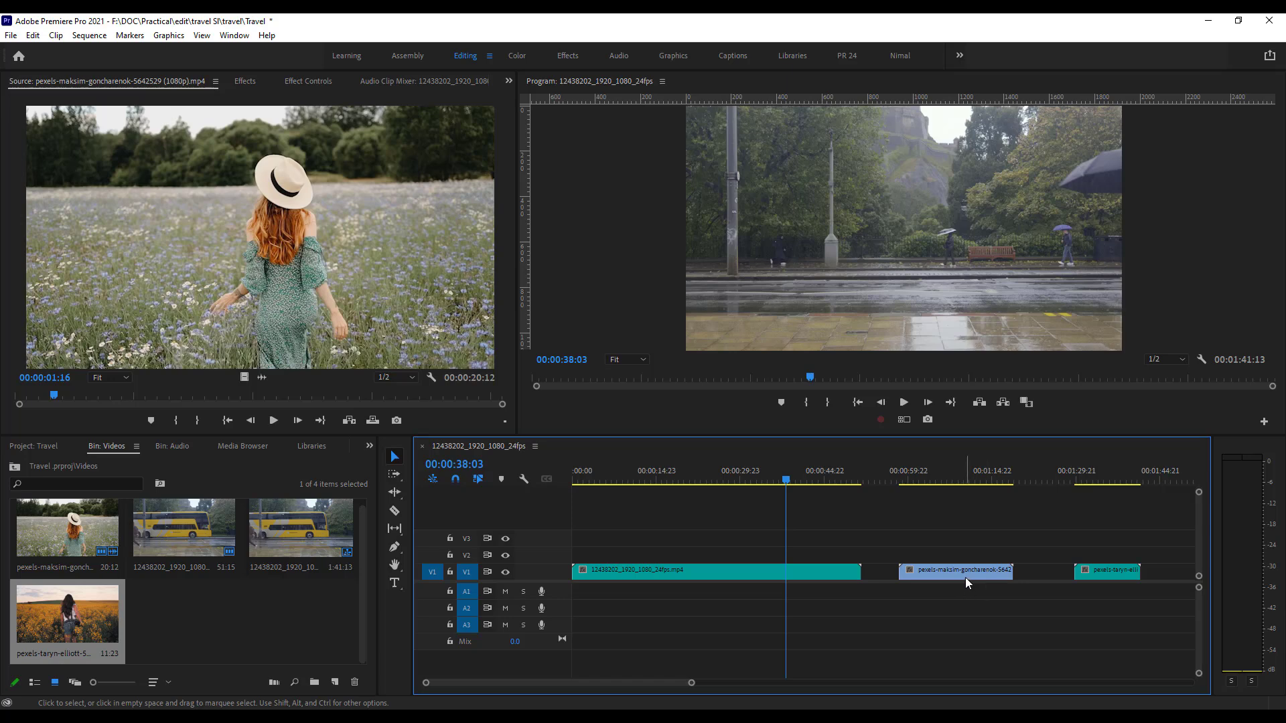
left_click_drag(967, 577, 945, 576)
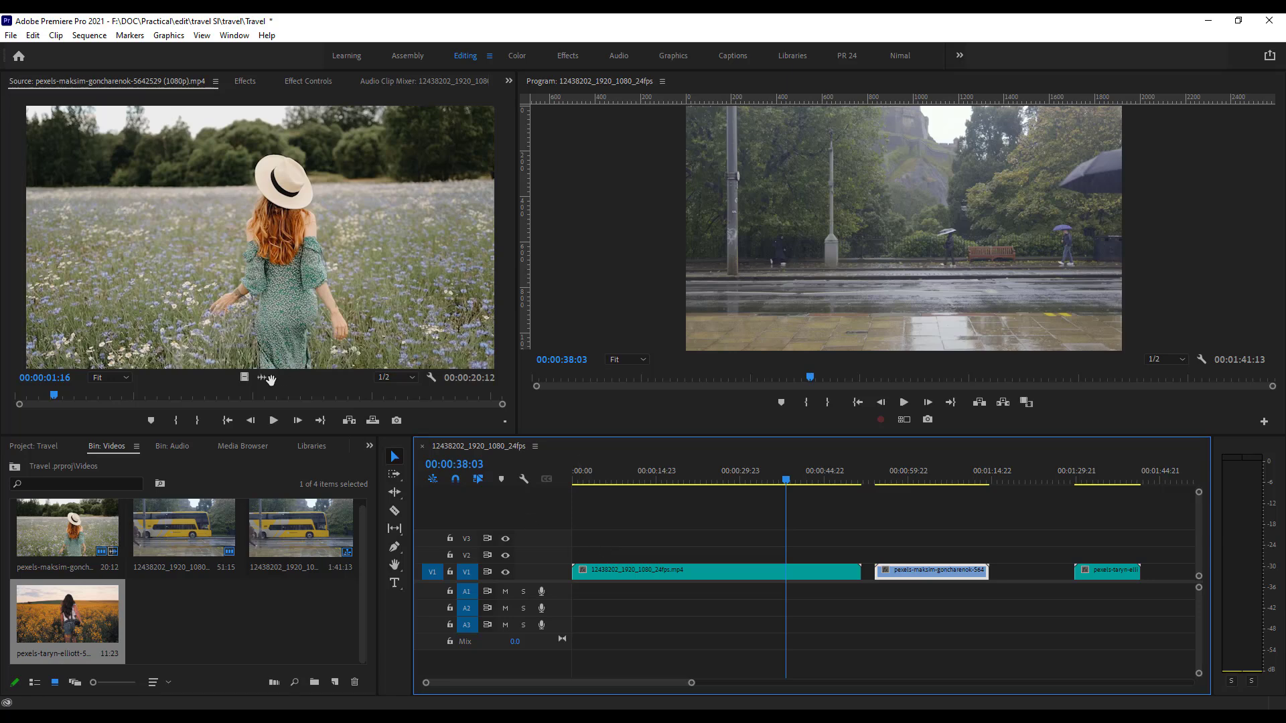
Start a new sequence from the top level of the Travel project.
left_click(10, 35)
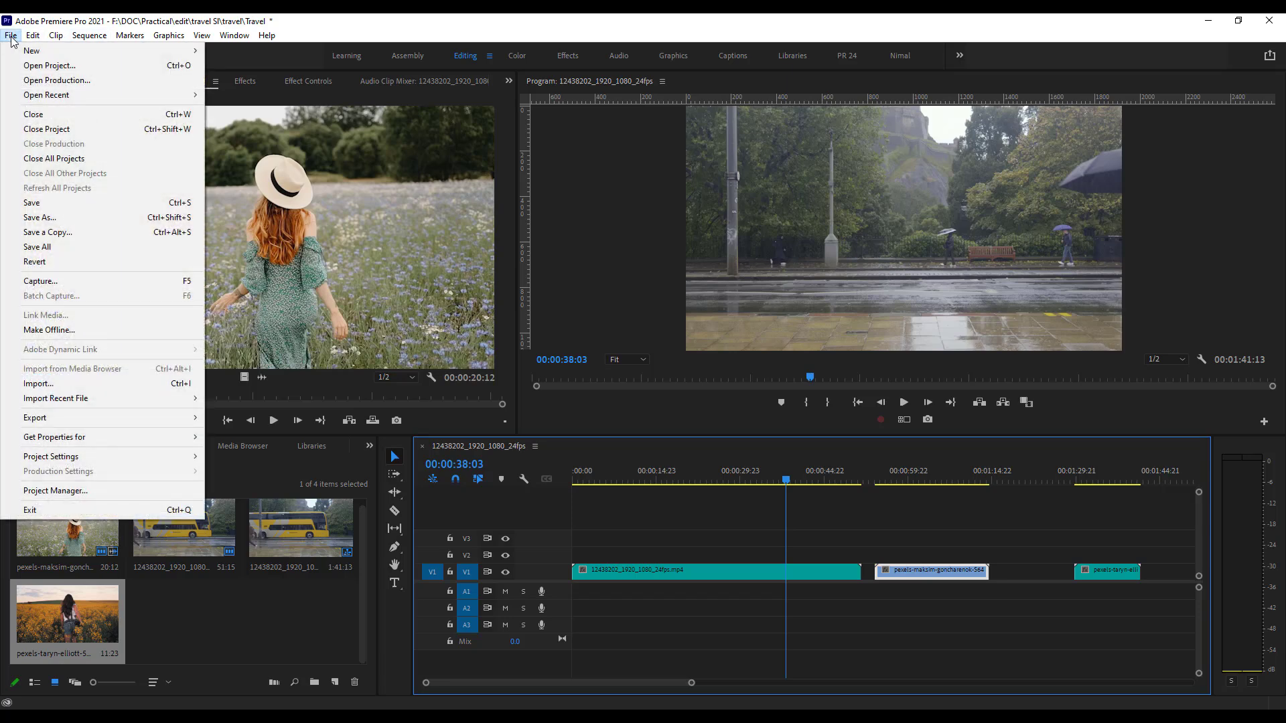
mouse_move(64, 55)
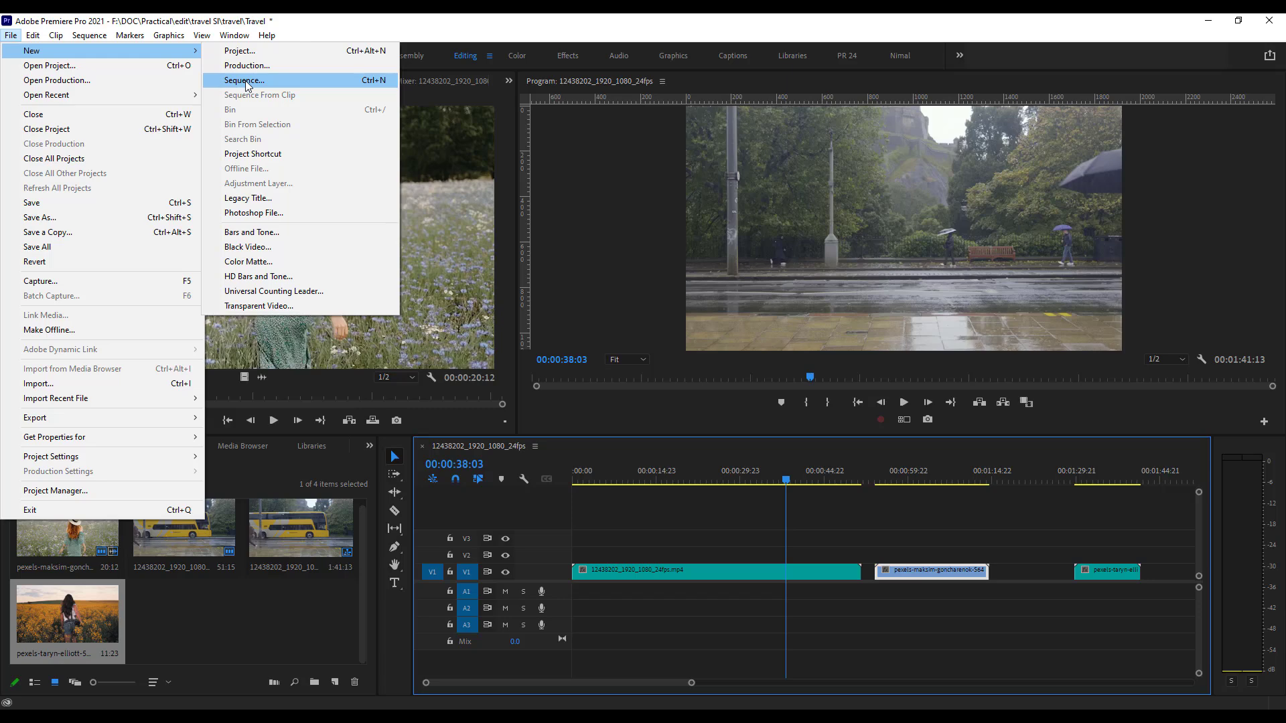
left_click(252, 628)
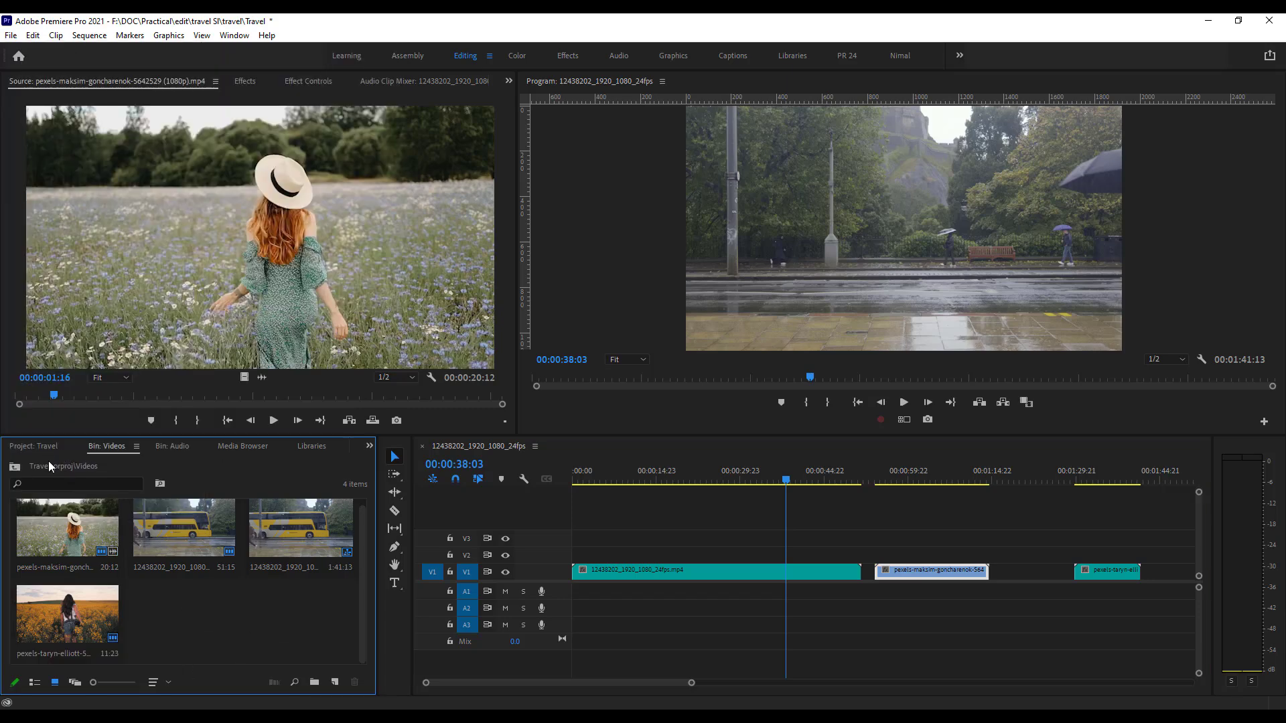
left_click(39, 446)
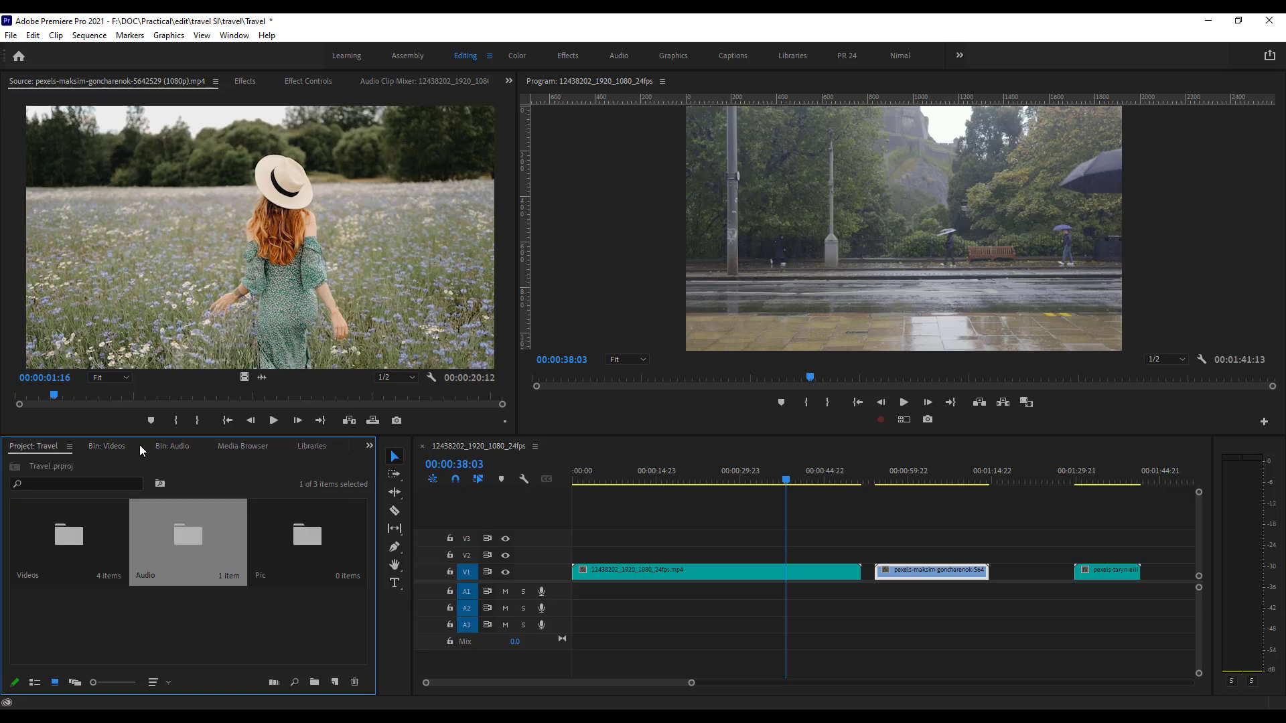
left_click(335, 682)
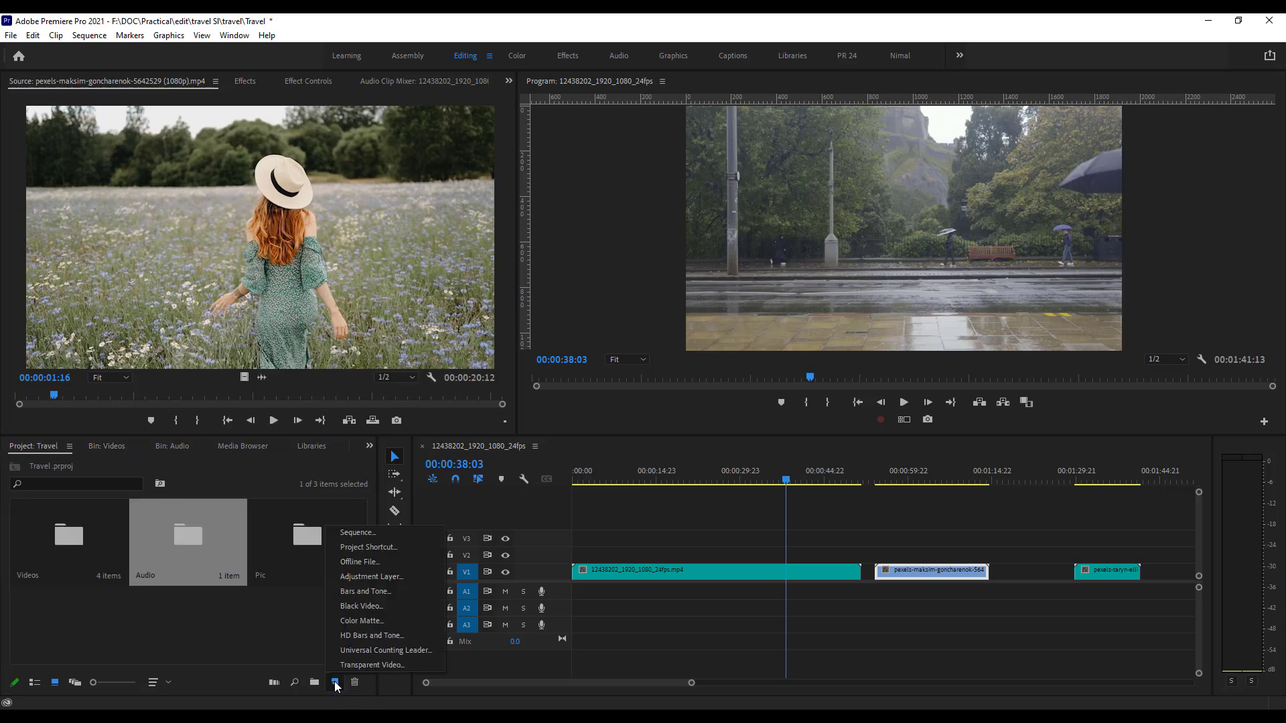
left_click(355, 532)
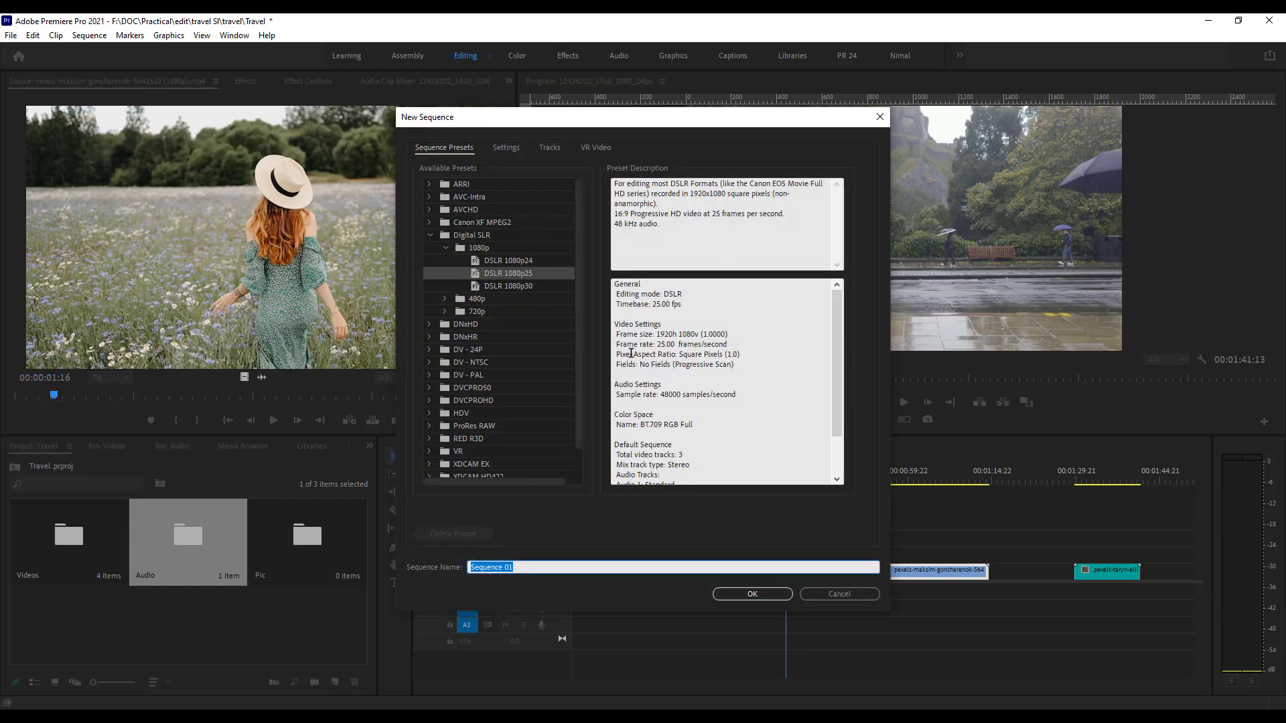
left_click_drag(736, 121, 699, 116)
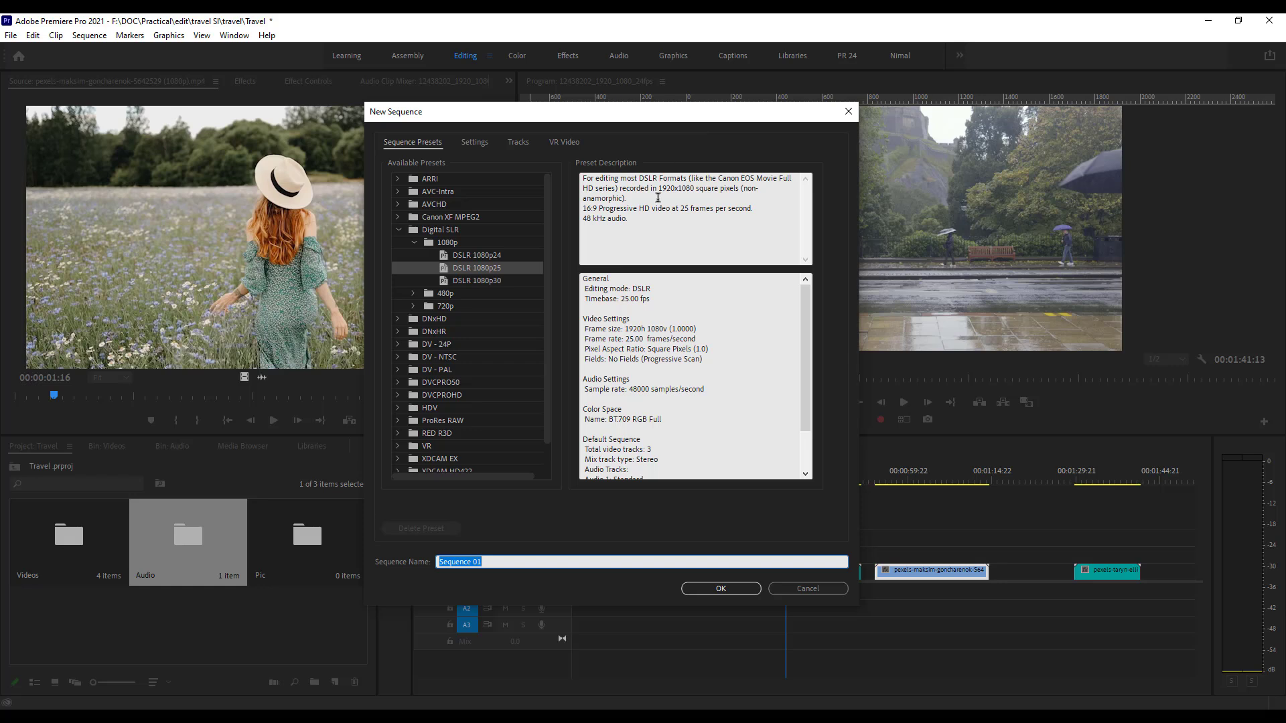
Examine the ARRI, DV - NTSC and DV - PAL sequence preset groups, including the DV - PAL Widescreen 32kHz and 48kHz presets.
left_click(398, 229)
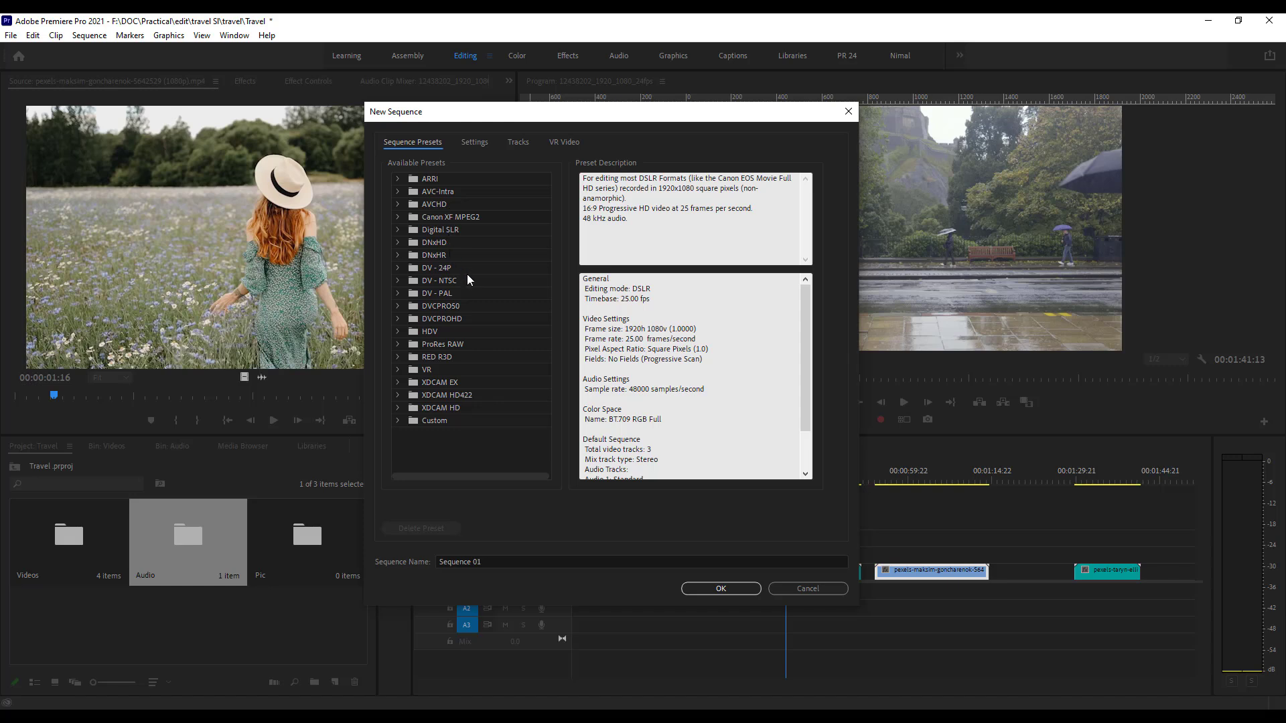
left_click(429, 268)
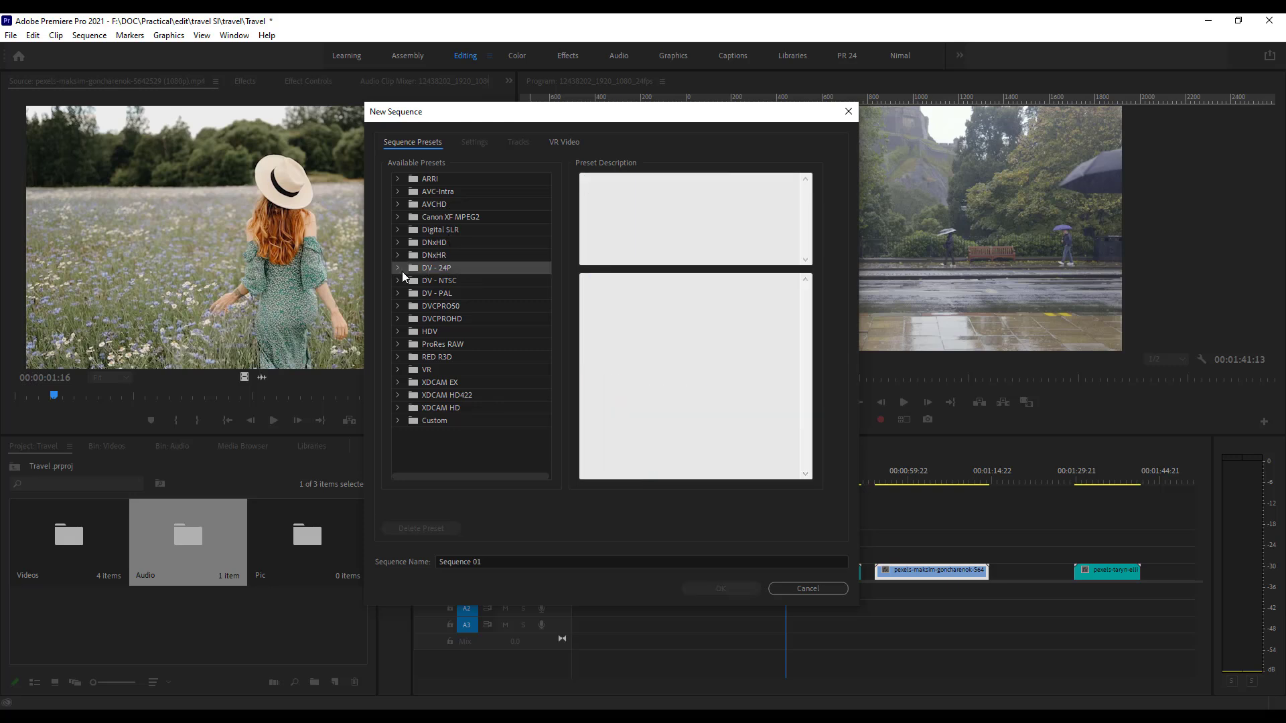
left_click(396, 178)
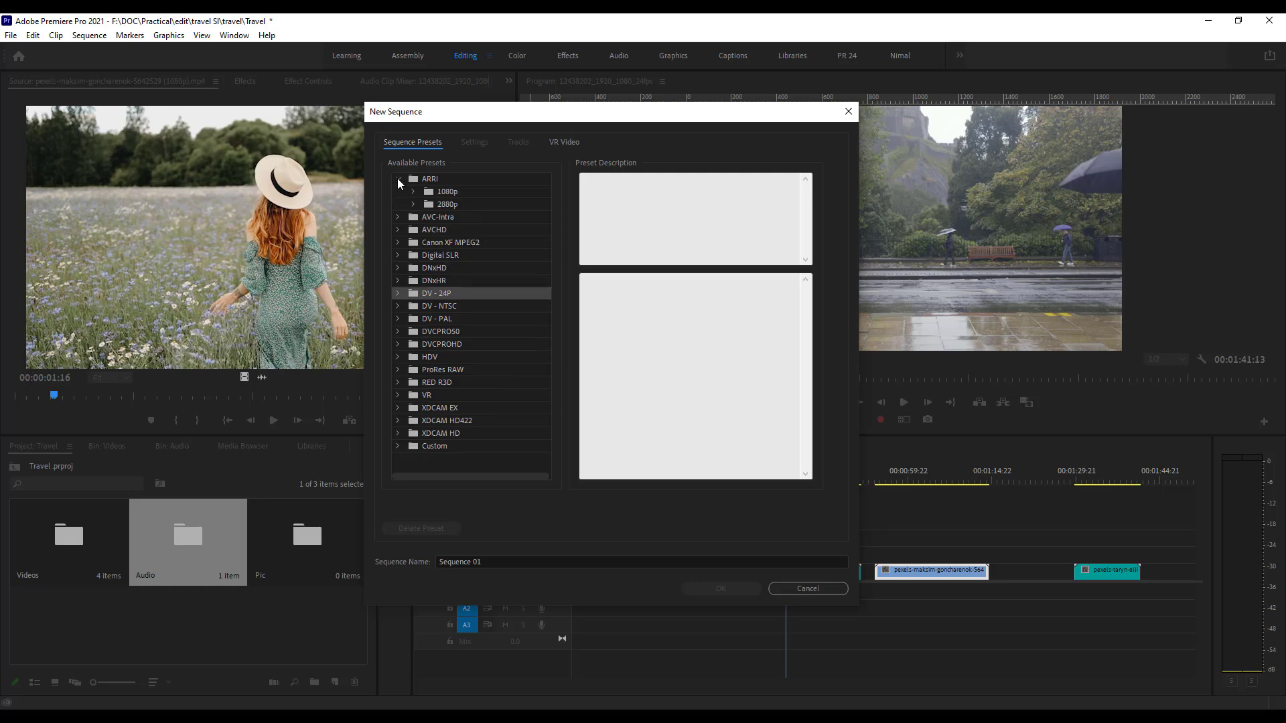
left_click(396, 179)
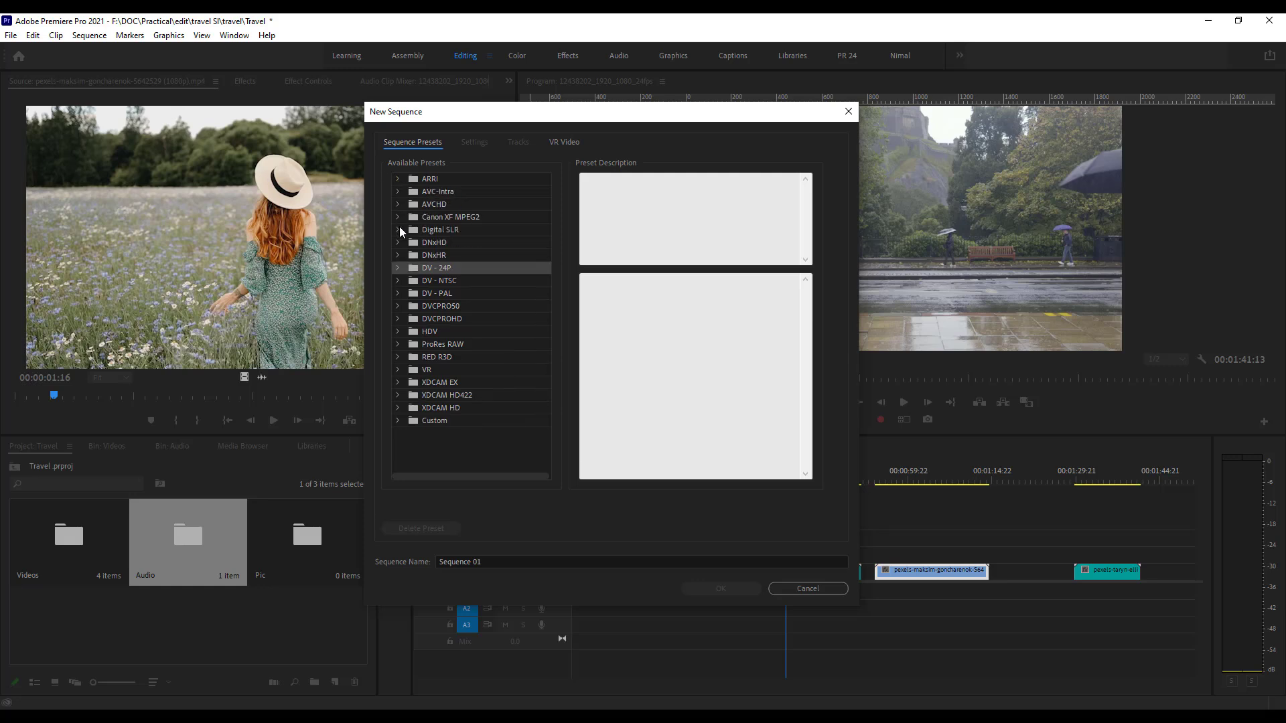
left_click(399, 281)
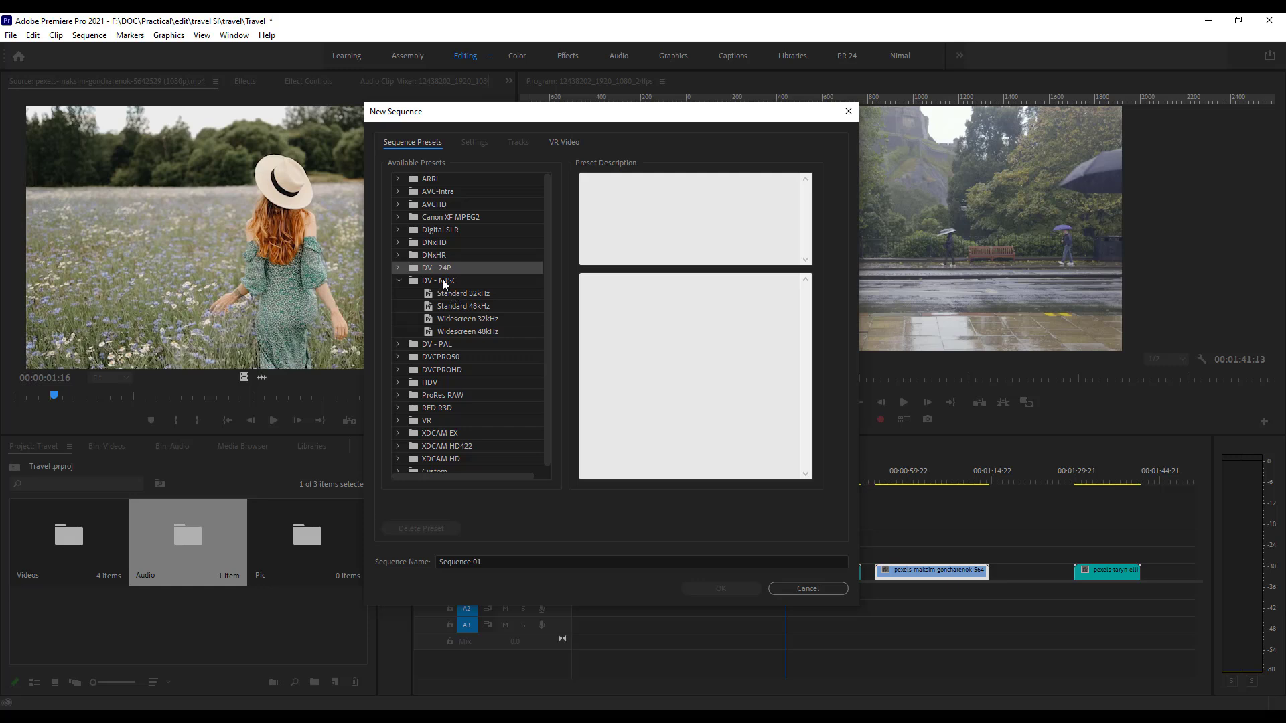
left_click(397, 280)
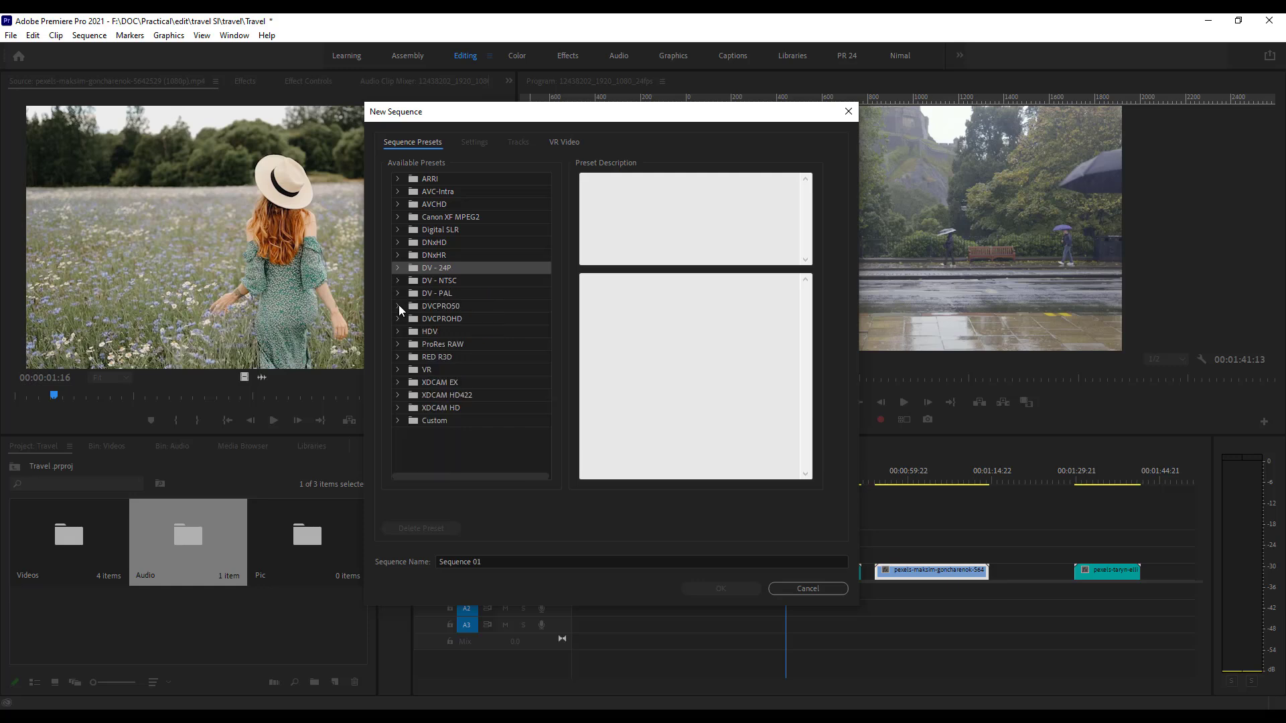
left_click(398, 293)
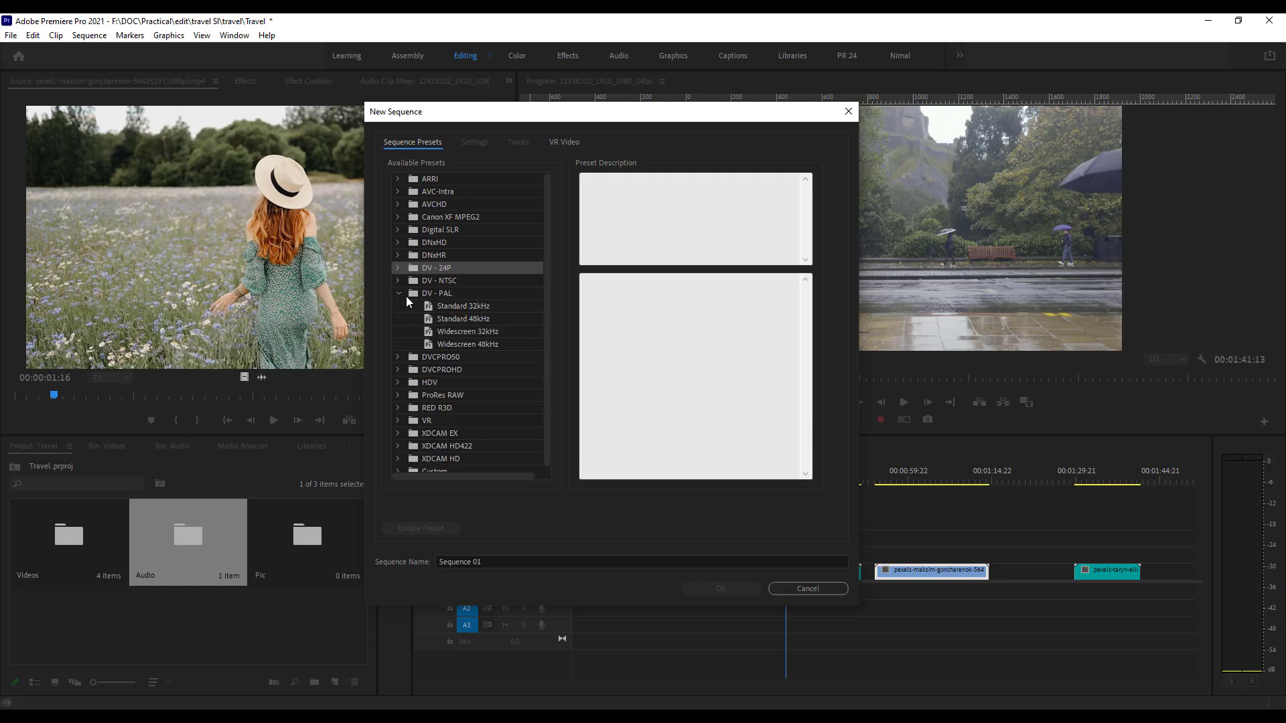
left_click(455, 329)
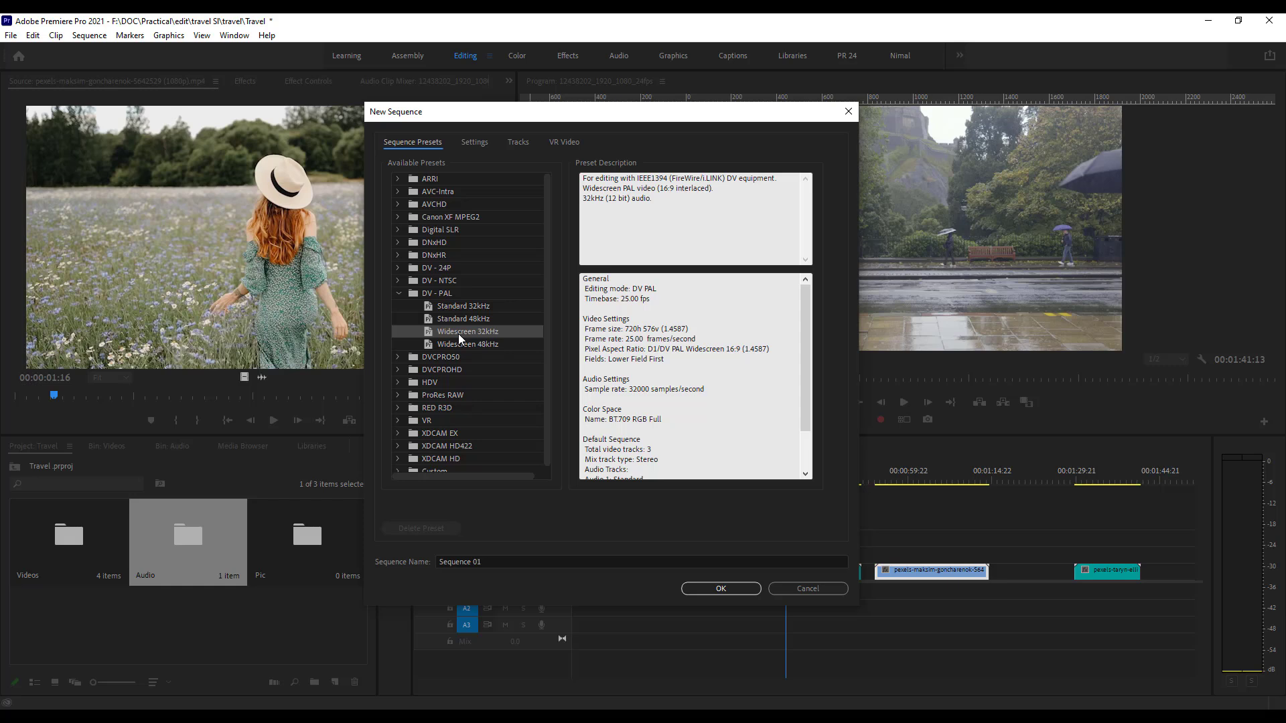
left_click(462, 344)
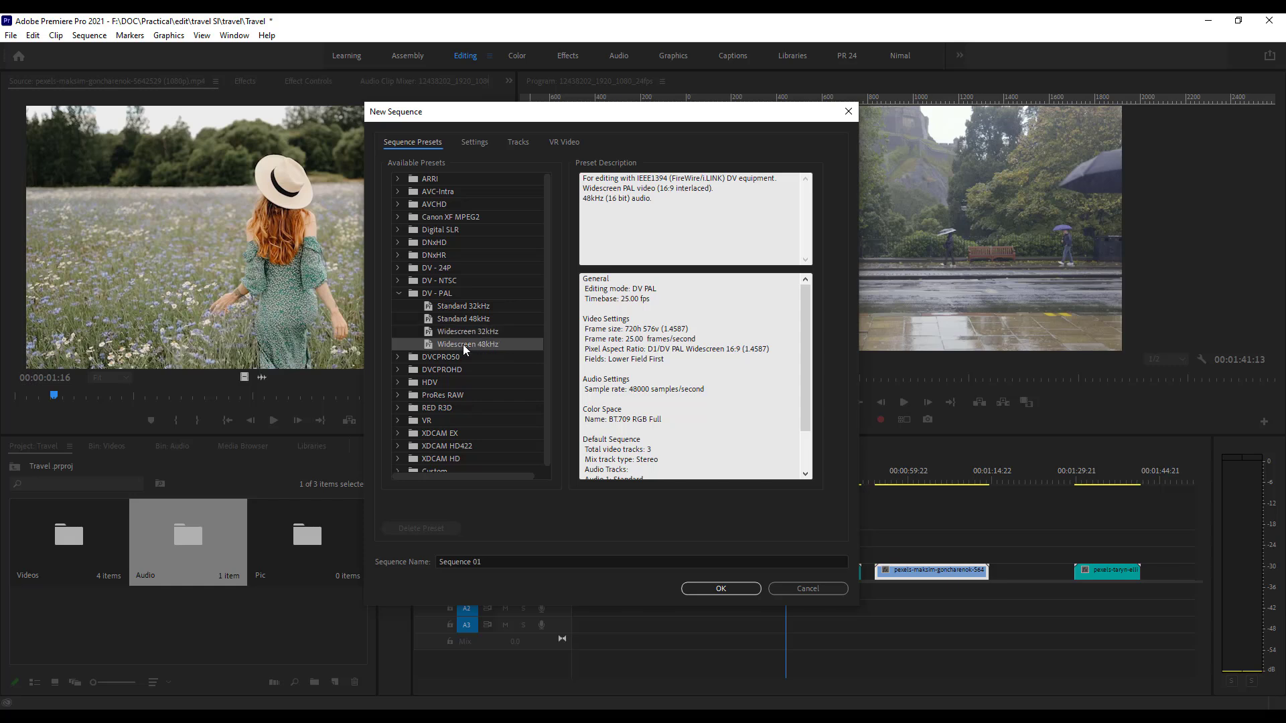
left_click(433, 387)
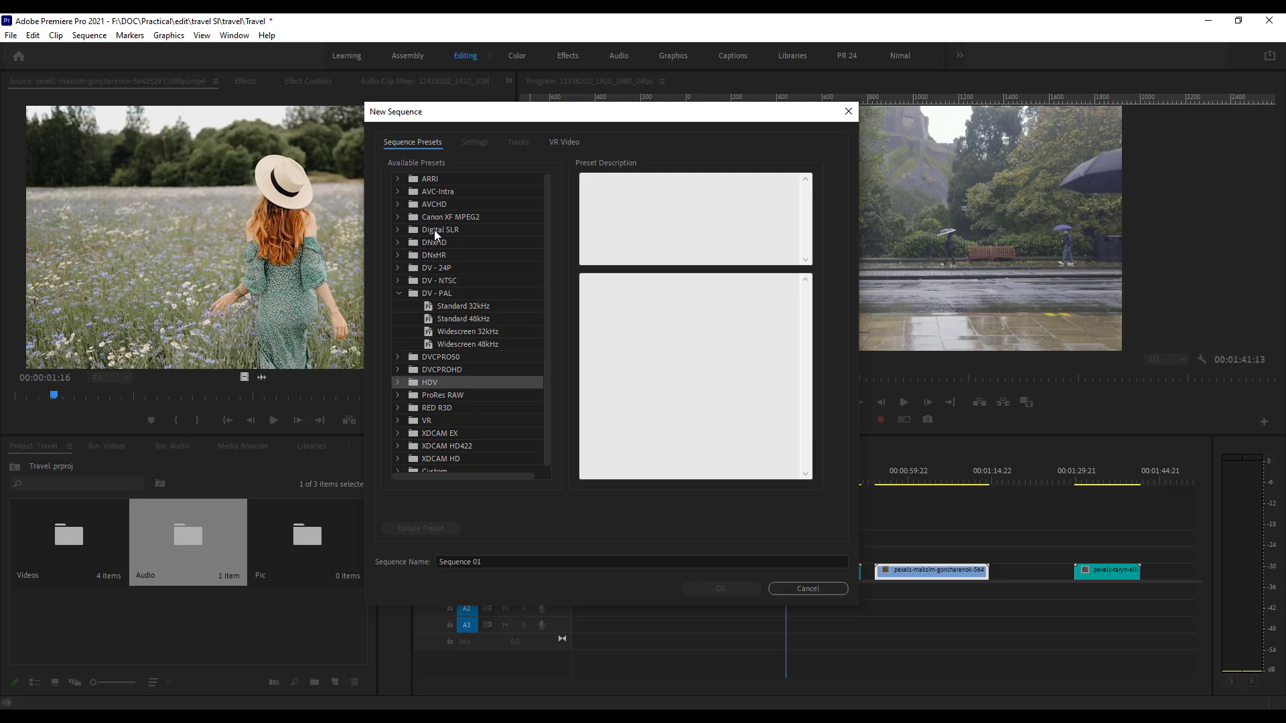
Compare the Digital SLR 1080p sequence presets and choose DSLR 1080p30.
left_click(397, 231)
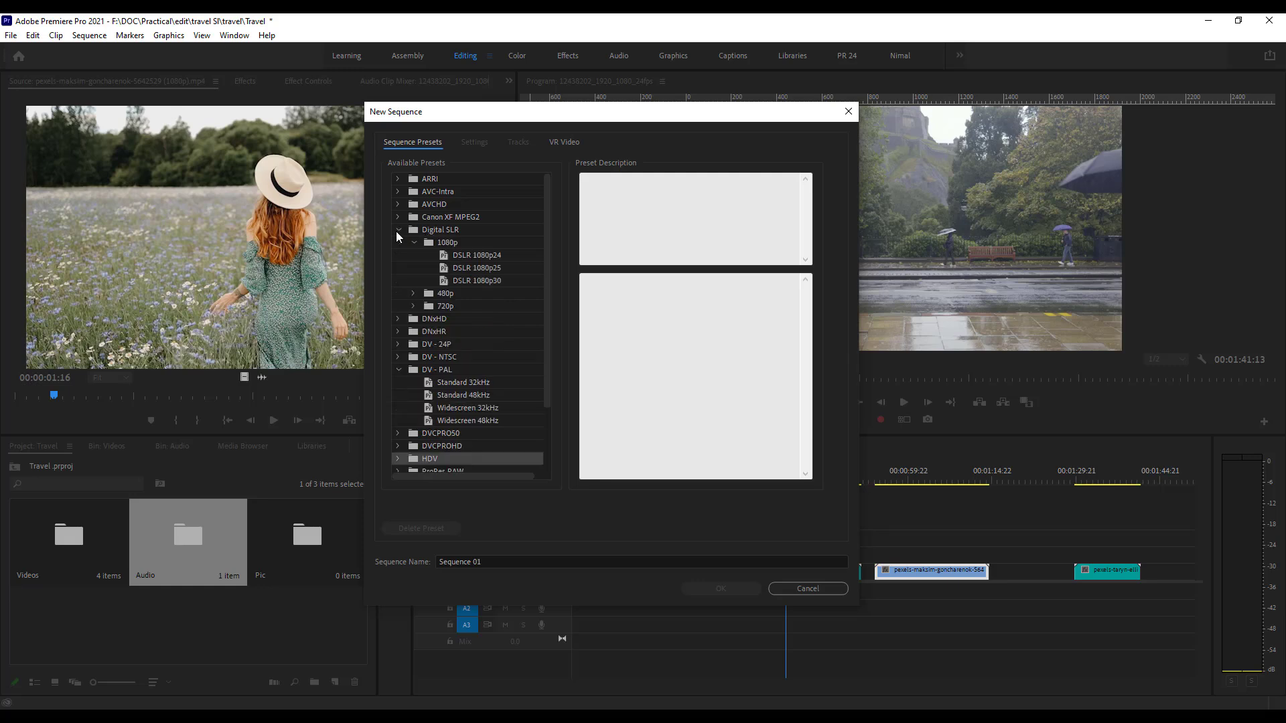
left_click(470, 270)
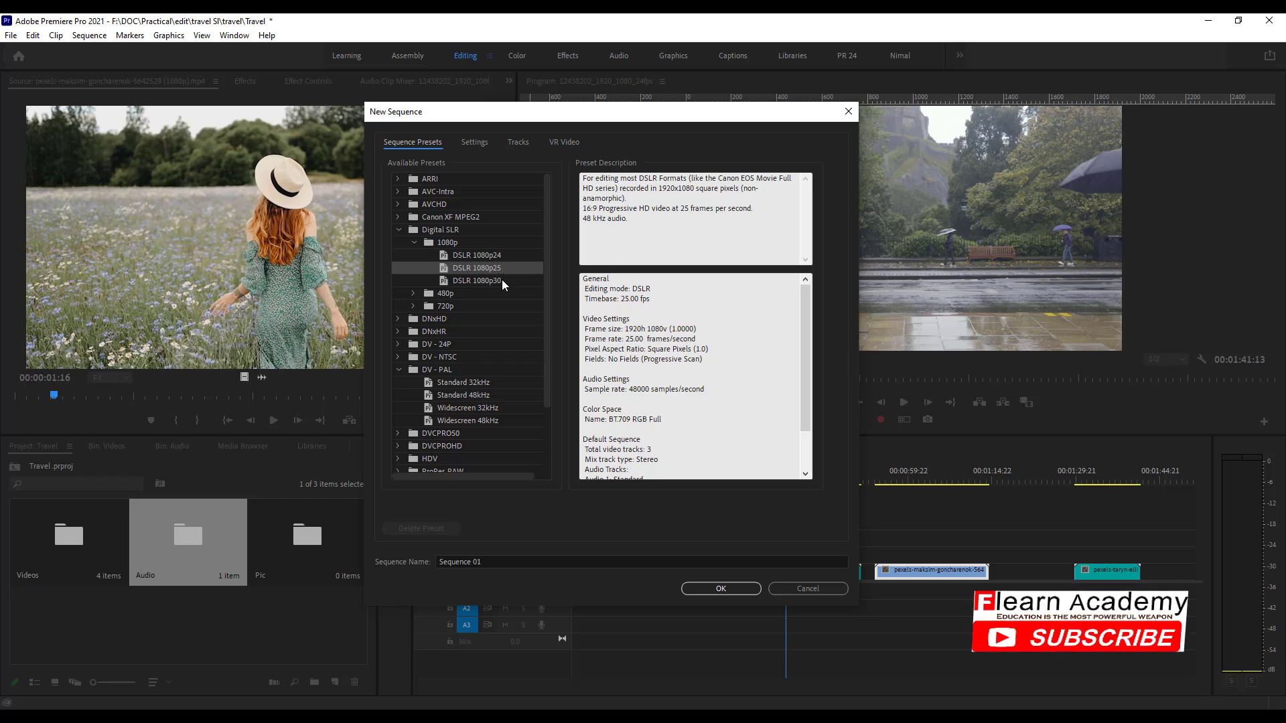
left_click(501, 280)
left_click(504, 255)
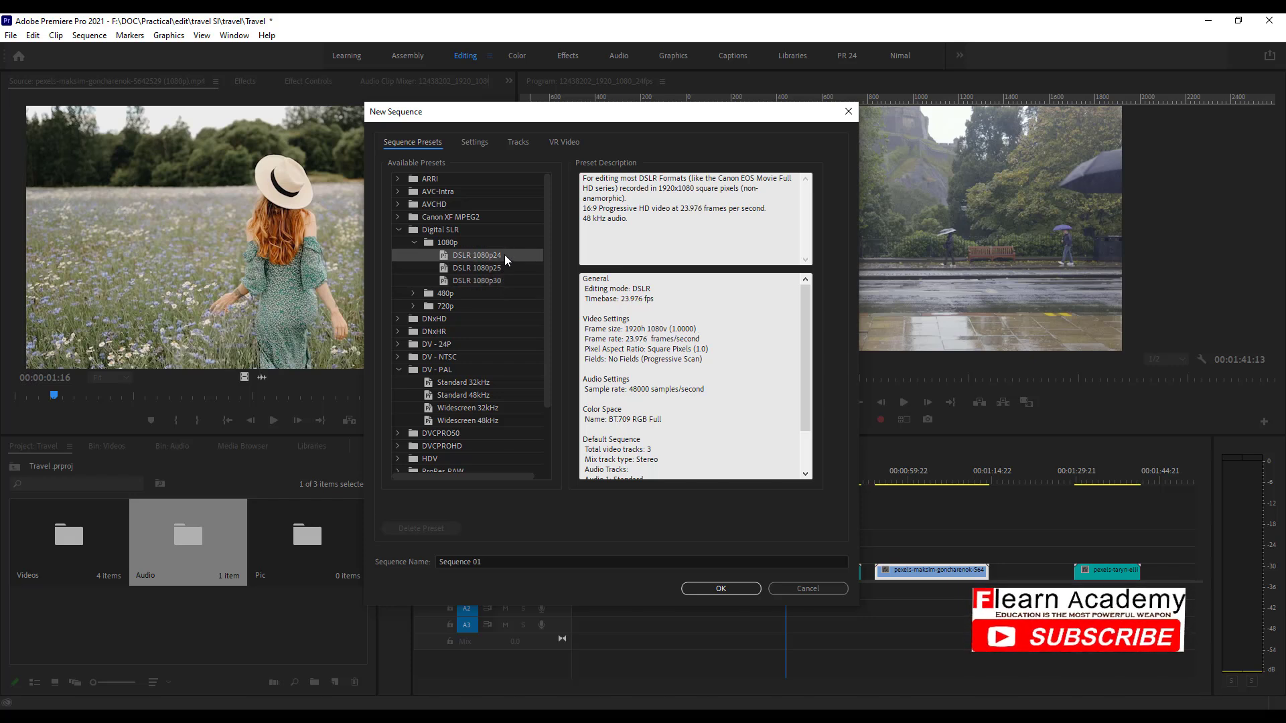
left_click(501, 268)
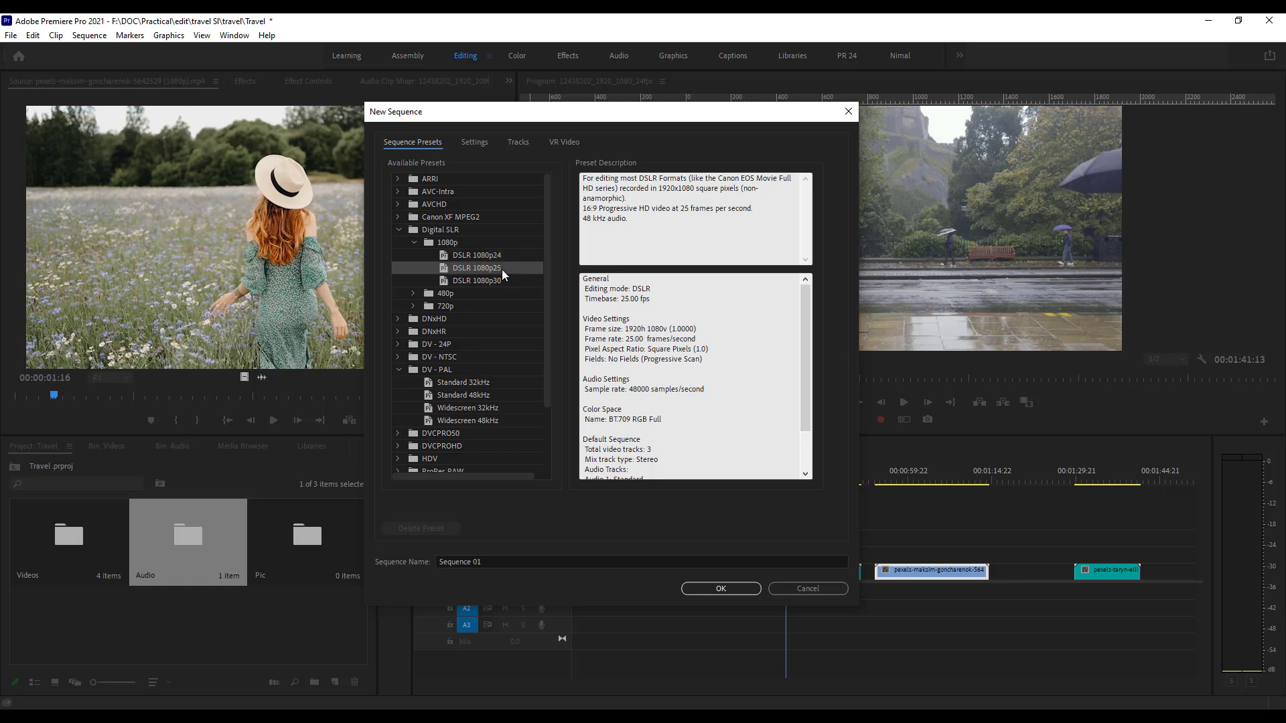
left_click(498, 282)
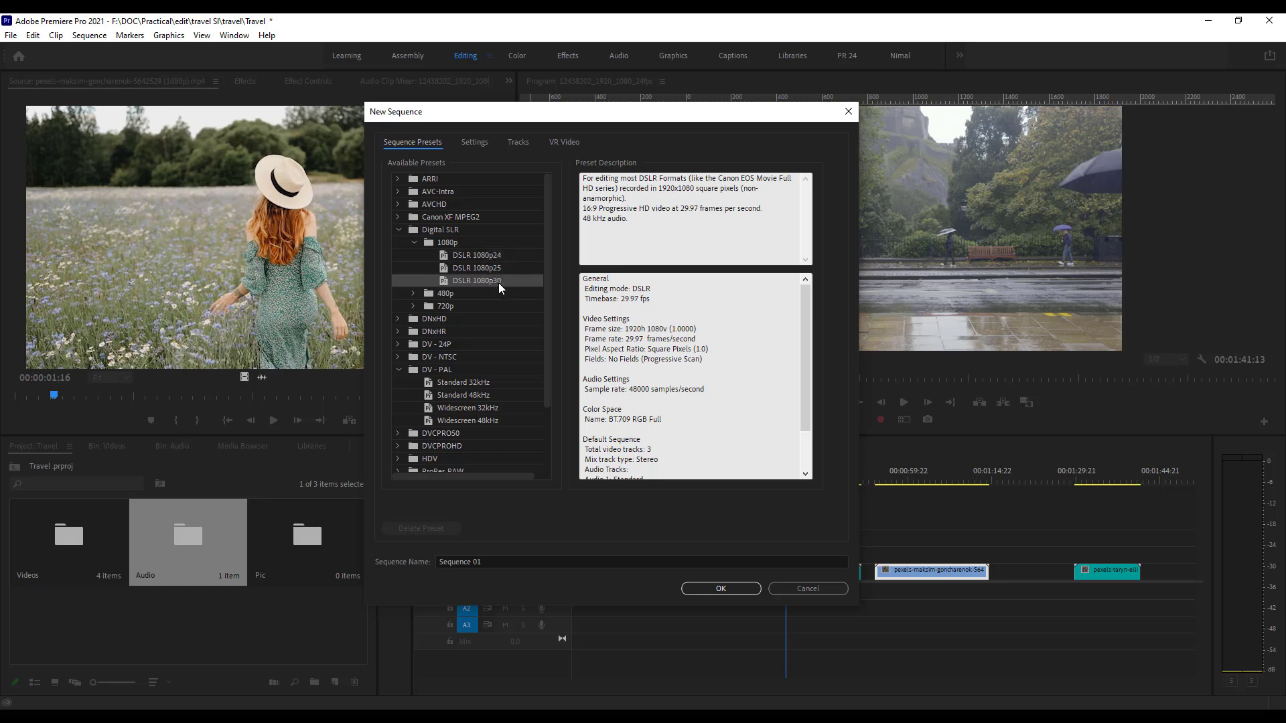
Name the new sequence Intro and create it.
left_click_drag(516, 561, 436, 561)
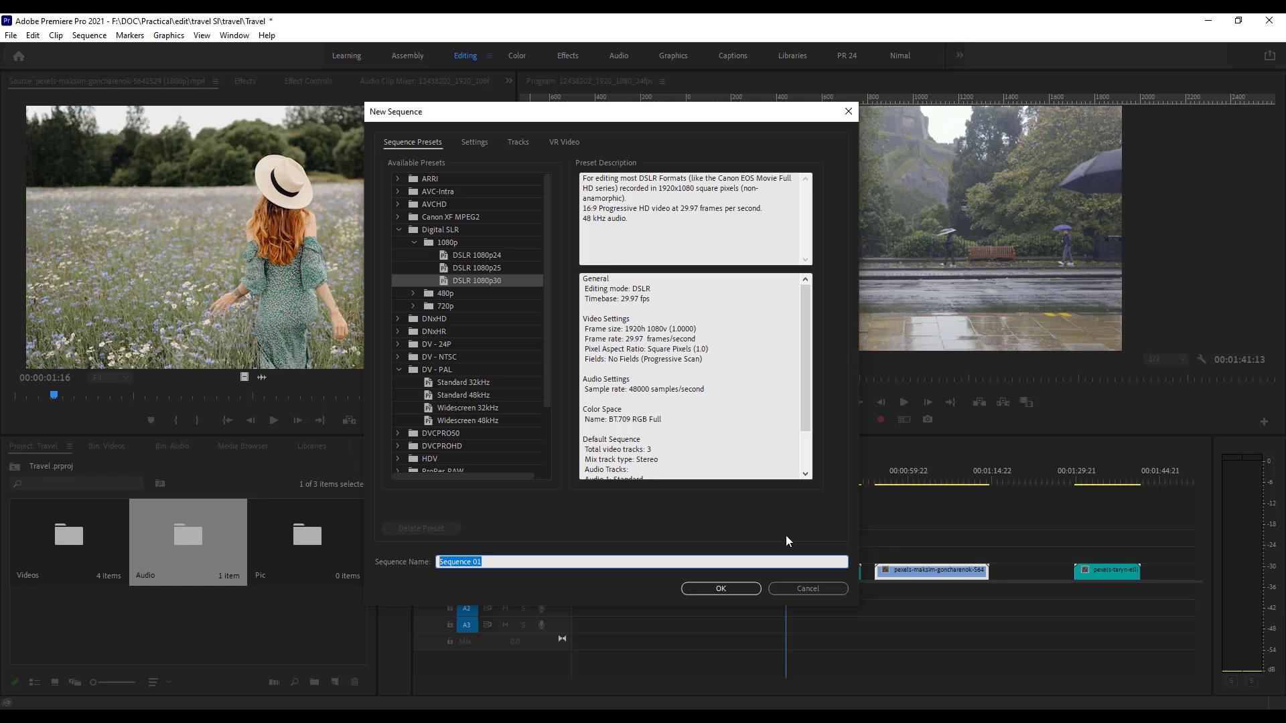
key("BackSpace")
left_click(733, 586)
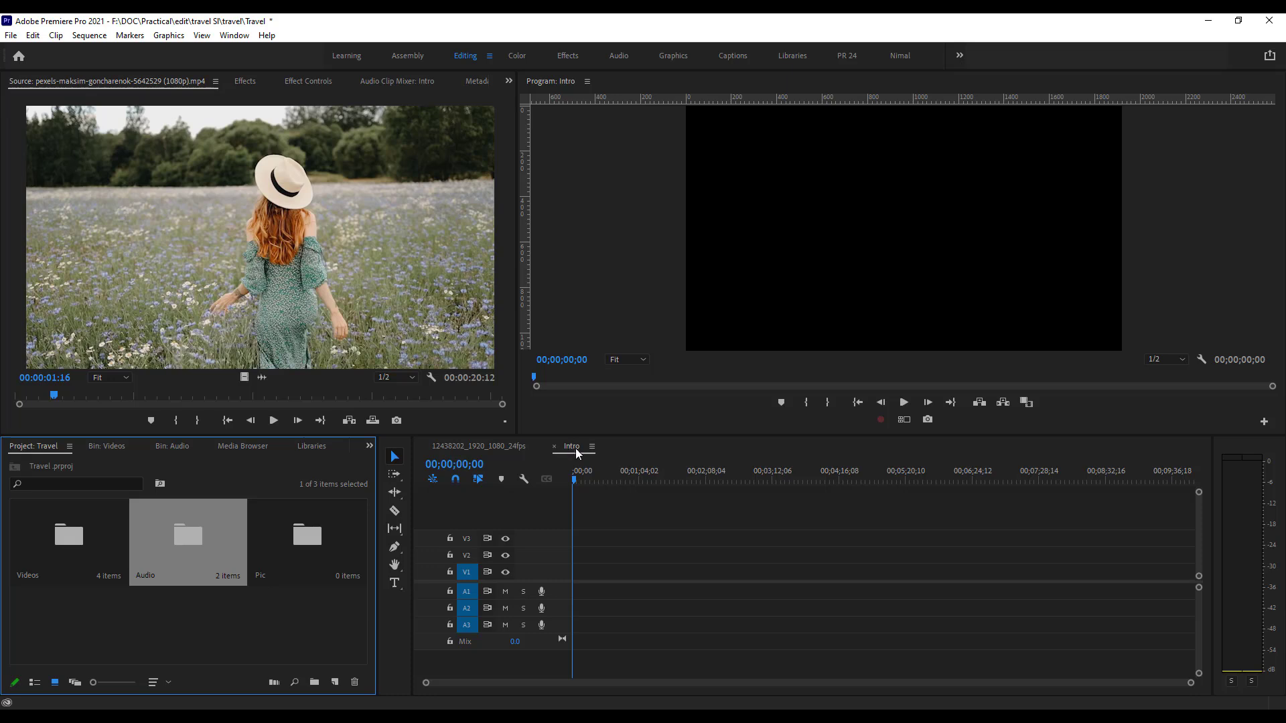
Move the Intro sequence from the Audio bin into the Videos bin.
left_click(293, 597)
double_click(159, 507)
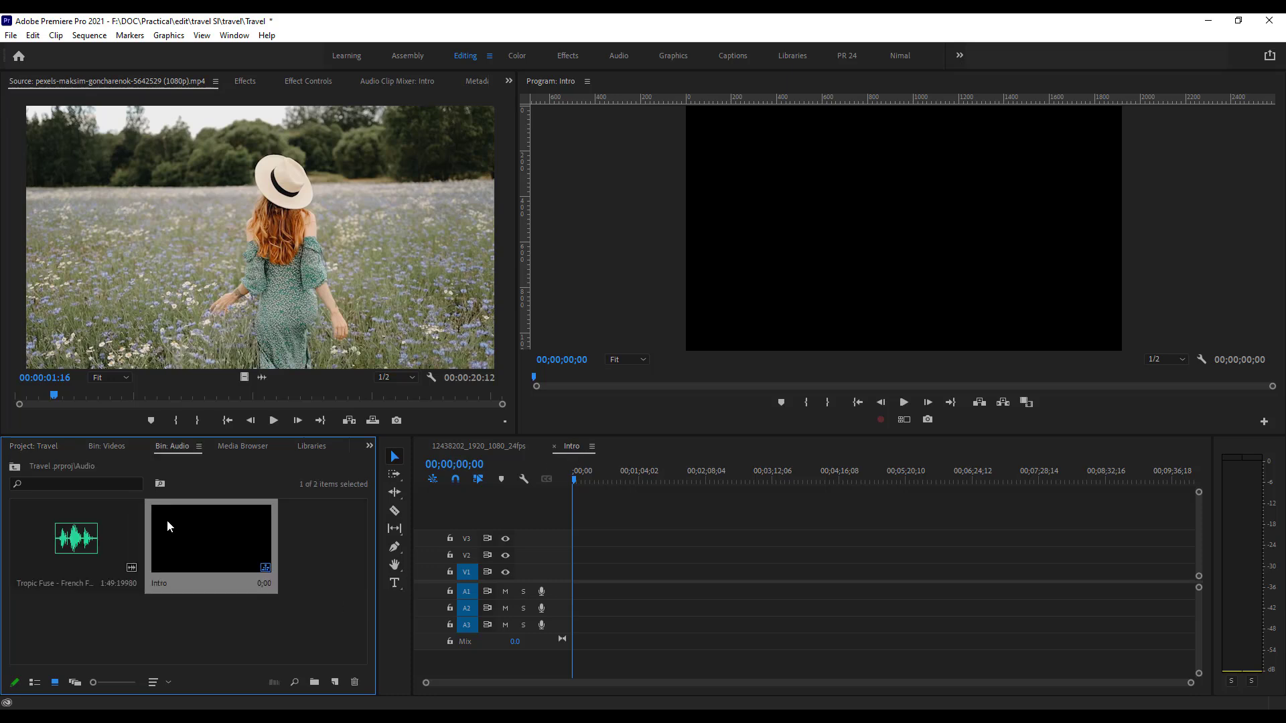
left_click(187, 623)
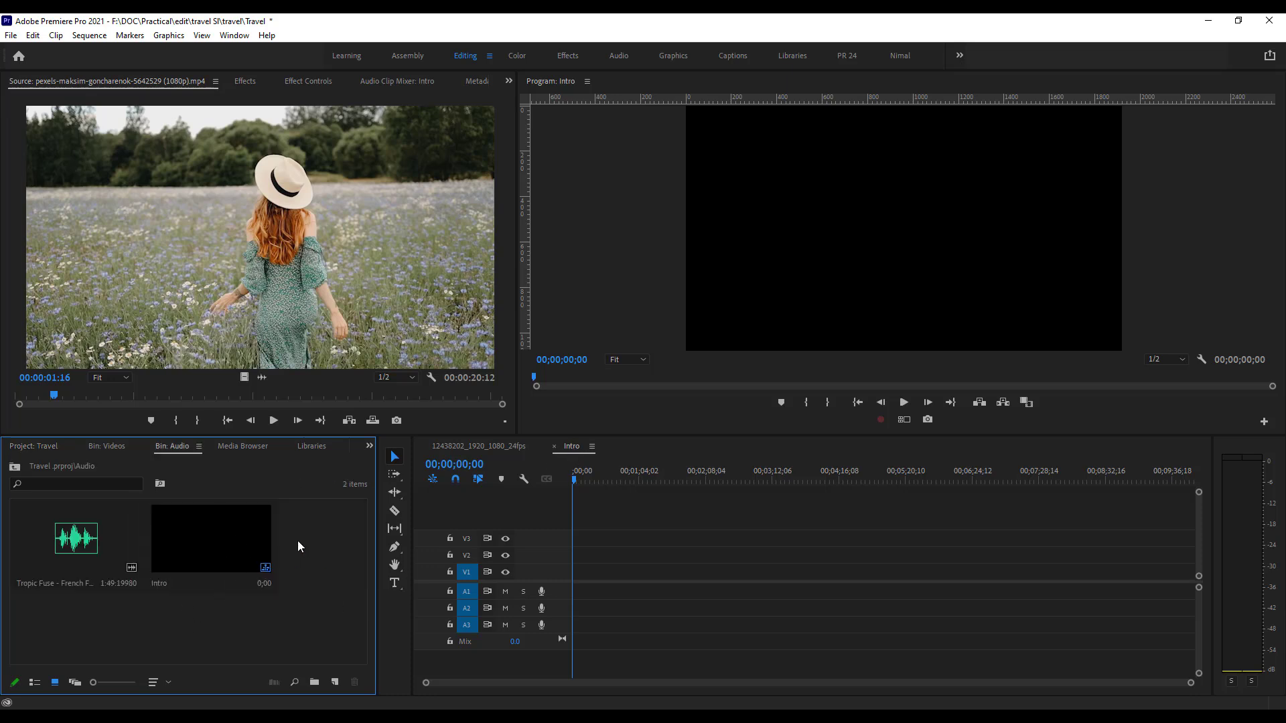
left_click_drag(234, 553, 197, 615)
left_click(280, 625)
left_click(179, 617)
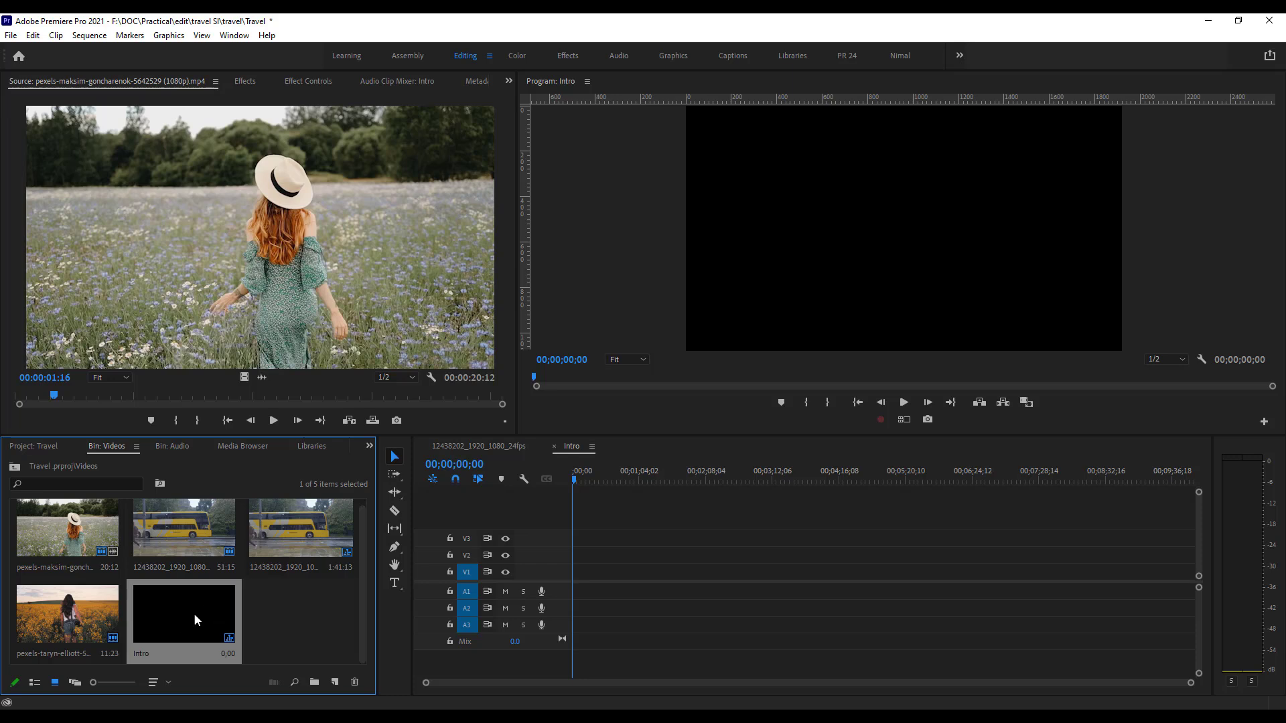
left_click(287, 620)
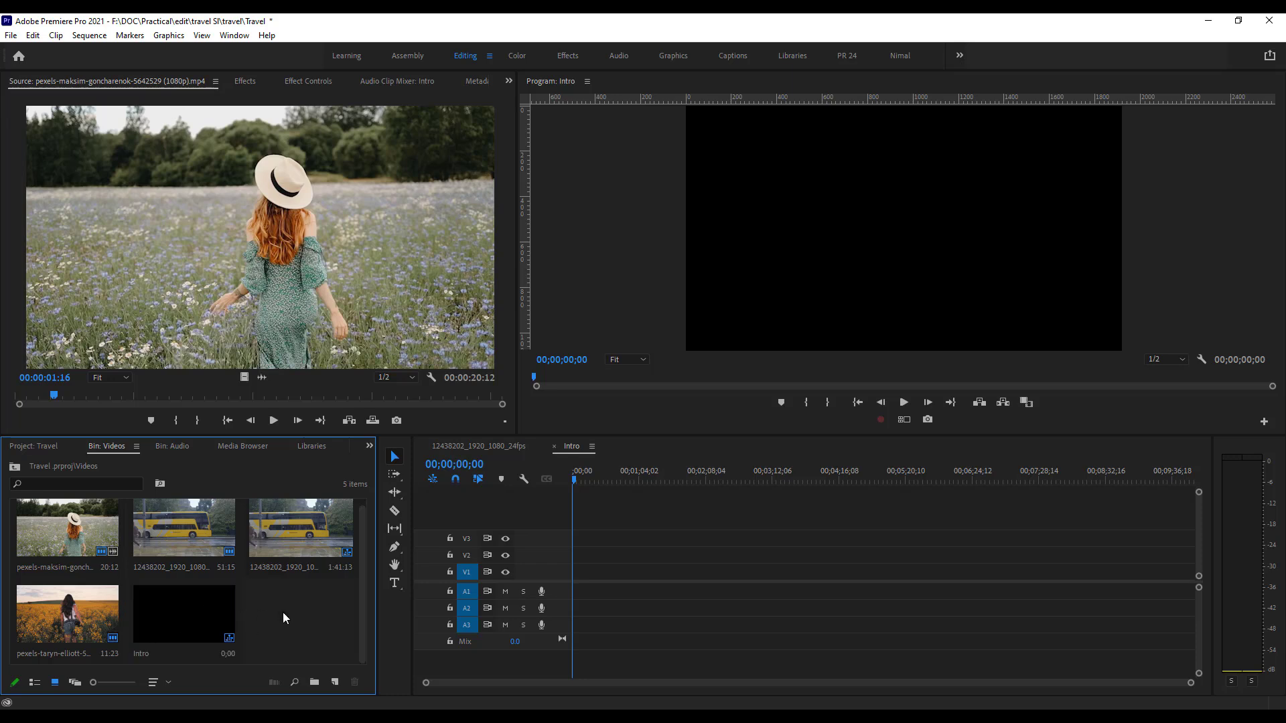
left_click(207, 617)
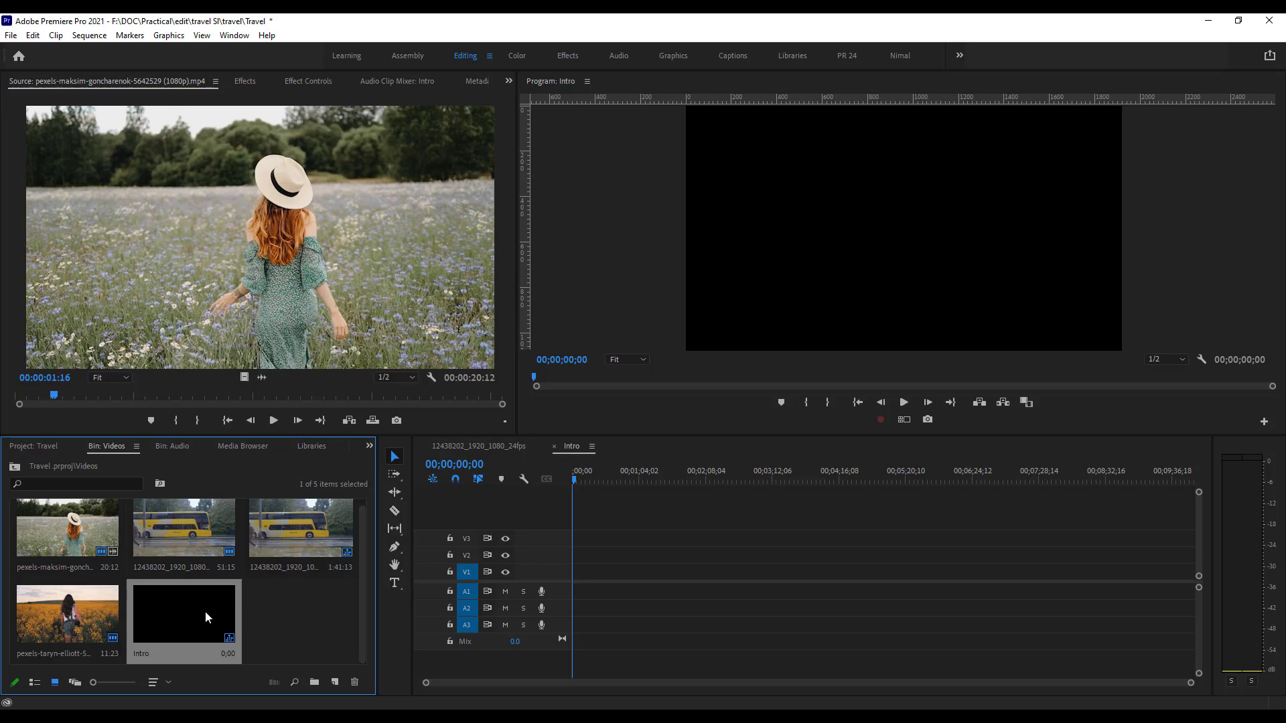
Place the flower-field clip at the start of the Intro sequence on V1 and A1, keeping the existing sequence settings.
left_click_drag(572, 475, 544, 485)
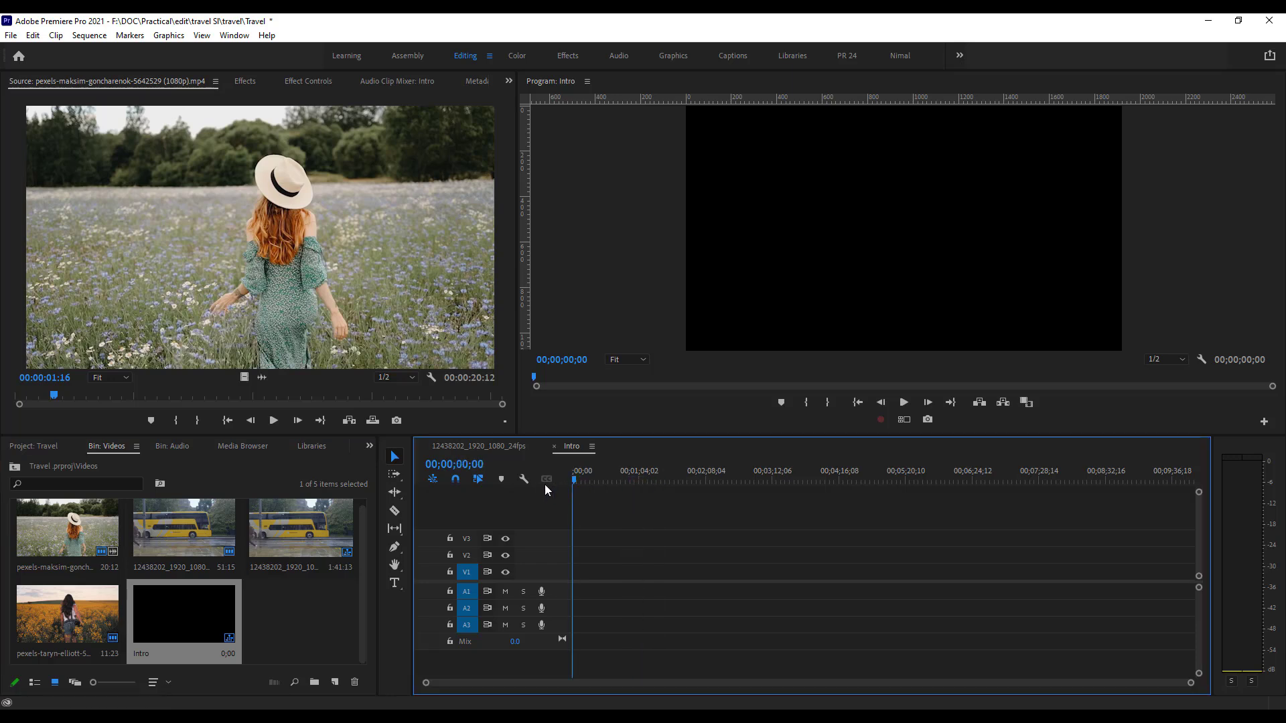
left_click(288, 645)
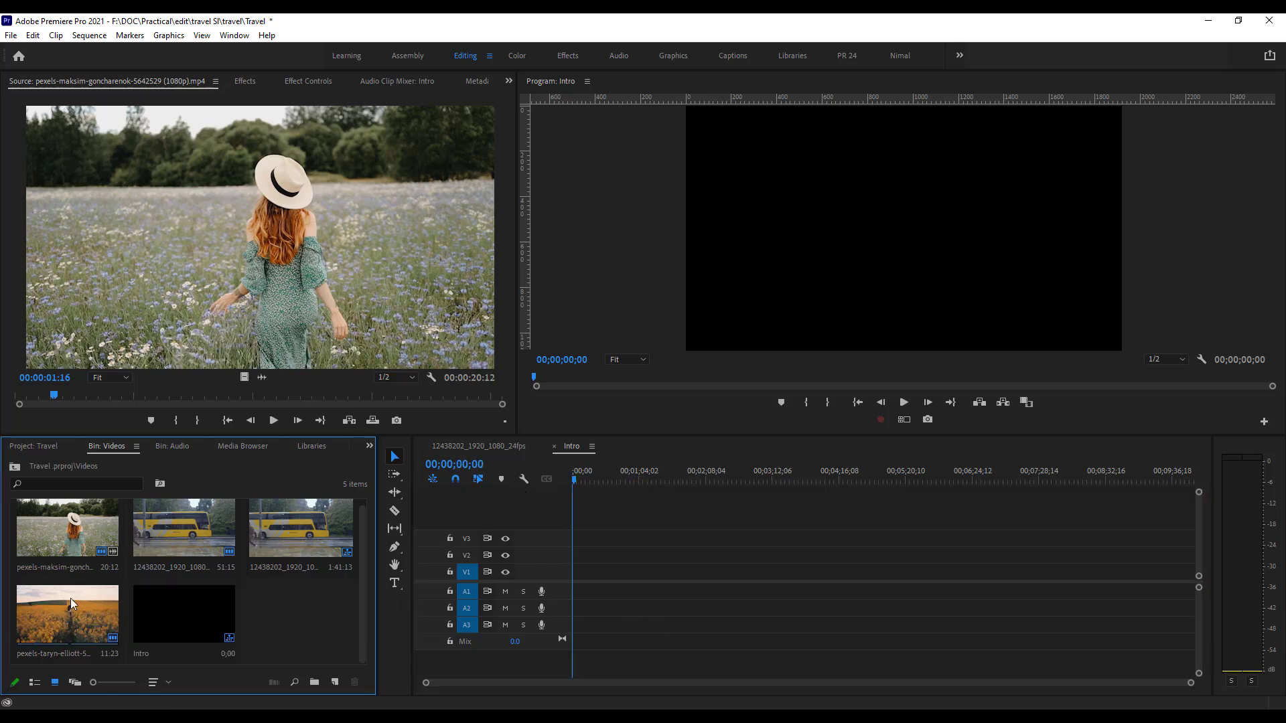
left_click(78, 530)
left_click_drag(541, 588, 574, 583)
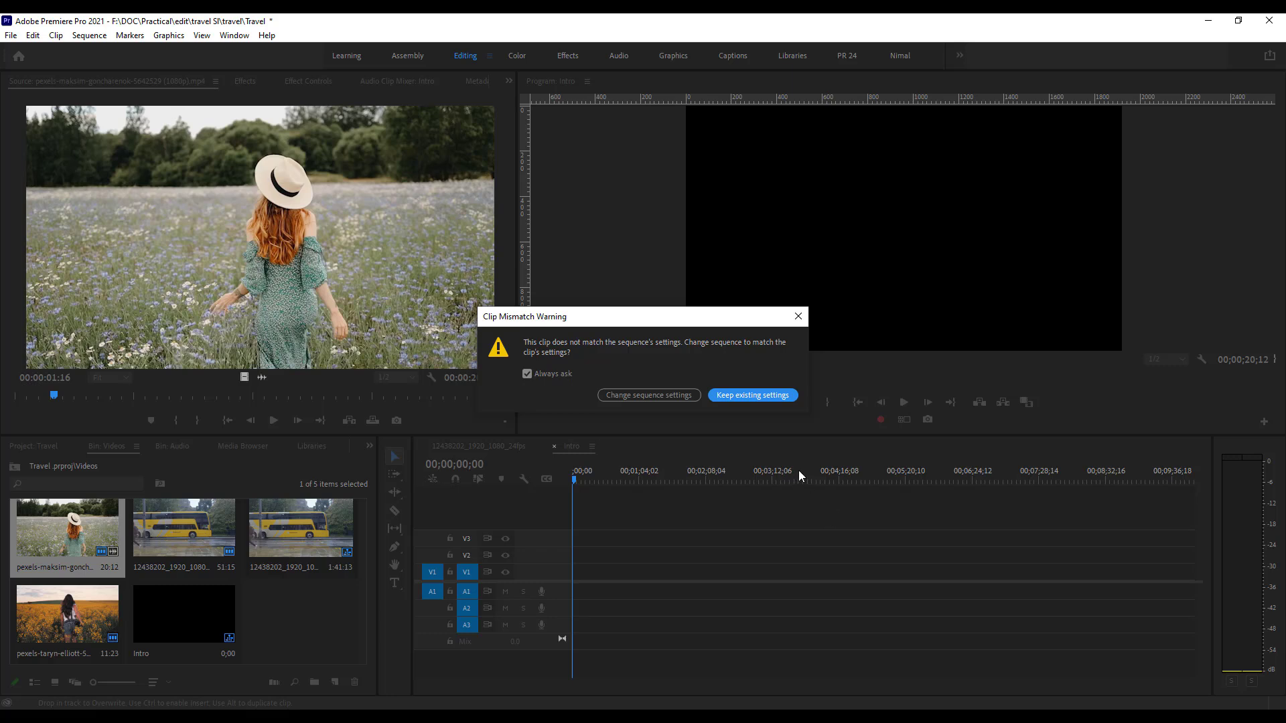
left_click(754, 396)
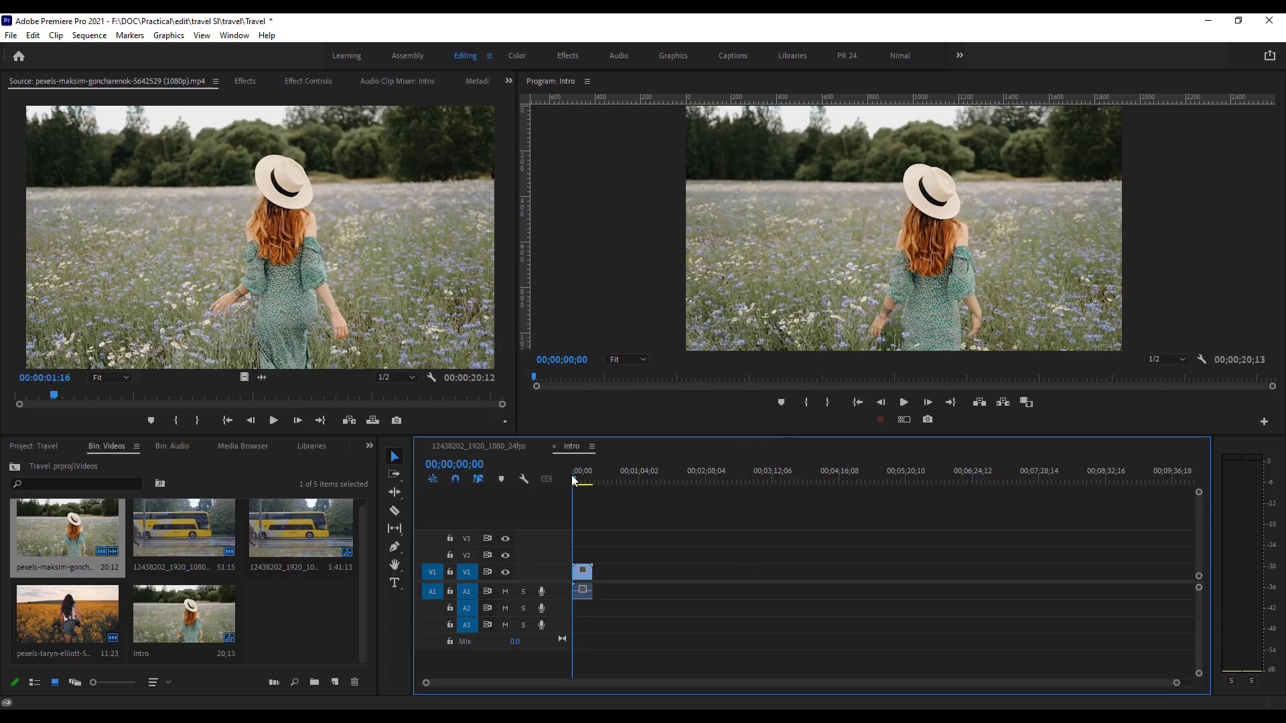
Scrub the Intro sequence to 00;00;06;13 and zoom the timeline in on the flower-field clip.
mouse_move(574, 480)
left_mouse_down()
mouse_move(618, 485)
mouse_move(580, 485)
left_mouse_up()
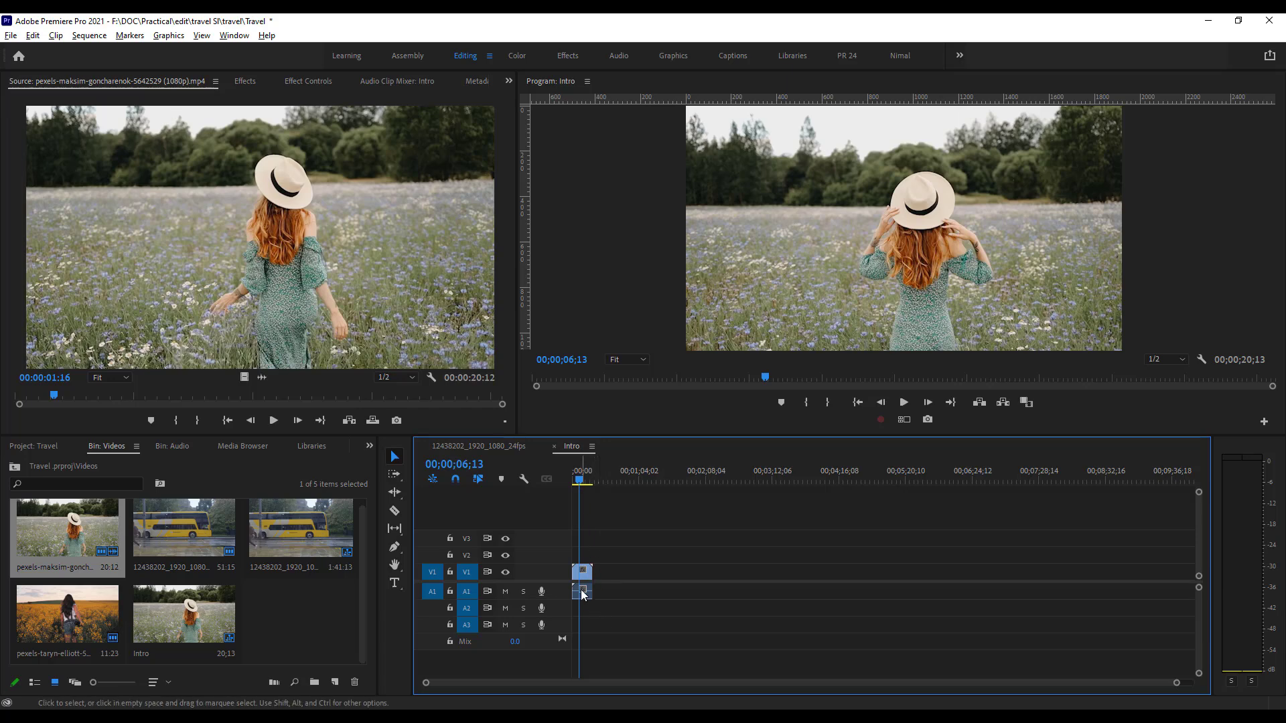
key("equal")
scroll(581, 589, "up", 2)
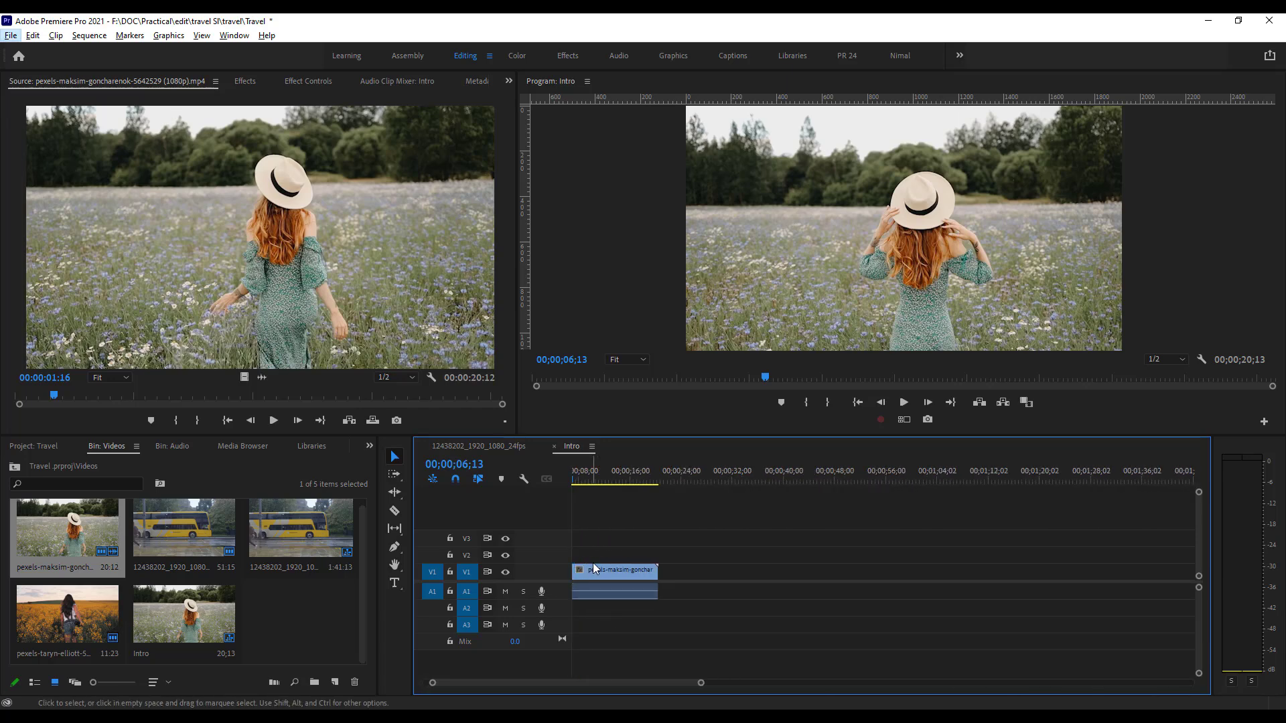
Add the yellow-field clip to V1 directly after the flower-field clip and scrub the Intro sequence to 00;00;26;17.
left_click(285, 606)
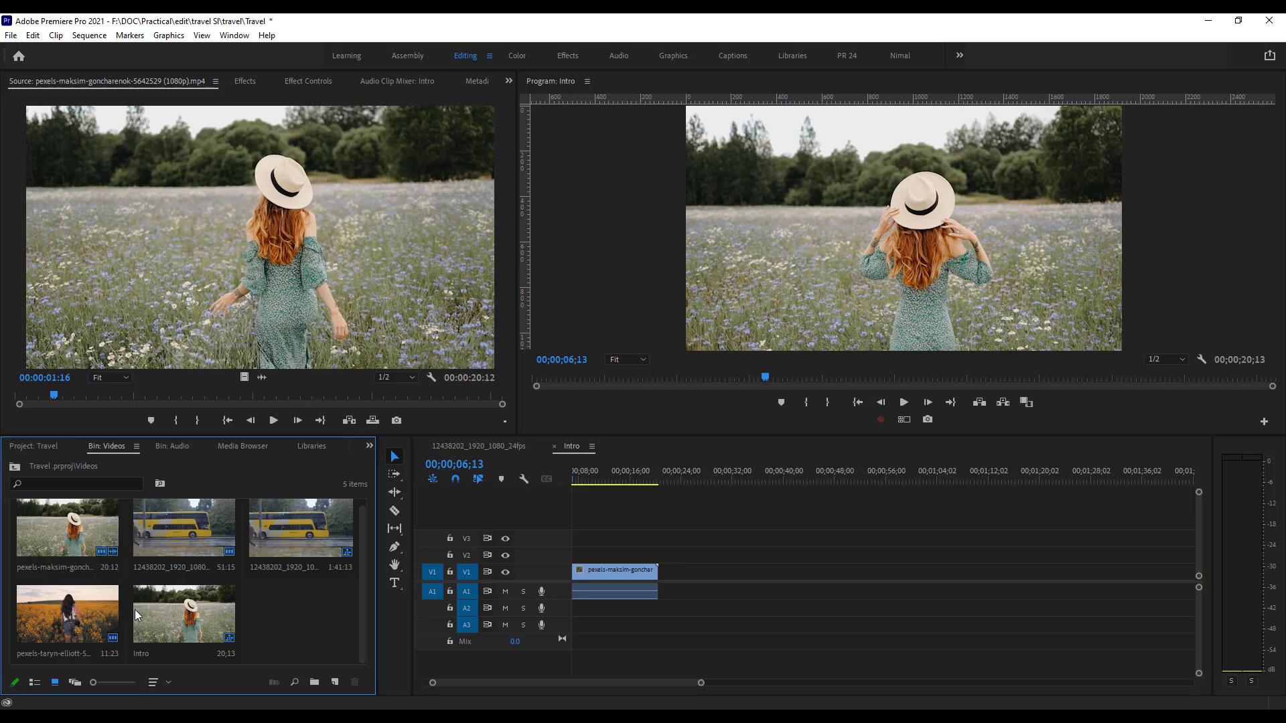
left_click(71, 620)
left_click_drag(71, 620, 665, 584)
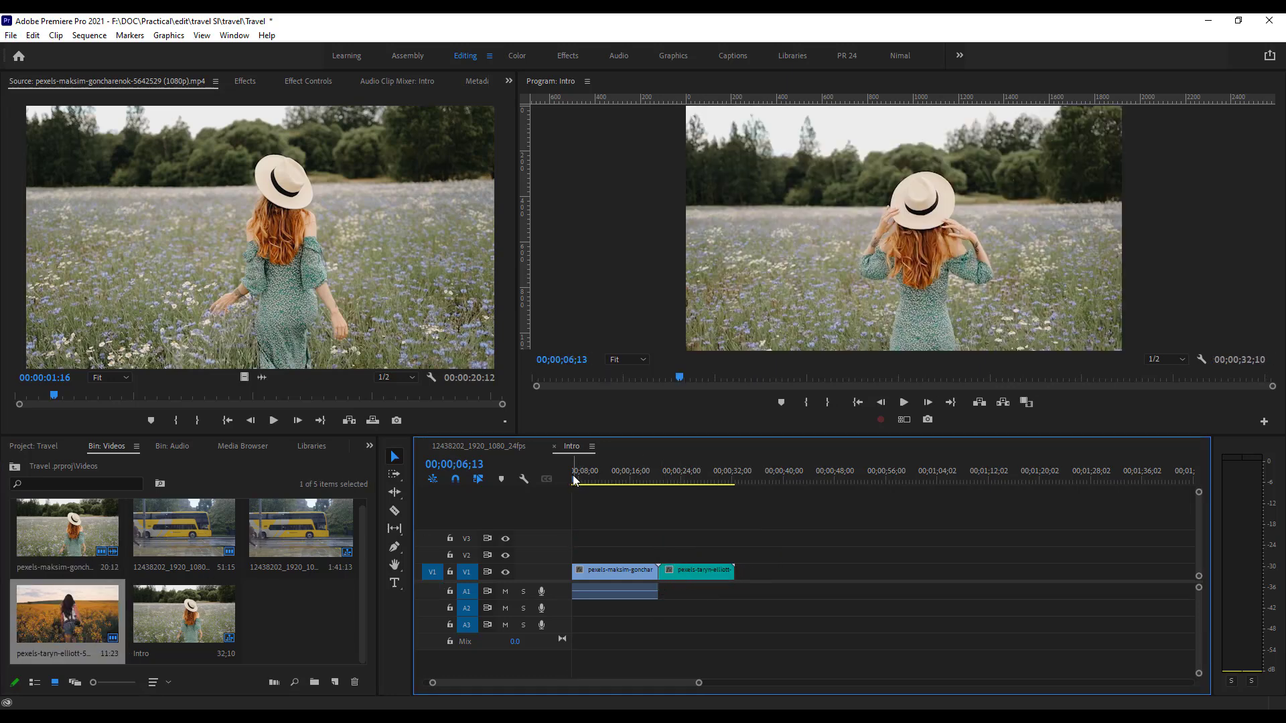
left_click_drag(573, 477, 698, 484)
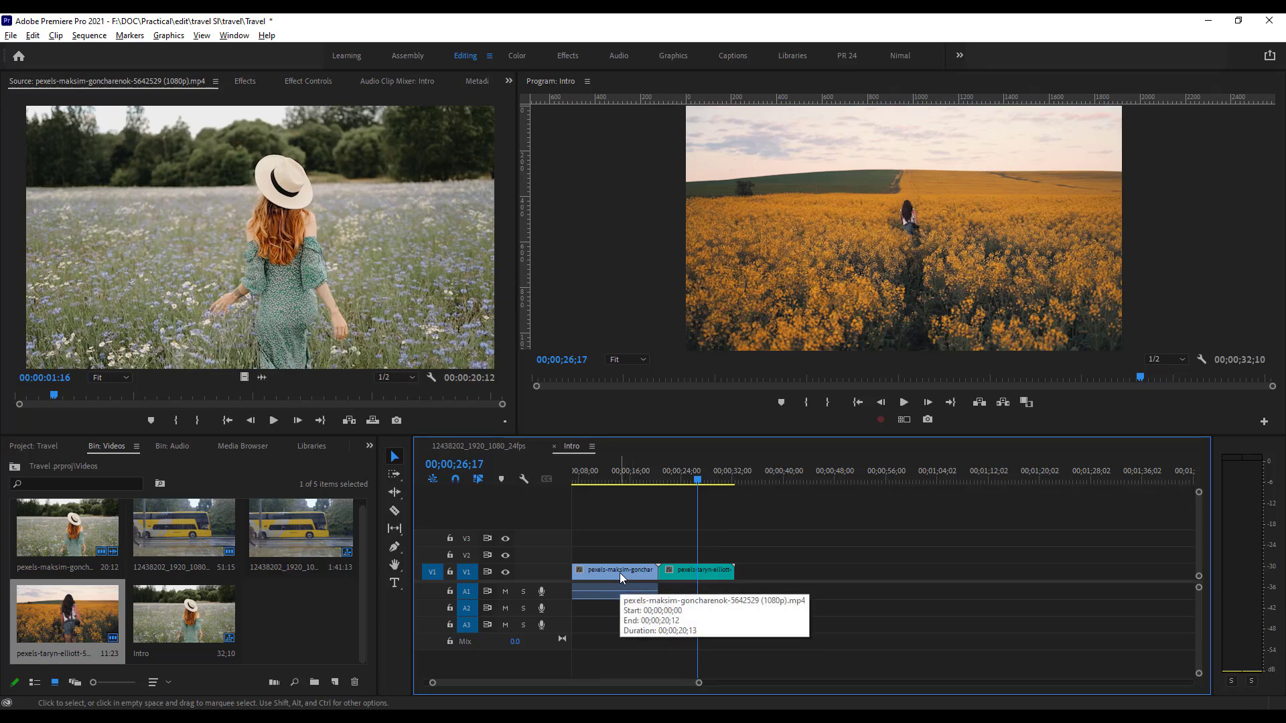
Zoom the Intro timeline in and out to inspect the two clips at different time scales.
scroll(620, 570, "up", 6)
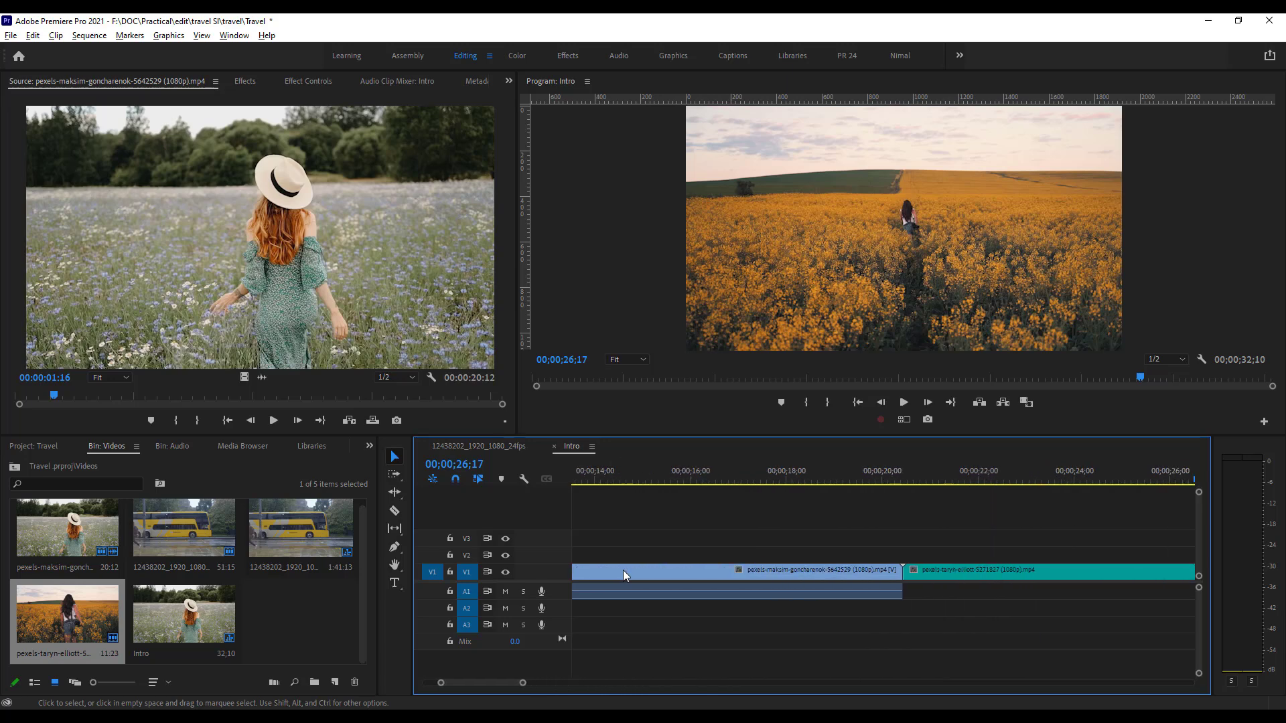
scroll(623, 570, "up", 4)
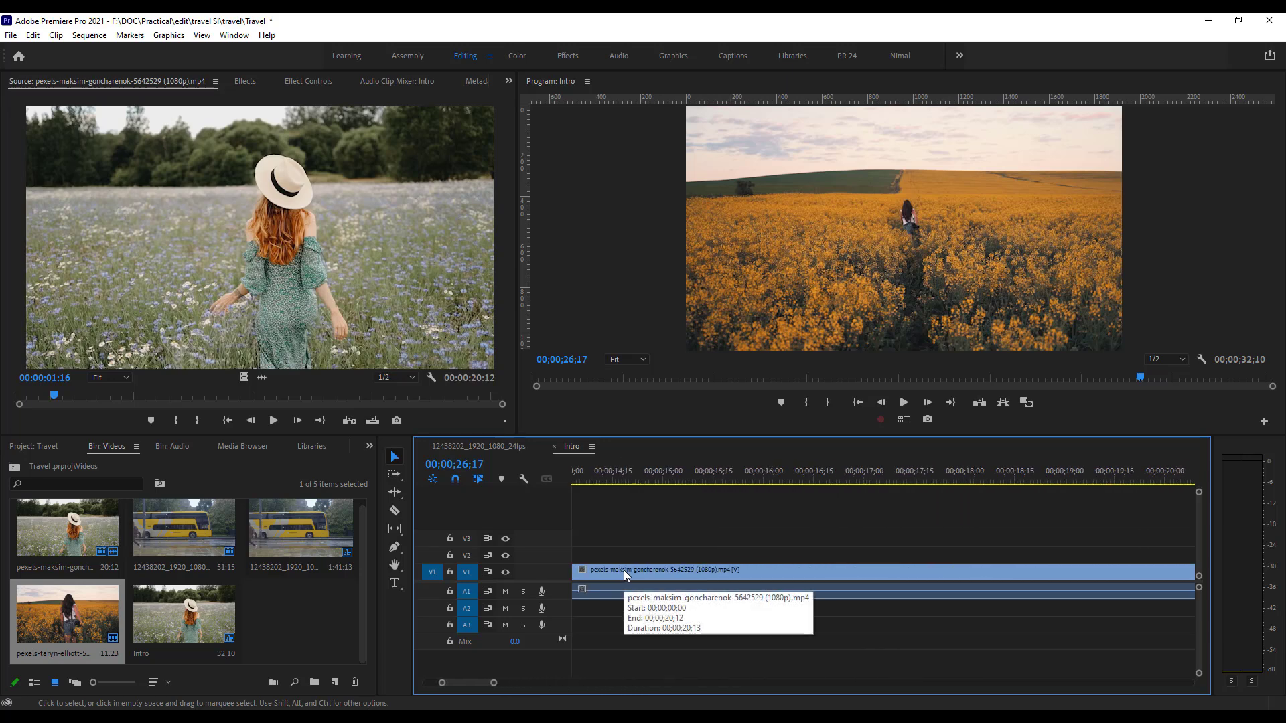
scroll(625, 570, "down", 4)
key("alt")
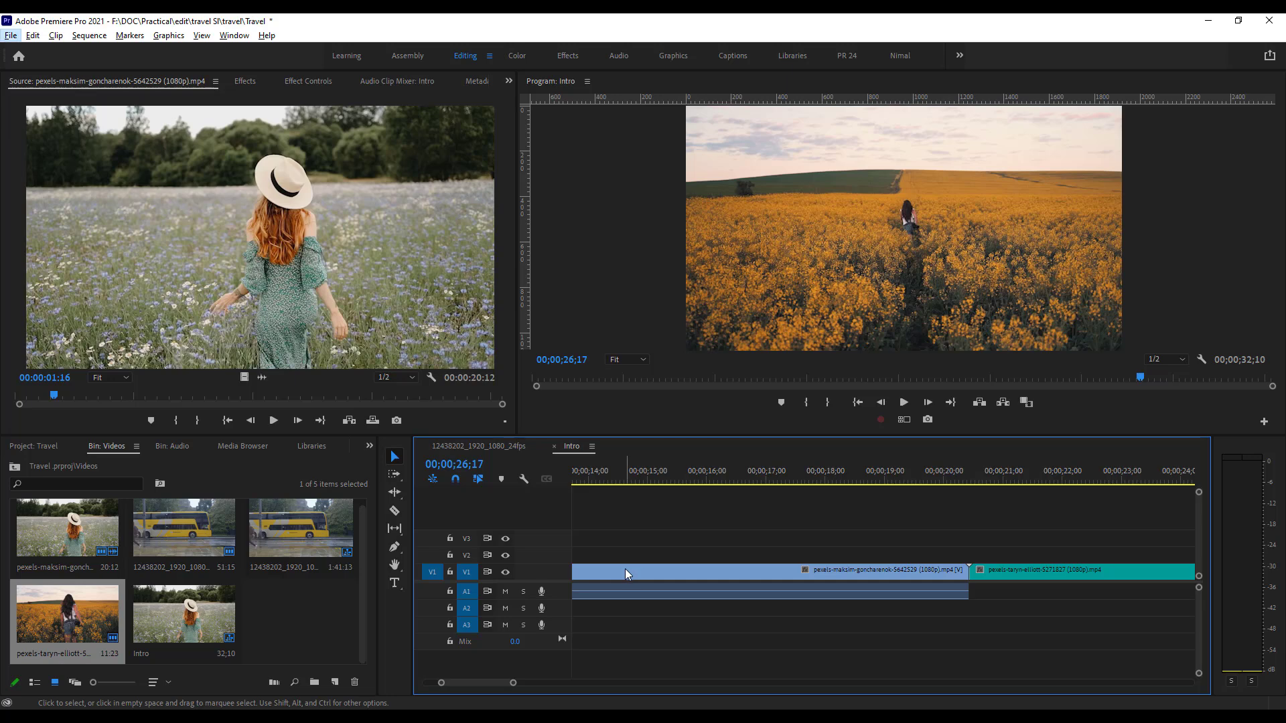
key("alt")
scroll(627, 563, "down", 4)
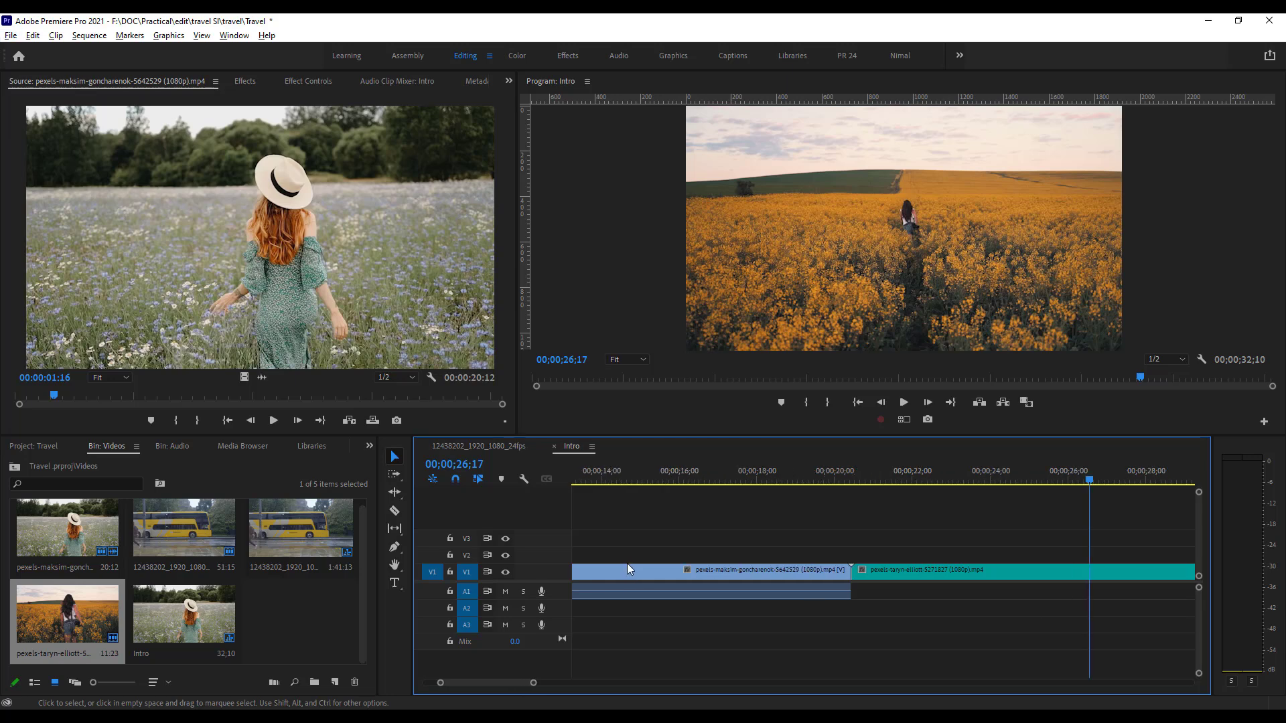
scroll(627, 564, "down", 6)
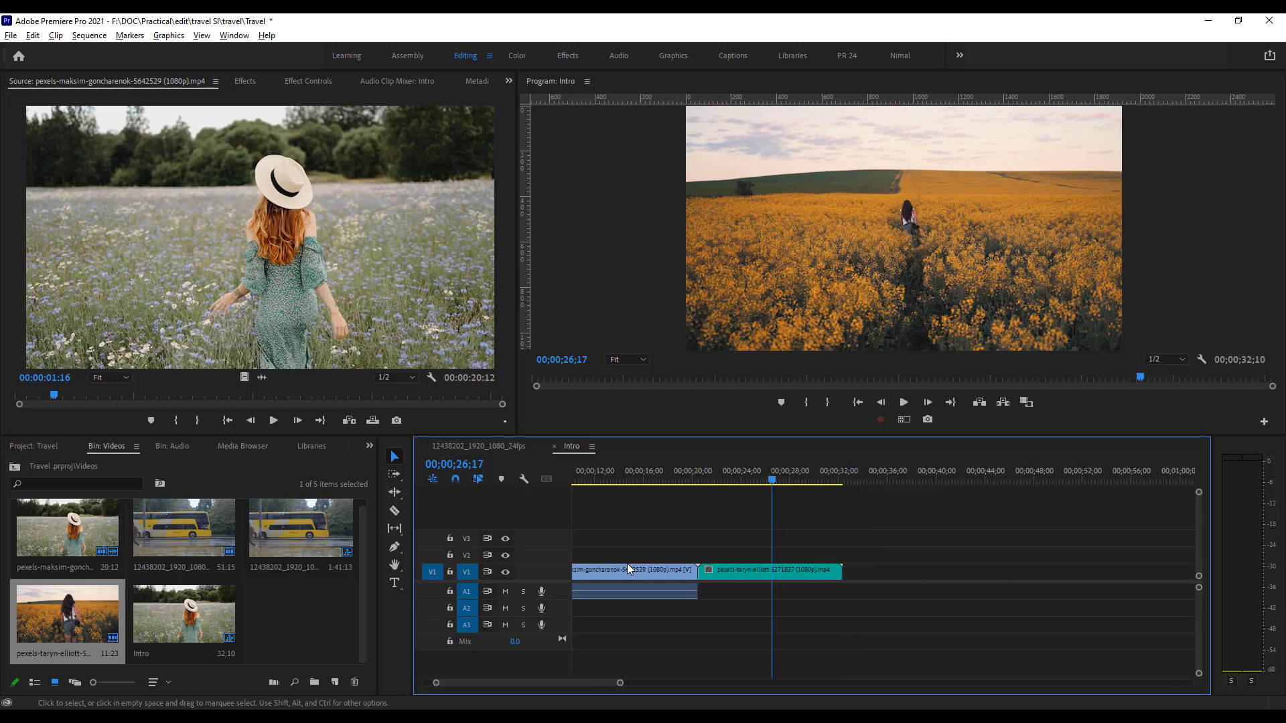
scroll(629, 568, "down", 5)
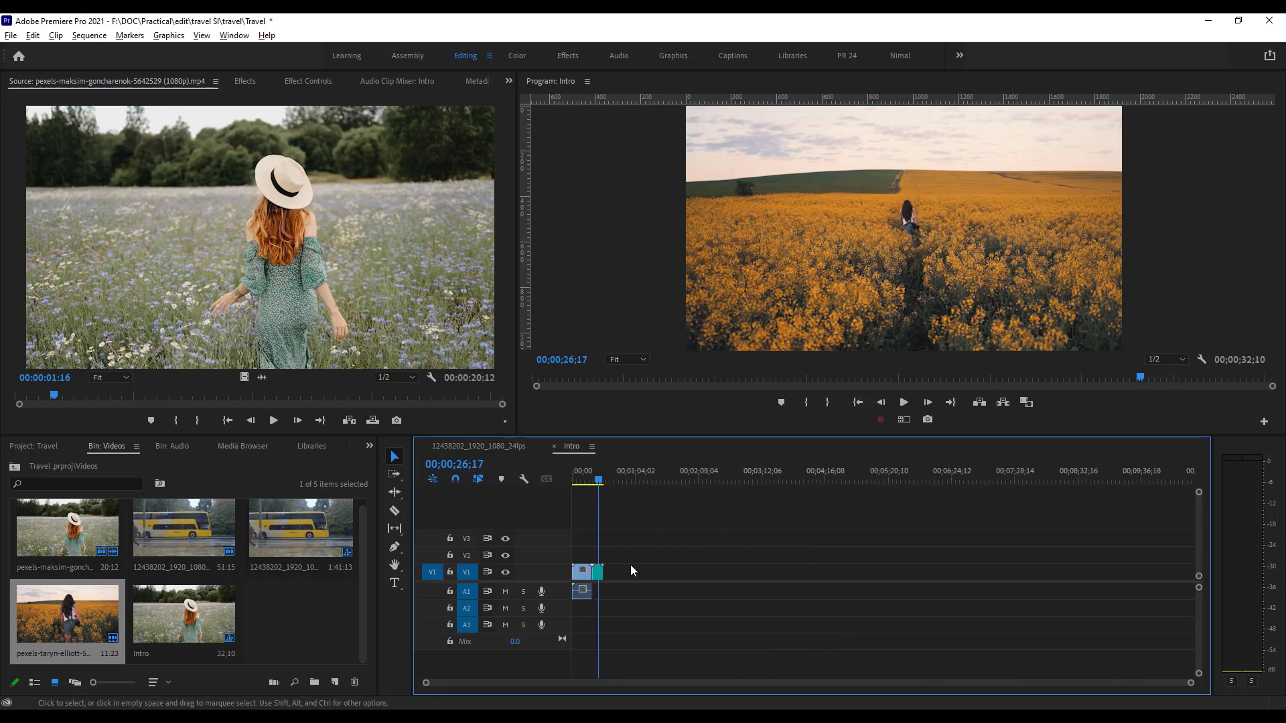
scroll(578, 572, "up", 8)
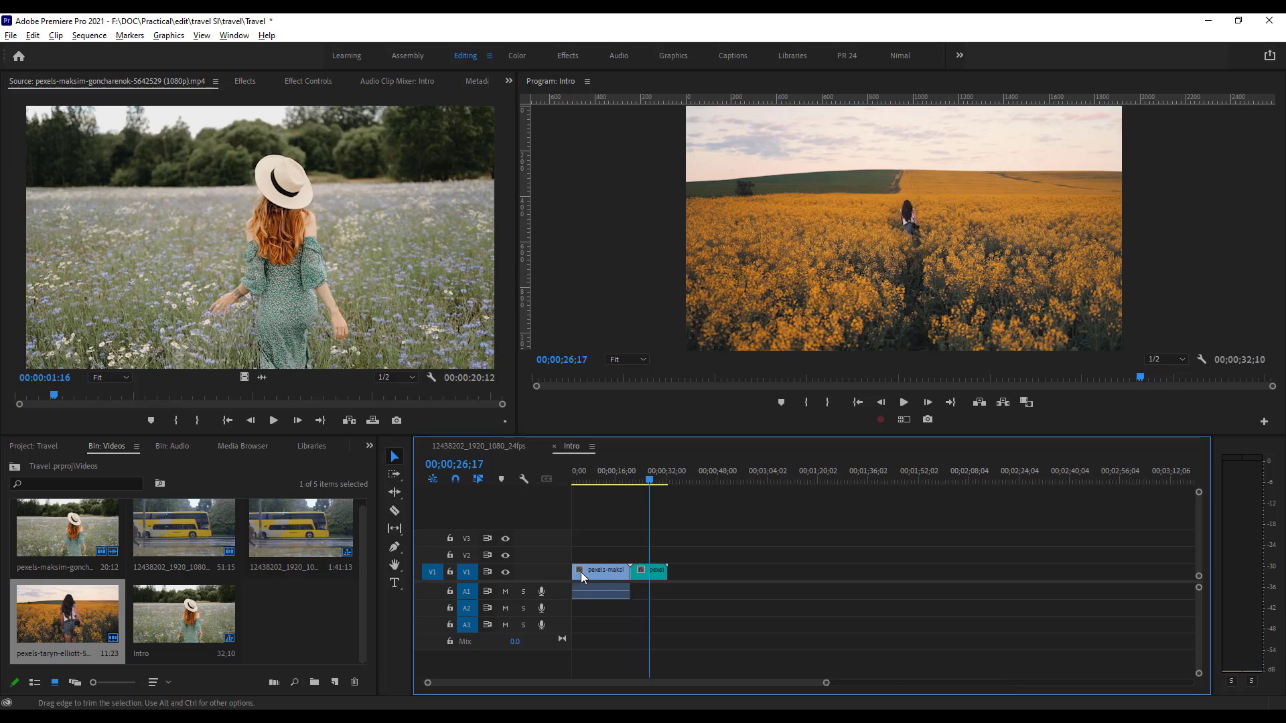
scroll(588, 574, "up", 4)
scroll(589, 573, "down", 4)
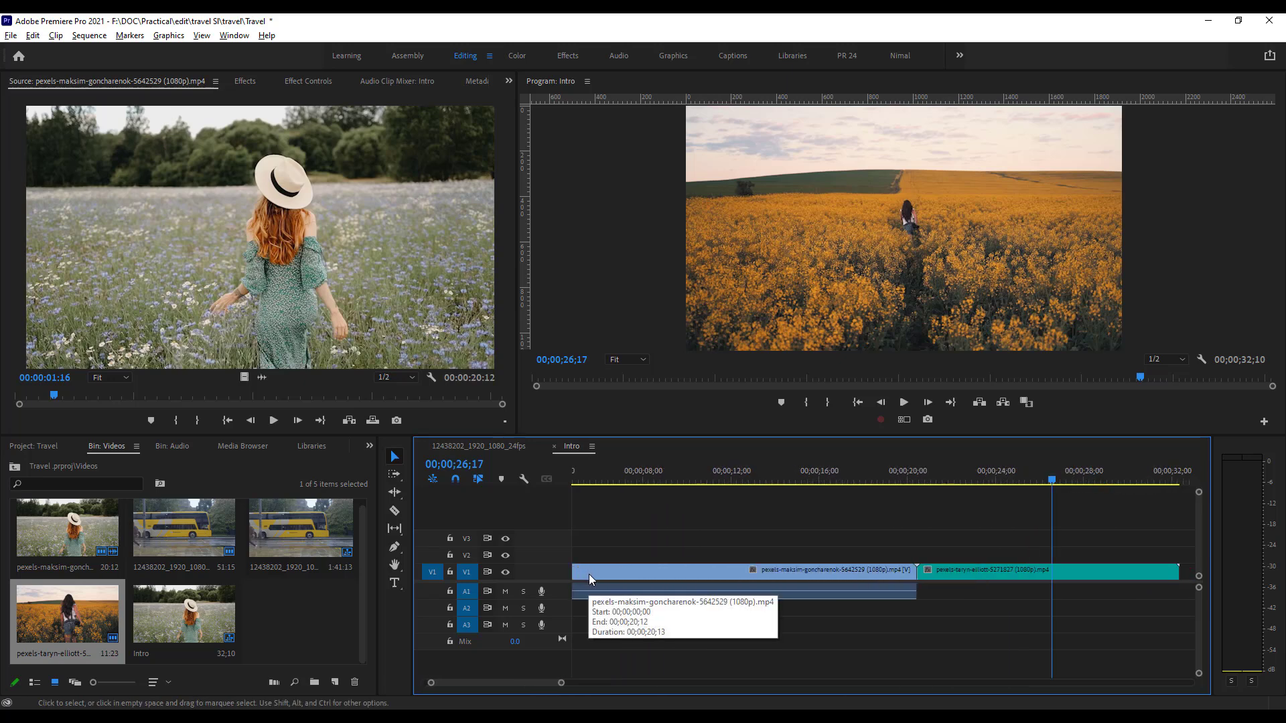
scroll(589, 573, "up", 2)
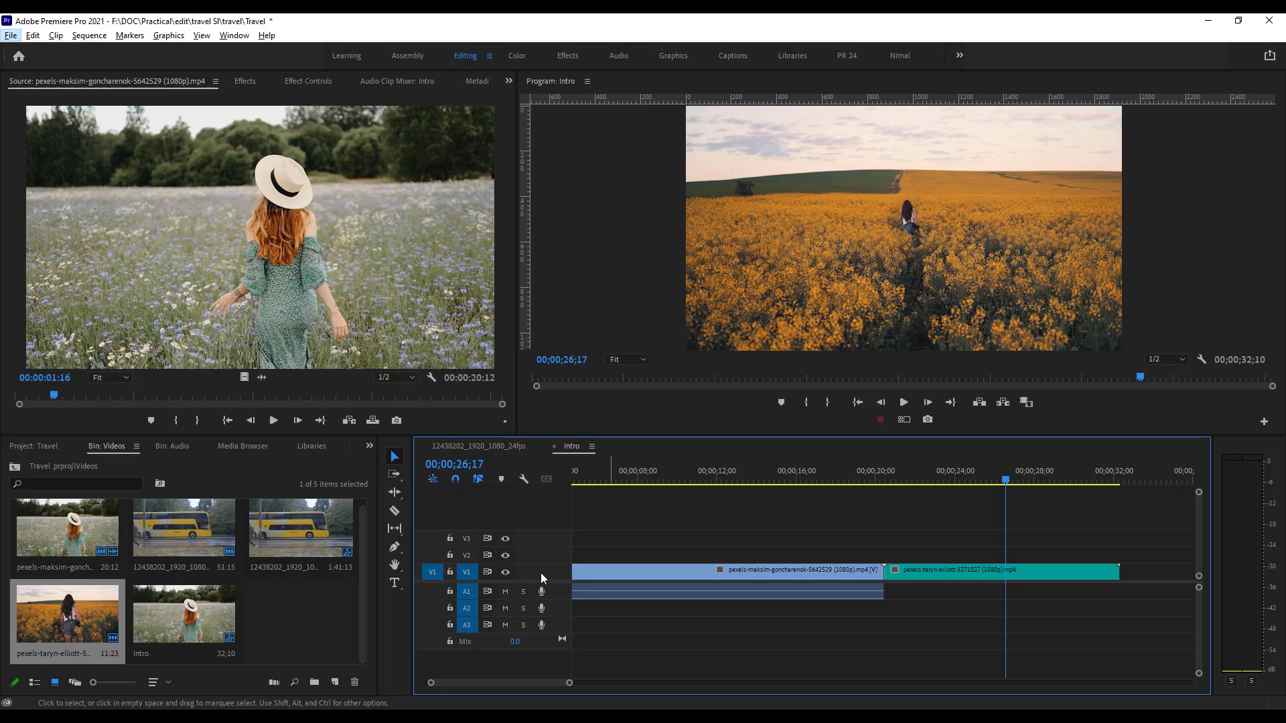
Try out a taller V1 track that shows the clip thumbnails, and collapse it back to its compact height.
scroll(541, 573, "down", 1)
scroll(541, 573, "up", 1)
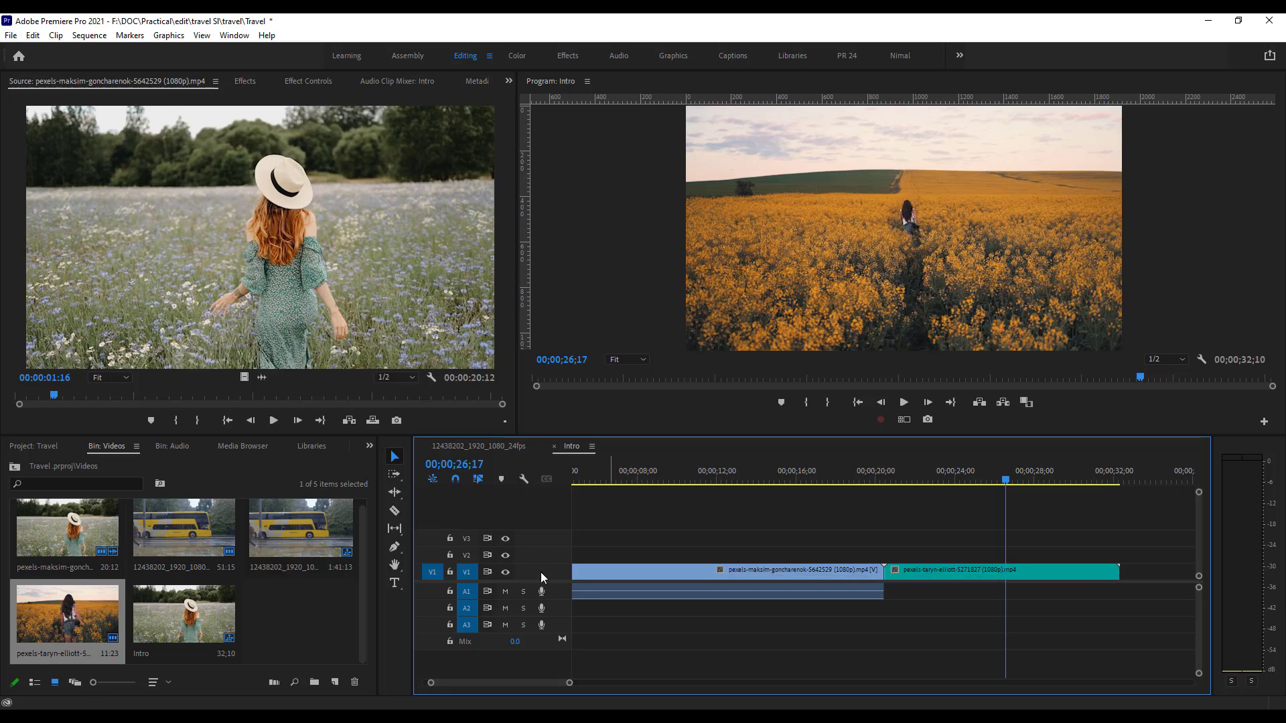
scroll(541, 572, "up", 2)
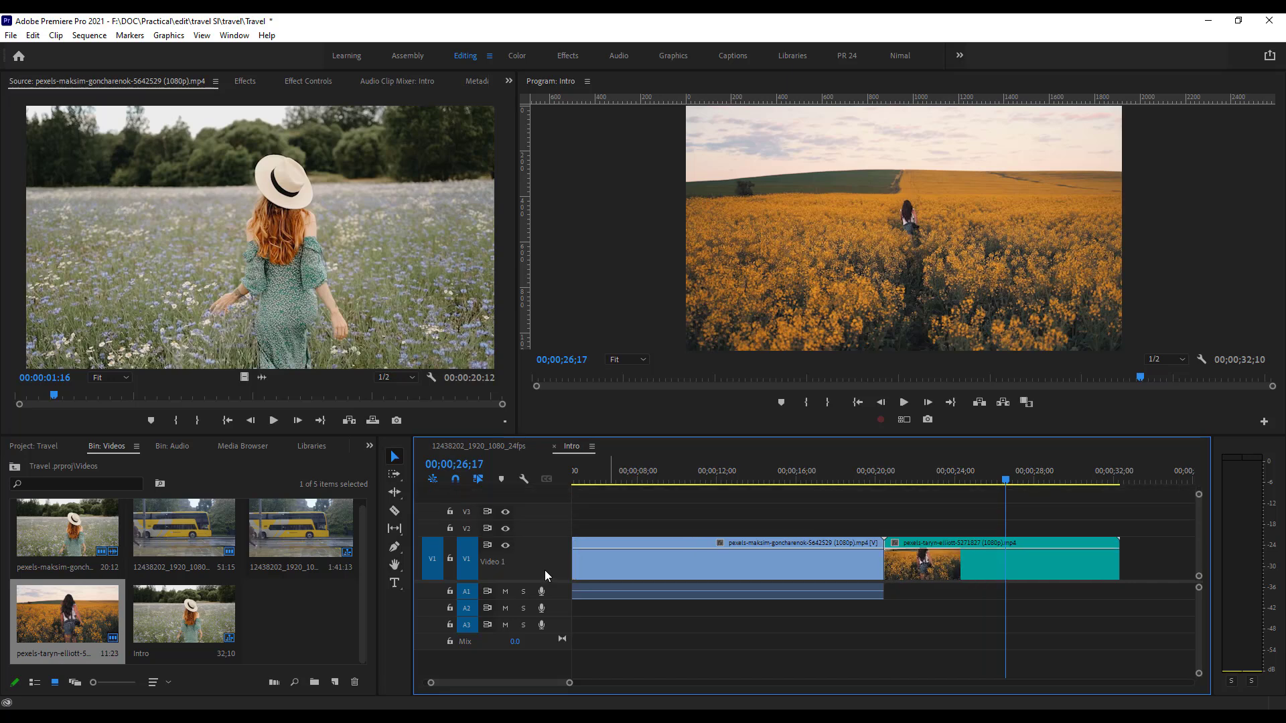
scroll(545, 569, "up", 2)
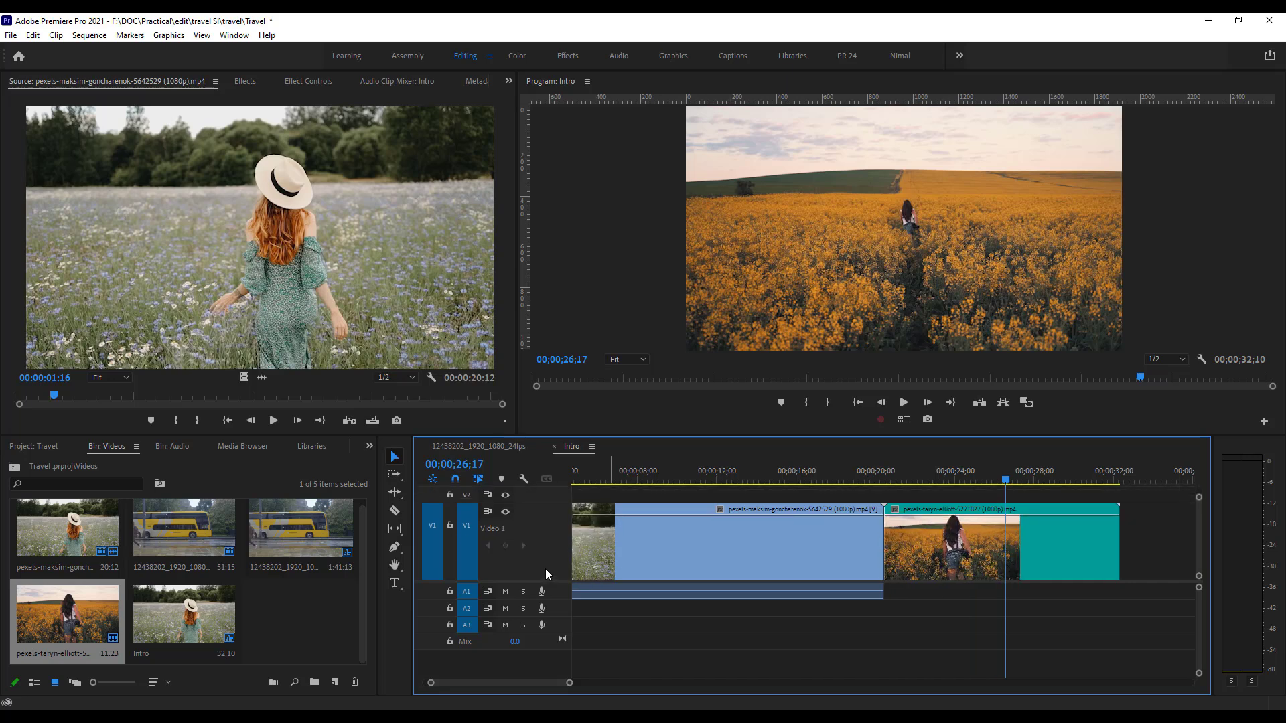
scroll(545, 568, "down", 2)
scroll(546, 569, "up", 1)
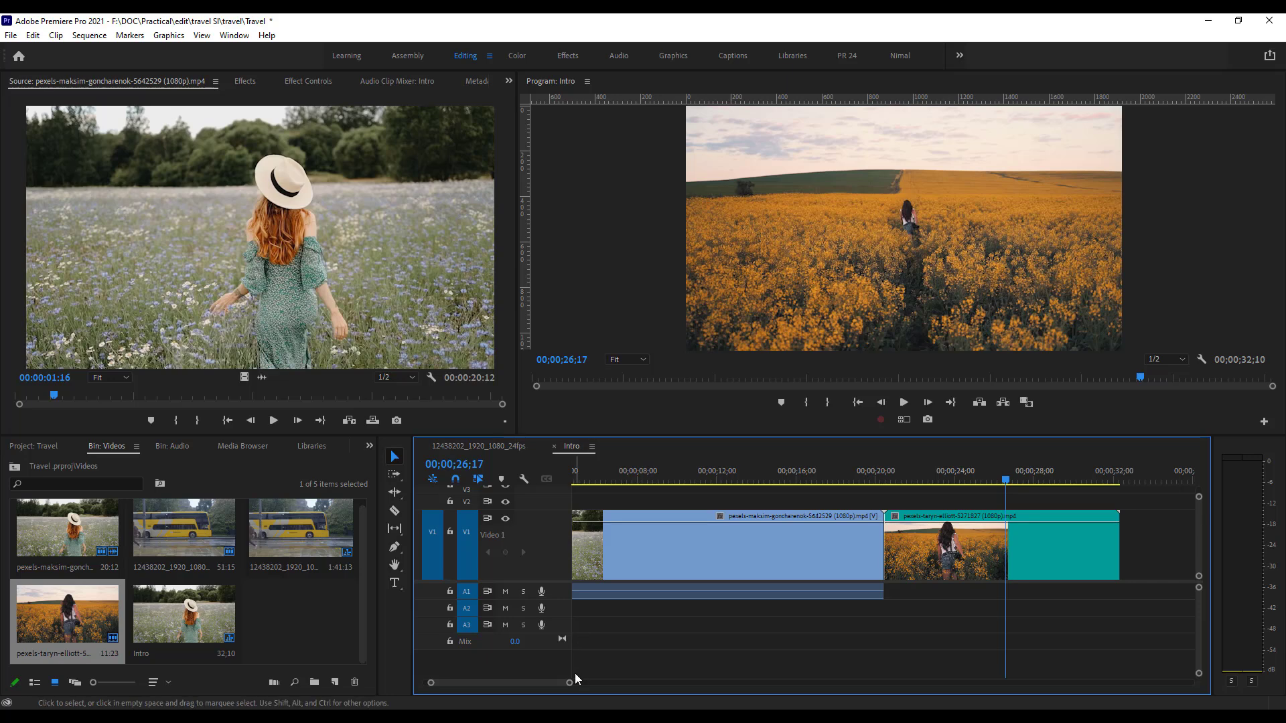
scroll(616, 577, "up", 2)
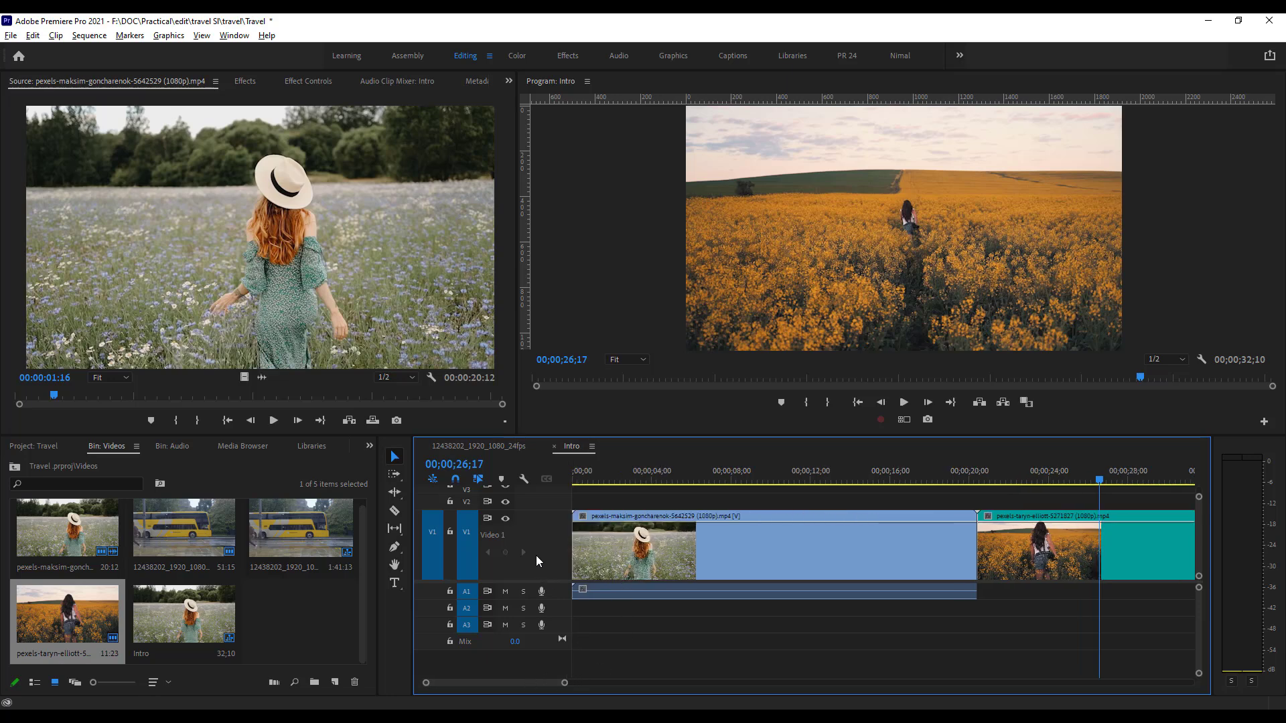
scroll(535, 556, "up", 1)
scroll(536, 556, "down", 1)
key("alt")
scroll(540, 546, "down", 2)
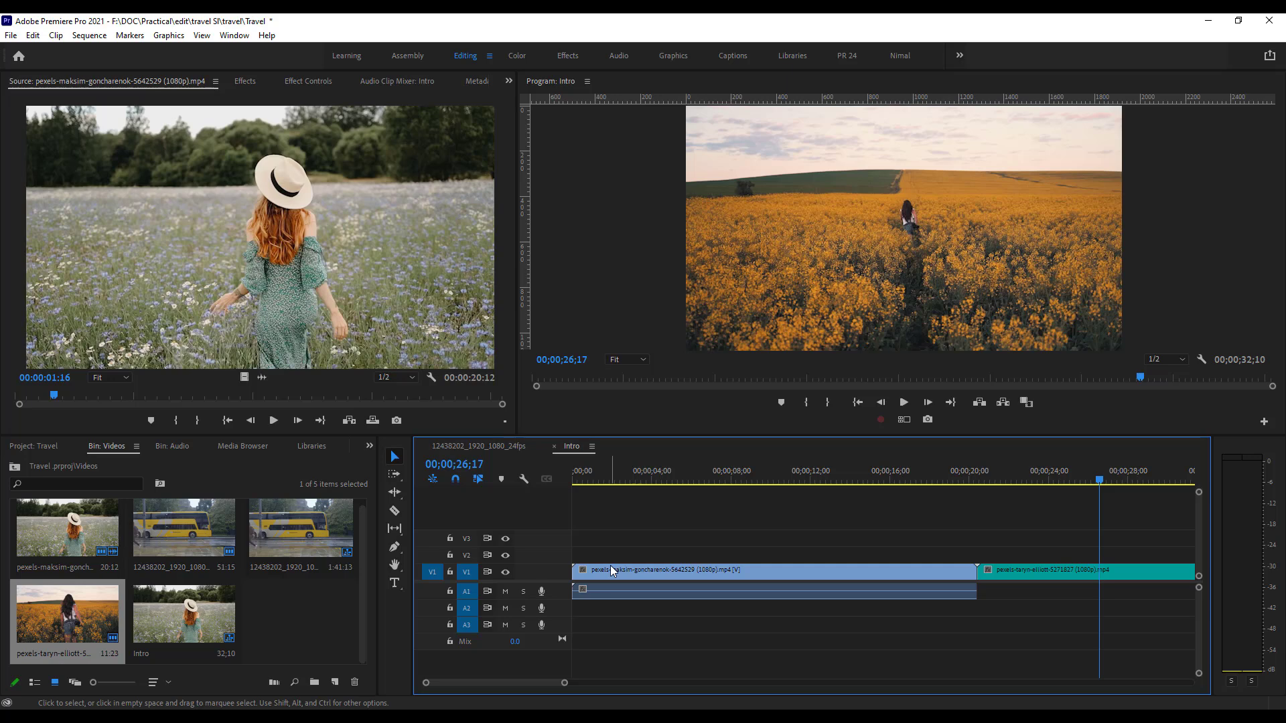
Look along the Intro timeline from the flower-field clip to the end of the yellow-field clip and back.
mouse_move(609, 569)
scroll(669, 576, "down", 5)
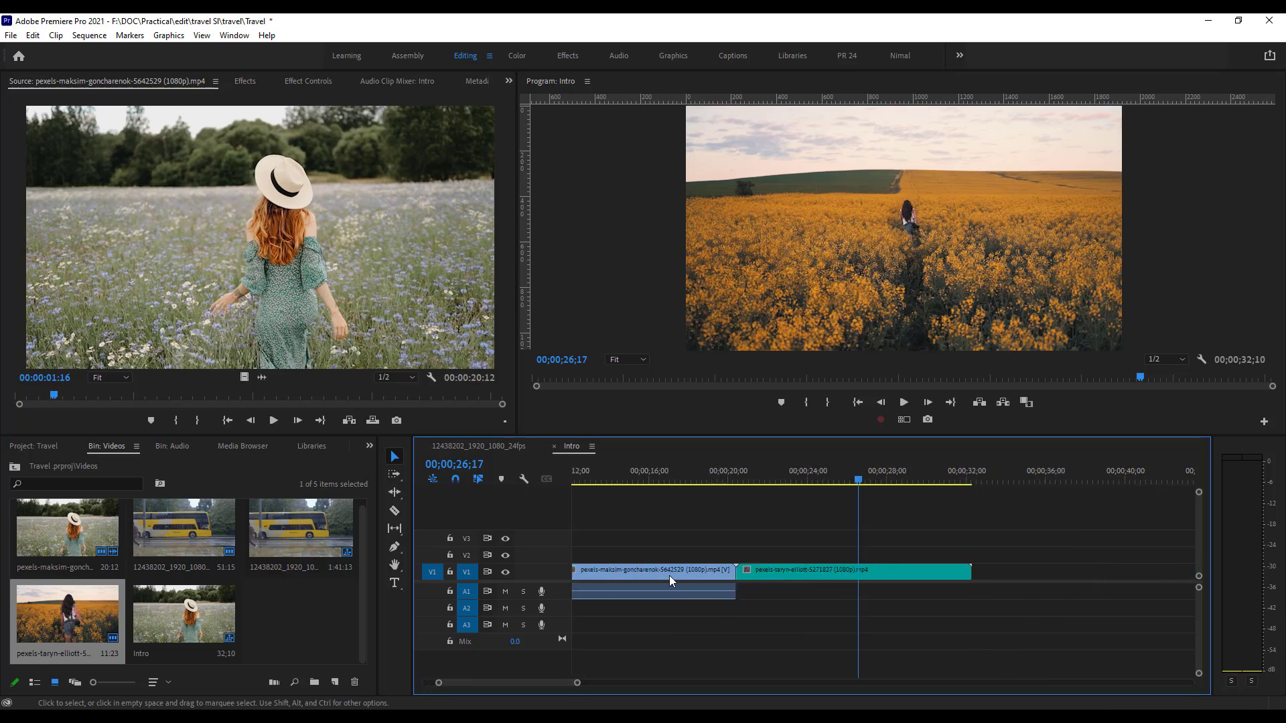
scroll(673, 573, "up", 5)
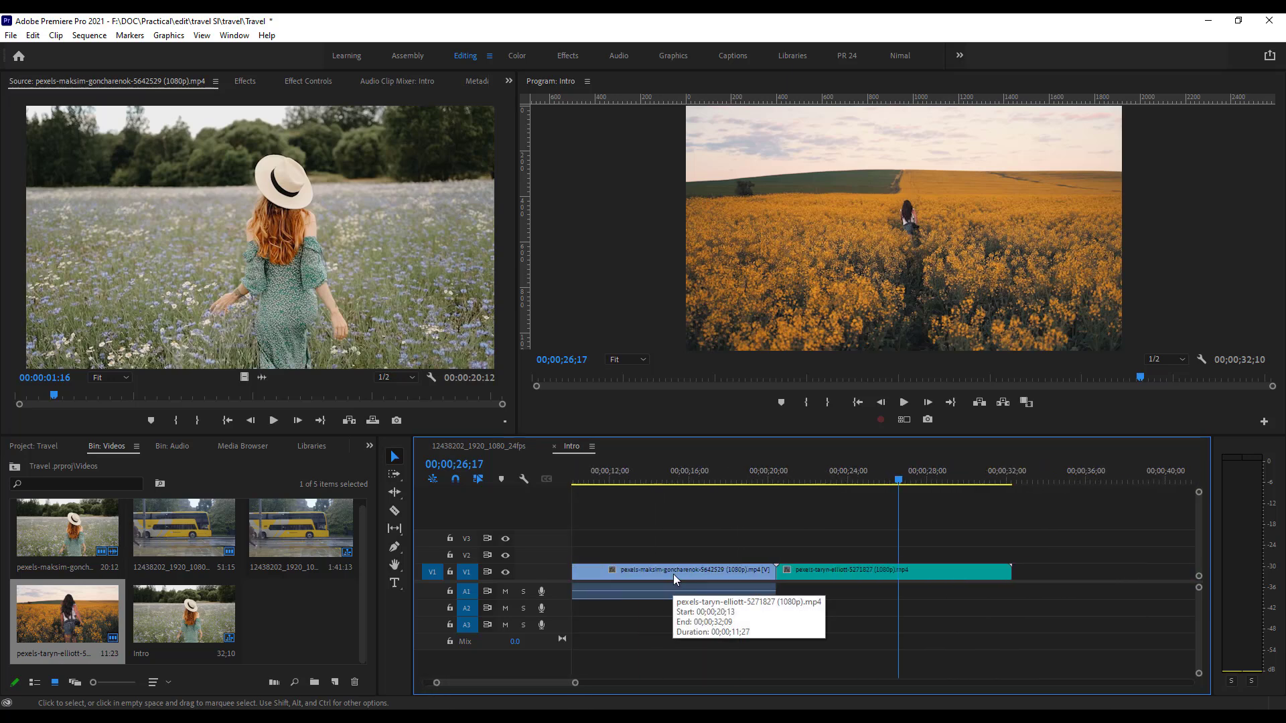
scroll(673, 573, "down", 2)
scroll(675, 573, "down", 2)
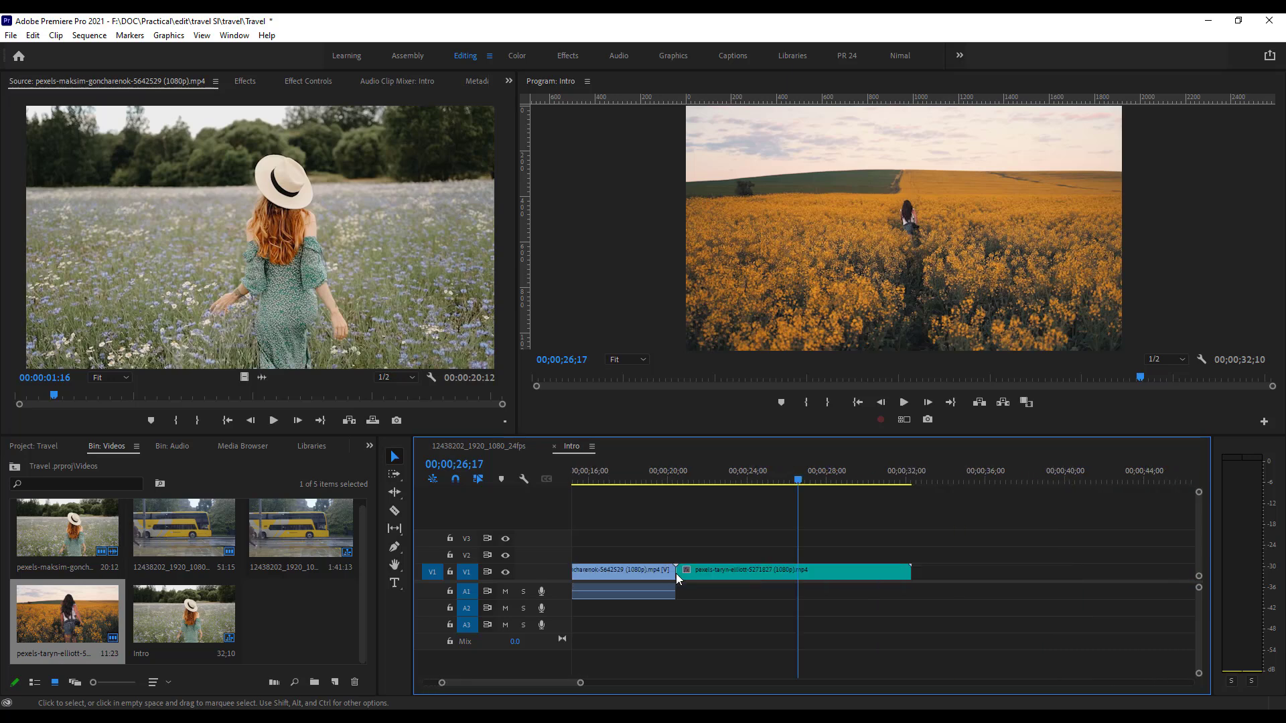
scroll(677, 574, "up", 4)
mouse_move(677, 573)
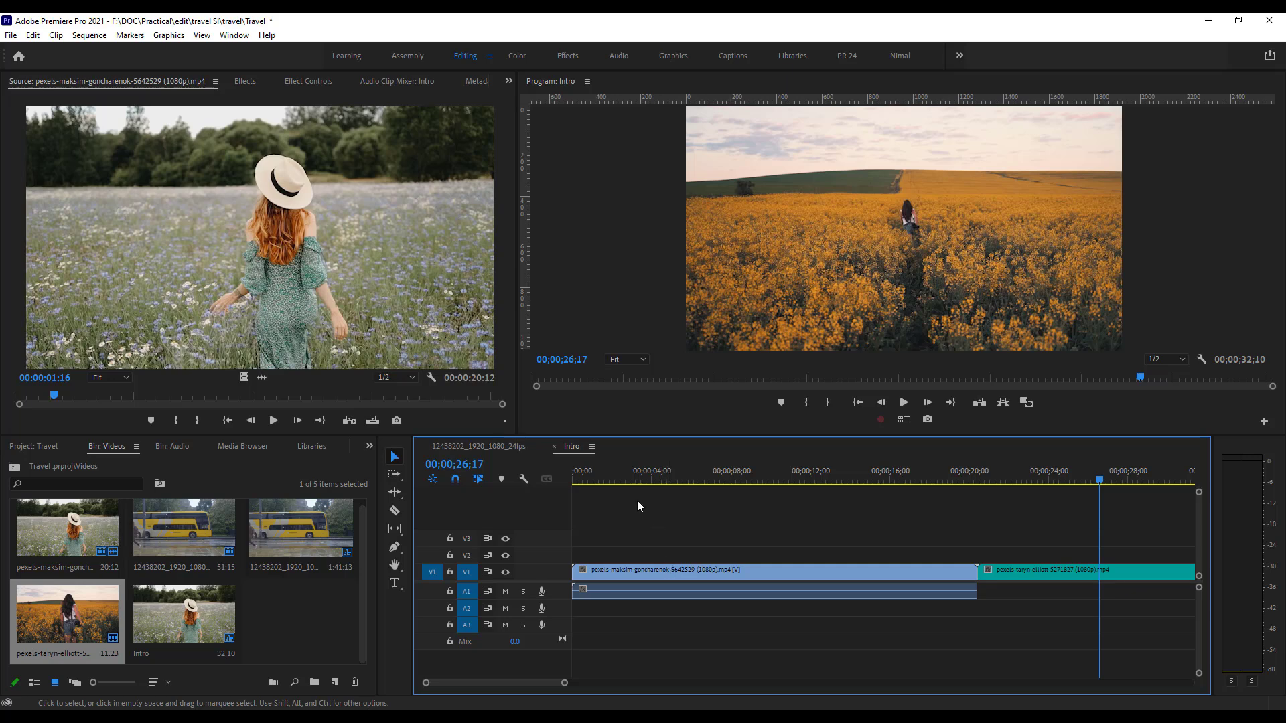
Split the flower-field clip with its audio at 00;00;15;09.
left_click_drag(609, 475, 879, 500)
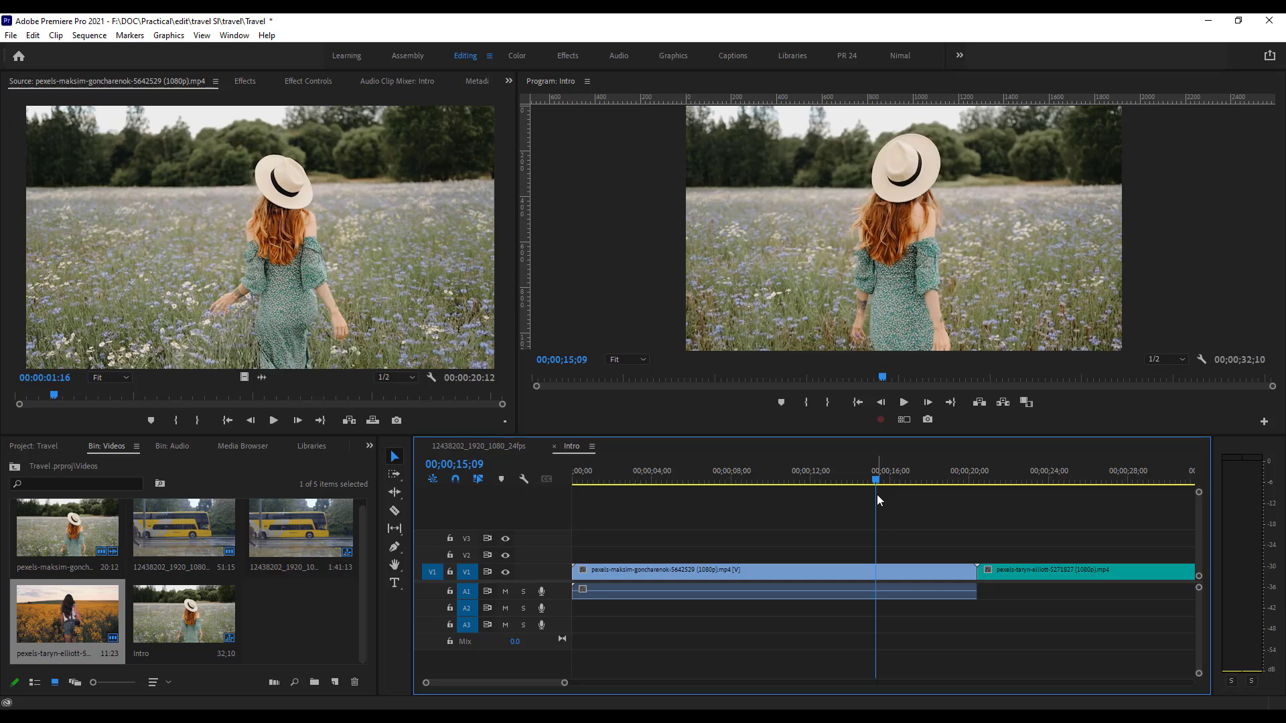
left_click(898, 572)
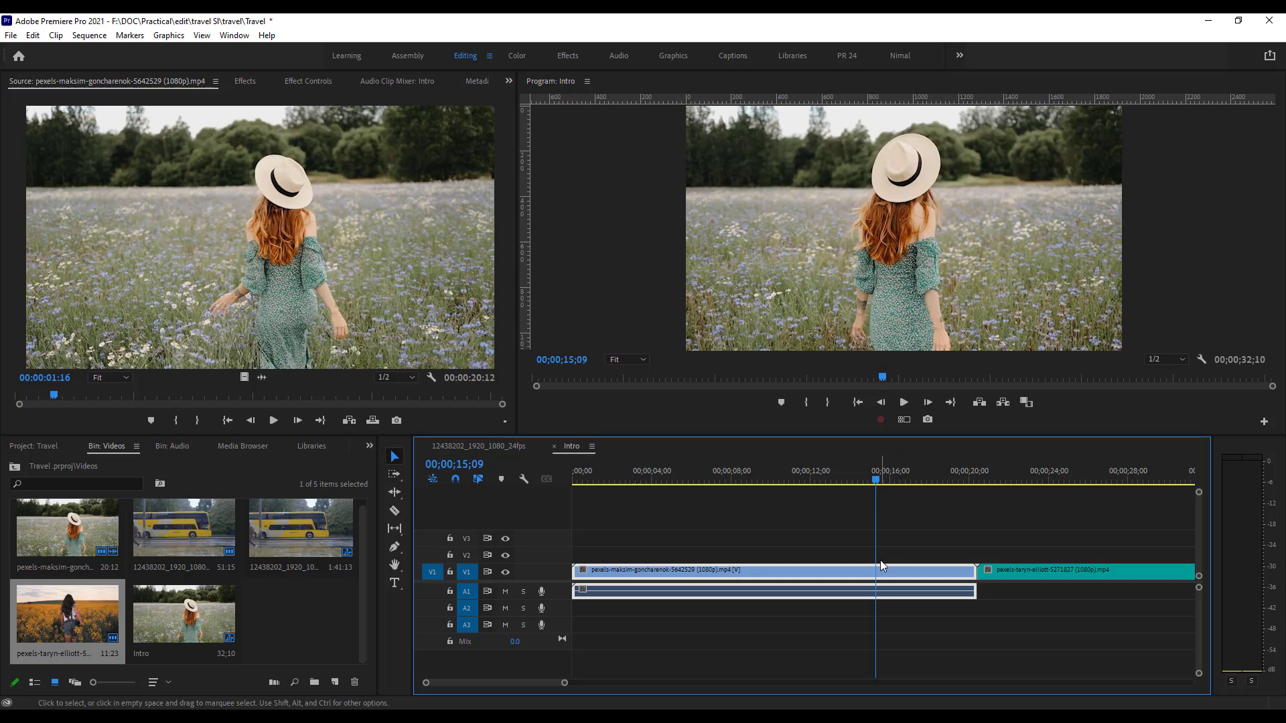
key("ctrl+k")
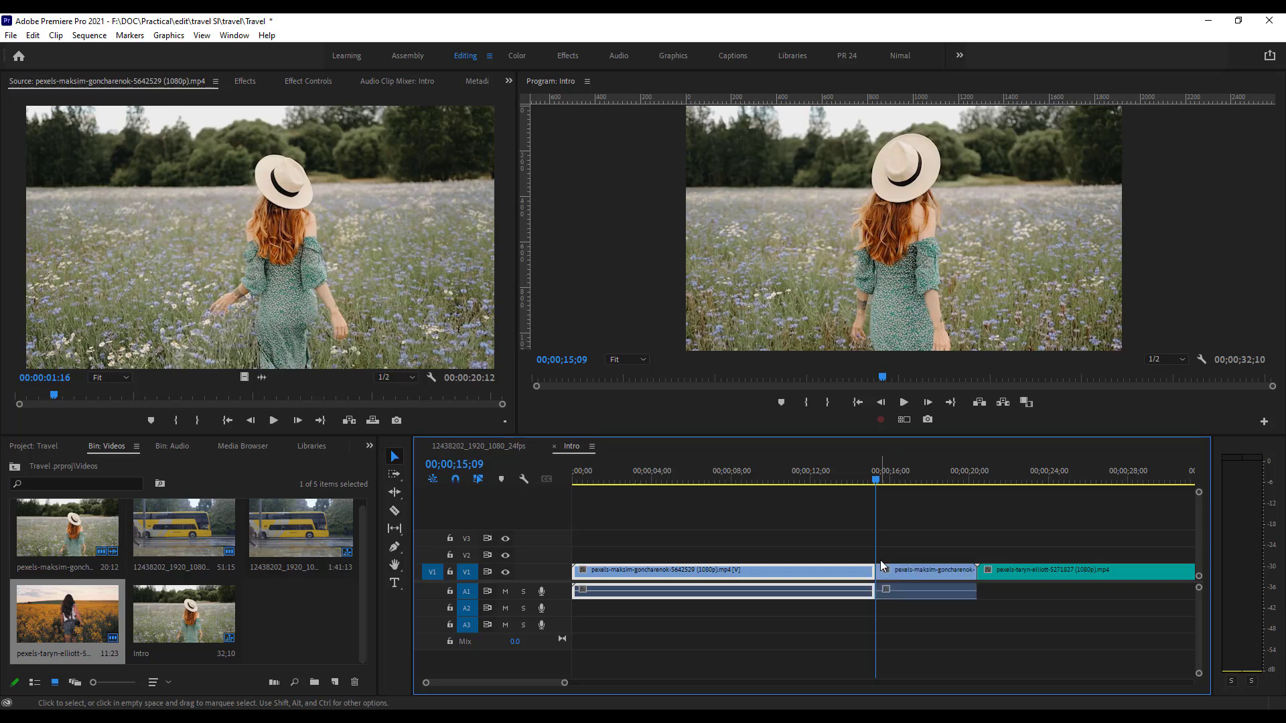
Move the second piece of the flower-field clip up to V3, ending level with the yellow-field clip's end.
left_click(895, 593)
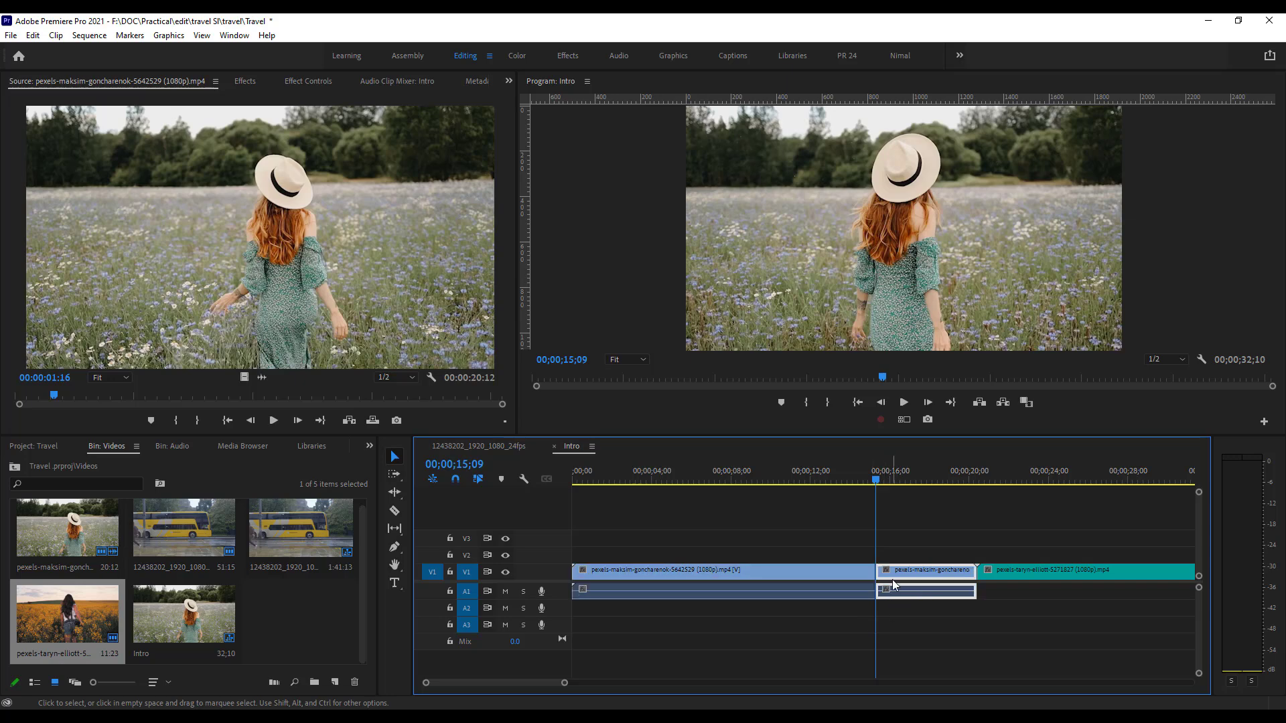
left_click(841, 573)
left_click(924, 575)
left_click_drag(922, 569, 1163, 535)
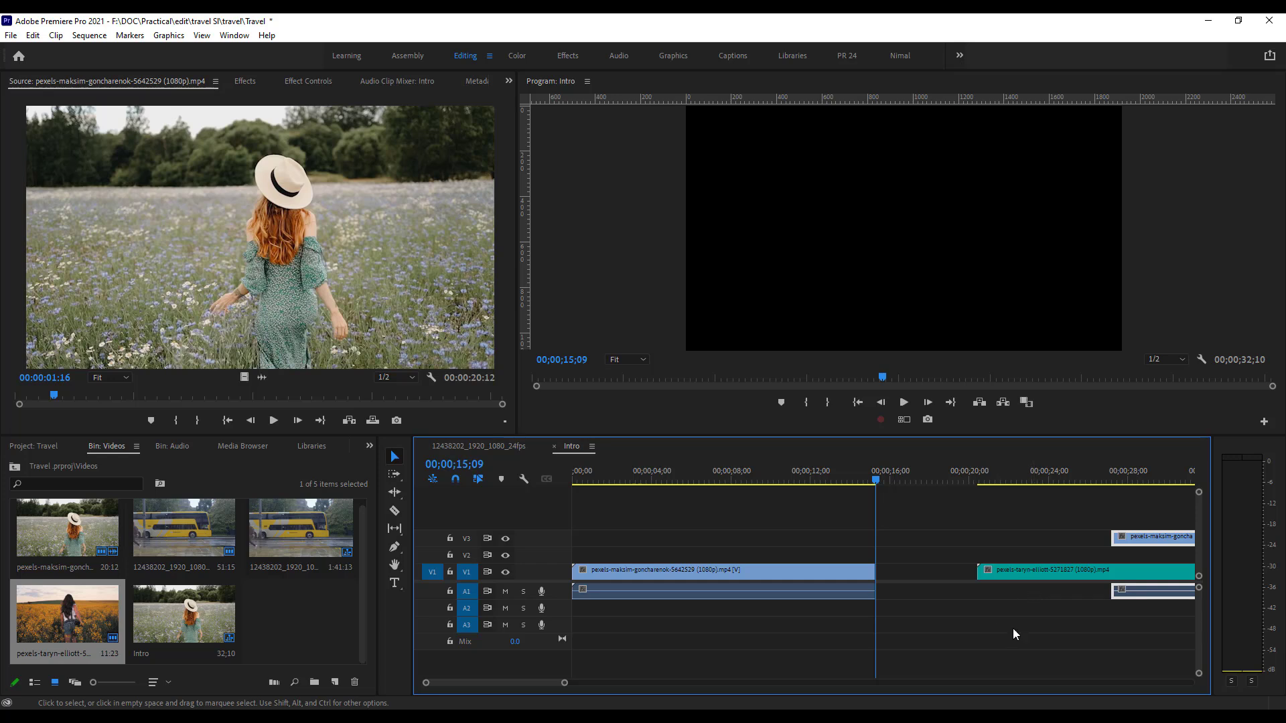
Remove the gap between the two V1 clips and play the new join from 00;00;13;09.
left_click(943, 569)
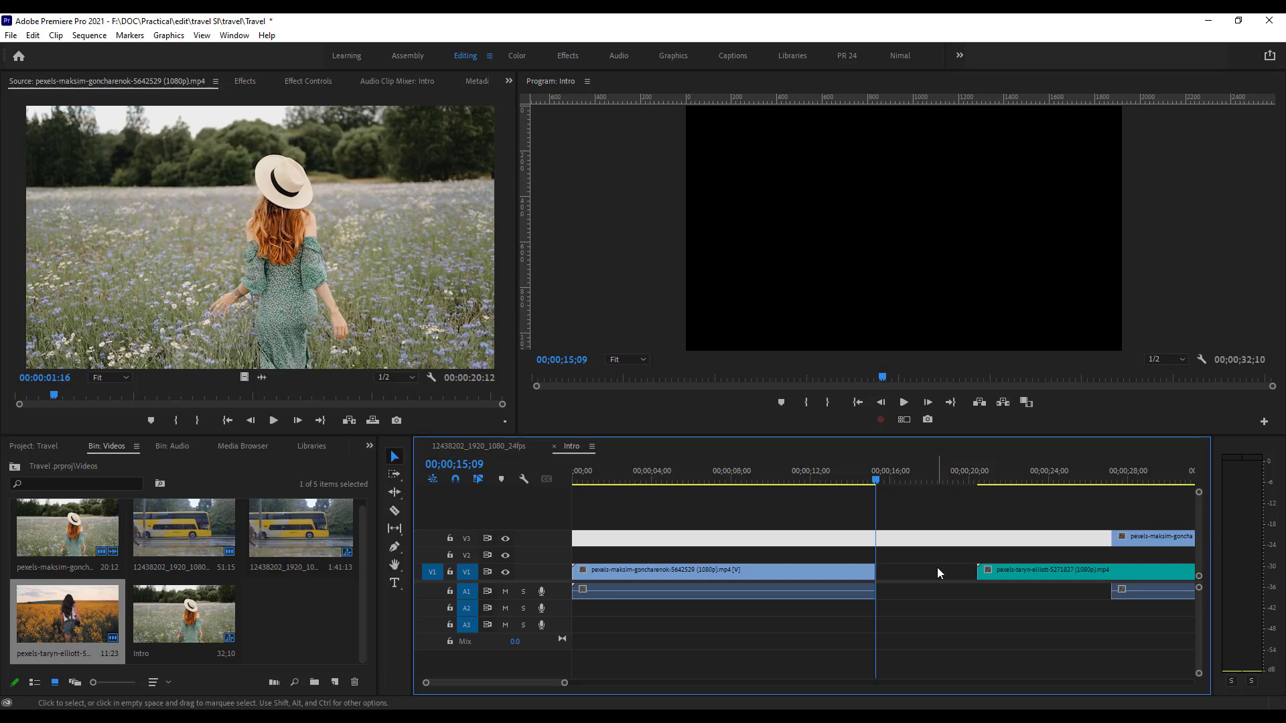
left_click(938, 567)
left_click_drag(911, 481, 836, 493)
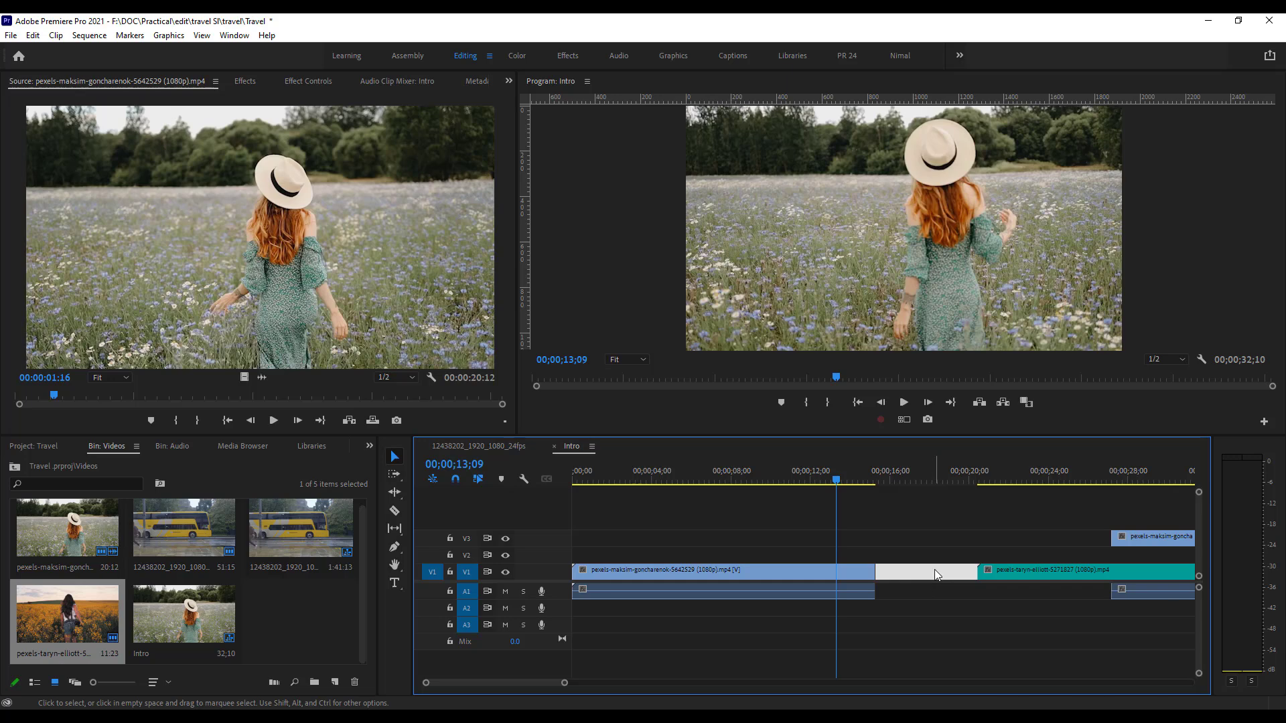
key("Delete")
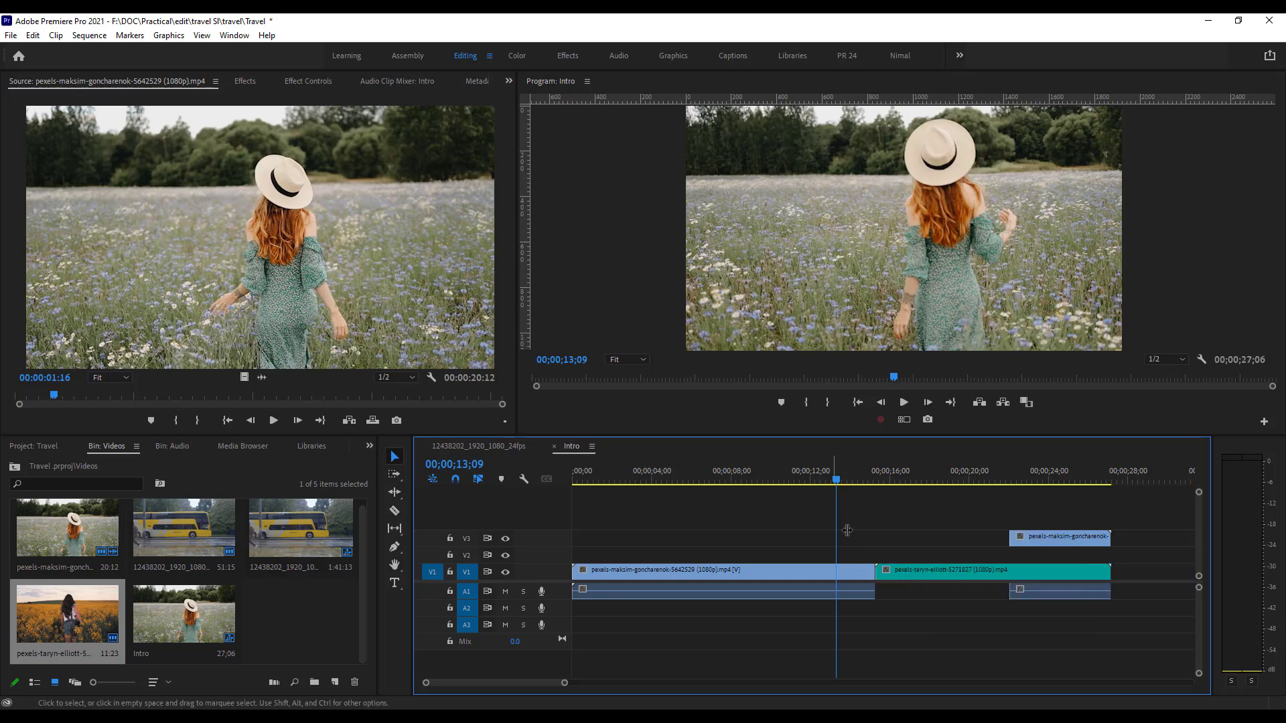
left_click(903, 401)
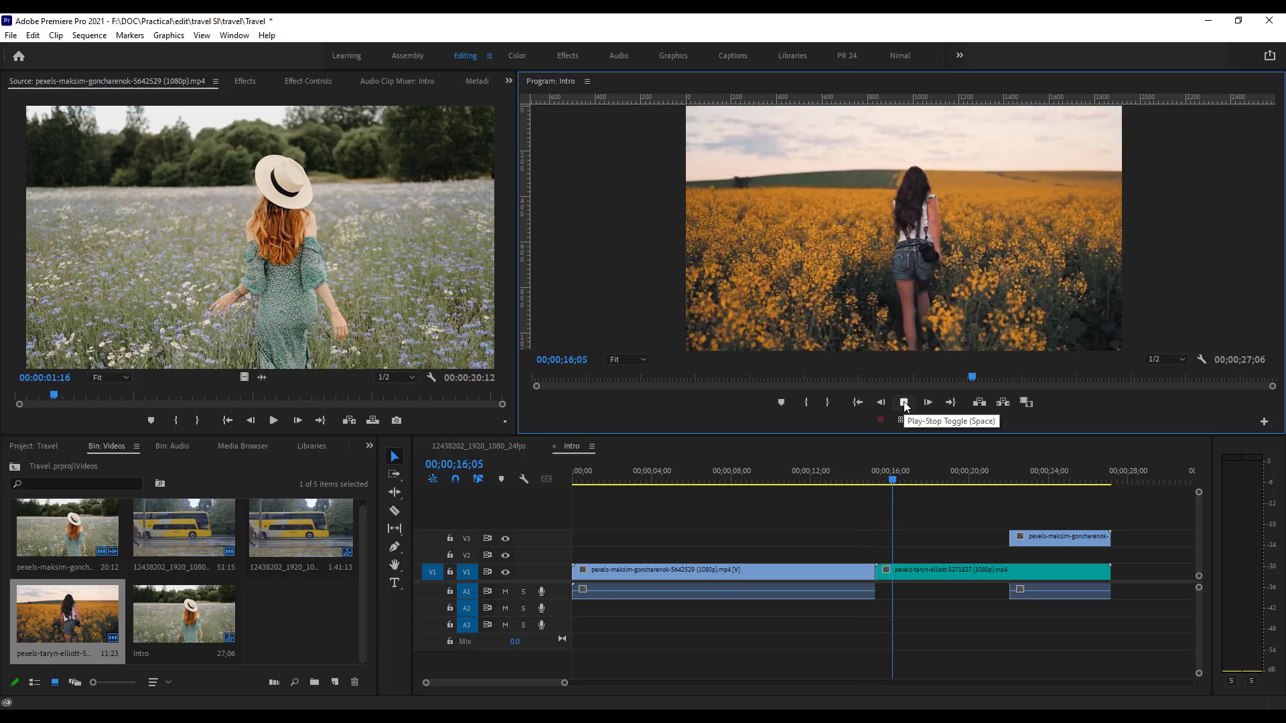
left_click(904, 402)
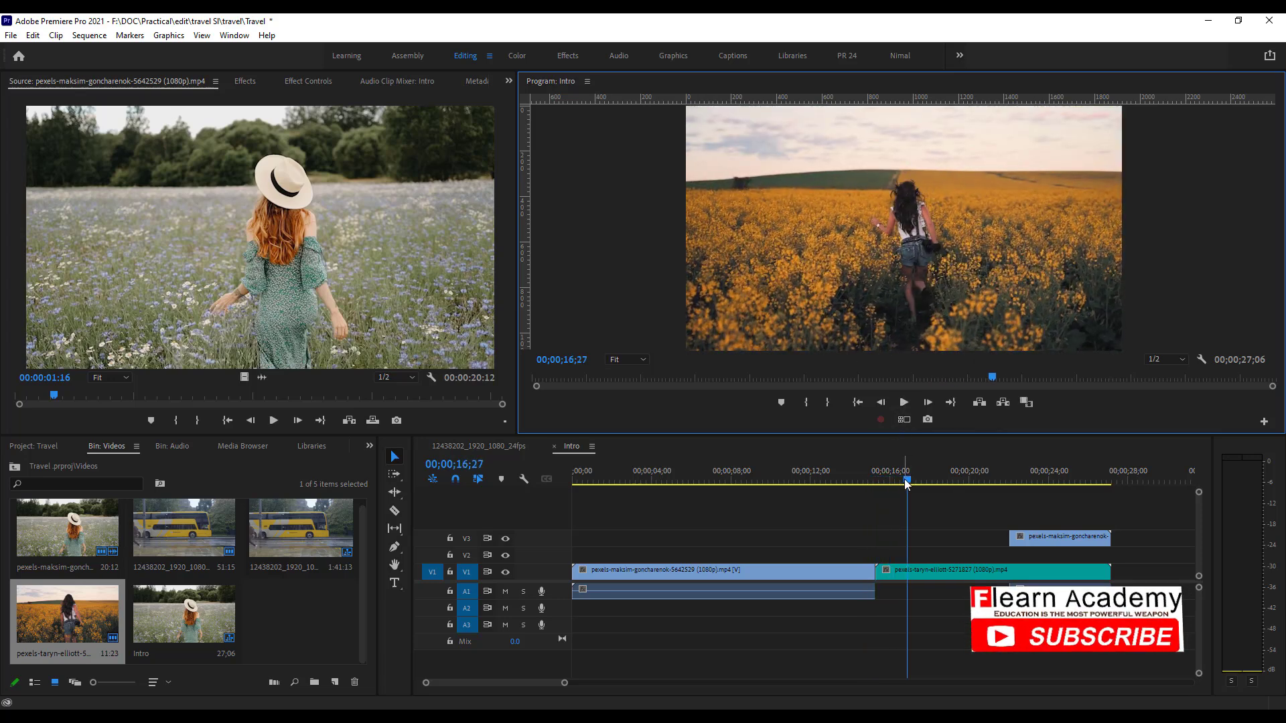
Split the yellow-field clip on V1 at 00;00;16;02.
mouse_move(907, 481)
left_mouse_down()
mouse_move(874, 480)
mouse_move(889, 480)
left_mouse_up()
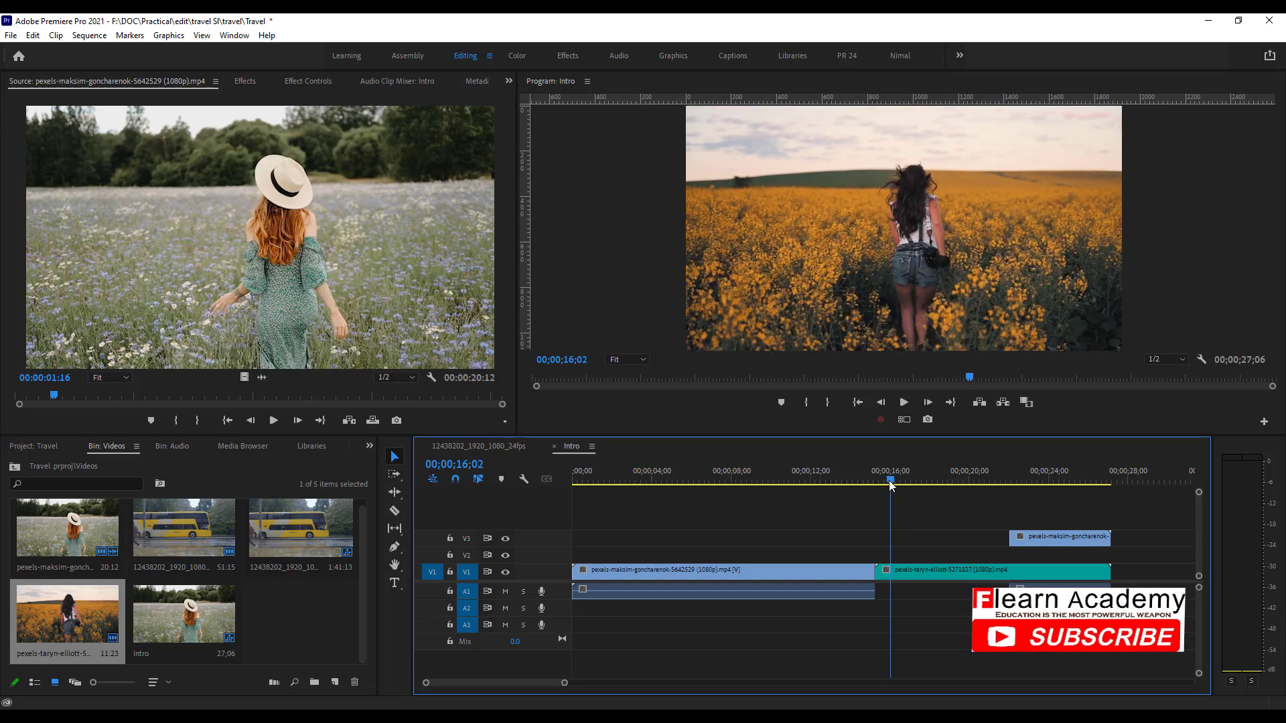
left_click(913, 577)
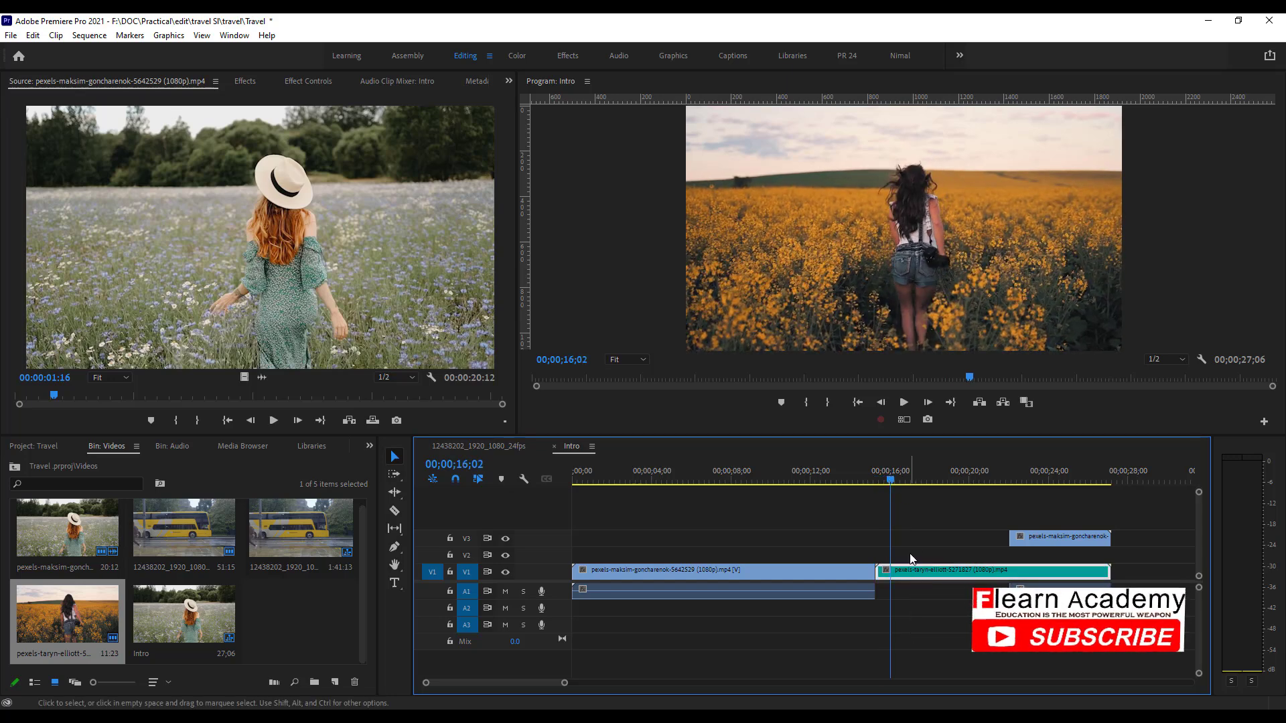
key("ctrl+k")
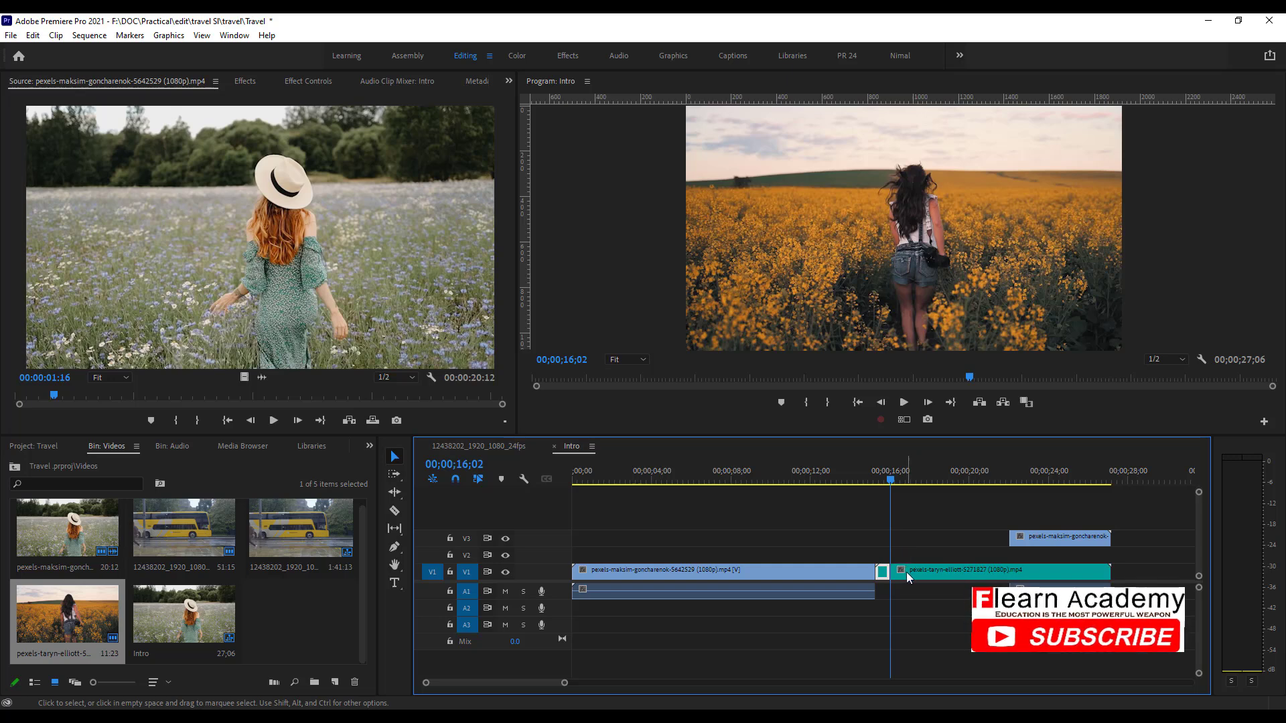
Place the flower-field piece on V2 at 00;00;16;02, clear of the yellow-field clip, and split it with its audio at 00;00;17;29.
mouse_move(906, 572)
left_mouse_down()
mouse_move(1020, 573)
mouse_move(978, 540)
mouse_move(919, 552)
left_mouse_up()
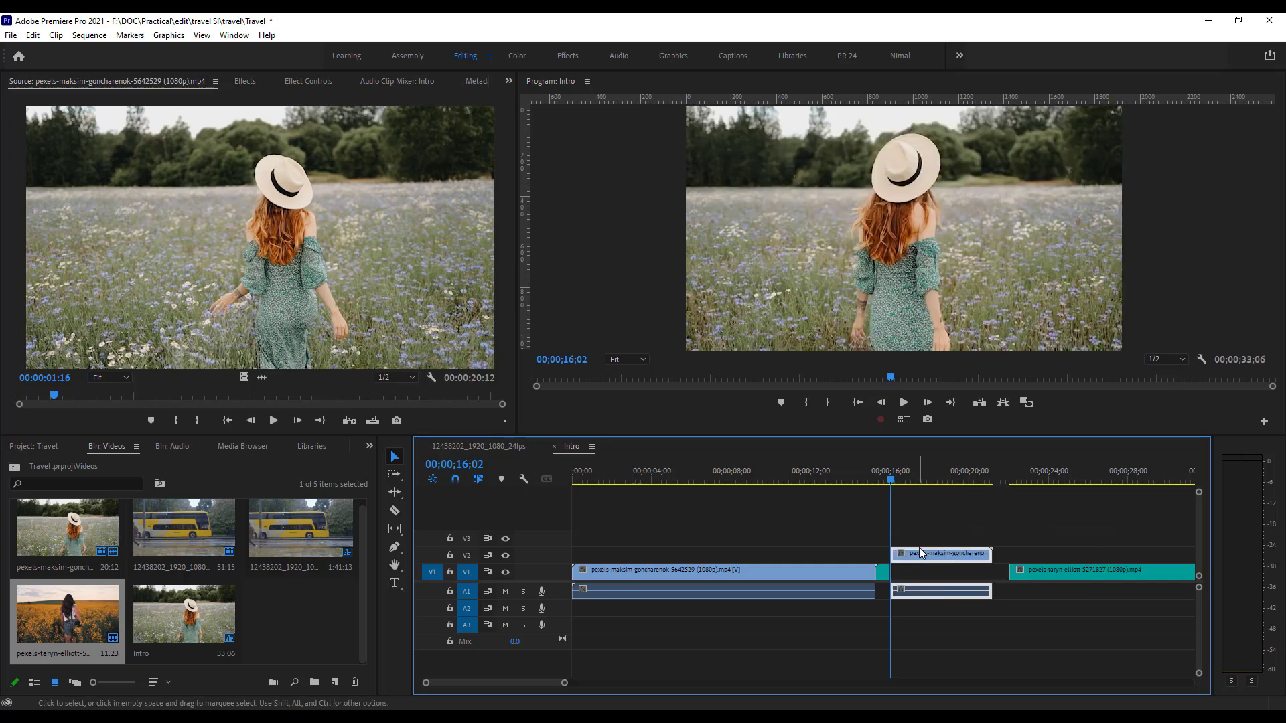
left_click_drag(890, 477, 928, 484)
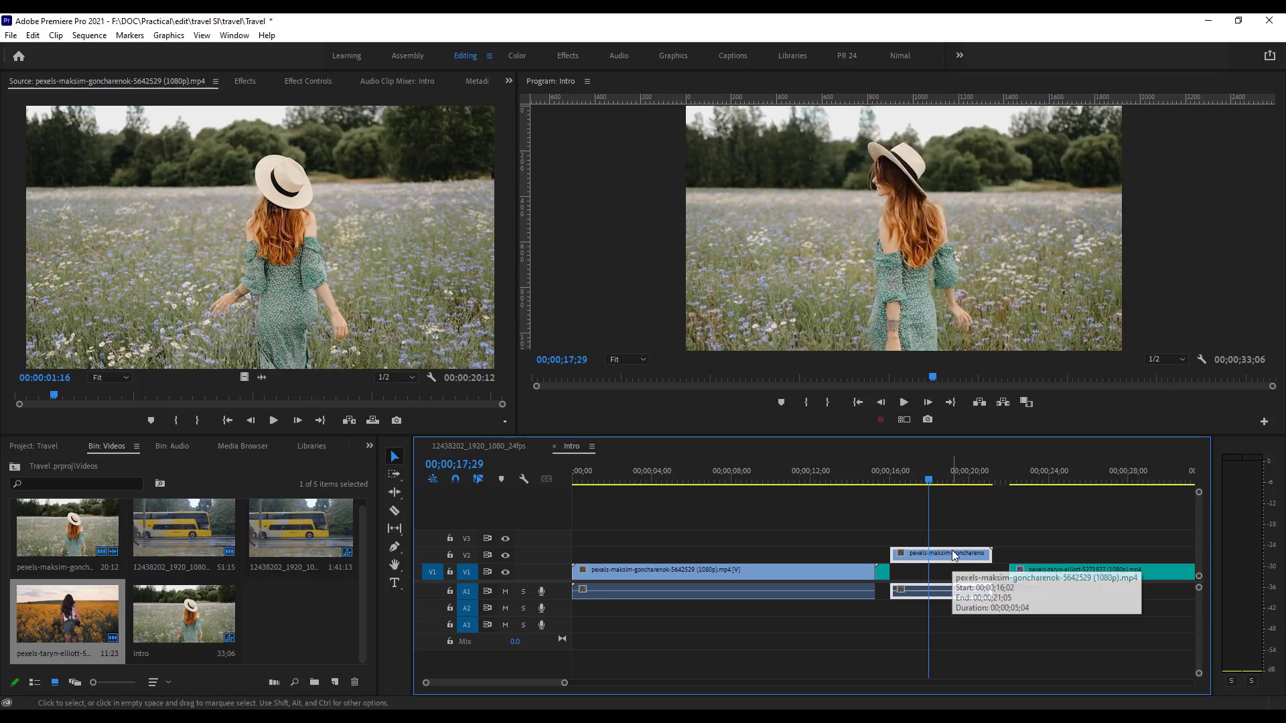
key("ctrl+k")
Place the remaining yellow-field clip on V1 at 00;00;17;29, ahead of the leftover flower-field piece, and split it at 00;00;19;08.
left_click_drag(953, 549, 982, 570)
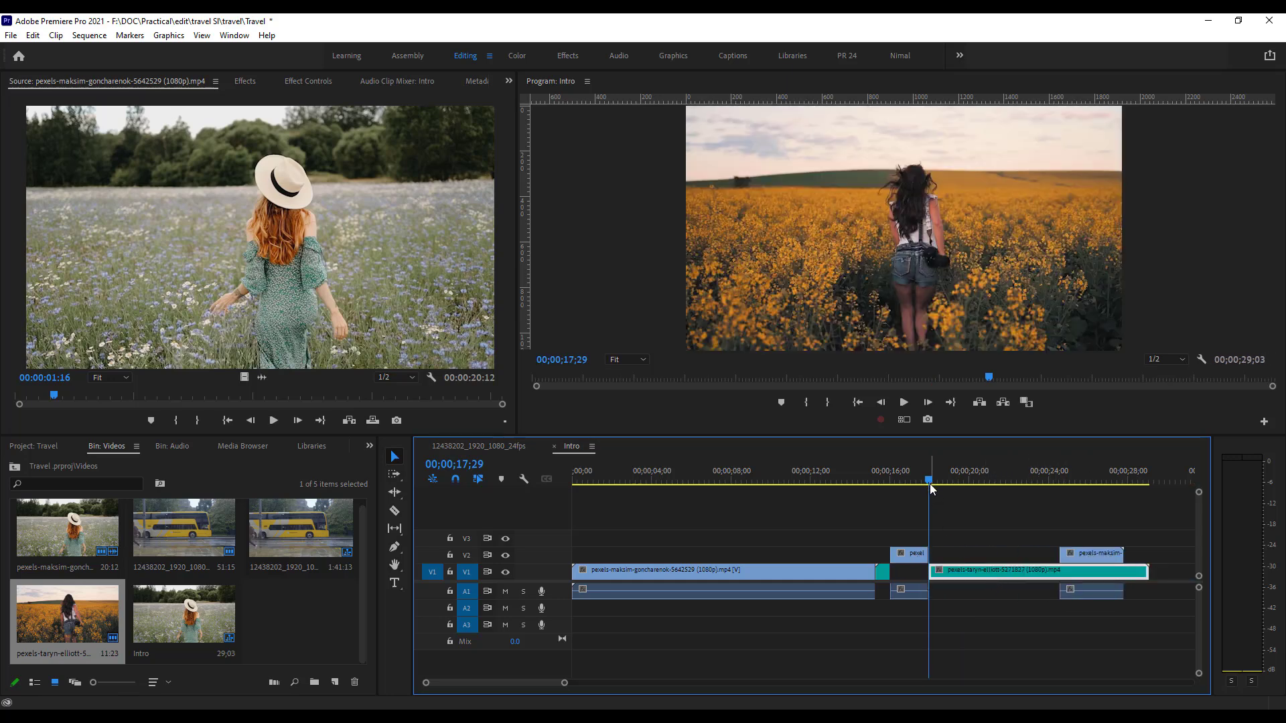
left_click_drag(930, 480, 955, 480)
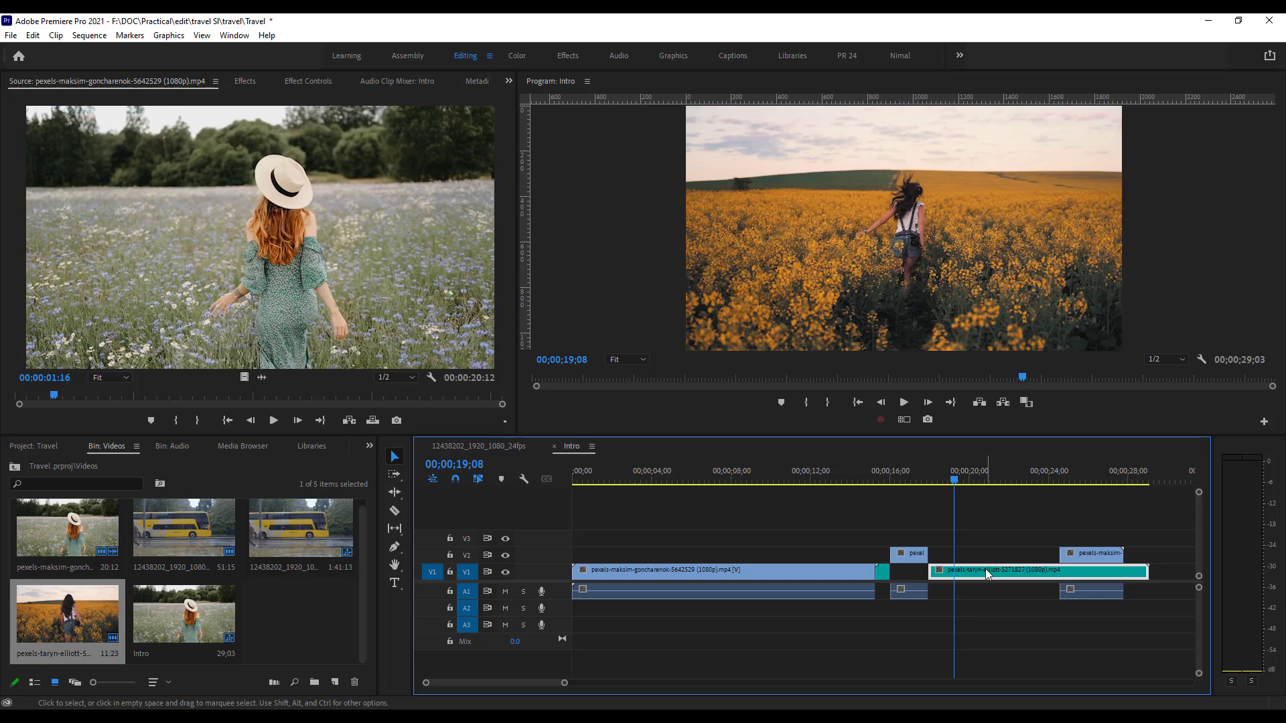
key("ctrl+k")
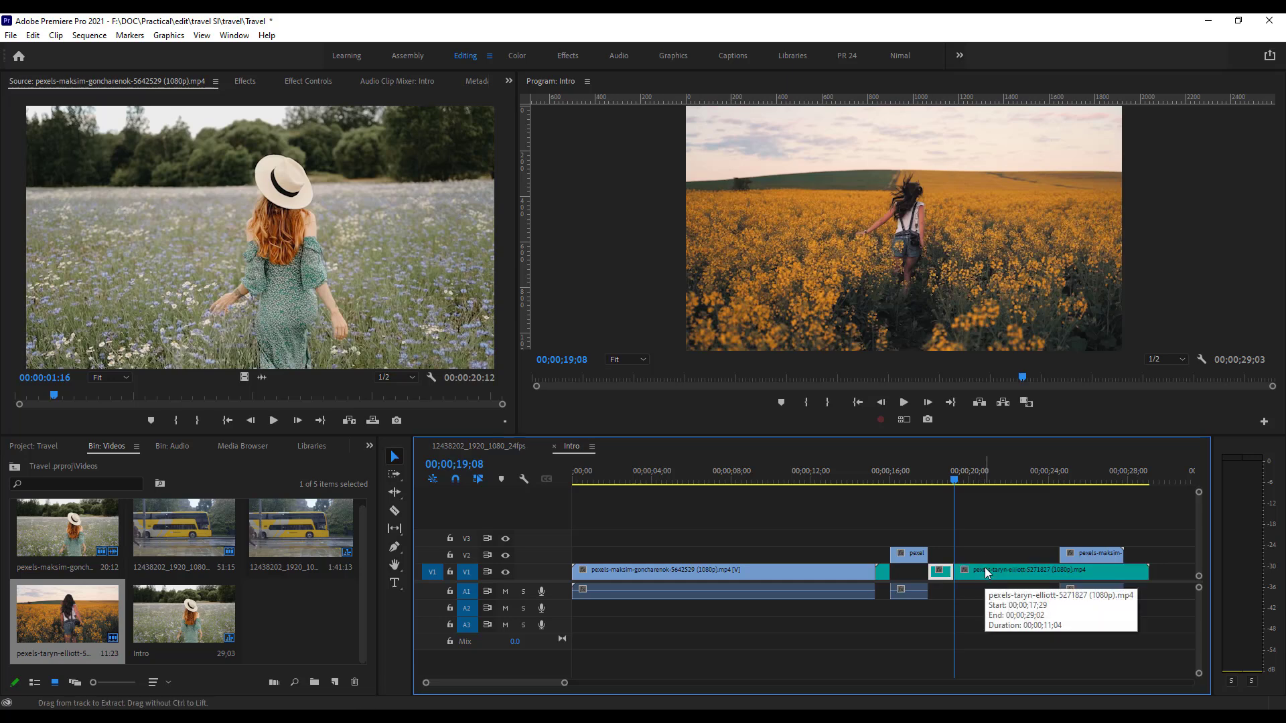
Place the leftover flower-field piece on V2 at 00;00;19;08, ahead of the remaining yellow-field clip, and split it with its audio at 00;00;20;28.
left_click(985, 569)
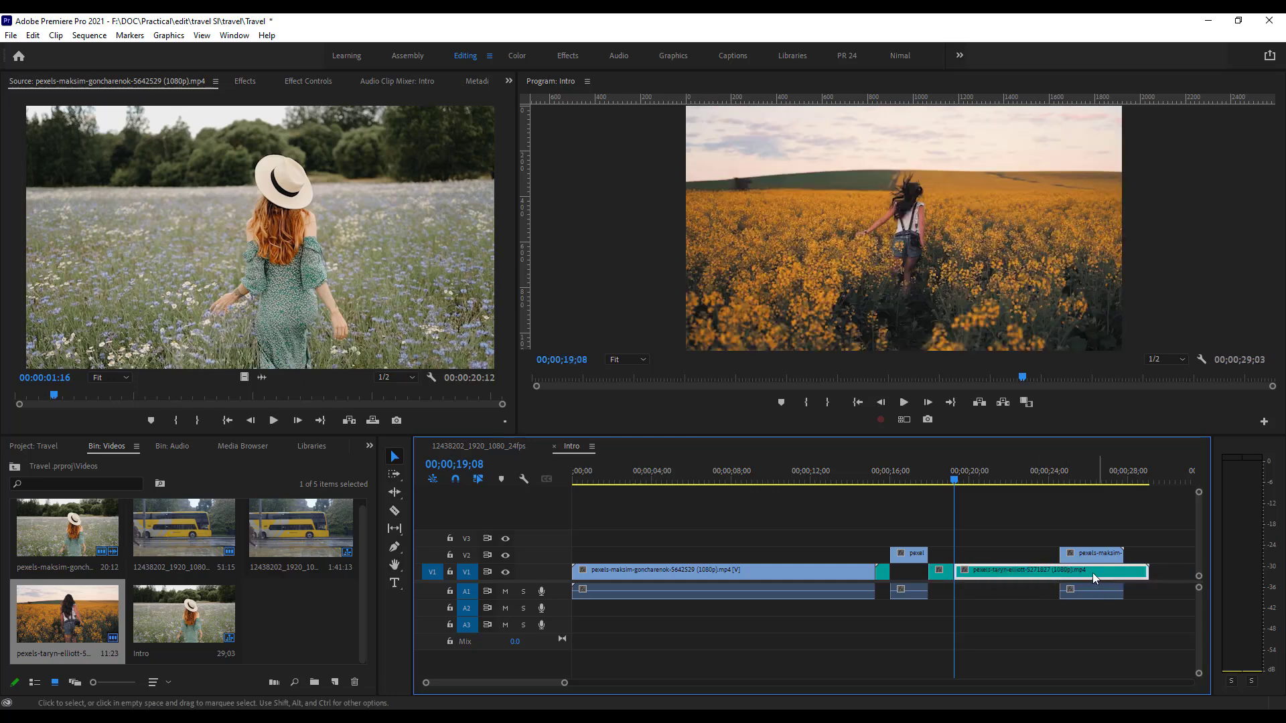
left_click_drag(1066, 574, 979, 555)
left_click_drag(956, 480, 990, 480)
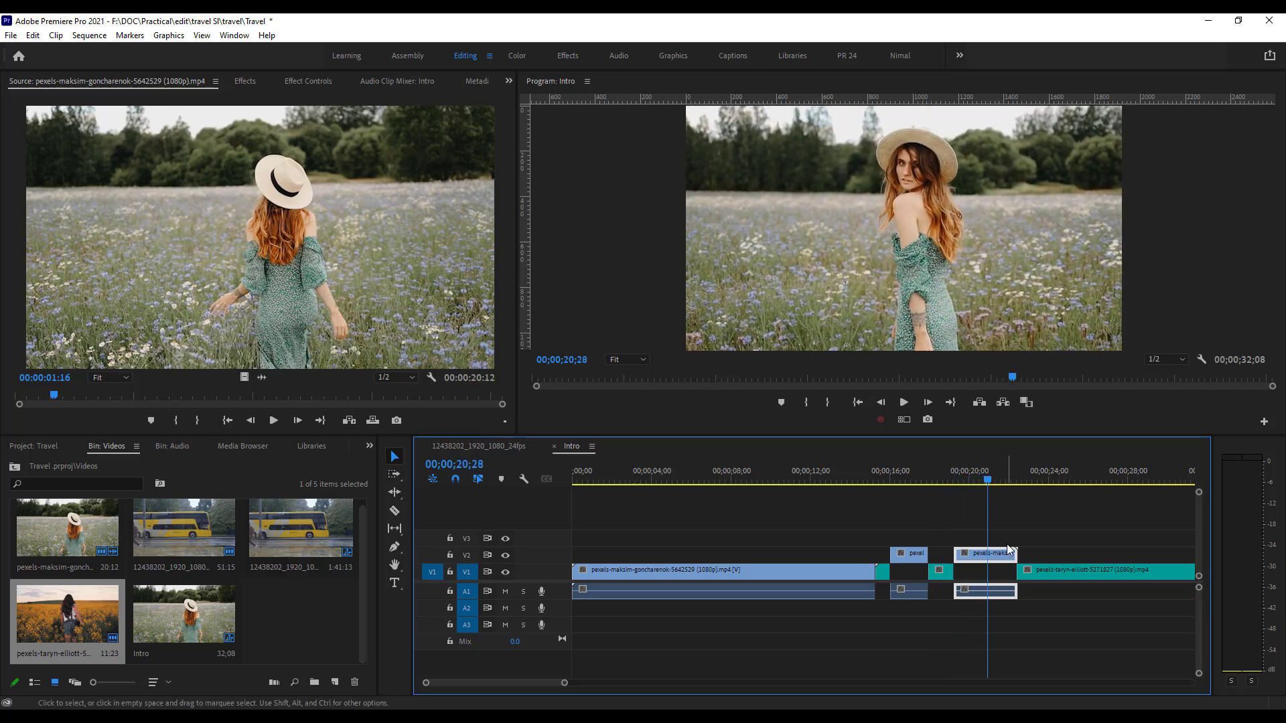
key("ctrl+k")
Lower the two placed flower-field pieces to V1, followed by the remaining yellow-field clip from 00;00;20;28, split at 00;00;22;13.
left_click_drag(1006, 554, 913, 572)
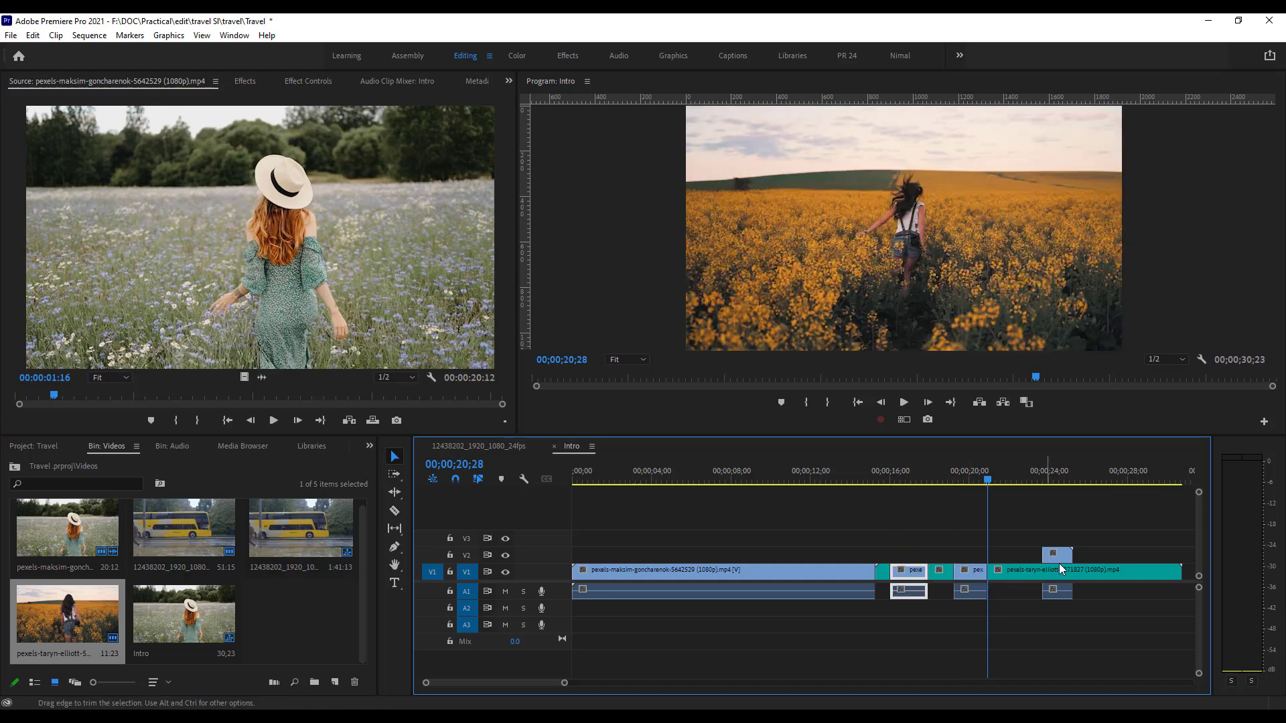
left_click_drag(985, 487, 1017, 482)
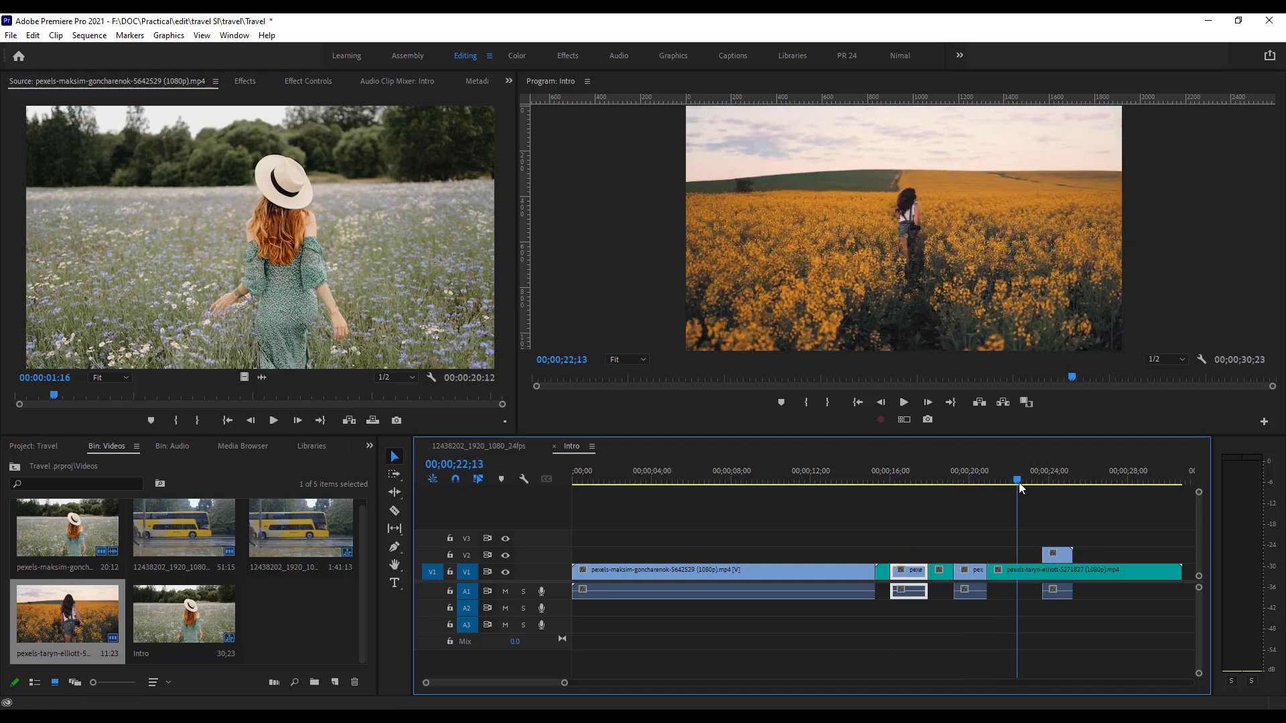
left_click(1047, 571)
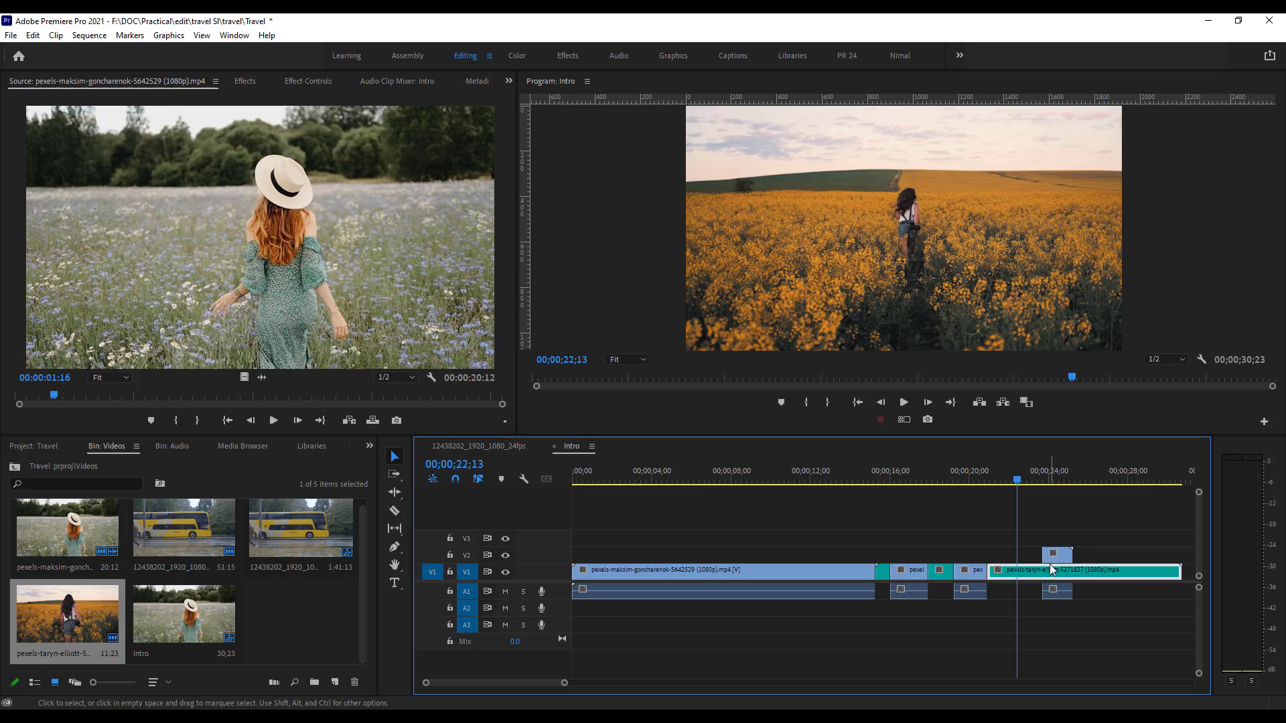
key("ctrl+k")
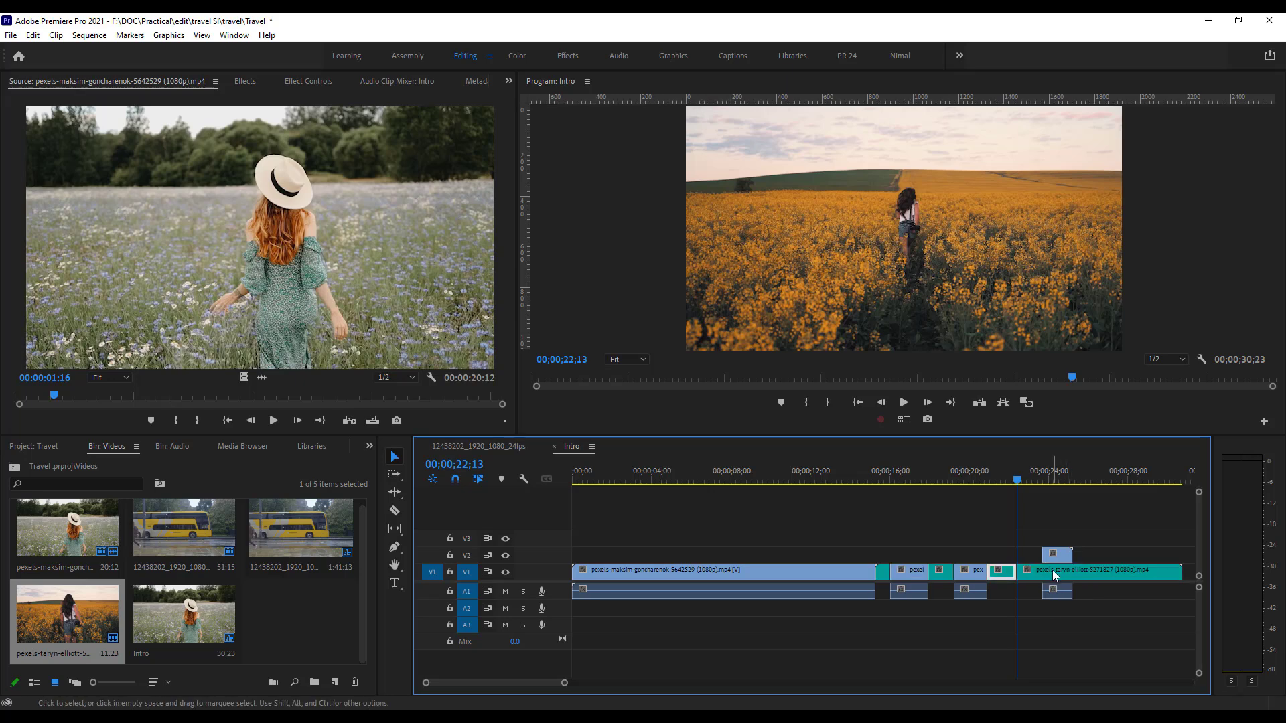
Place the last flower-field piece on V1 at 00;00;22;13, directly before the remaining yellow-field clip, and play the alternating cuts from 00;00;13;29.
mouse_move(1050, 569)
left_mouse_down()
mouse_move(1117, 570)
mouse_move(1039, 568)
mouse_move(1089, 573)
mouse_move(1070, 573)
left_mouse_up()
left_click_drag(1019, 479, 851, 497)
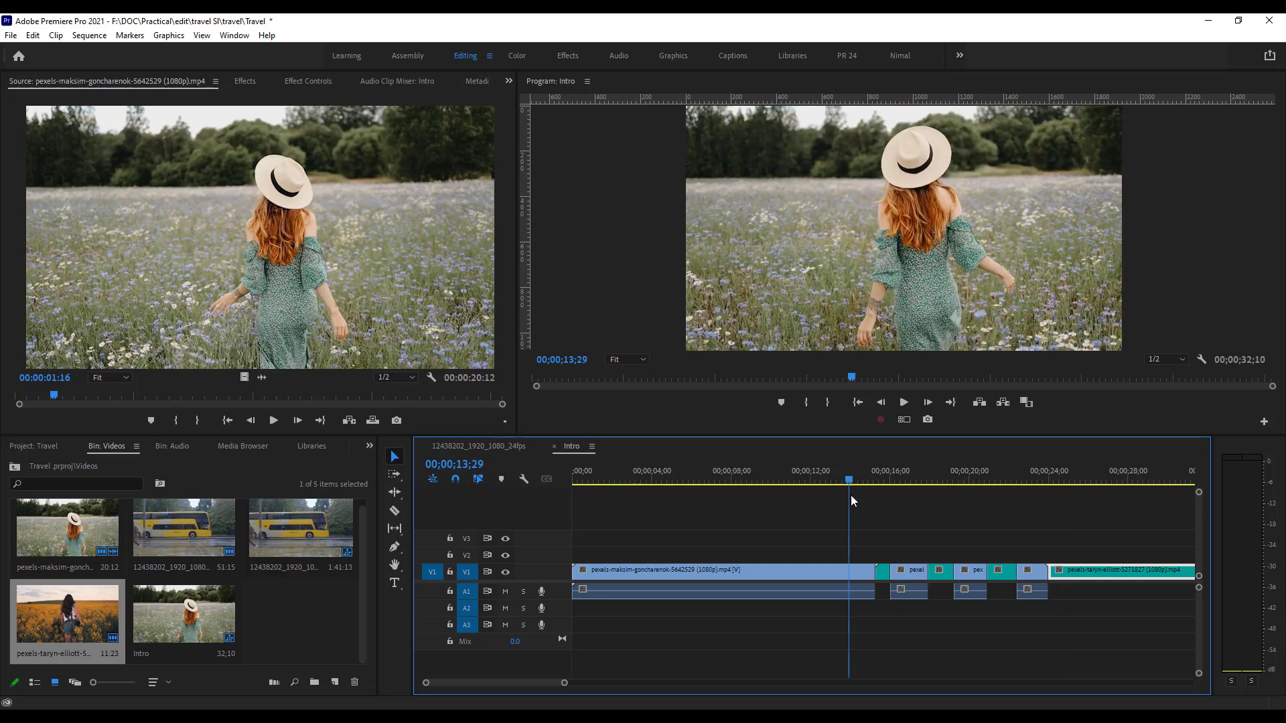
left_click(904, 401)
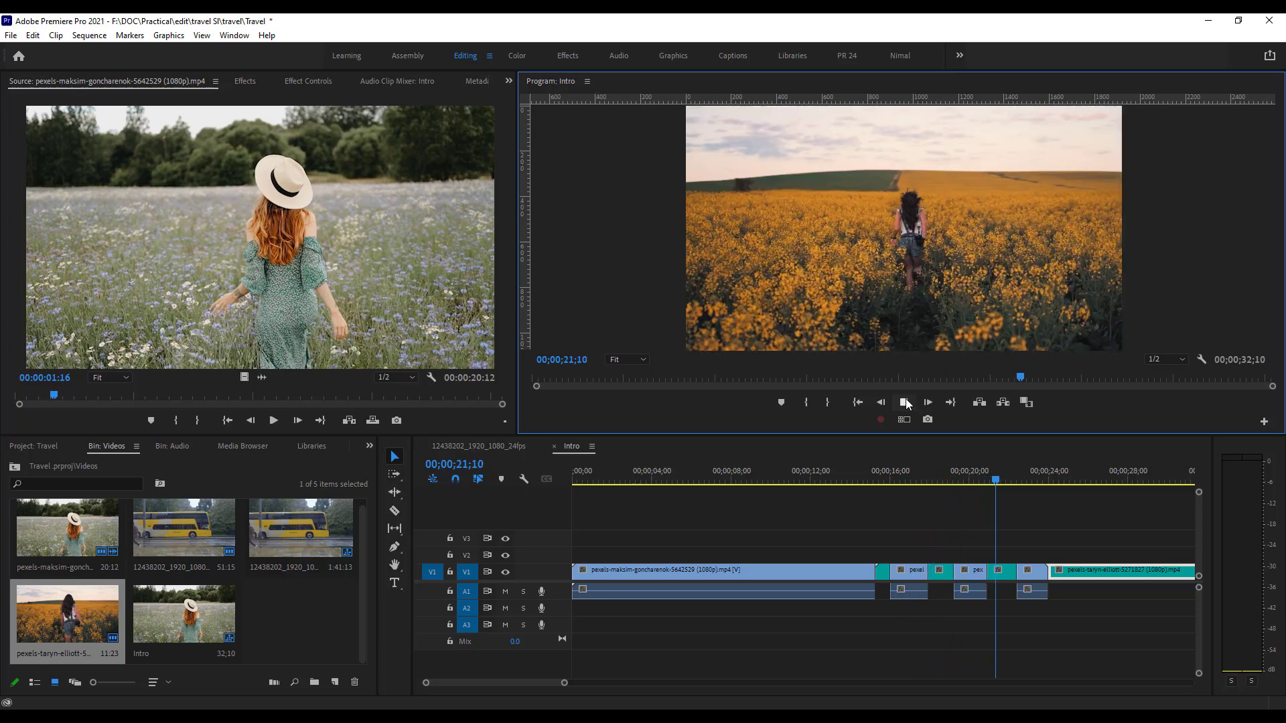
left_click(905, 402)
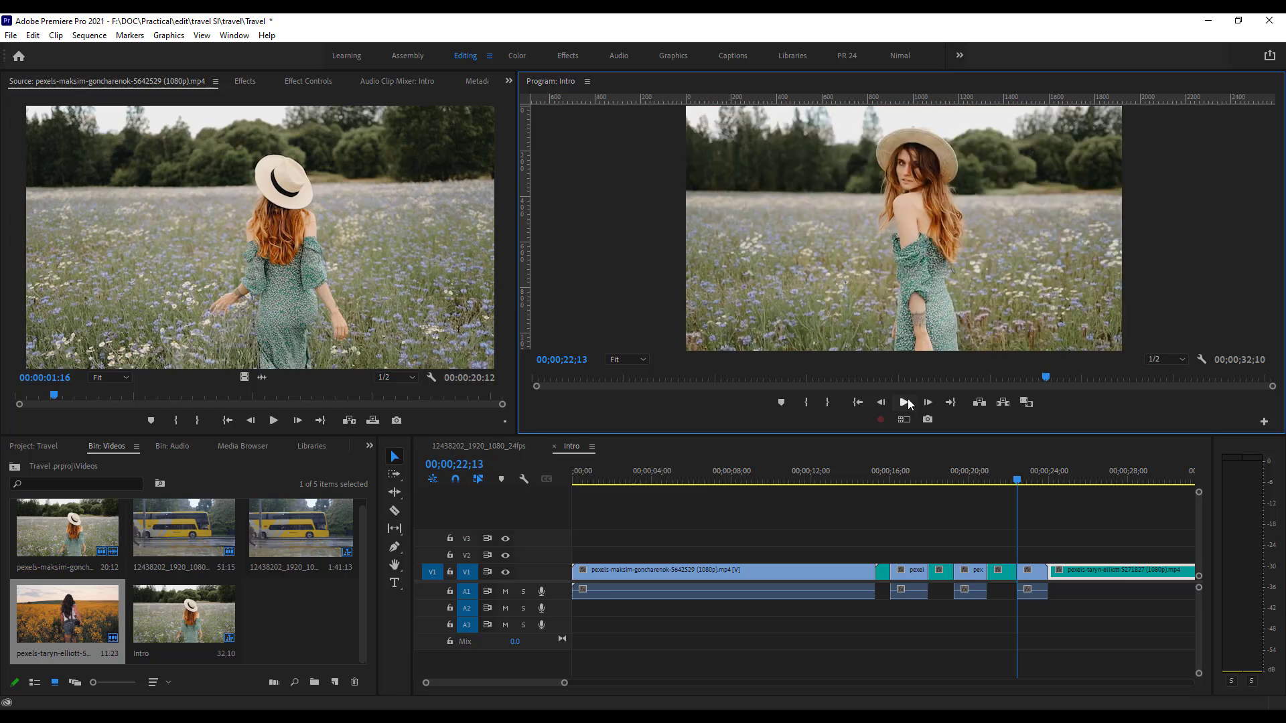
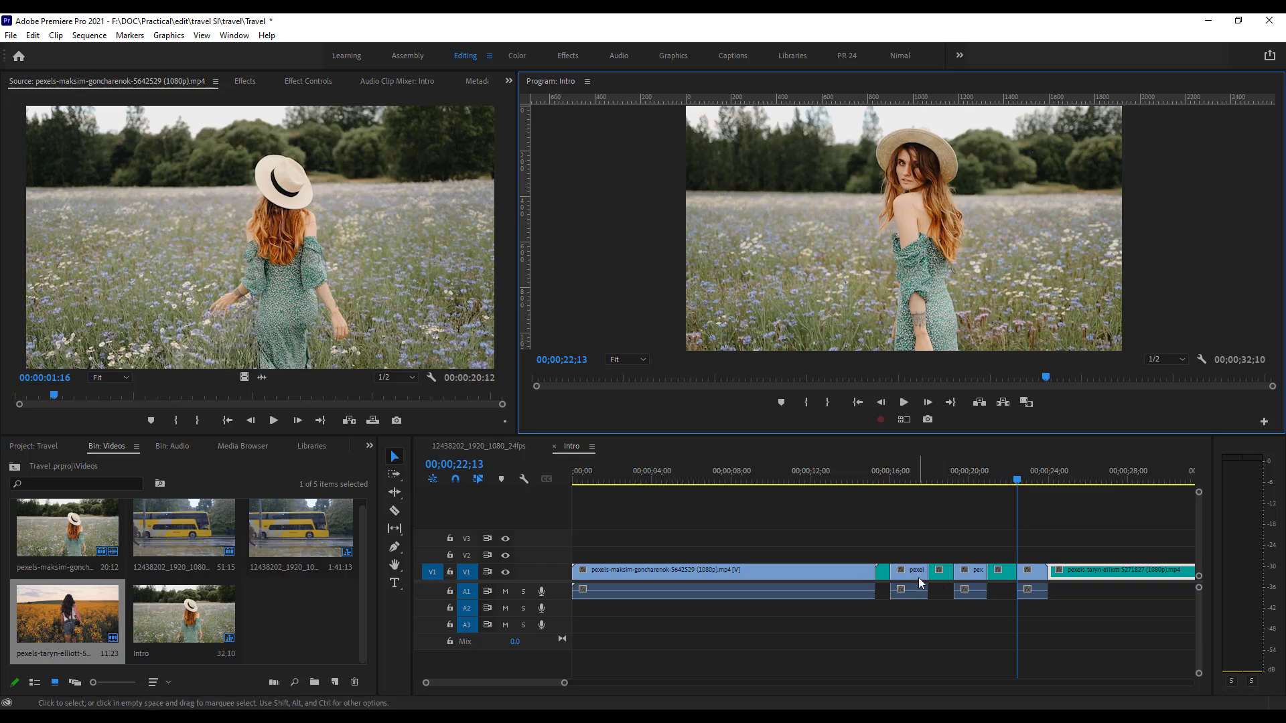
scroll(950, 577, "up", 5)
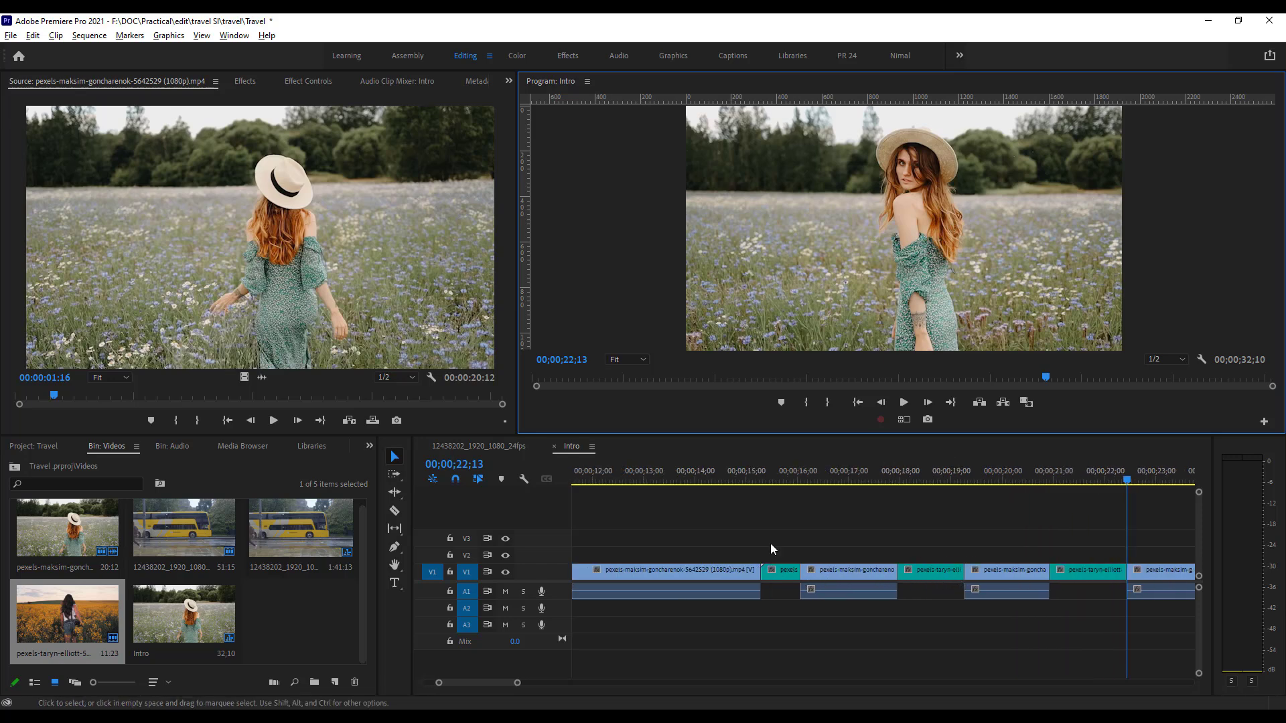
Play the Intro sequence across the hard cuts around 15–17 seconds, then return to the short yellow-field clip.
left_click(730, 472)
left_click(903, 402)
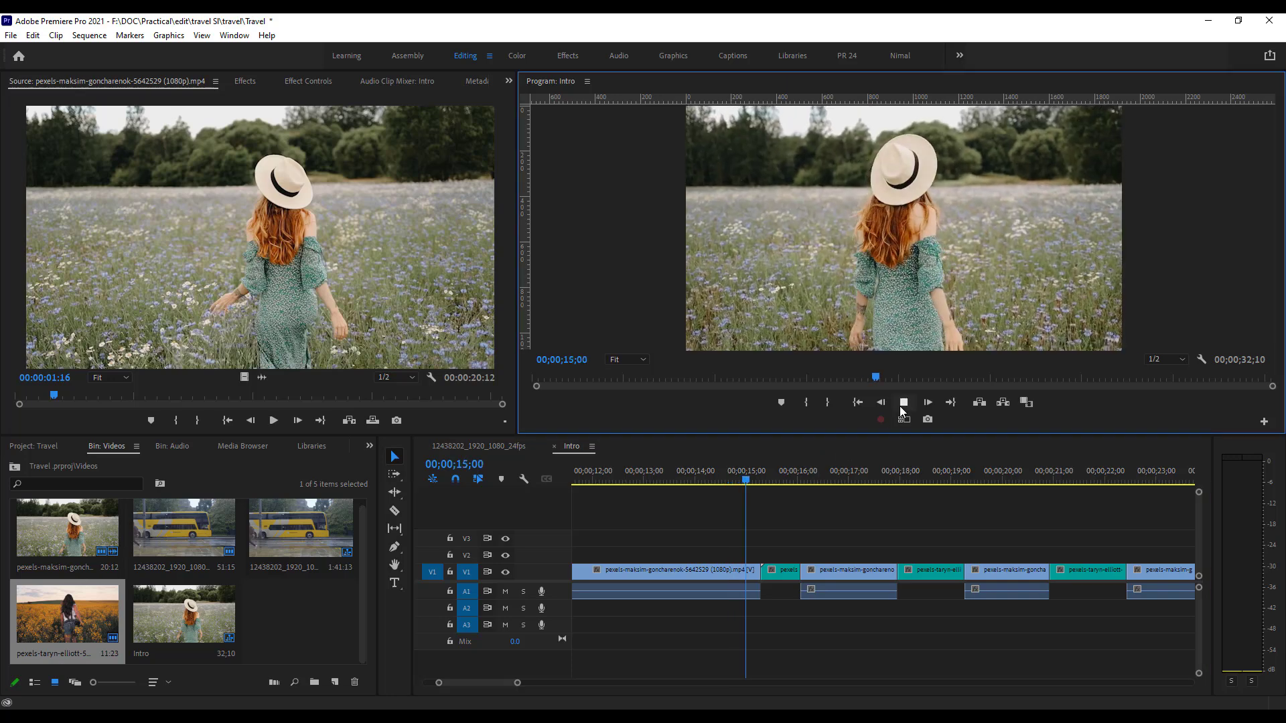
left_click(901, 406)
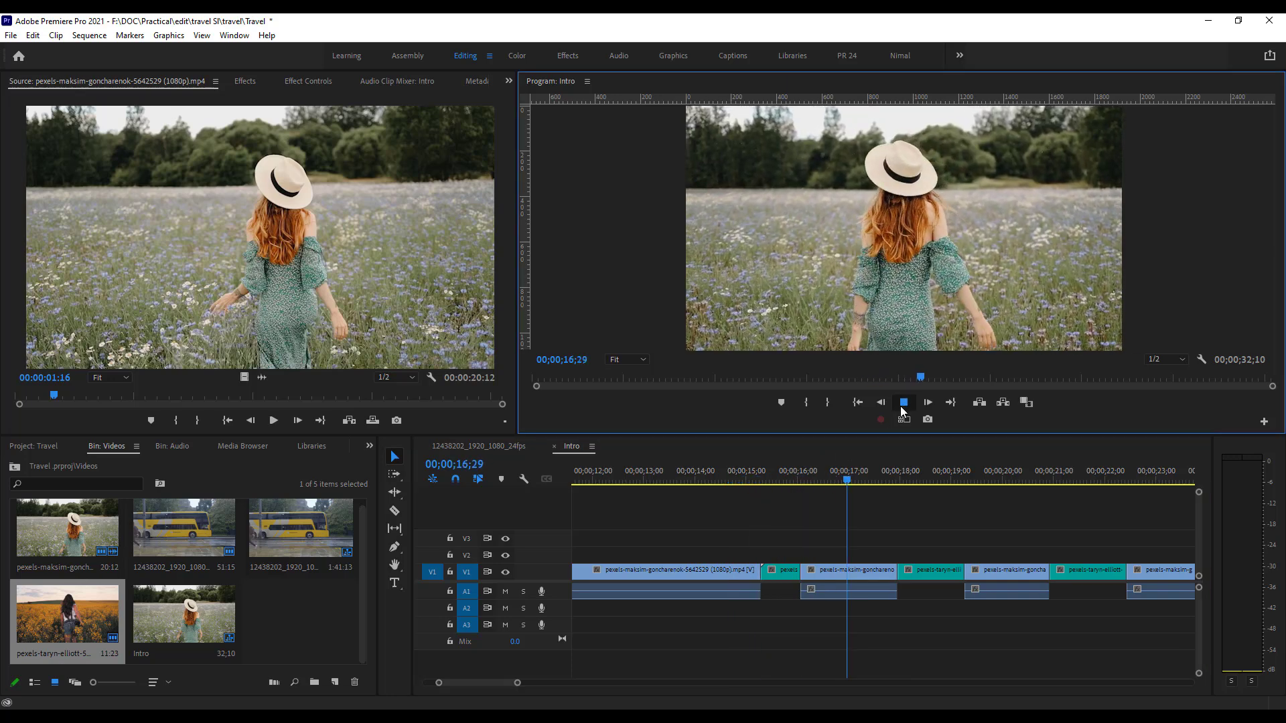
left_click_drag(851, 479, 790, 483)
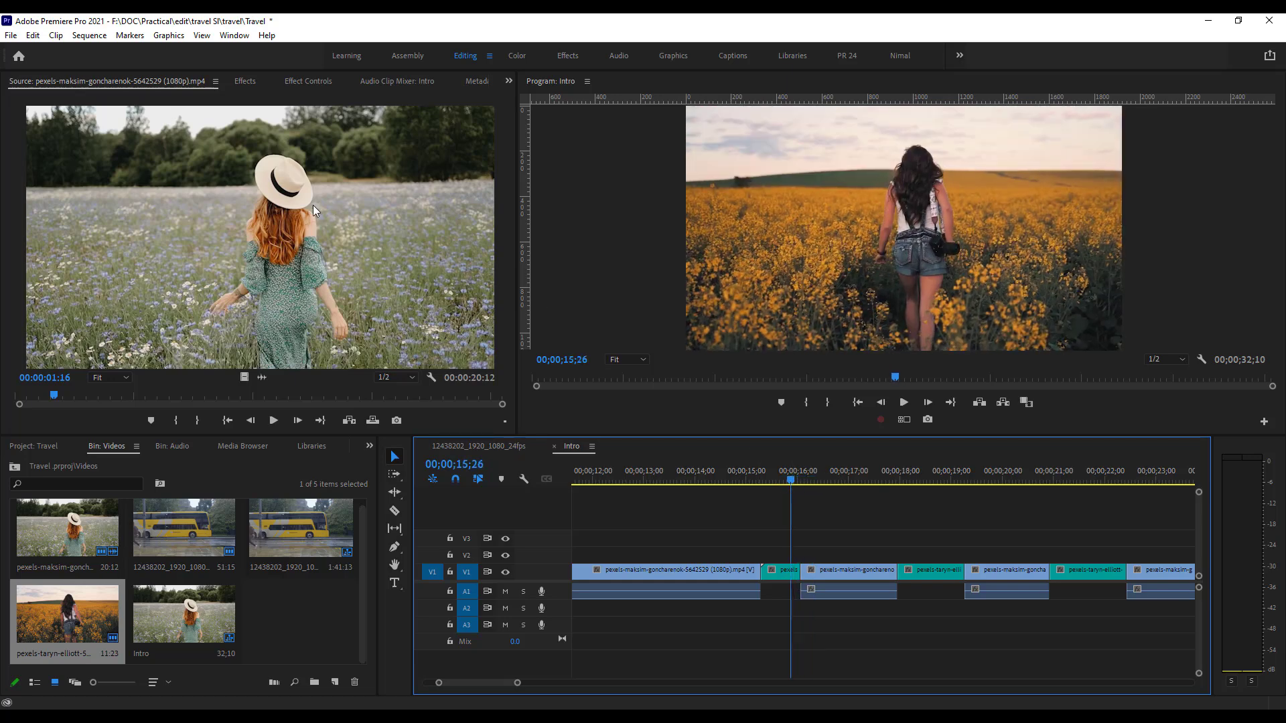
Apply the Cross Dissolve video transition to the cut between the short yellow-field clip and the following hat-woman clip near 16 seconds.
left_click(245, 81)
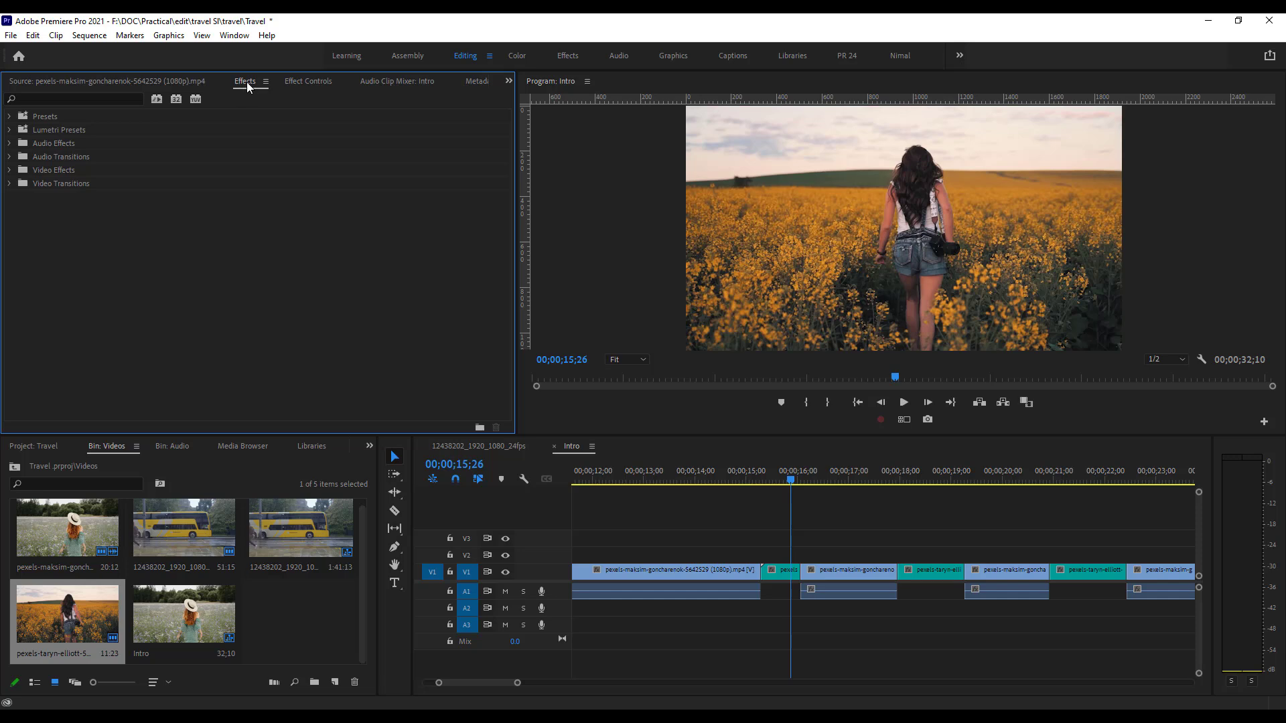
left_click(76, 188)
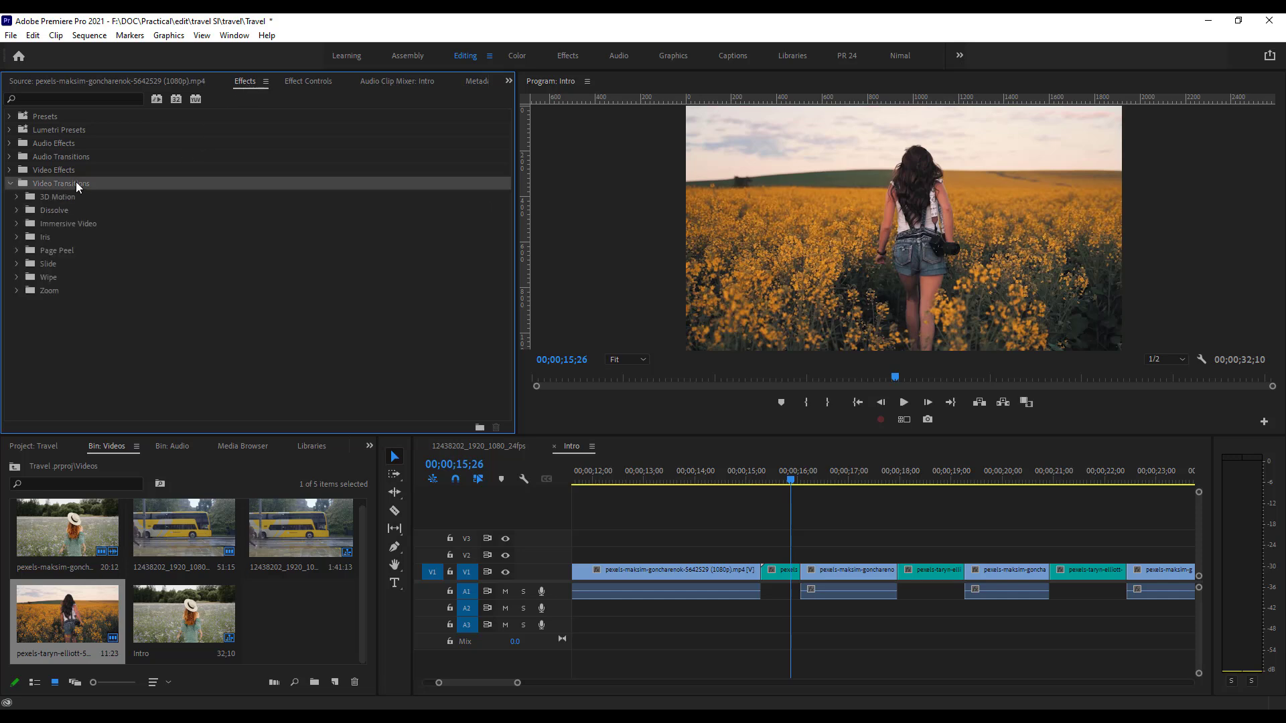
left_click(17, 210)
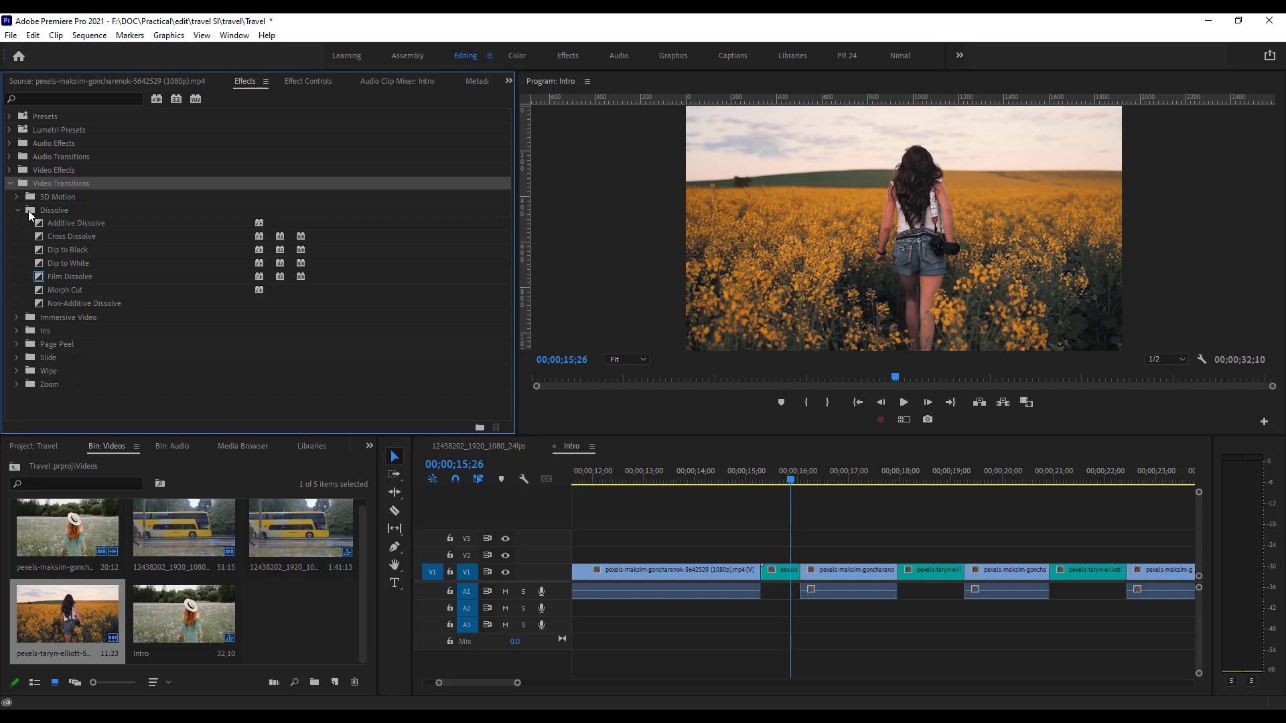
left_click(55, 211)
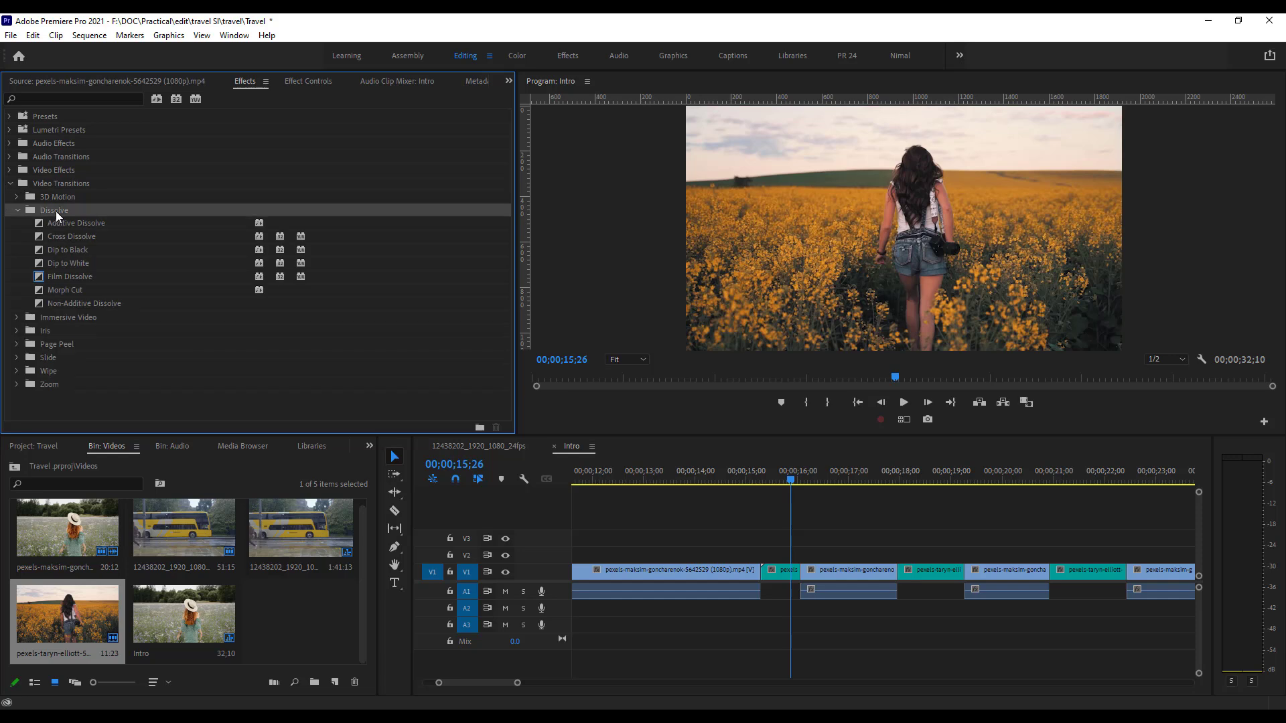
left_click(61, 234)
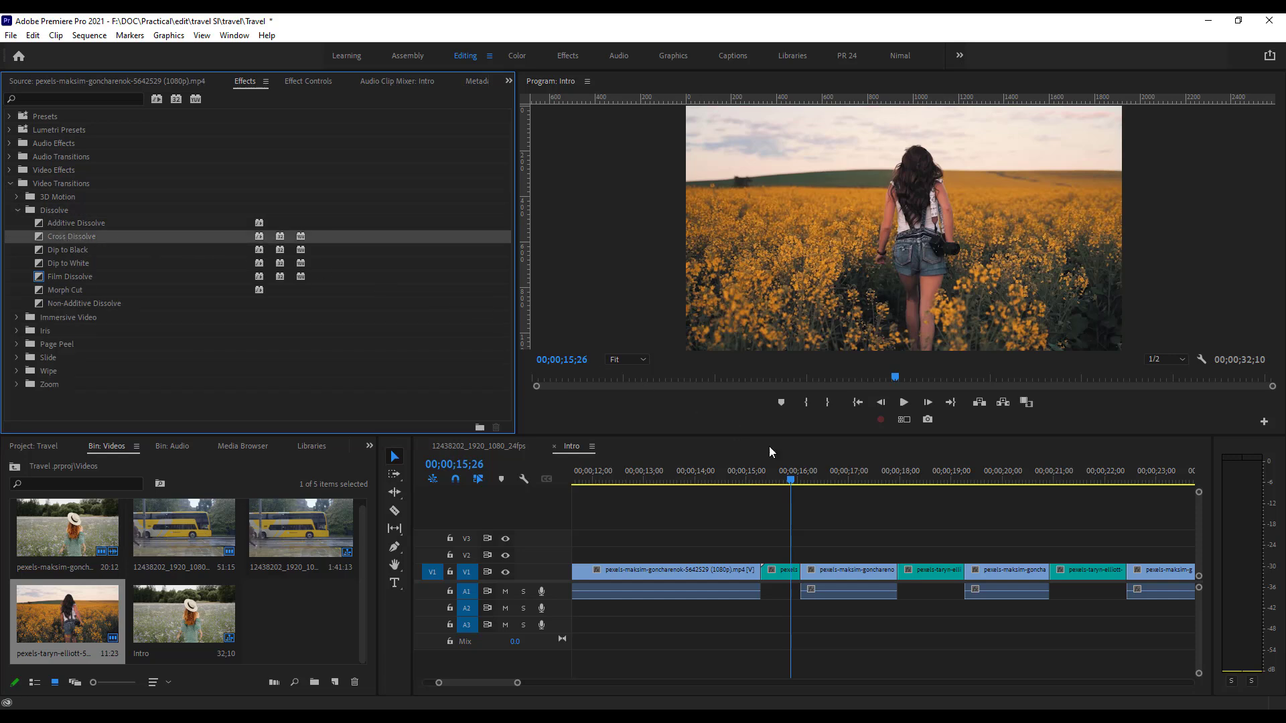
left_click_drag(770, 452, 162, 185)
left_click_drag(570, 432, 807, 583)
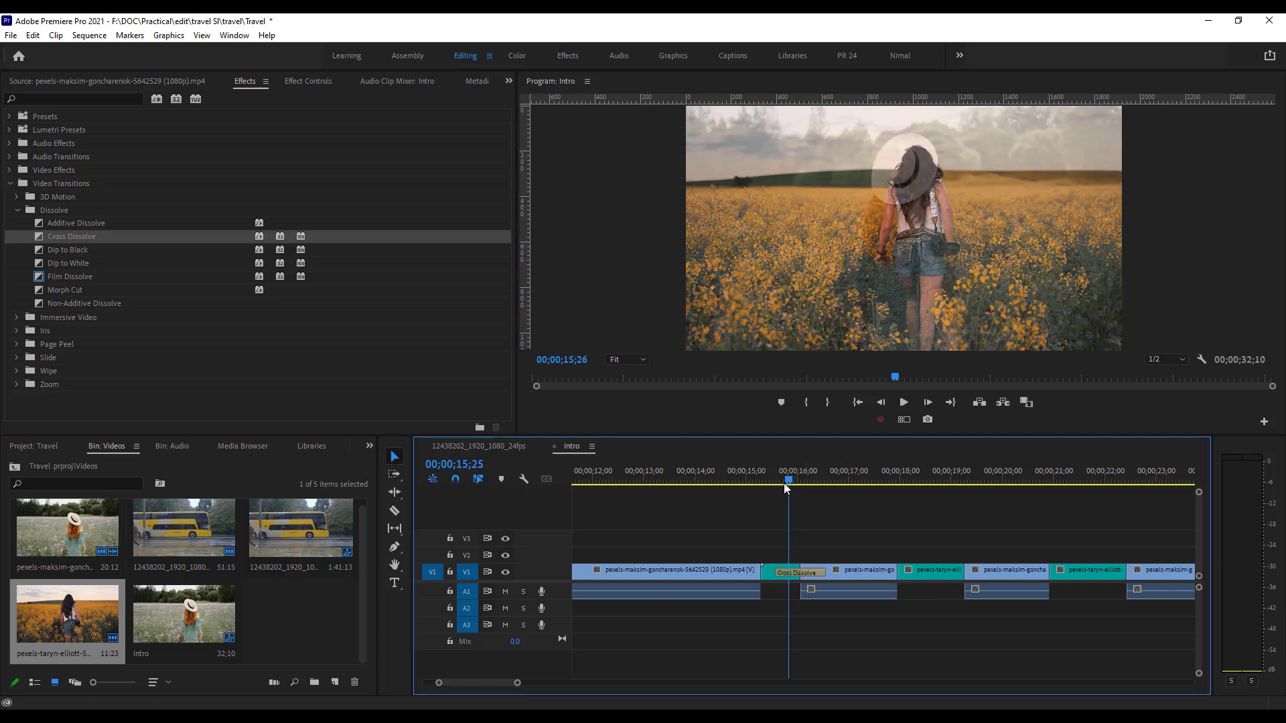
Play and scrub through the Cross Dissolve near 16 seconds to review the transition.
left_click_drag(783, 484, 768, 484)
left_click(900, 400)
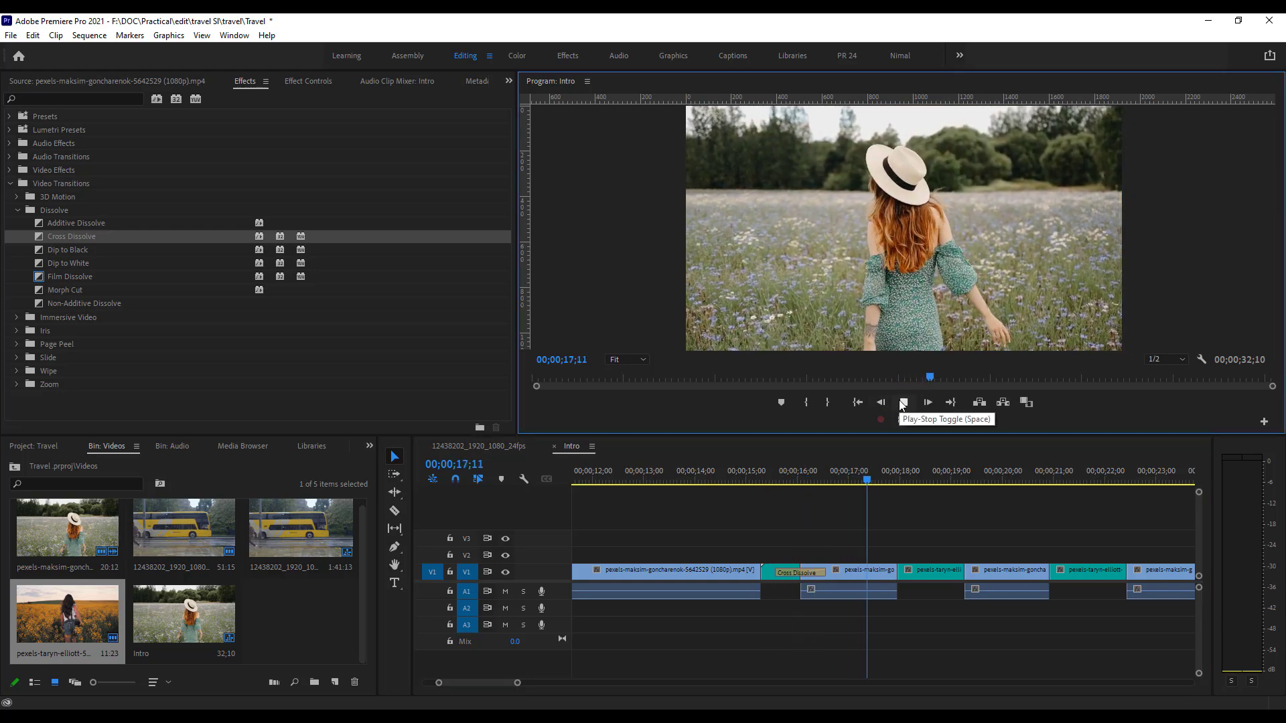
left_click(934, 489)
left_click_drag(933, 488, 689, 489)
left_click(905, 402)
left_click(906, 402)
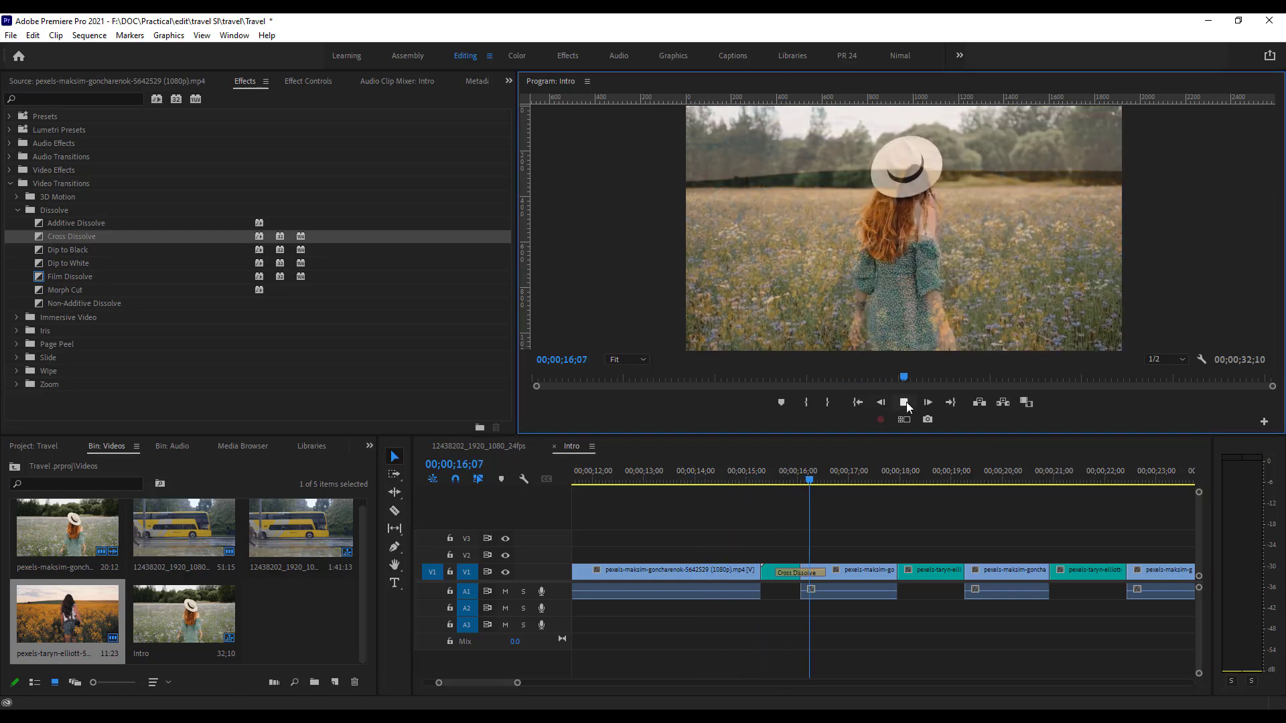
left_click(904, 403)
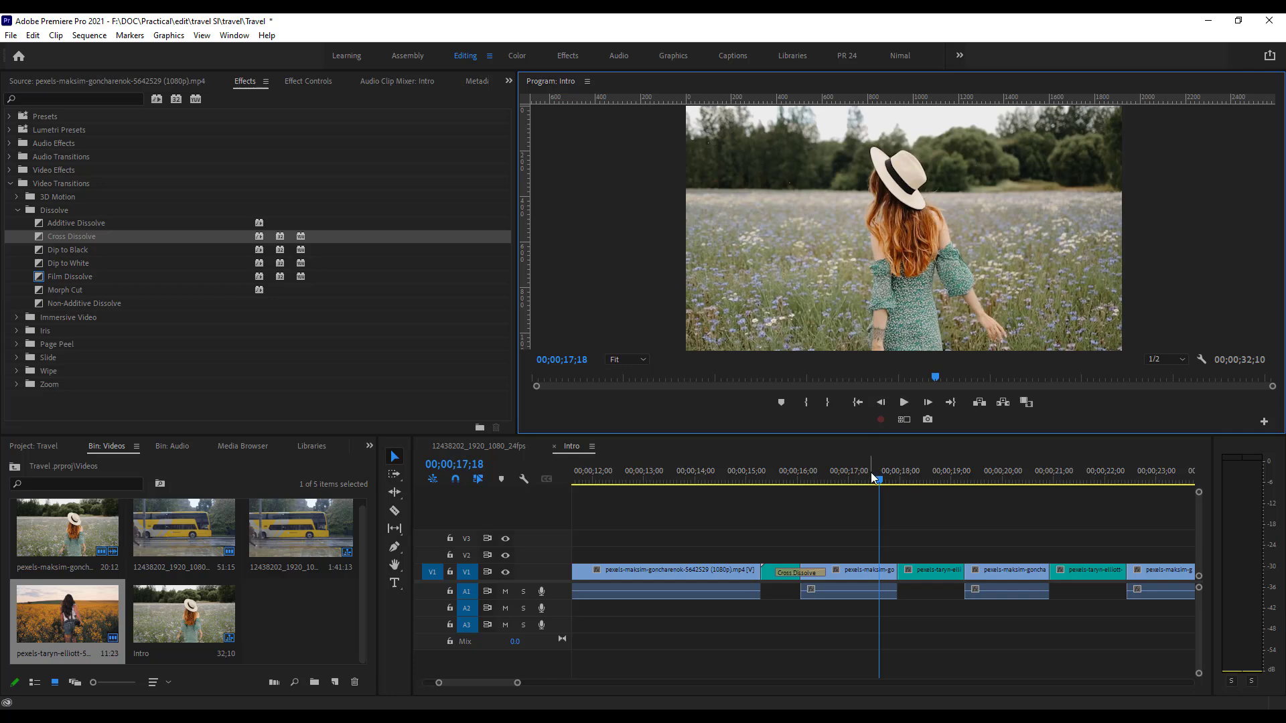
left_click_drag(870, 473, 821, 495)
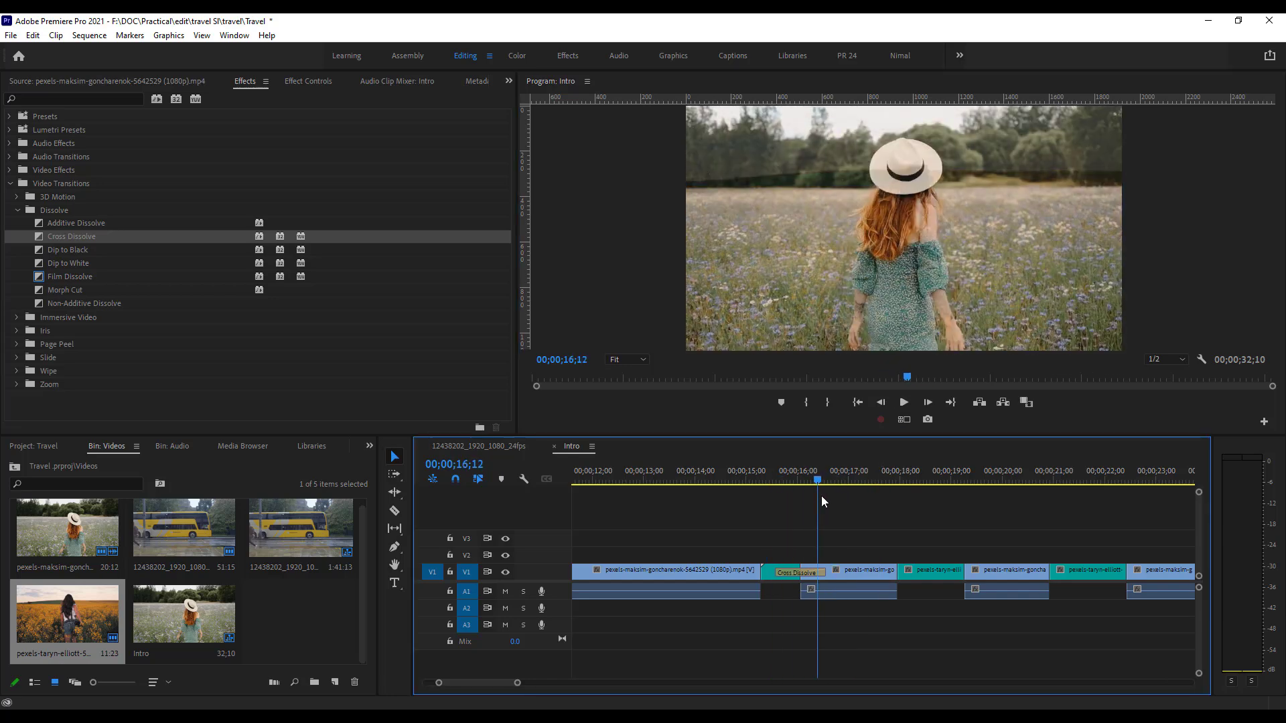
Append the bus clip 12438202_1920_1080_24fps.mp4 after the last yellow-field clip on V1 and play across the cut.
scroll(857, 515, "down", 8)
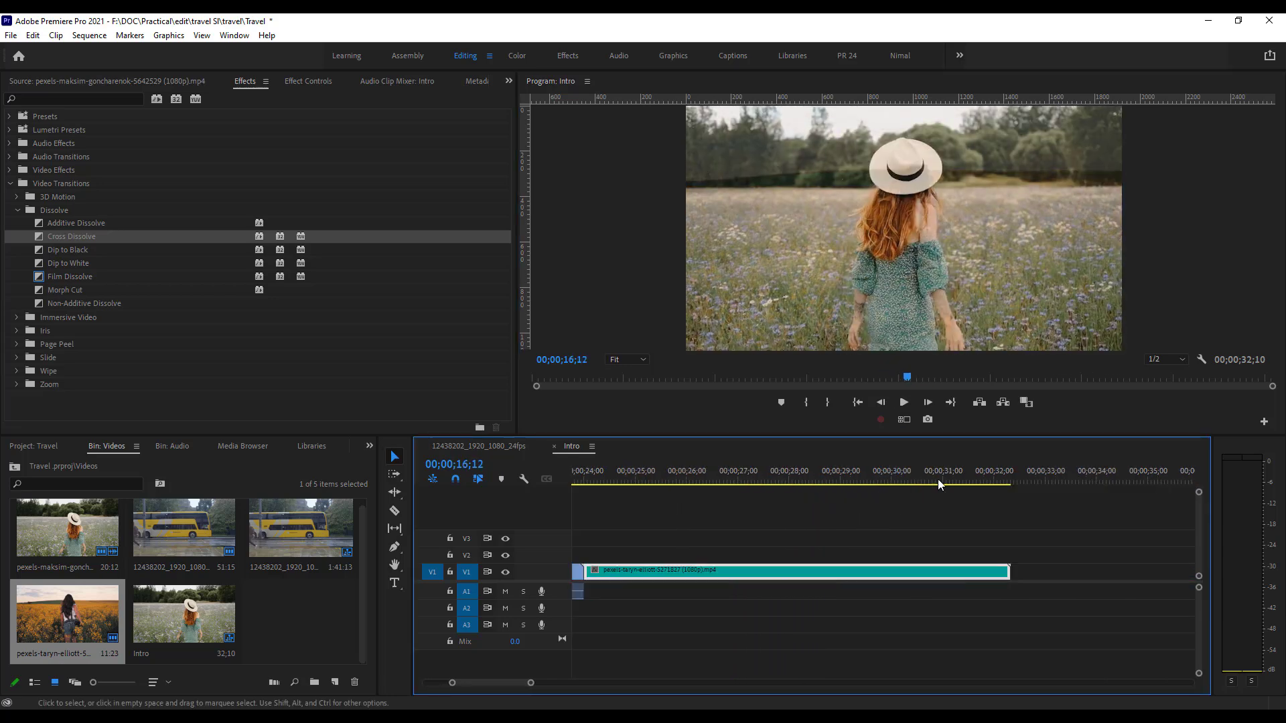
left_click(963, 474)
mouse_move(967, 471)
left_mouse_down()
mouse_move(1009, 472)
mouse_move(963, 473)
left_mouse_up()
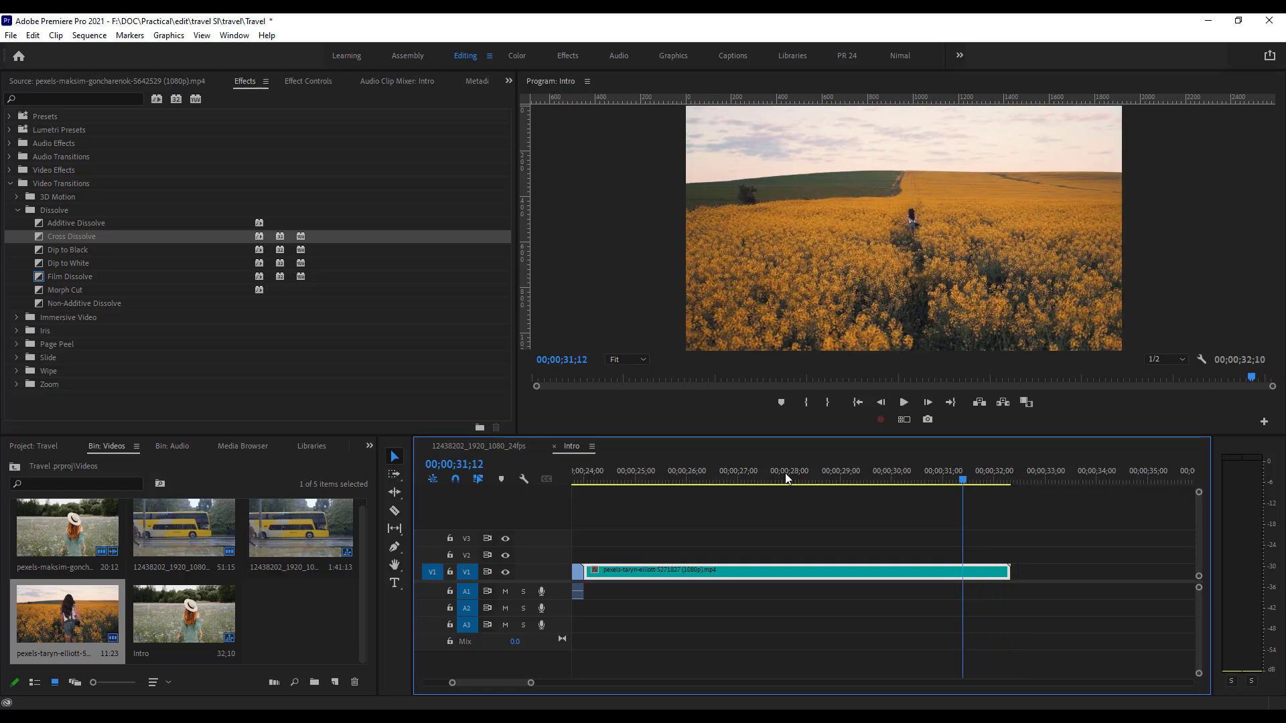
left_click_drag(179, 514, 1016, 581)
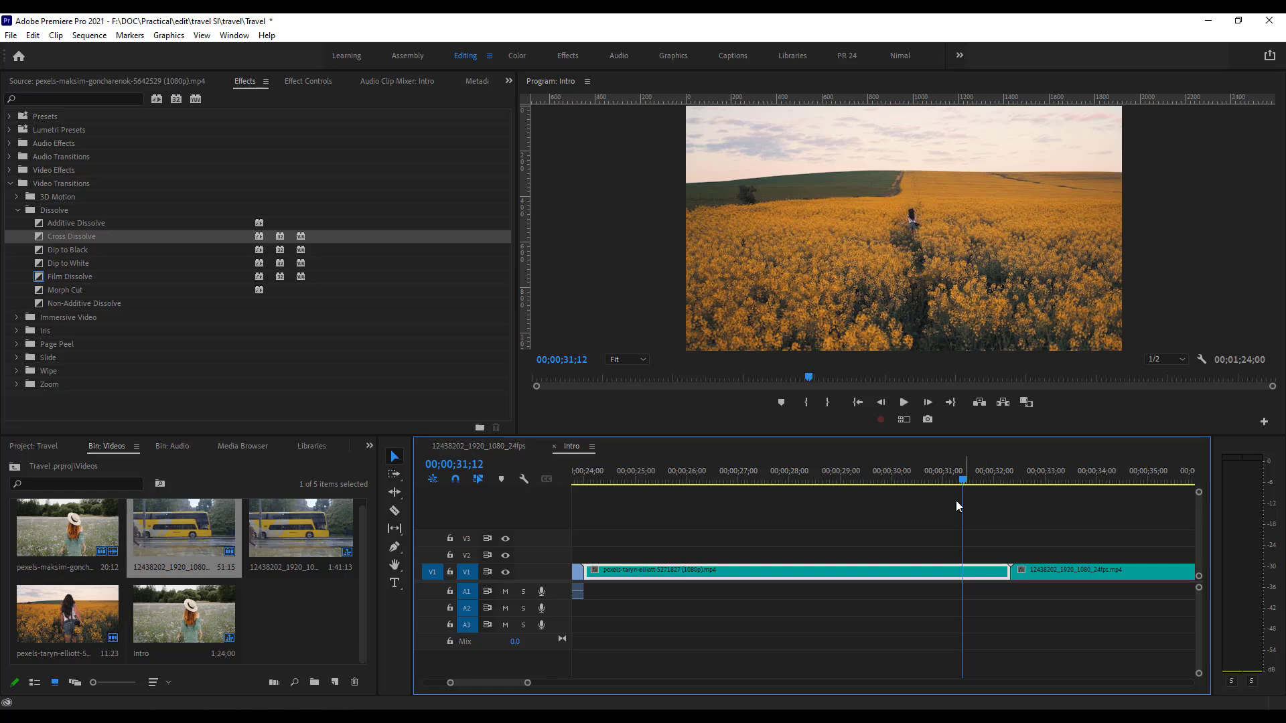
left_click(904, 402)
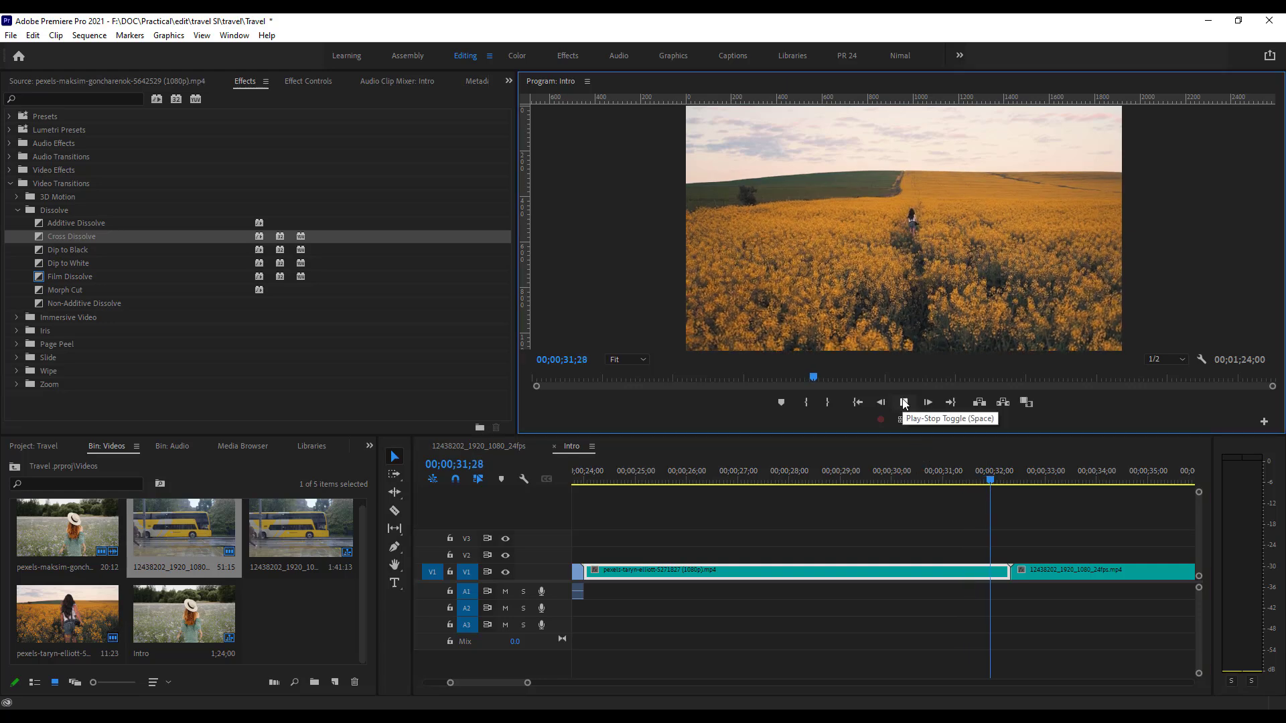
left_click(903, 402)
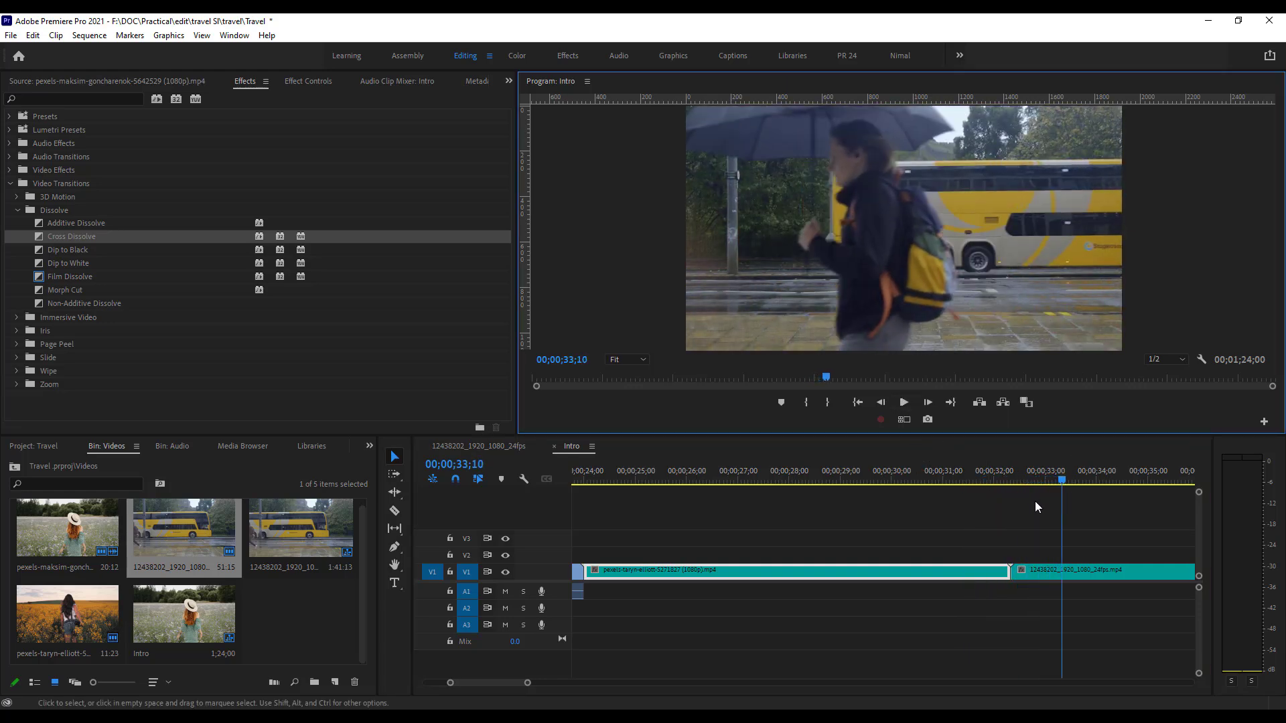
Apply Cross Dissolve between the last yellow-field clip and the bus clip, accepting repeated frames, and preview it.
left_click_drag(83, 239, 1020, 588)
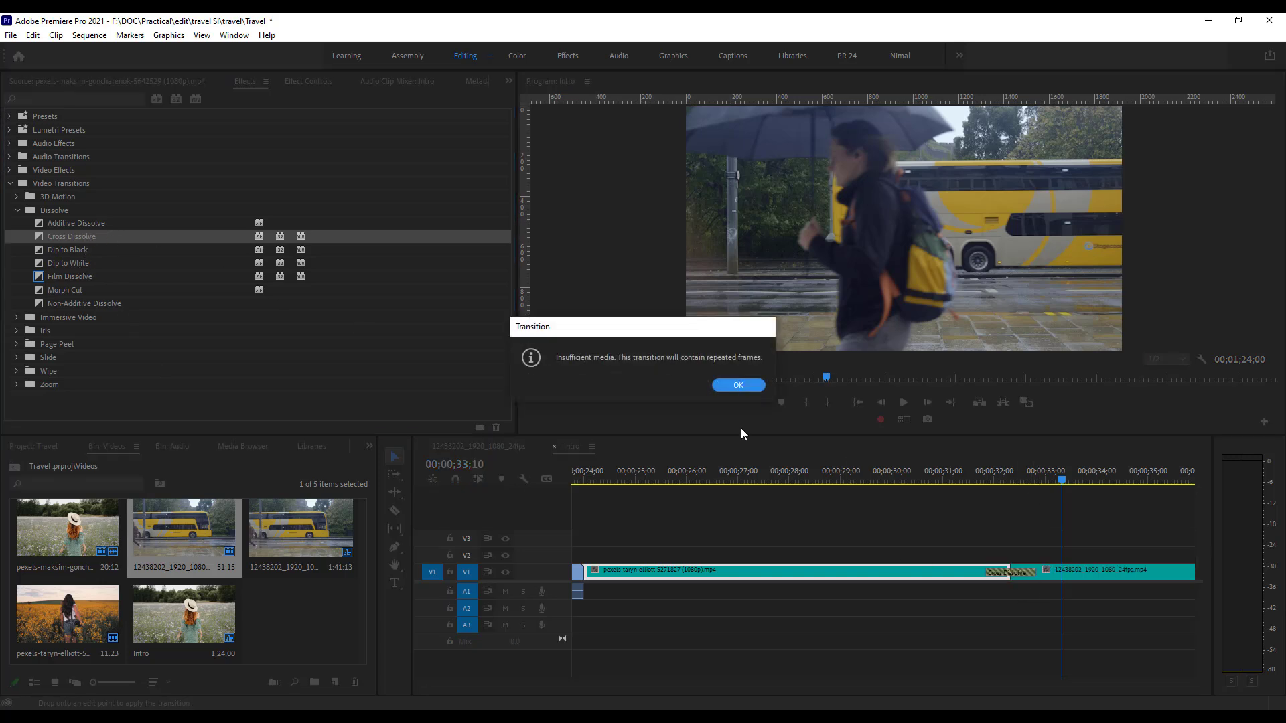
left_click(738, 384)
left_click_drag(1063, 479, 947, 479)
left_click(904, 402)
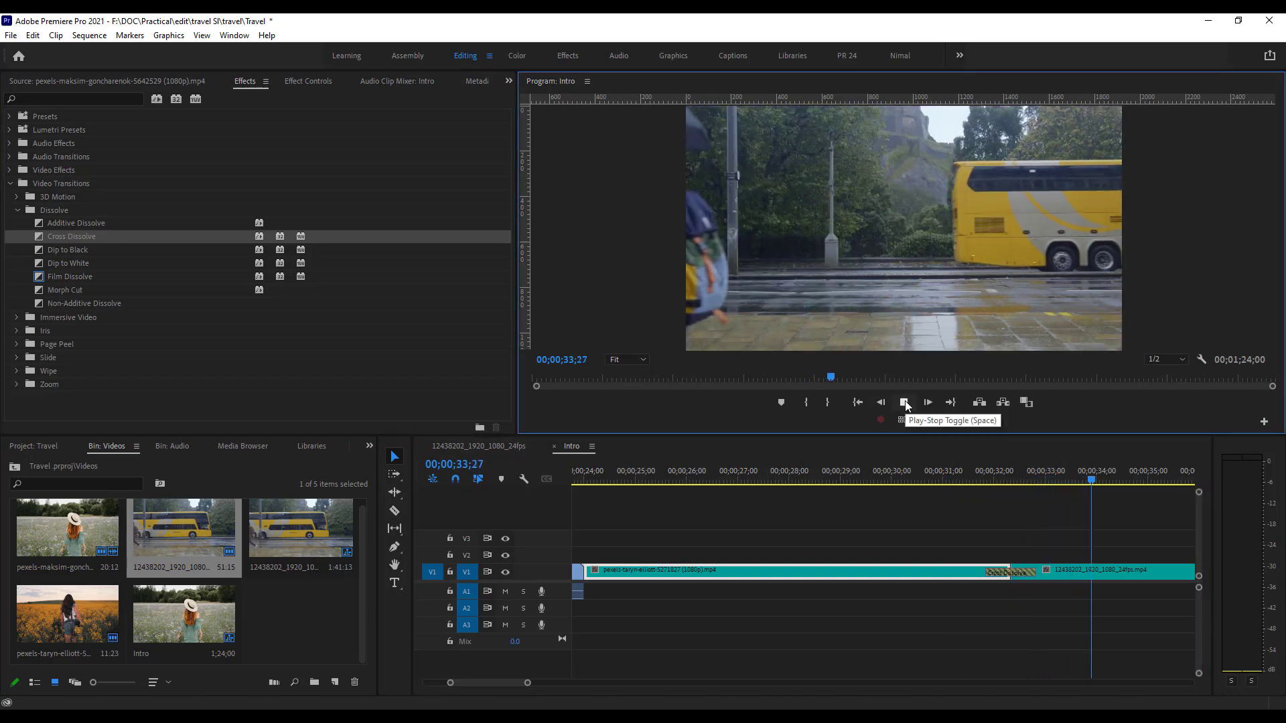
left_click(904, 402)
left_click_drag(1118, 480, 1010, 487)
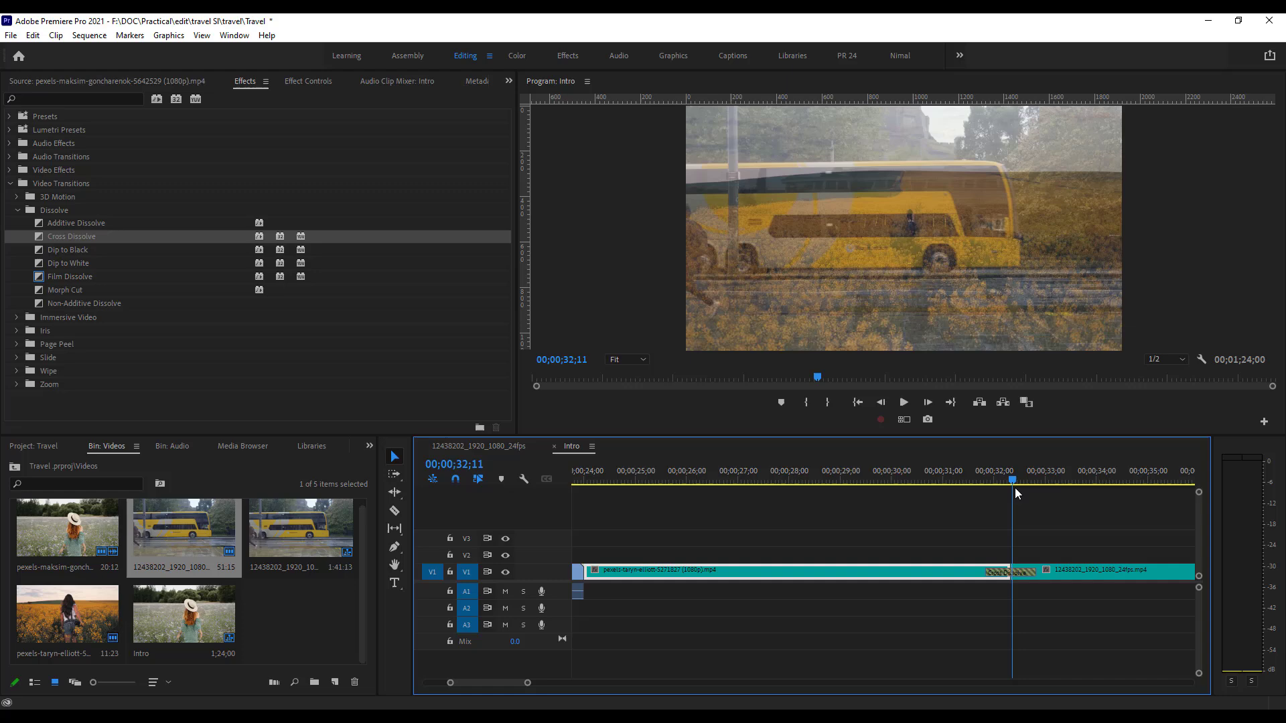
left_click_drag(1015, 488, 1066, 491)
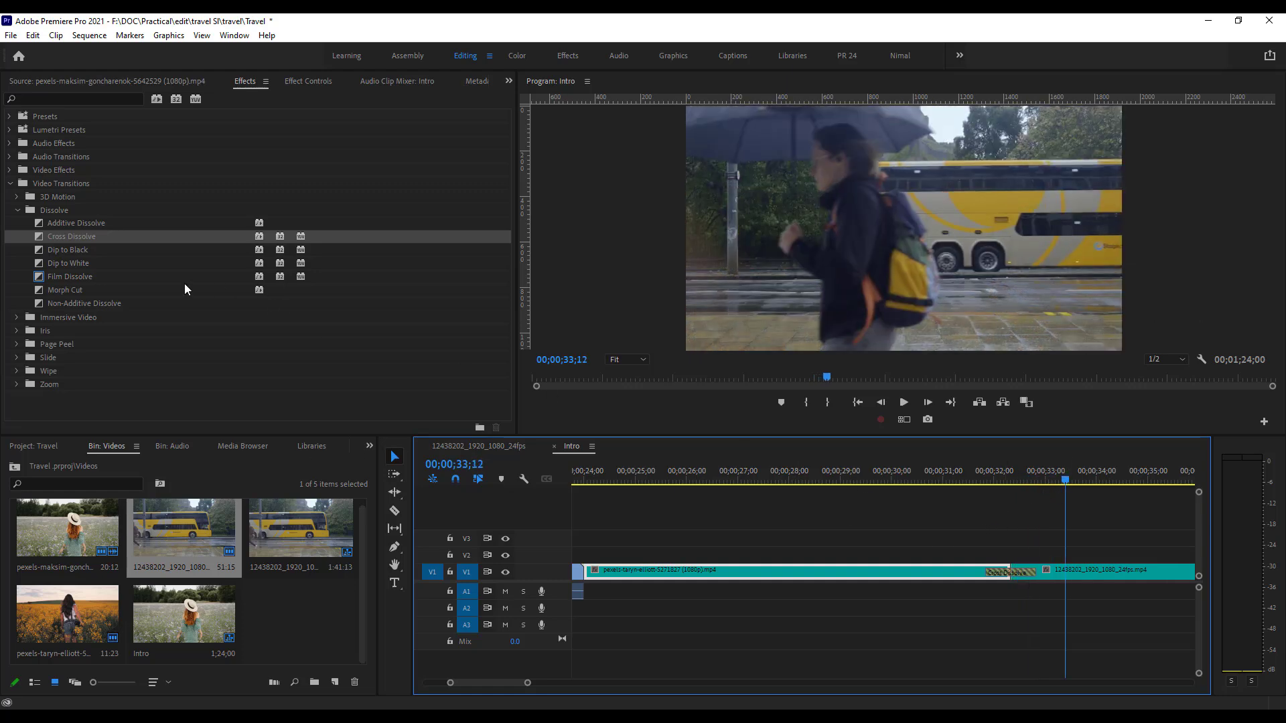
Replace the transition before the bus clip with Dip to Black and preview it.
left_click_drag(69, 251, 1012, 576)
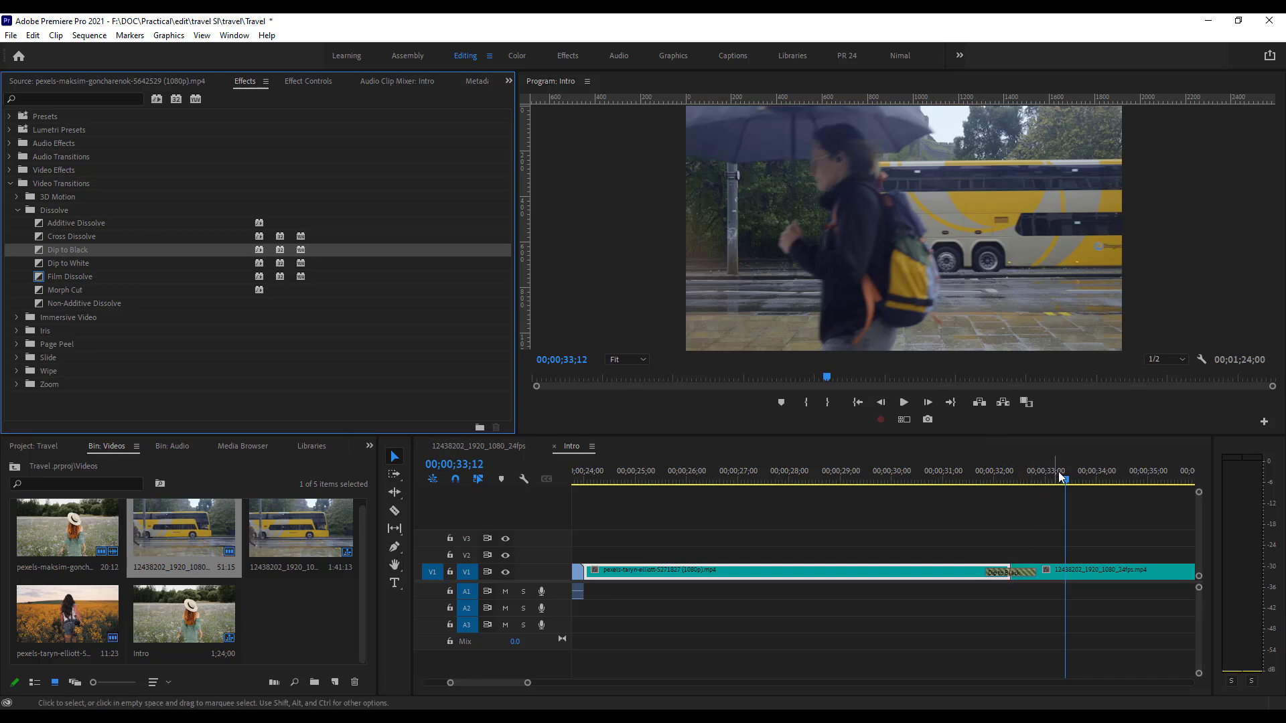
left_click(962, 477)
left_click(904, 403)
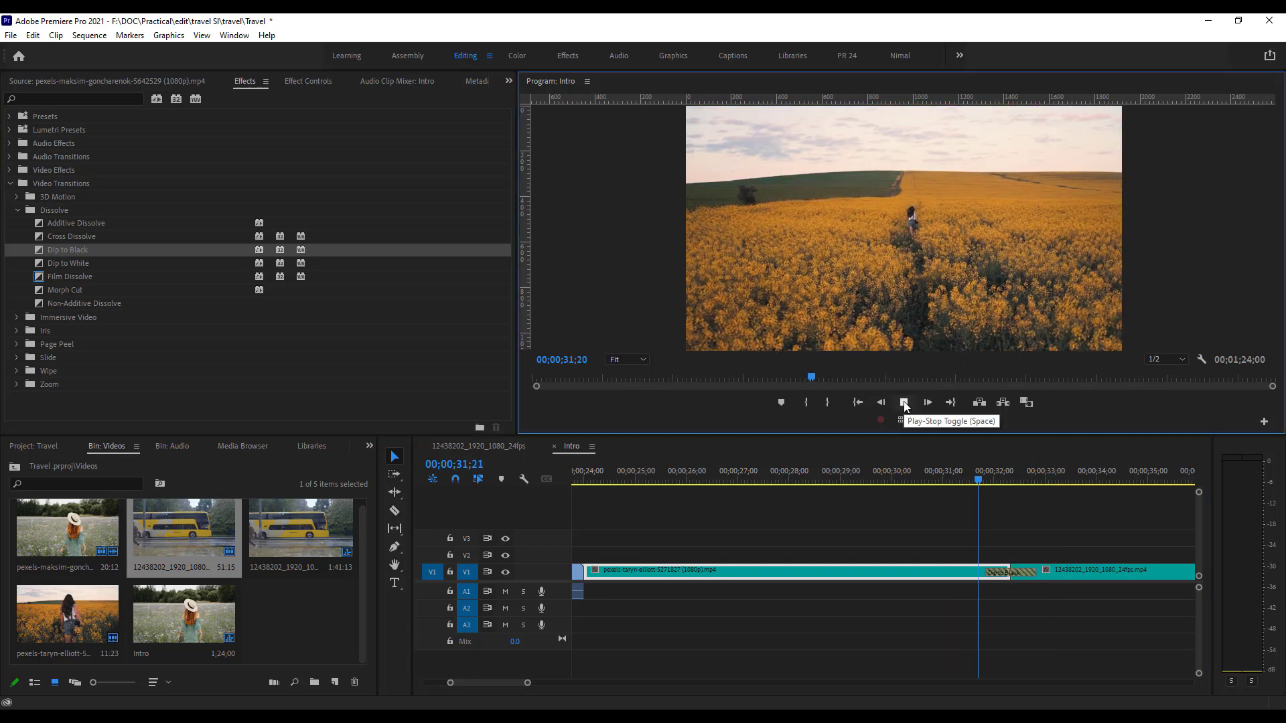
left_click(904, 403)
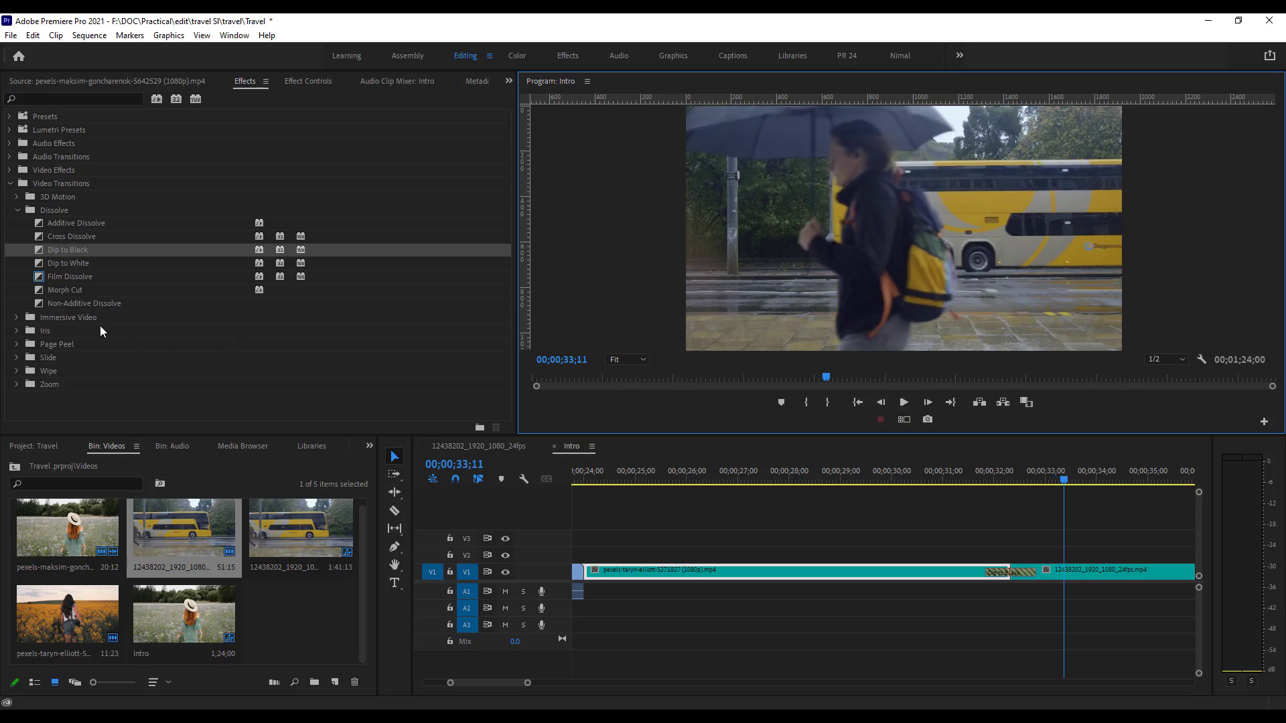
Replace the transition before the bus clip with Page Peel and preview it.
left_click(18, 345)
left_click(73, 357)
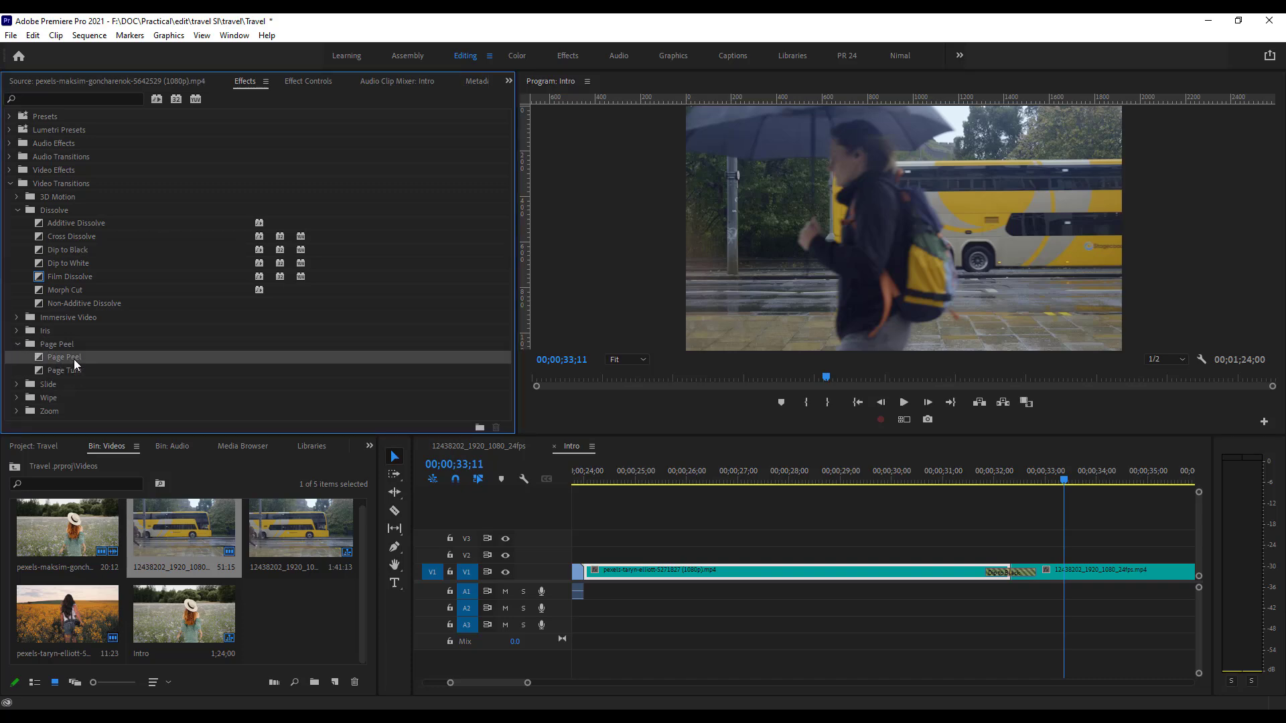
left_click_drag(64, 359, 1018, 572)
left_click(958, 477)
left_click(903, 402)
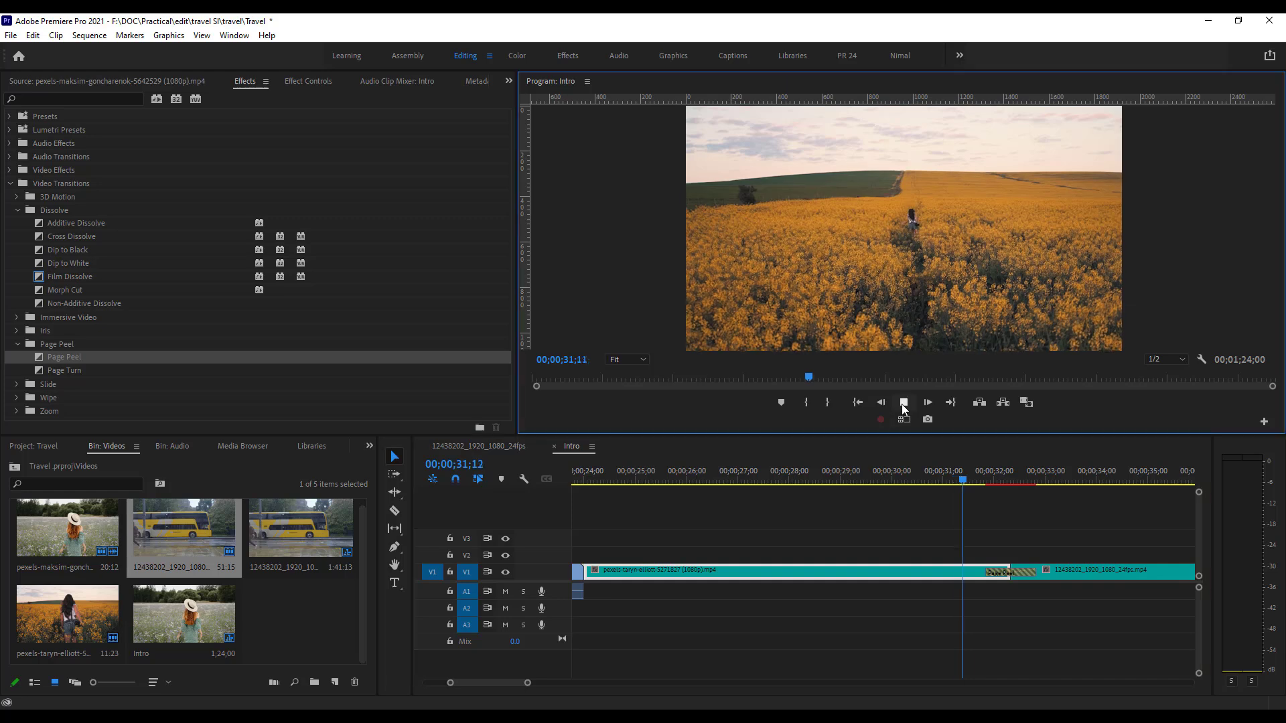
left_click(903, 402)
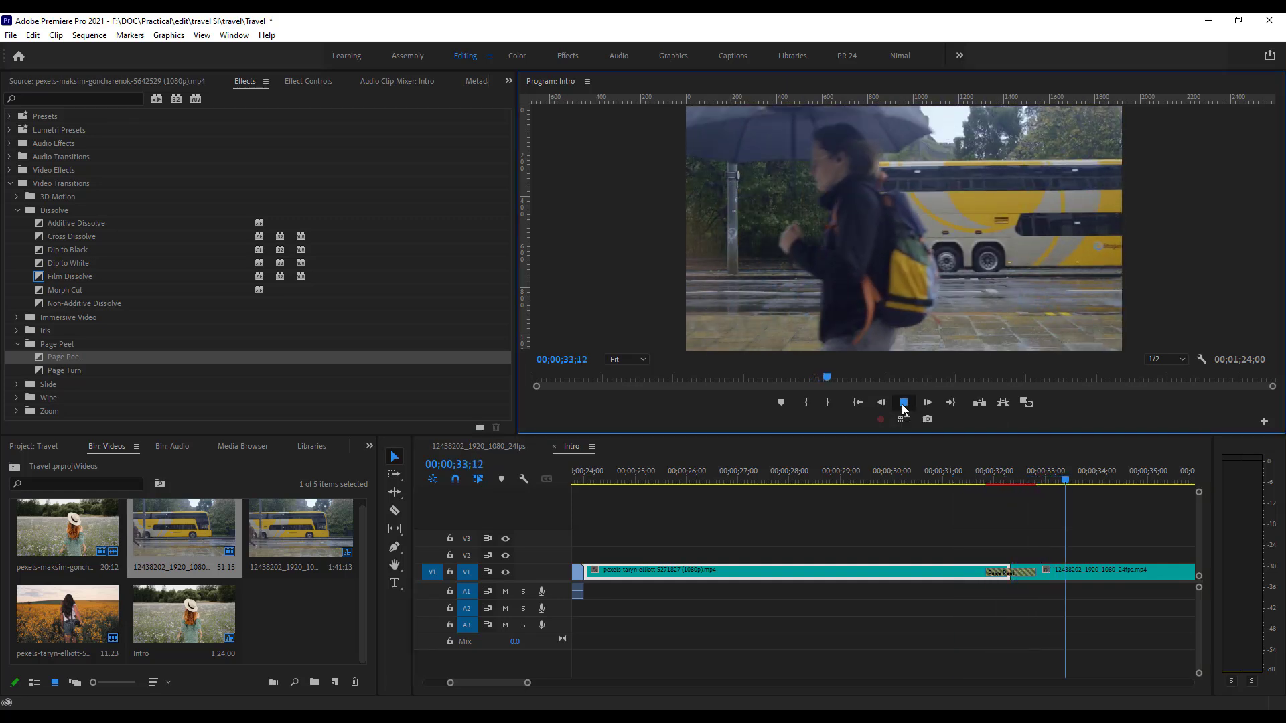
Replace the transition before the bus clip with Band Wipe and preview it.
left_click(17, 397)
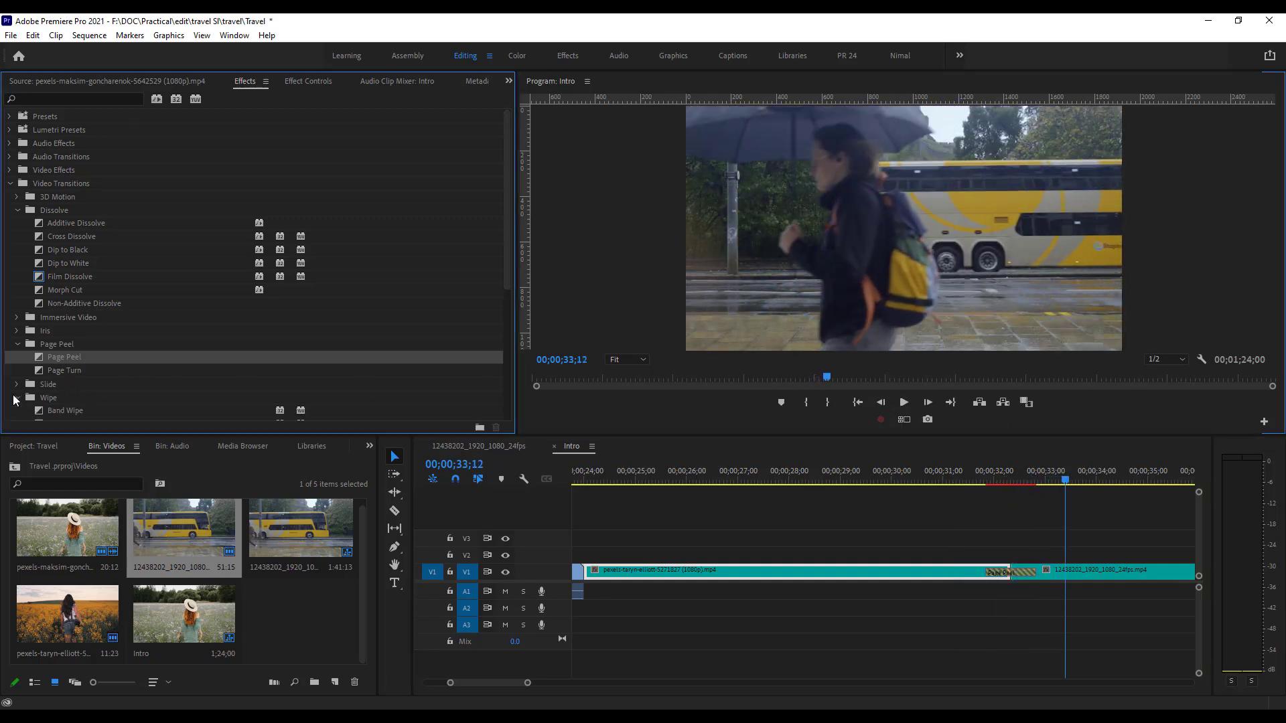
left_click_drag(67, 411, 1016, 574)
left_click(974, 483)
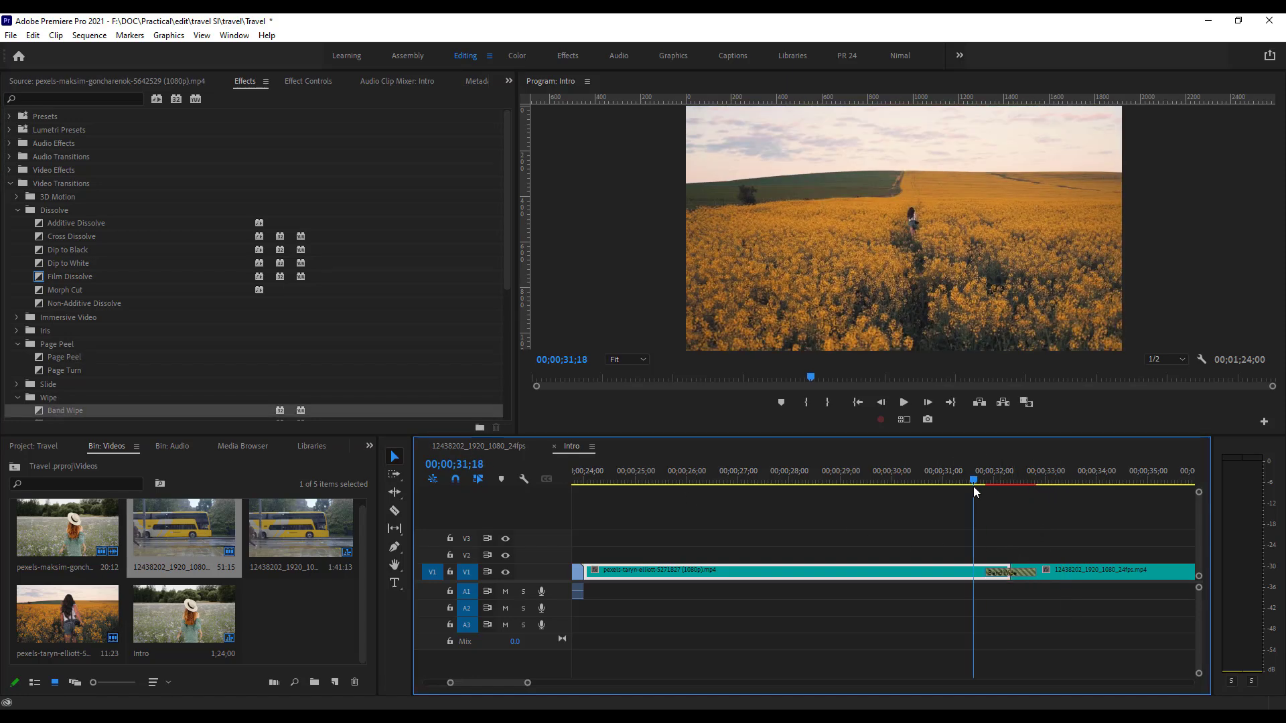
left_click(904, 403)
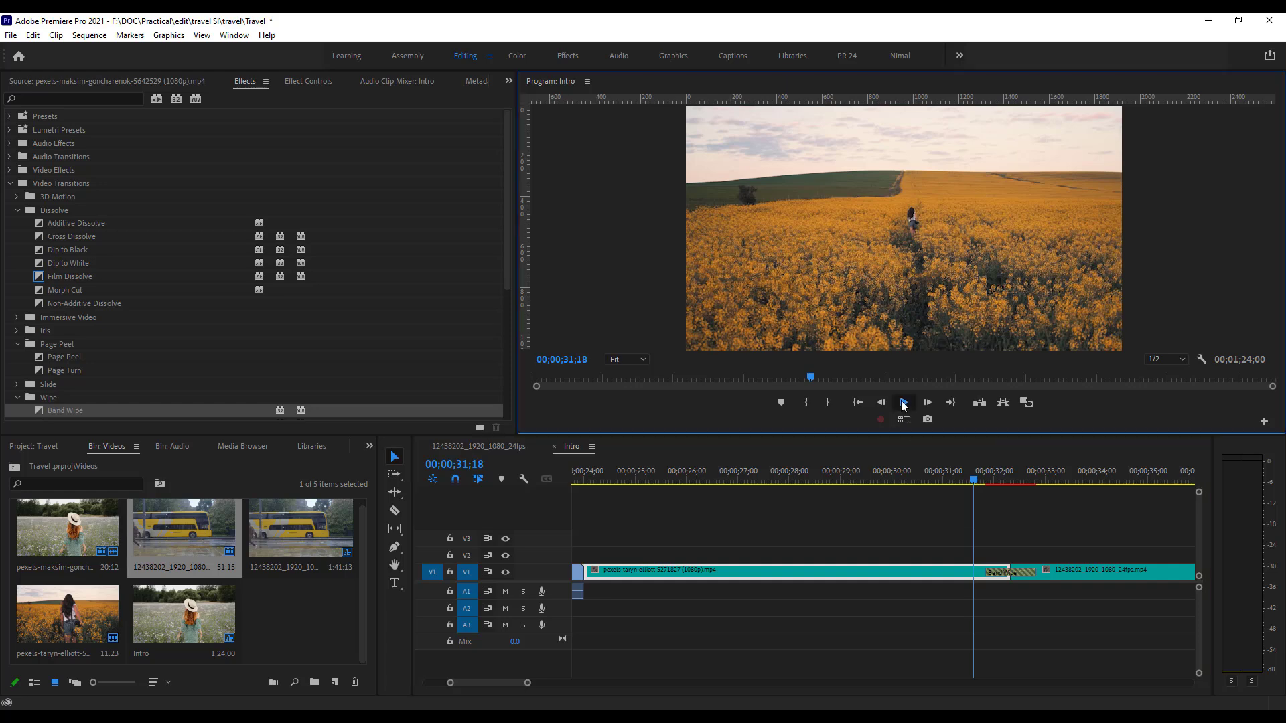
left_click(904, 403)
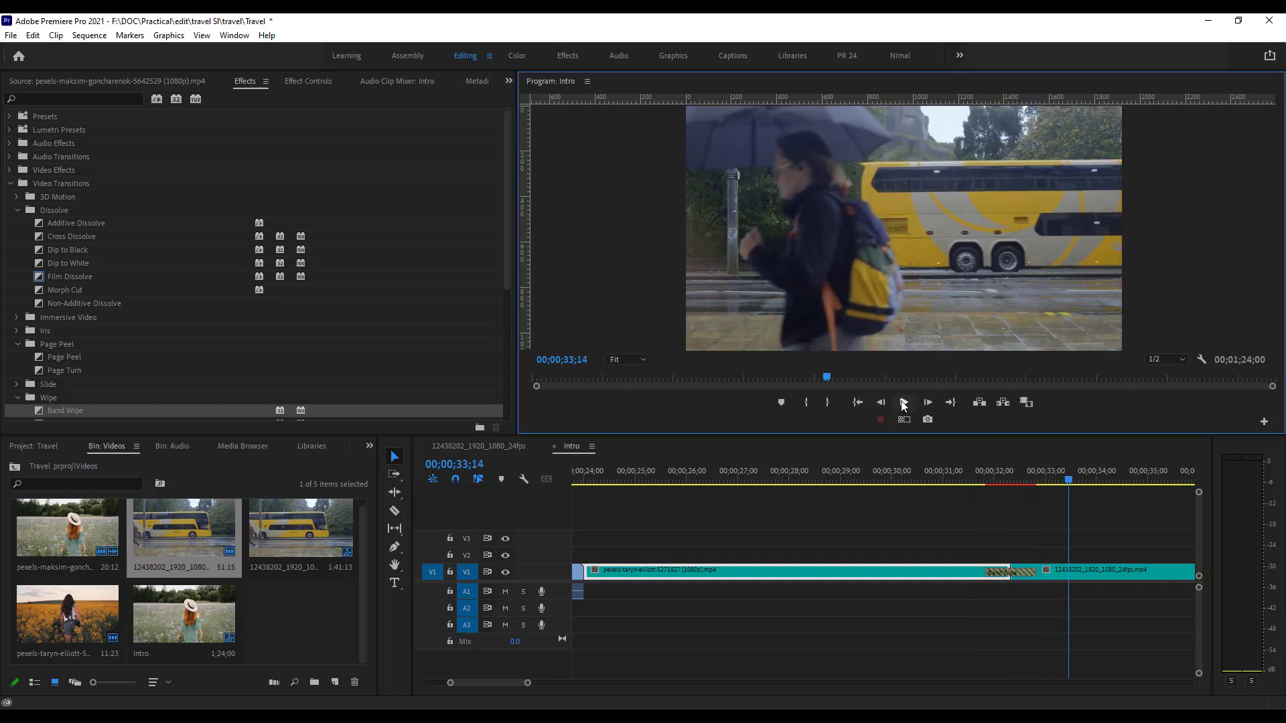
Replace the transition before the bus clip with Cube Spin from the 3D Motion group and preview it.
left_click(18, 198)
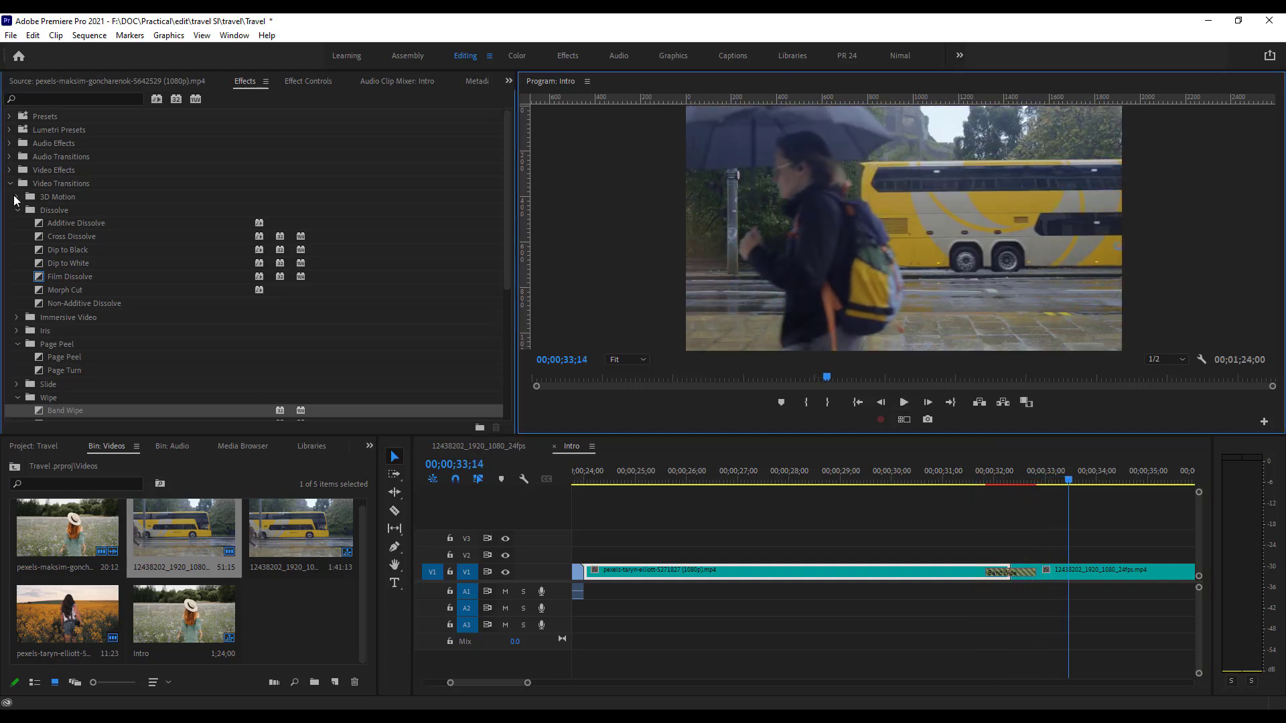
left_click_drag(61, 213, 1011, 572)
left_click(954, 483)
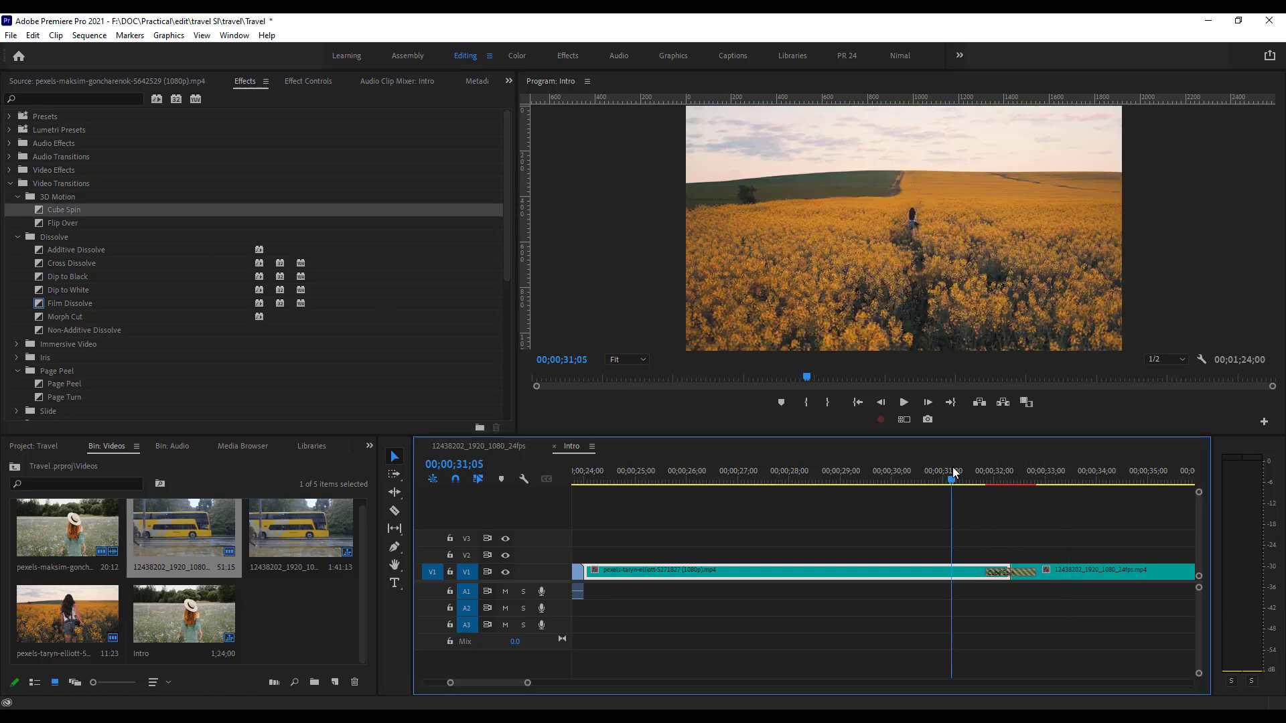
left_click(908, 406)
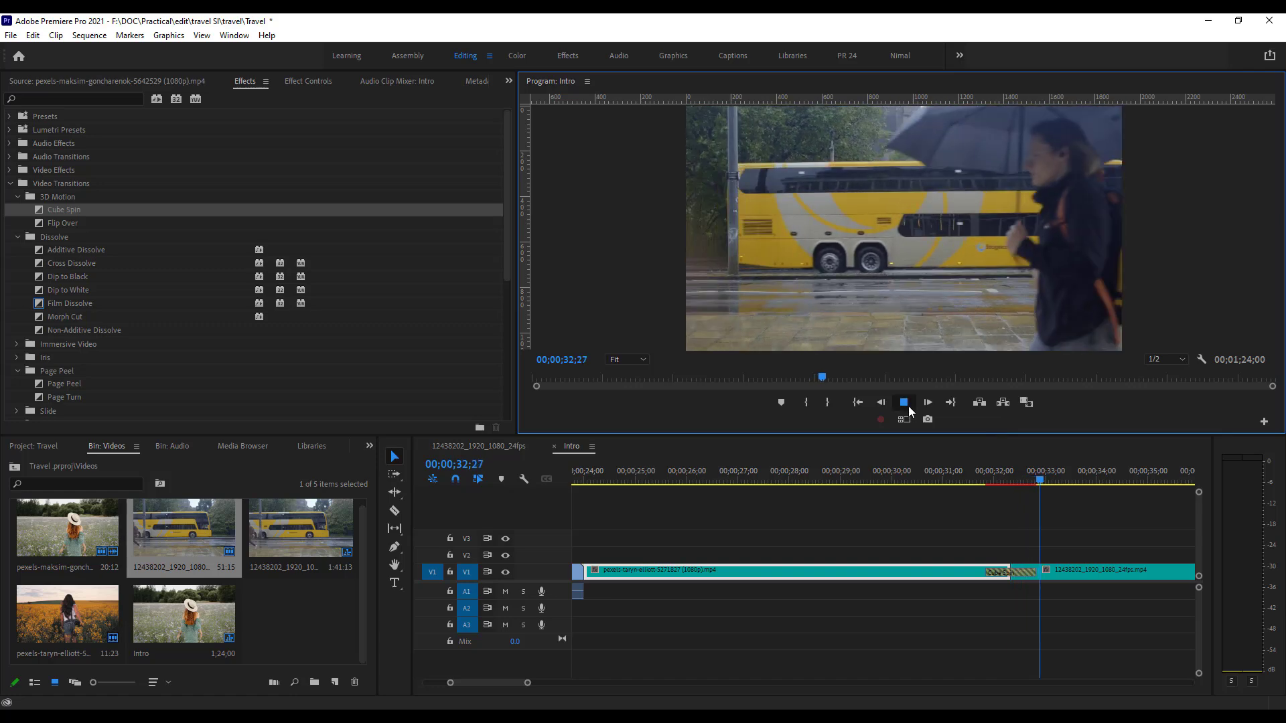
Replace the transition before the bus clip with Dip to White and preview it.
left_click(908, 406)
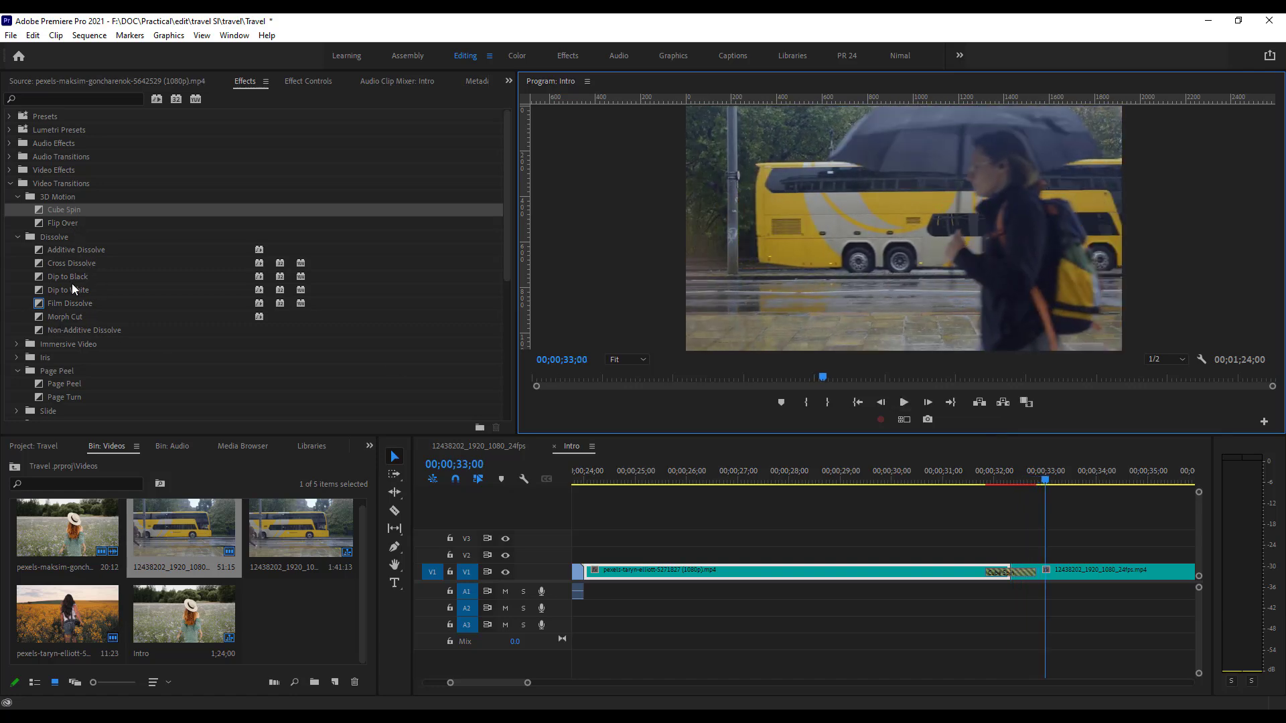
left_click_drag(73, 292, 1001, 570)
left_click(925, 477)
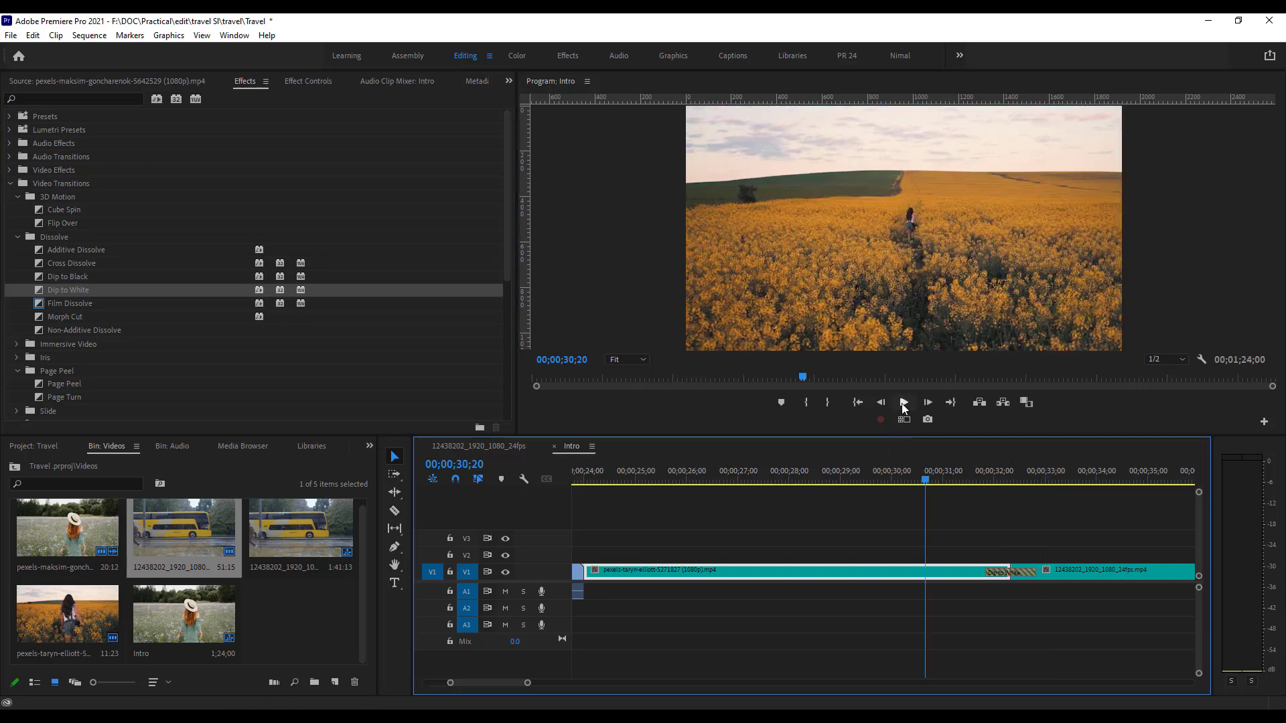
left_click(904, 403)
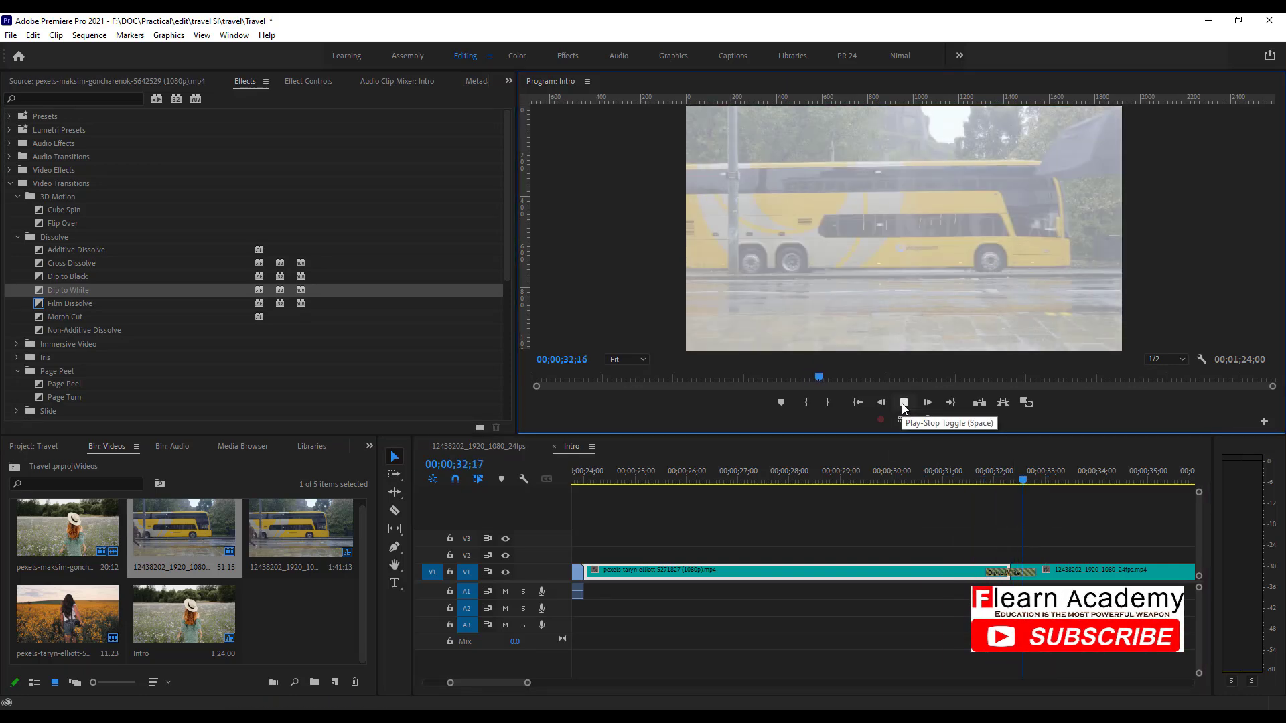
left_click(903, 403)
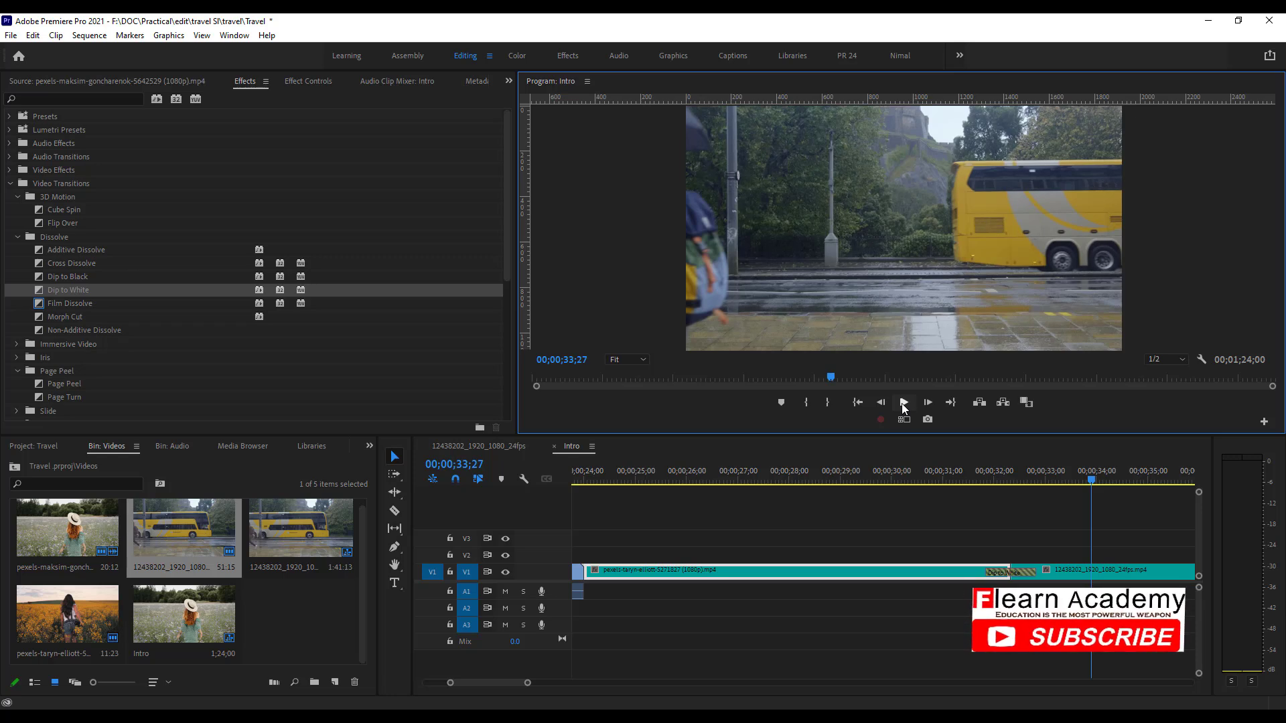
Select the clip of the woman in the hat at about 00;00;19;24 and display the Lumetri Color controls for it.
left_click(500, 682)
left_click_drag(500, 680, 495, 680)
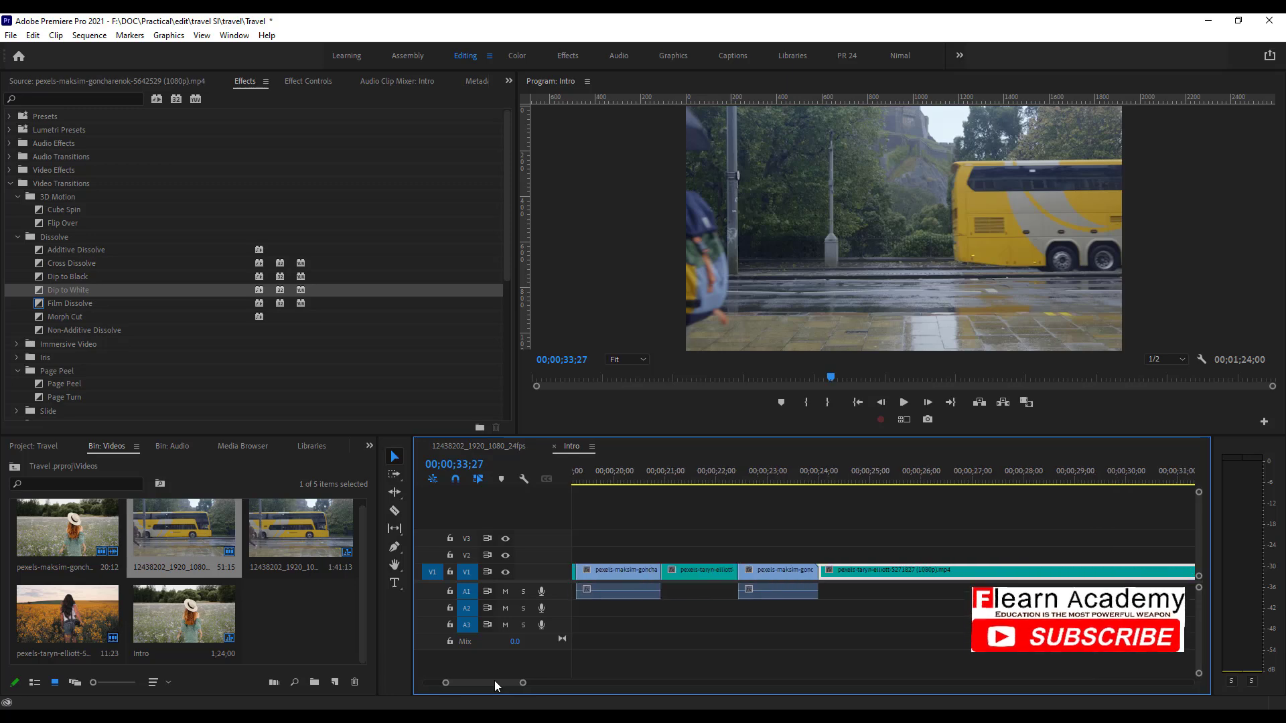
left_click(784, 478)
left_click_drag(791, 480, 833, 496)
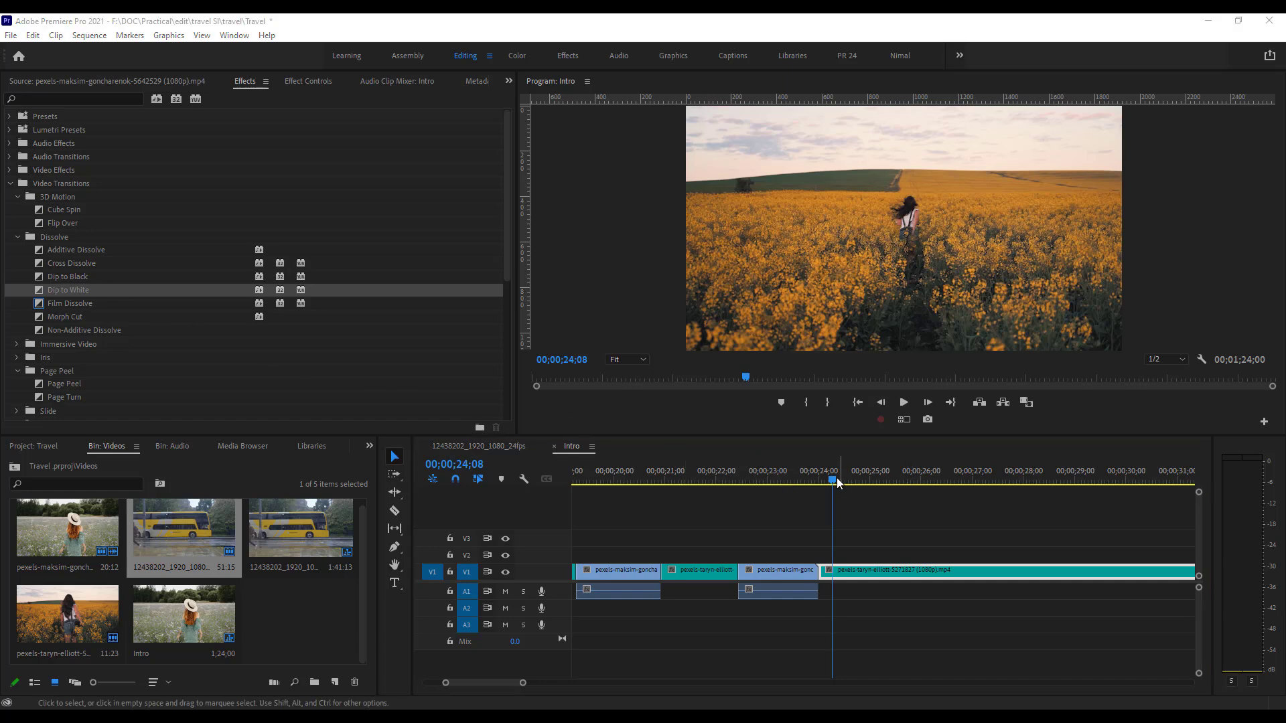
left_click_drag(837, 483, 685, 485)
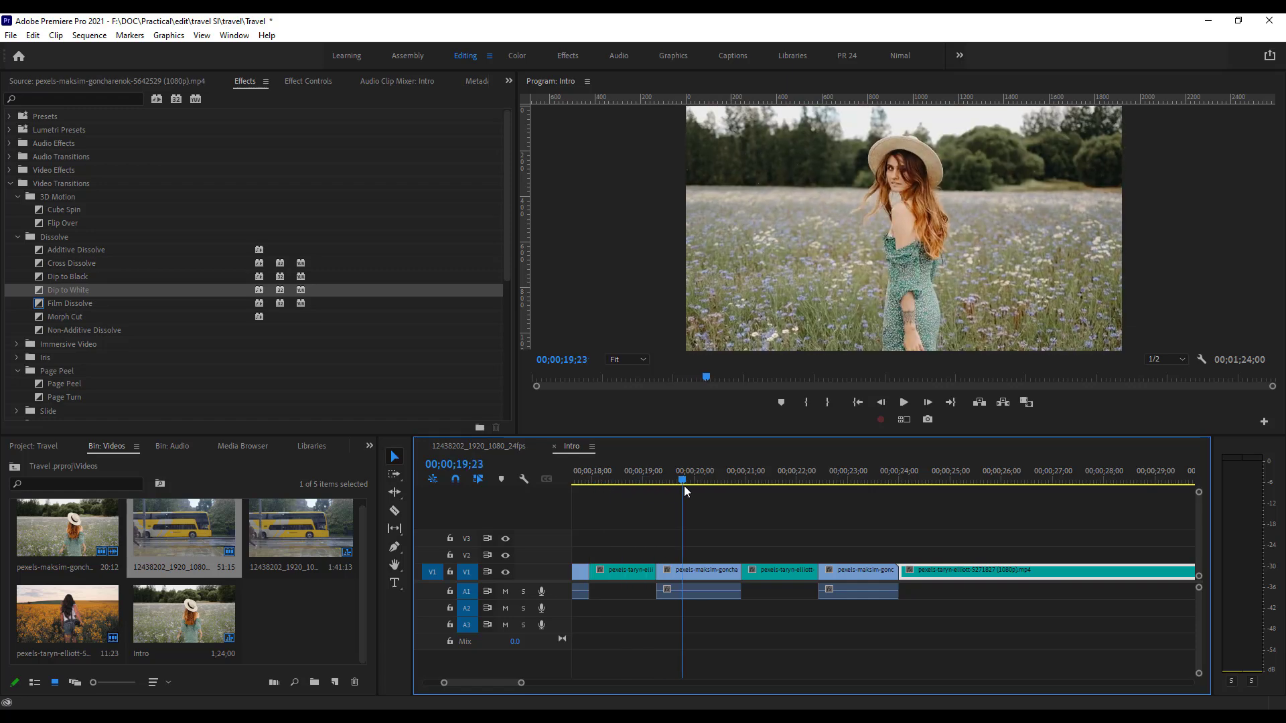
left_click(705, 572)
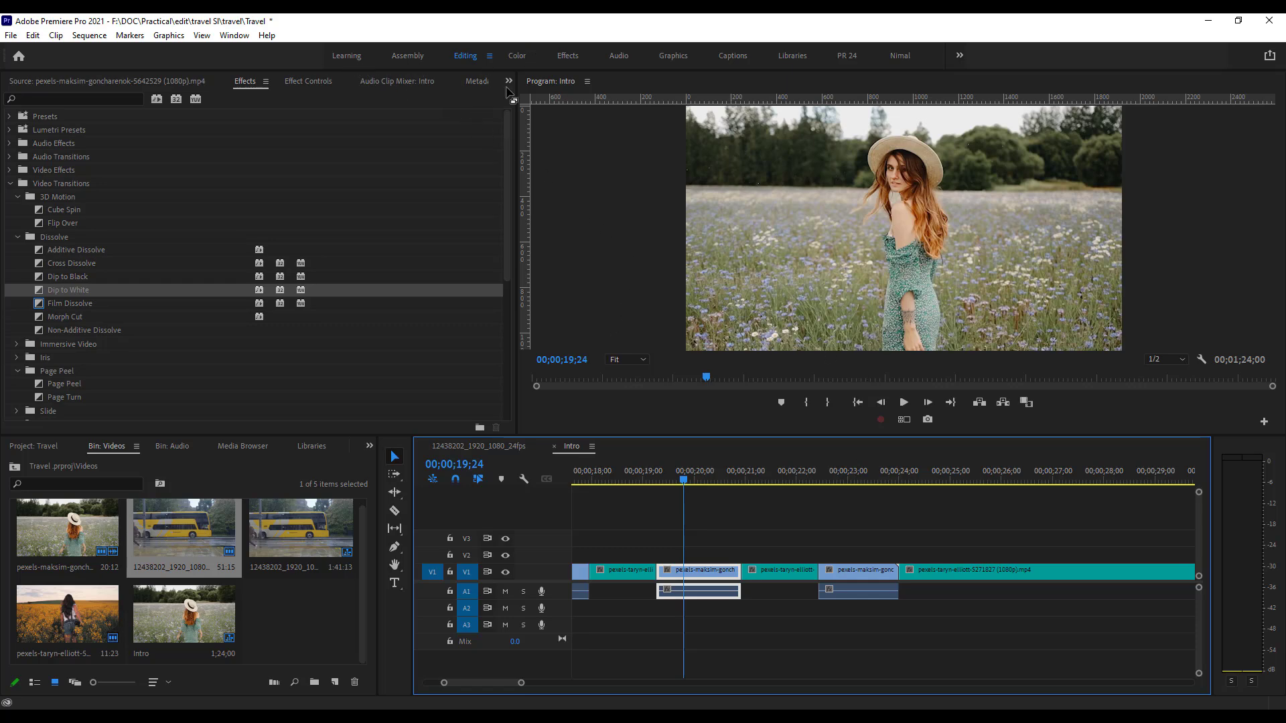
left_click(234, 35)
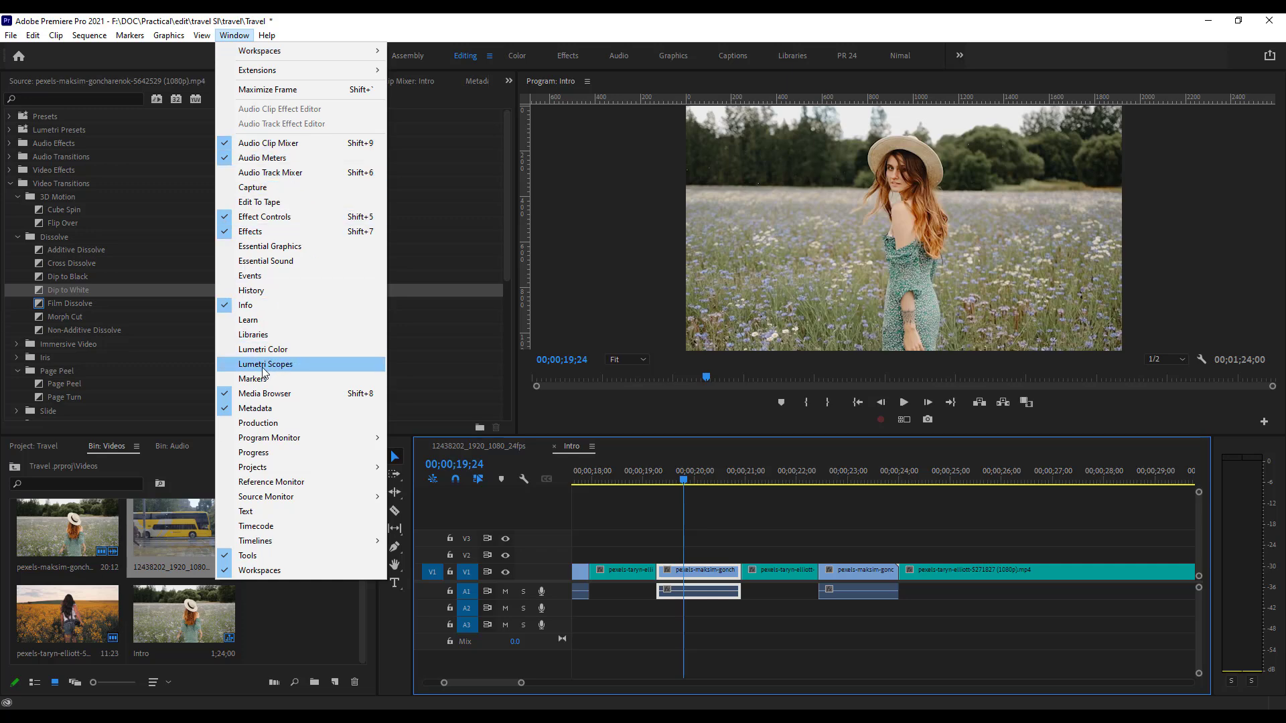
left_click(276, 349)
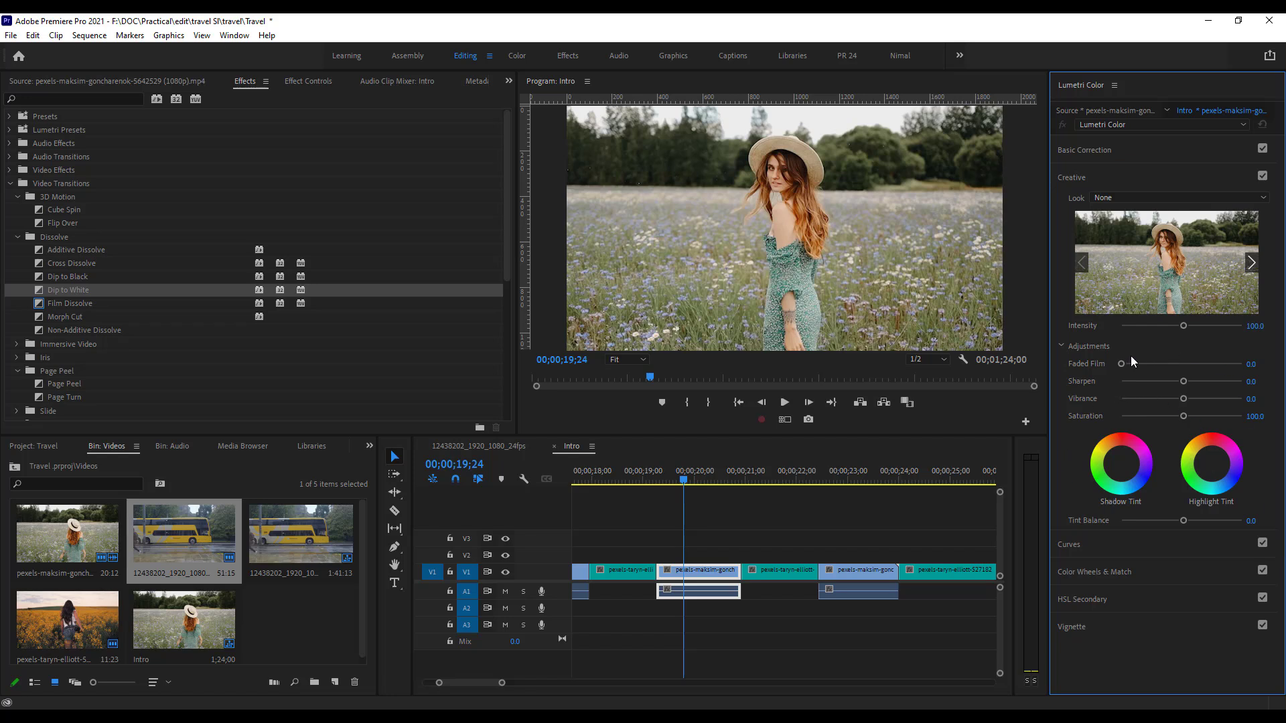
Look through the effect presets and the Basic Correction, Creative, Curves and Color Wheels & Match sections of Lumetri Color.
left_click(712, 576)
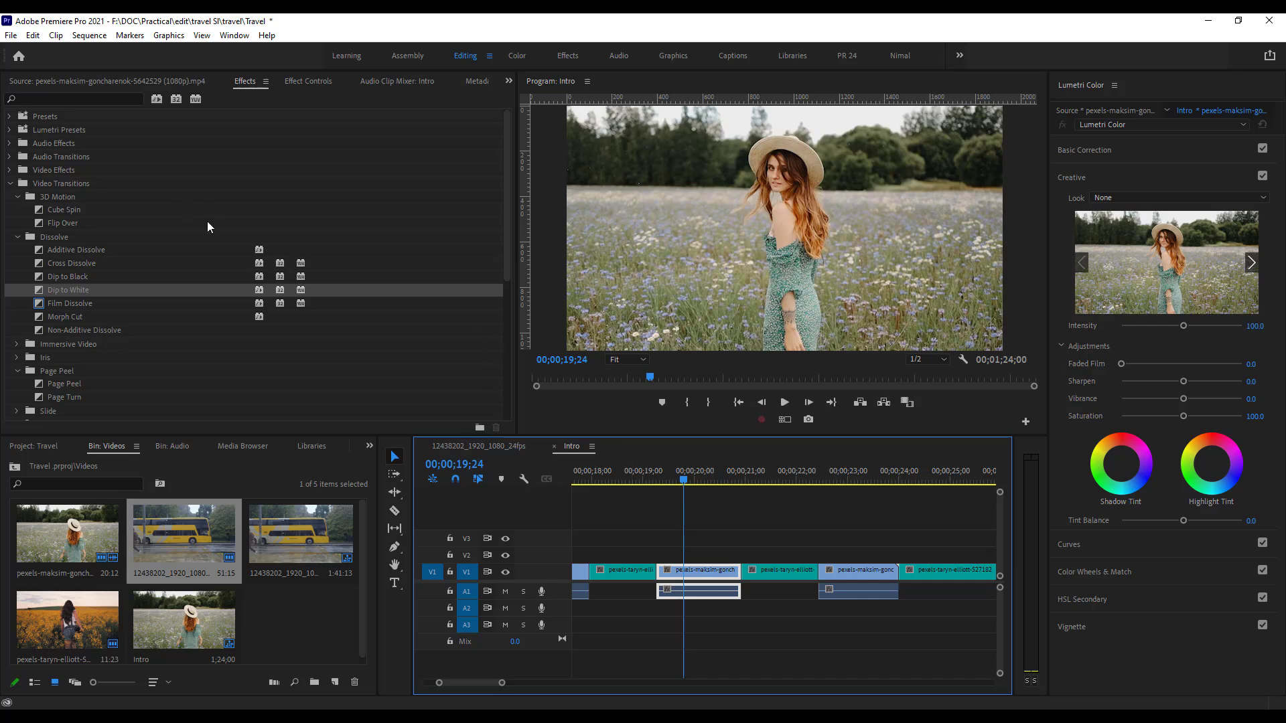
left_click(10, 116)
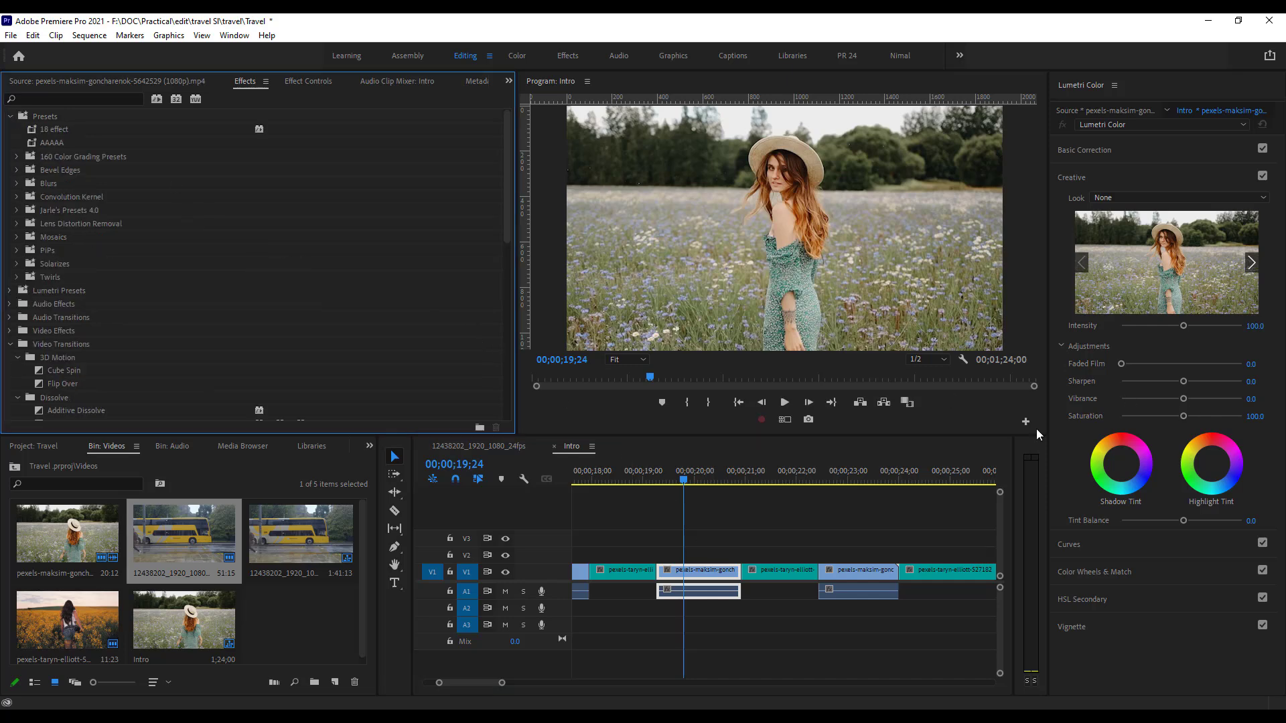
left_click(704, 574)
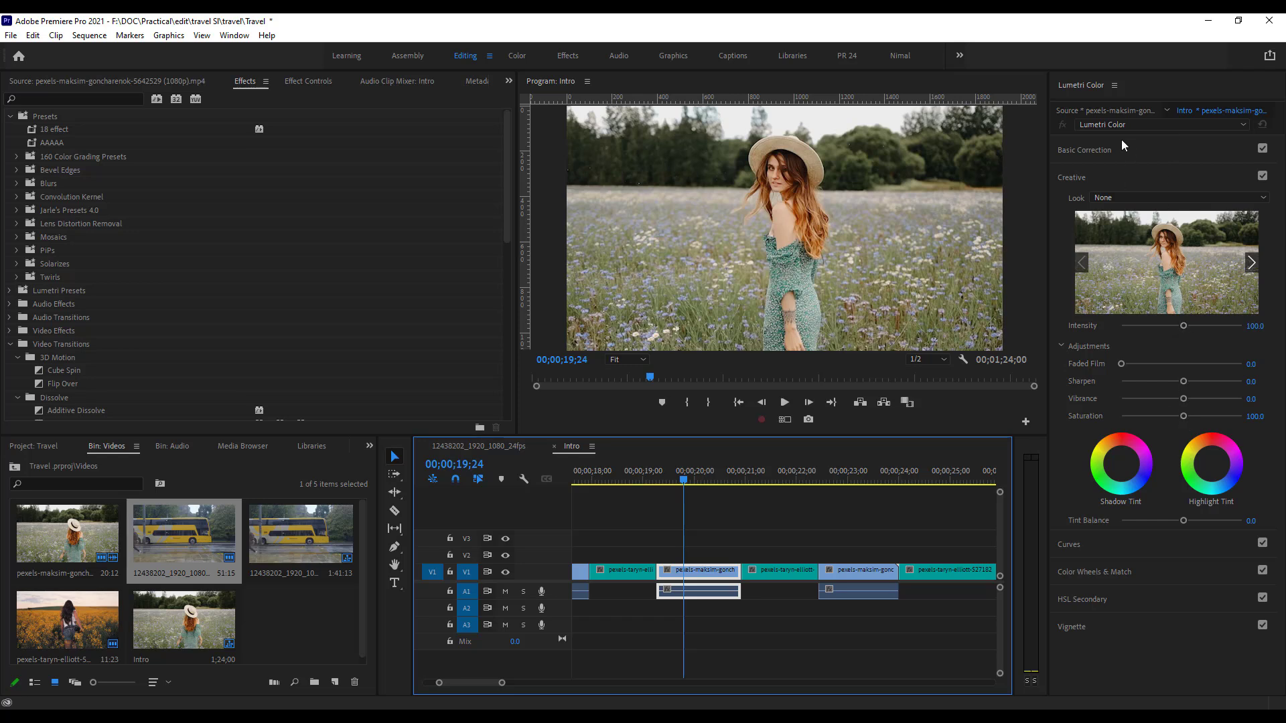
left_click(1178, 152)
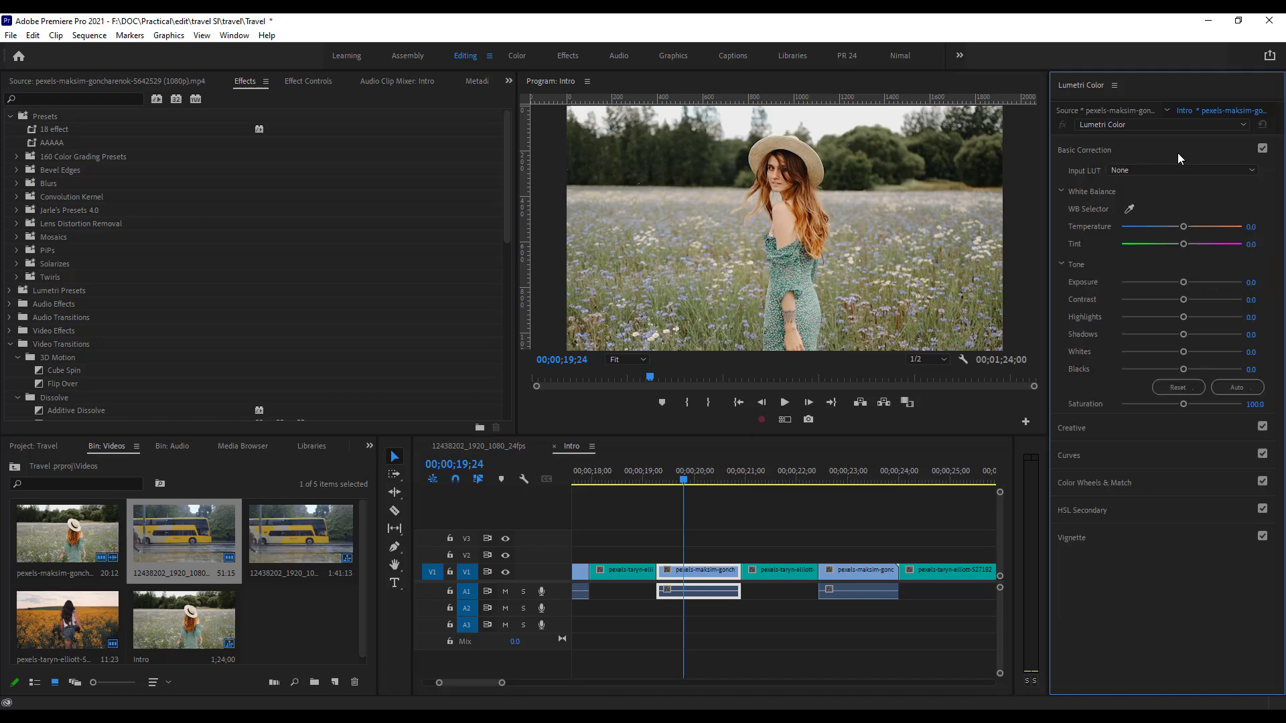
left_click(1177, 154)
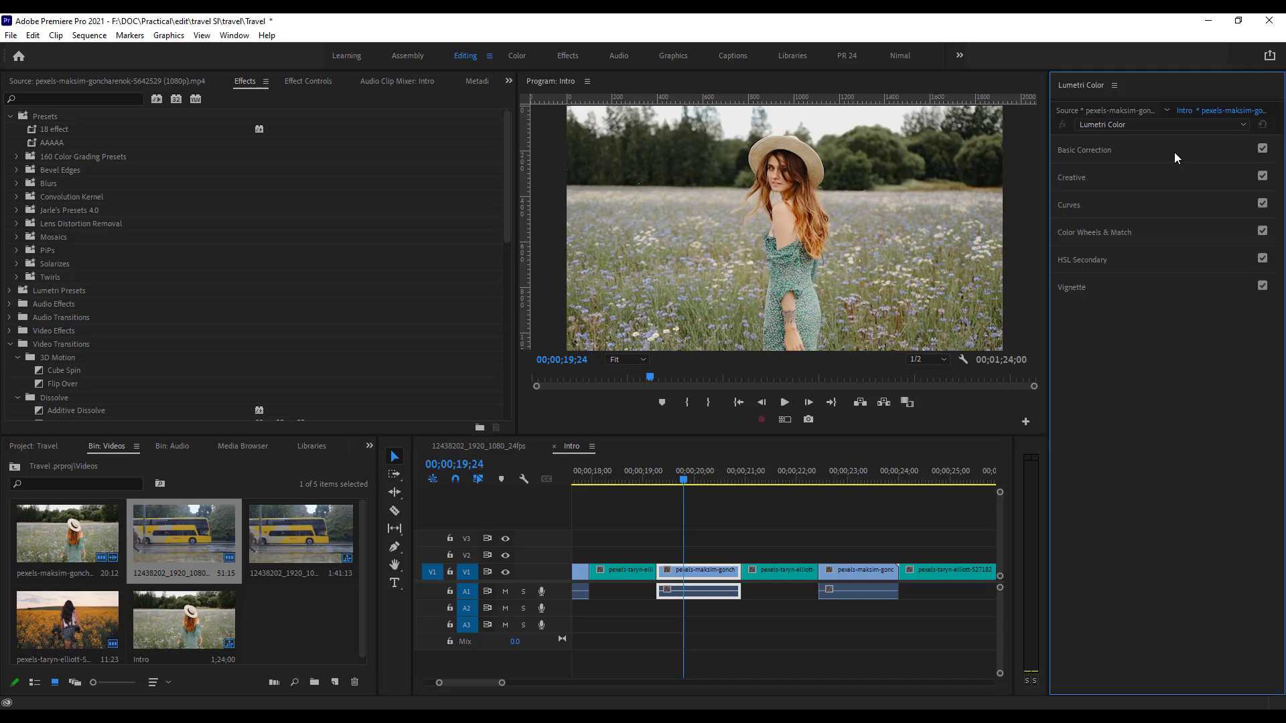
left_click(1107, 151)
left_click(1107, 151)
left_click(1104, 178)
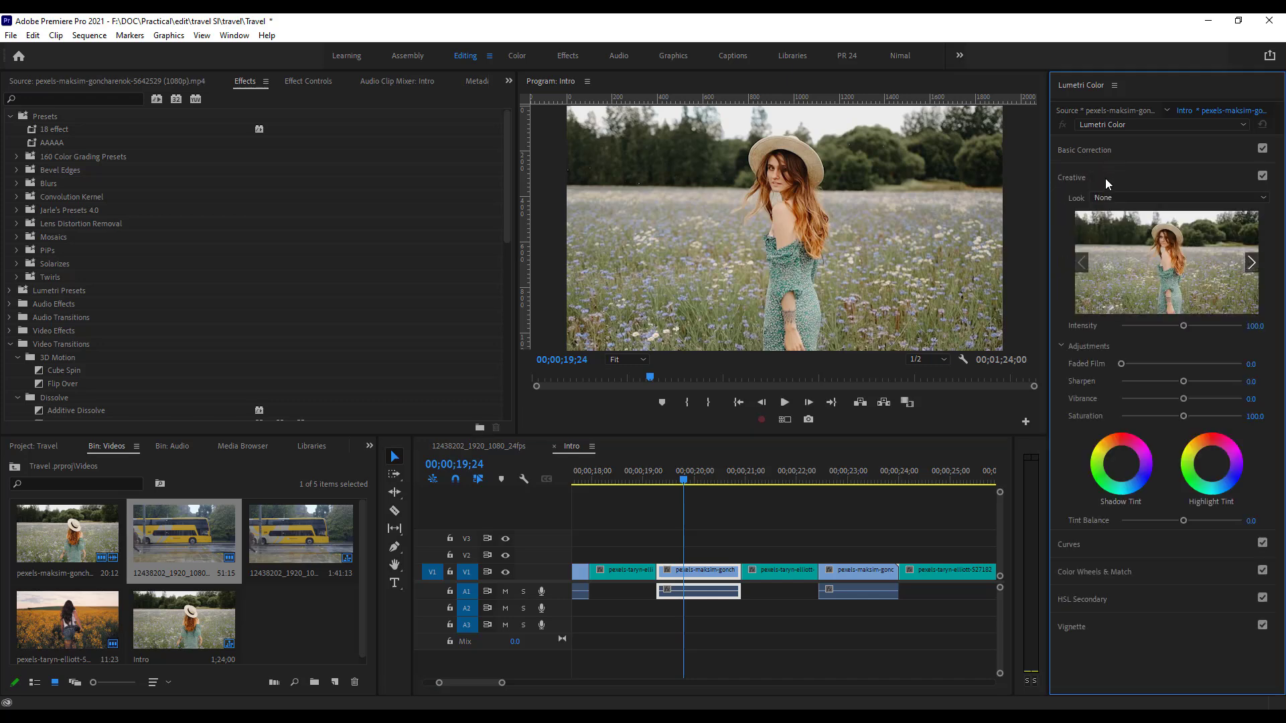
left_click(1105, 179)
left_click(1102, 202)
left_click(1103, 202)
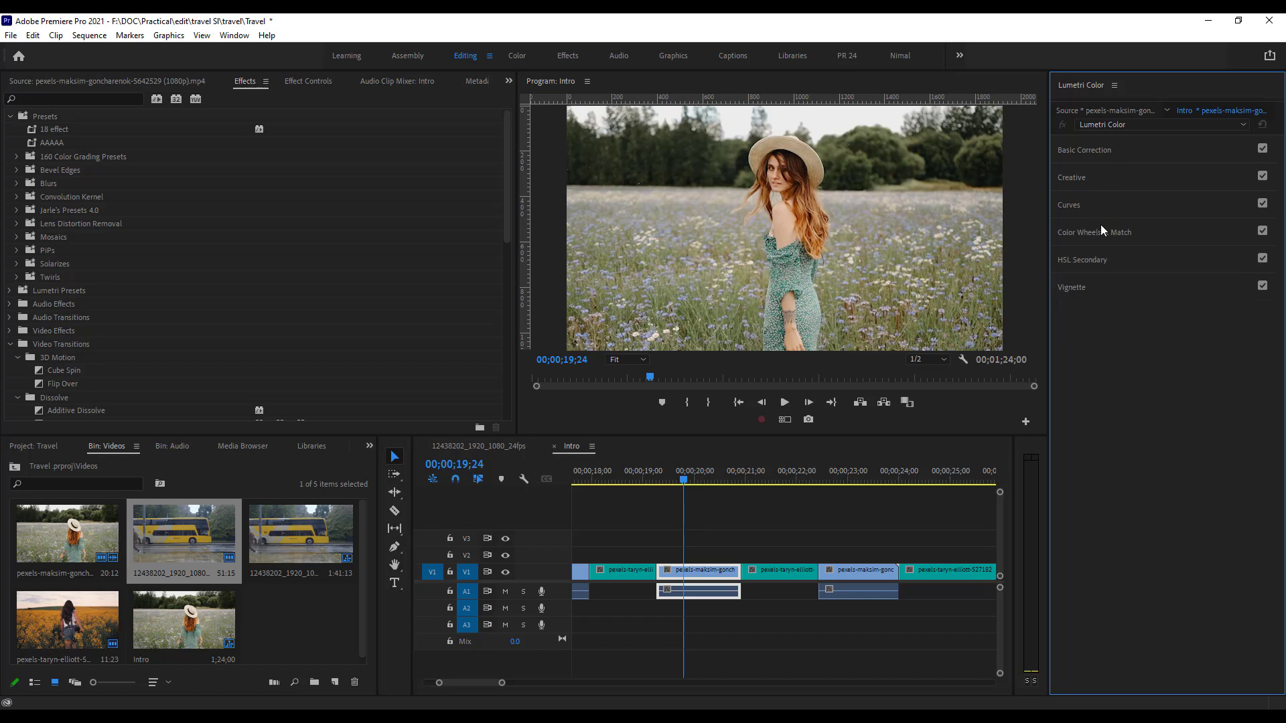
left_click(1100, 231)
left_click(1100, 231)
In Basic Correction, set Temperature 11.6, Tint -22.7, Exposure -0.7, Contrast 17.1, Highlights -8.3, Shadows -26.0, Whites 8.3, Blacks -34.8 and Saturation 119.3.
left_click(1111, 151)
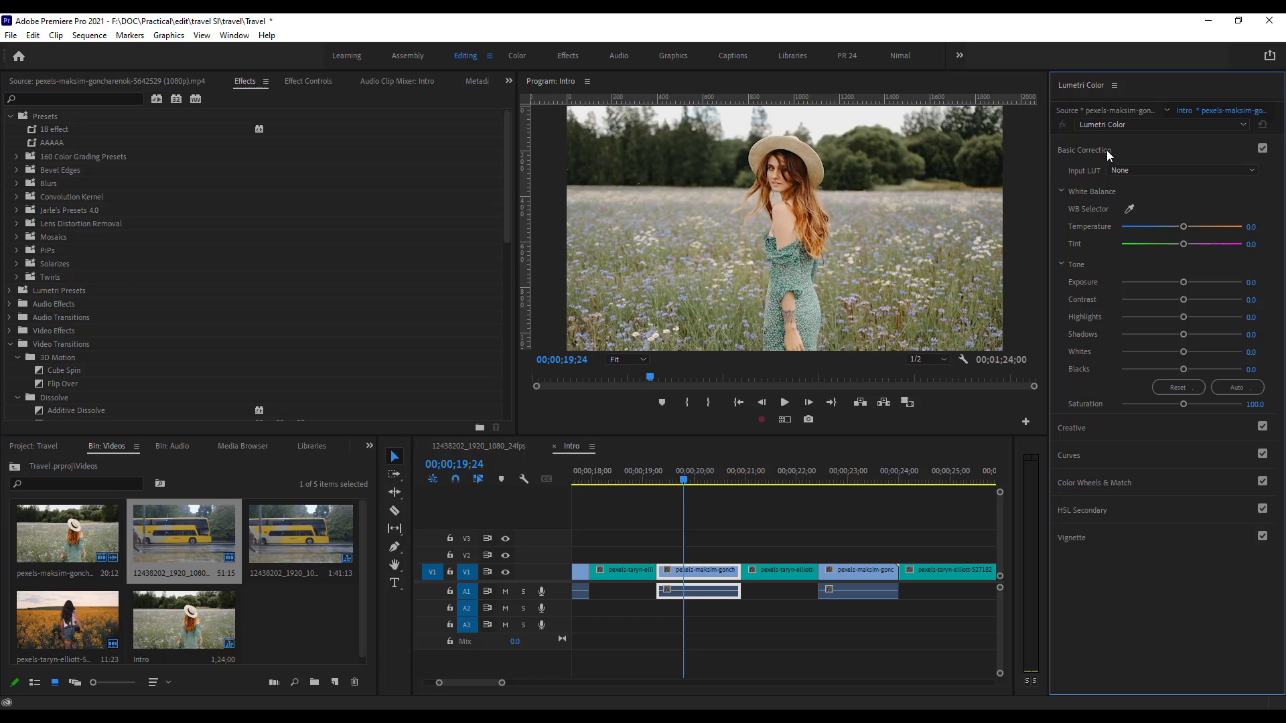
left_click_drag(1183, 227, 1175, 317)
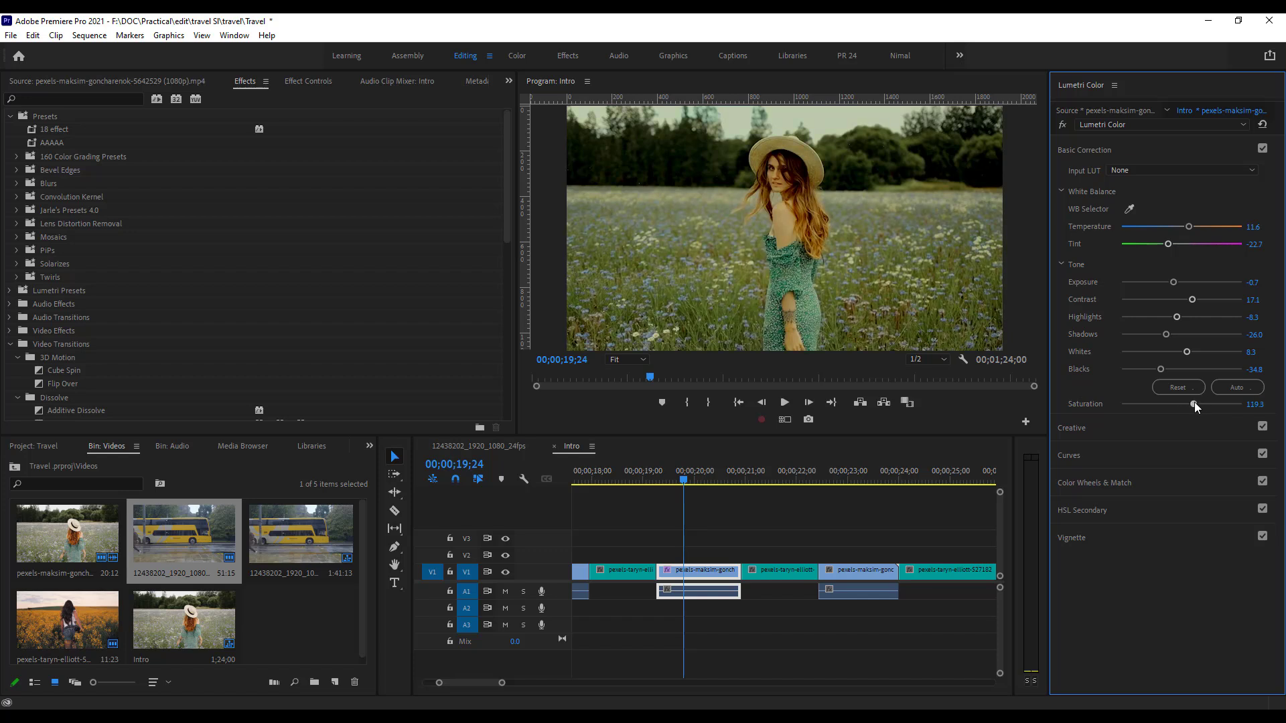
Try the hat clip in black and white with Saturation at 0, and set its Basic Correction Saturation to 113.8.
left_click_drag(1195, 402, 1156, 402)
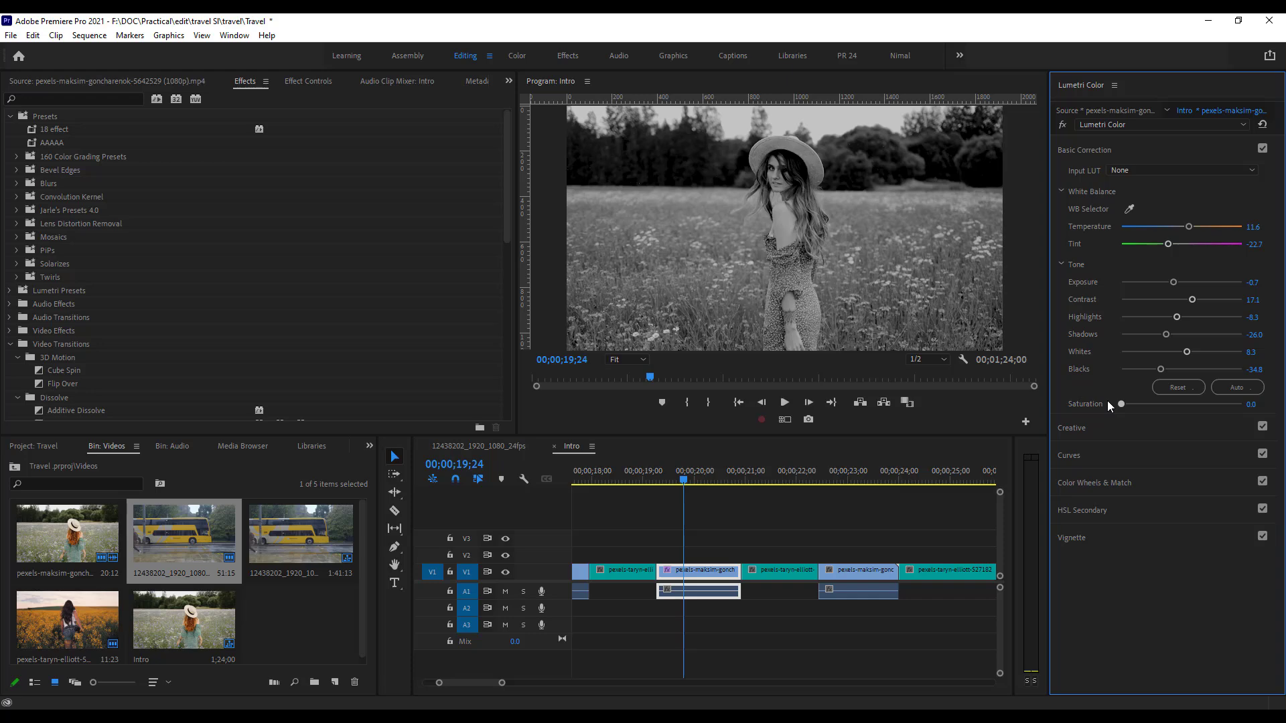
left_click_drag(689, 480, 715, 491)
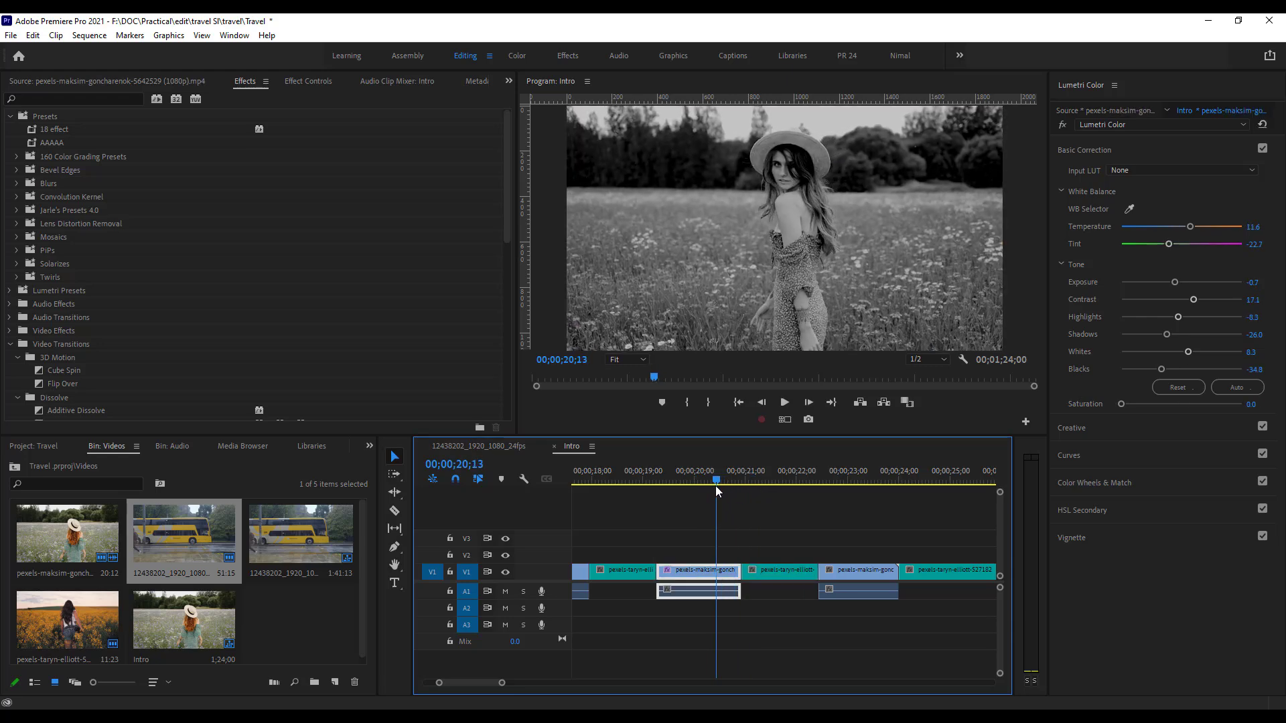
left_click_drag(1122, 405, 1191, 405)
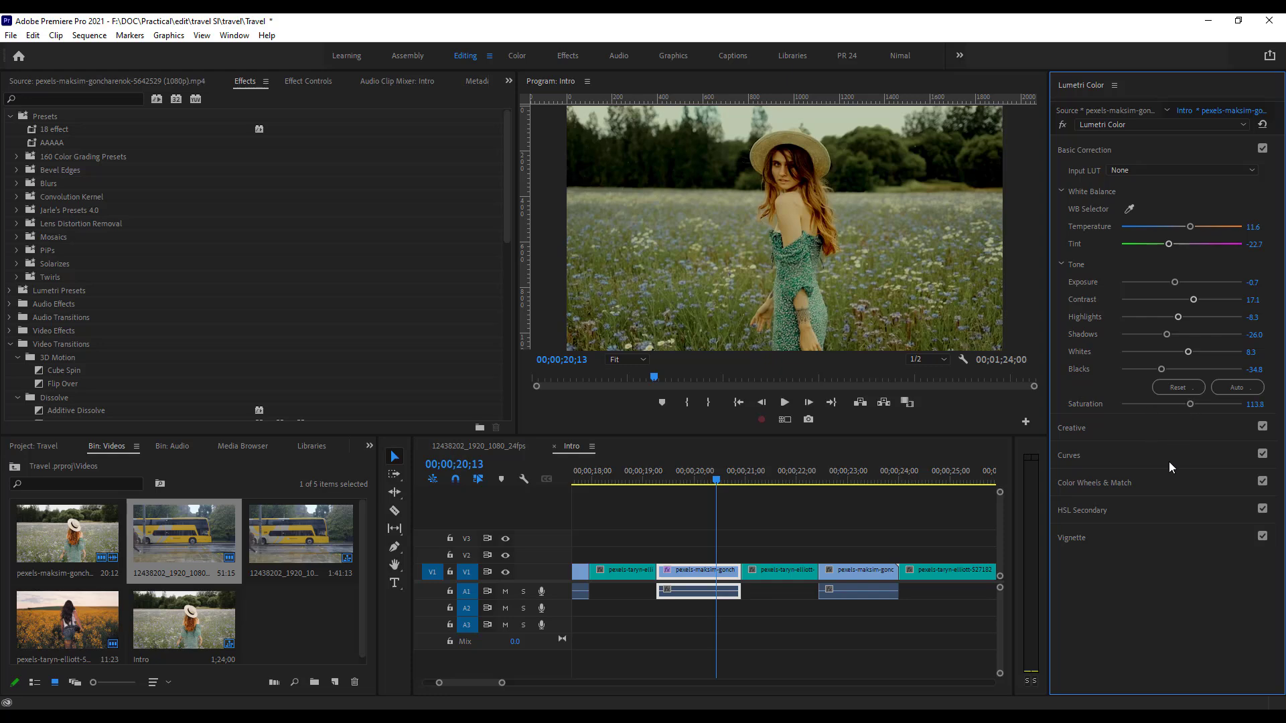
Adjust the hat clip's Creative settings, starting with a small amount of Faded Film.
left_click(1148, 428)
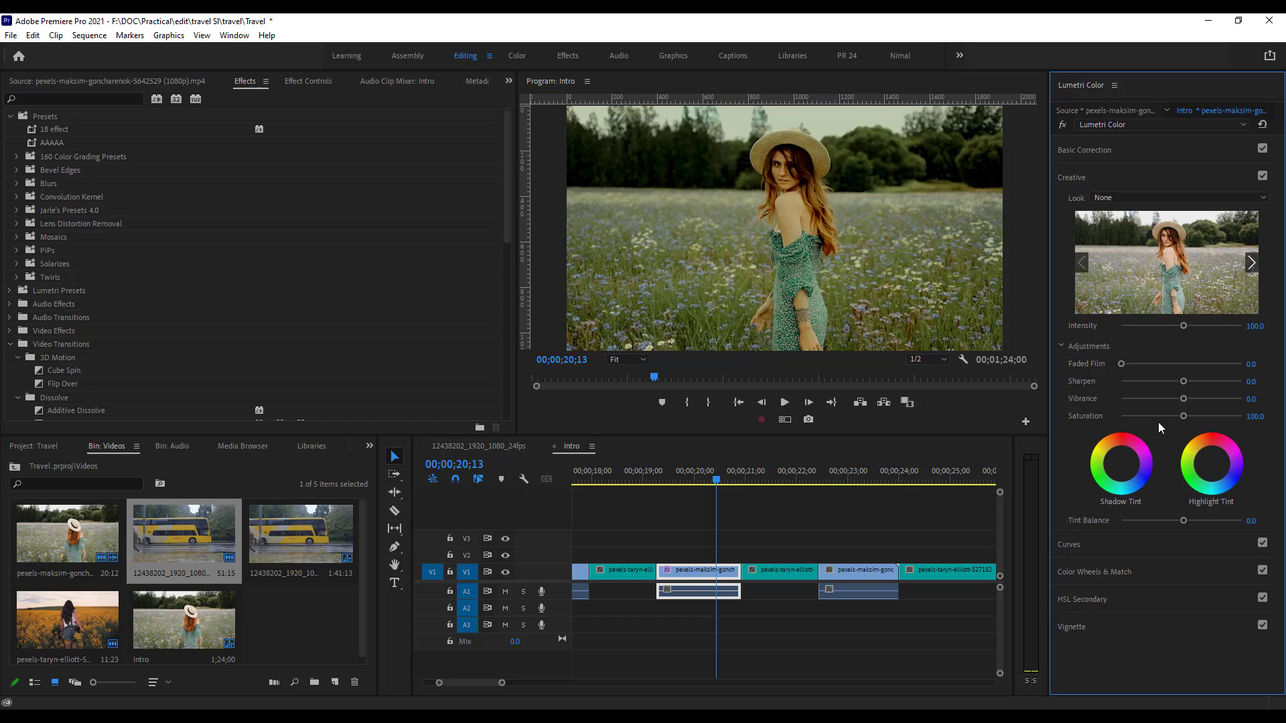
mouse_move(1122, 365)
left_mouse_down()
mouse_move(1152, 366)
mouse_move(1135, 364)
left_mouse_up()
Pull the midtones of the master and red RGB curves slightly down and add a middle point on the green curve.
left_click(1118, 548)
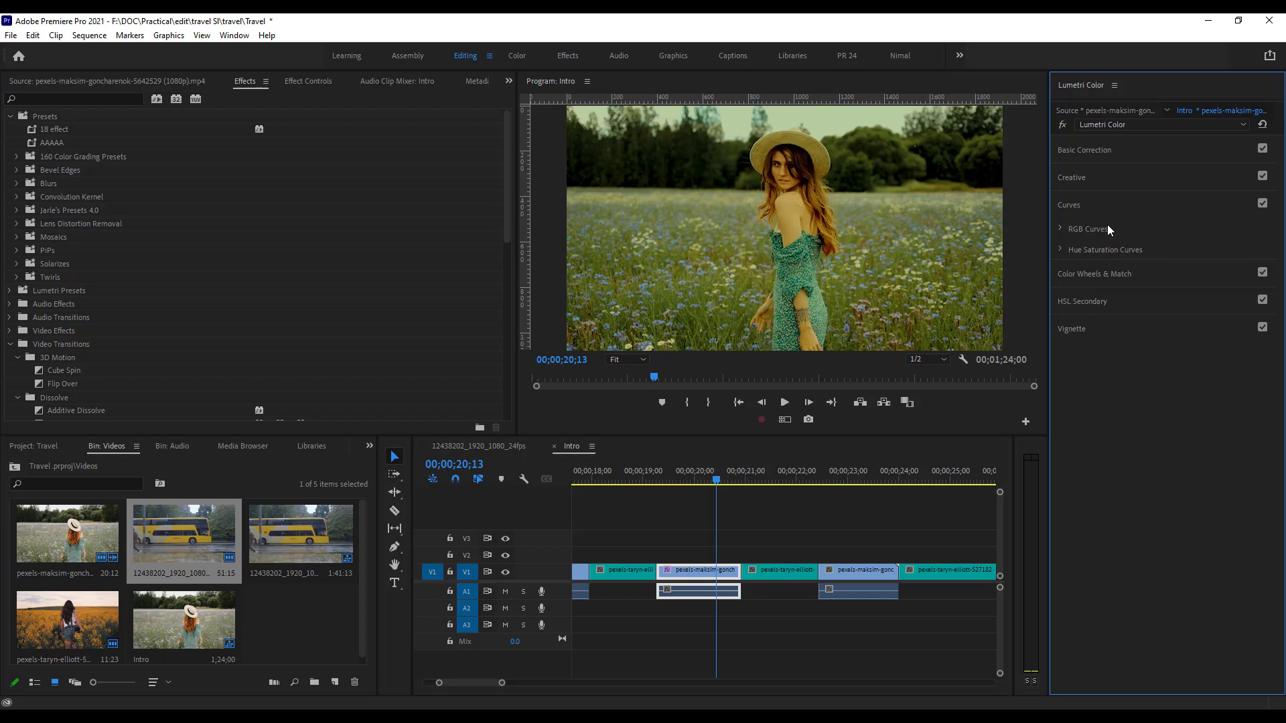
left_click(1059, 229)
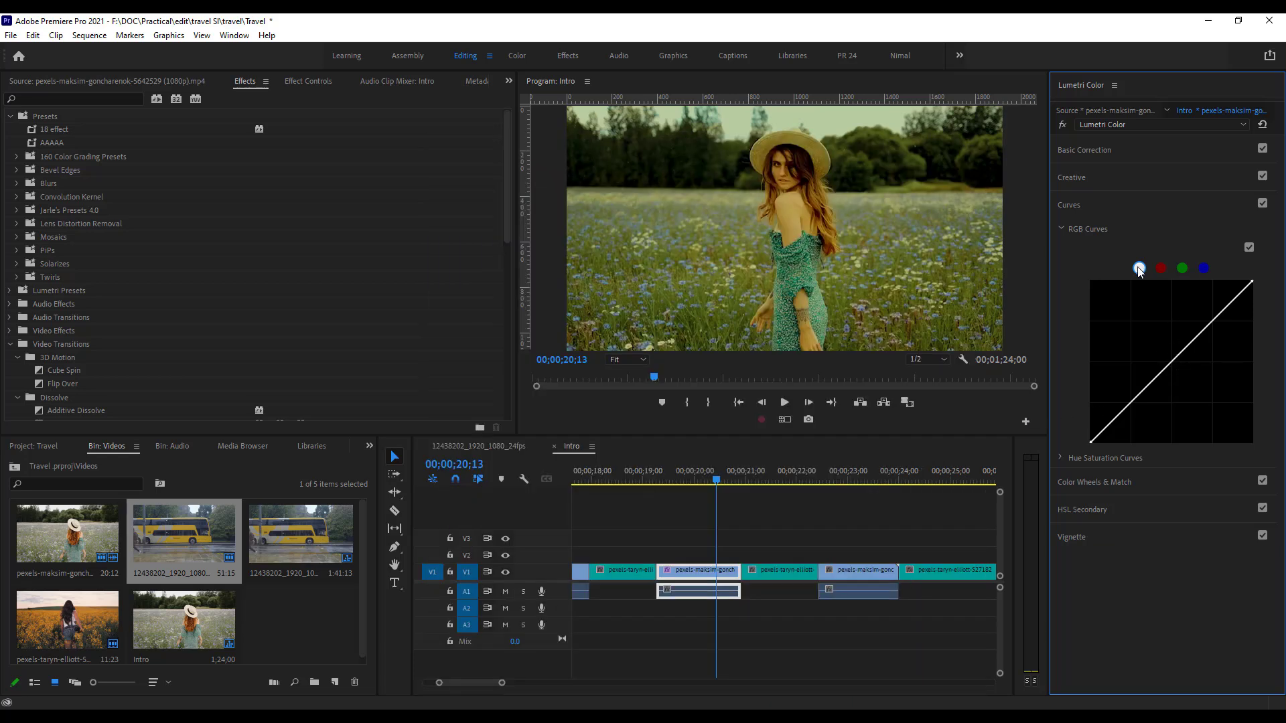
left_click(1165, 367)
mouse_move(1168, 370)
left_mouse_down()
mouse_move(1187, 379)
mouse_move(1173, 360)
left_mouse_up()
left_click(1161, 267)
left_click(1182, 268)
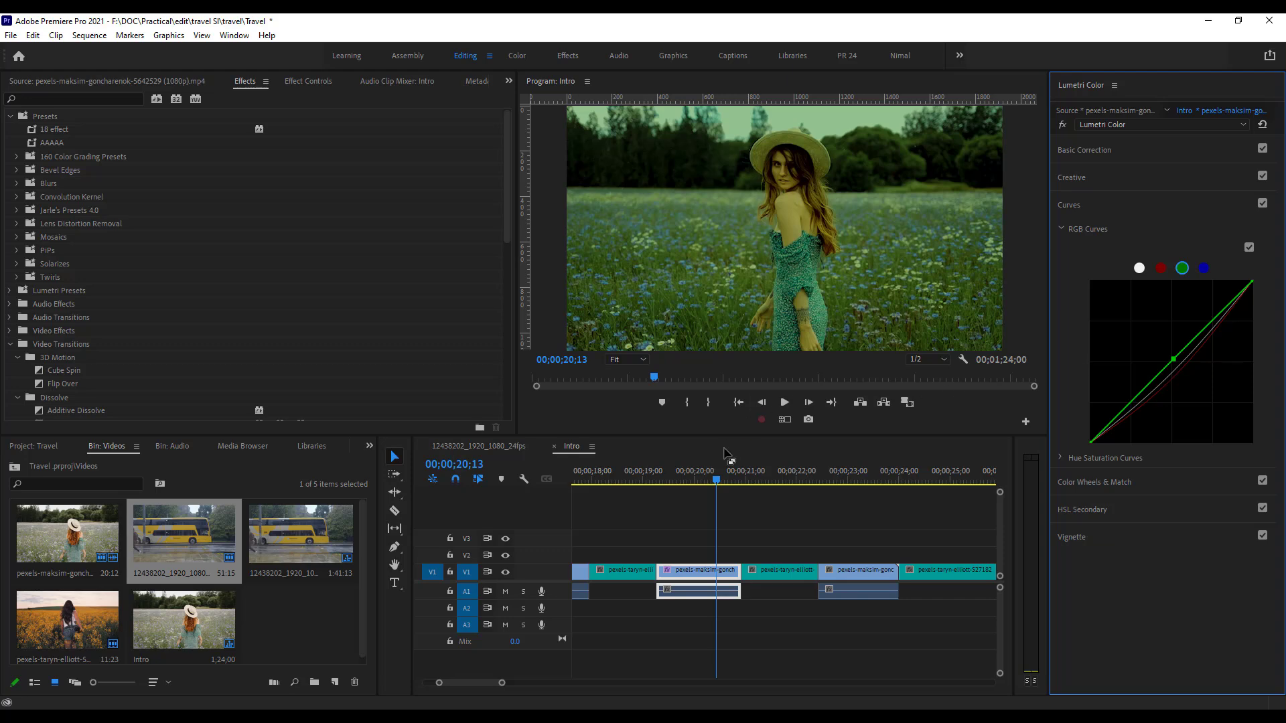
Play the sequence from about 00;00;18;09 to review the graded clip, and display the Color Wheels & Match settings.
left_click_drag(716, 476, 711, 518)
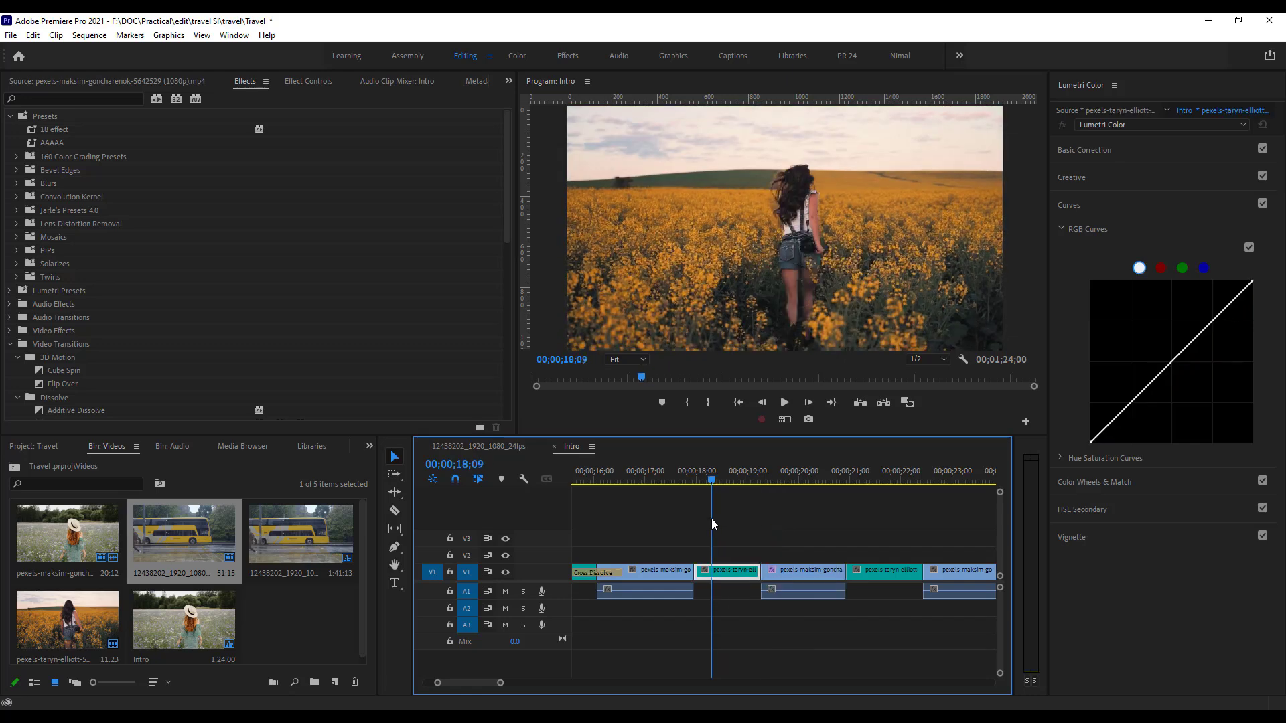
left_click(785, 404)
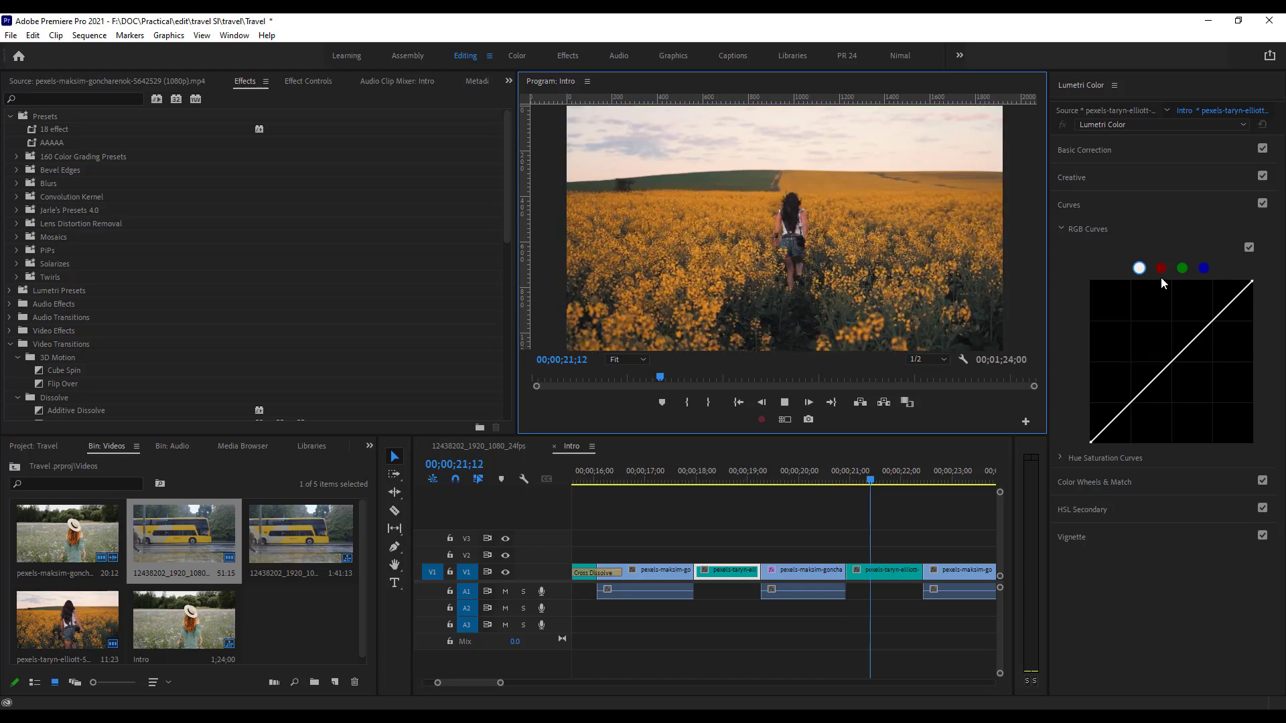
left_click(1143, 480)
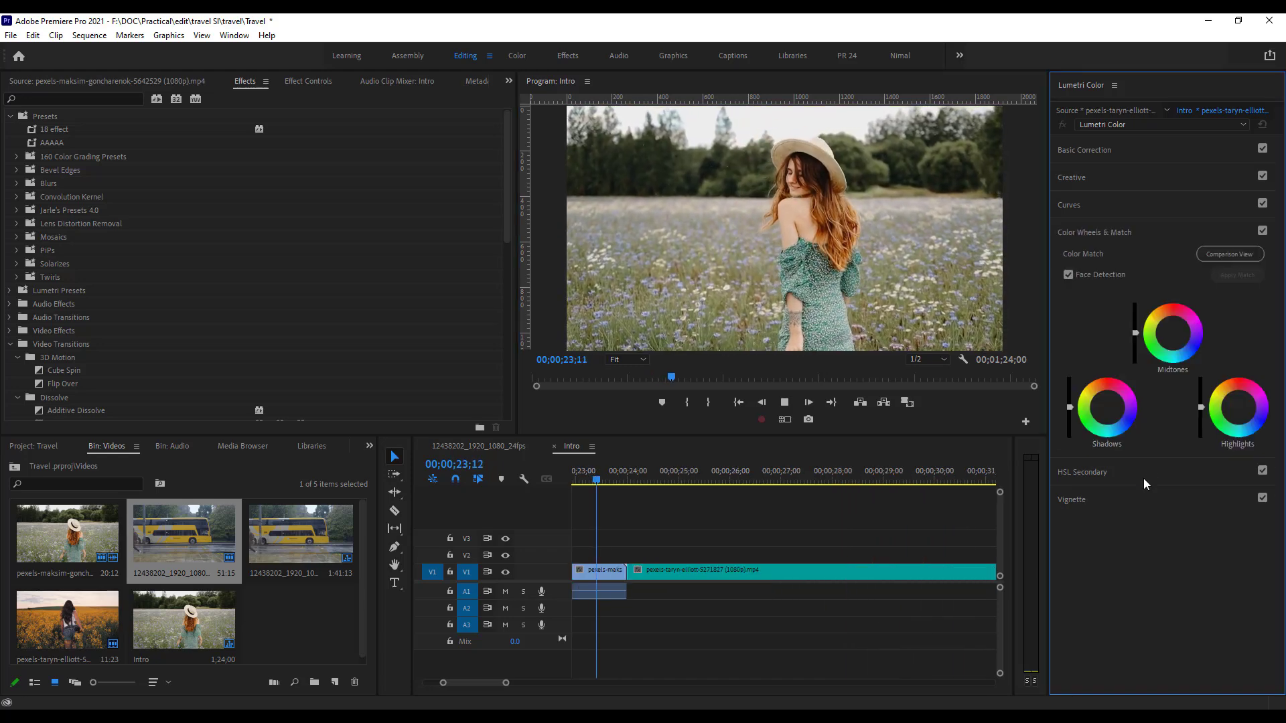
left_click(784, 402)
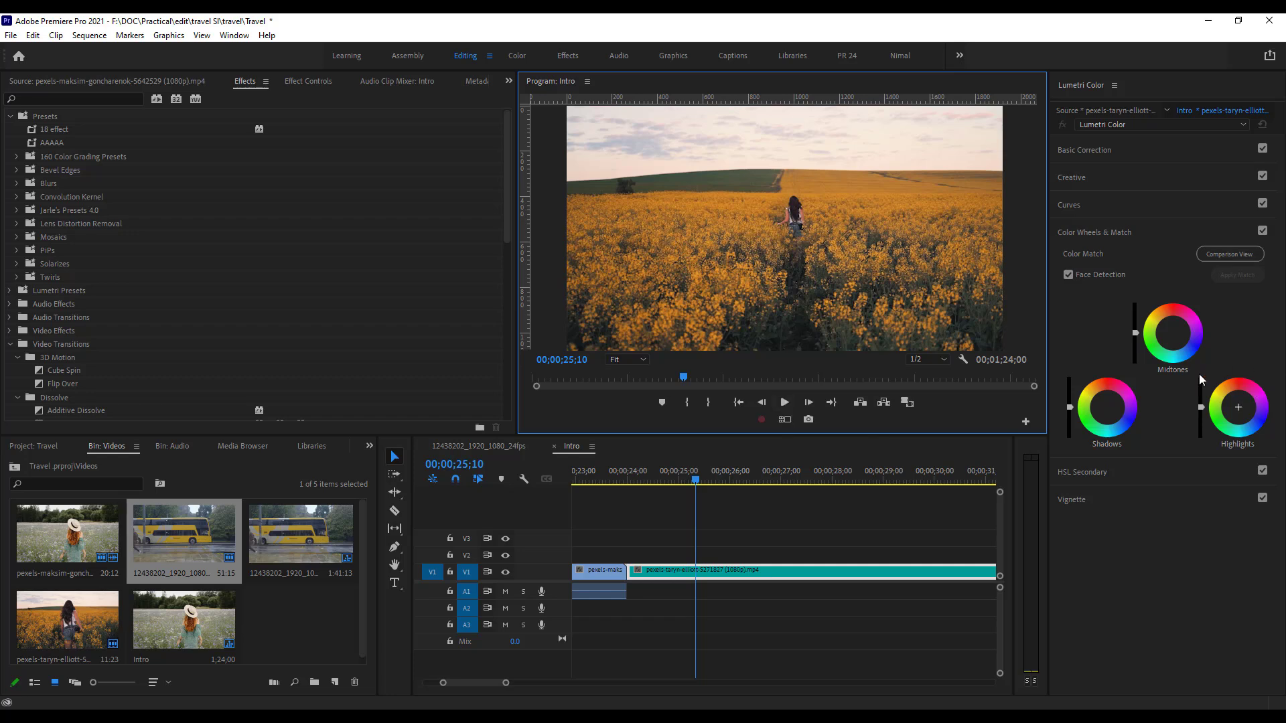
In HSL Secondary, key the yellow-orange flowers of the field clip by sampling their color, and narrow the key's saturation range.
left_click(1106, 476)
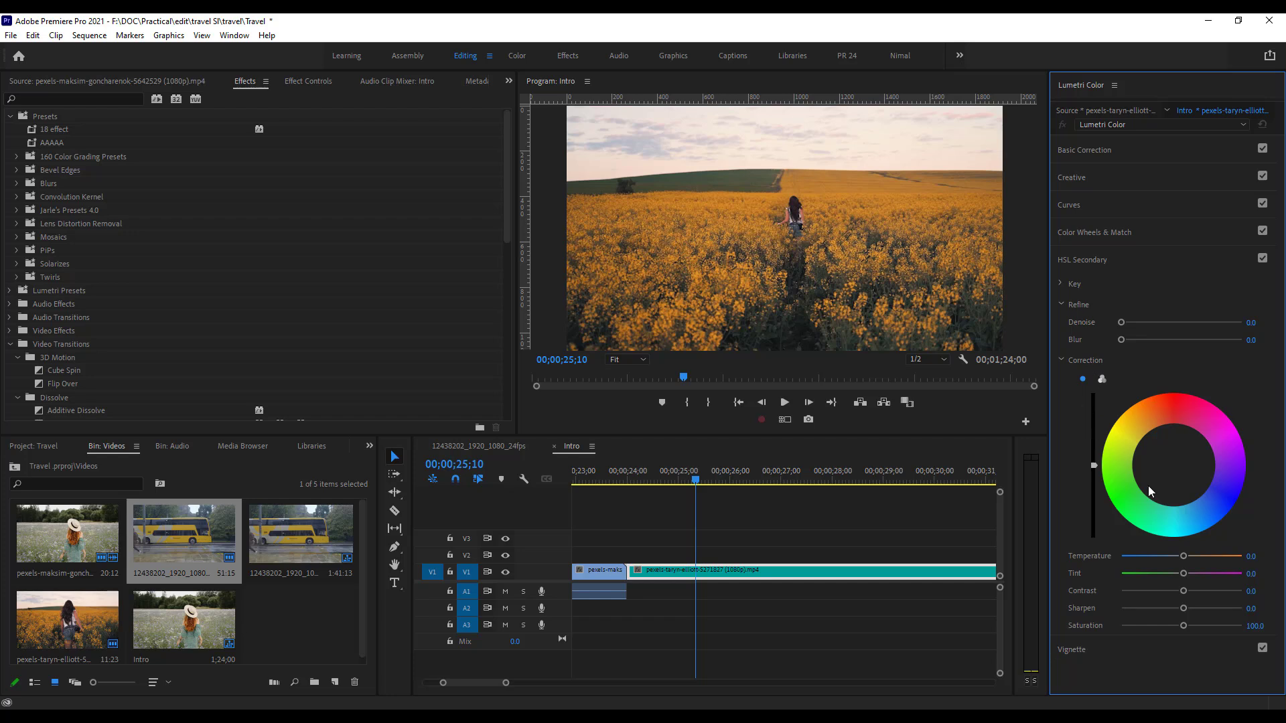
mouse_move(1184, 556)
left_mouse_down()
mouse_move(1198, 558)
mouse_move(1183, 555)
left_mouse_up()
left_click(1060, 360)
left_click(1060, 283)
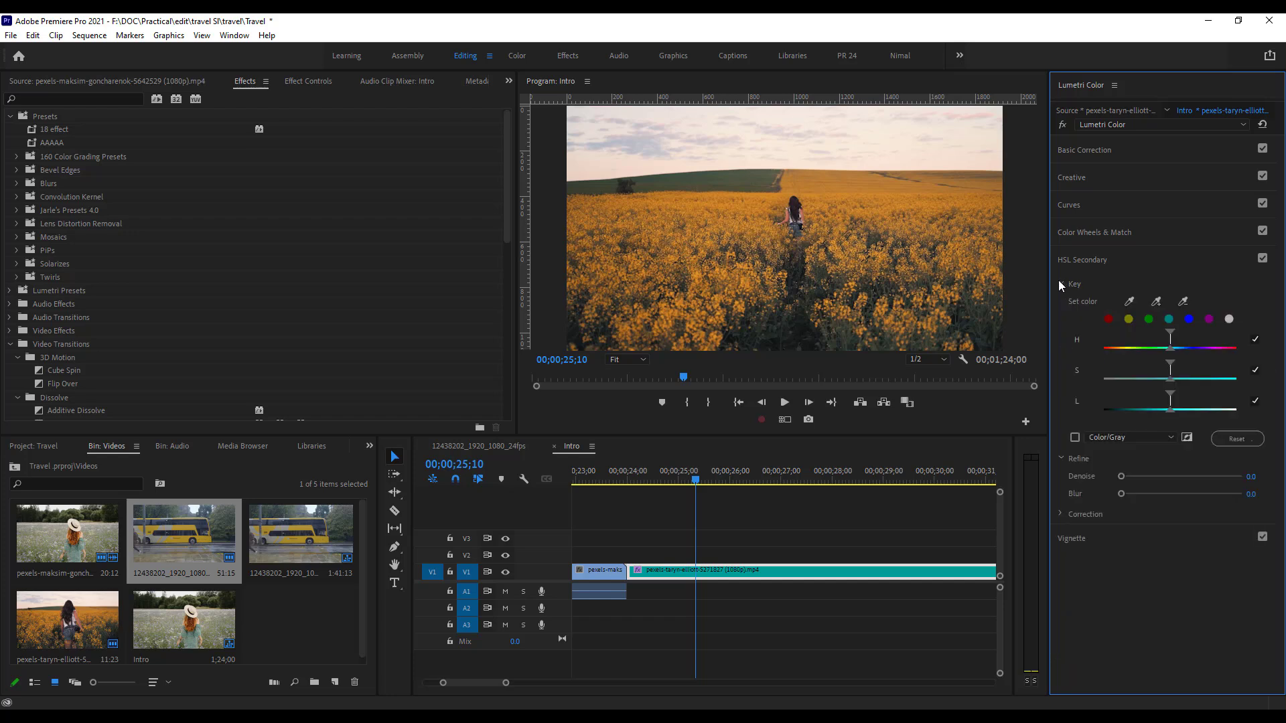
left_click(1130, 303)
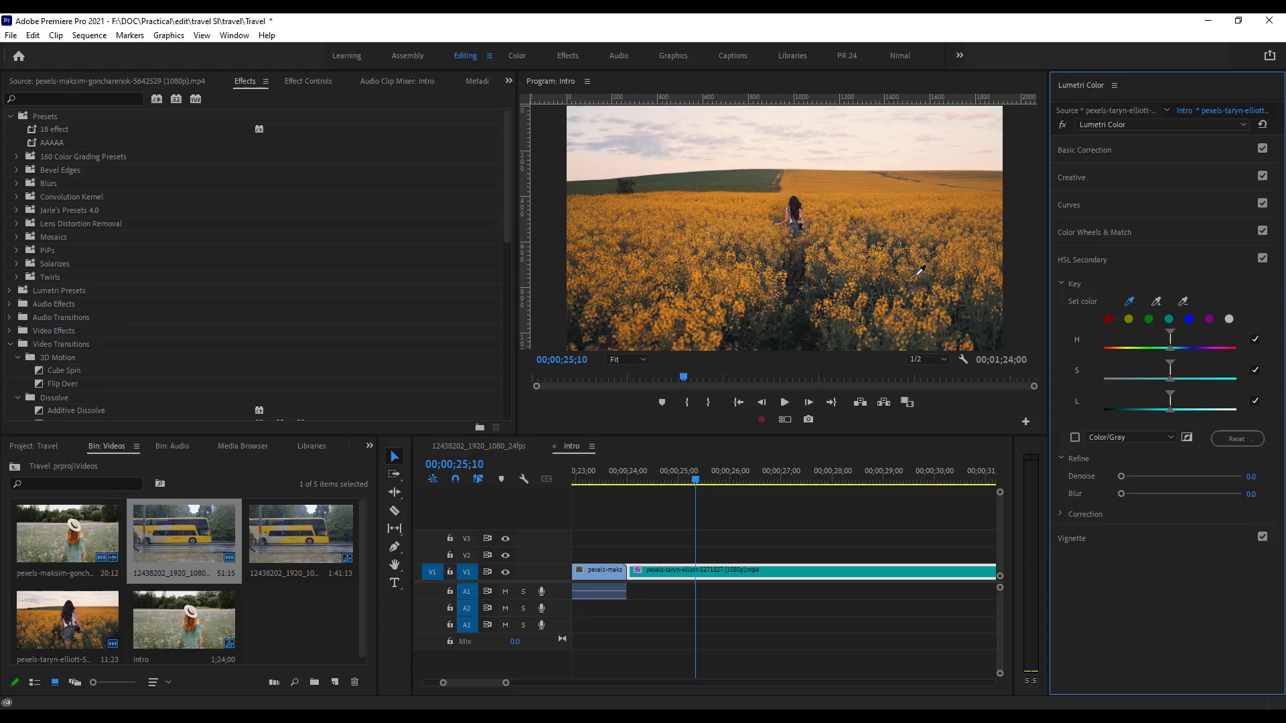
left_click(883, 259)
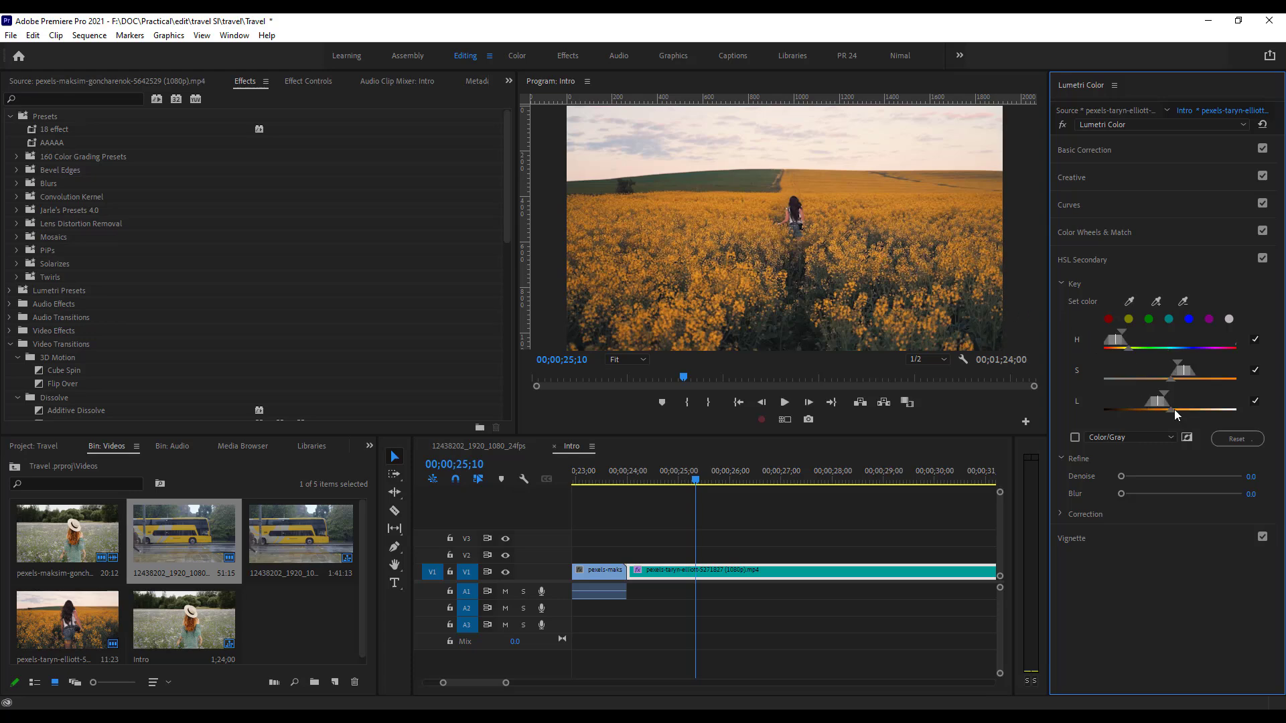
left_click_drag(1177, 370, 1216, 359)
mouse_move(1121, 476)
left_mouse_down()
mouse_move(1139, 474)
mouse_move(1115, 474)
left_mouse_up()
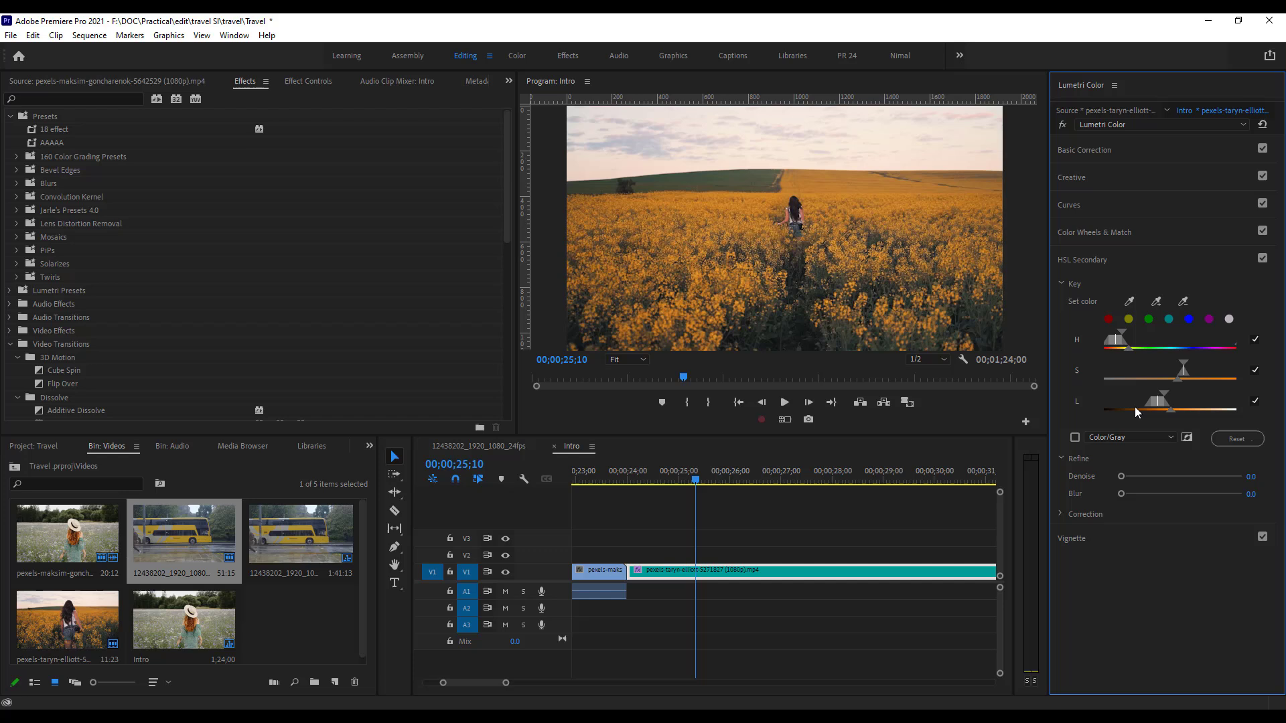
Look over the Color Wheels & Match settings, return to HSL Secondary and show the key's Correction controls.
left_click(1109, 321)
left_click(1197, 232)
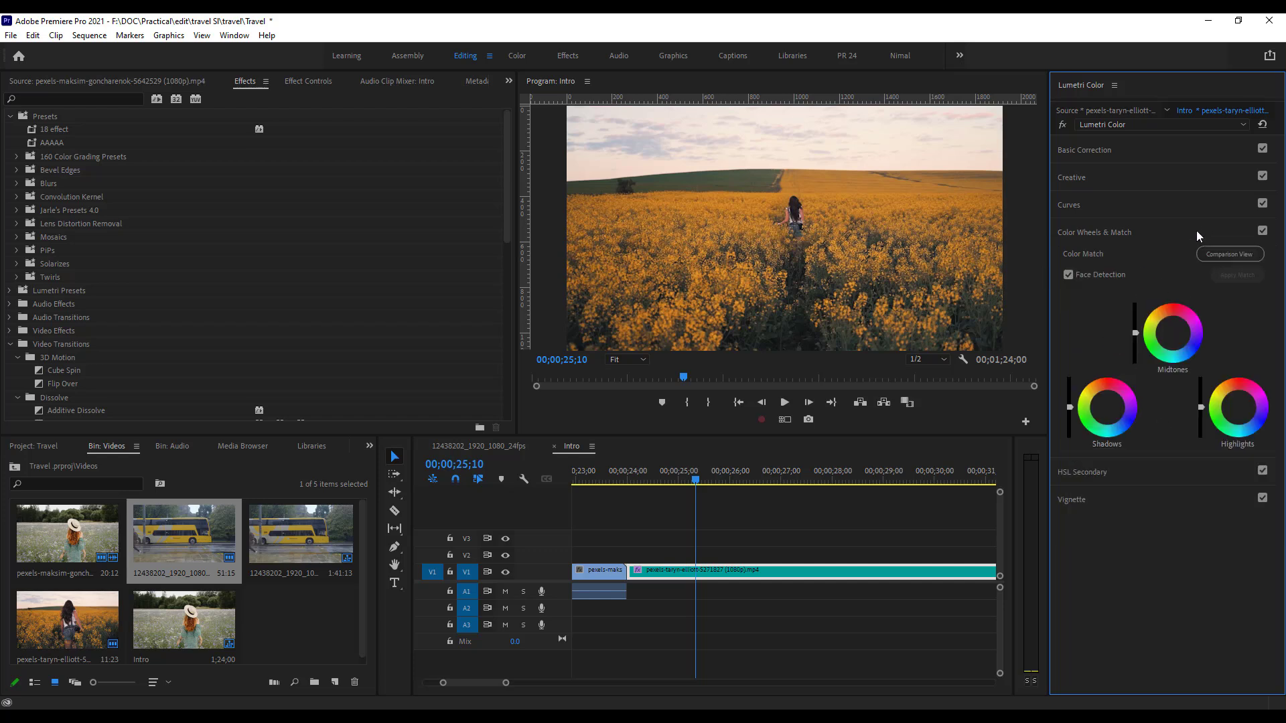
left_click(1196, 230)
left_click(1142, 260)
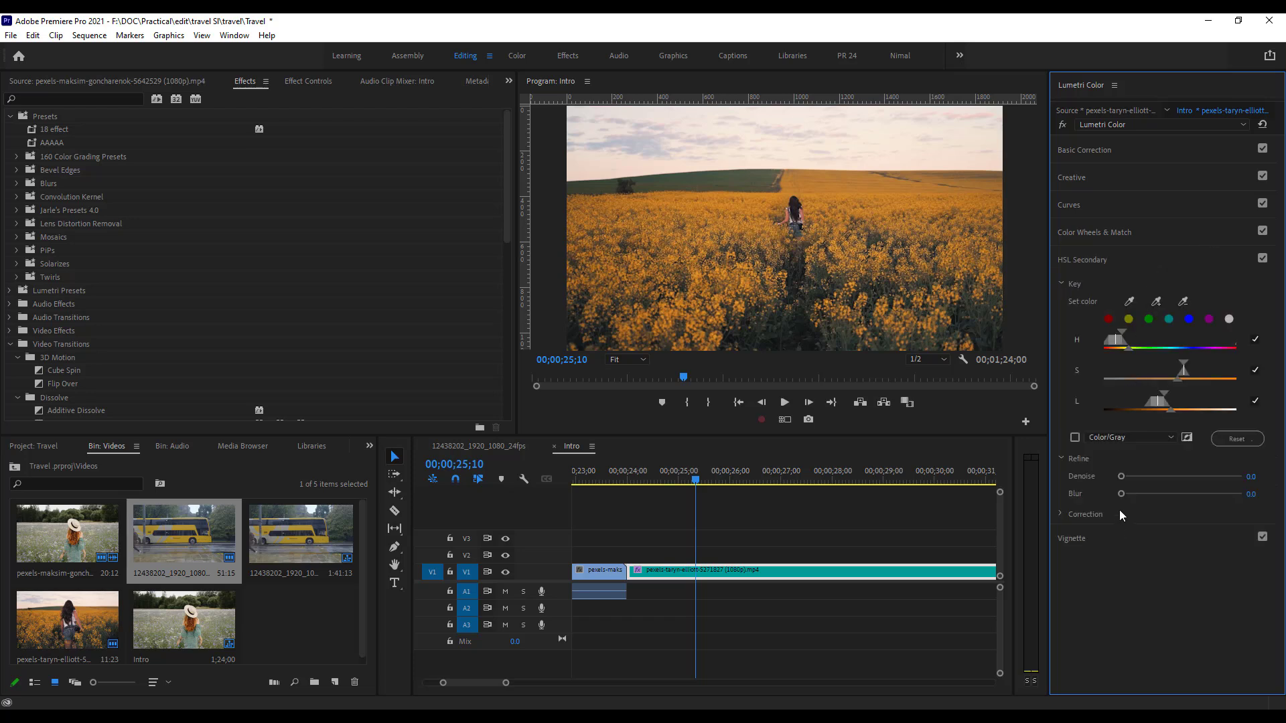
left_click(1065, 515)
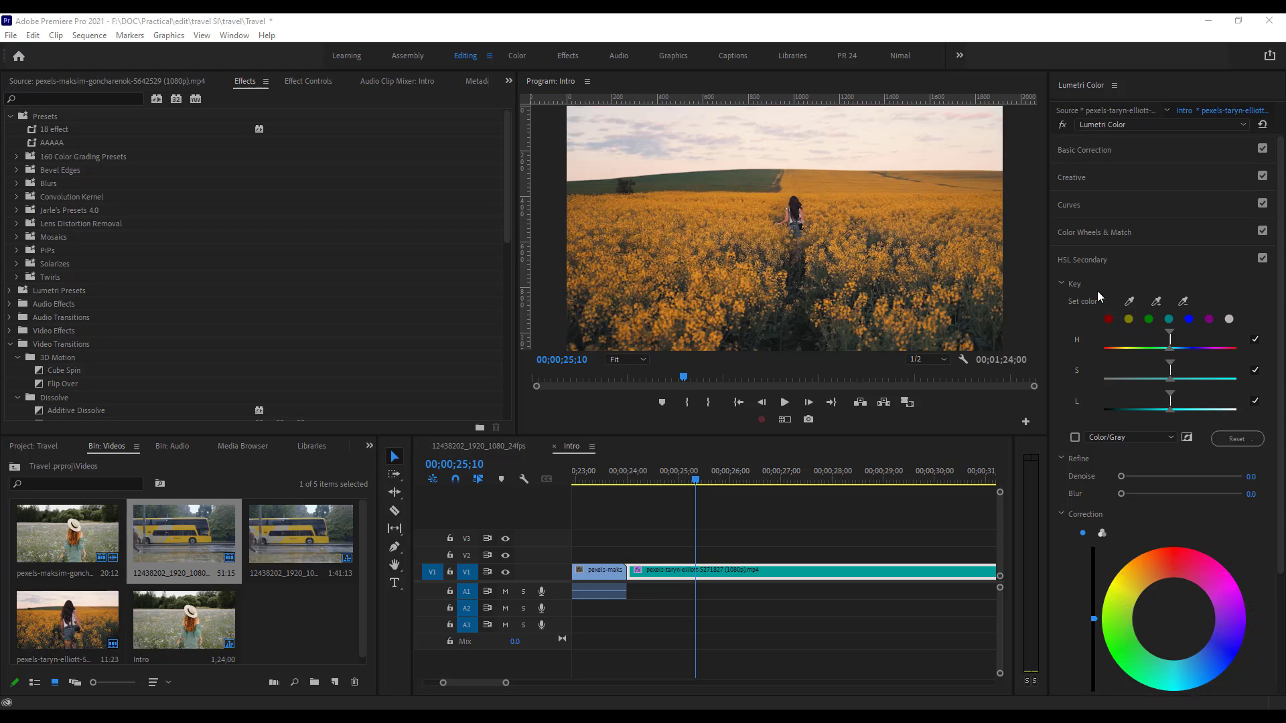
In Basic Correction, set the field clip's Temperature to 35.9 and Tint to -21.5.
left_click(1084, 150)
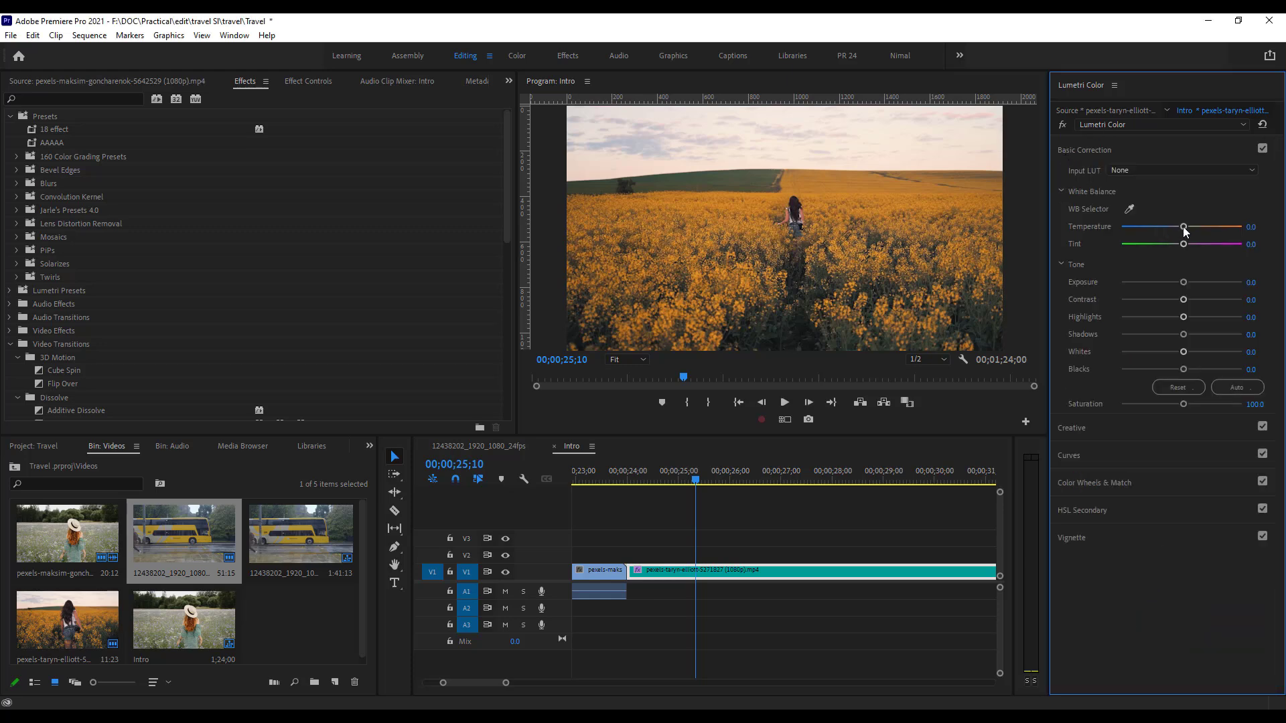
mouse_move(1183, 227)
left_mouse_down()
mouse_move(1155, 227)
mouse_move(1203, 228)
mouse_move(1169, 245)
left_mouse_up()
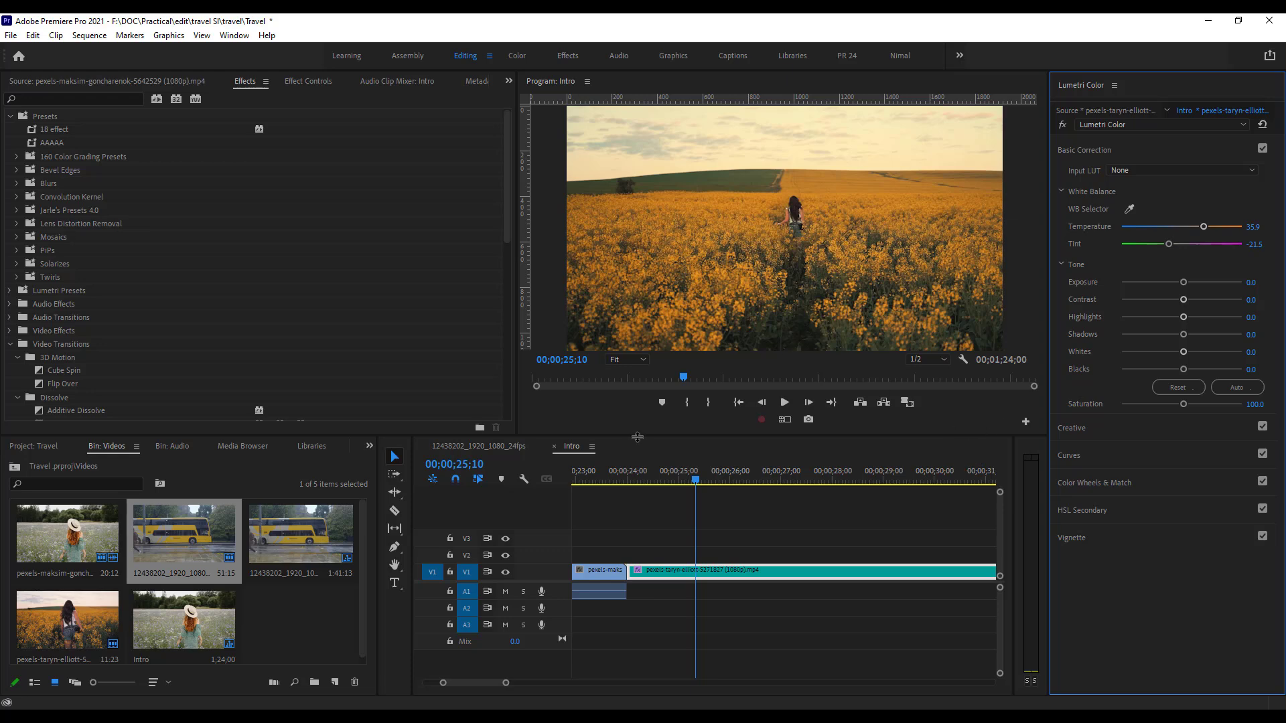
At the start of the sequence, add a text layer reading "Travel" over the meadow beside the woman in the hat.
left_click_drag(681, 480, 524, 492)
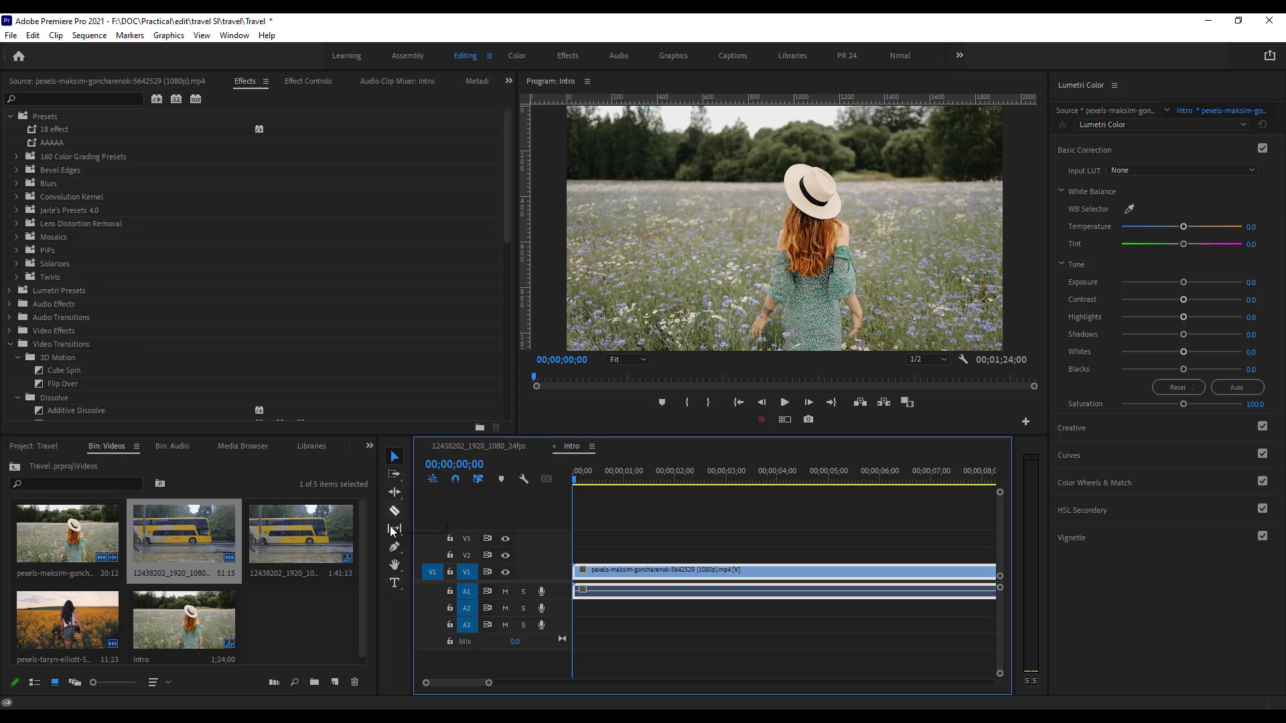
left_click(396, 584)
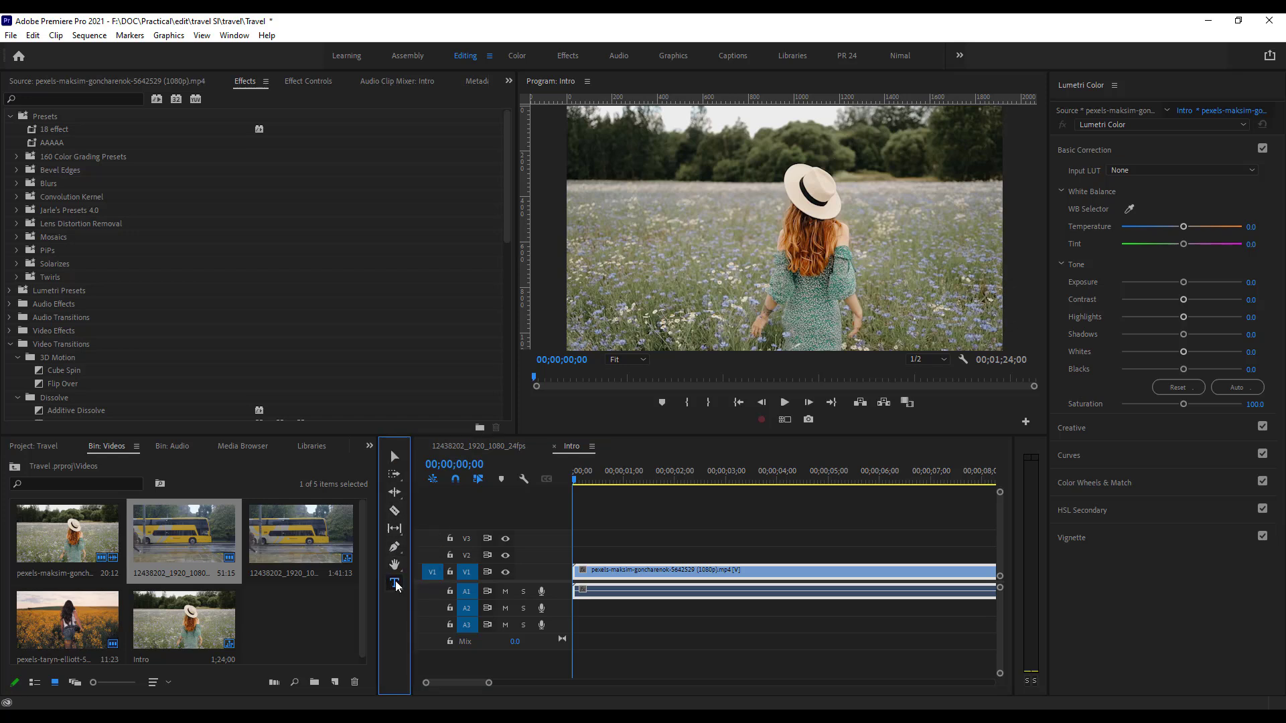
left_click(627, 288)
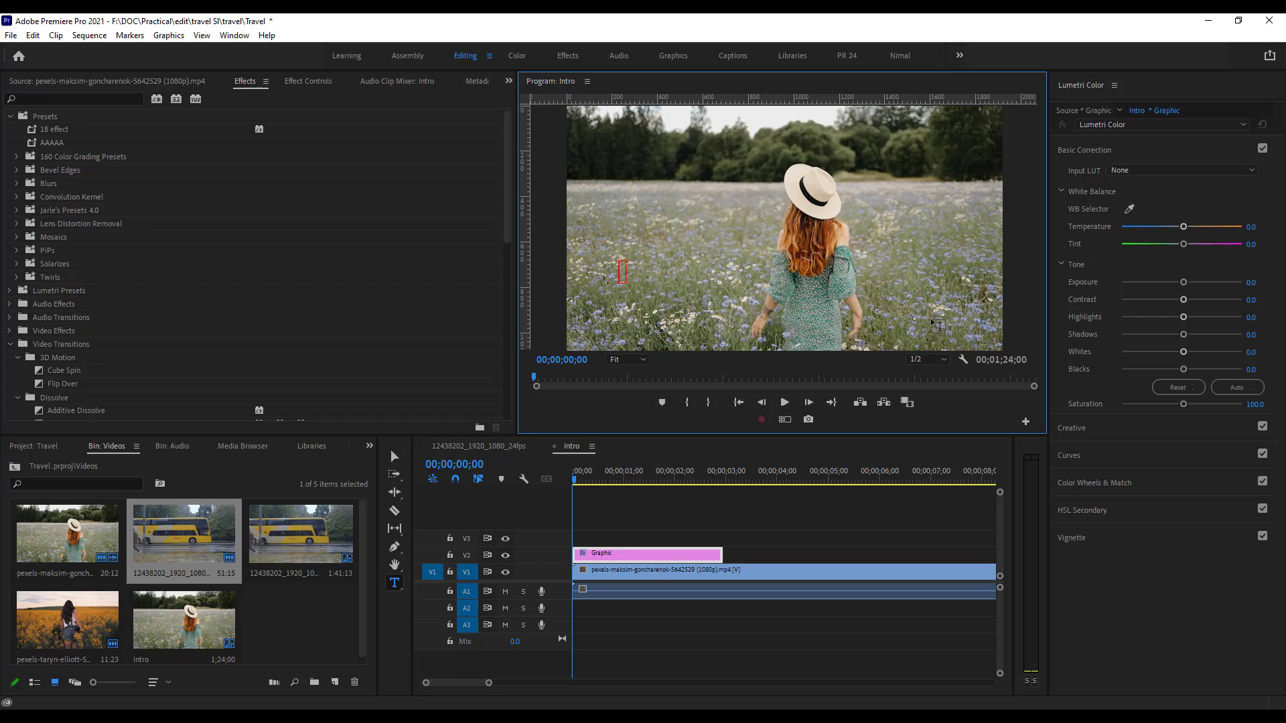
type("Travel")
Select the whole word of the Travel title for formatting.
double_click(620, 272)
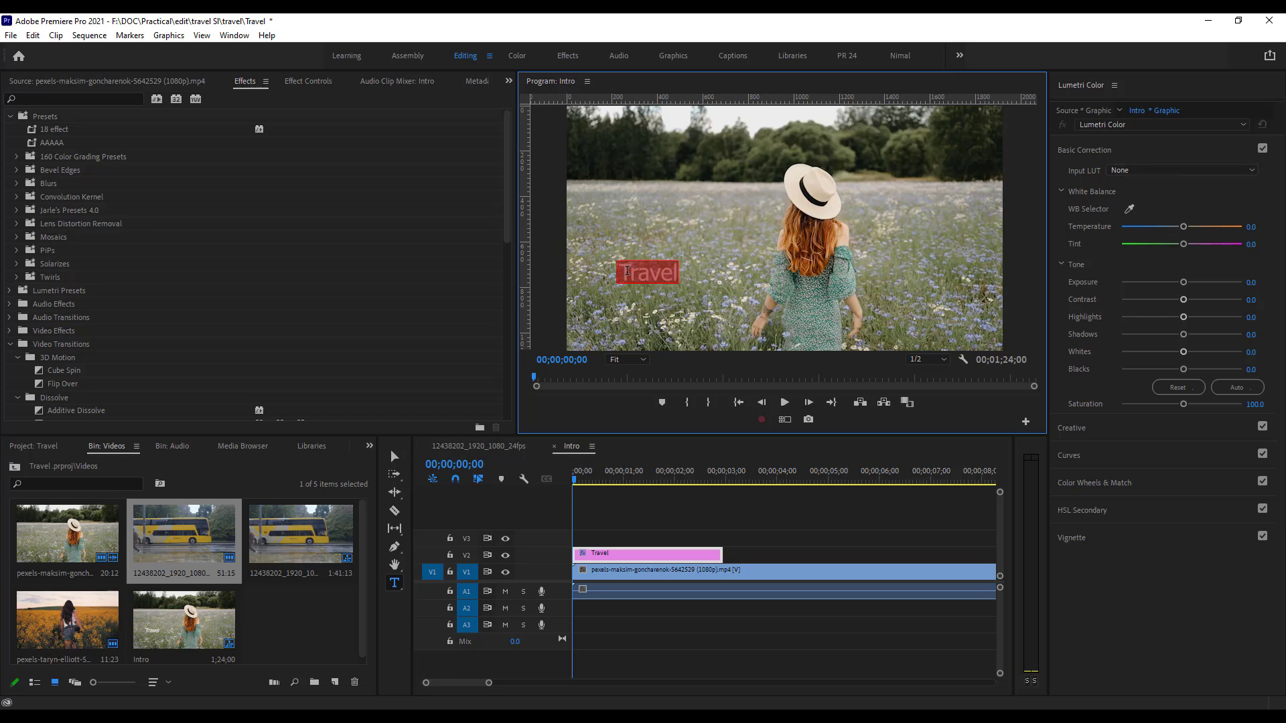
left_click_drag(626, 270, 689, 278)
right_click(626, 307)
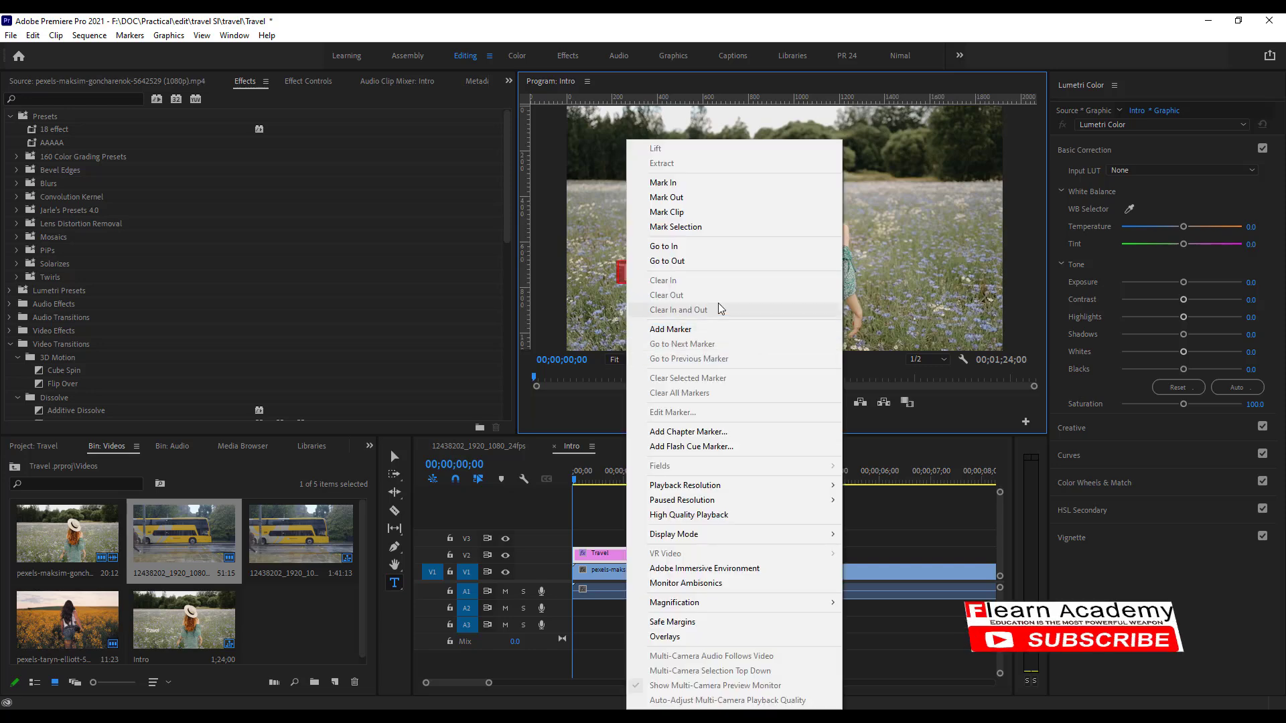
left_click(618, 273)
left_click_drag(618, 273, 694, 277)
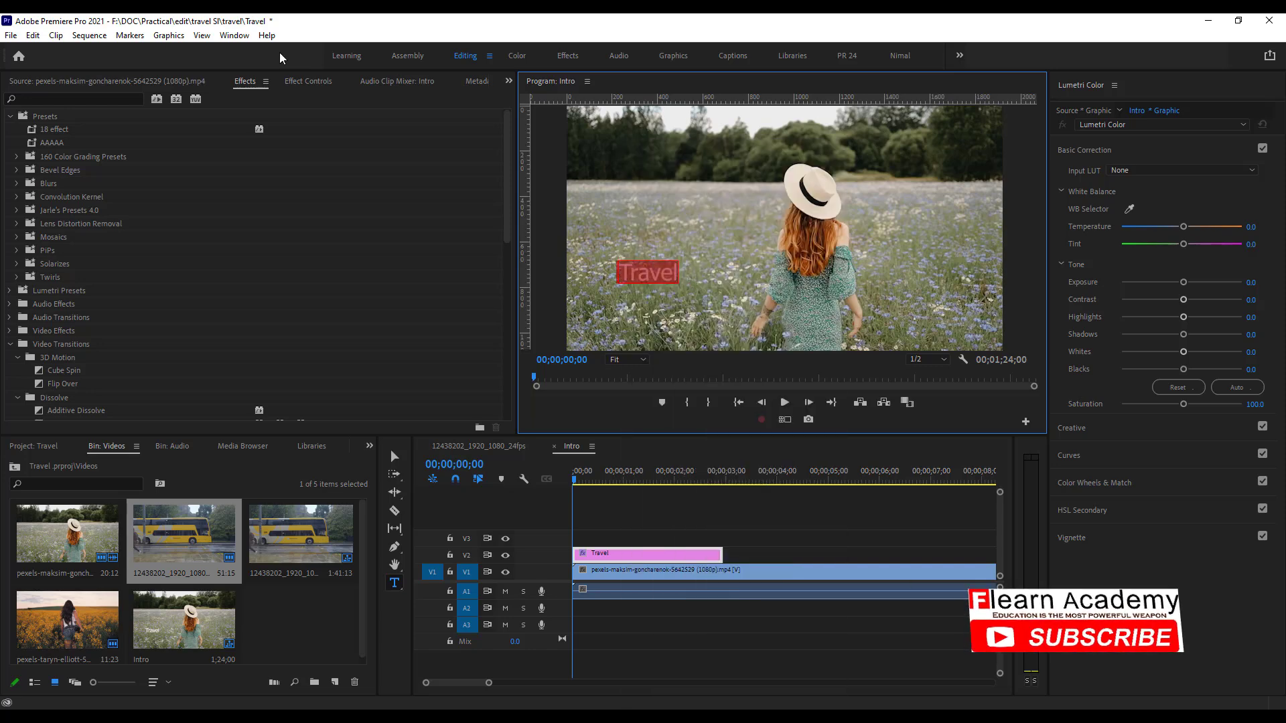
Display Essential Graphics and look through the available motion graphics templates.
left_click(234, 35)
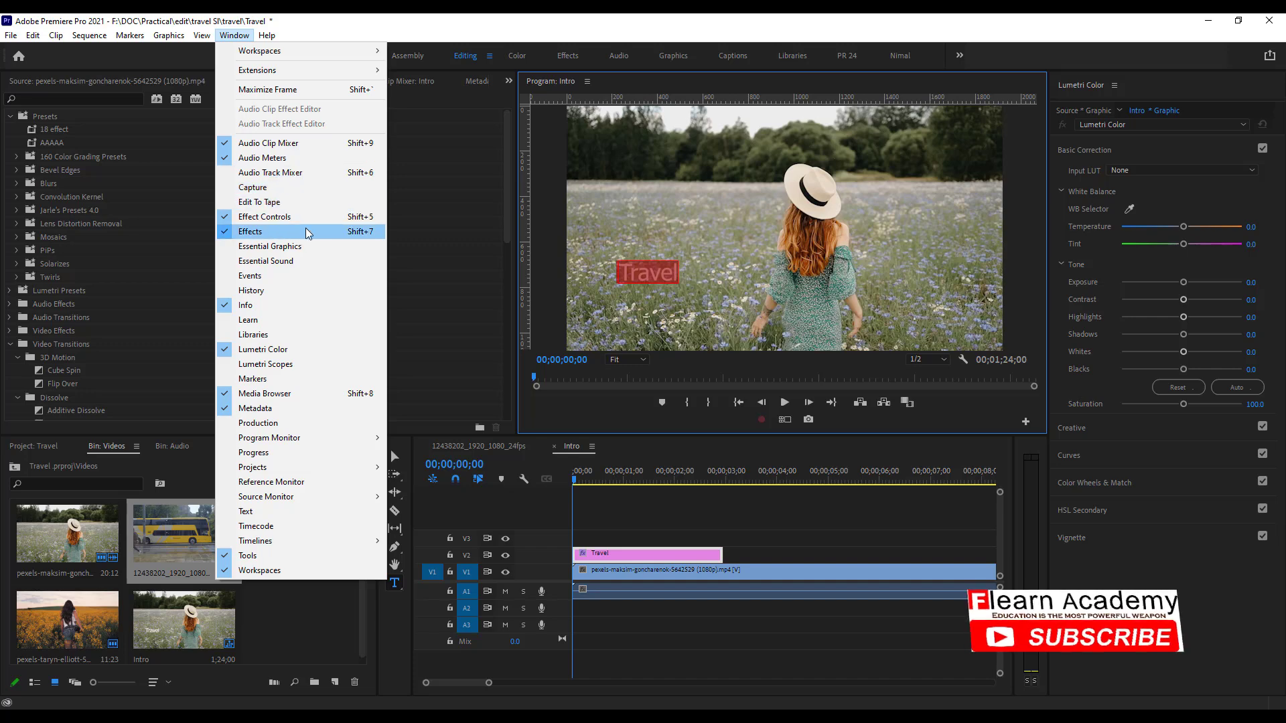
left_click(267, 246)
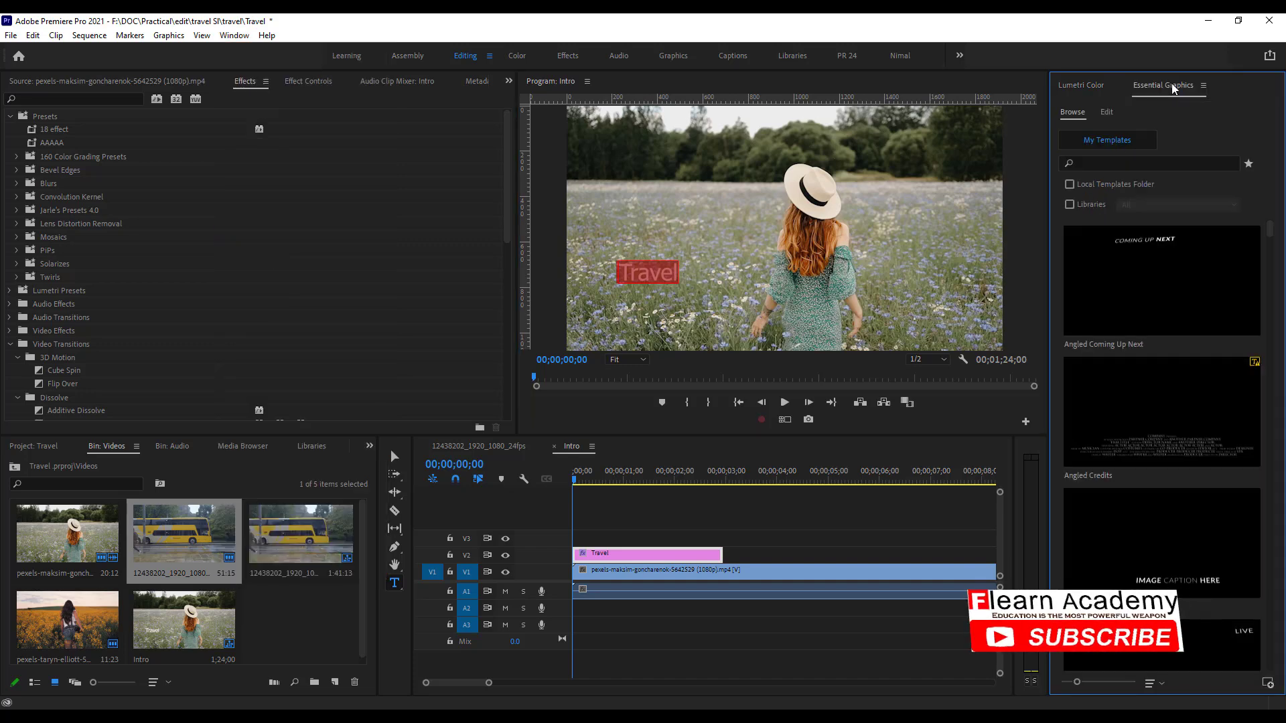
mouse_move(1145, 271)
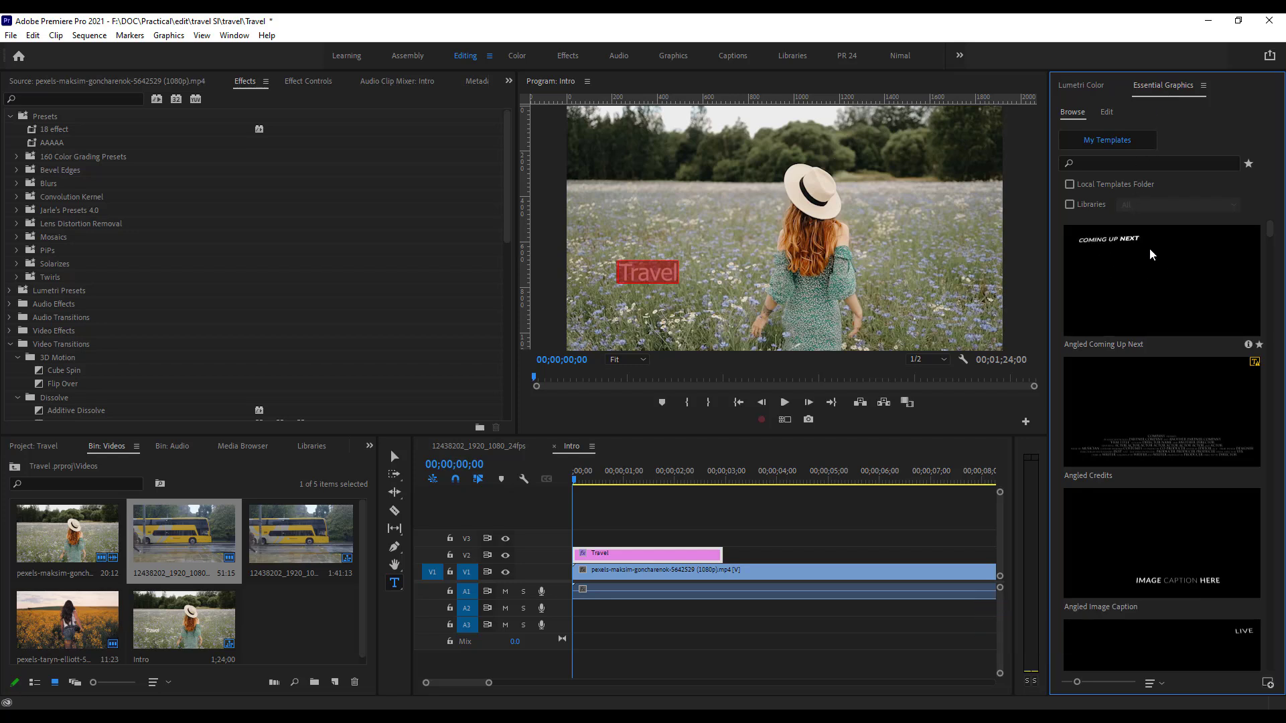
scroll(1156, 385, "down", 4)
scroll(1180, 462, "down", 2)
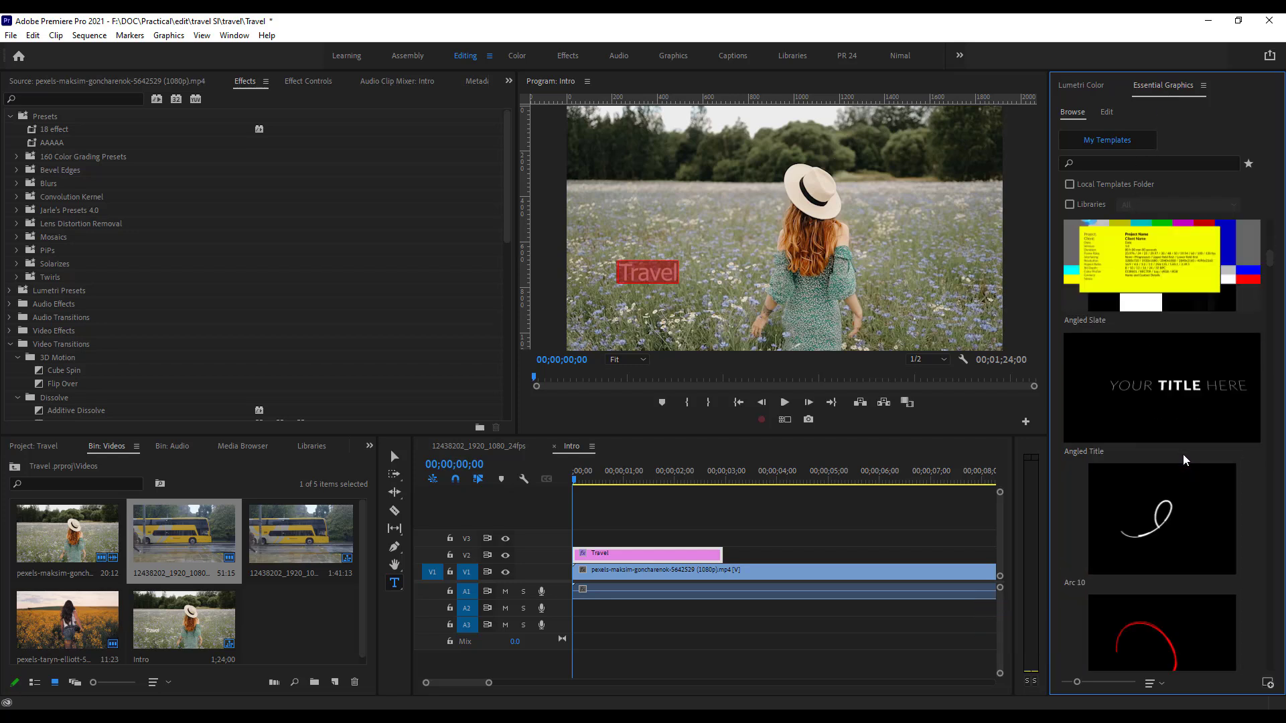
scroll(1169, 340, "up", 6)
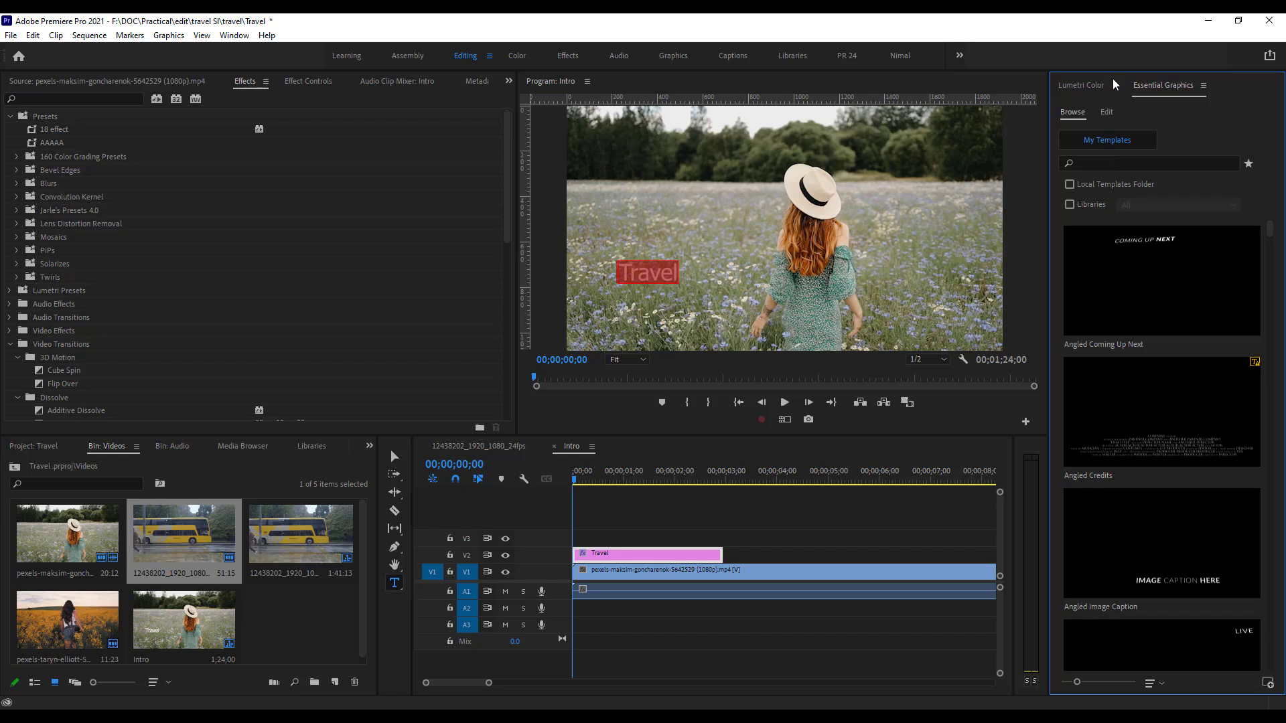
Enlarge the Travel title to font size 321 and set it in all caps.
left_click(1108, 114)
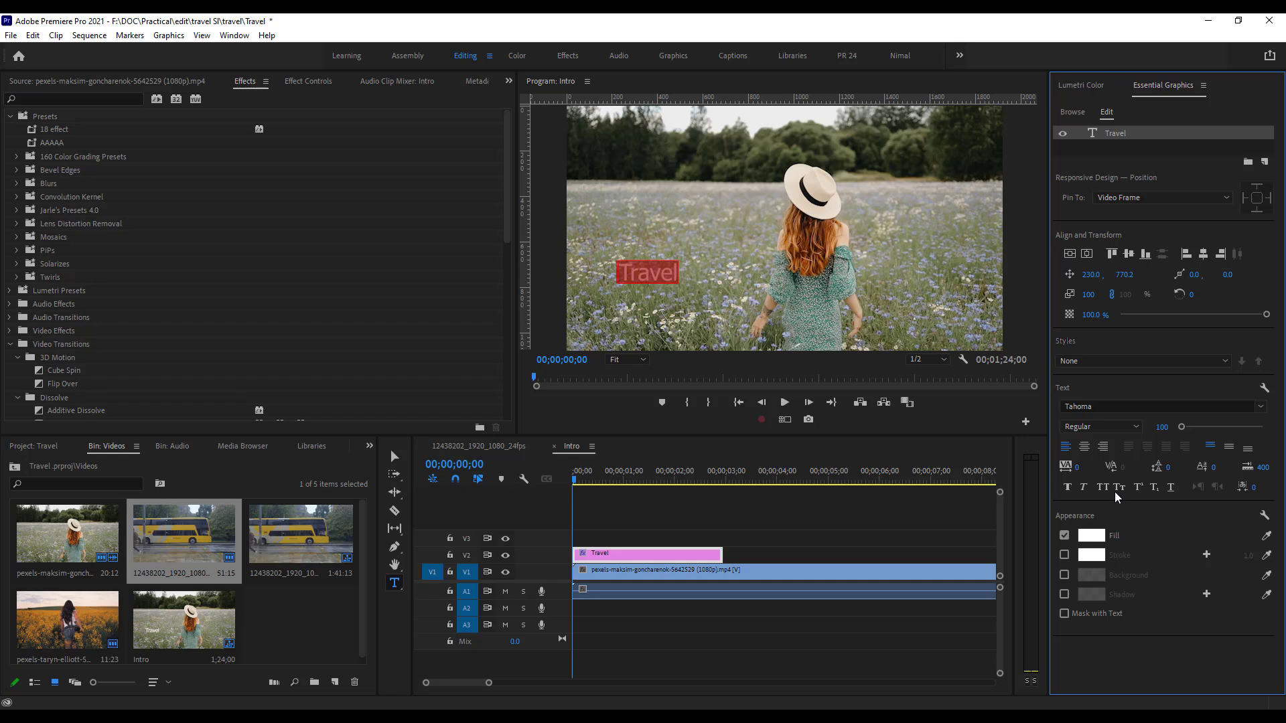
left_click_drag(1182, 427, 1196, 427)
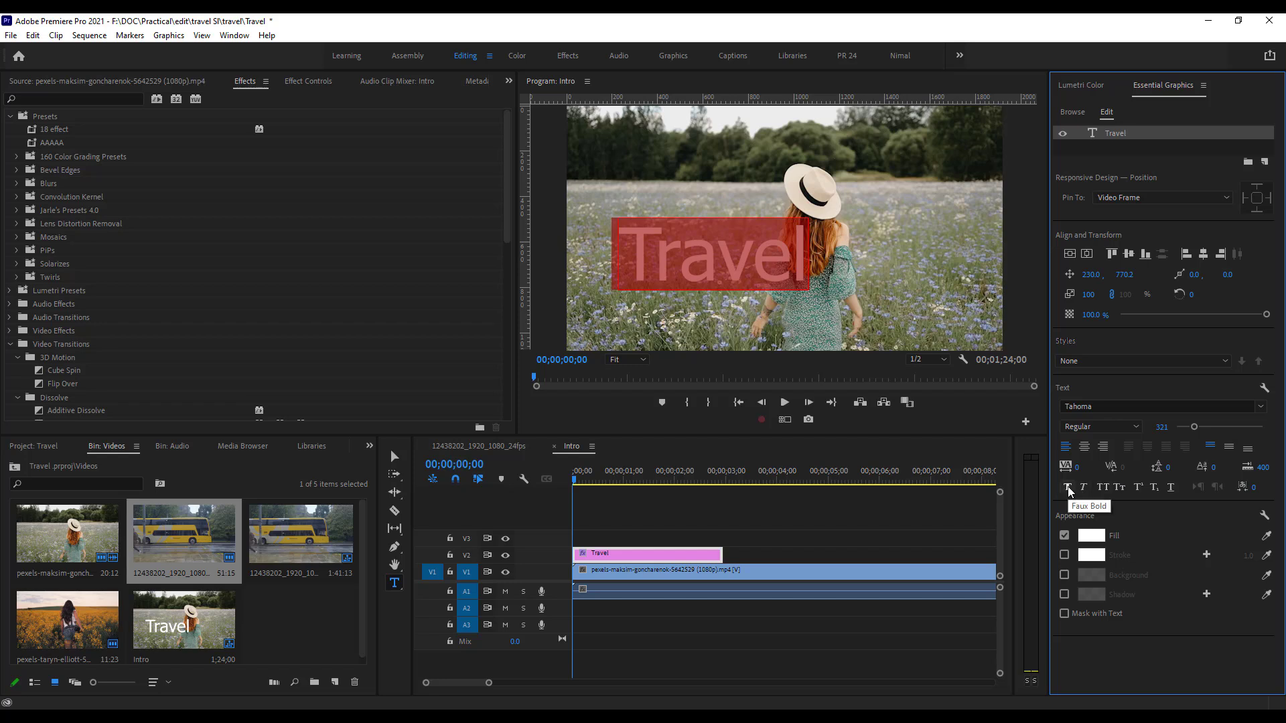
left_click(1103, 487)
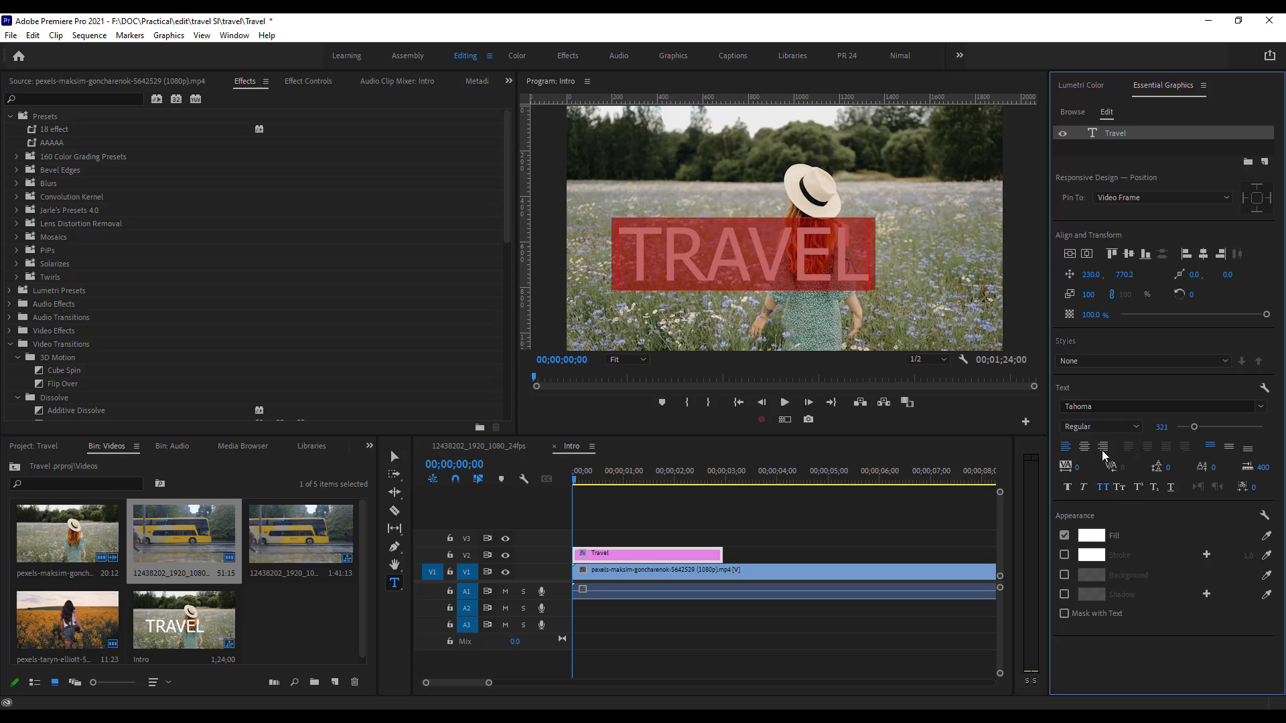
Try the fonts Tw Cen MT Condensed and Wedding Dream Demo on the title.
left_click(1260, 407)
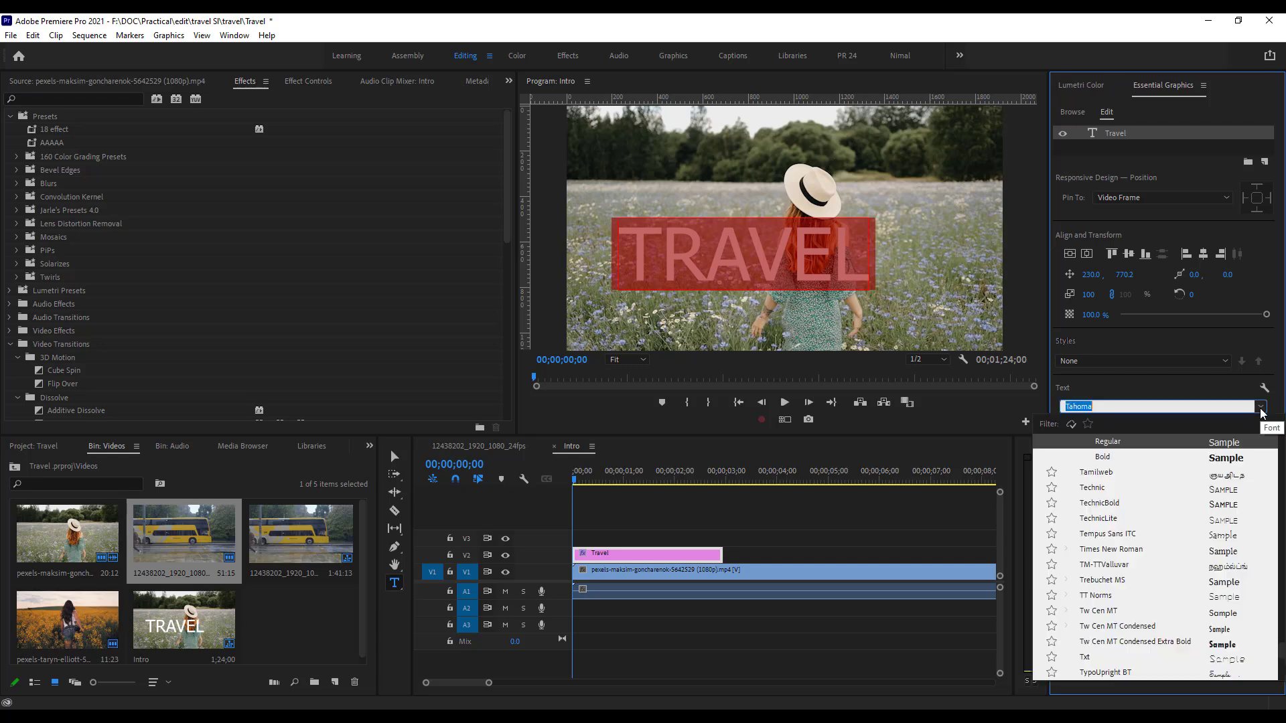
left_click(1224, 629)
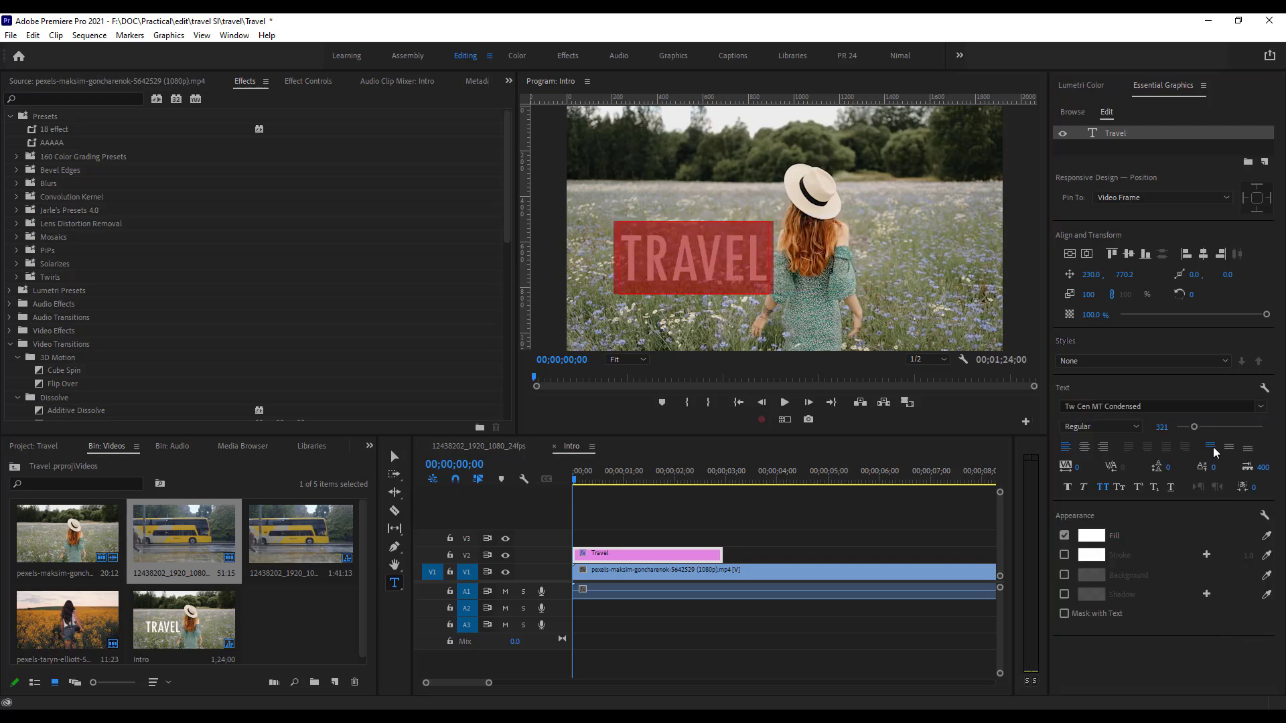
left_click(1260, 407)
scroll(1182, 594, "down", 3)
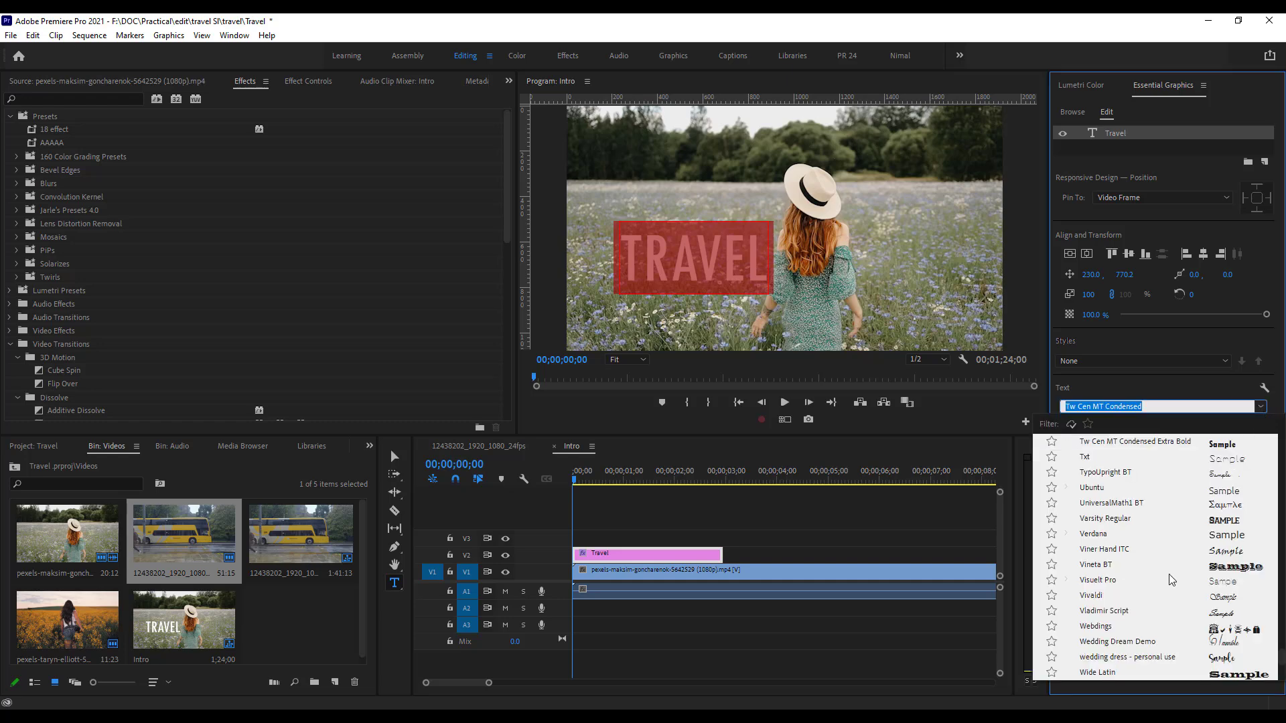
left_click(1225, 596)
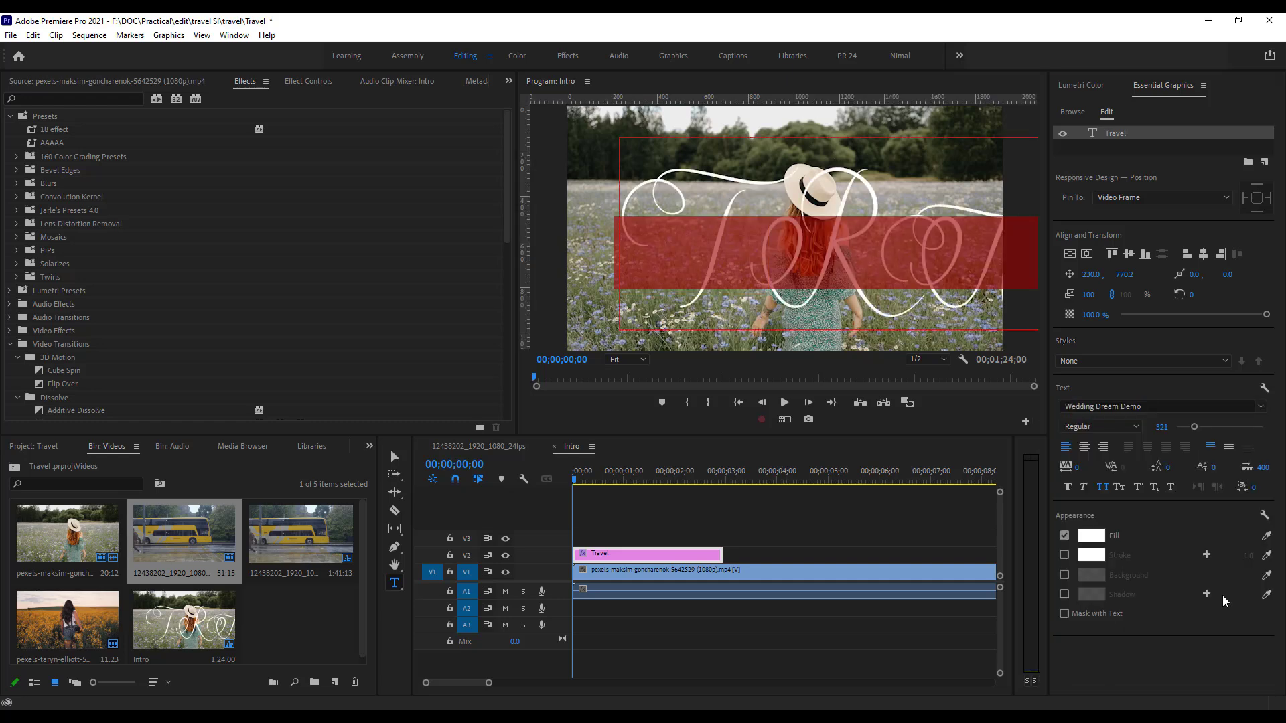
Set the title's font to RomanC and its font size to 345.
left_click(1261, 407)
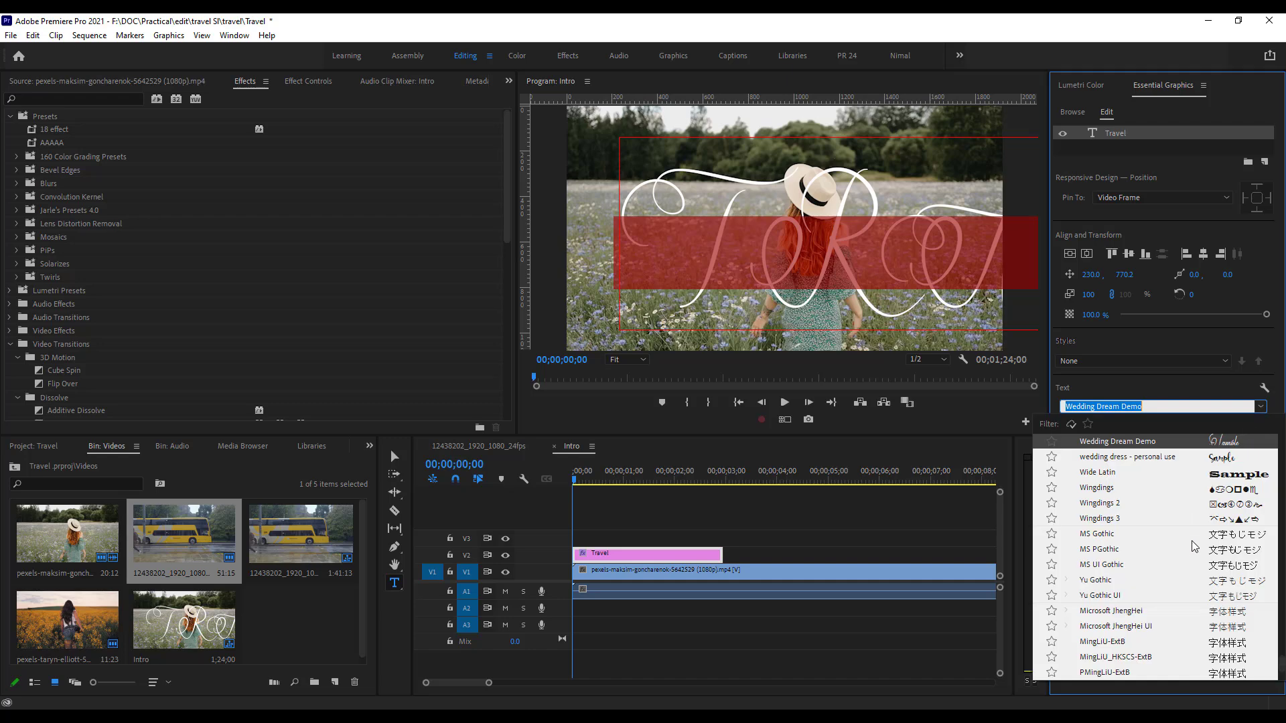
scroll(1199, 566, "down", 10)
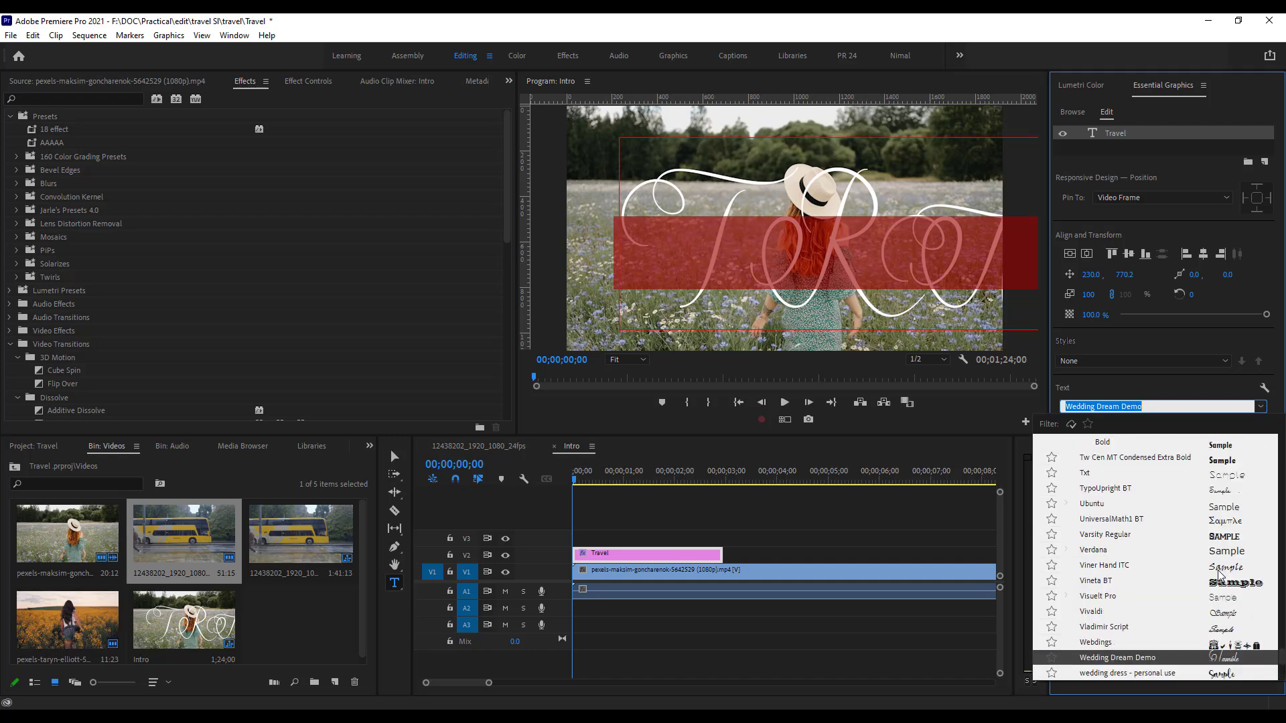
scroll(1219, 570, "up", 10)
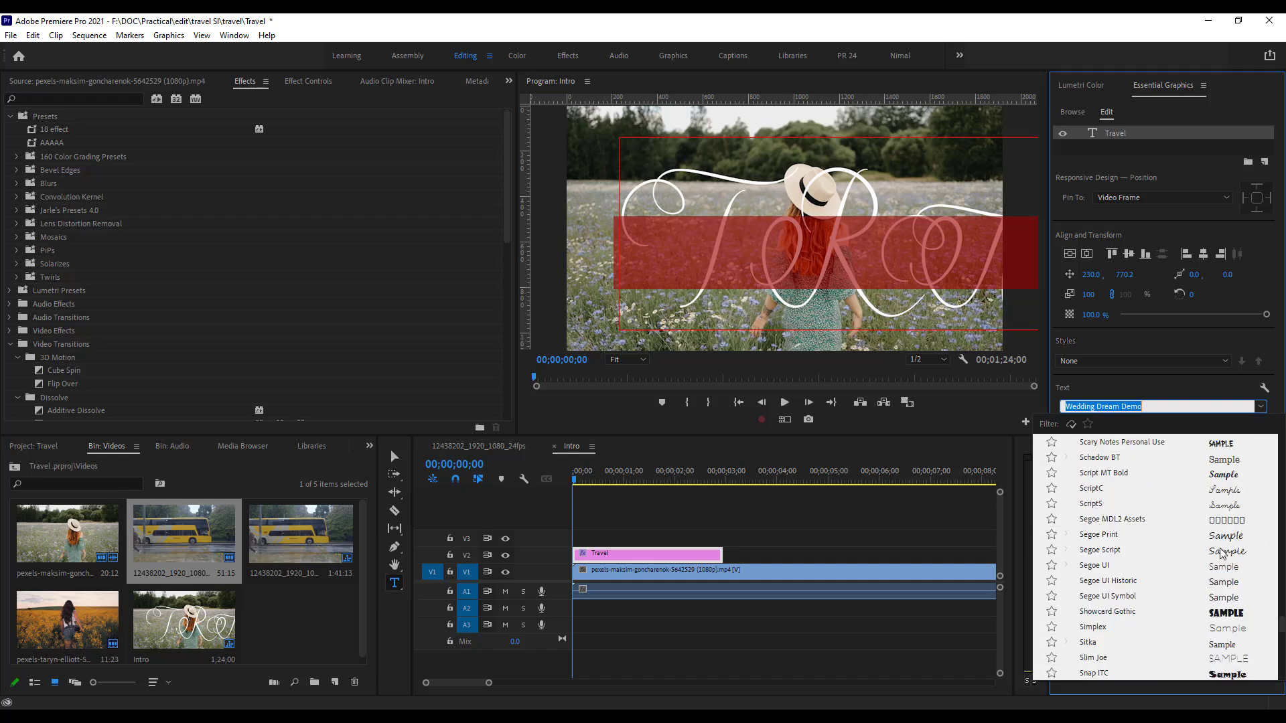
scroll(1223, 519, "up", 5)
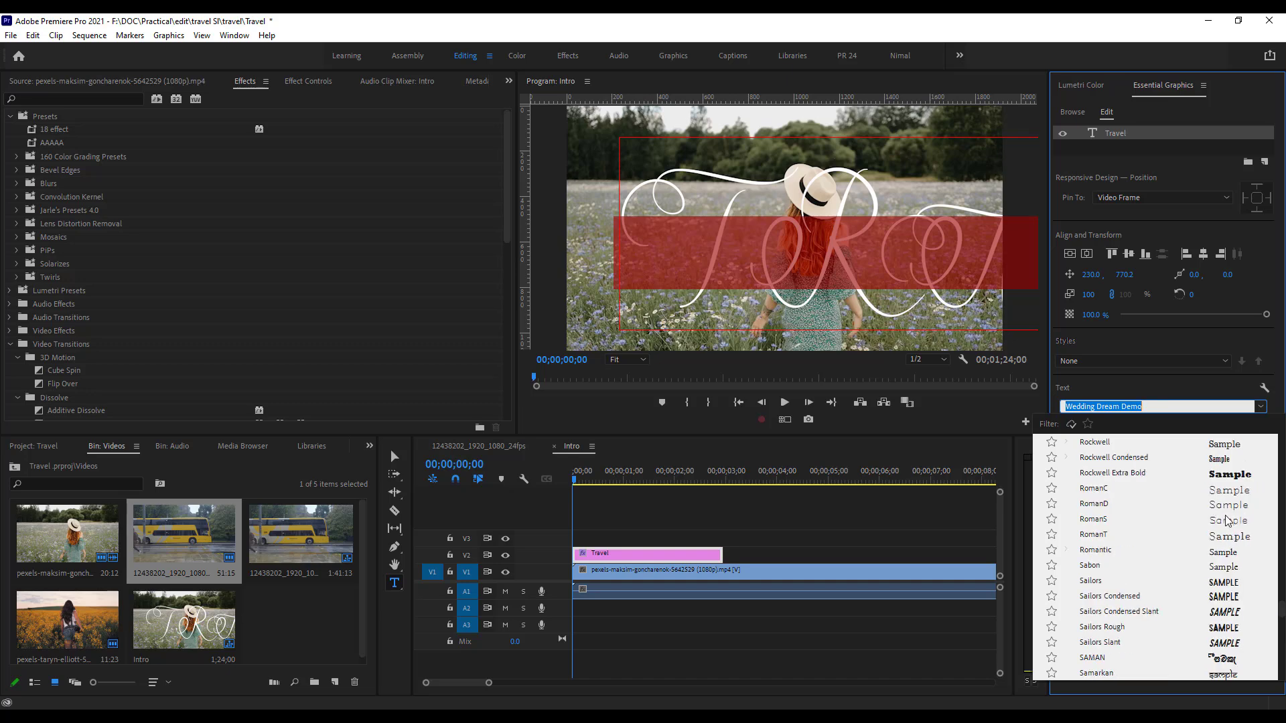
left_click(1097, 488)
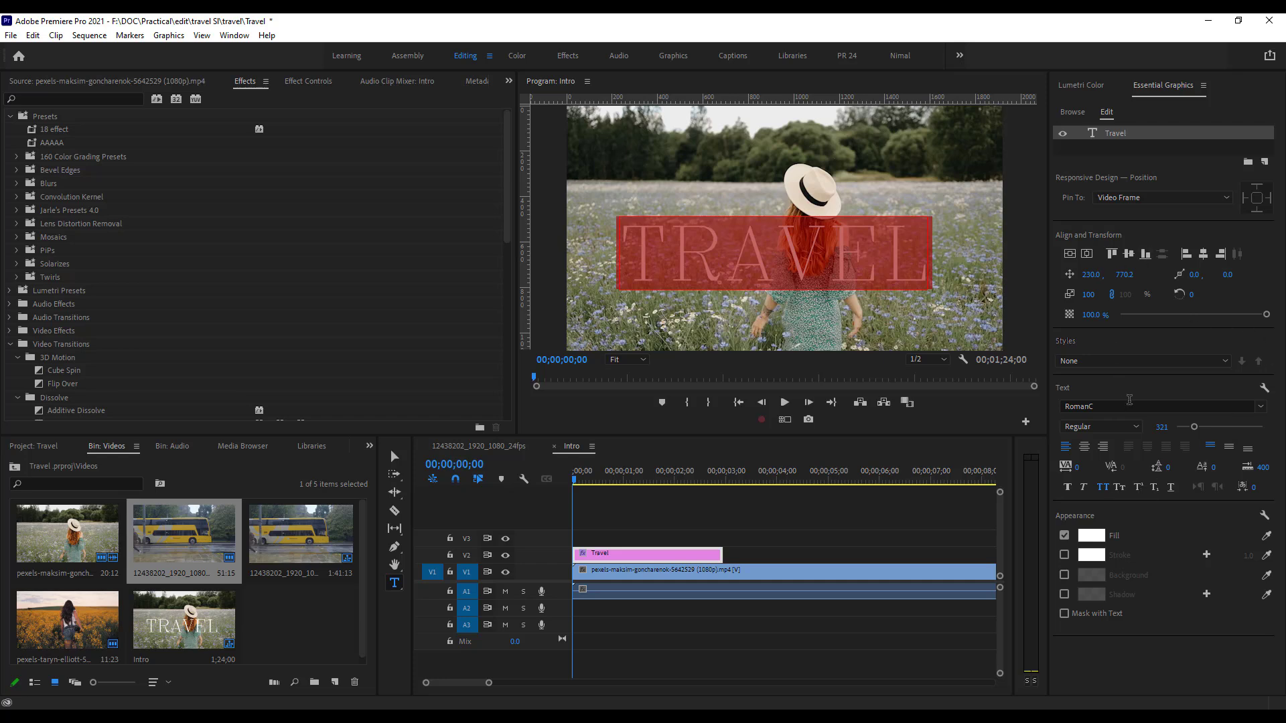
left_click_drag(1195, 427, 1195, 427)
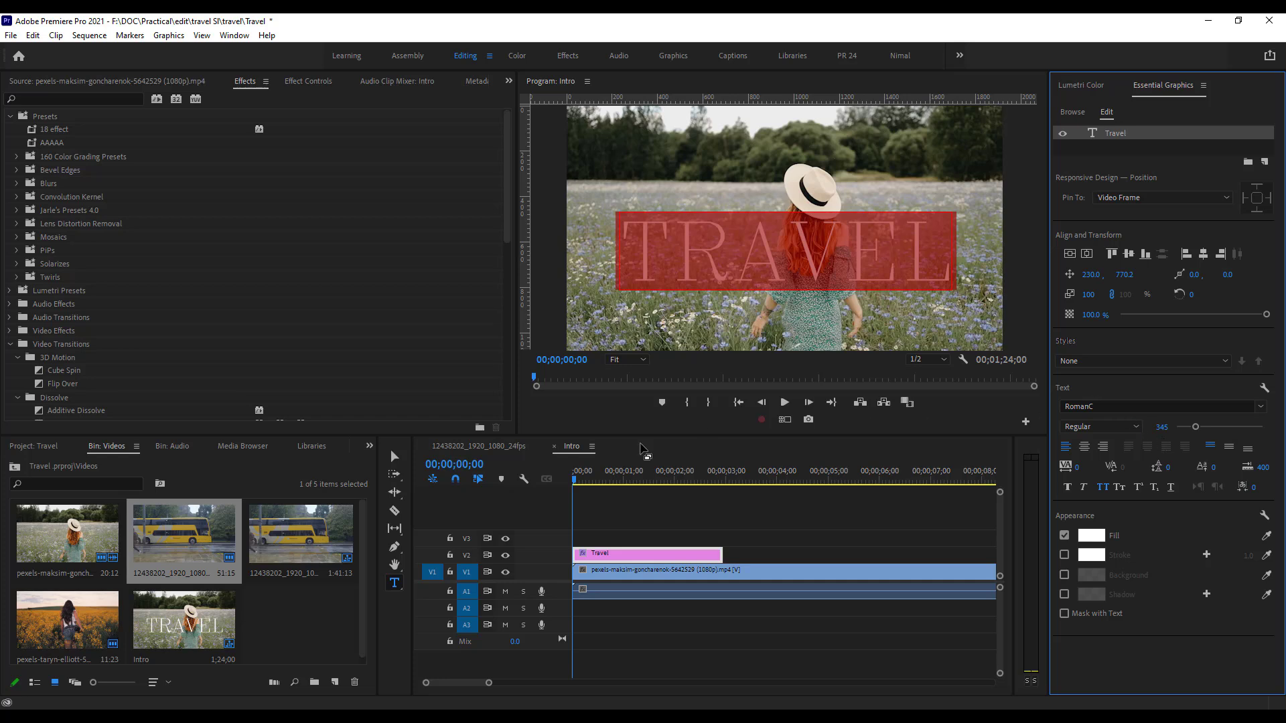
Move the title slightly right and up to position 254.0, 747.2, and select its graphic clip in the timeline.
left_click(395, 456)
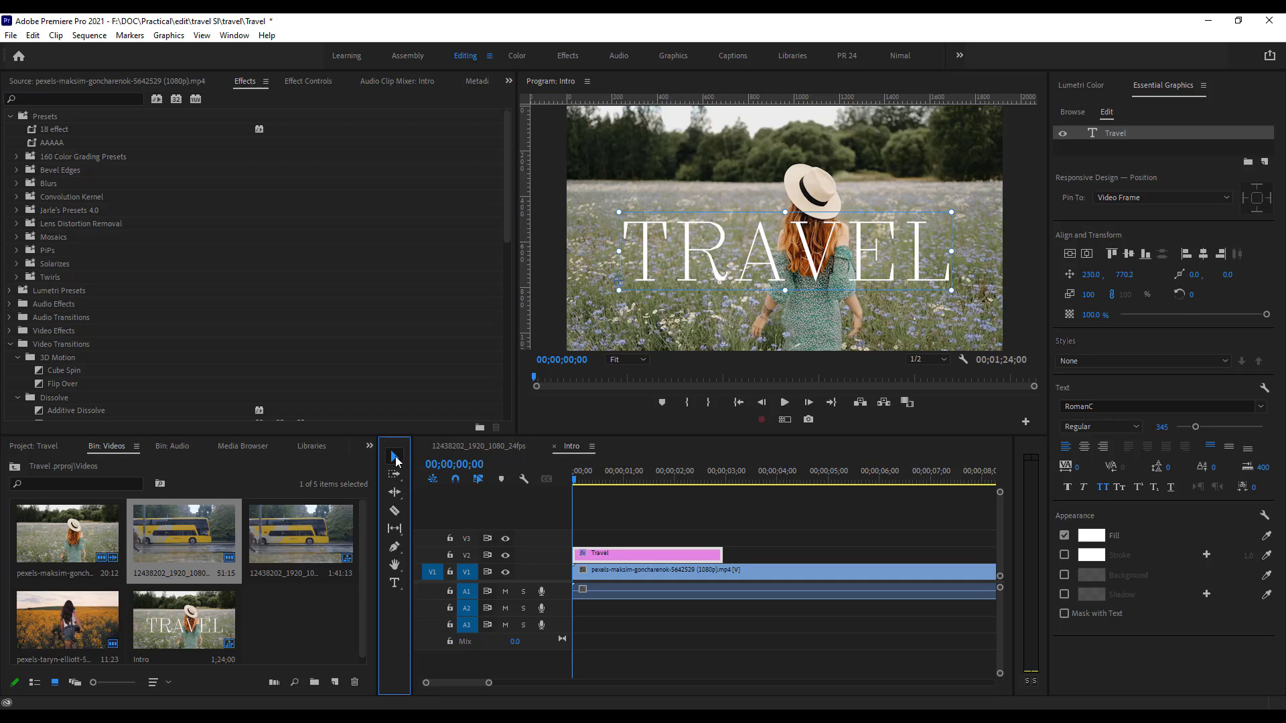
left_click_drag(773, 279, 786, 275)
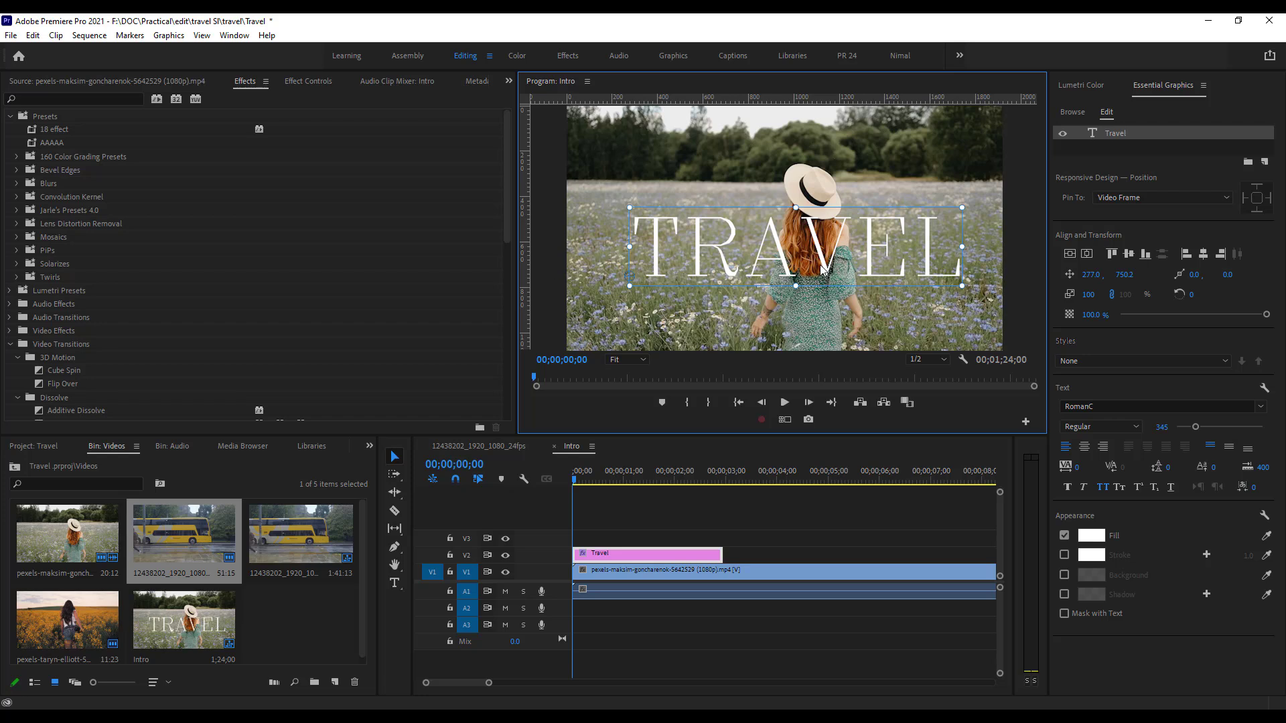
left_click_drag(823, 269, 819, 267)
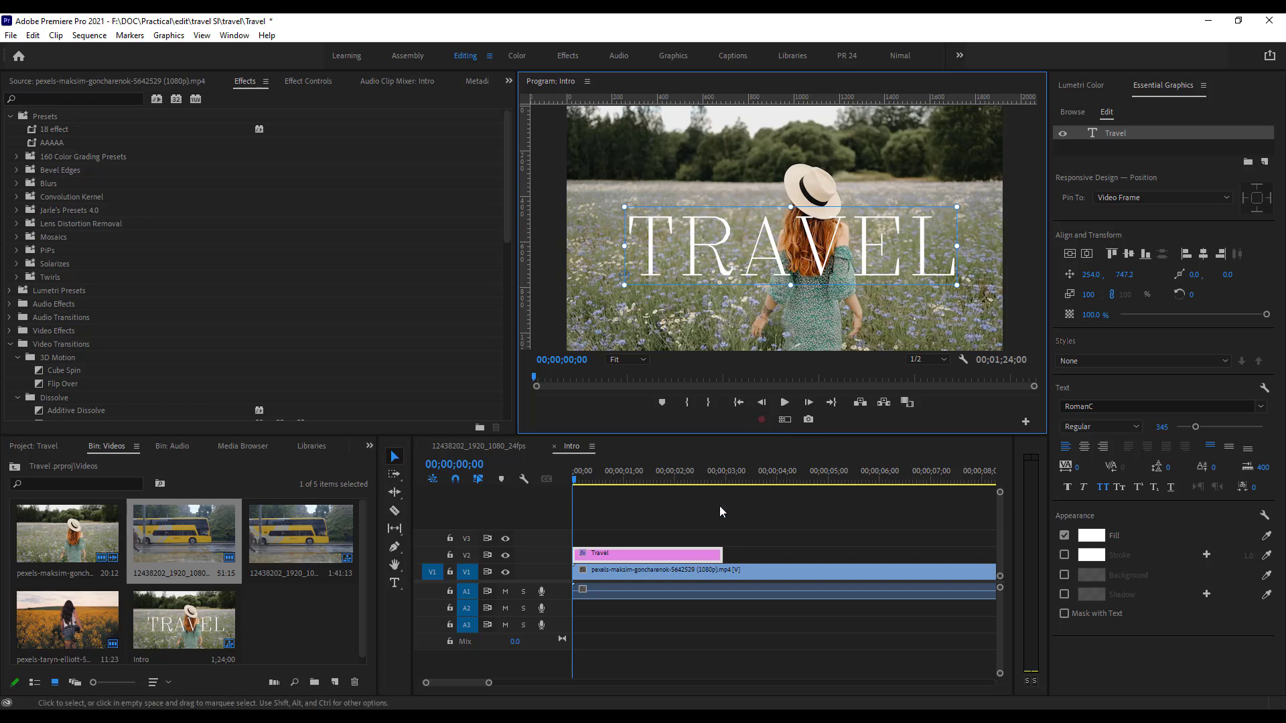
left_click(681, 558)
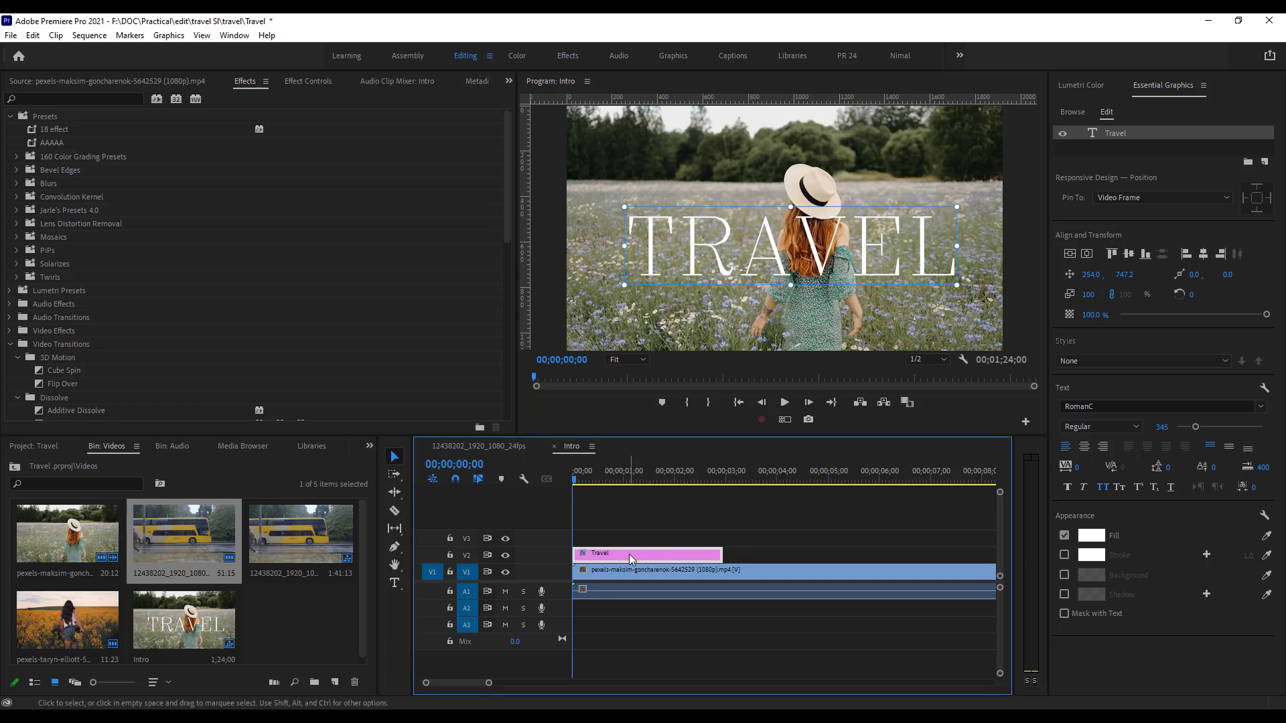
mouse_move(630, 558)
left_mouse_down()
mouse_move(651, 561)
mouse_move(635, 555)
left_mouse_up()
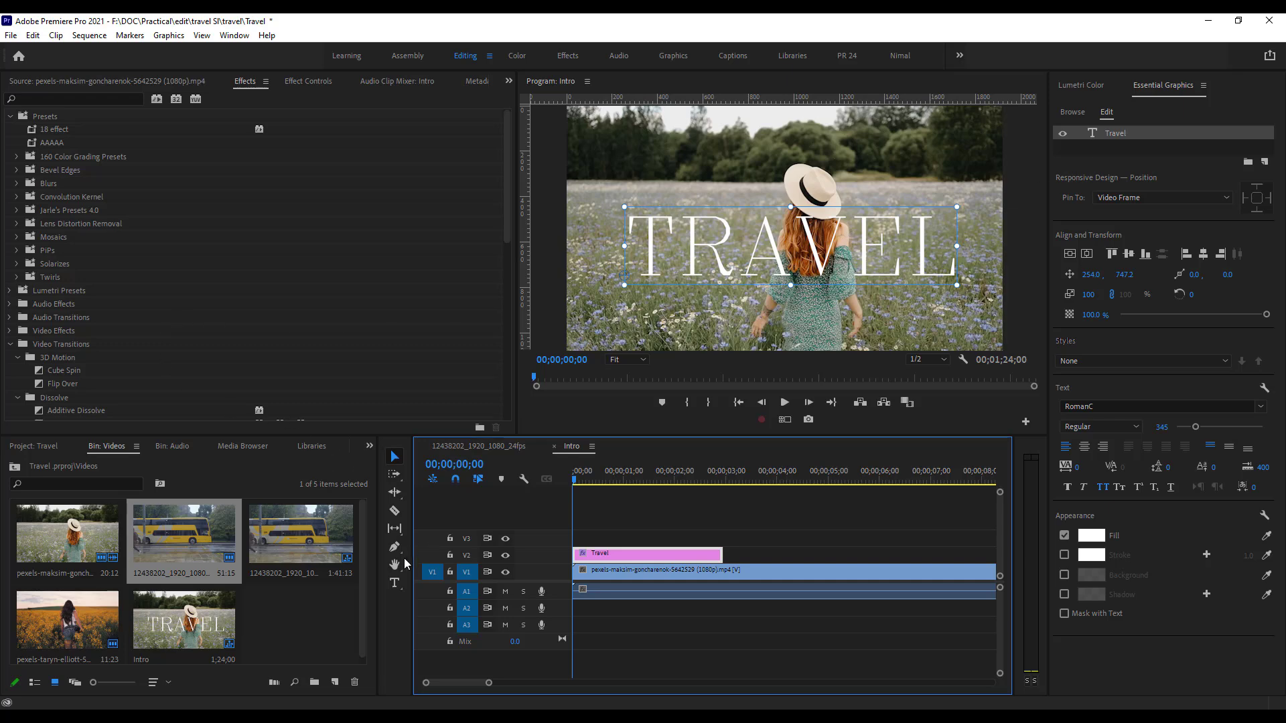
Add a KANDY text layer to the title graphic, scaled to 66 and placed beneath TRAVEL at about 392.1, 982.0.
left_click(394, 583)
left_click(704, 309)
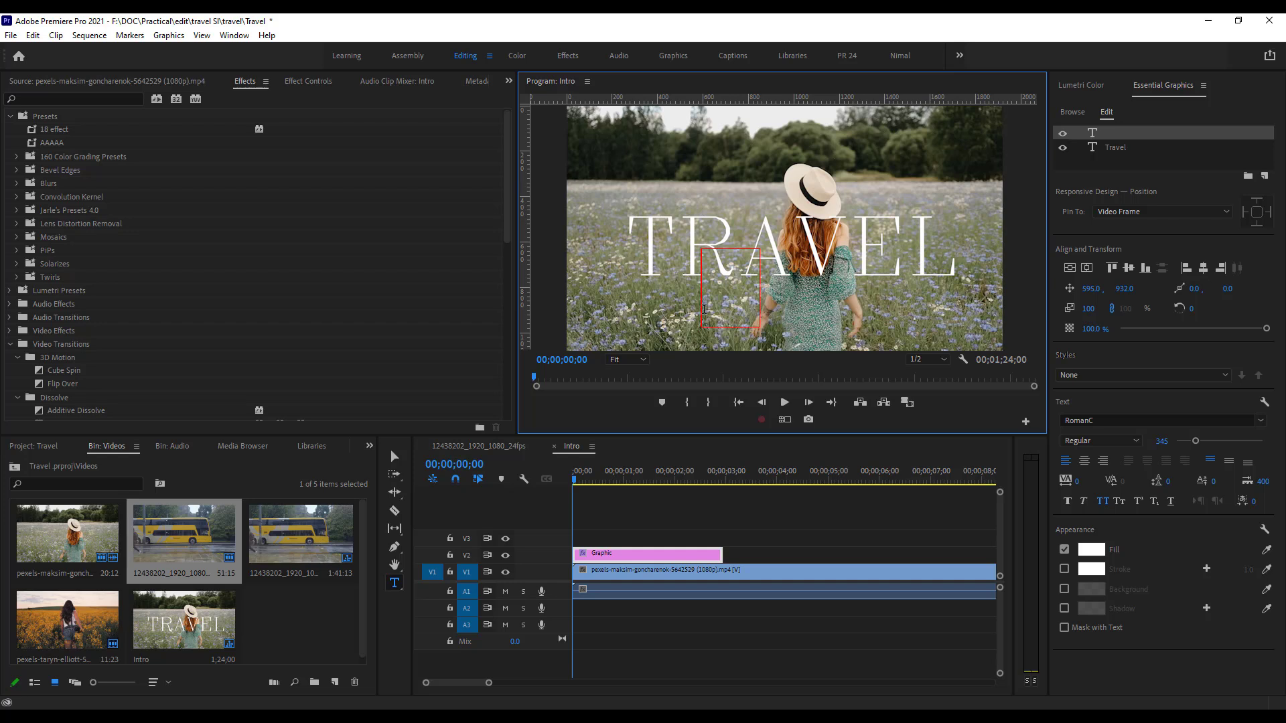
type("KANDY")
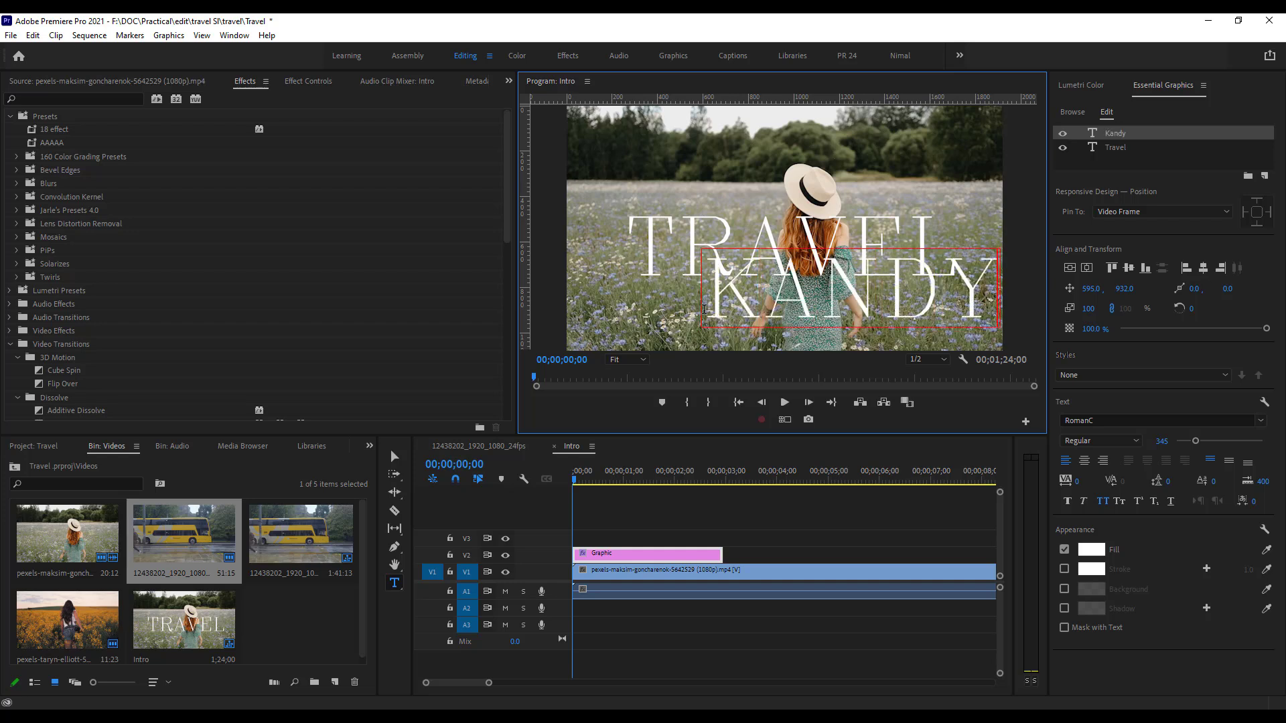
left_click(396, 455)
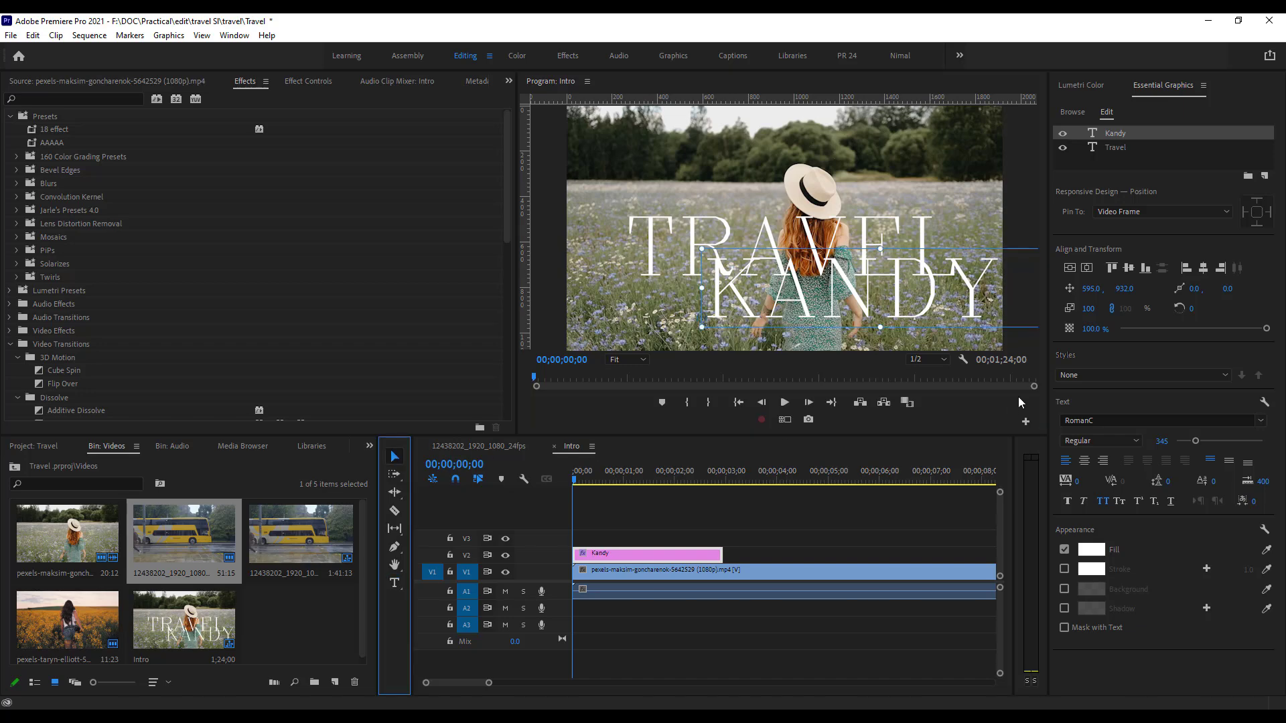
left_click_drag(909, 314, 811, 319)
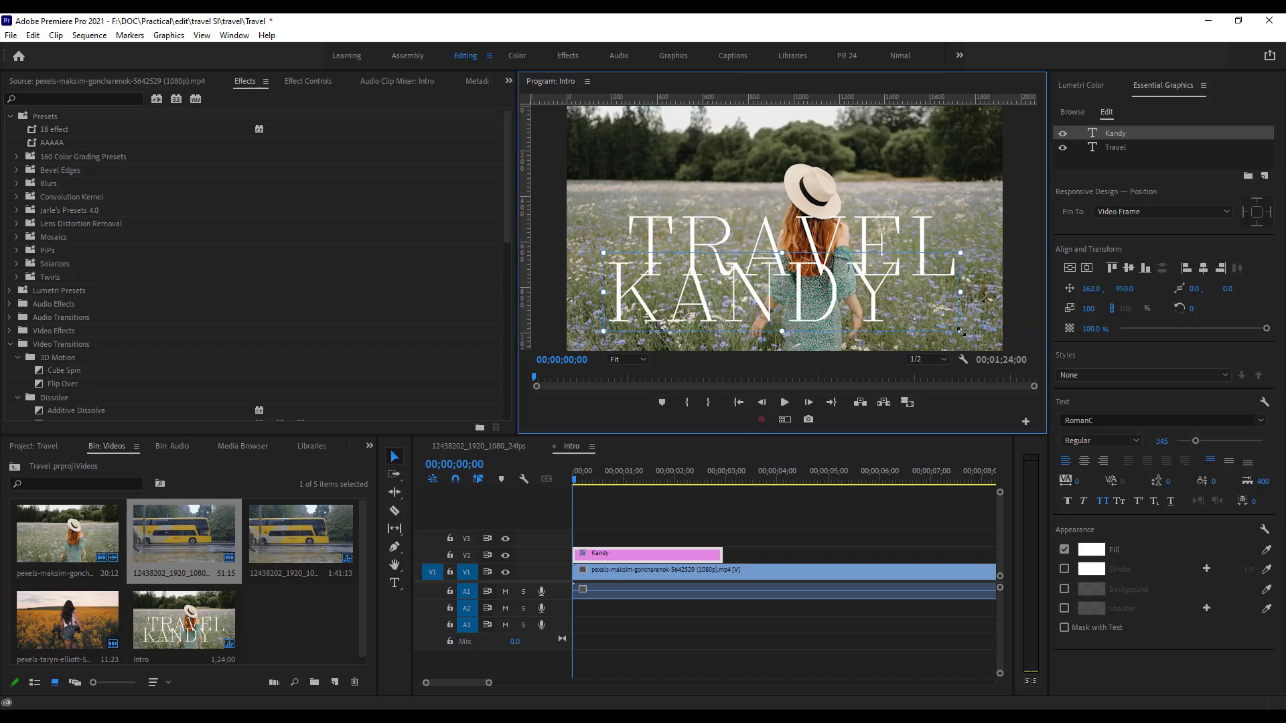
left_click_drag(963, 331, 854, 305)
left_click_drag(700, 311, 751, 323)
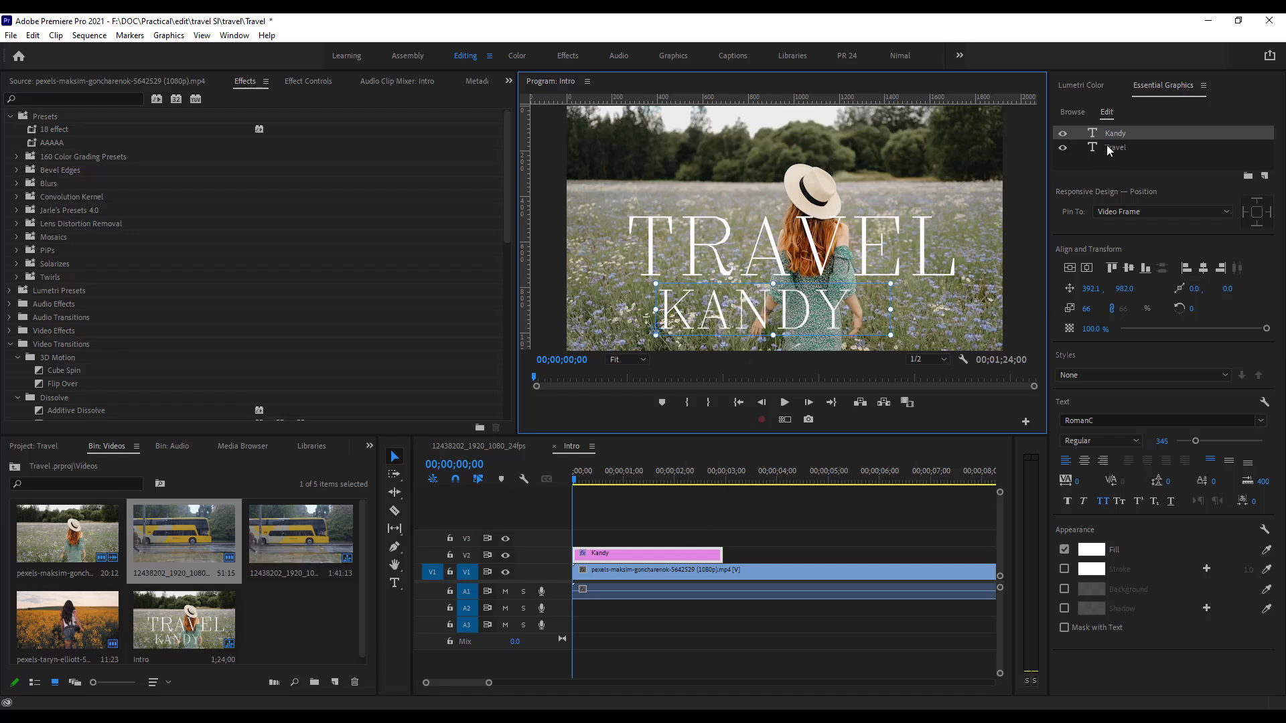
Reorder the Kandy layer below the Travel layer and delete it from the graphic.
left_click_drag(1114, 135, 1117, 154)
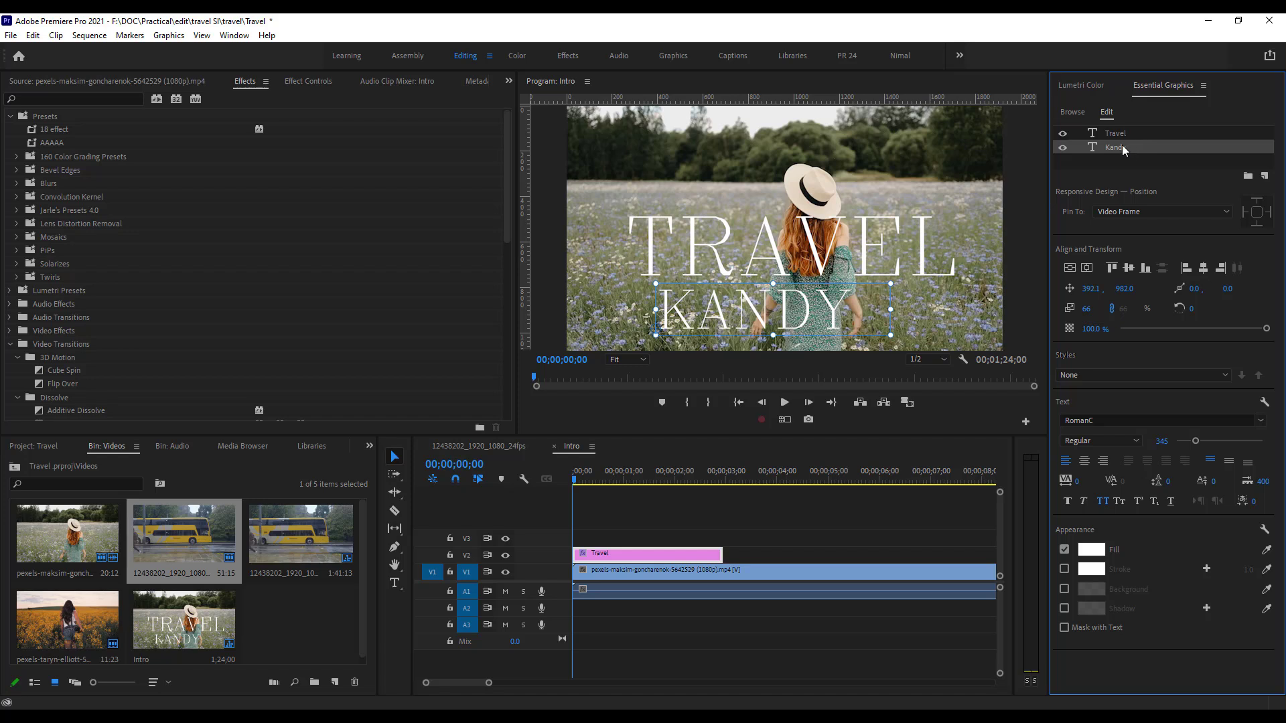
right_click(1118, 146)
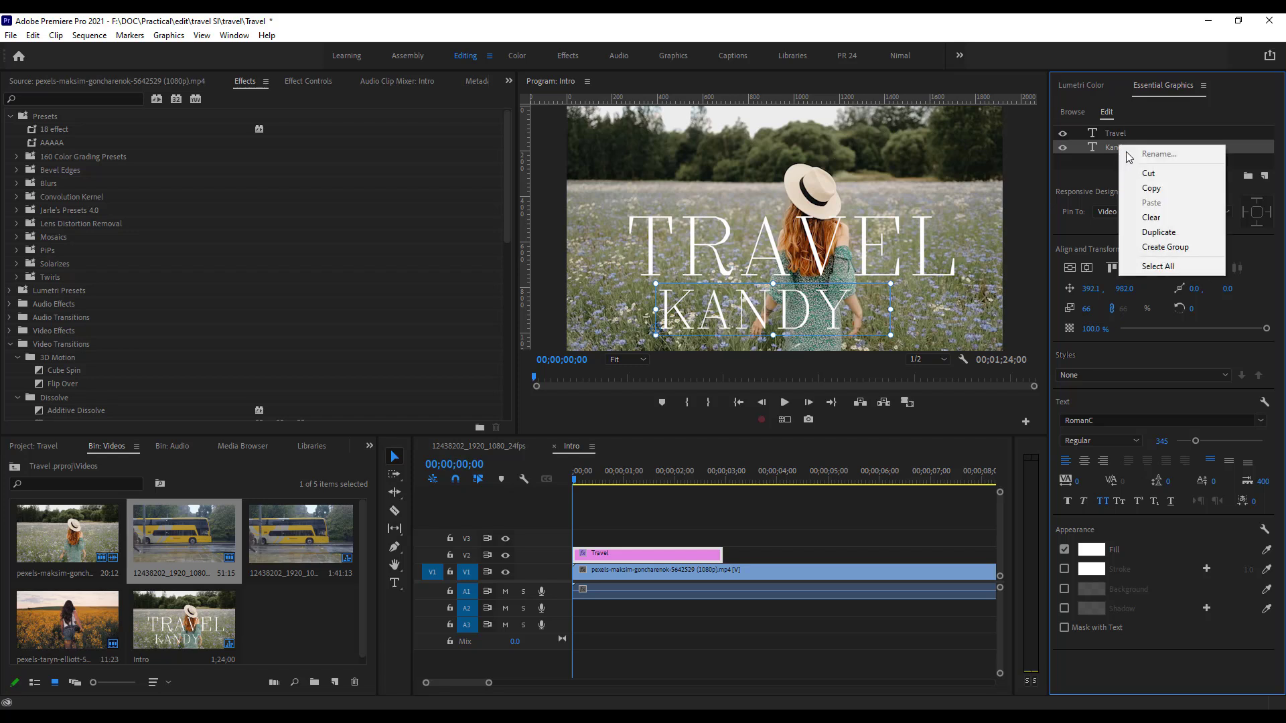
left_click(1151, 217)
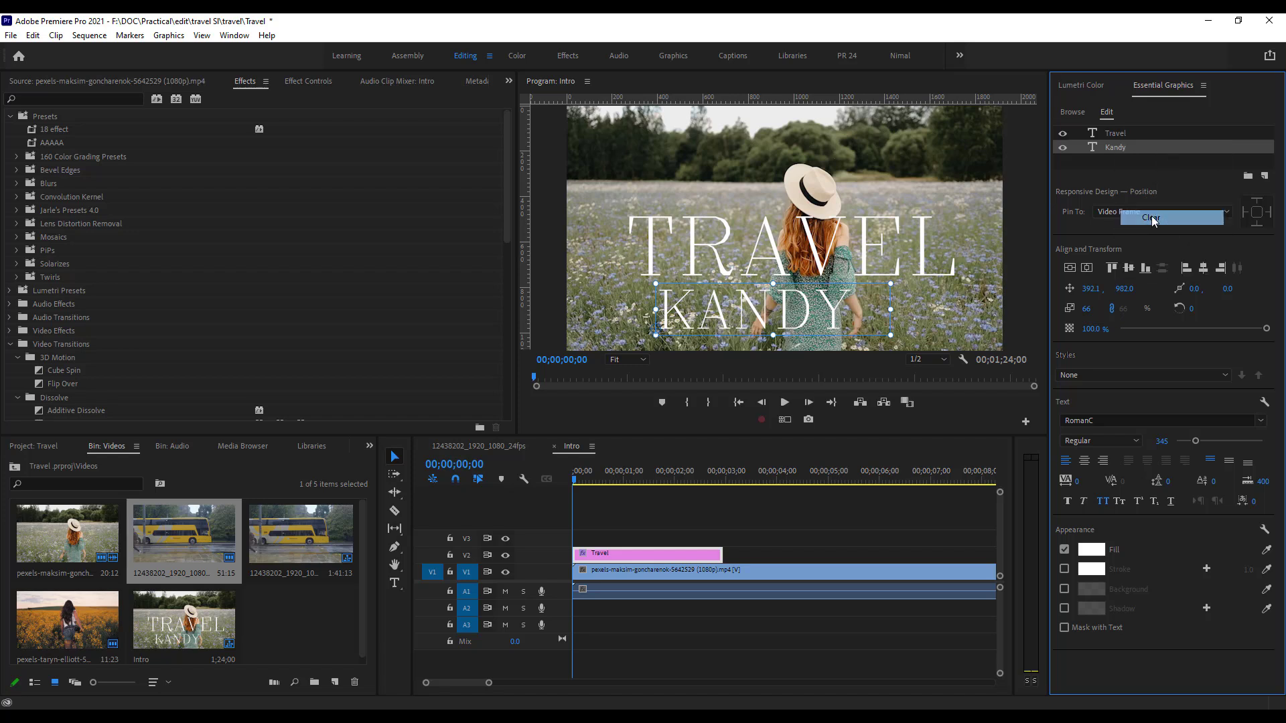
Reposition the TRAVEL title in the frame to about 252.0, 732.2.
left_click(924, 242)
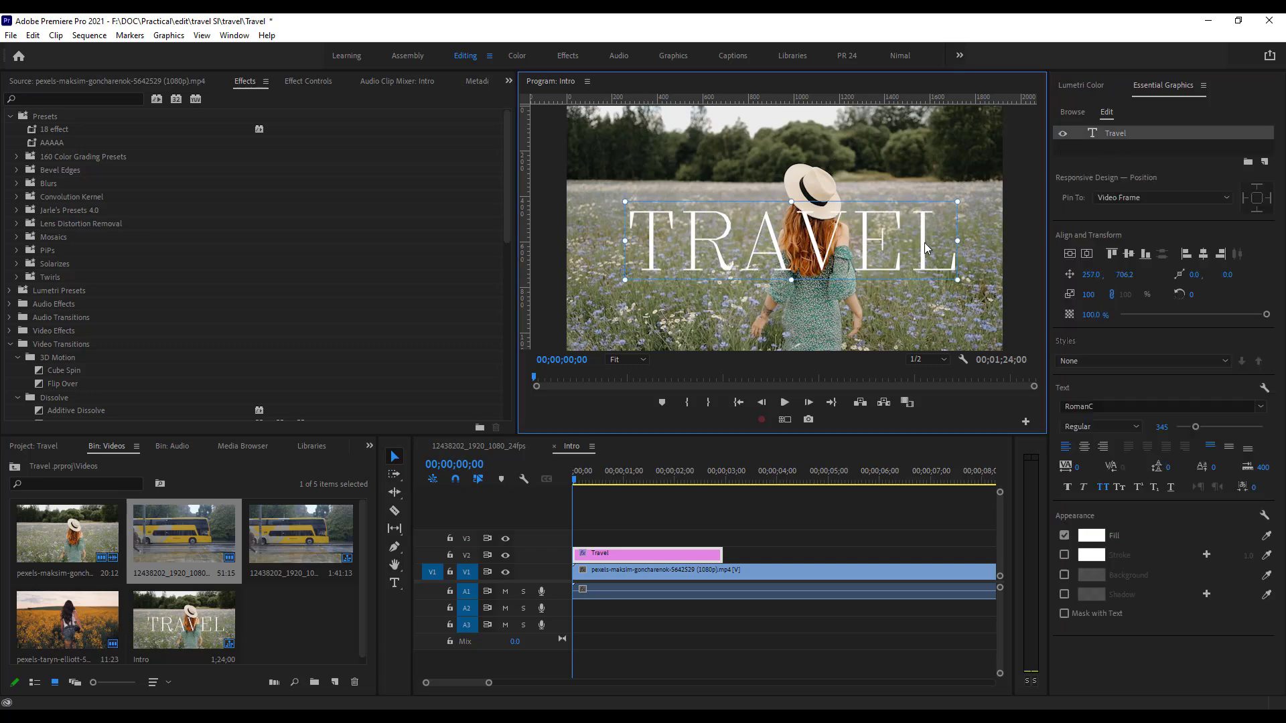
left_click_drag(925, 242, 909, 262)
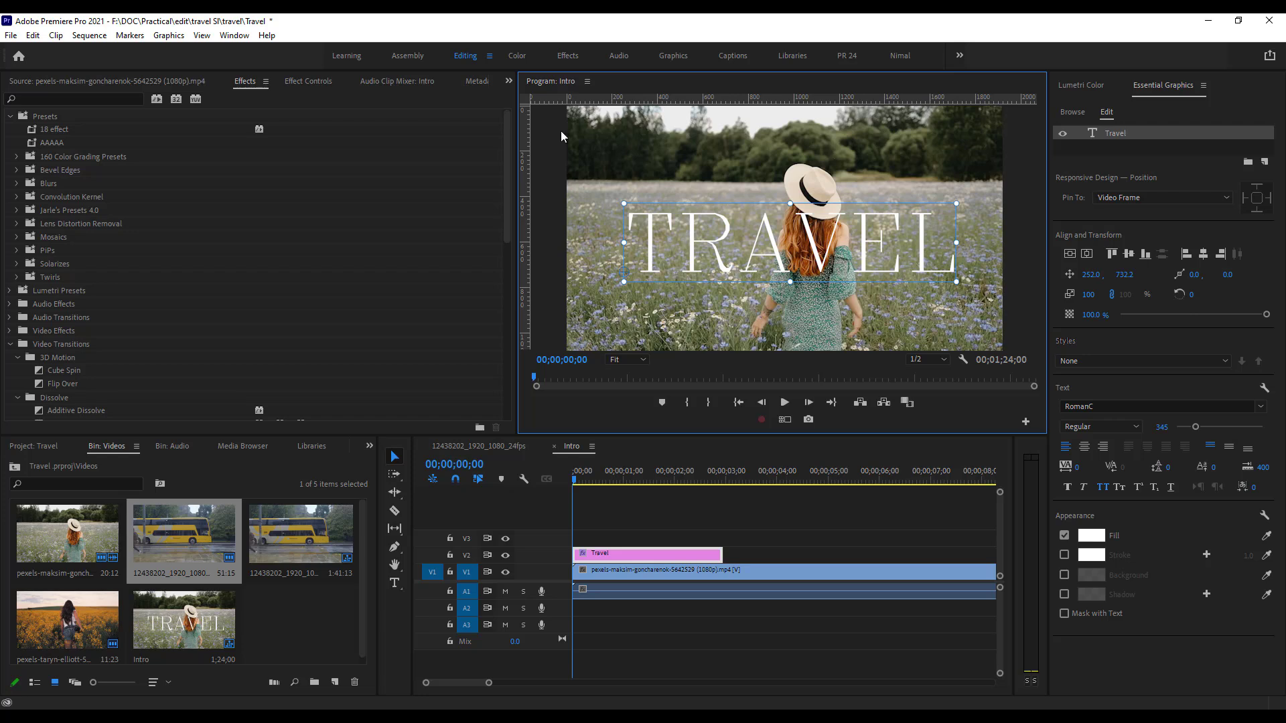
Search the effects for "crop" and apply the Crop video effect to the Travel graphic clip on V2.
left_click(12, 117)
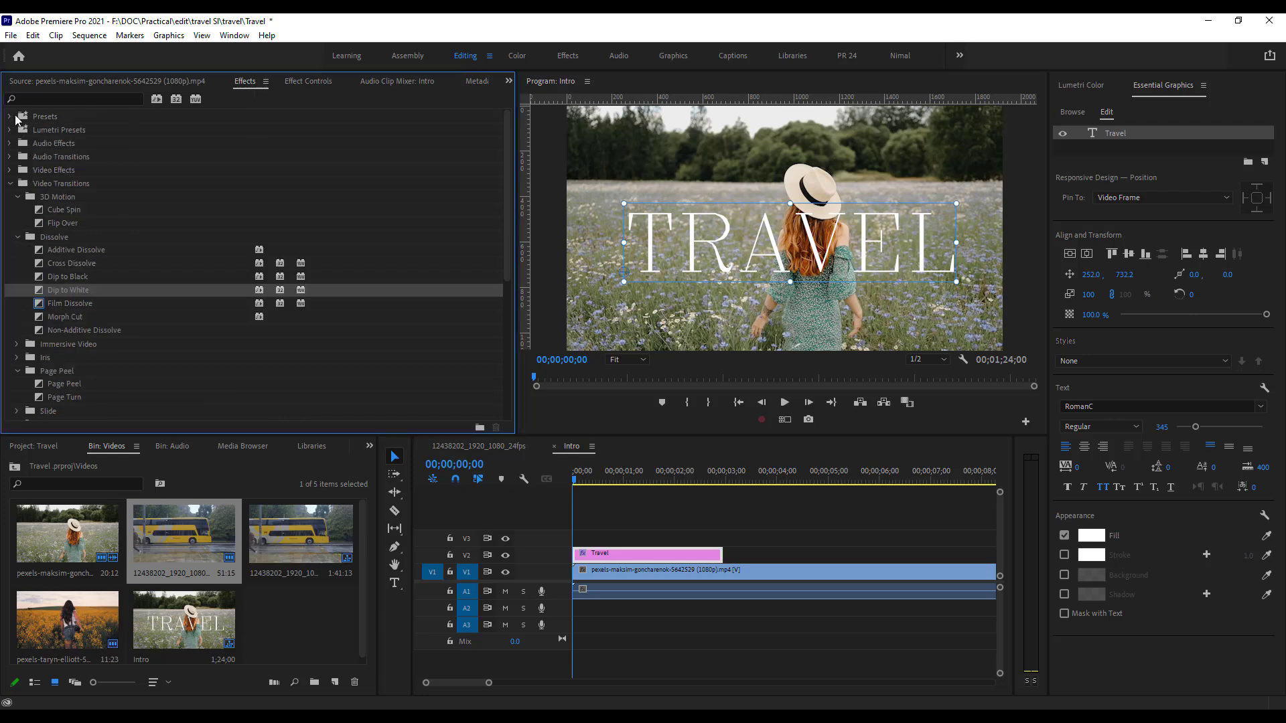
left_click(10, 183)
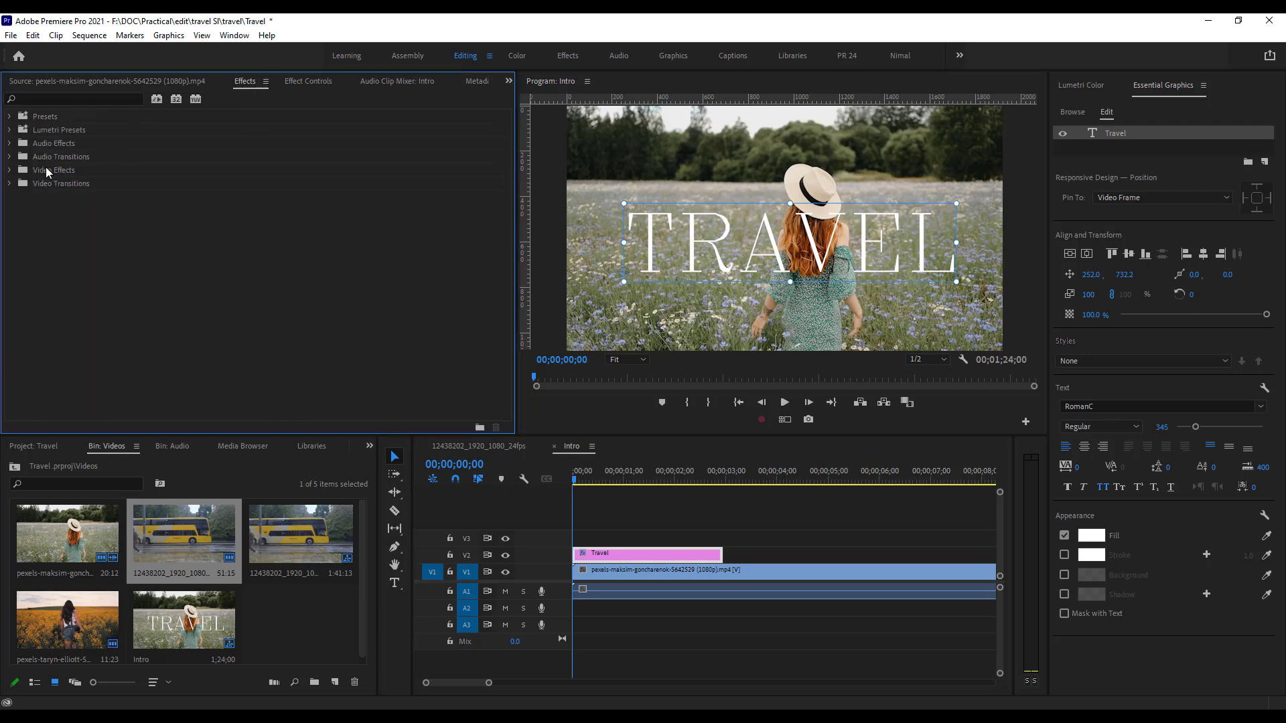
left_click(56, 98)
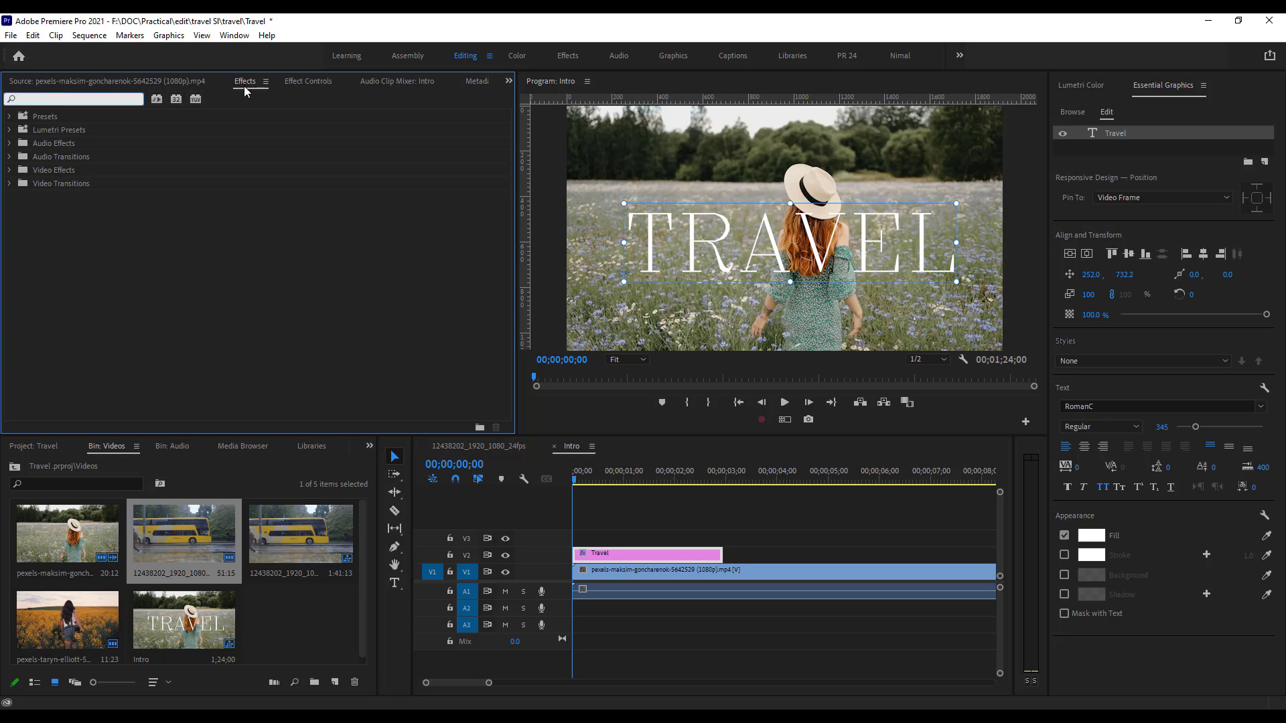
type("crop")
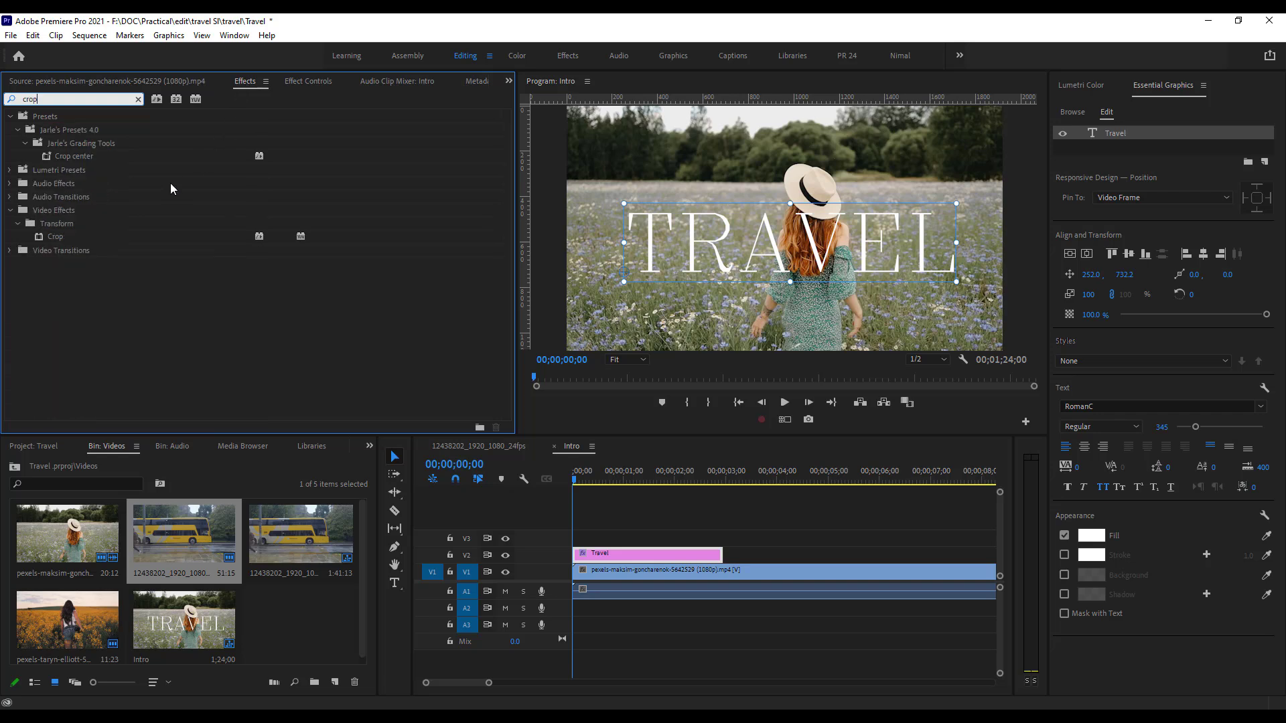
left_click(66, 236)
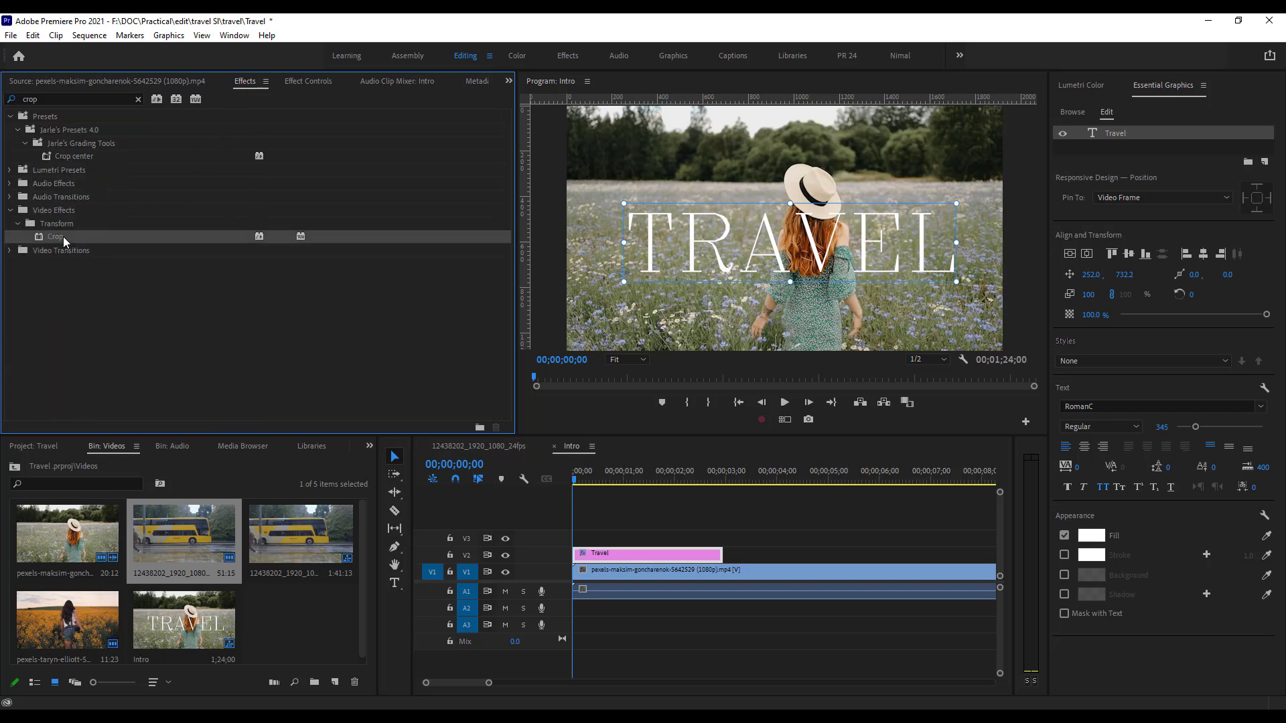
left_click_drag(63, 236, 648, 555)
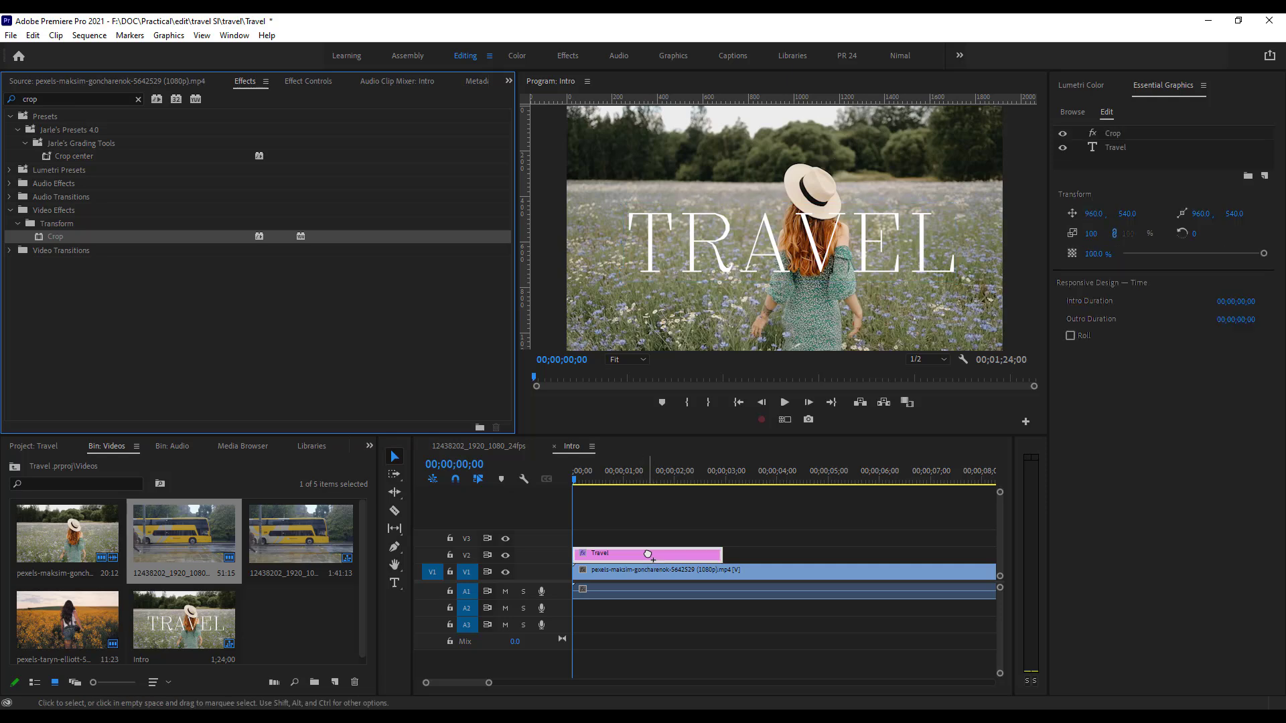
Set the Crop effect's Top value to 76.5% and enable its keyframing at 00;00;00;00.
left_click(1120, 133)
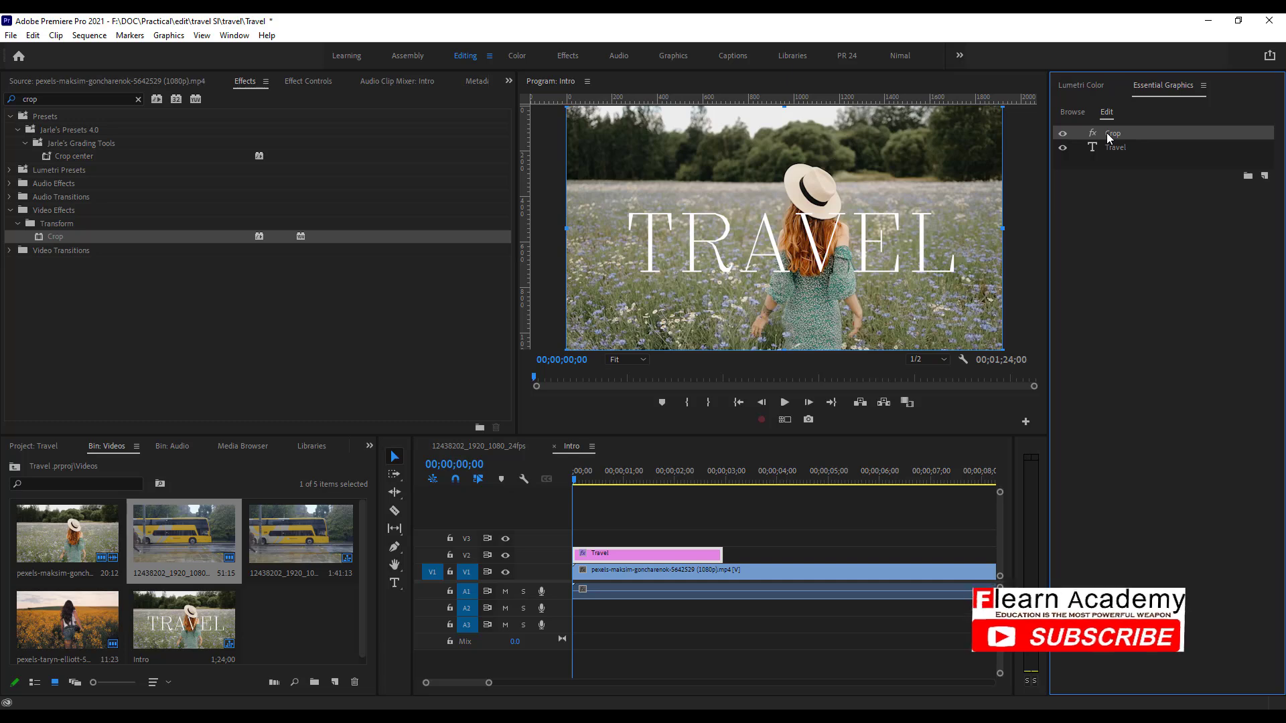
left_click(678, 549)
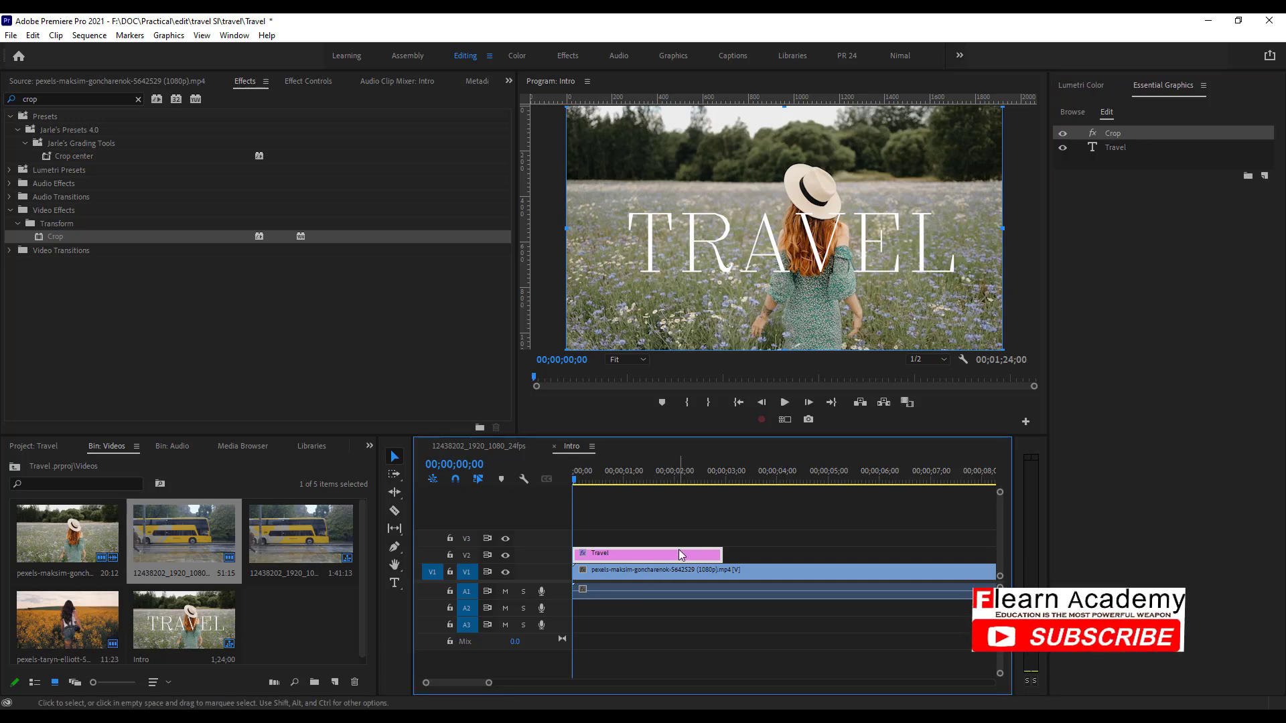
left_click(302, 80)
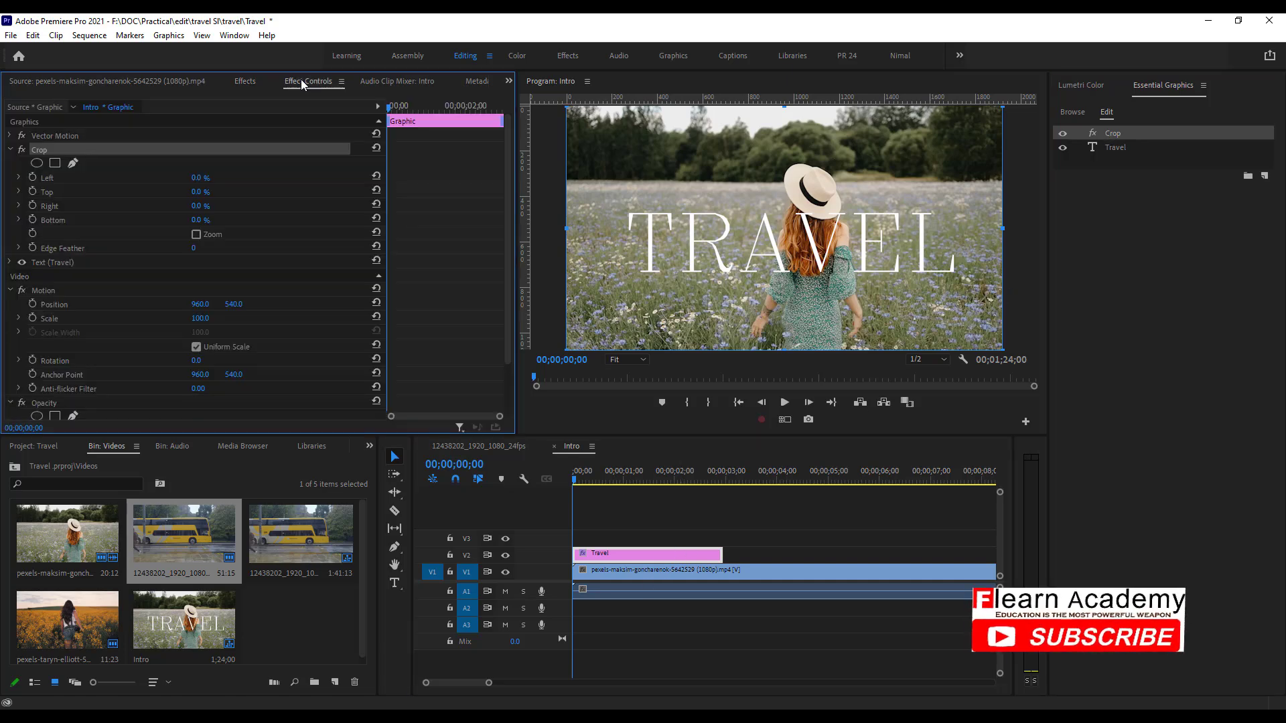
scroll(209, 305, "down", 2)
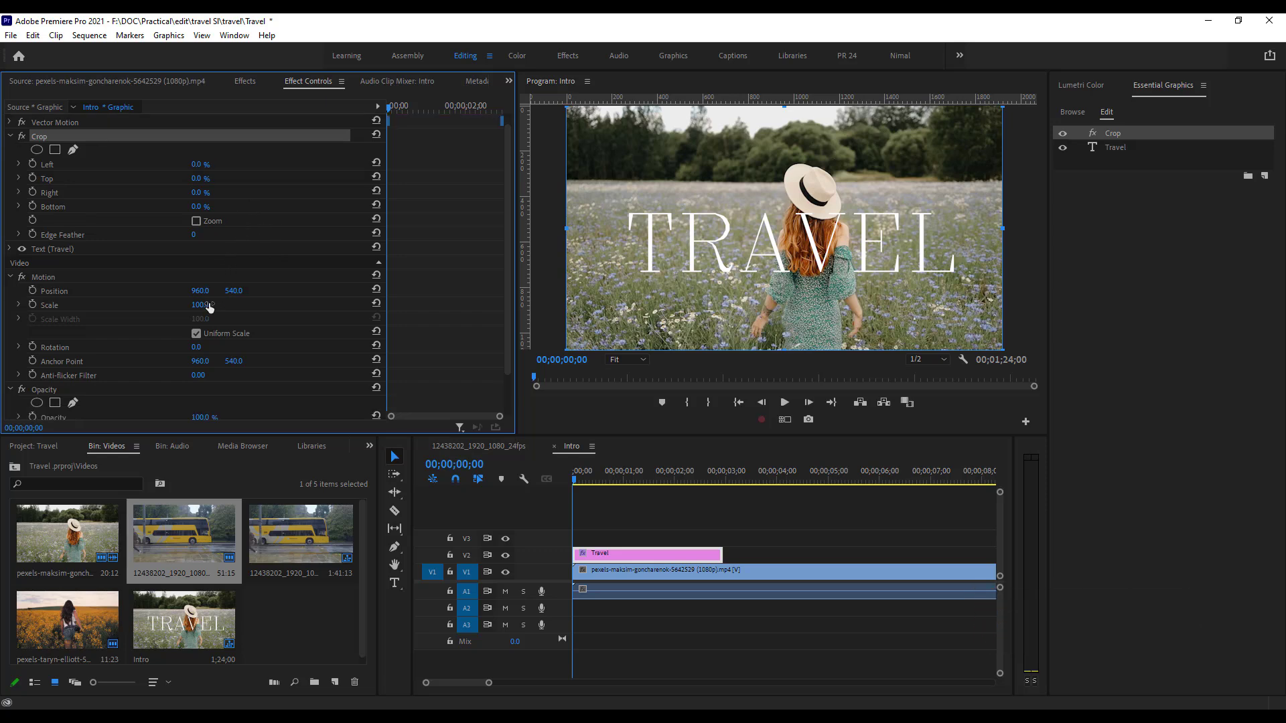
scroll(76, 214, "up", 2)
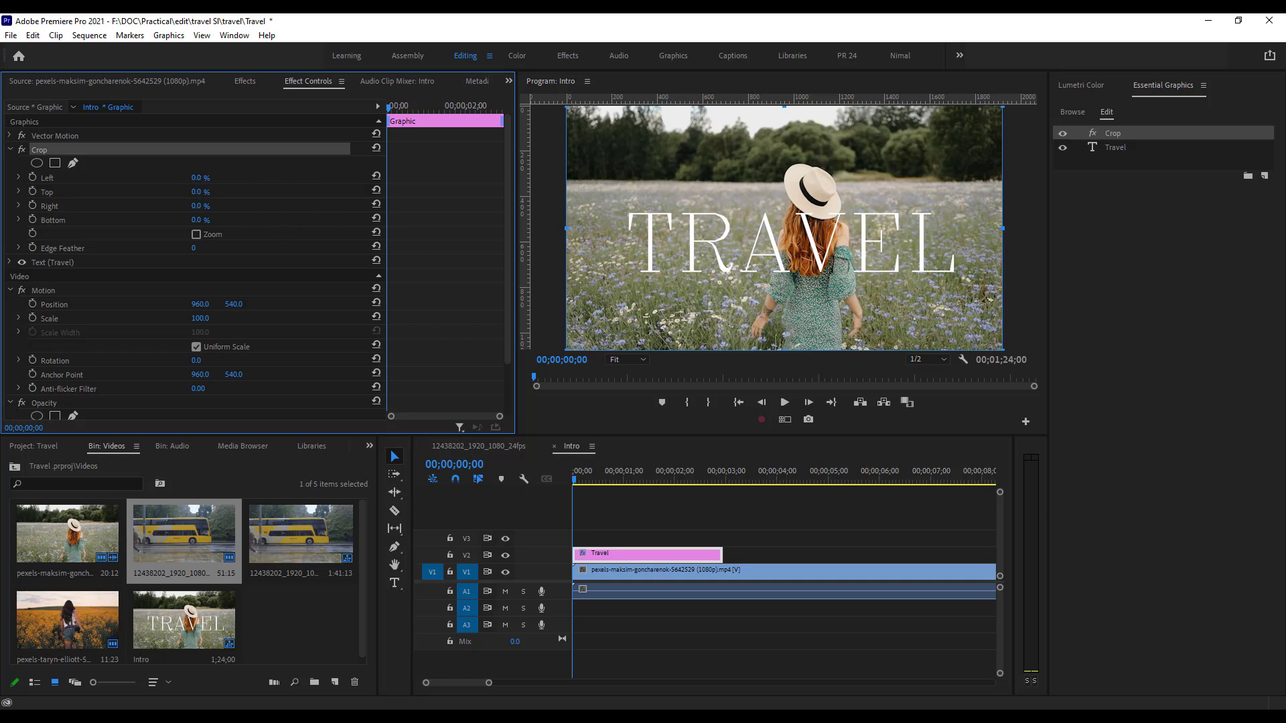
mouse_move(196, 177)
left_mouse_down()
mouse_move(263, 177)
mouse_move(194, 178)
left_mouse_up()
left_click_drag(197, 196, 224, 195)
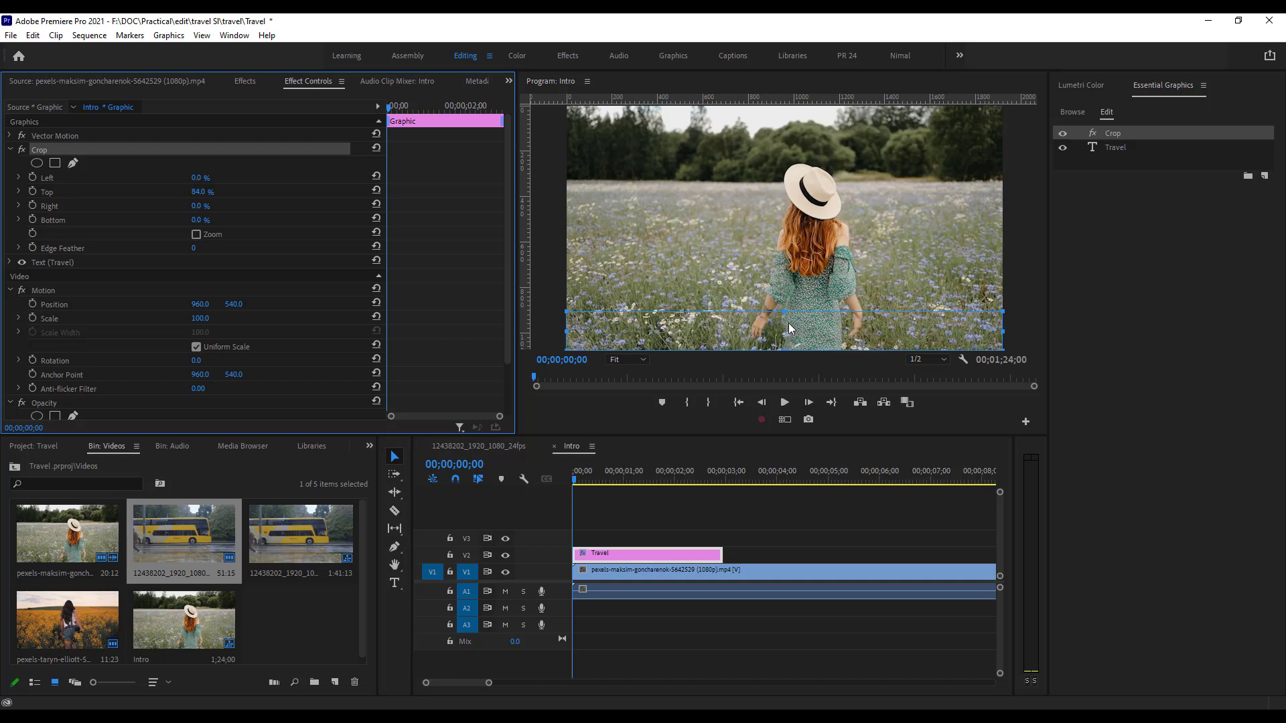
mouse_move(785, 312)
left_mouse_down()
mouse_move(781, 157)
mouse_move(777, 293)
left_mouse_up()
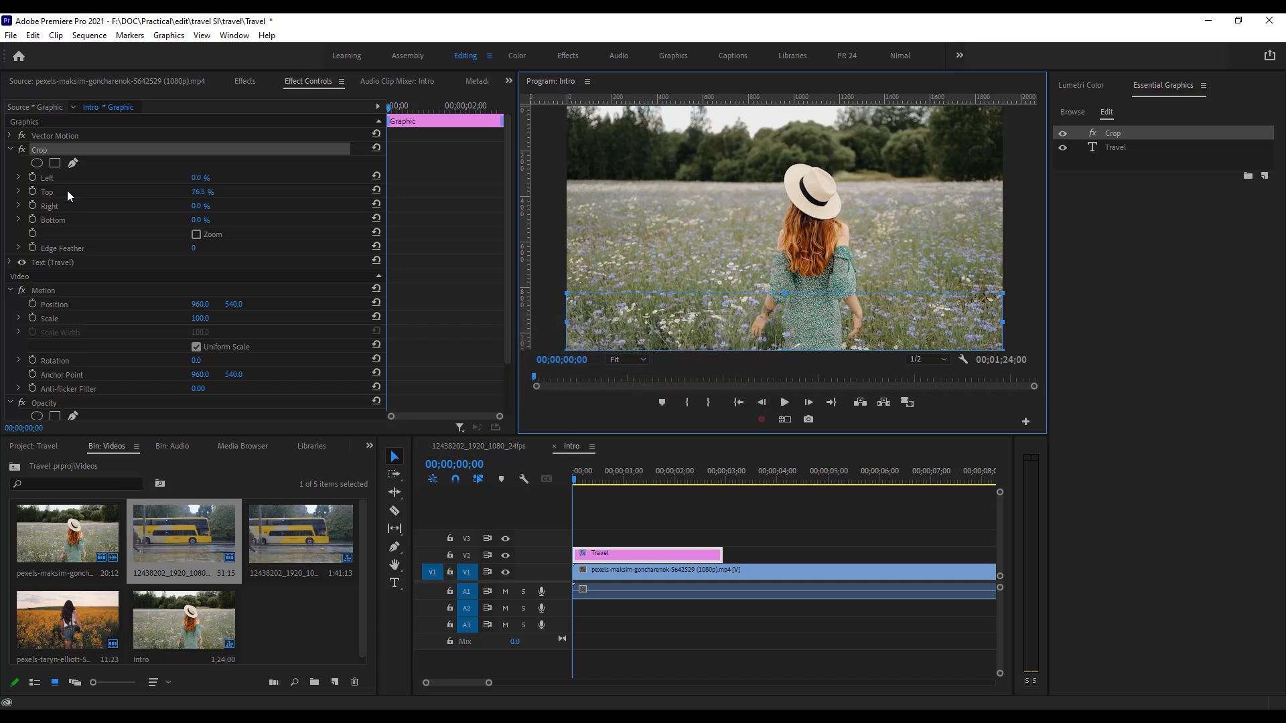
left_click(32, 191)
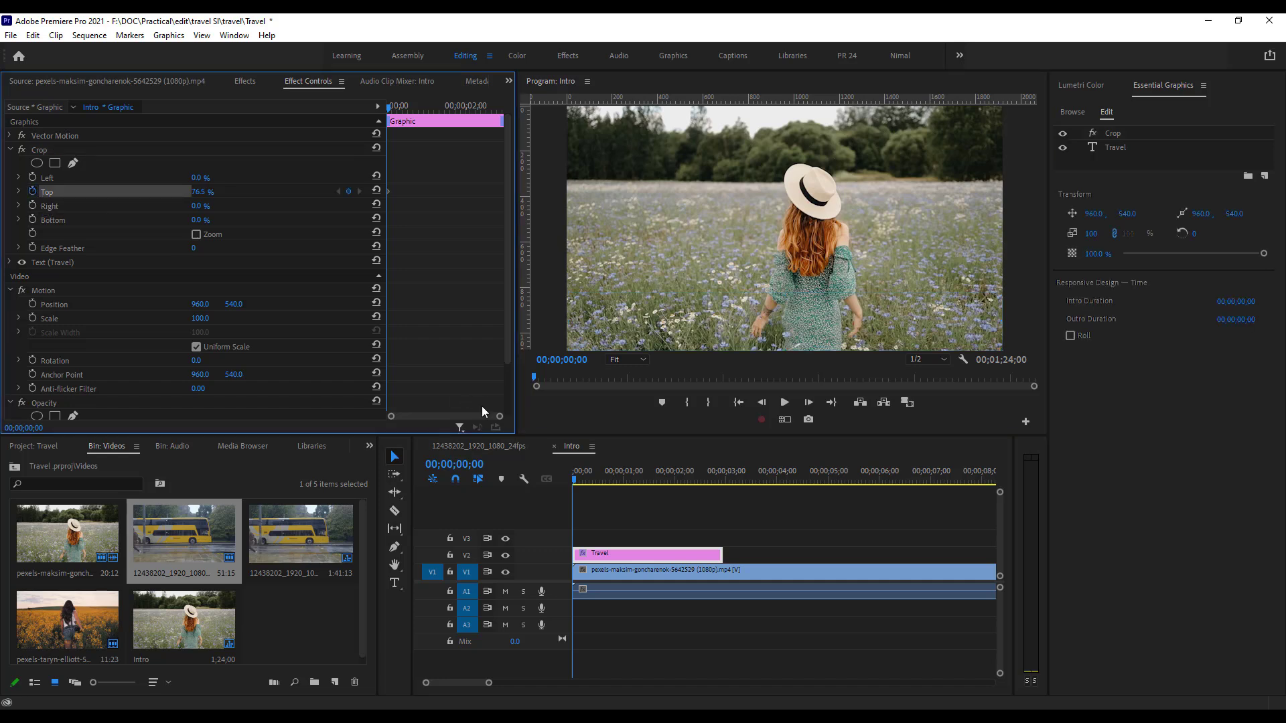
Add a Crop Top keyframe of 7.5% at 00;00;00;13 and play the title reveal from the start.
left_click_drag(572, 476, 595, 470)
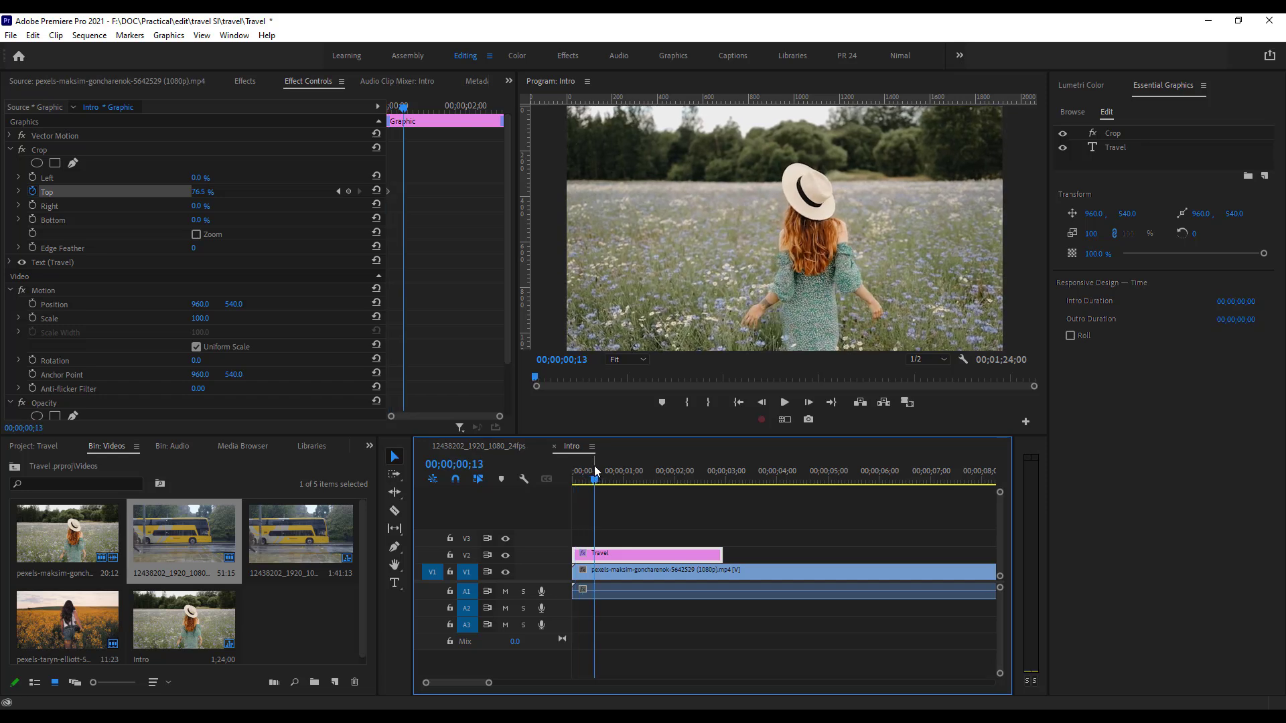
left_click(201, 193)
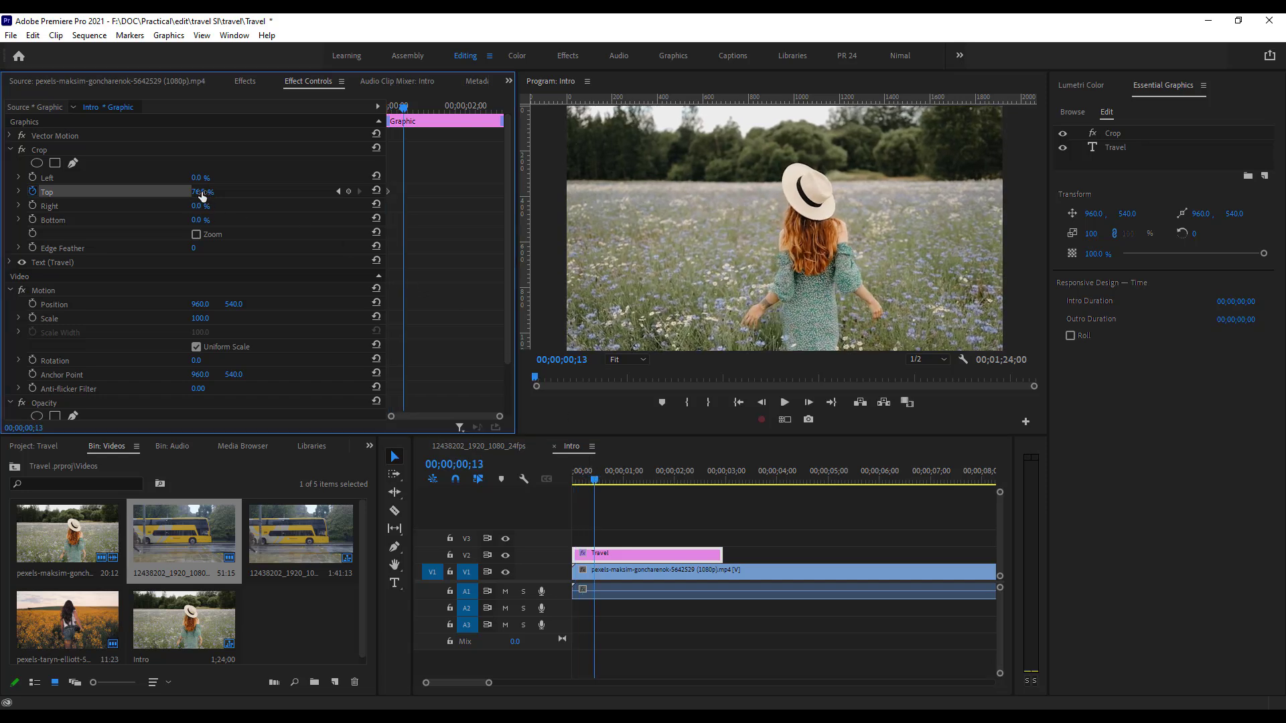
left_click_drag(202, 193, 167, 192)
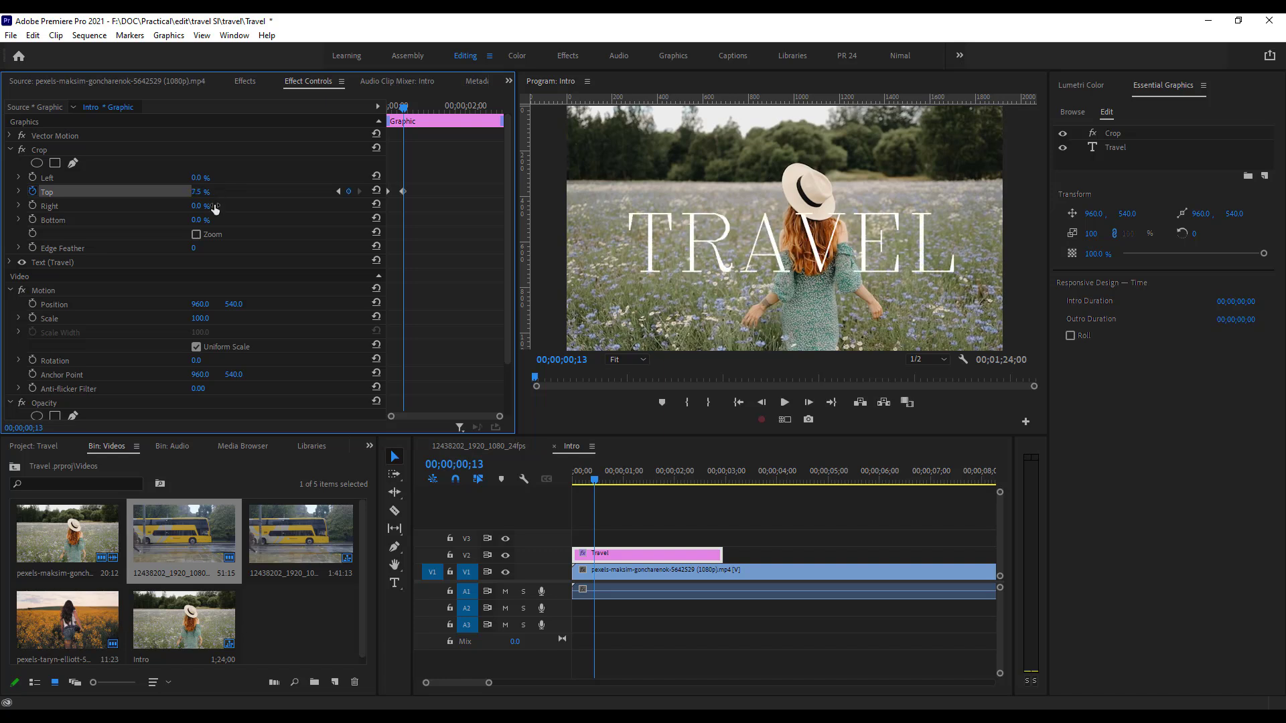
left_click_drag(404, 109, 359, 110)
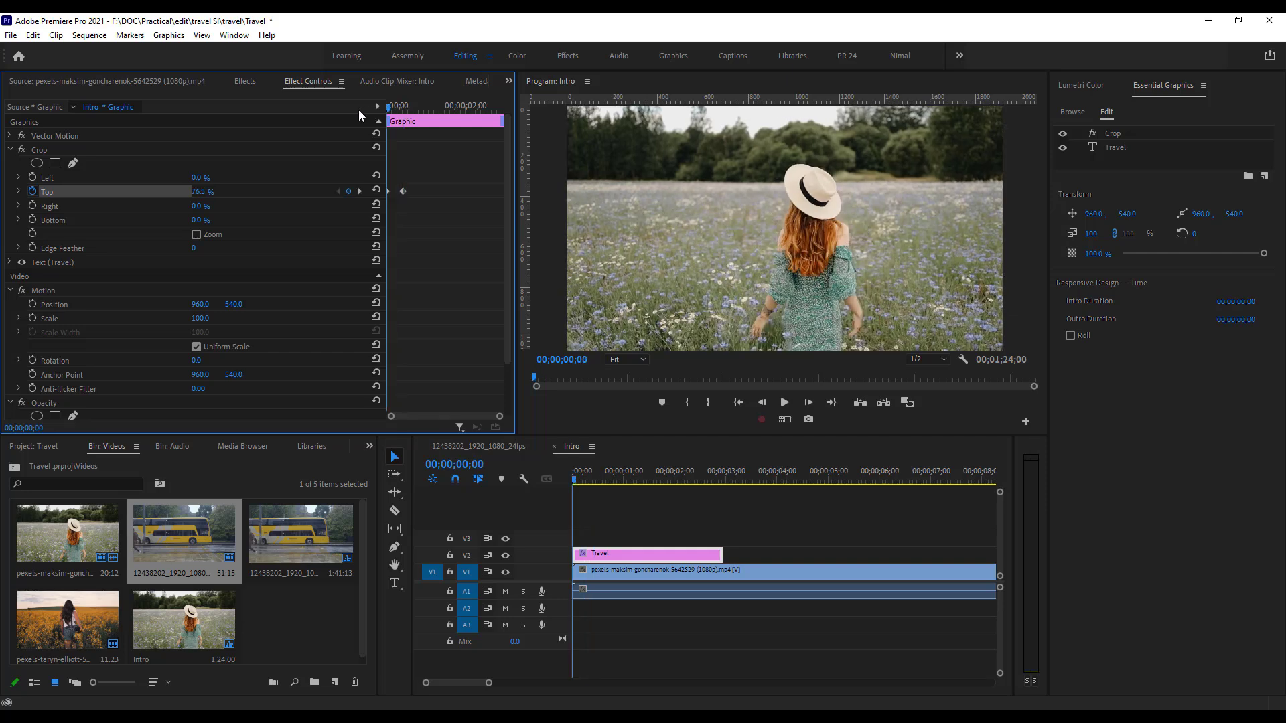
left_click(784, 402)
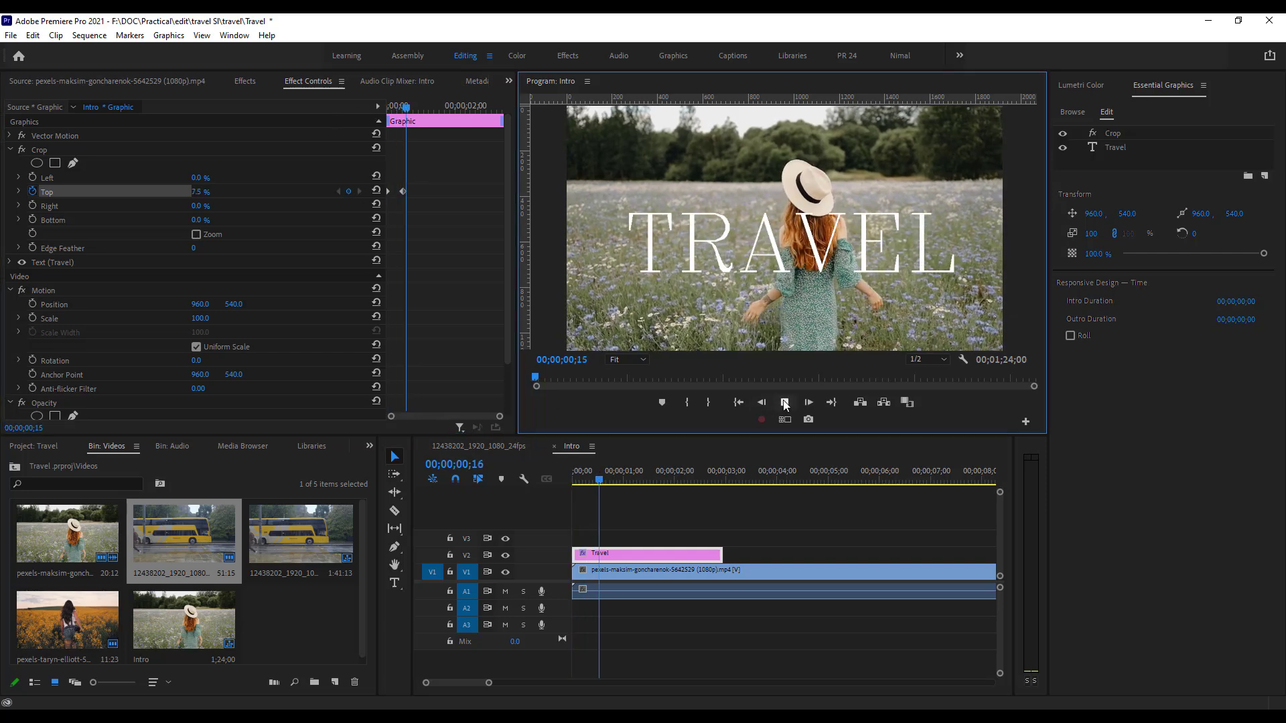
left_click(784, 402)
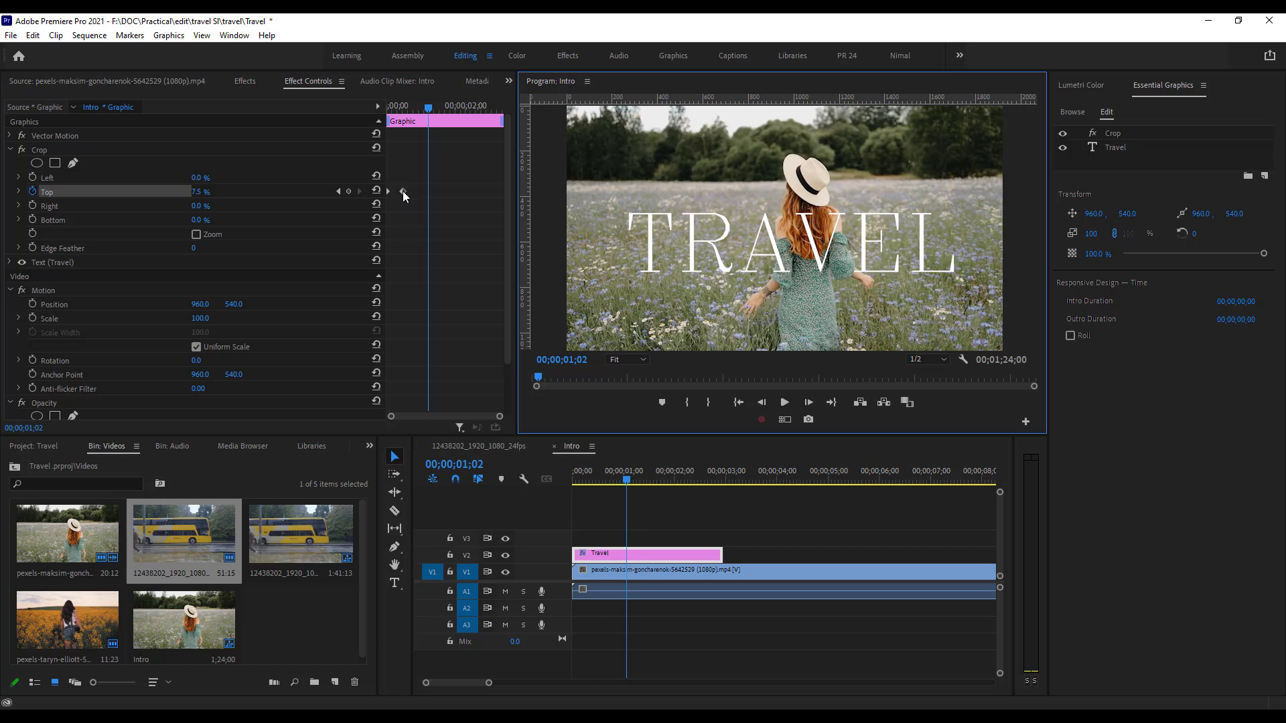
Slow the reveal by moving the second Top keyframe to about 00;00;00;27, and replay it from the start.
left_click_drag(403, 191, 423, 194)
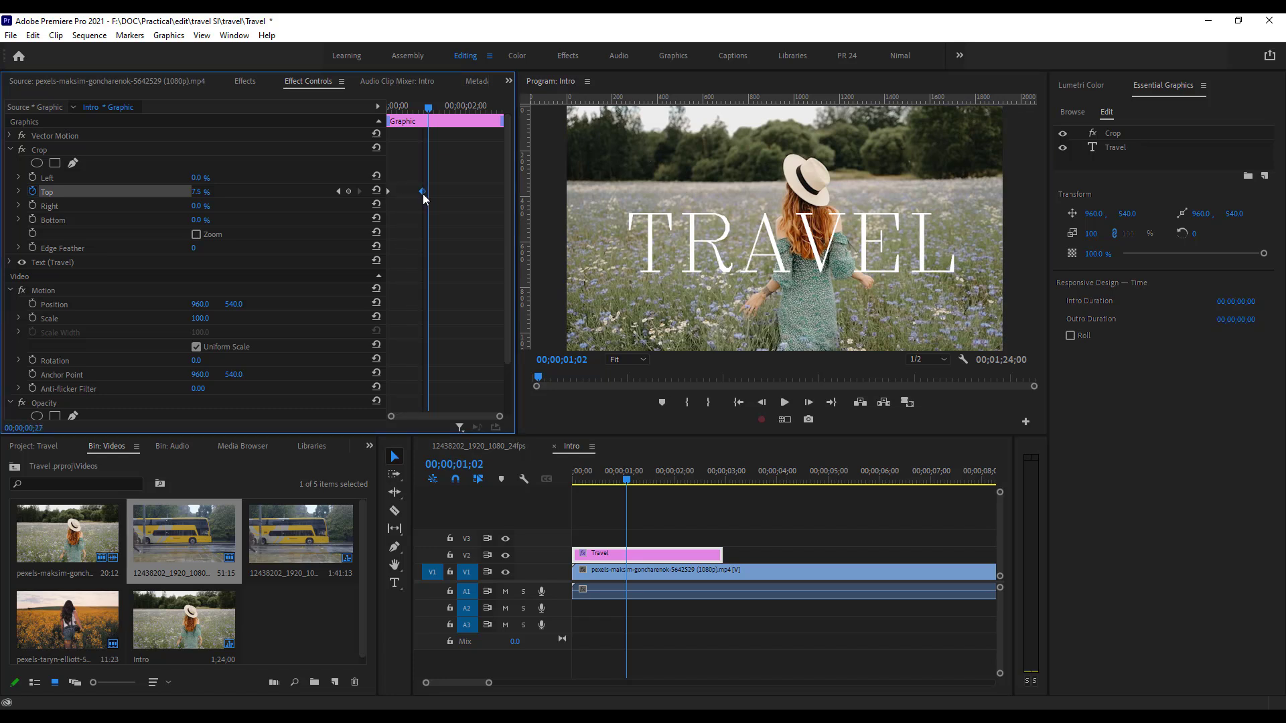
left_click_drag(430, 114, 339, 224)
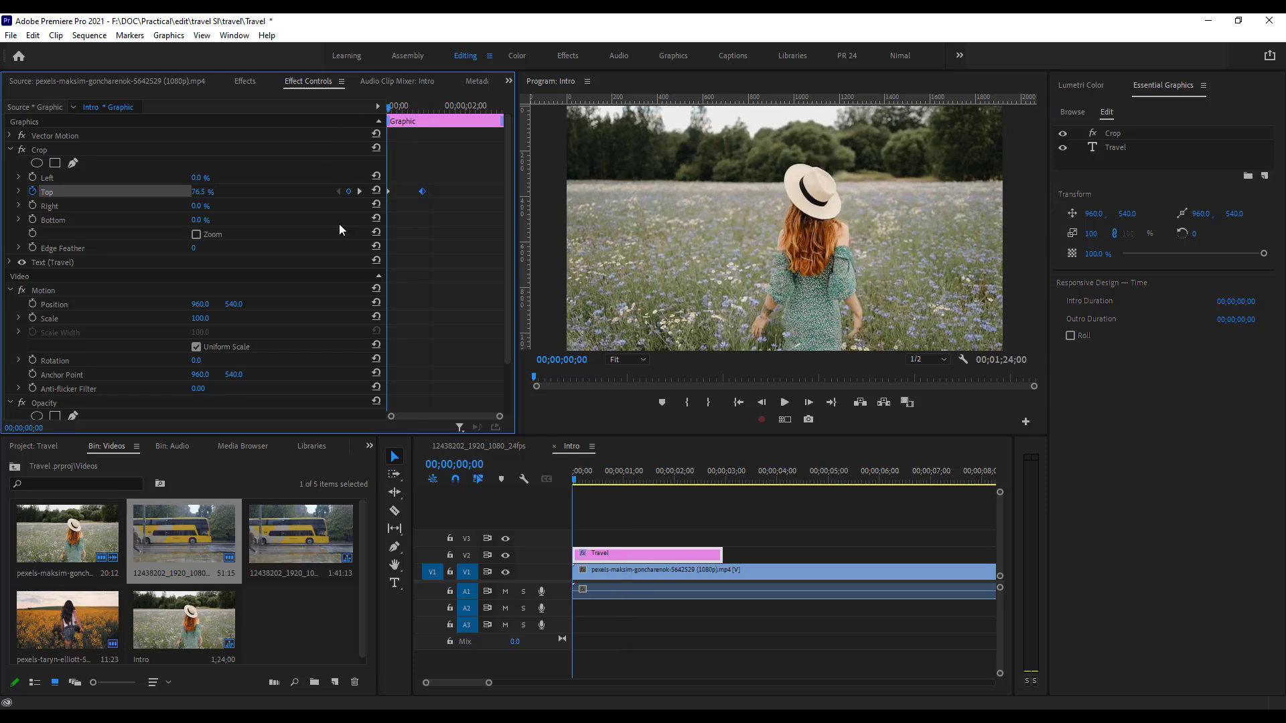
left_click(785, 403)
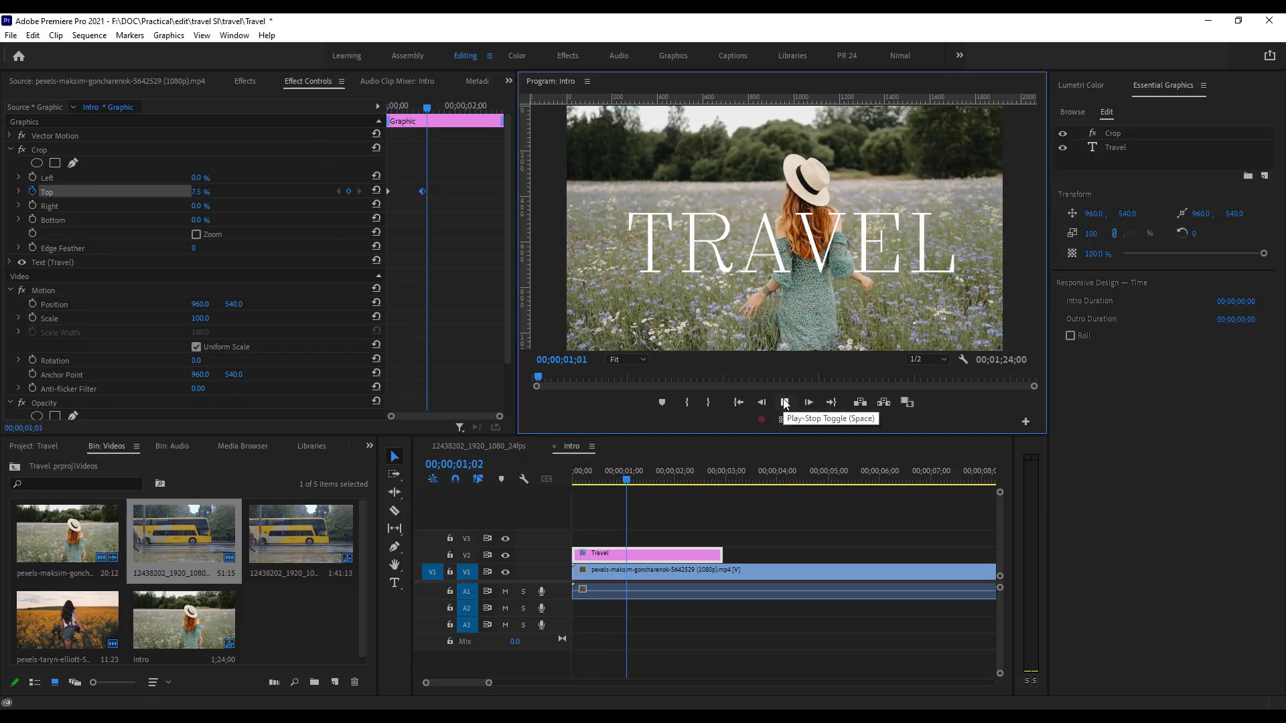
left_click(784, 402)
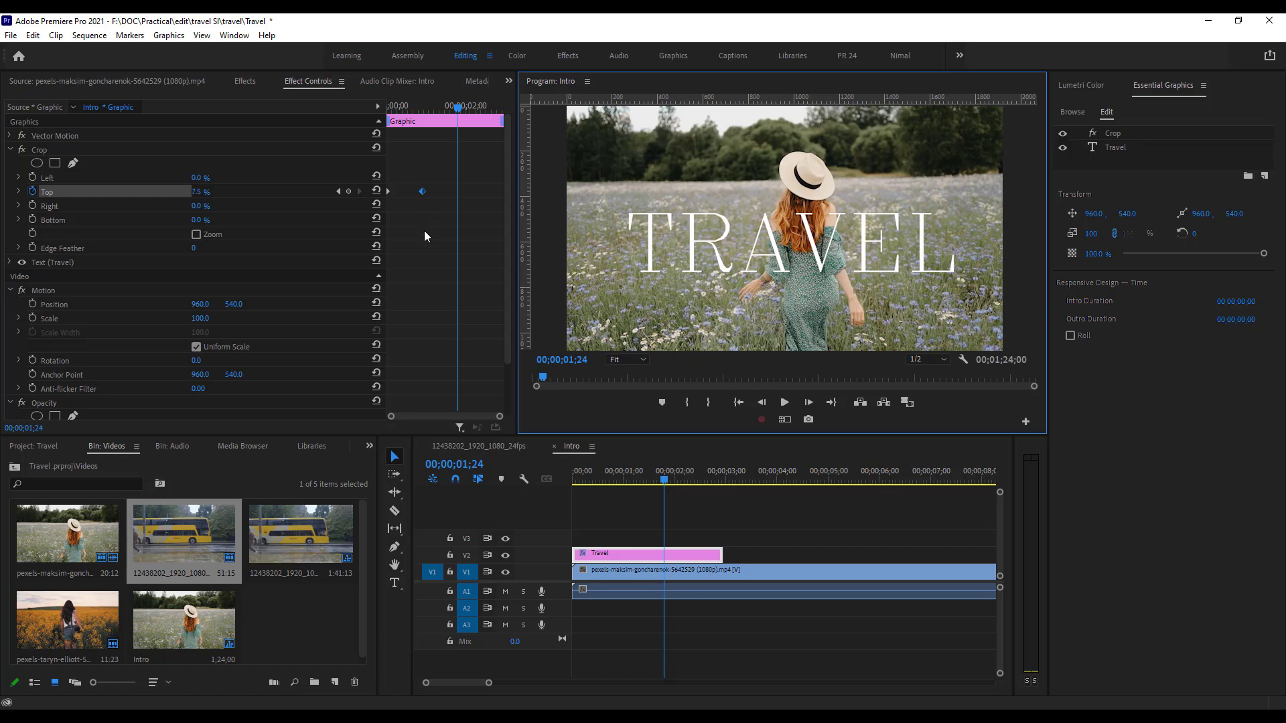
left_click(423, 192)
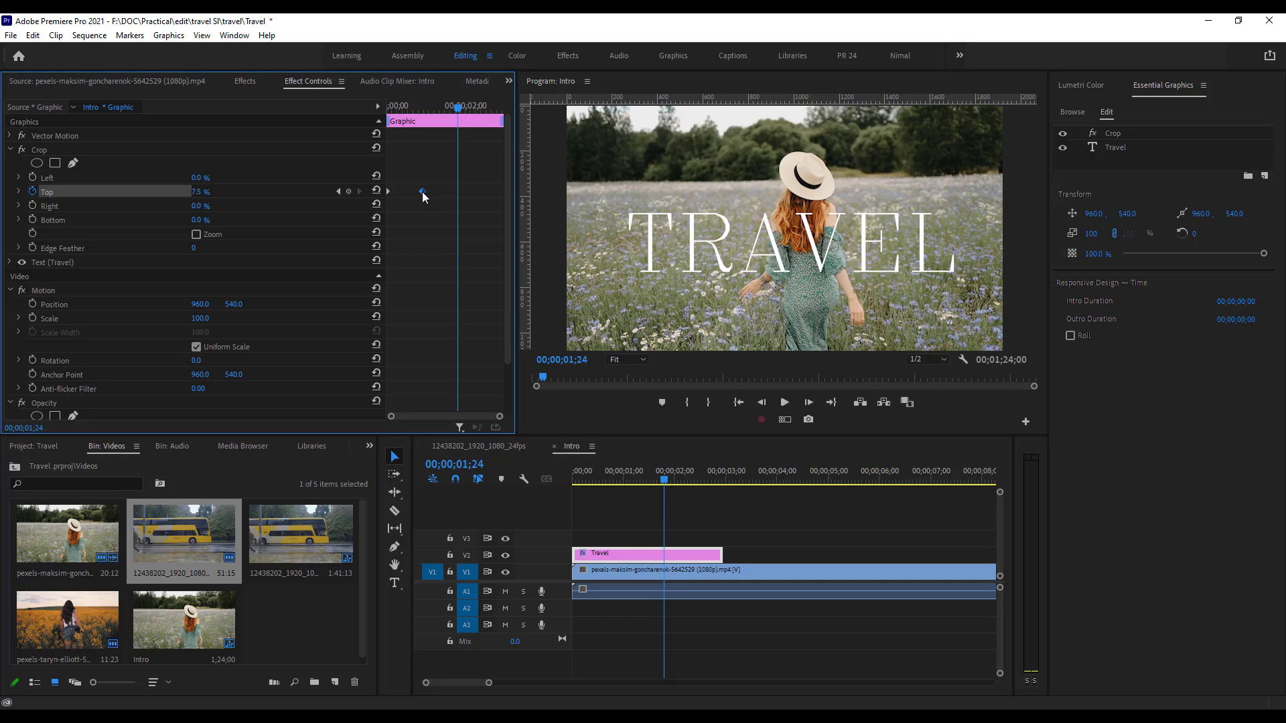
Apply Ease Out to the second Crop Top keyframe of the Travel title and replay the reveal from the start.
right_click(421, 193)
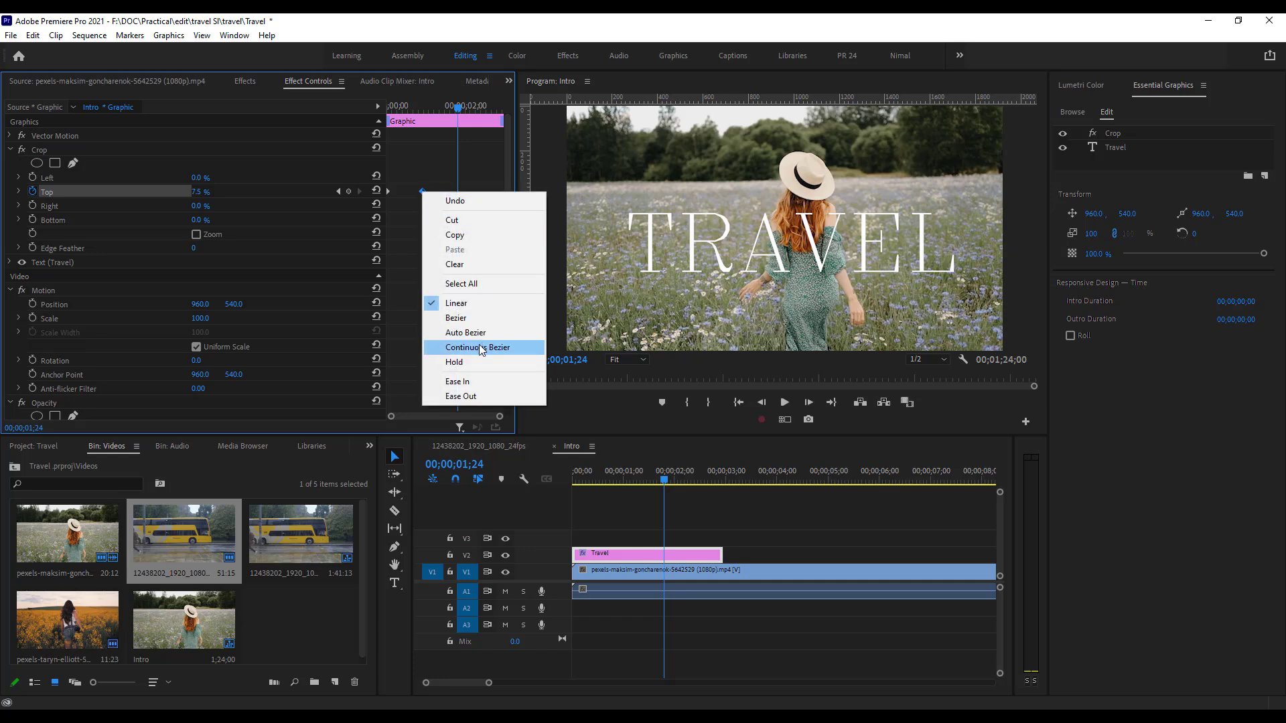
left_click(472, 395)
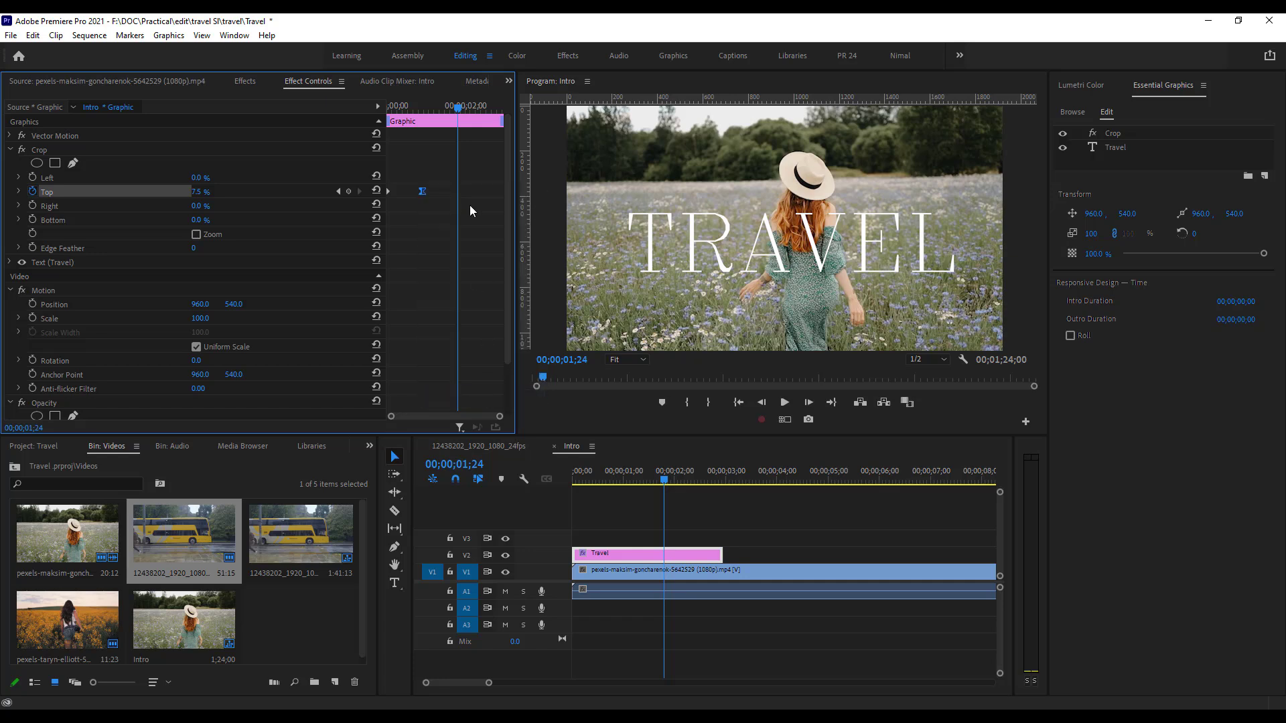
left_click_drag(459, 113, 334, 191)
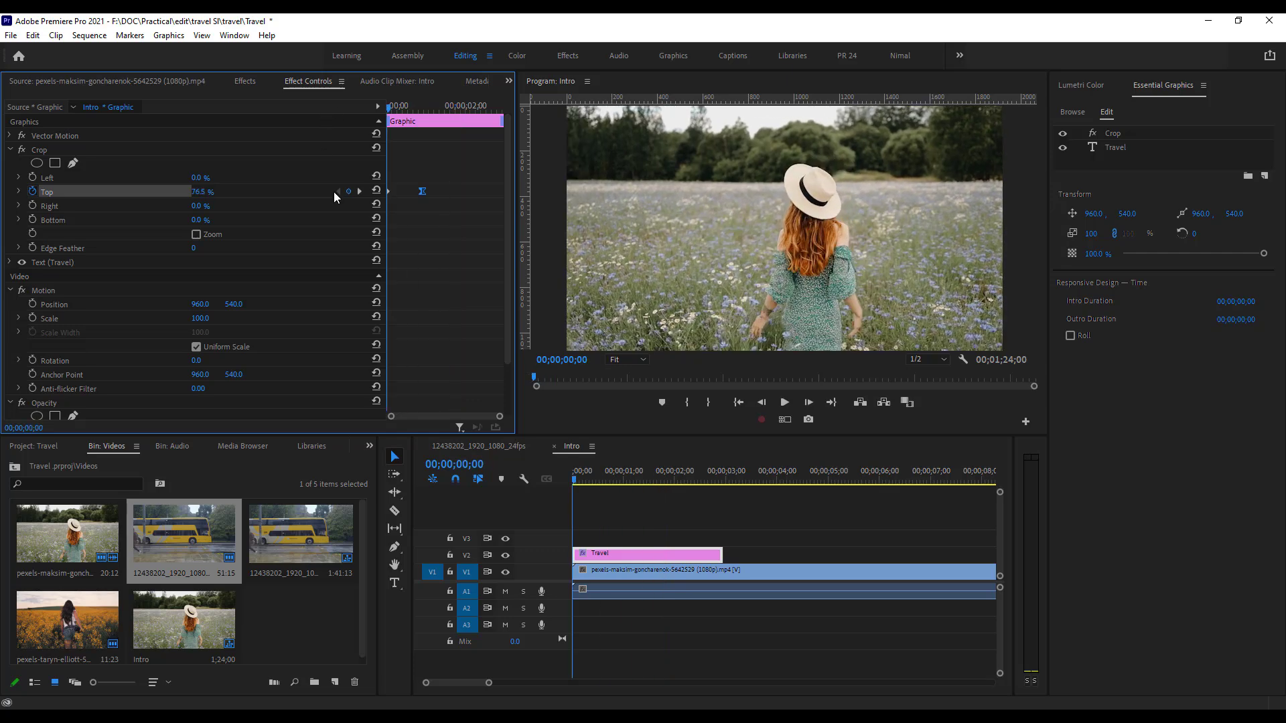
left_click(784, 402)
left_click(784, 402)
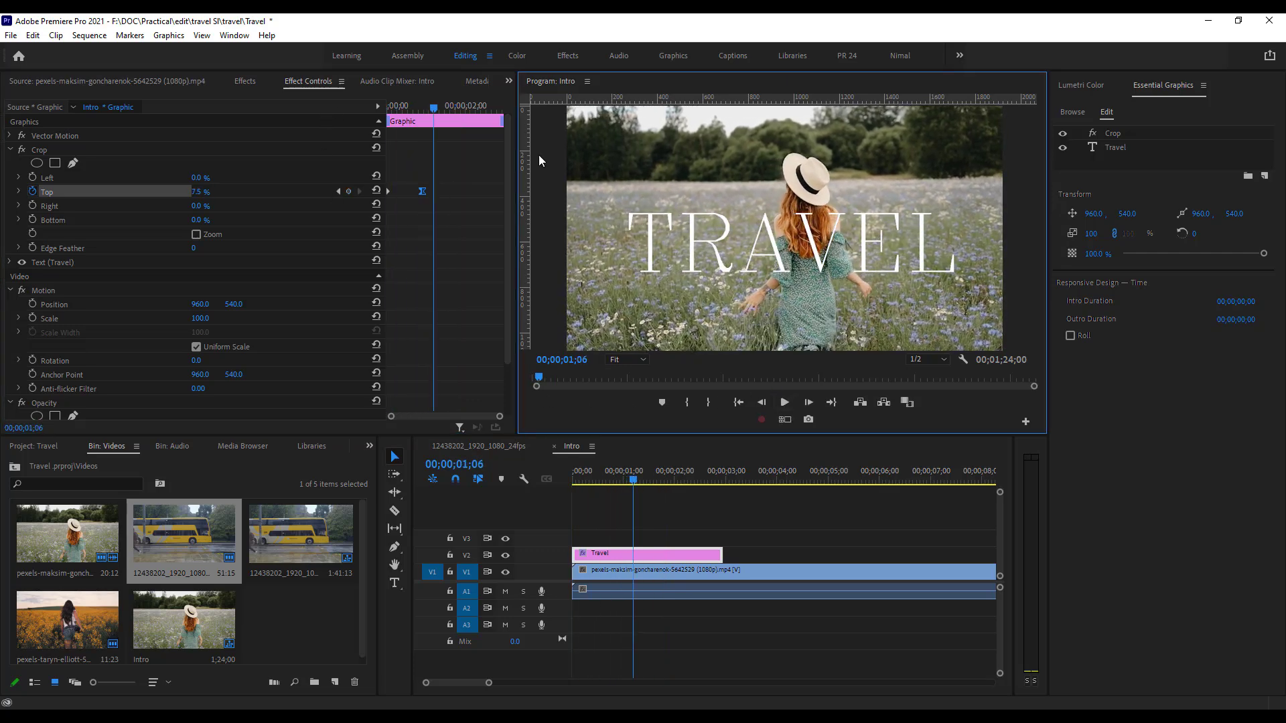
Apply Ease In to the first Crop Top keyframe and replay the title reveal from the start.
left_click(387, 191)
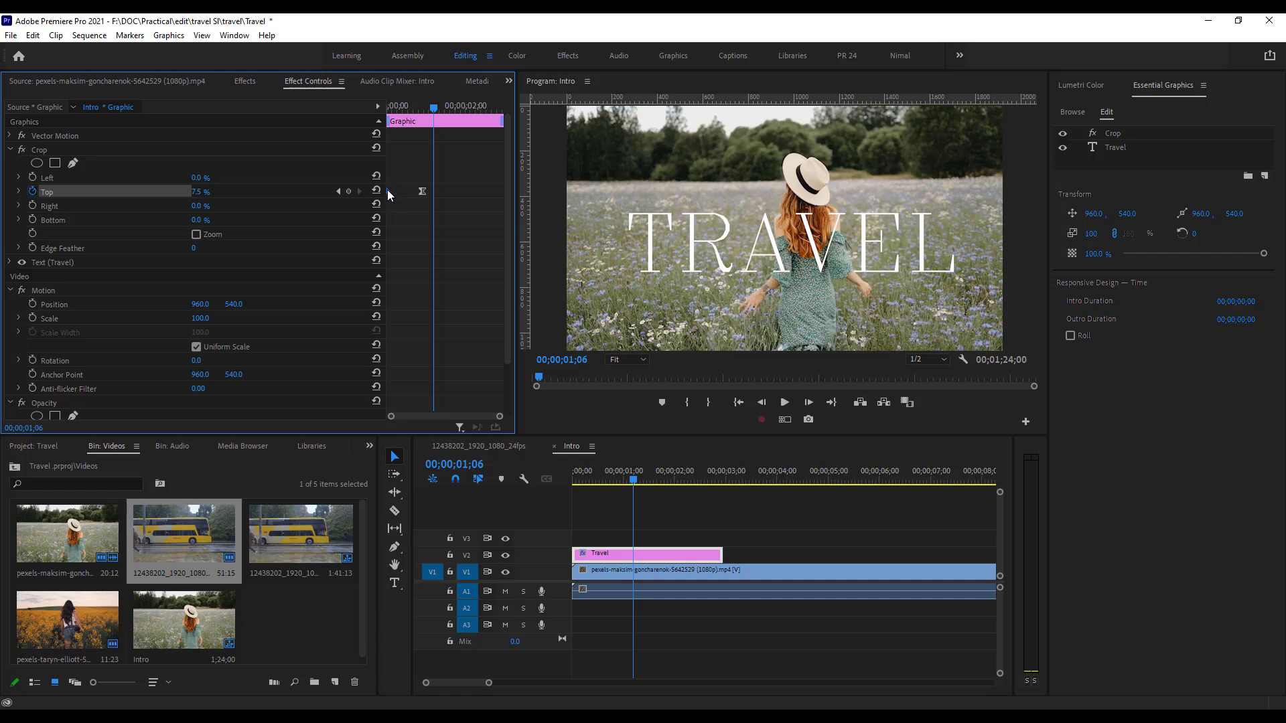
right_click(387, 191)
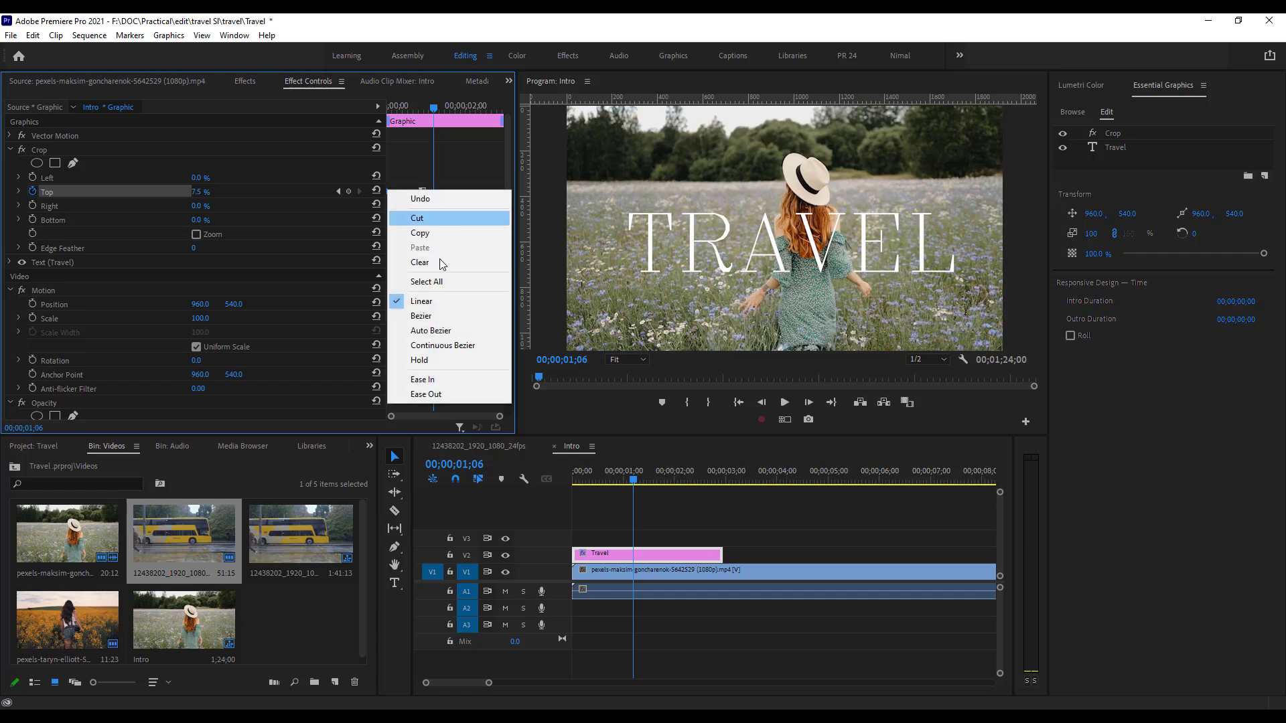
left_click(447, 380)
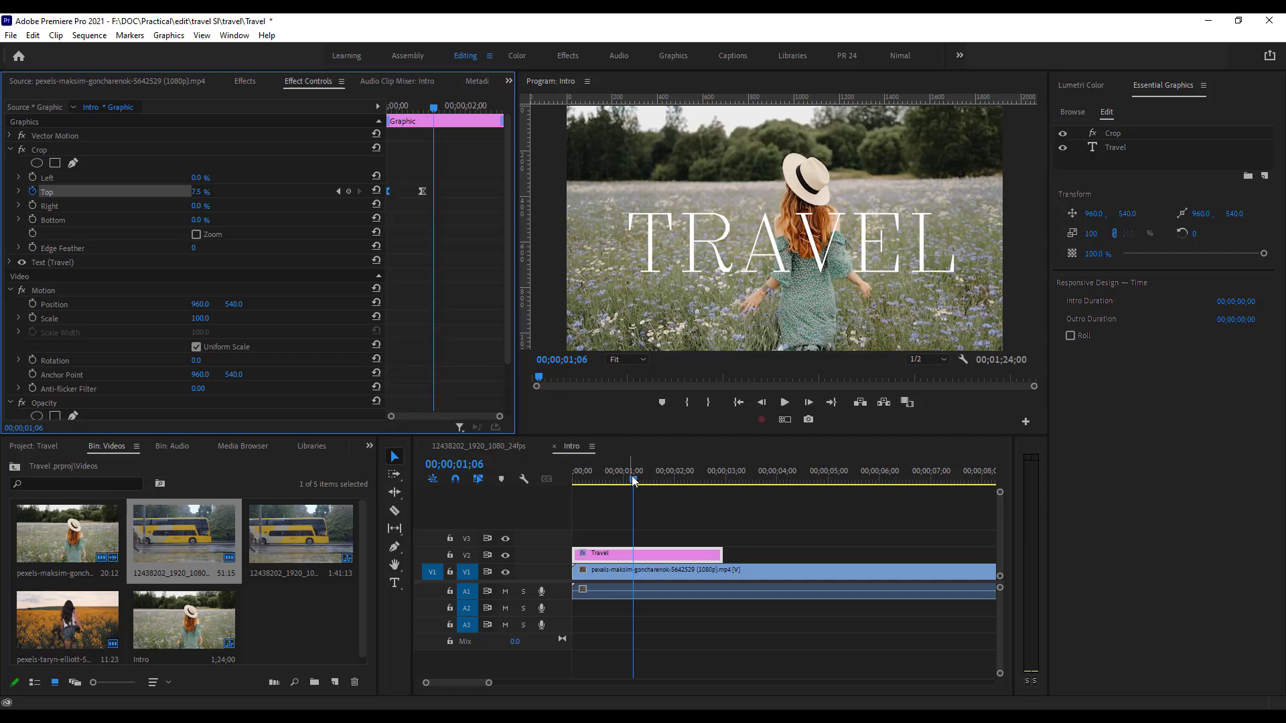
left_click_drag(633, 480, 575, 480)
left_click(784, 402)
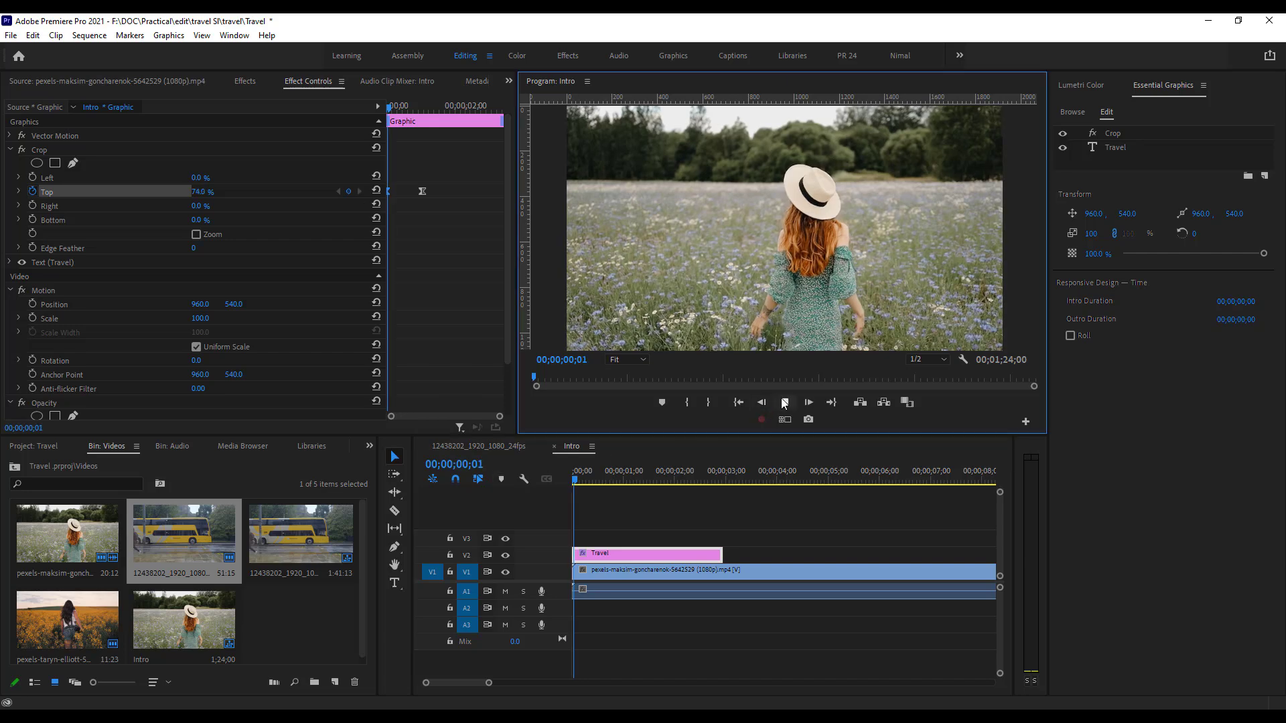
key("space")
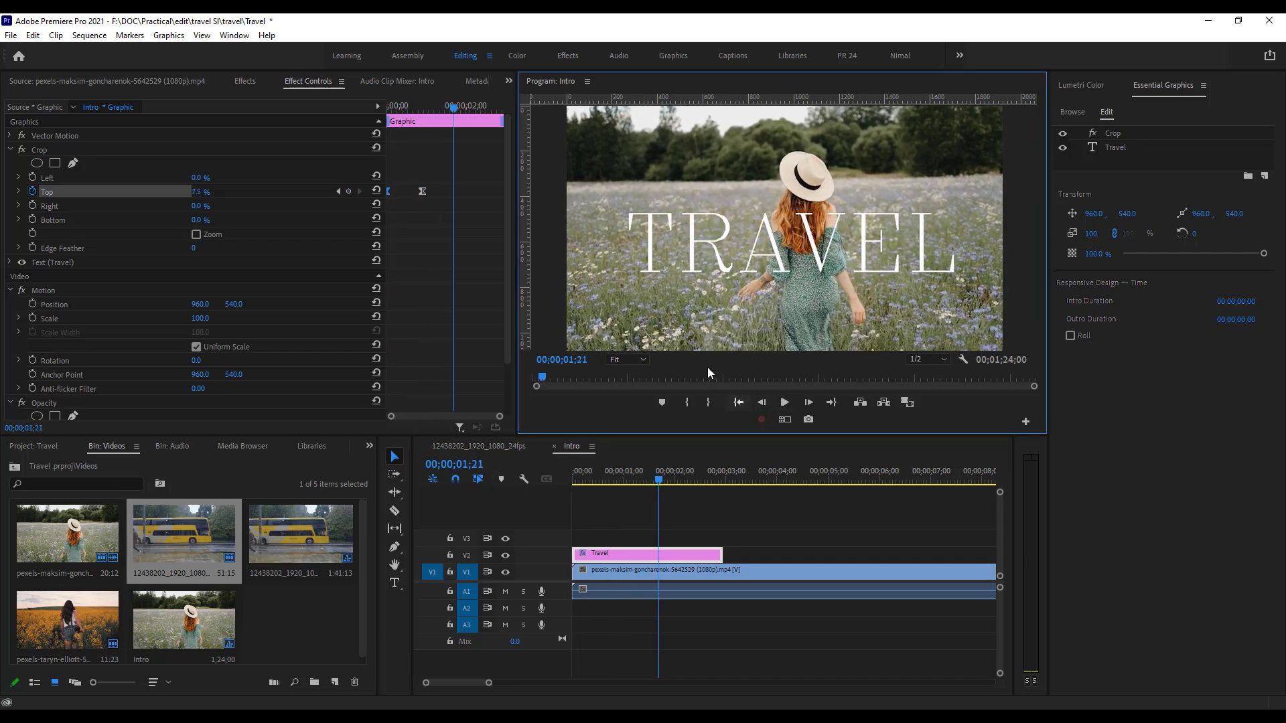
Add a Crop Top keyframe holding 7.5% at 00;00;02;03 on the Travel title.
mouse_move(661, 478)
left_mouse_down()
mouse_move(565, 478)
mouse_move(678, 484)
left_mouse_up()
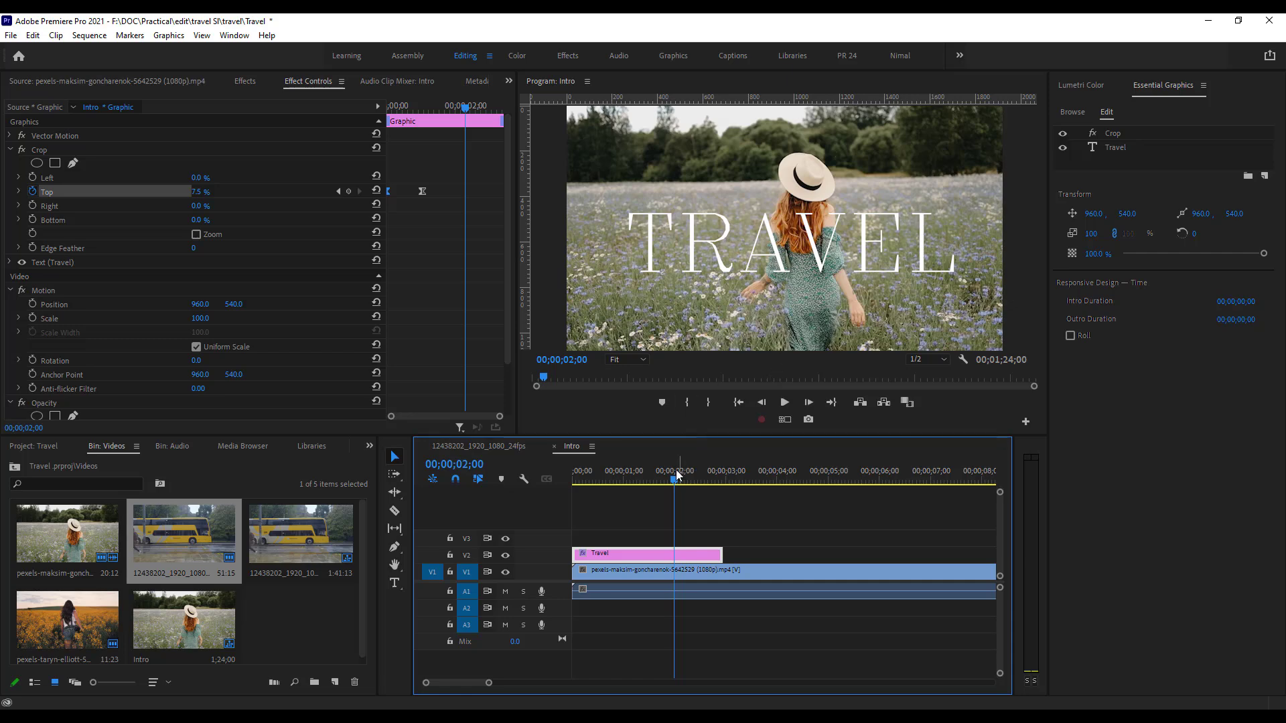
mouse_move(663, 481)
left_mouse_down()
mouse_move(634, 481)
mouse_move(682, 486)
left_mouse_up()
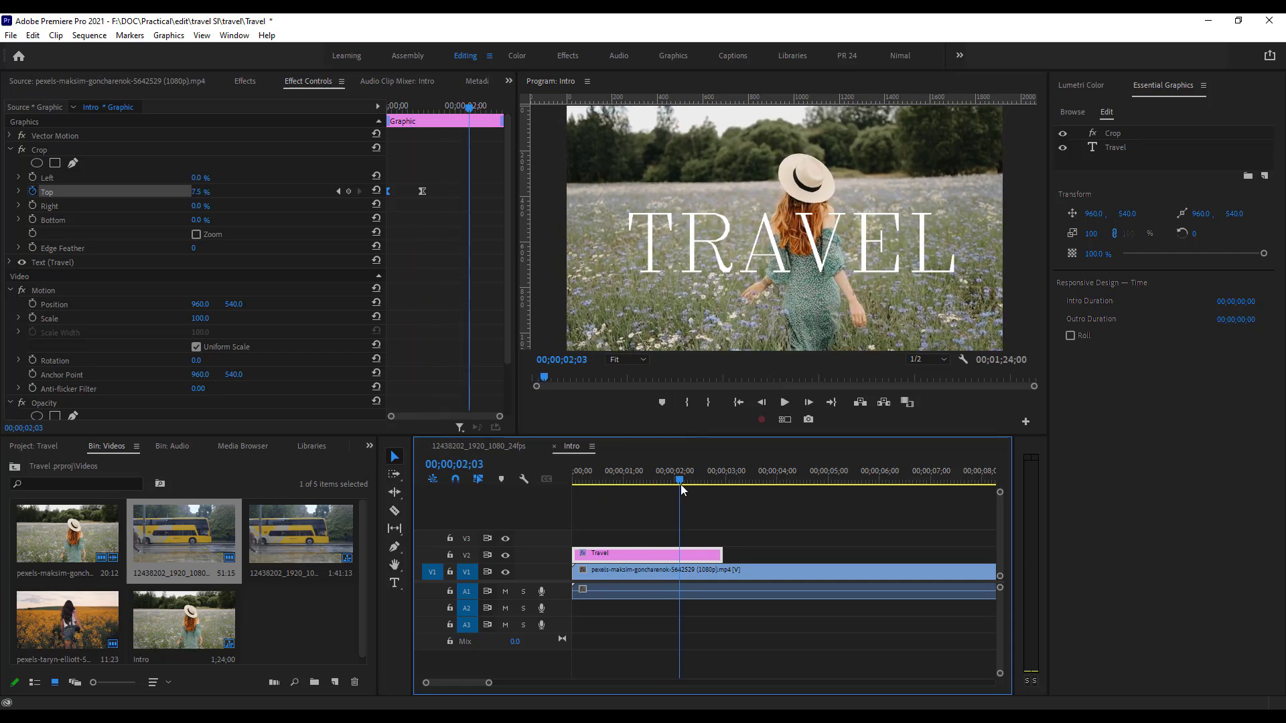
left_click(347, 193)
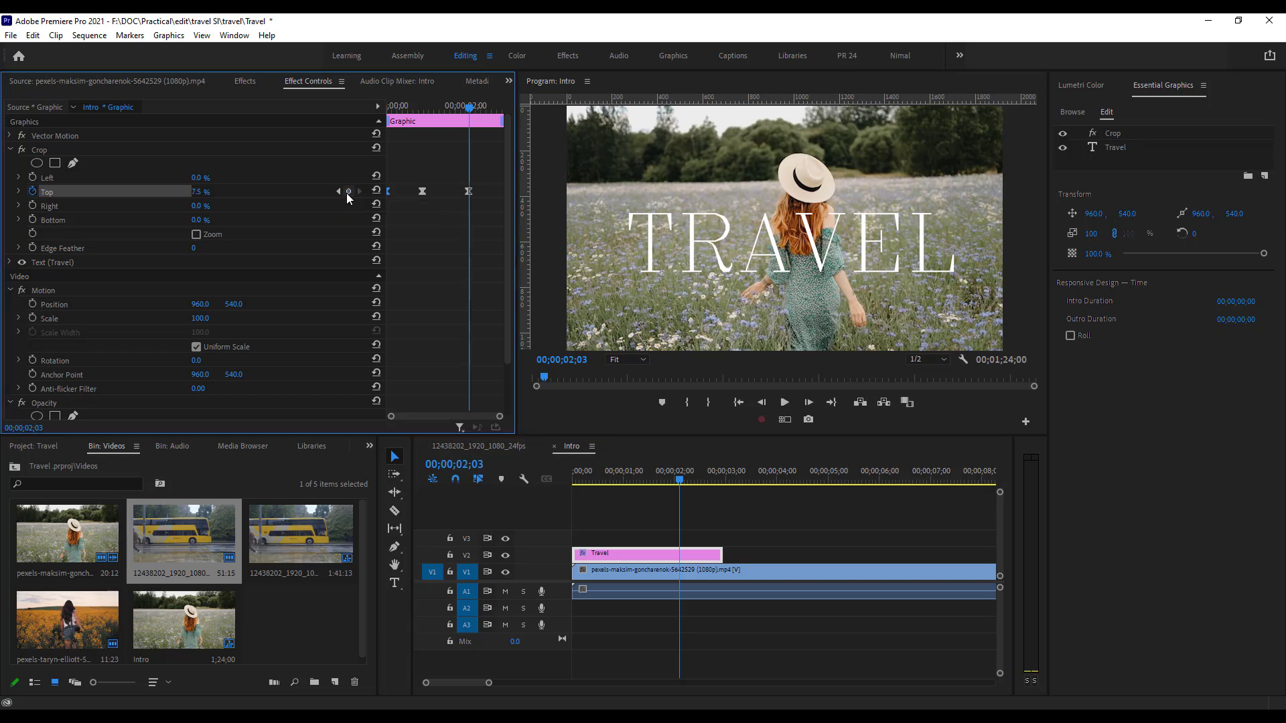
Set Crop Top to 76% at 00;00;02;25 to hide the title, and play the whole animation from the start.
left_click_drag(469, 107, 499, 119)
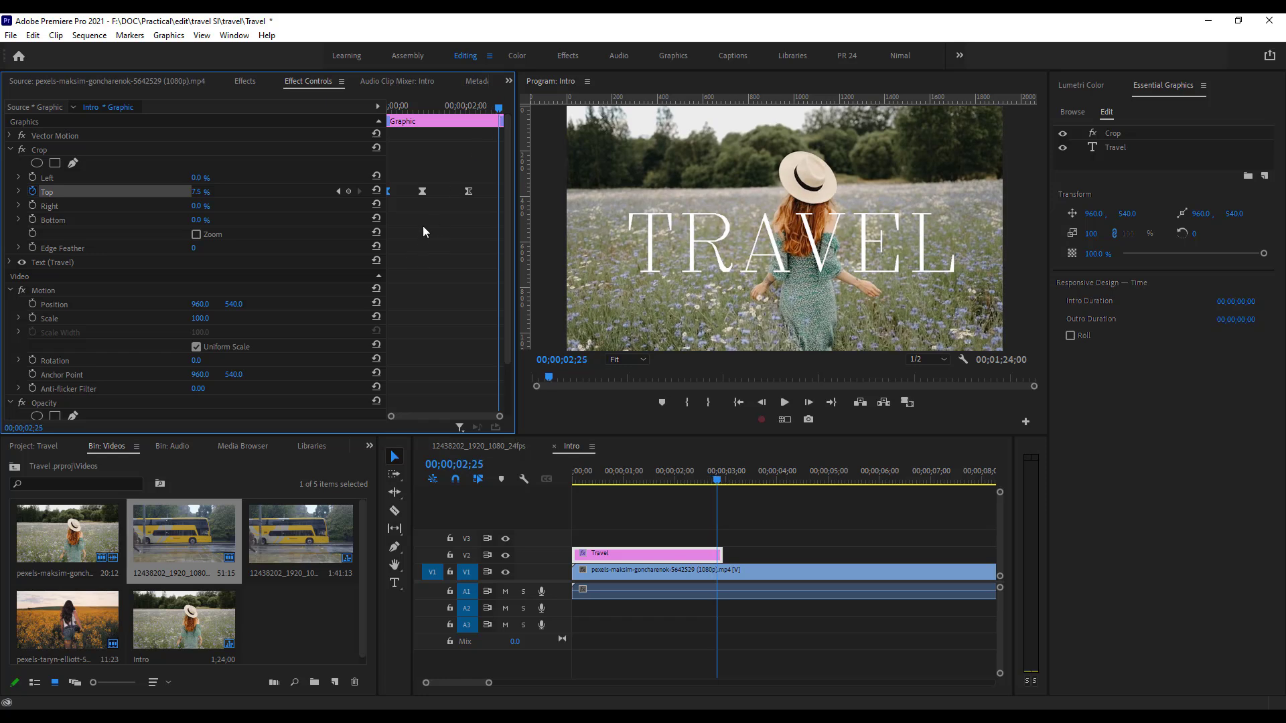
left_click(199, 193)
type("76")
key("Return")
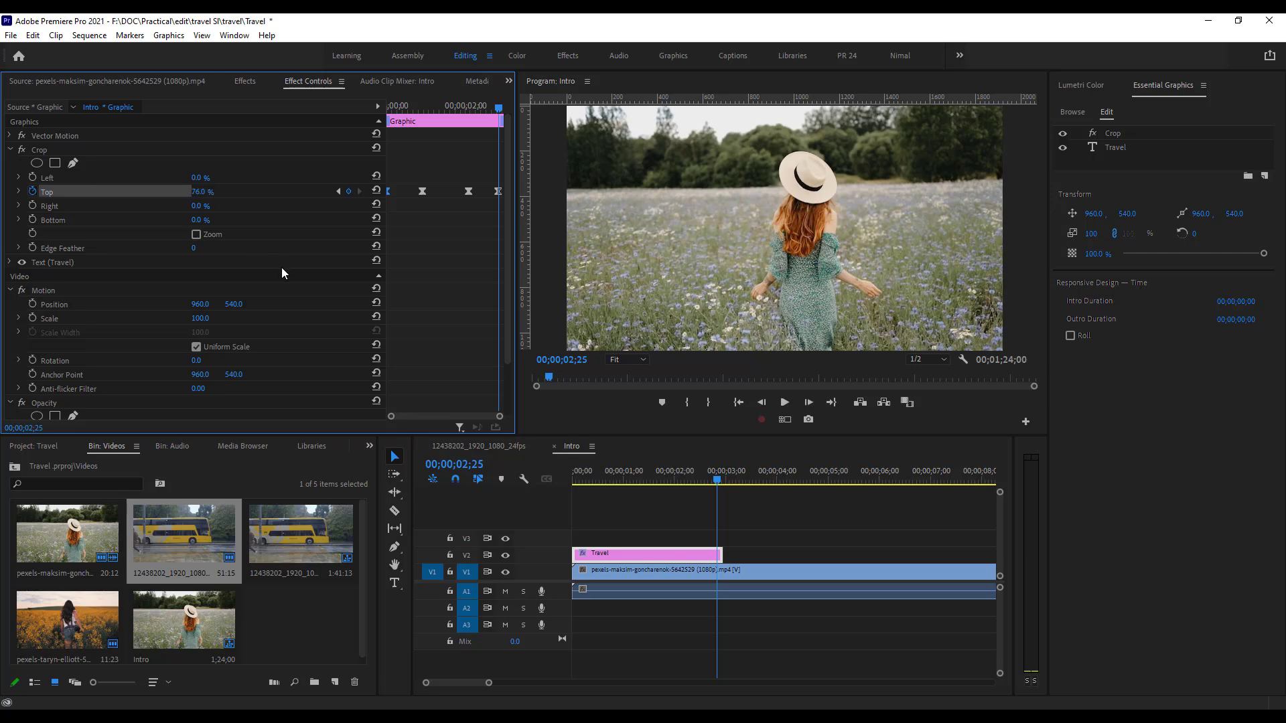
left_click_drag(715, 483, 521, 475)
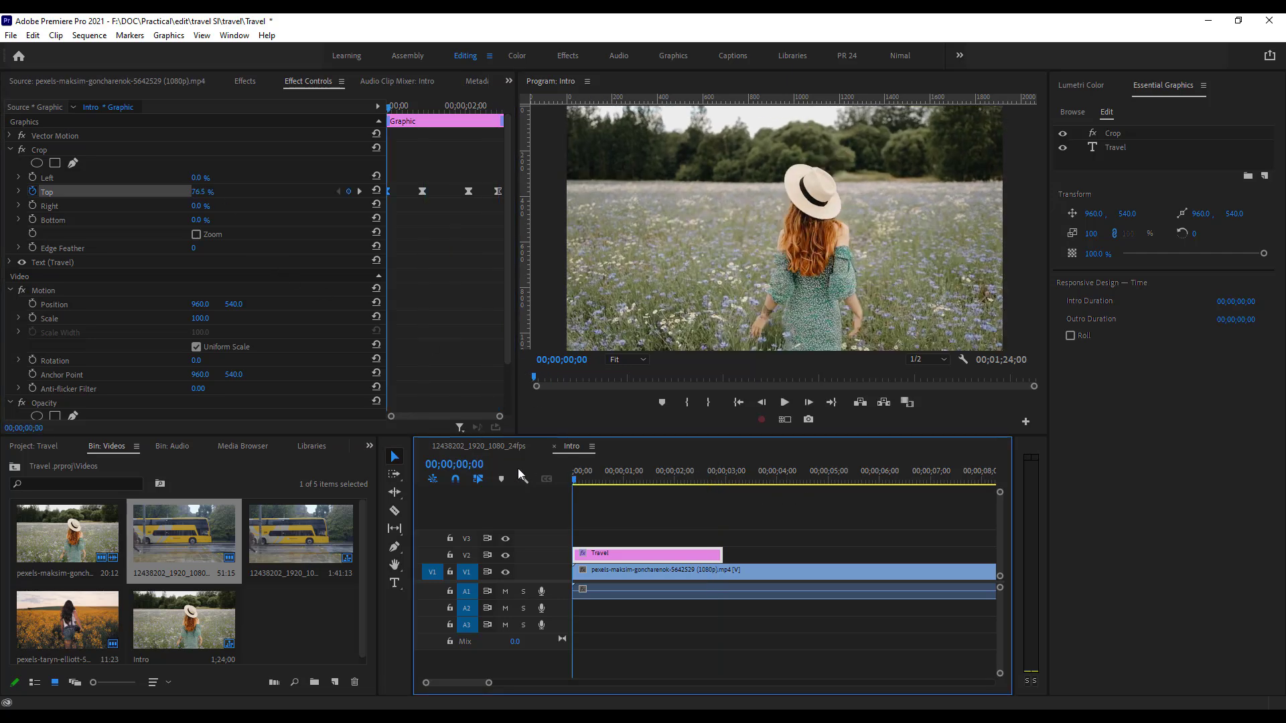
left_click(784, 403)
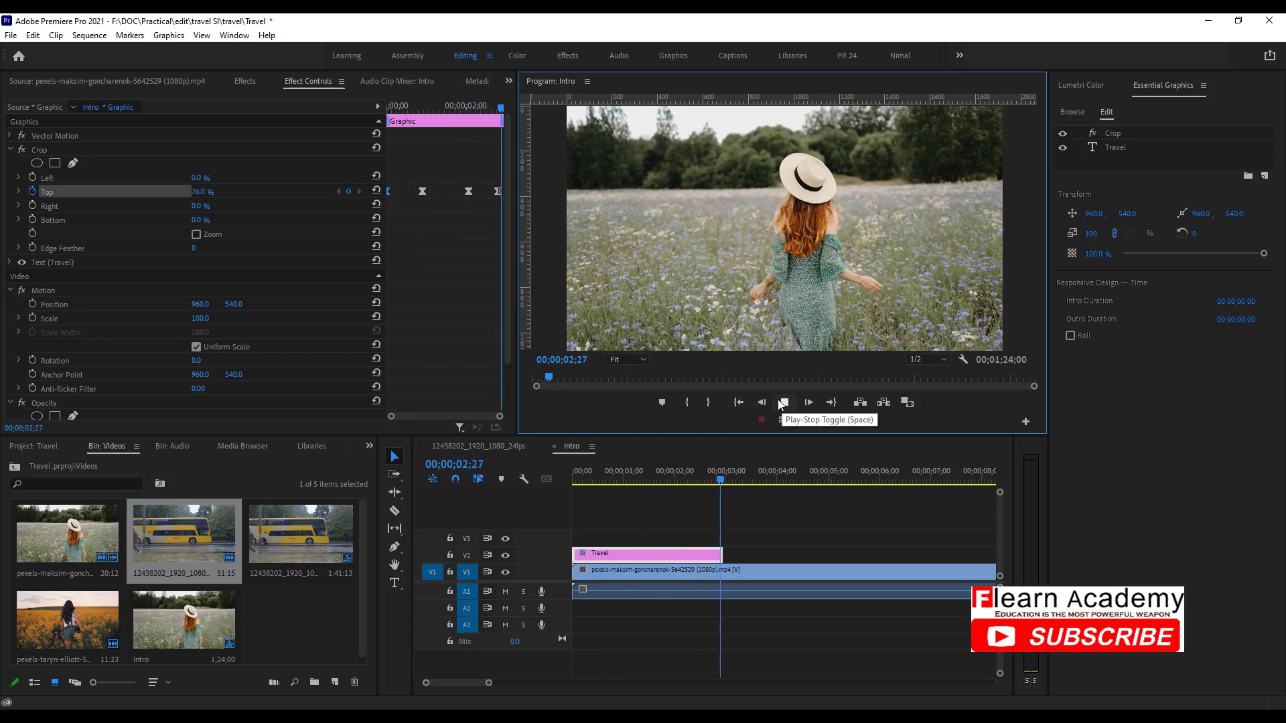
left_click(783, 403)
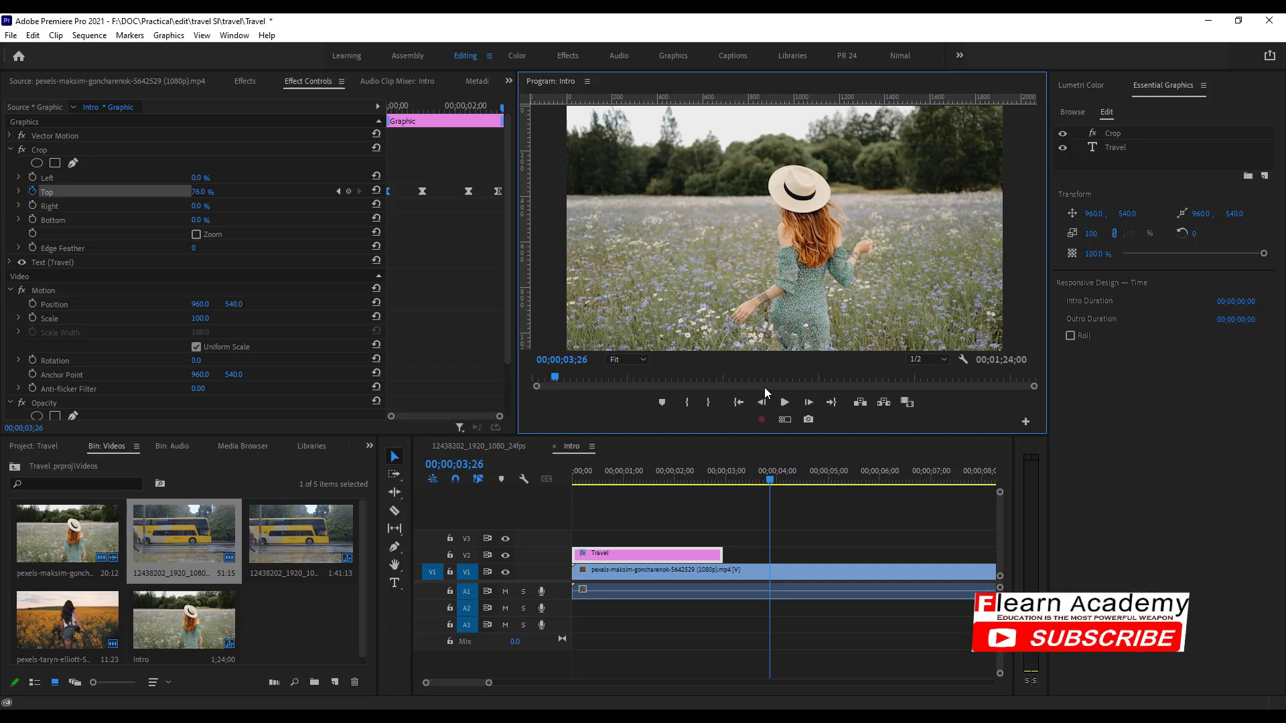
Add a new text graphic reading "Kandy" on V2 at 00;00;05;05.
left_click(770, 481)
left_click_drag(770, 481, 836, 480)
left_click(906, 553)
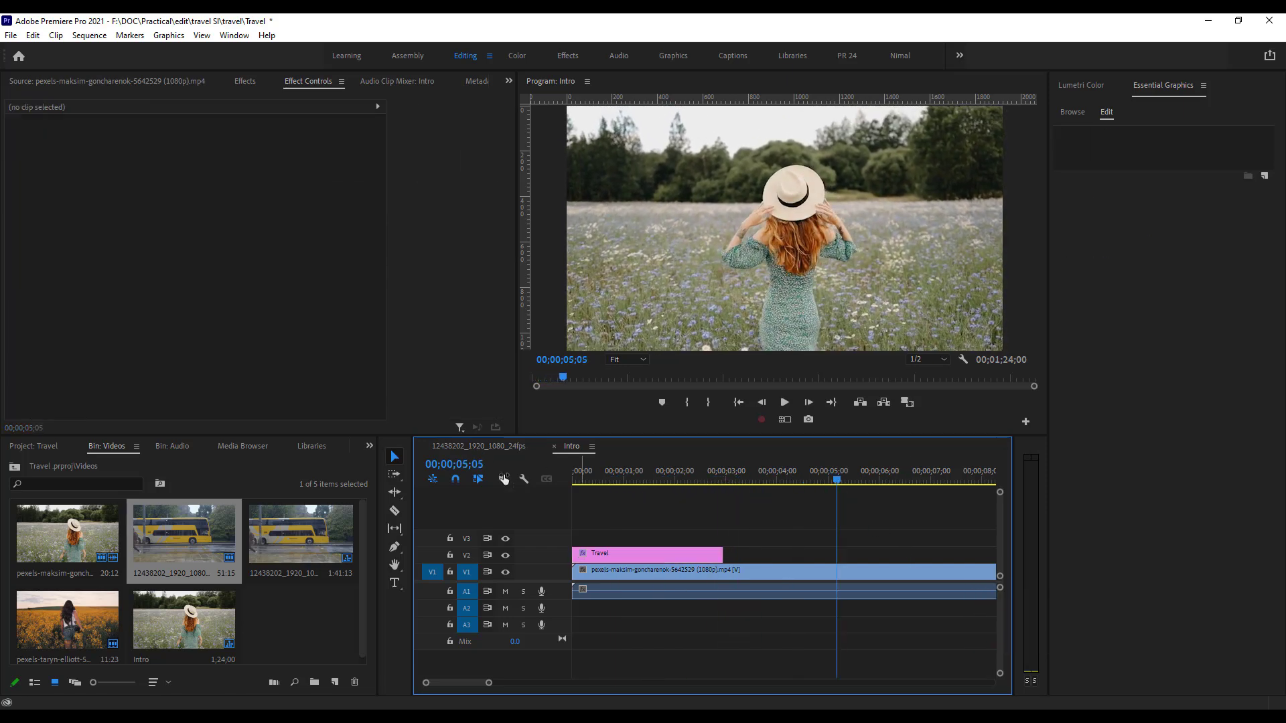
left_click(395, 582)
left_click(654, 288)
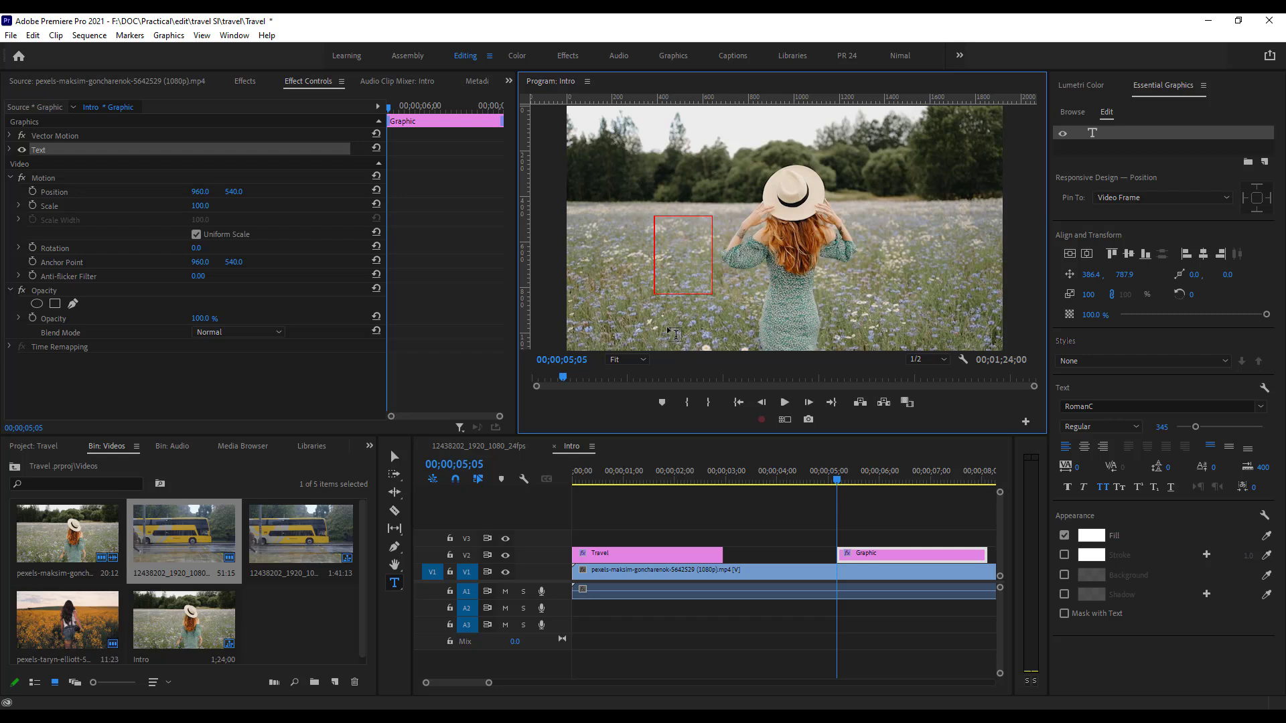
type("Kandy")
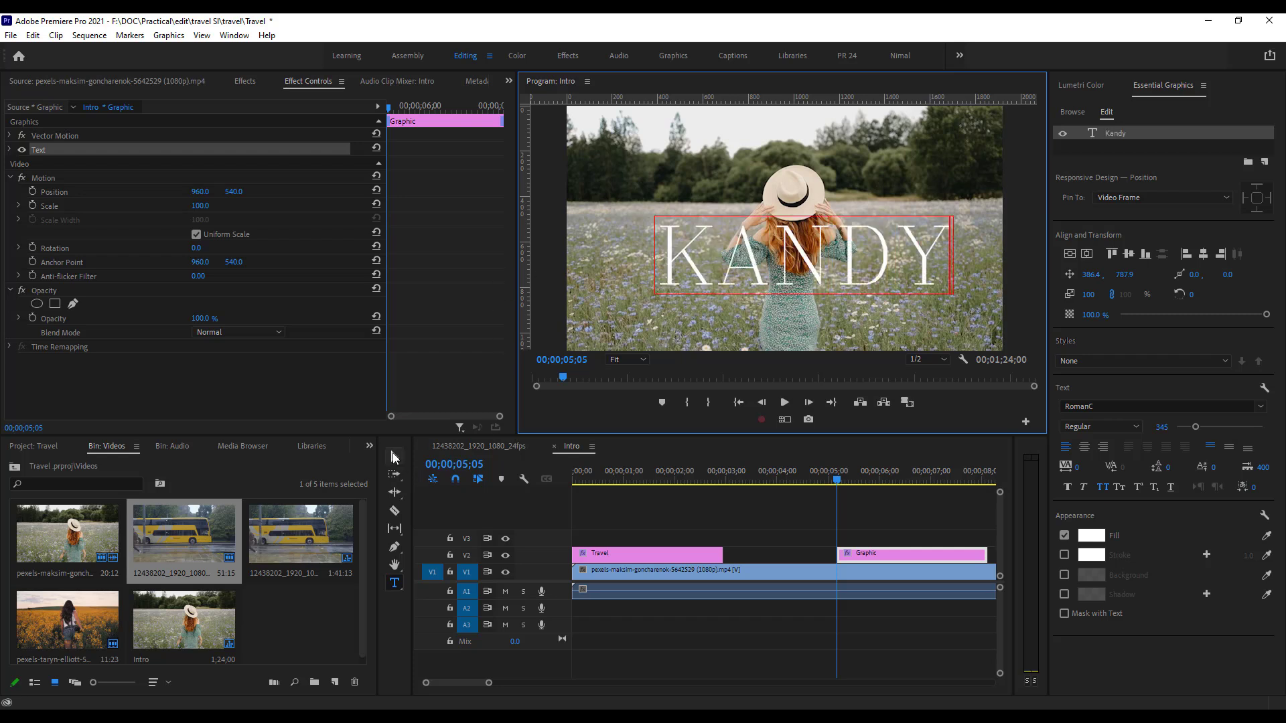
Scale the KANDY text to about 52% and move it to the lower-left of the frame, at about 59, 963.
key("Escape")
left_click_drag(953, 216, 890, 264)
left_click_drag(763, 286, 685, 314)
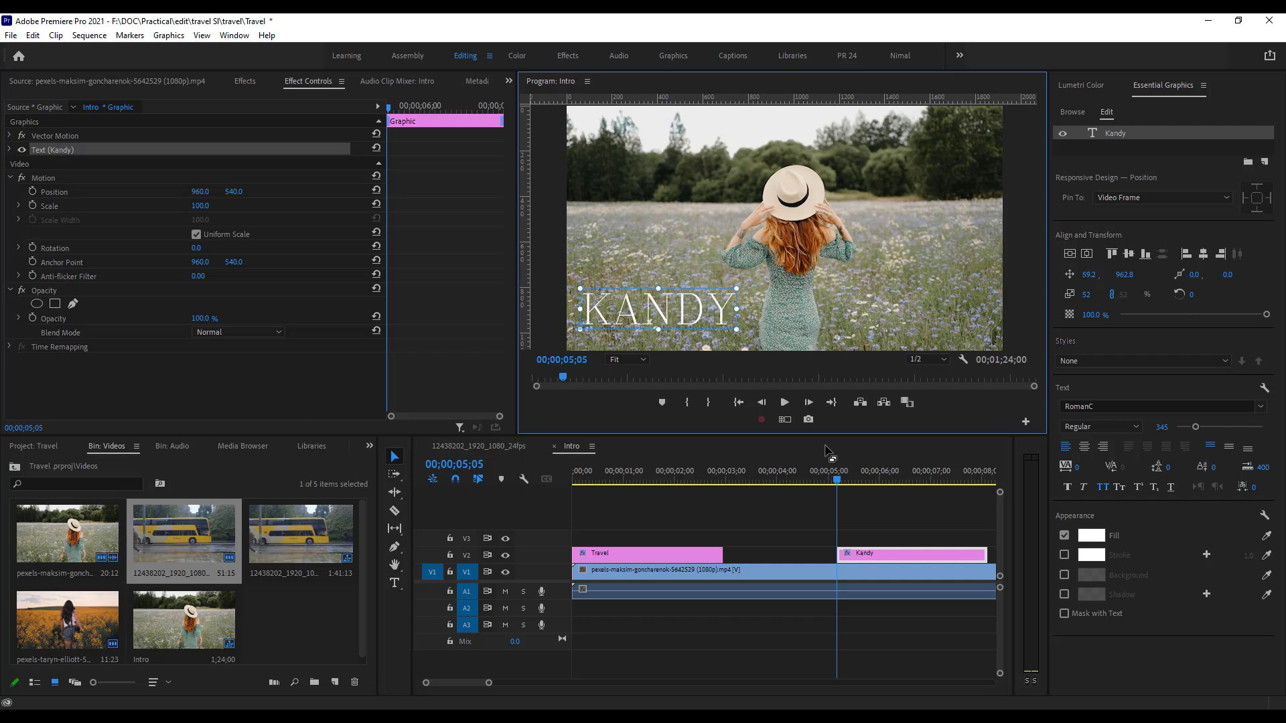
Examine the text, Motion and Opacity properties of the Kandy graphic clip.
left_click(247, 81)
left_click(310, 81)
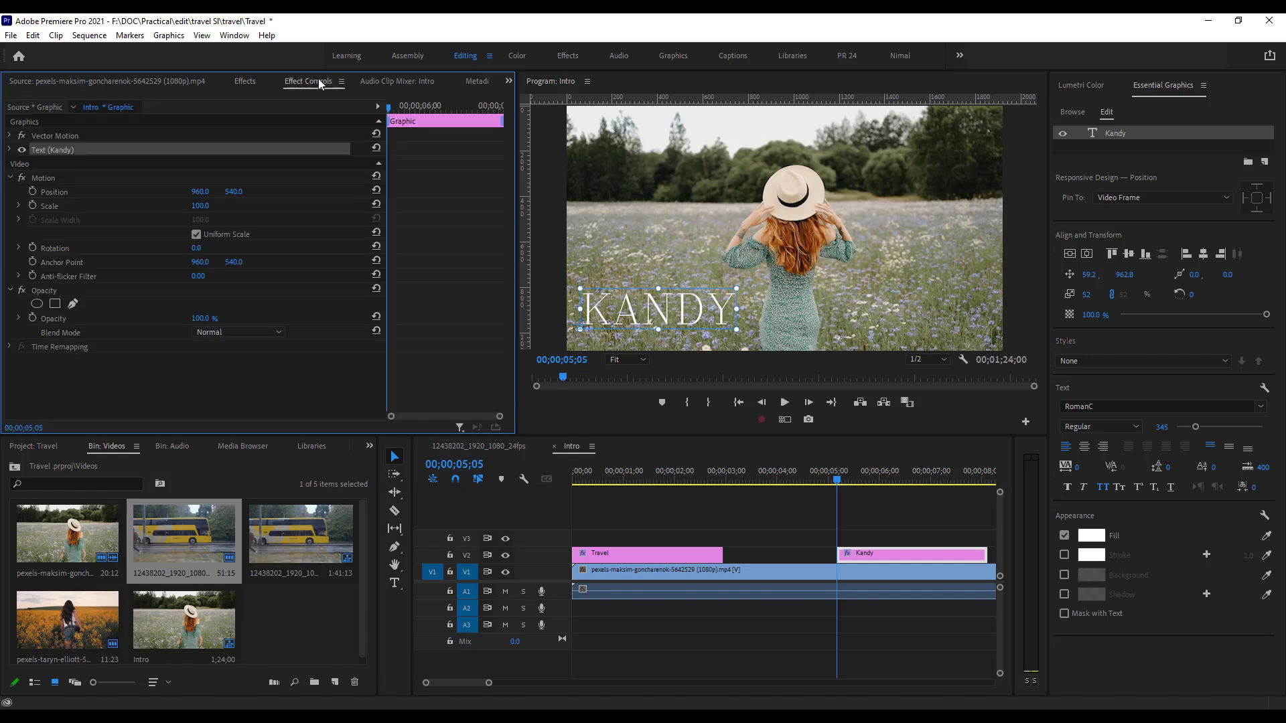
left_click(10, 150)
left_click(10, 150)
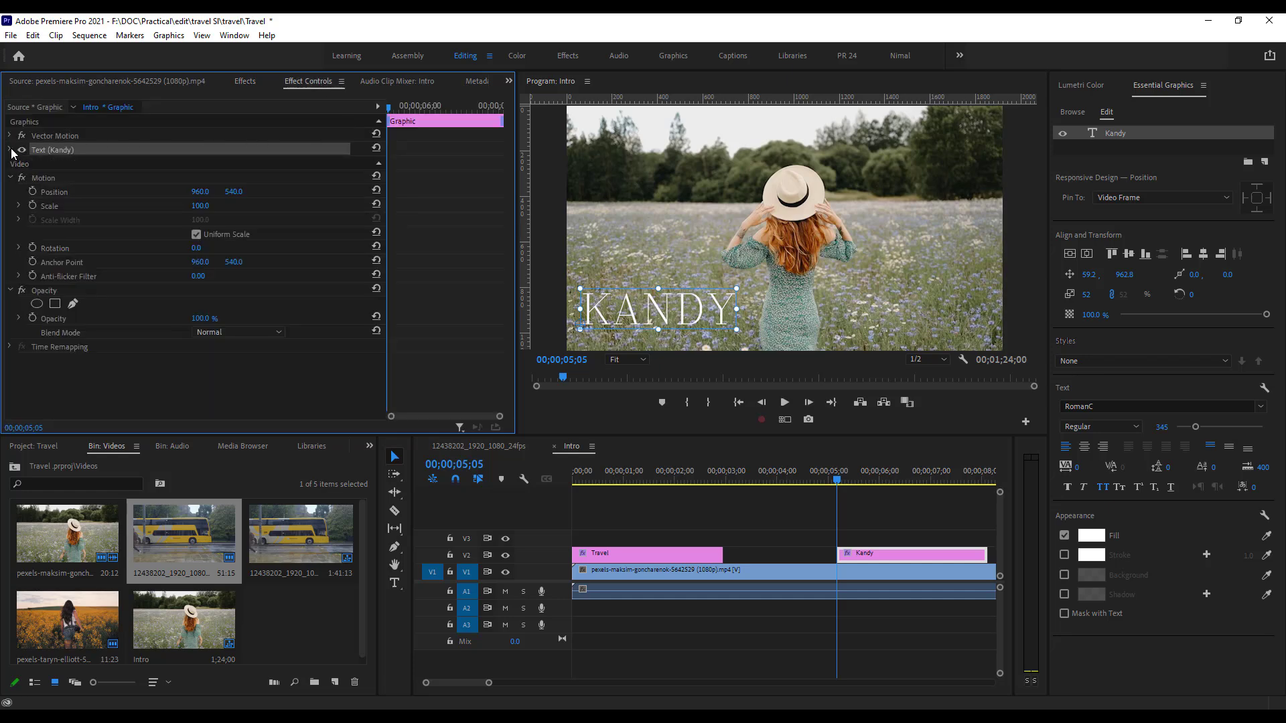
left_click(10, 192)
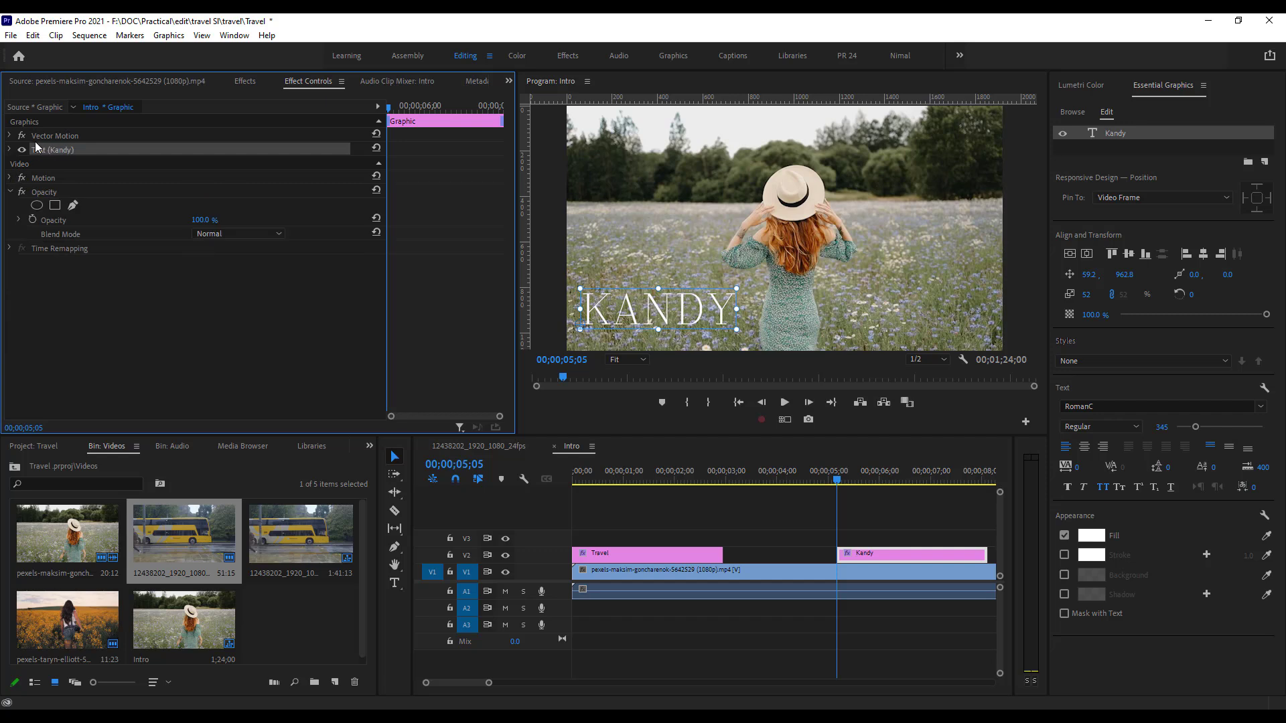
left_click(10, 150)
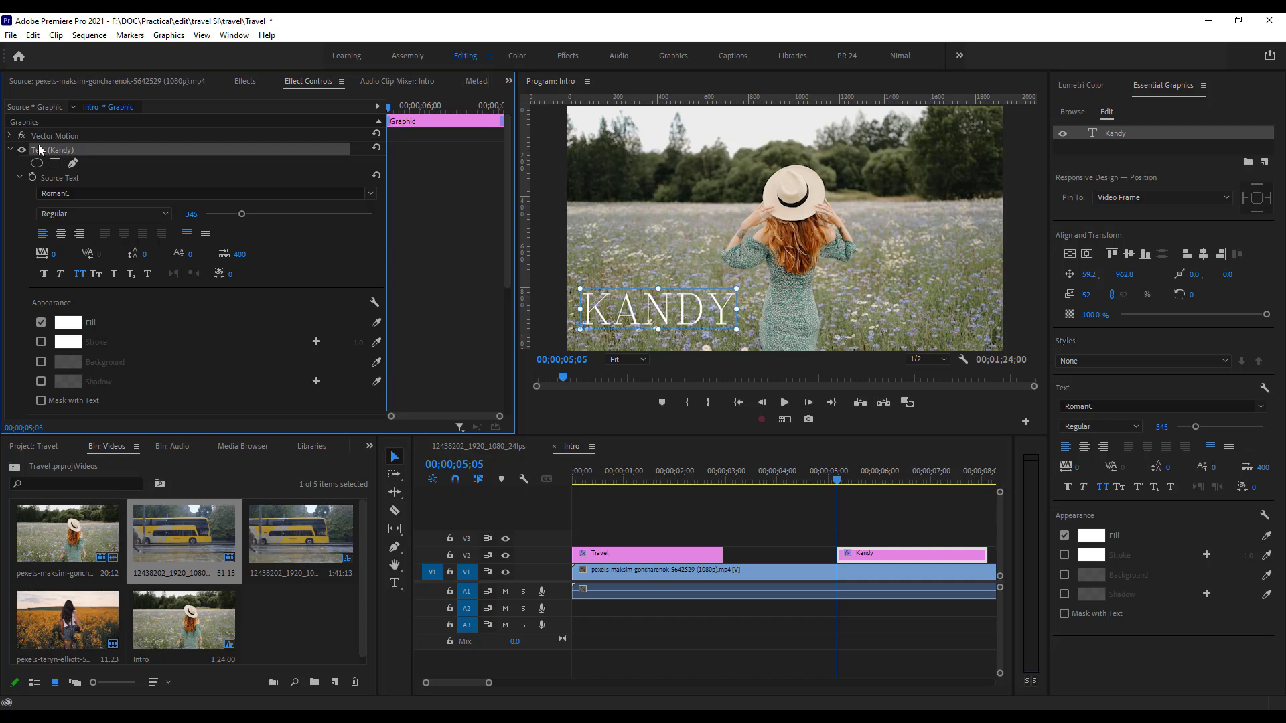
left_click(11, 150)
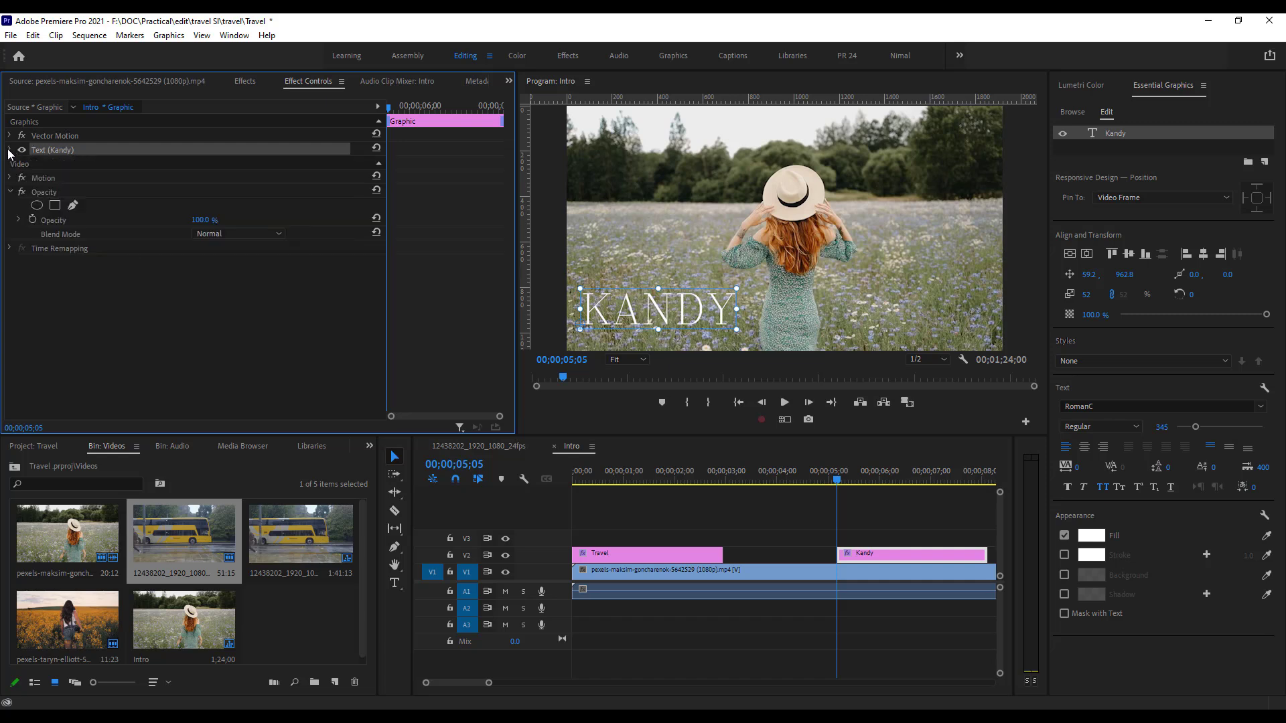
left_click(41, 177)
left_click(47, 187)
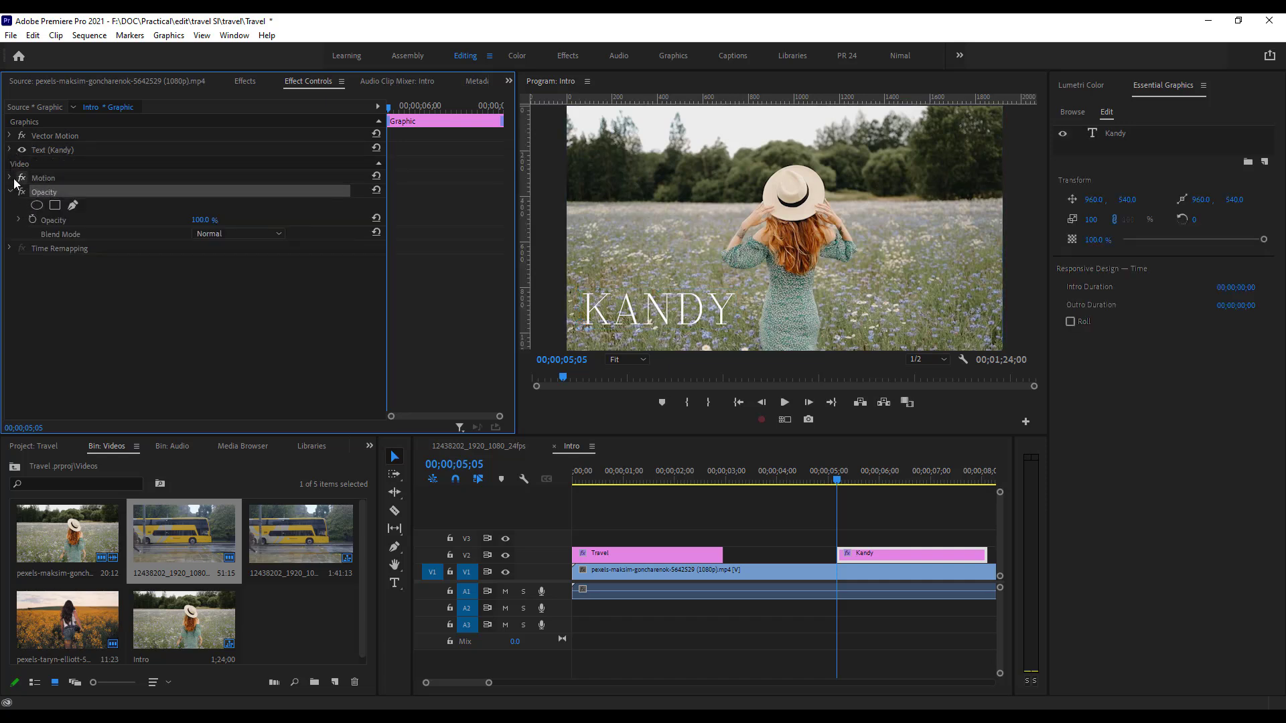
left_click(9, 178)
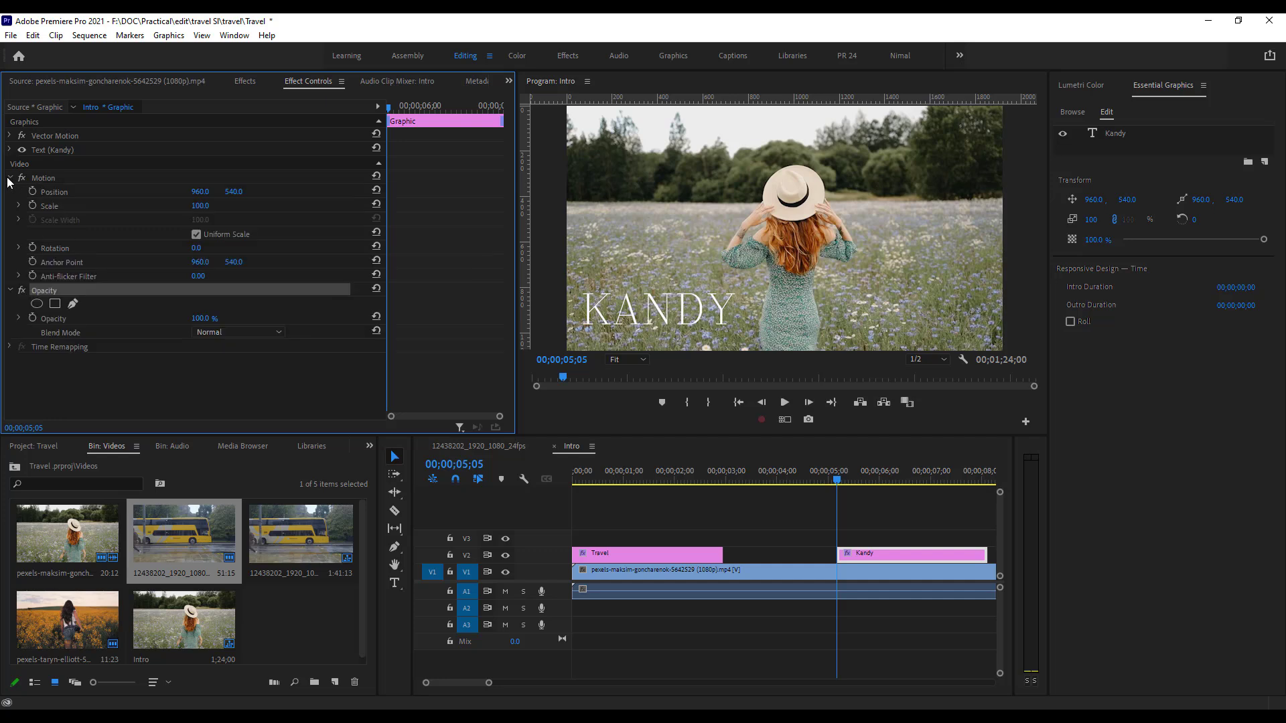
left_click(10, 178)
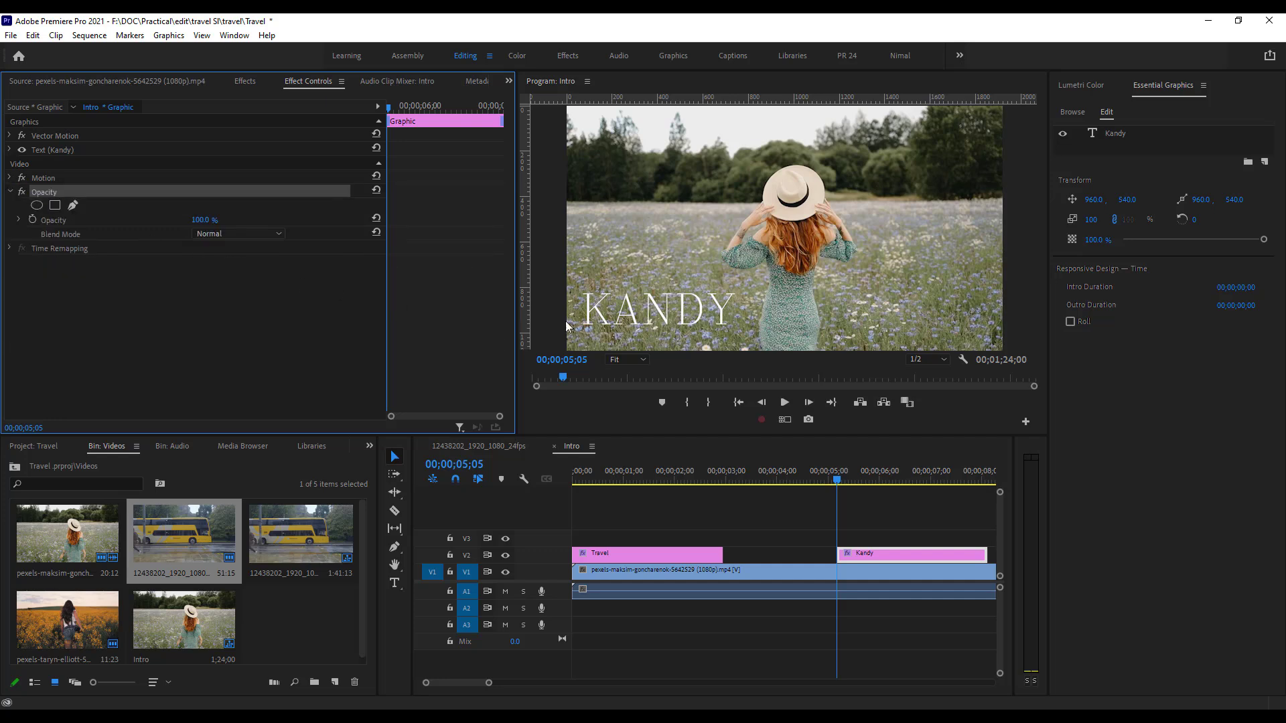
Reposition the KANDY text slightly up and inward in the frame, to about 88, 885.
left_click_drag(630, 315, 637, 302)
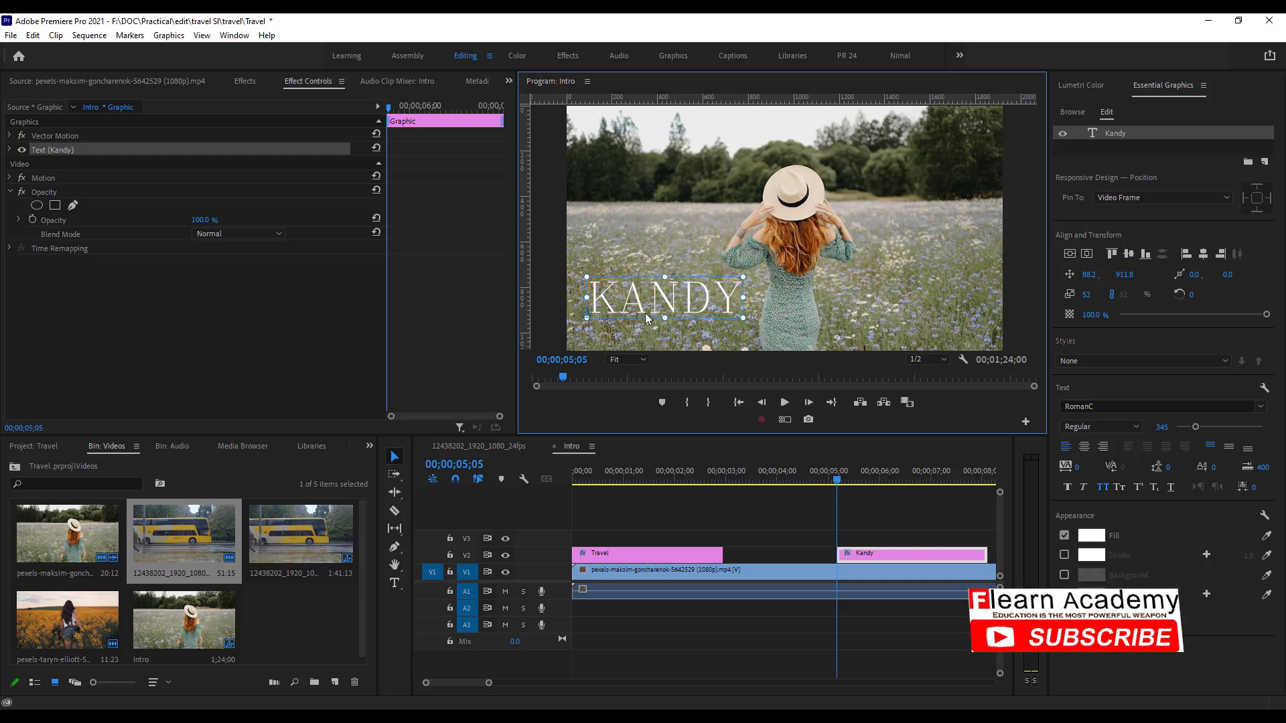
left_click_drag(639, 309, 640, 303)
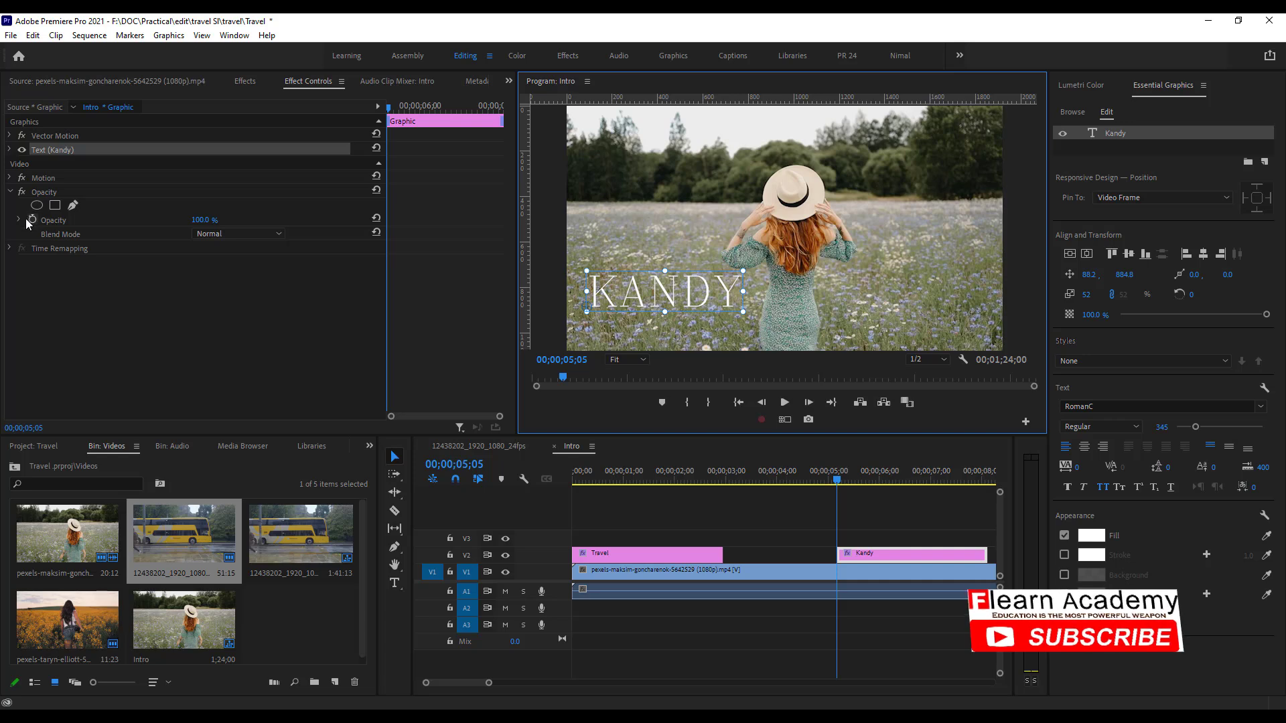
Keyframe the Kandy graphic's opacity from 0% at 00;00;05;05 to 100% at 00;00;05;25 and preview the fade-in.
left_click_drag(204, 222, 134, 222)
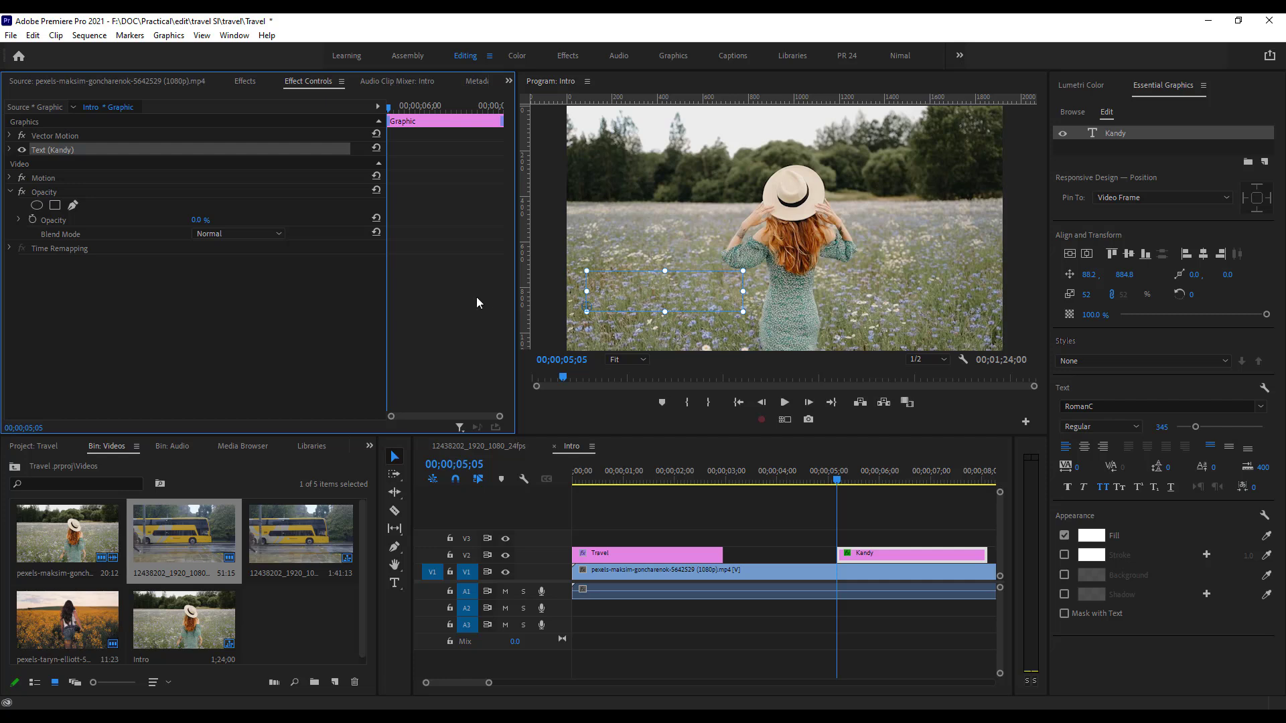
left_click(31, 218)
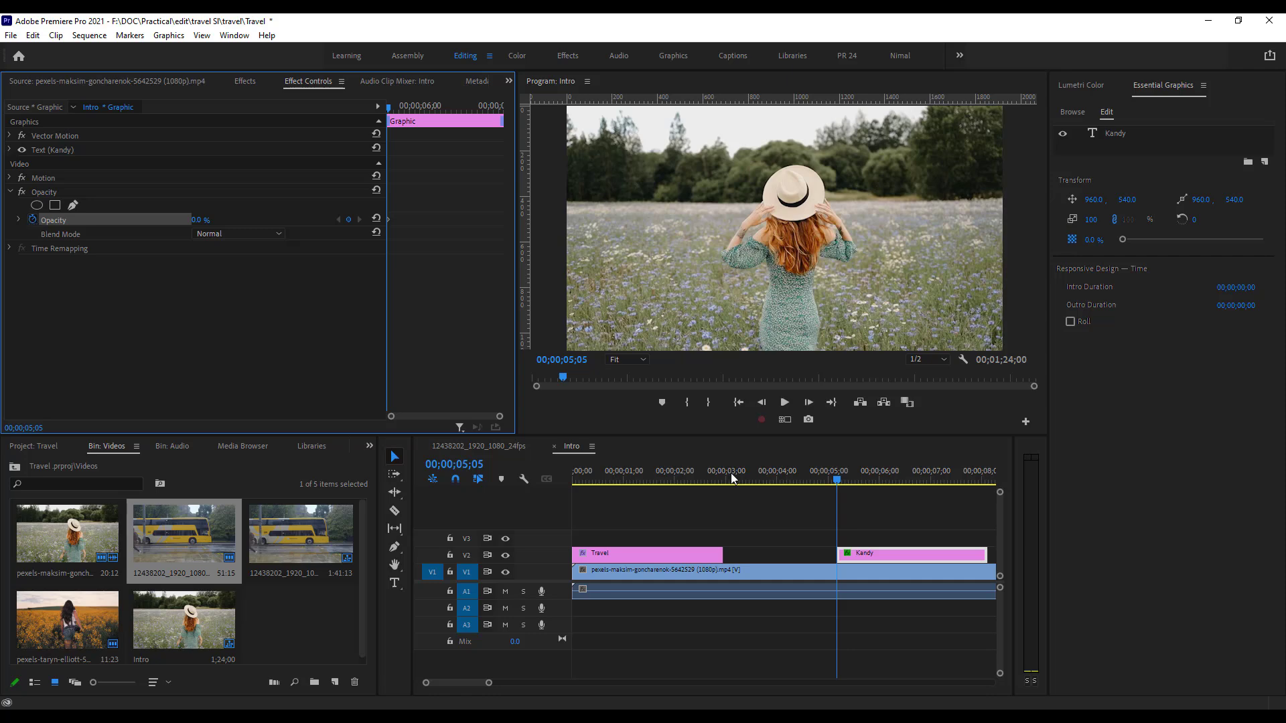
left_click(833, 478)
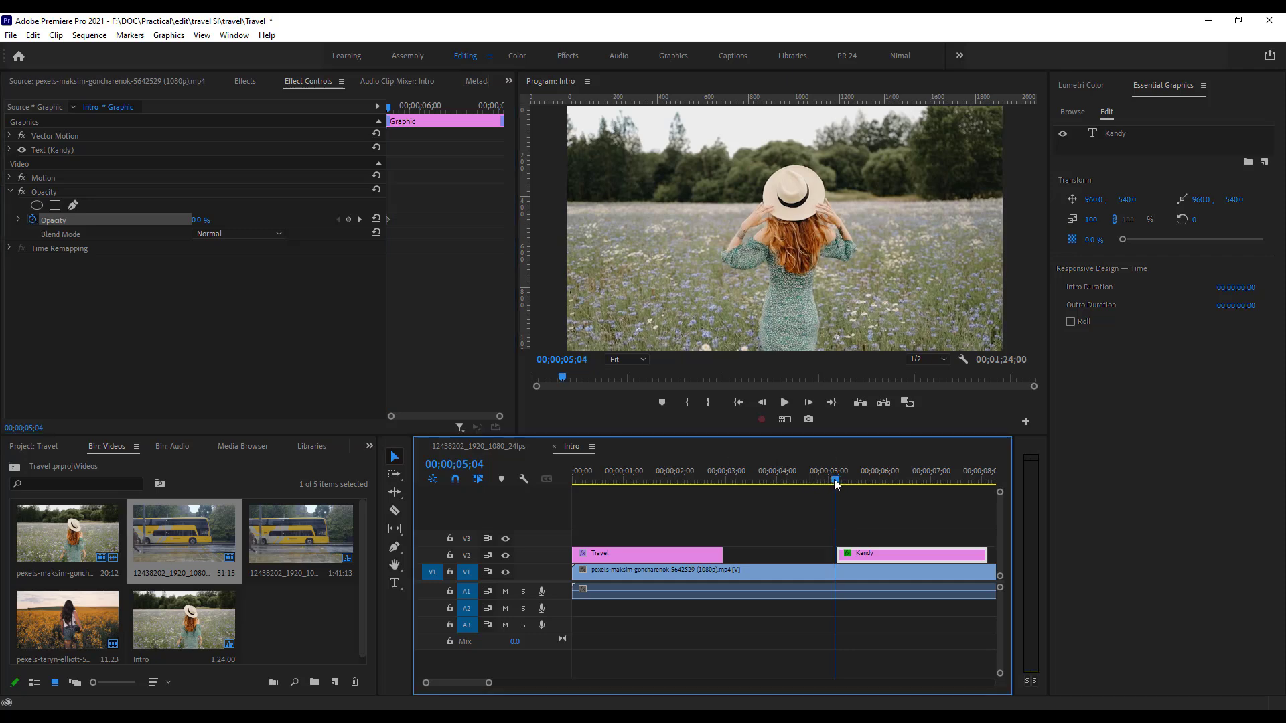
left_click_drag(836, 479, 870, 481)
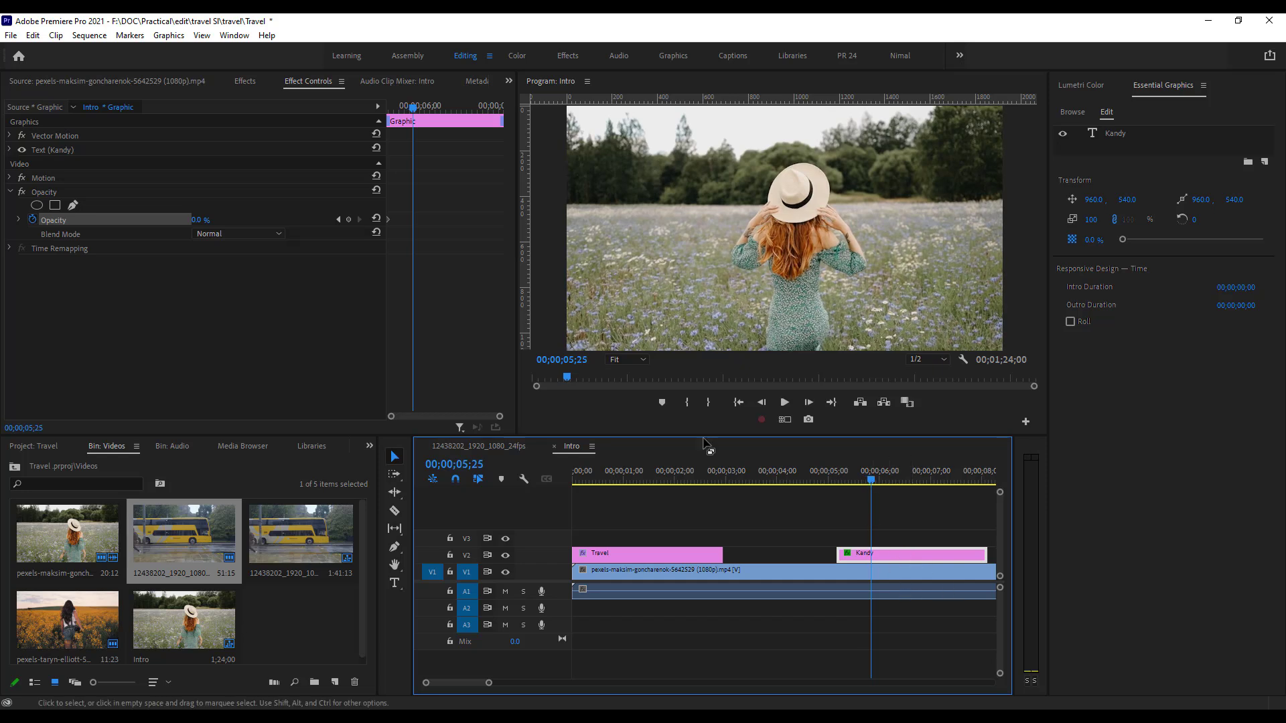
left_click_drag(198, 220, 265, 220)
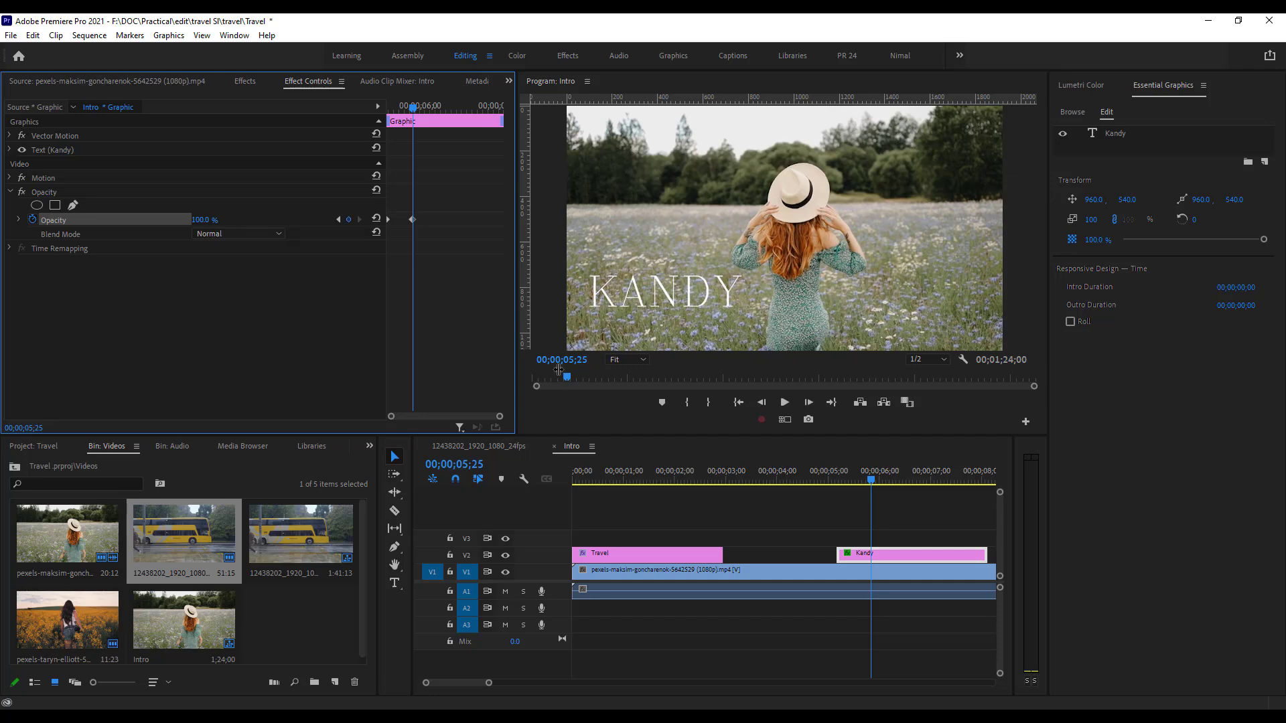
left_click_drag(872, 484, 817, 484)
left_click(782, 406)
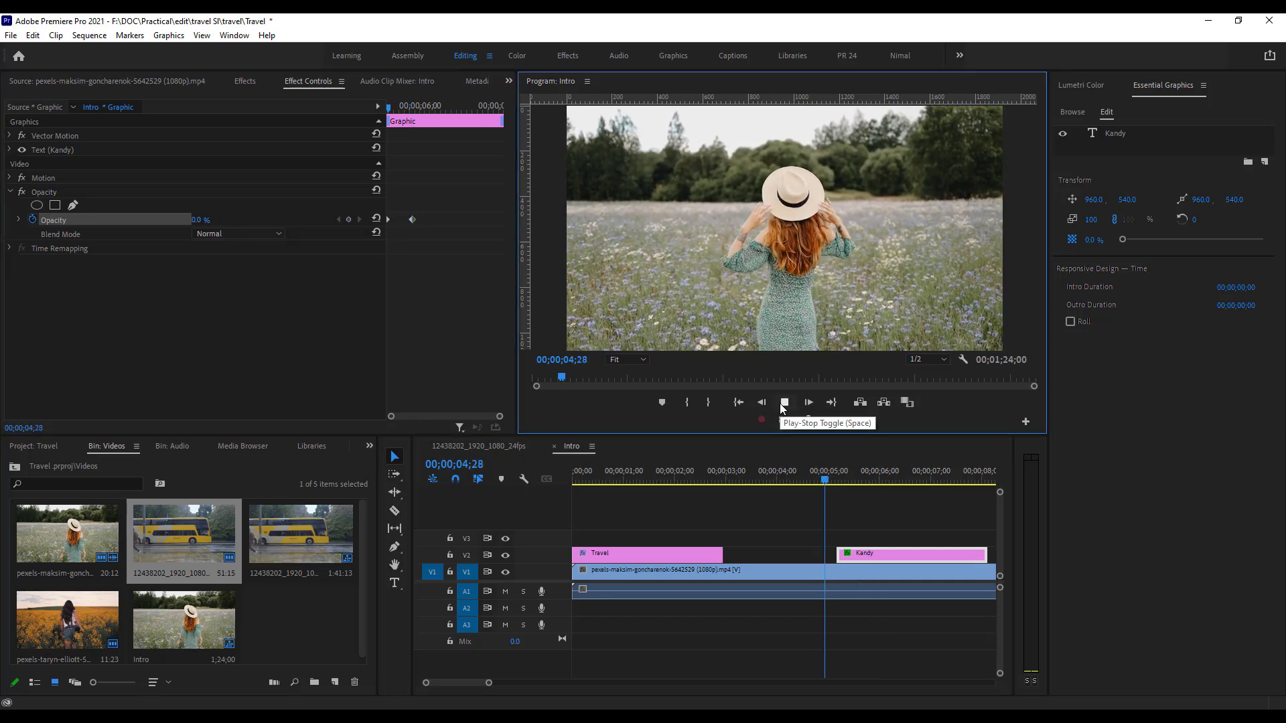
left_click(783, 404)
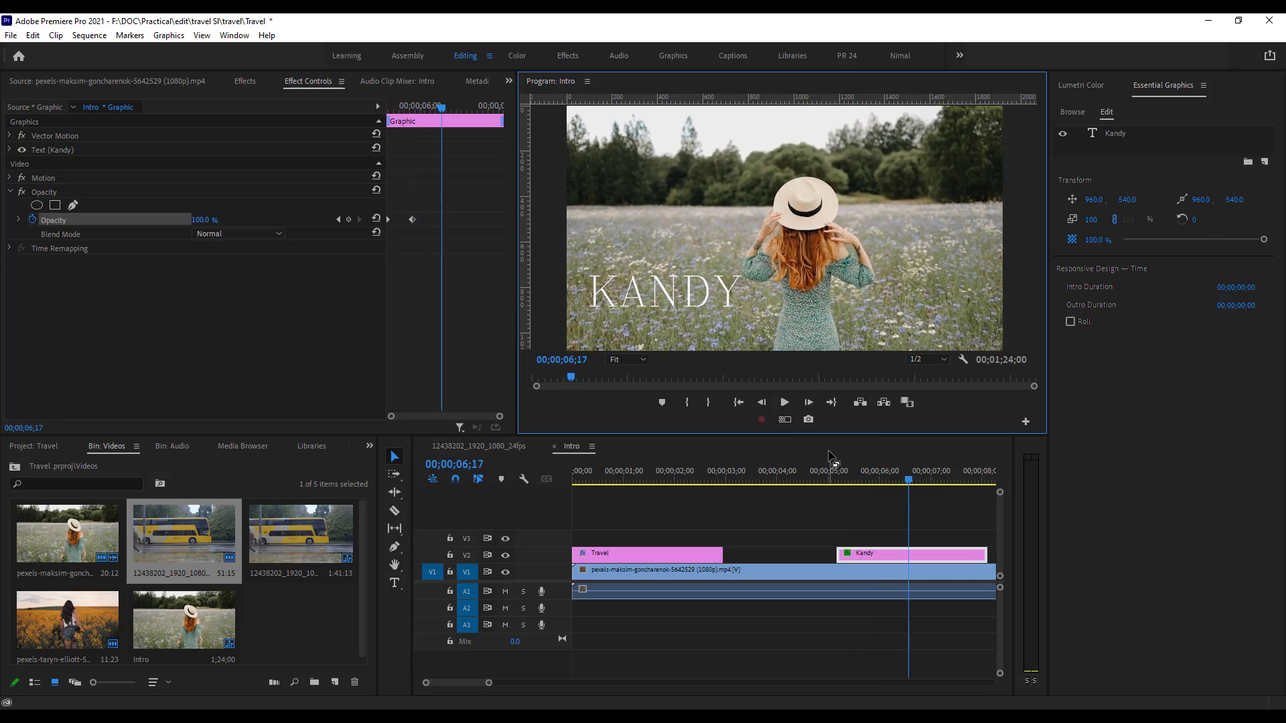
Lengthen the KANDY fade-in by moving its 100% opacity keyframe to about 00;00;06;12, and play it back.
left_click_drag(412, 221, 435, 221)
left_click_drag(907, 479, 824, 479)
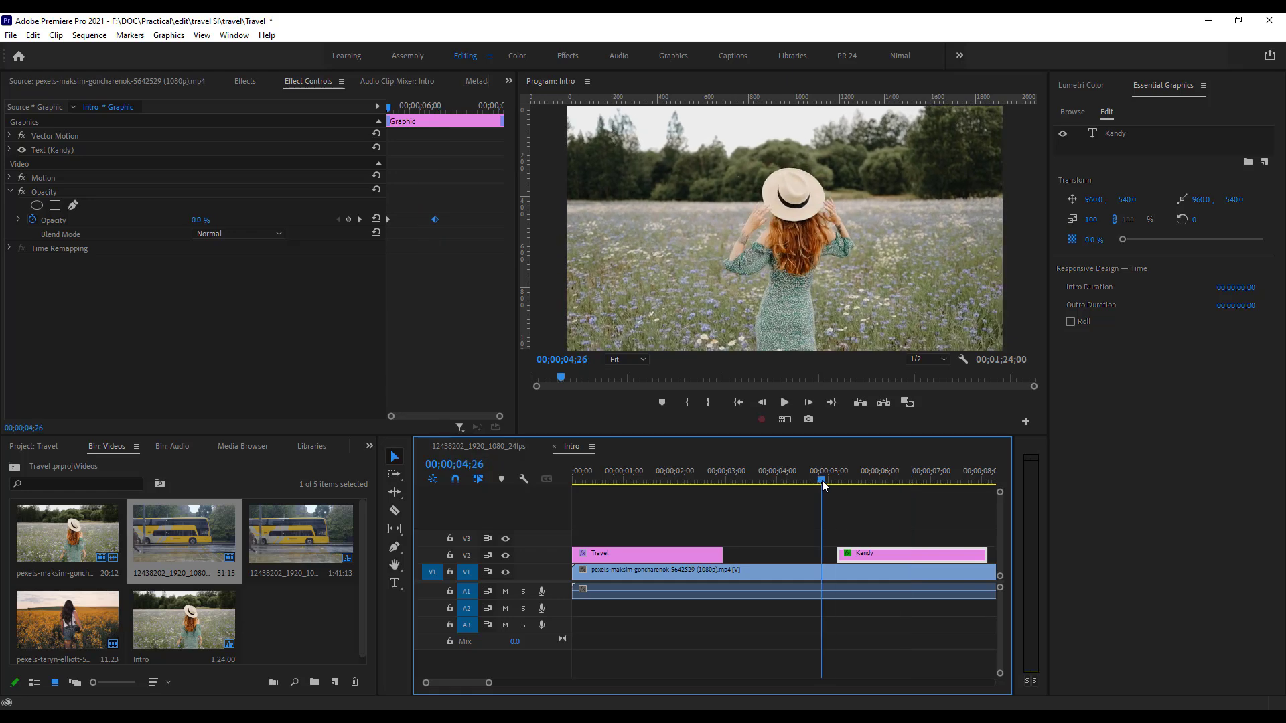
left_click(784, 403)
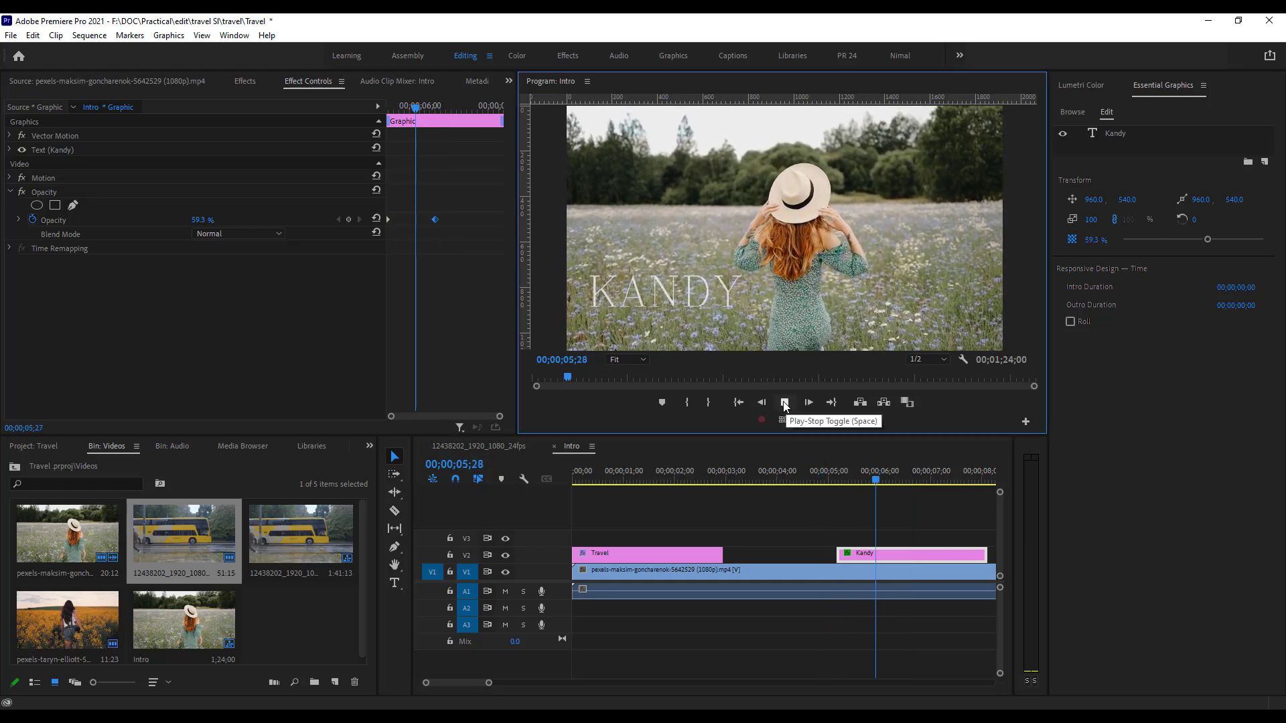
left_click(785, 403)
Change the KANDY title's second opacity keyframe to Bezier interpolation and replay the fade-in.
right_click(434, 219)
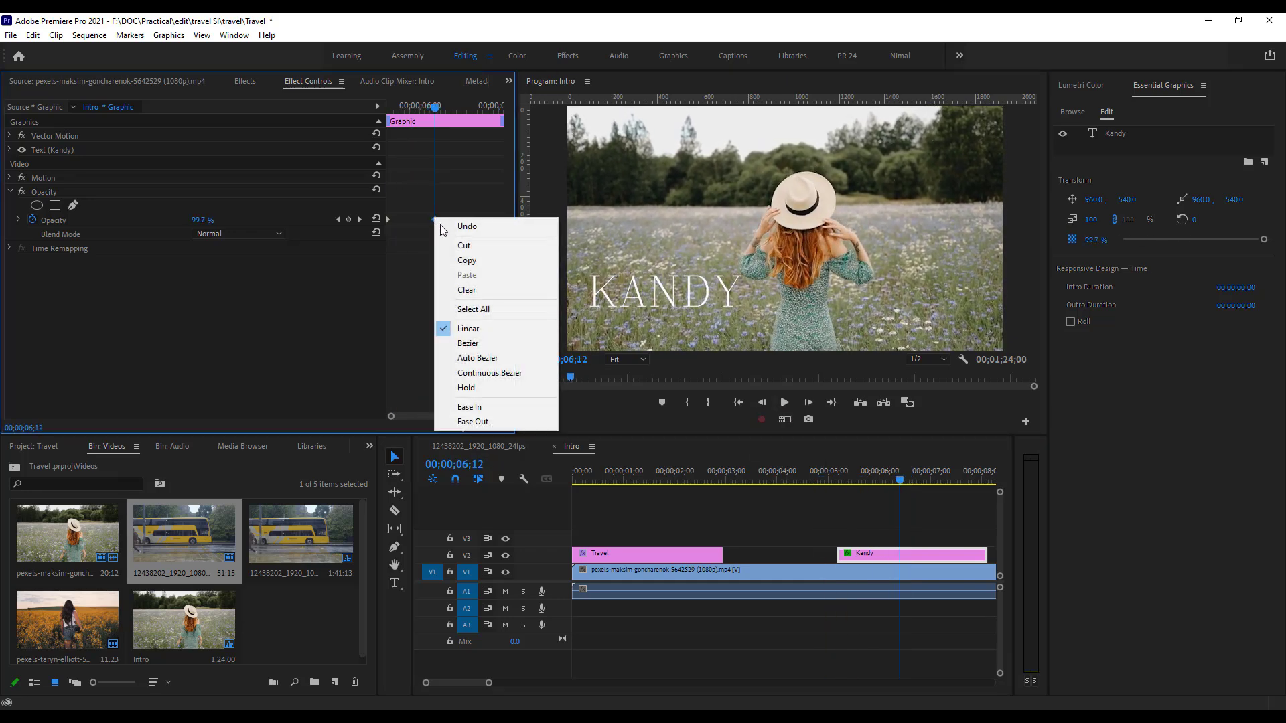
left_click(470, 345)
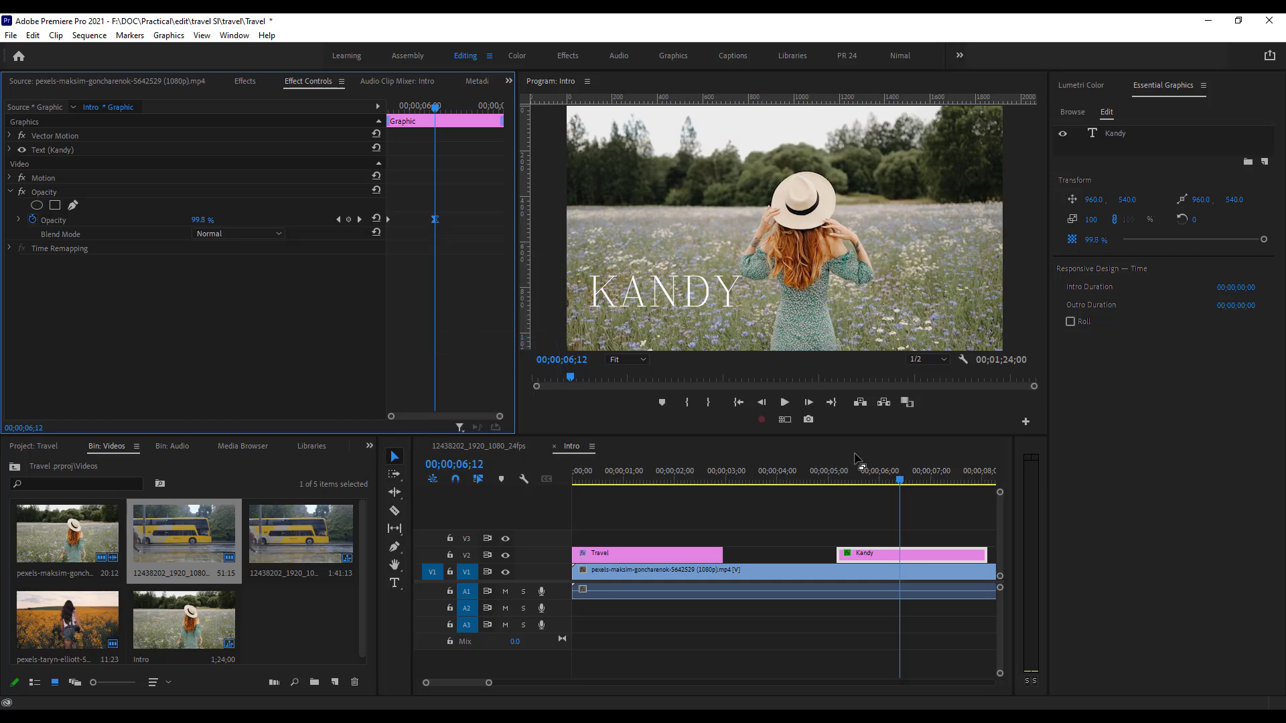
left_click(824, 480)
left_click(784, 402)
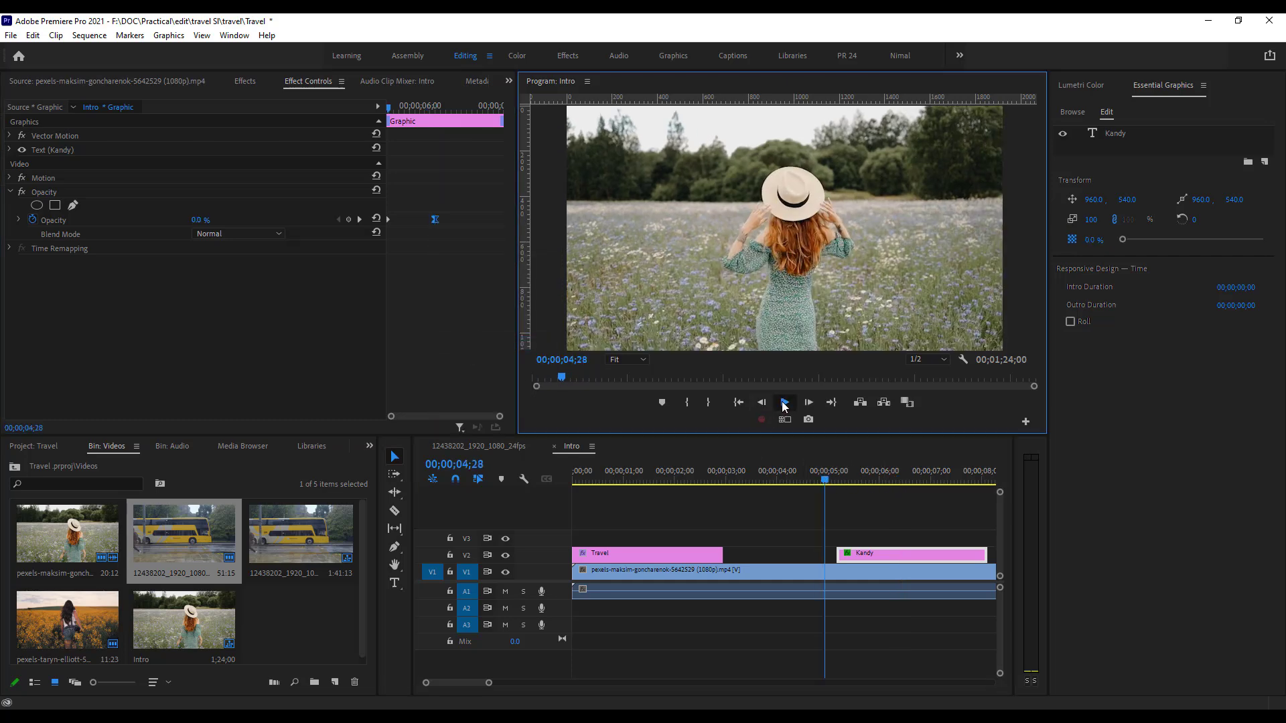
left_click(784, 403)
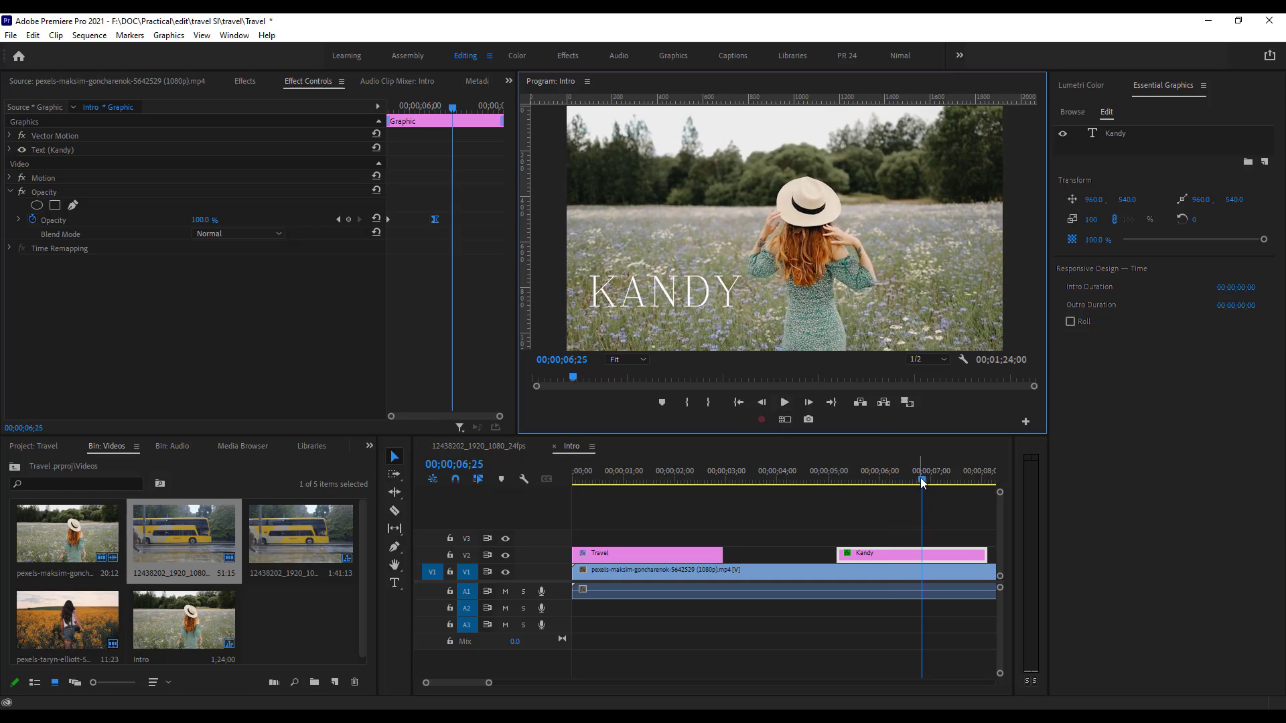
Fade out the KANDY title with opacity keyframes of 100% at 00;00;07;16 and 0% at 00;00;08;03, and review it.
left_click_drag(923, 482, 958, 490)
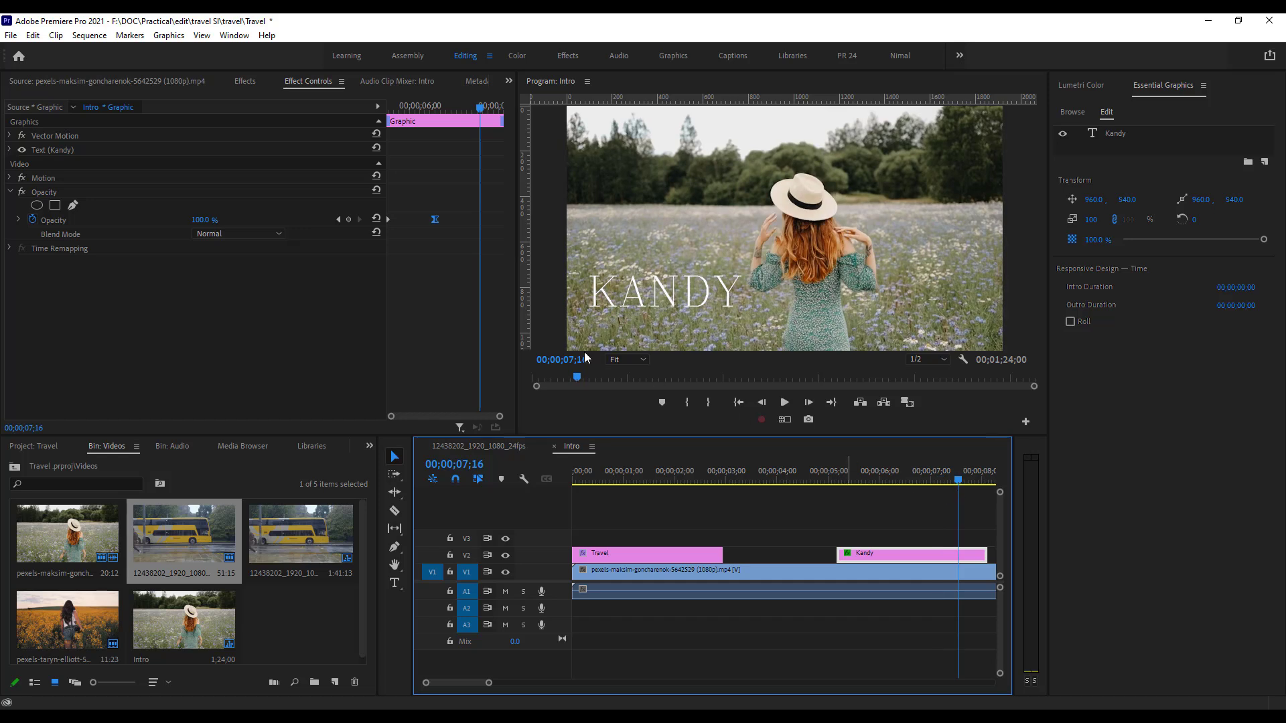
left_click(349, 219)
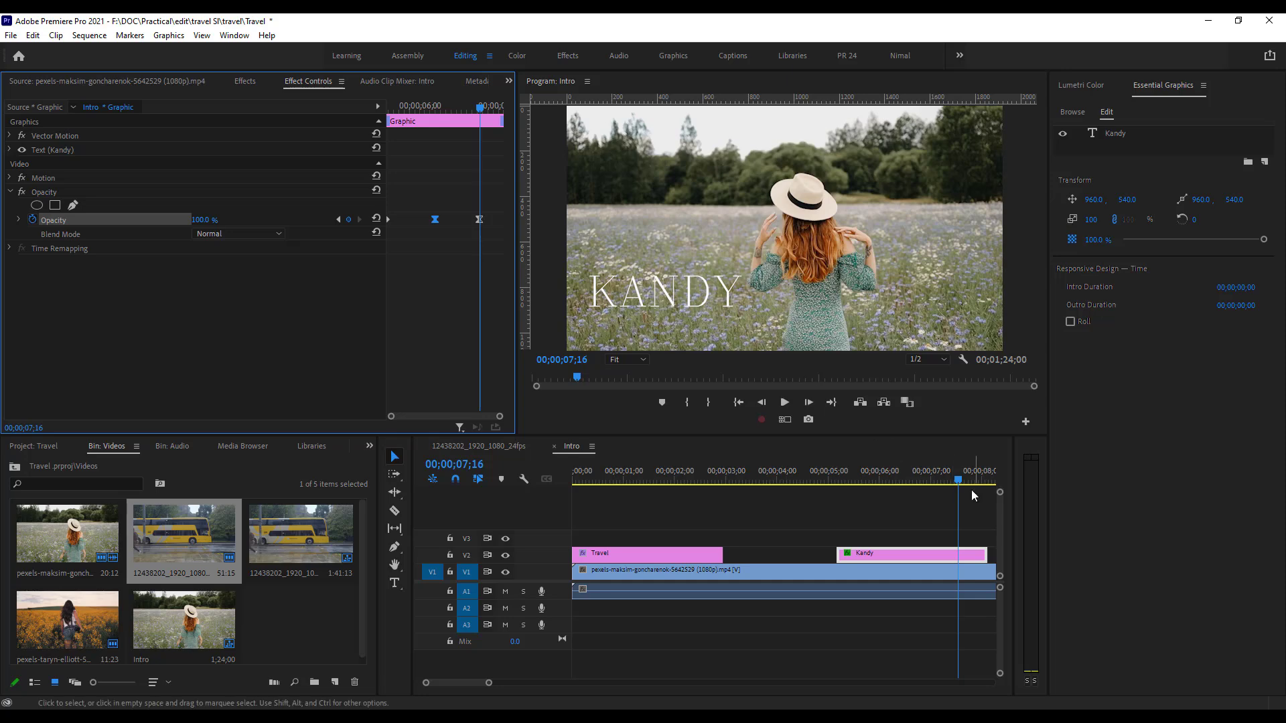
left_click_drag(959, 479, 987, 481)
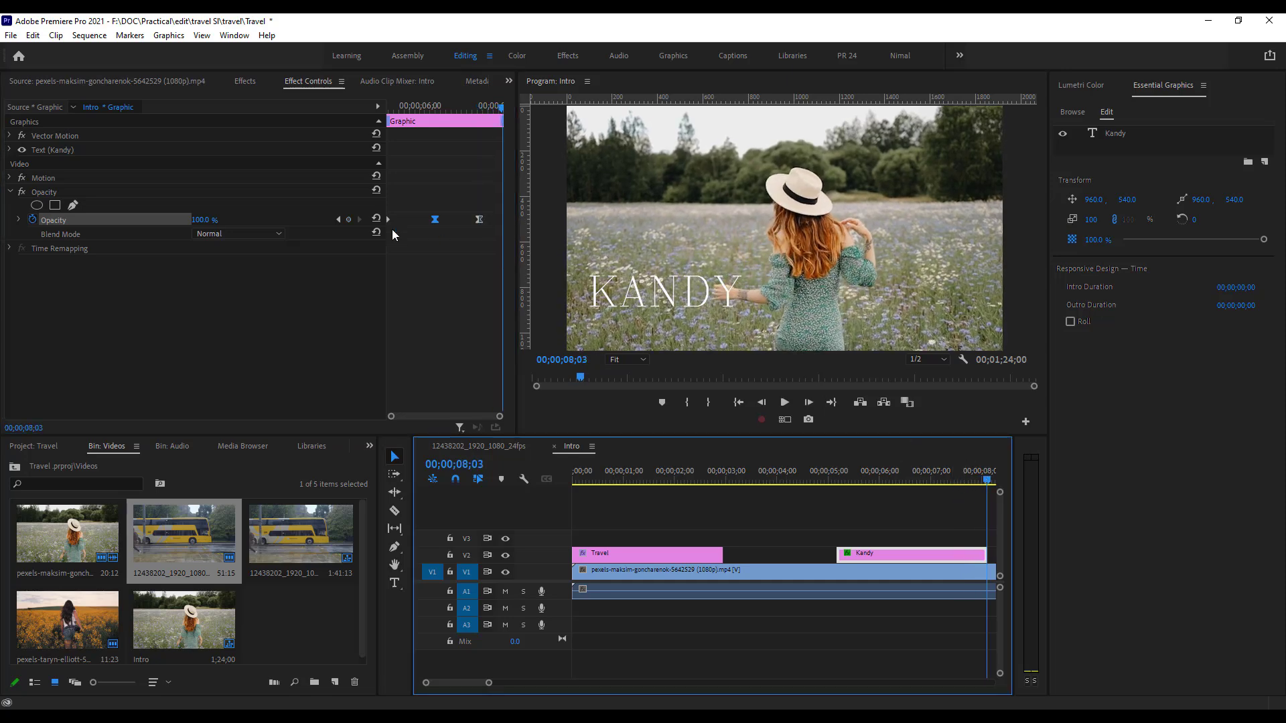
left_click_drag(200, 219, 133, 221)
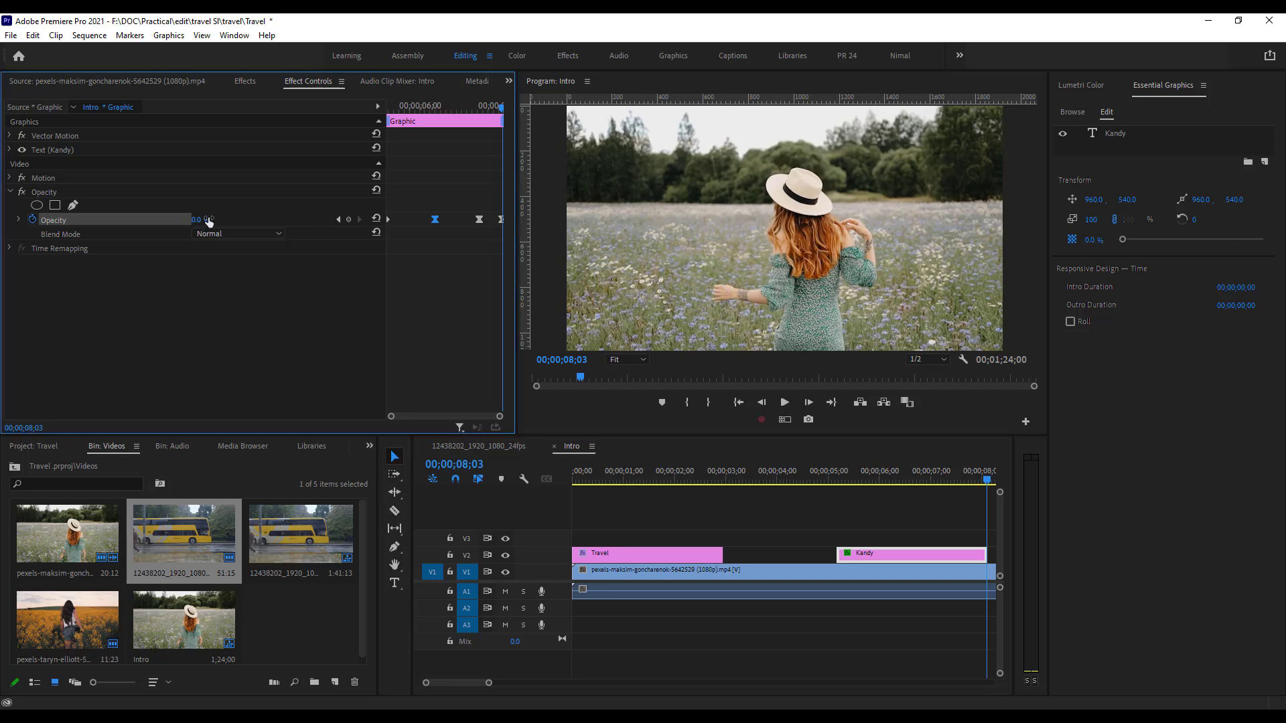
left_click_drag(988, 480, 797, 480)
left_click(786, 404)
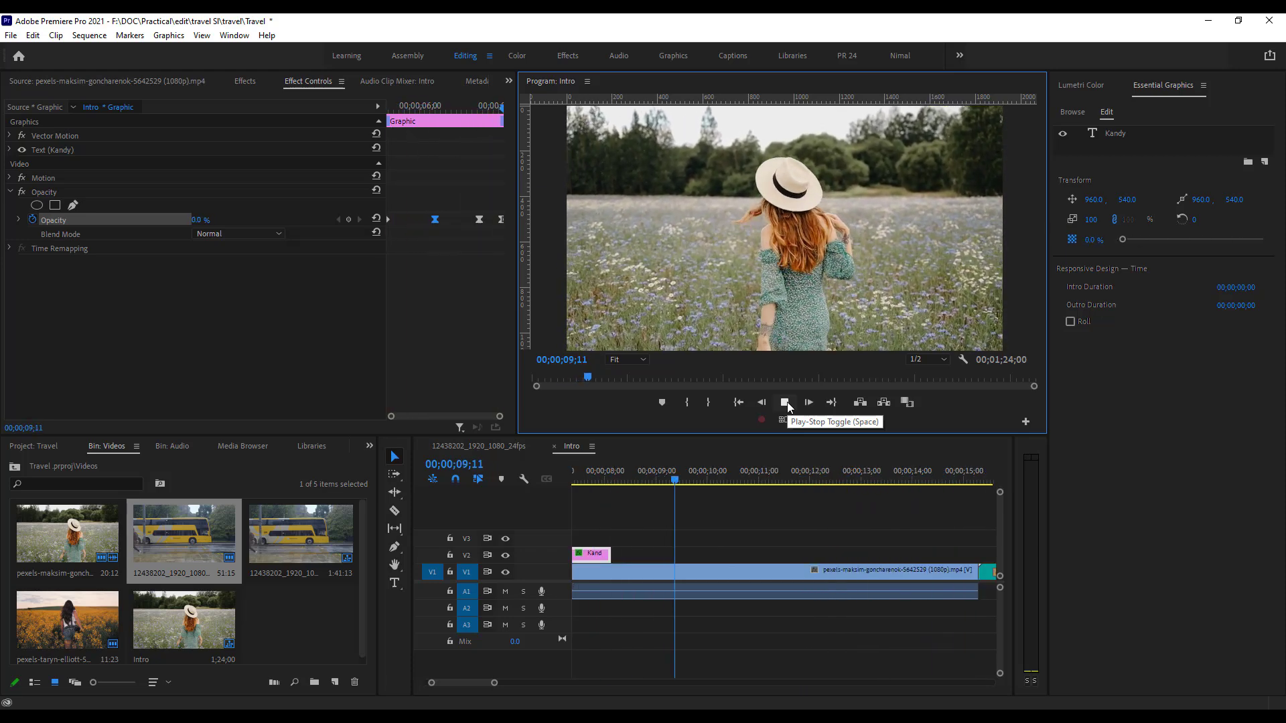
left_click(787, 403)
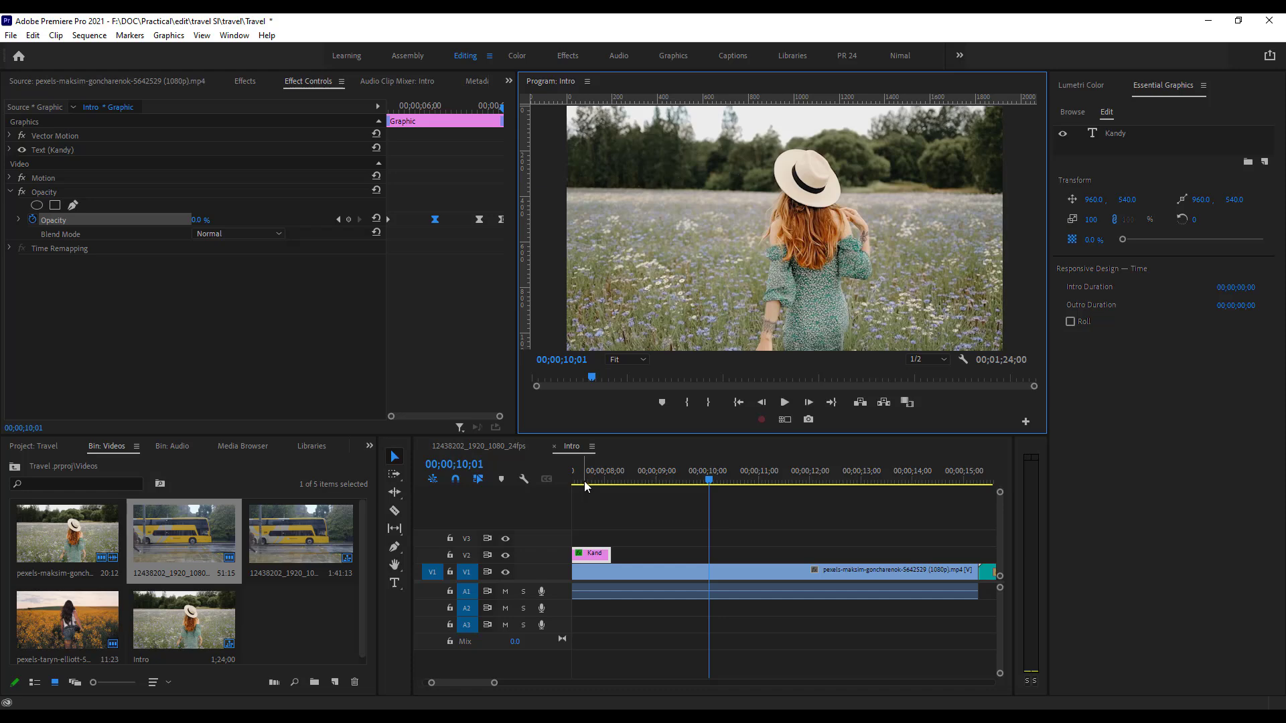
left_click_drag(710, 481, 679, 481)
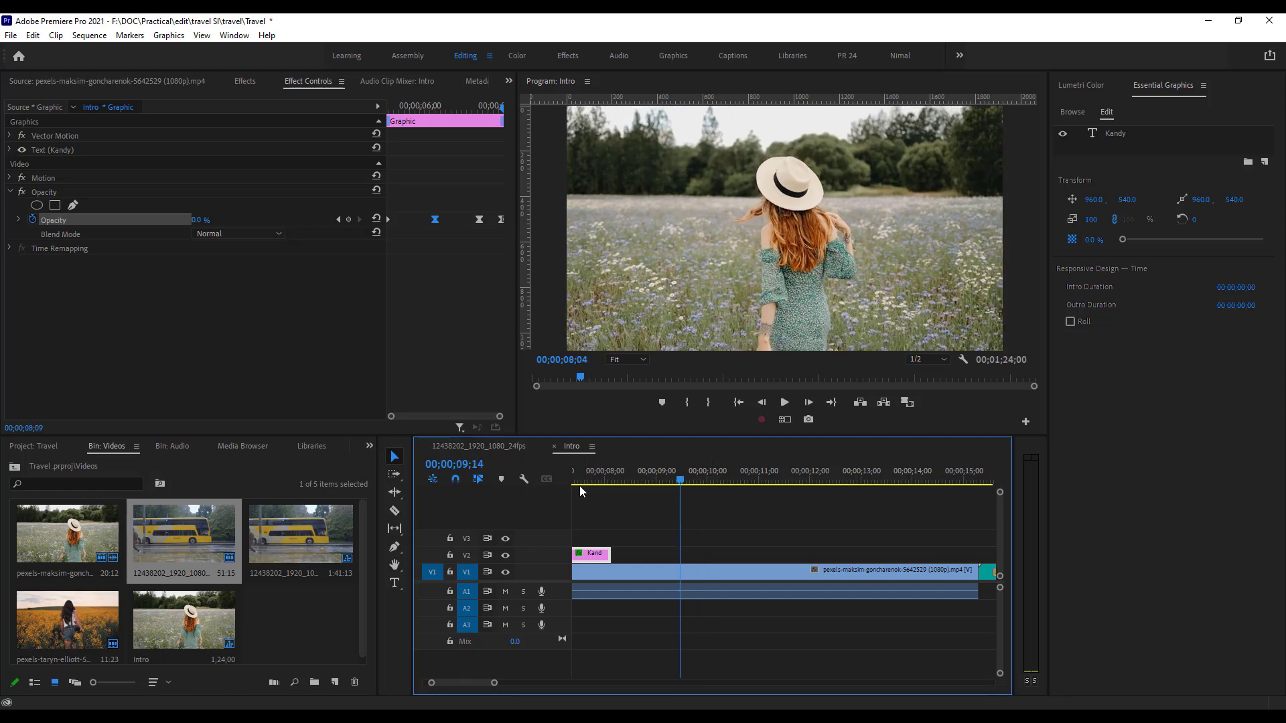
left_click_drag(580, 485, 657, 495)
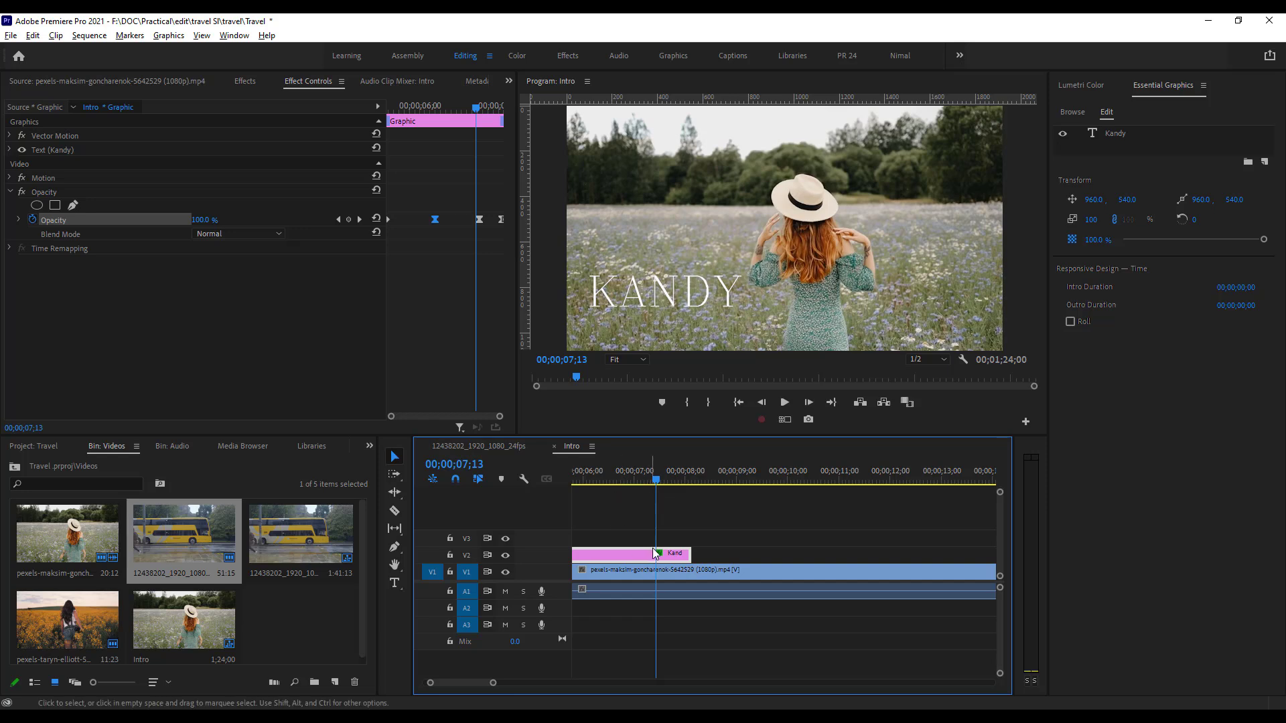
Split the opening pexels-maksim-goncharenok clip at 00;00;03;17 and delete the portion after the cut.
scroll(655, 554, "down", 10)
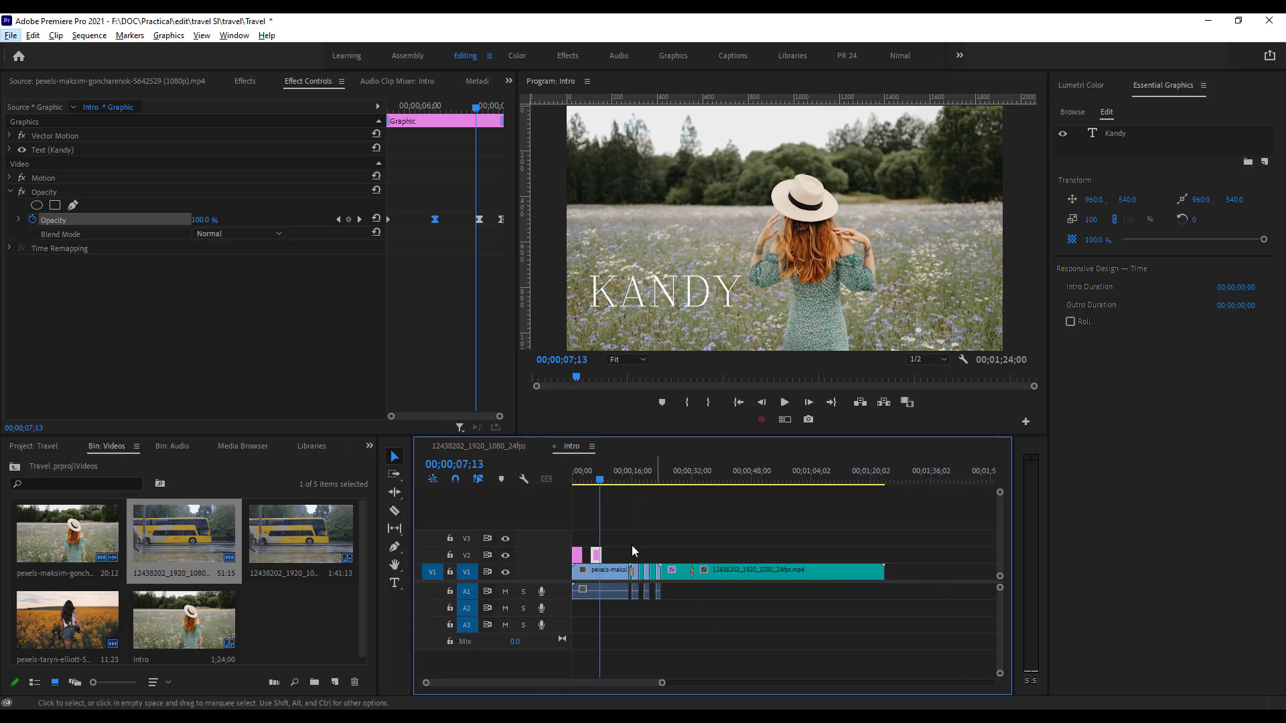
left_click_drag(633, 551, 922, 605)
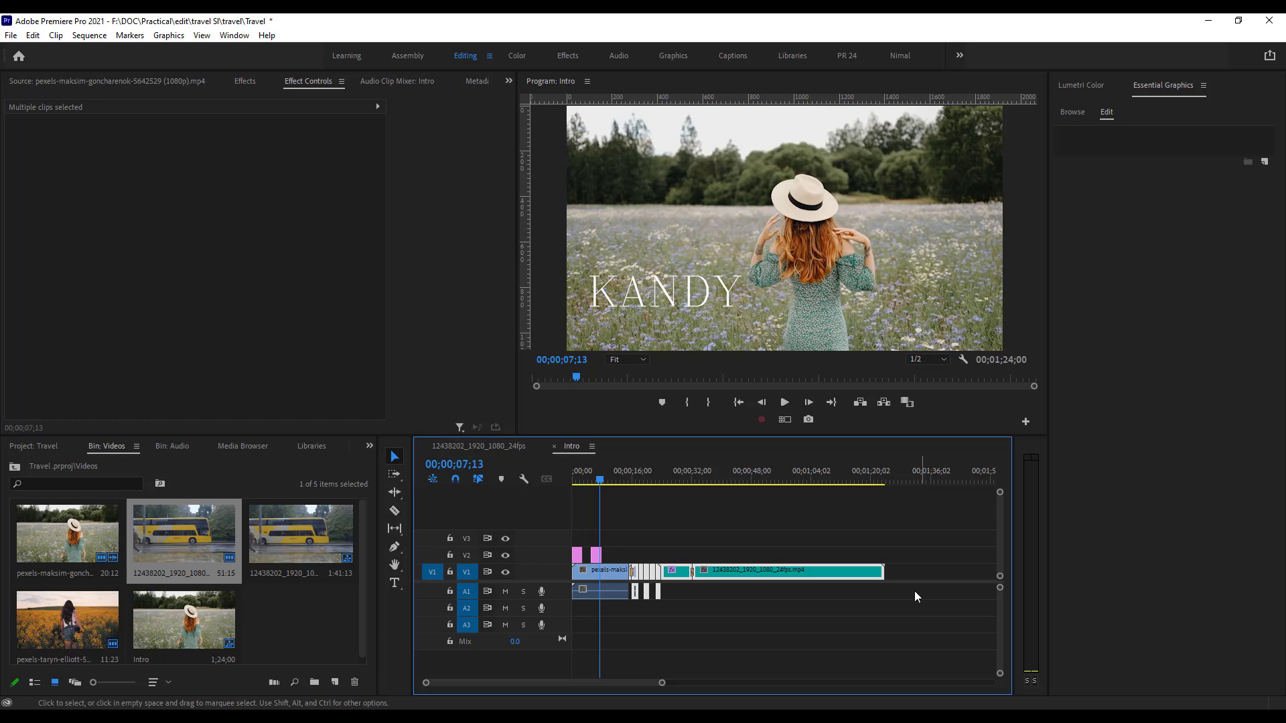
left_click(761, 540)
scroll(589, 570, "up", 4)
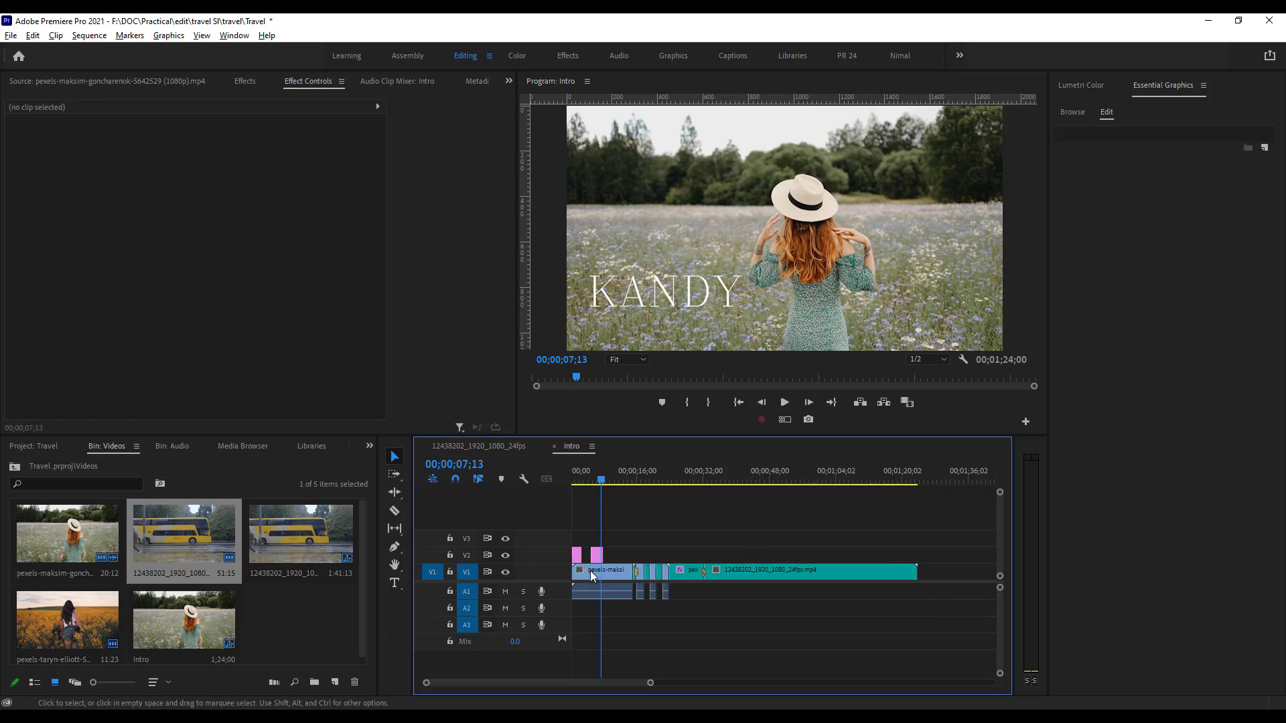
scroll(665, 575, "up", 2)
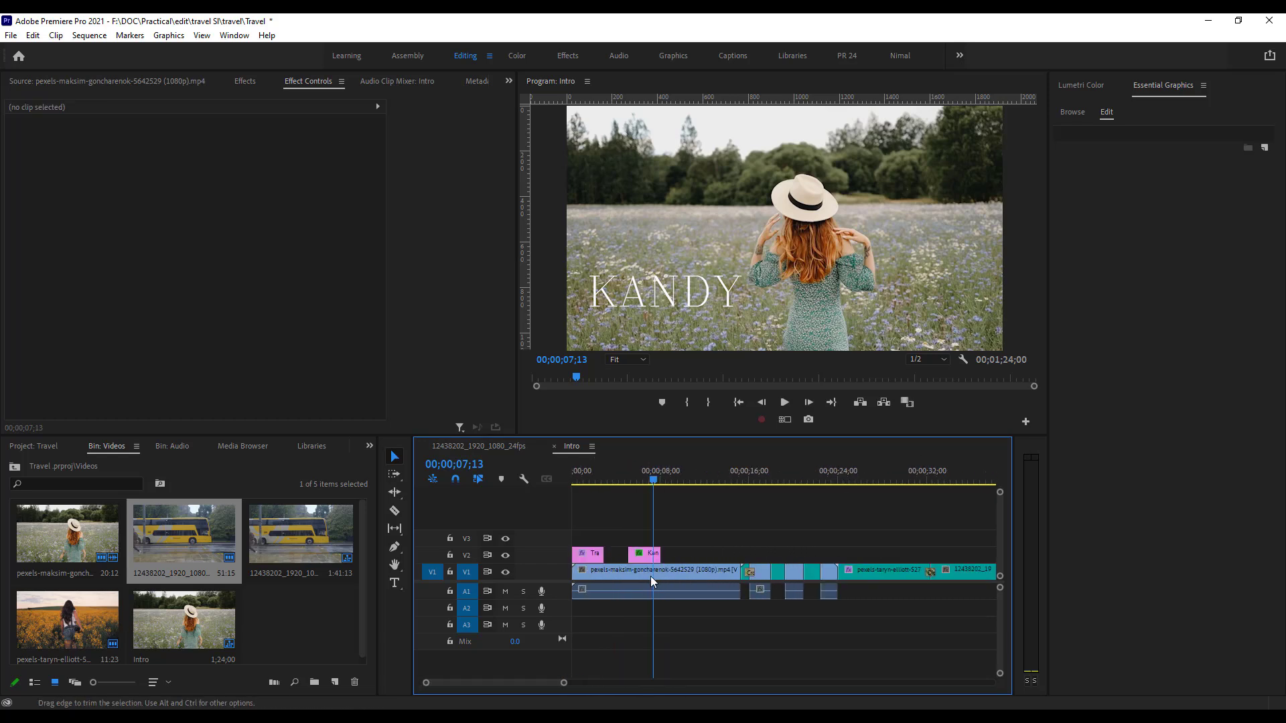
left_click_drag(651, 480, 612, 489)
left_click(638, 569)
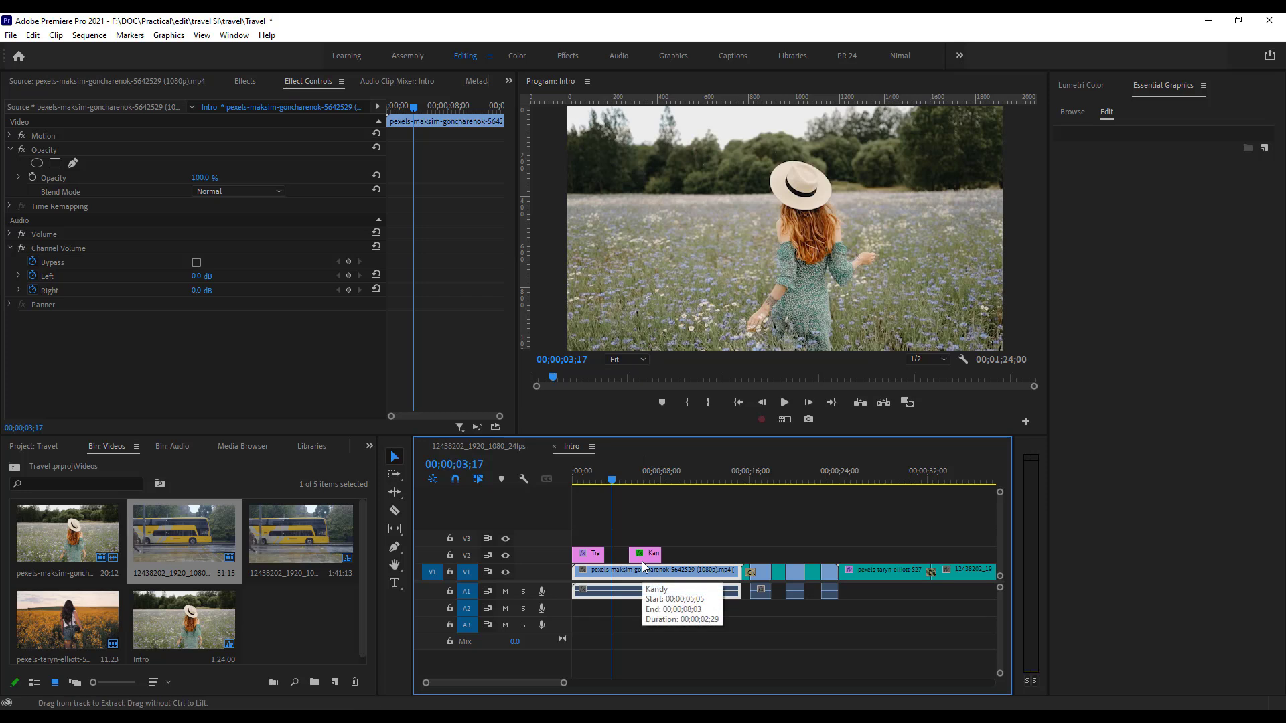
key("ctrl+k")
left_click(666, 576)
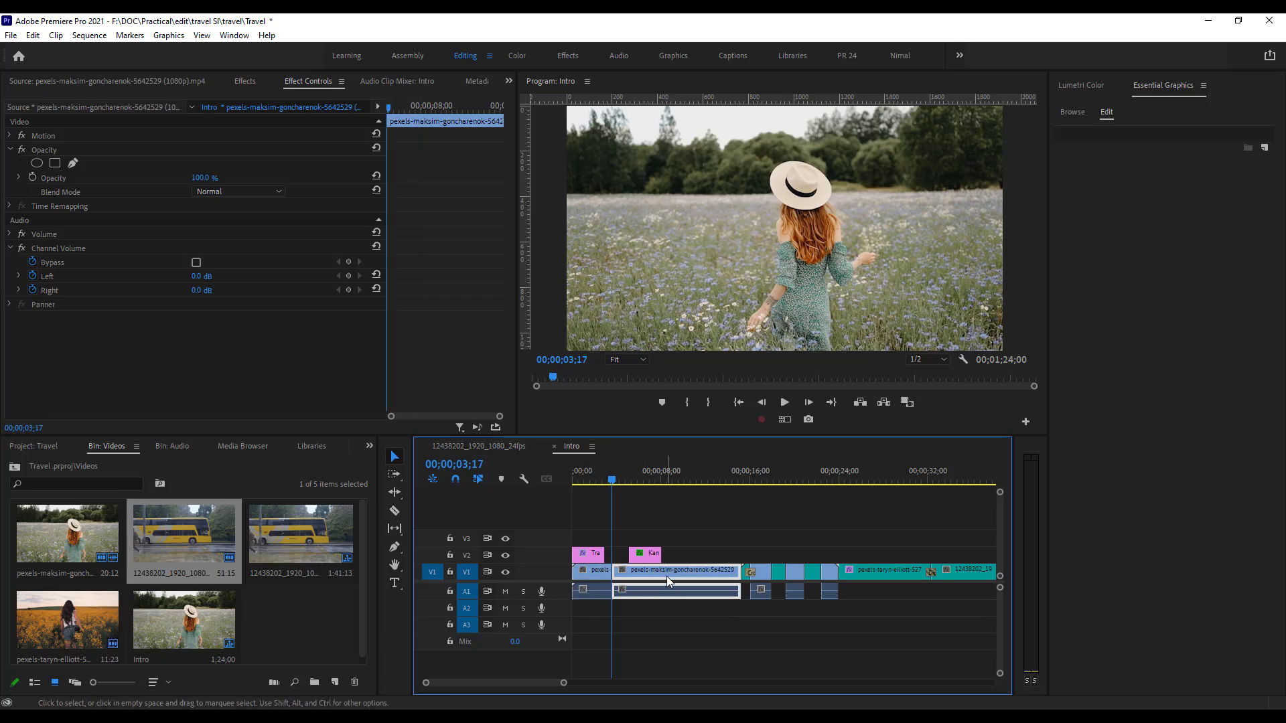
key("Delete")
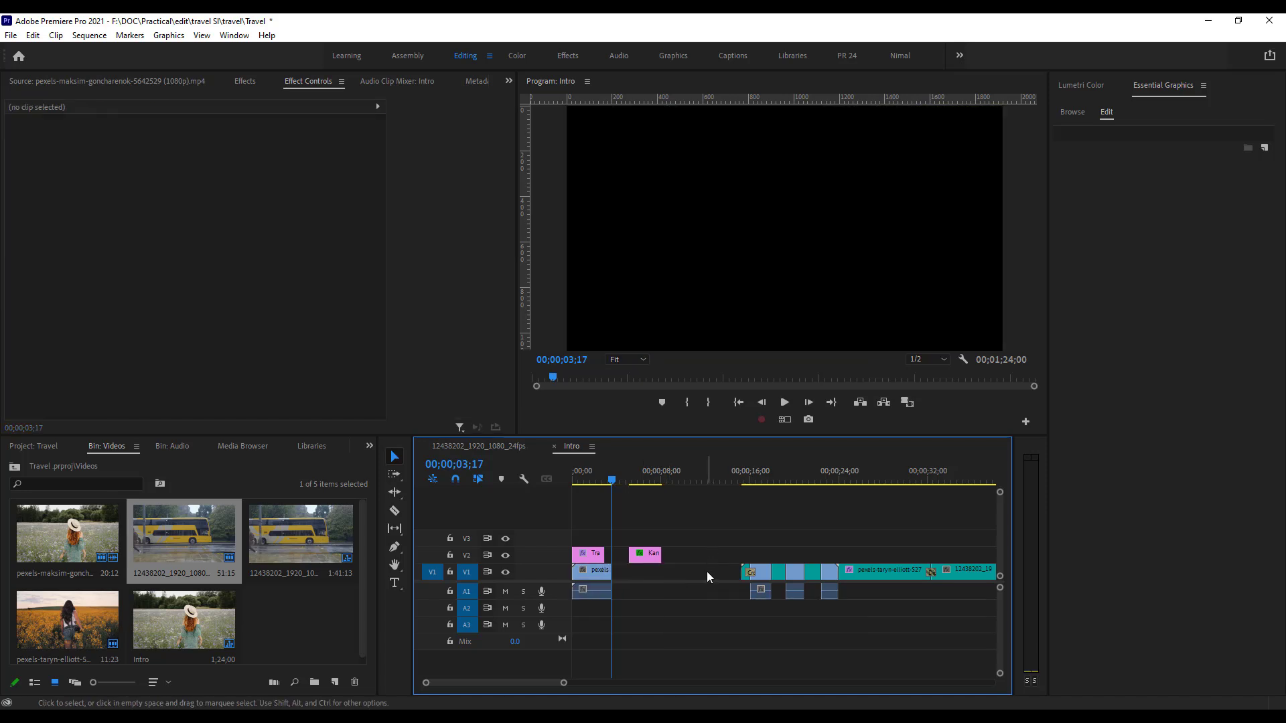
Ripple-delete the gap after the opening clip and remove the last two long clips, pexels-taryn-elliott and 12438202_1920_1080_24fps.mp4, from V1.
left_click(706, 571)
key("Delete")
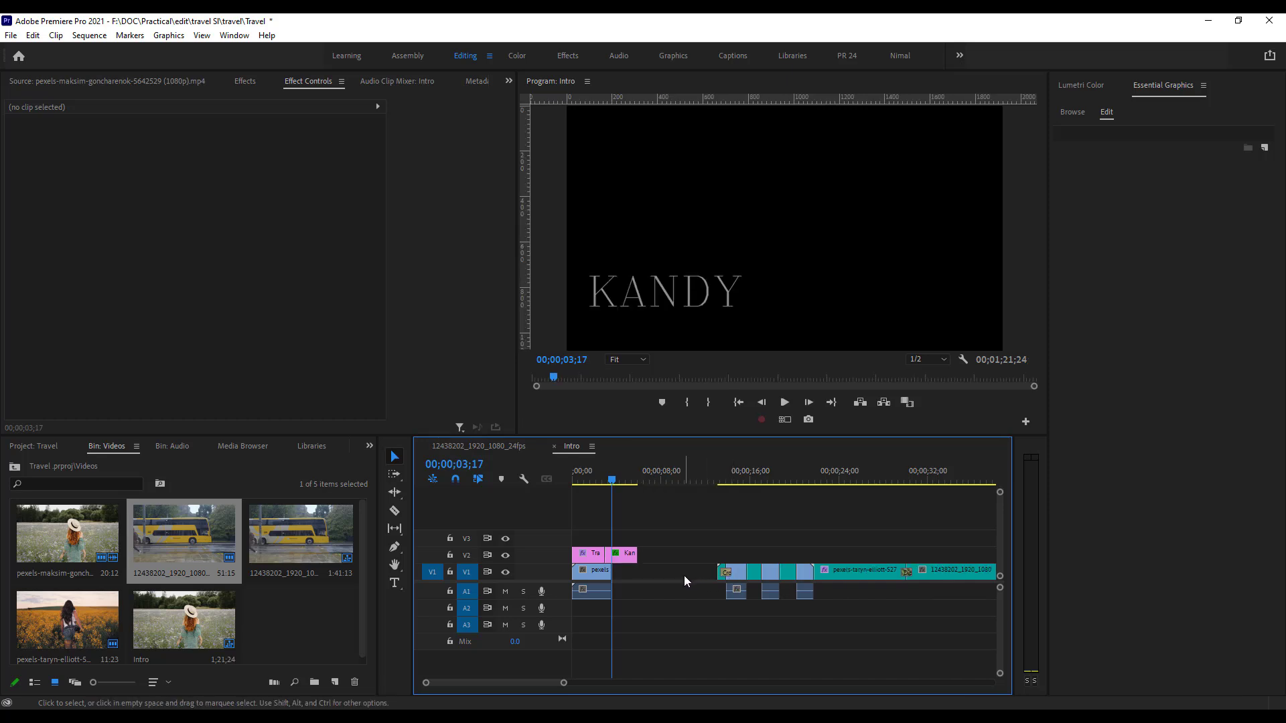
left_click(685, 576)
key("Delete")
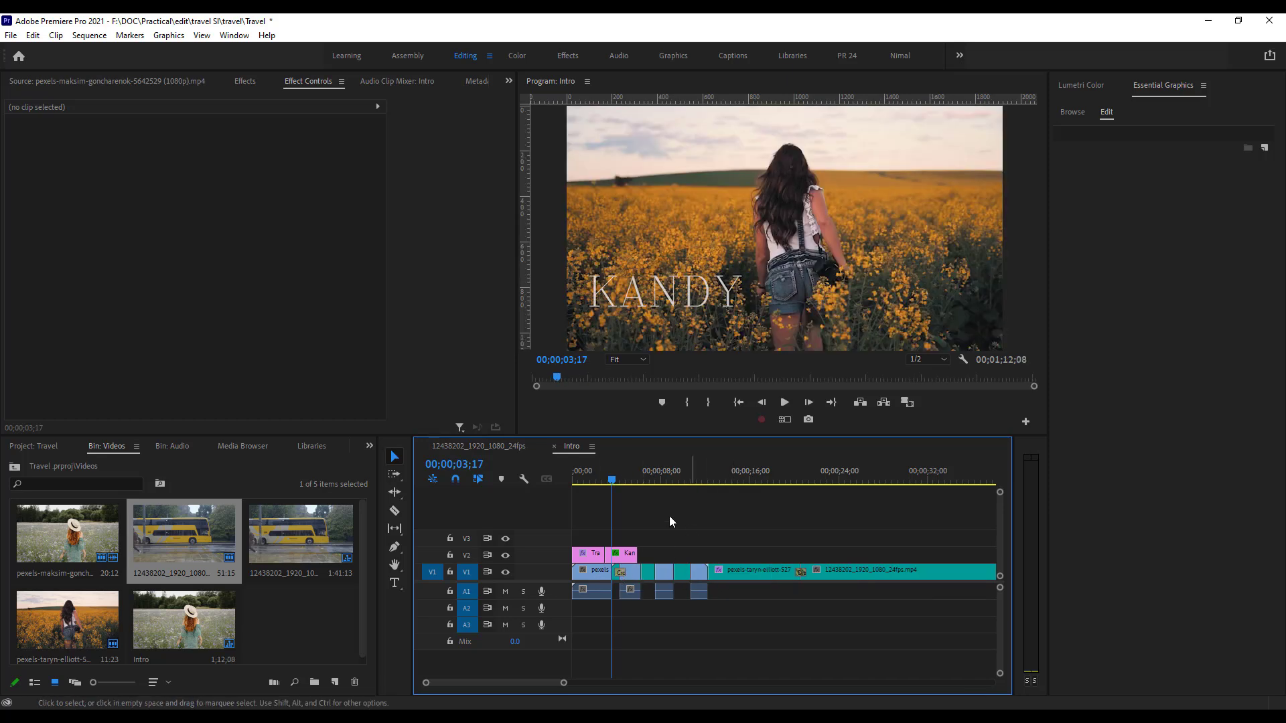
left_click_drag(775, 536, 852, 606)
key("Delete")
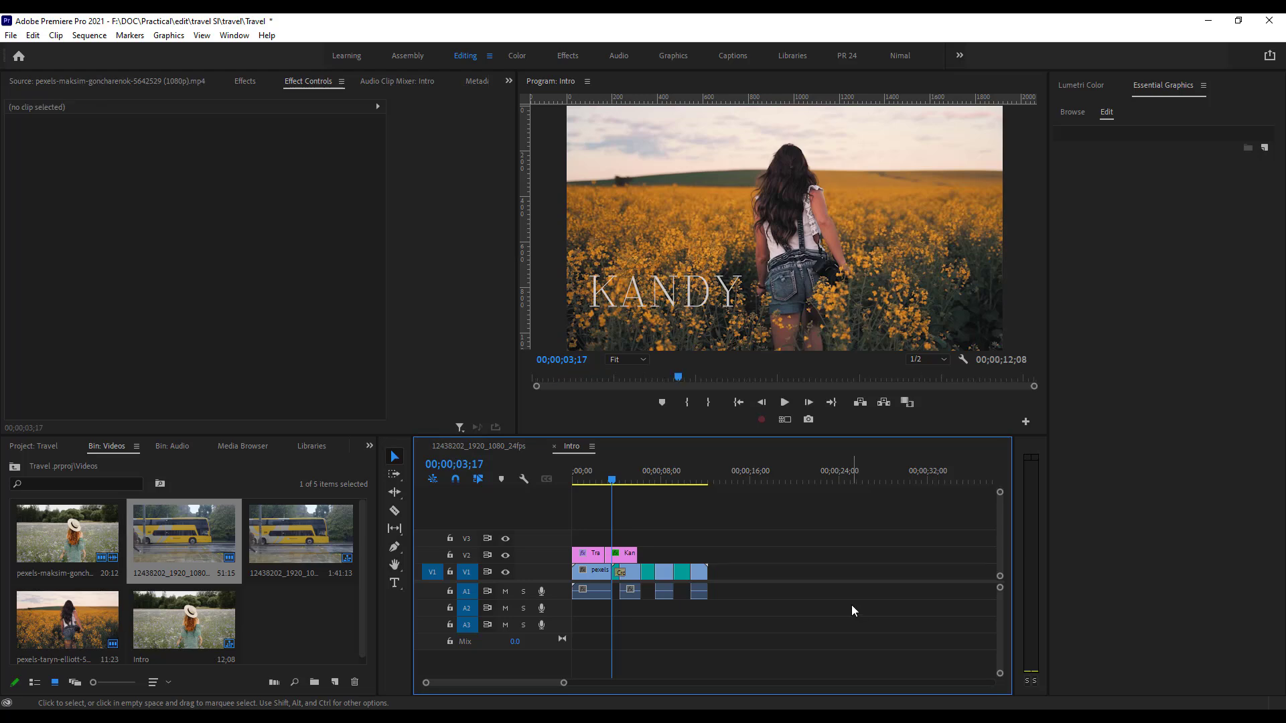
left_click_drag(613, 479, 682, 489)
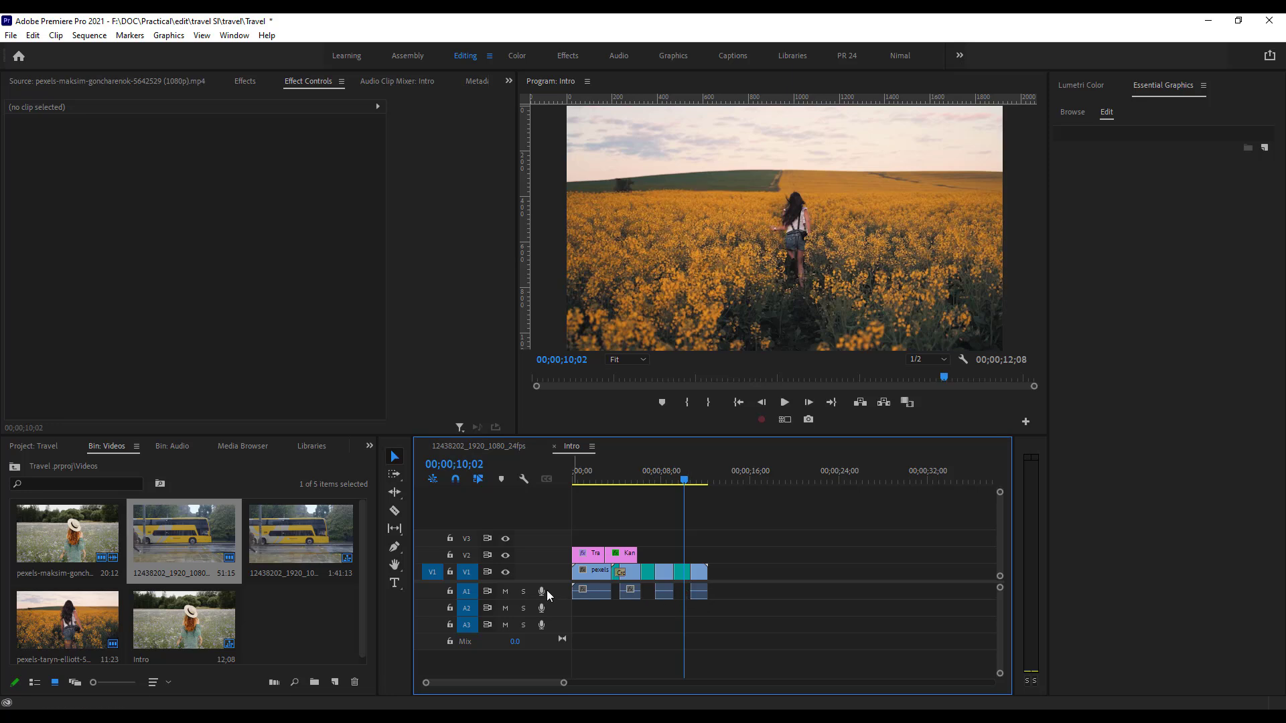
Mute audio track A1 and place the Tropic Fuse music file from the Audio bin at the start of A2.
left_click(505, 591)
left_click(596, 593)
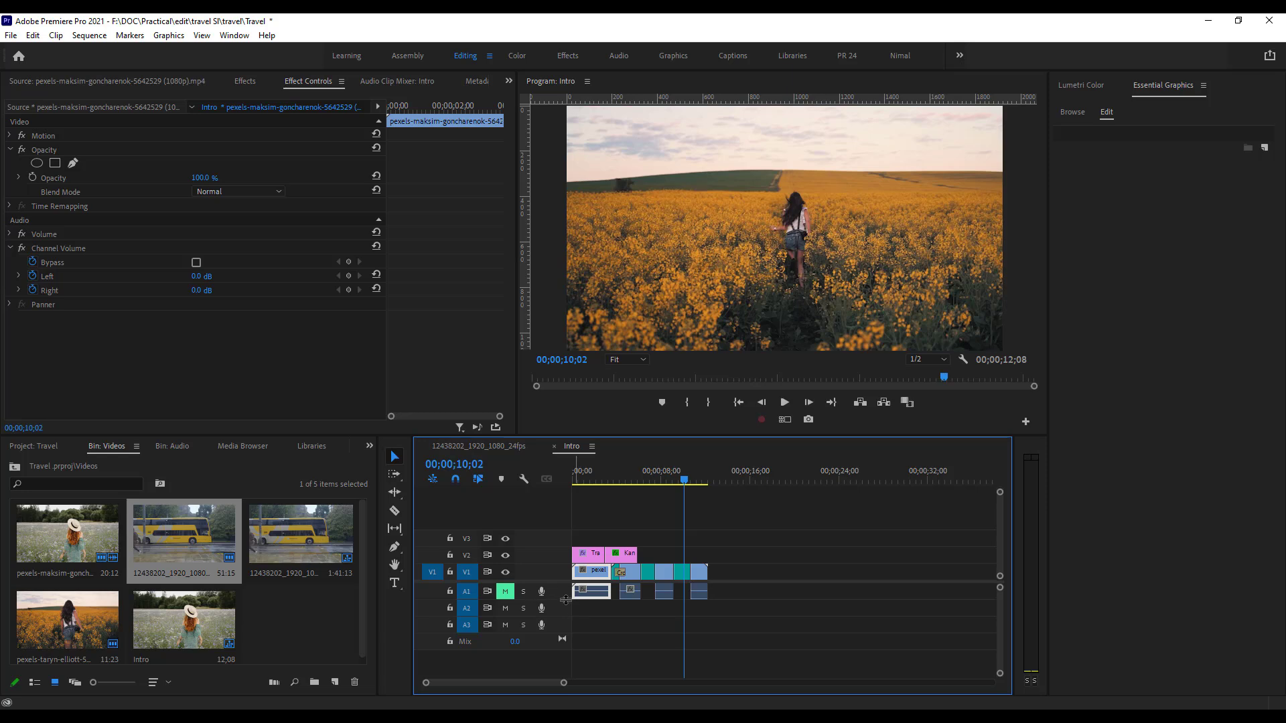
left_click(173, 447)
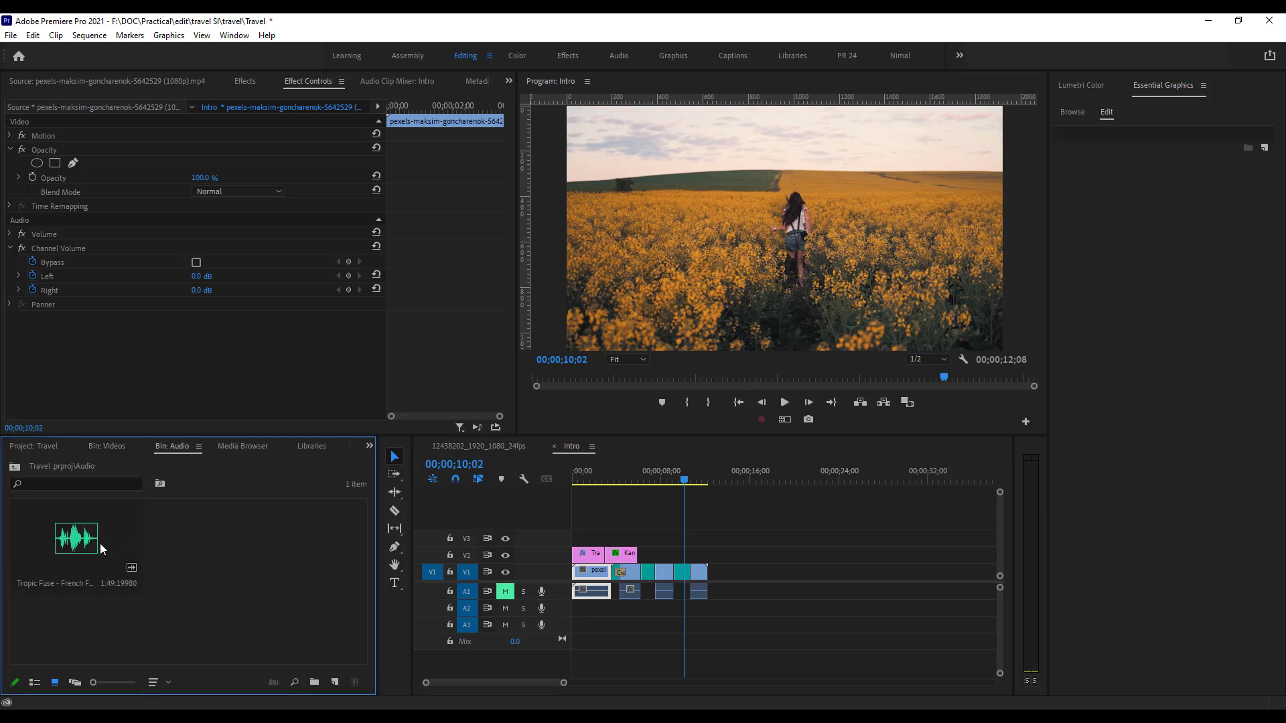
left_click_drag(99, 544, 565, 611)
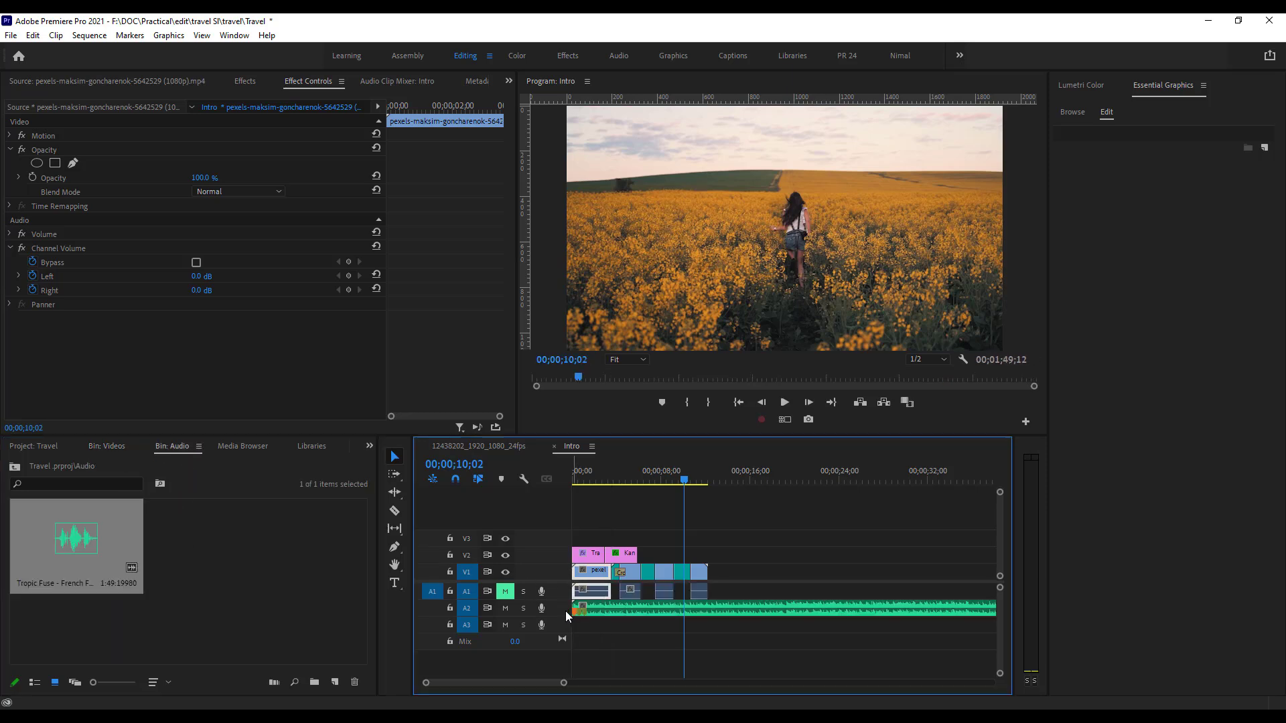
Play the Intro sequence briefly from the start with its music, and delete the Tropic Fuse clip from audio track A2.
left_click_drag(632, 480, 571, 480)
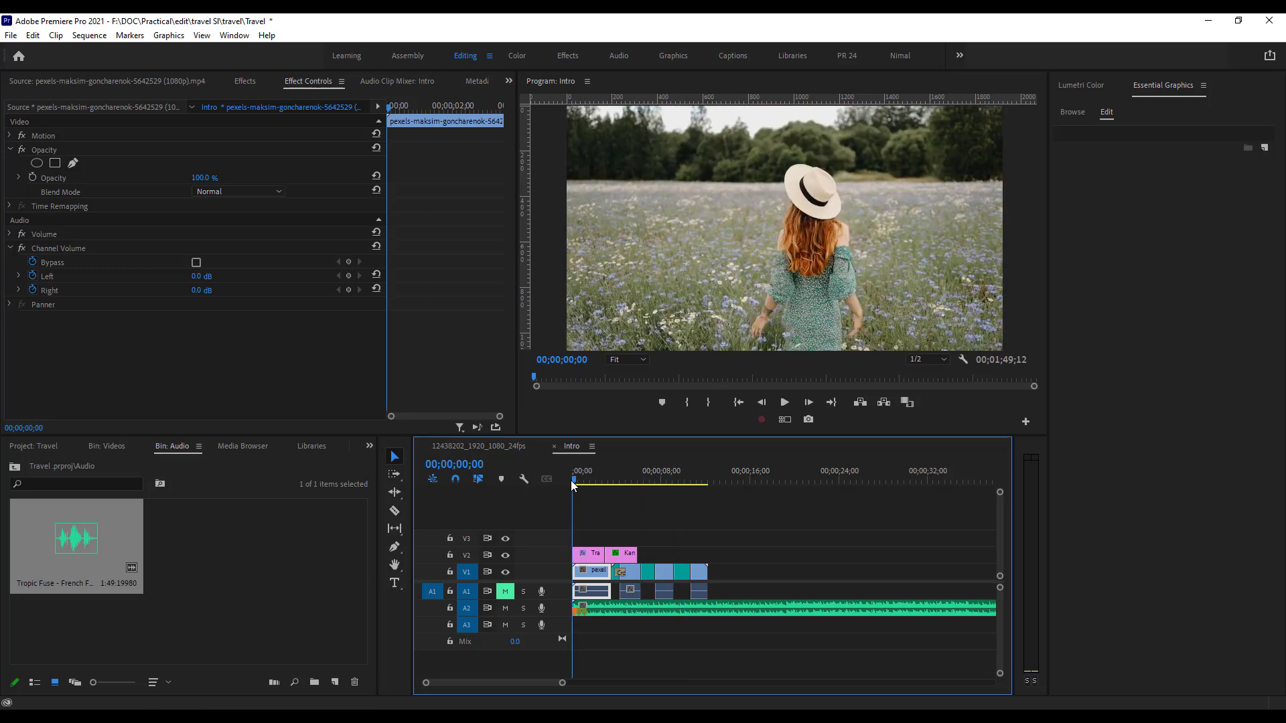
left_click(786, 402)
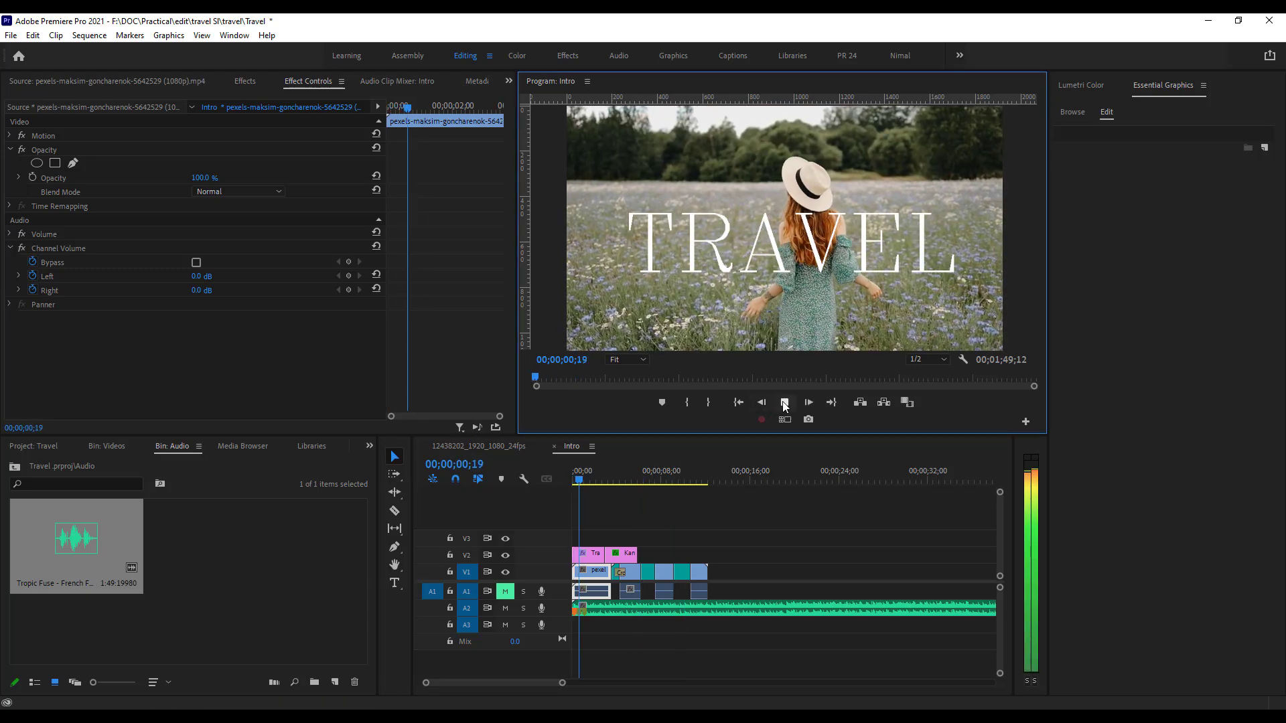
left_click(783, 404)
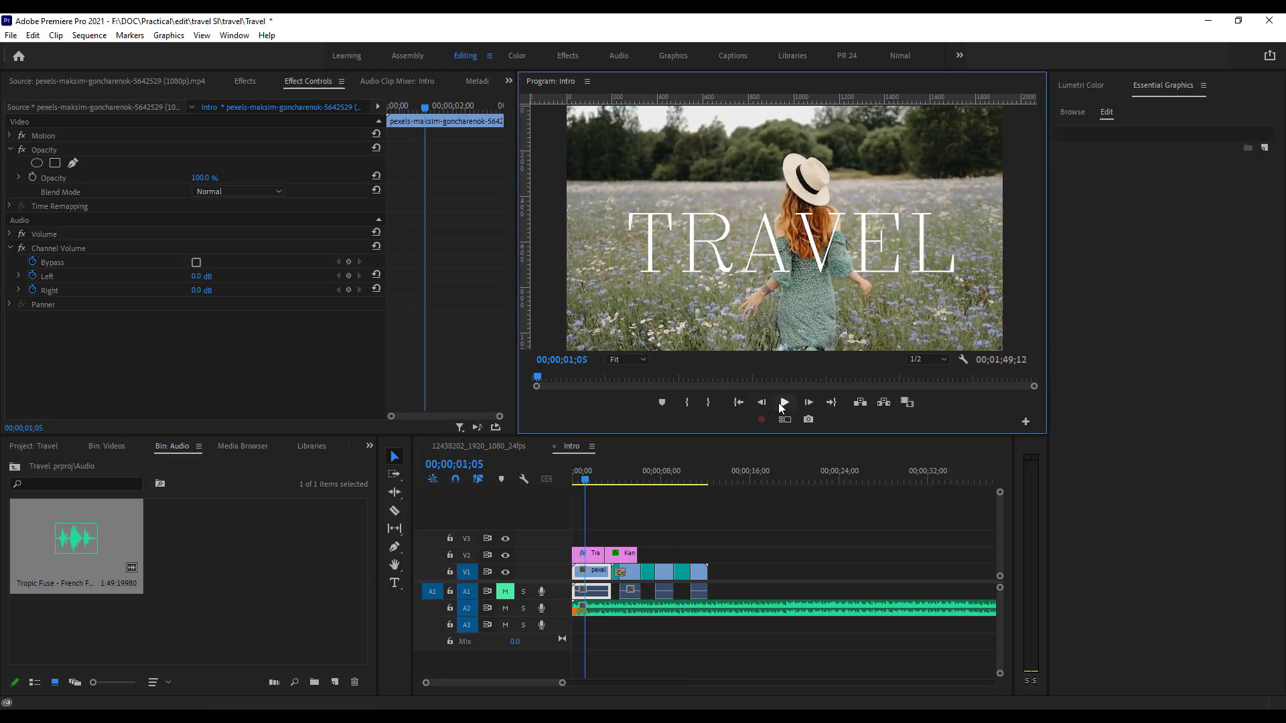
left_click(727, 608)
key("Delete")
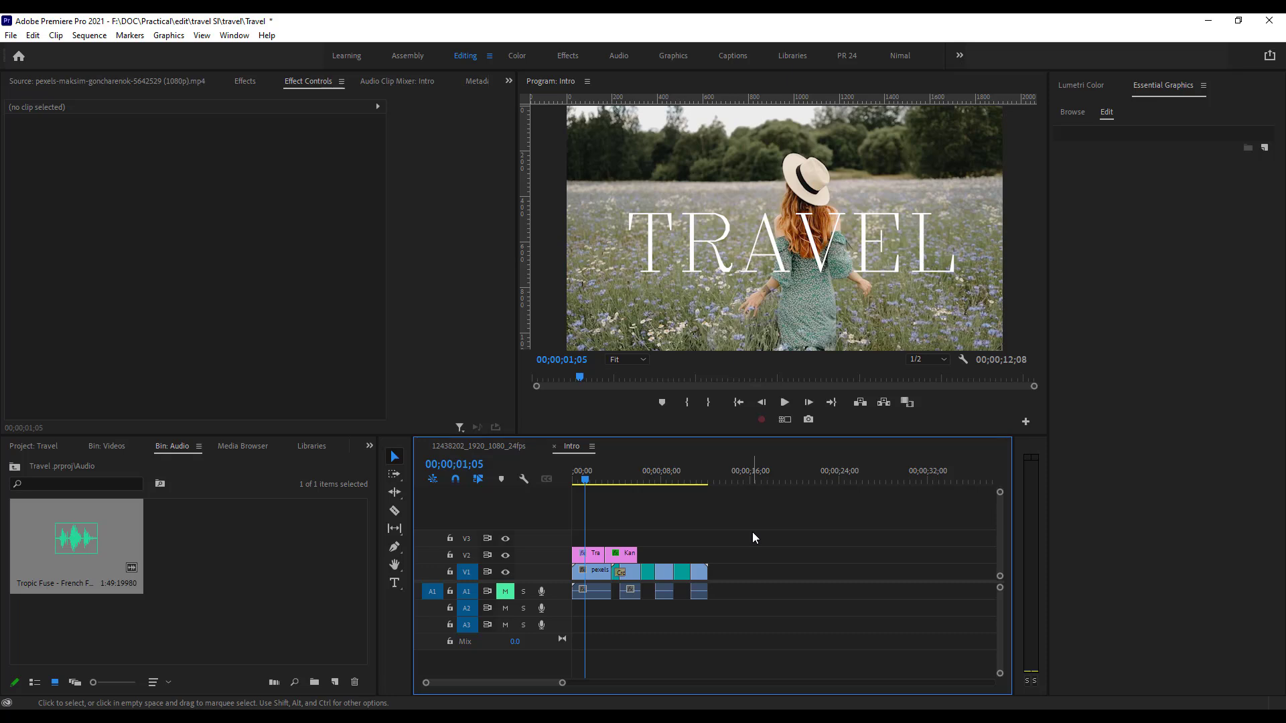
Open the media export settings for the Intro sequence and choose H.264 as the format.
left_click(12, 35)
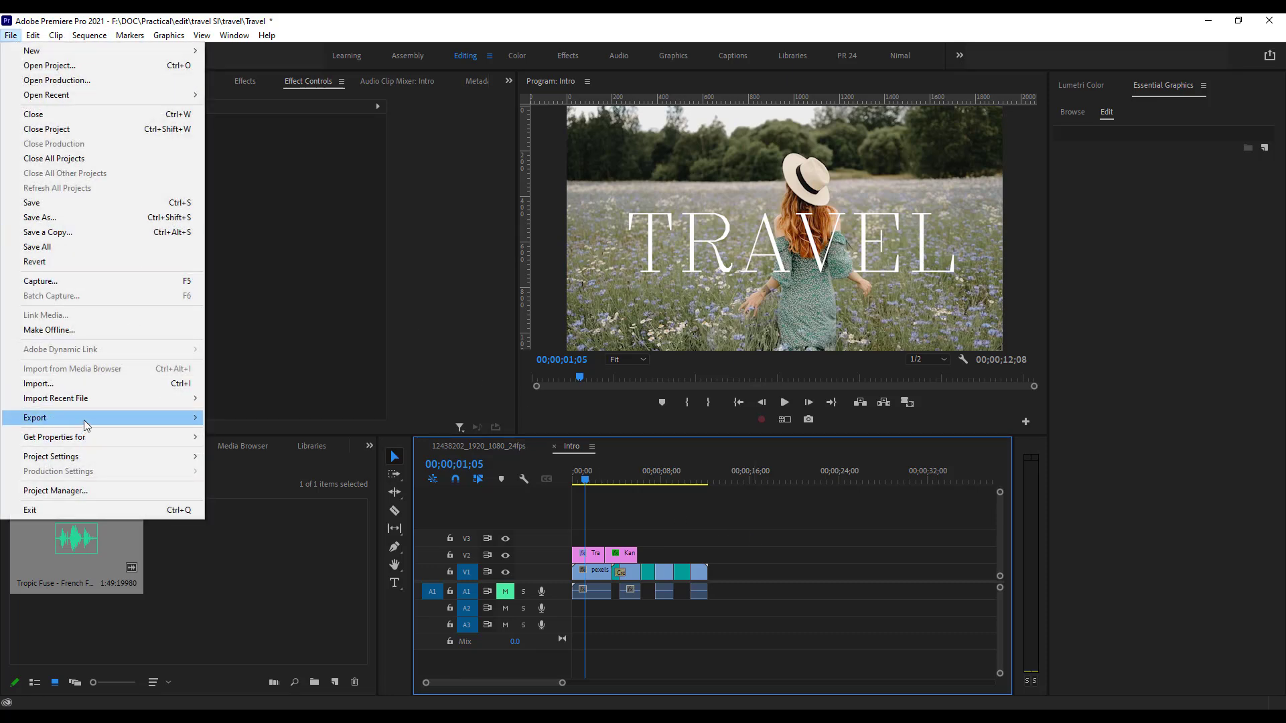
mouse_move(83, 420)
left_click(276, 419)
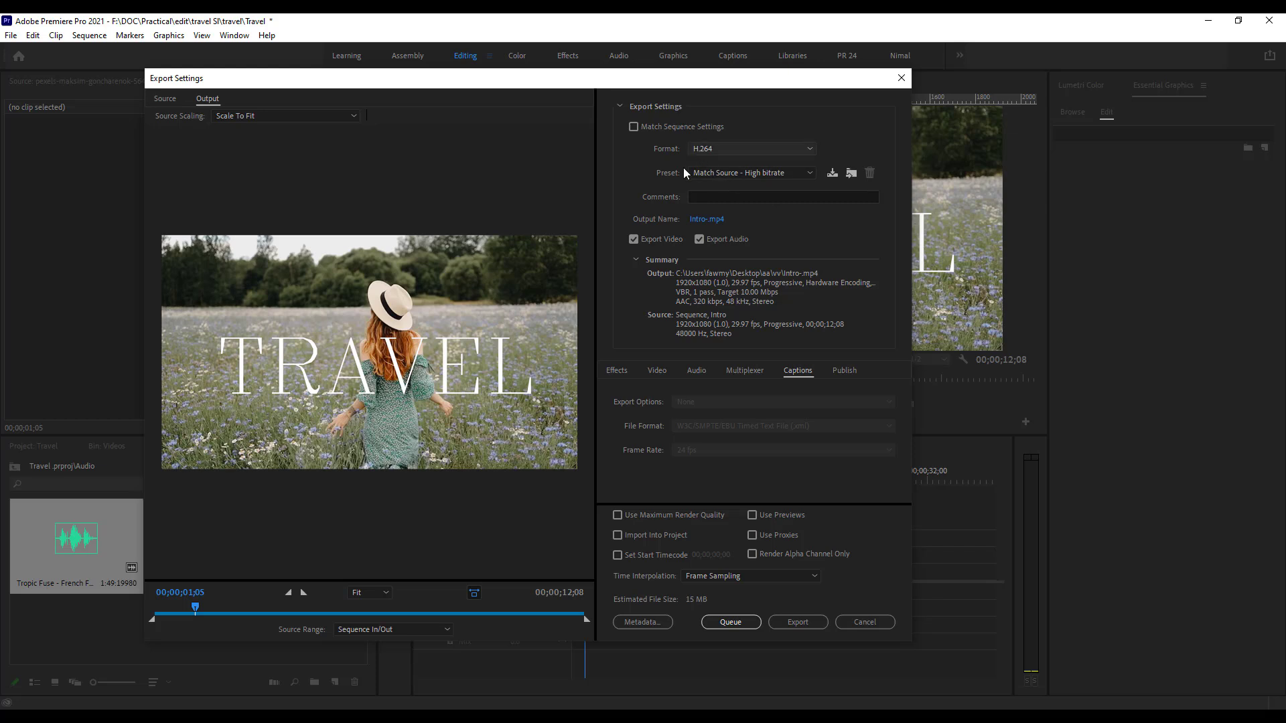
left_click(717, 149)
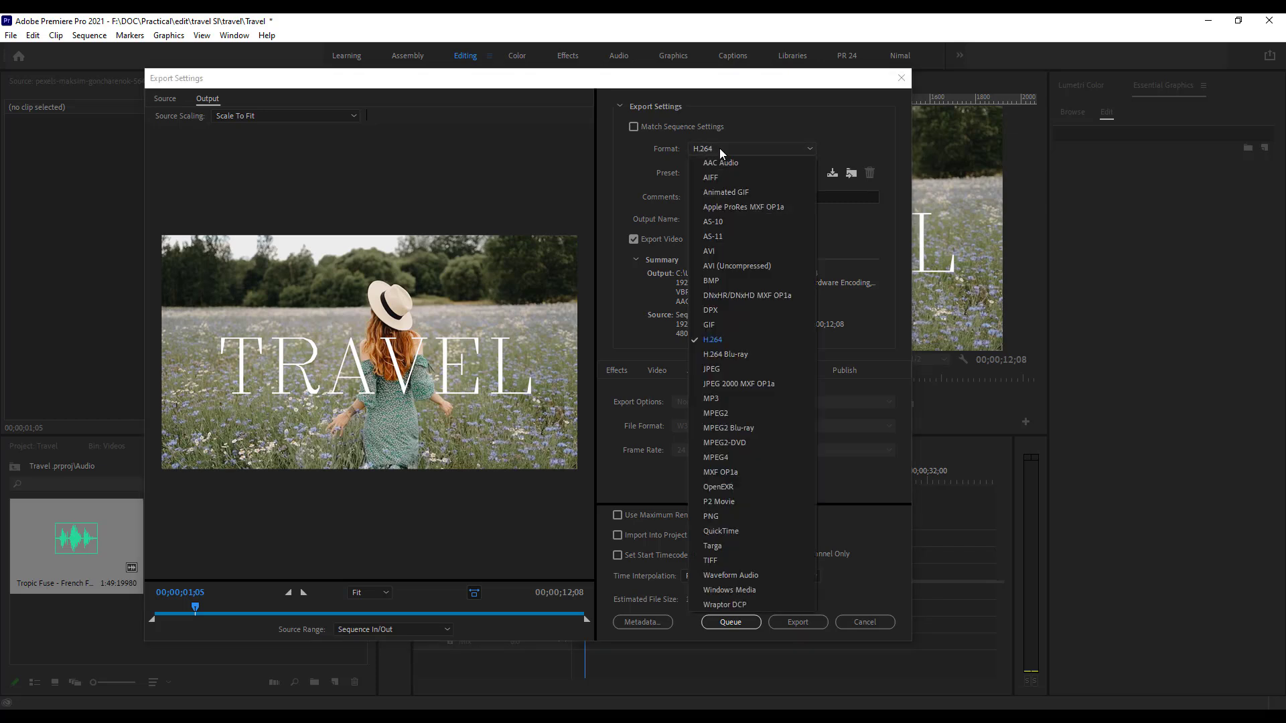
left_click(714, 345)
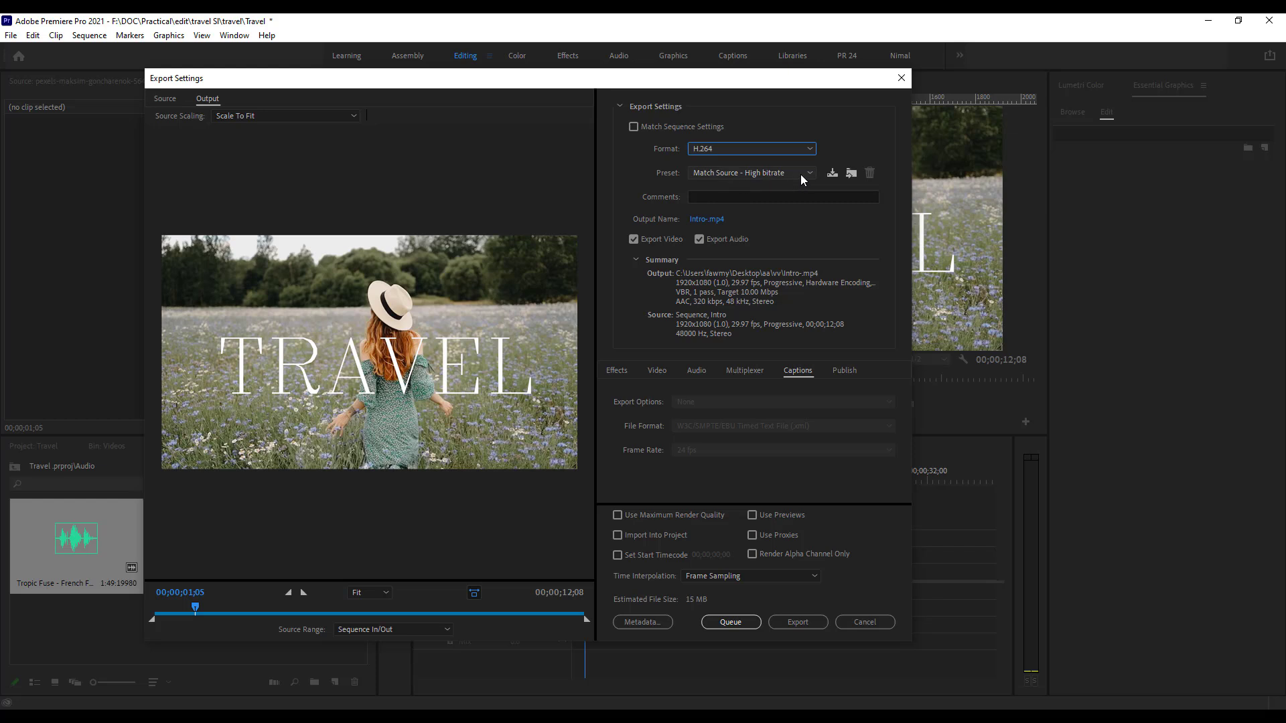
Set the export output to a video file named Intro- in the Desktop folder aa\vv.
left_click(702, 221)
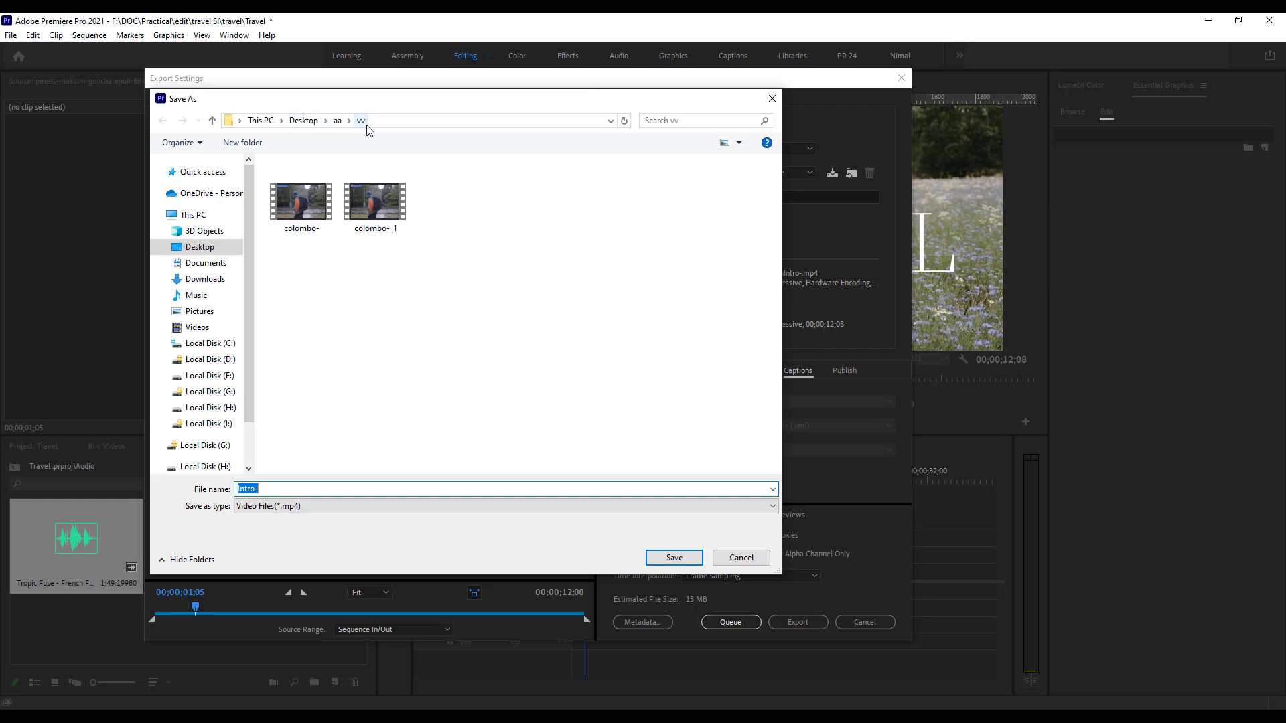
left_click(417, 267)
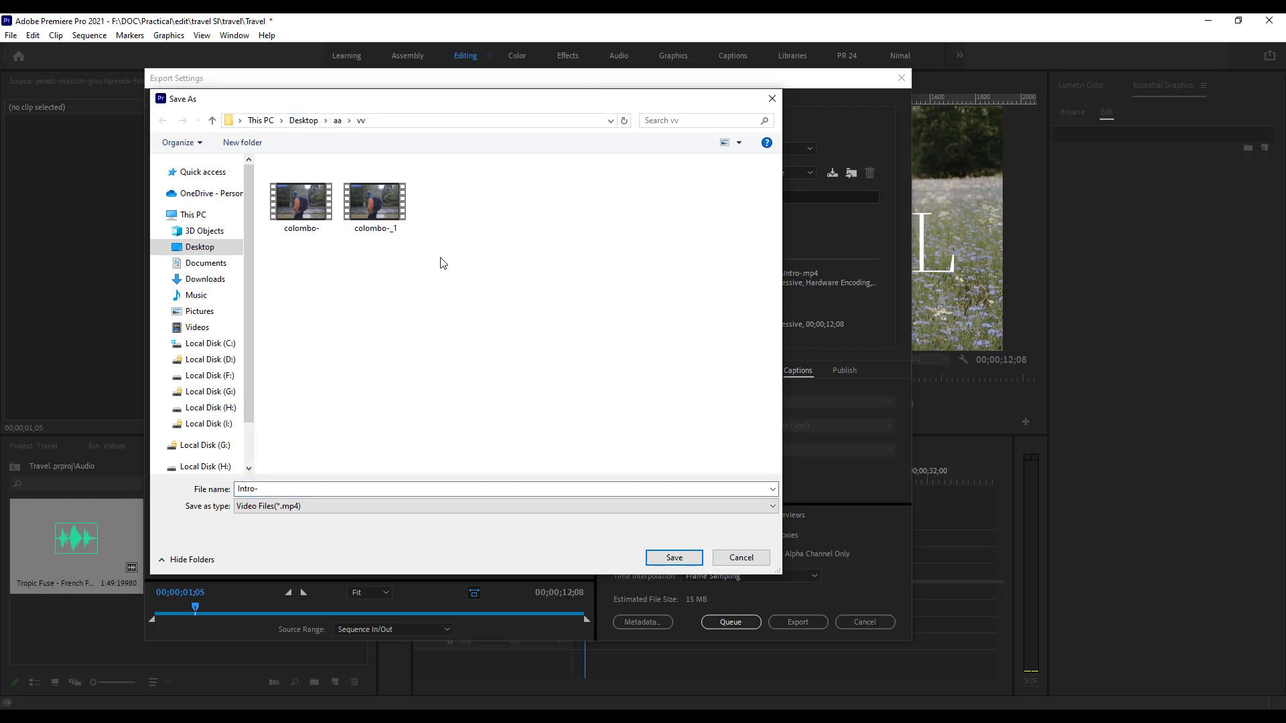
left_click(272, 483)
left_click(668, 557)
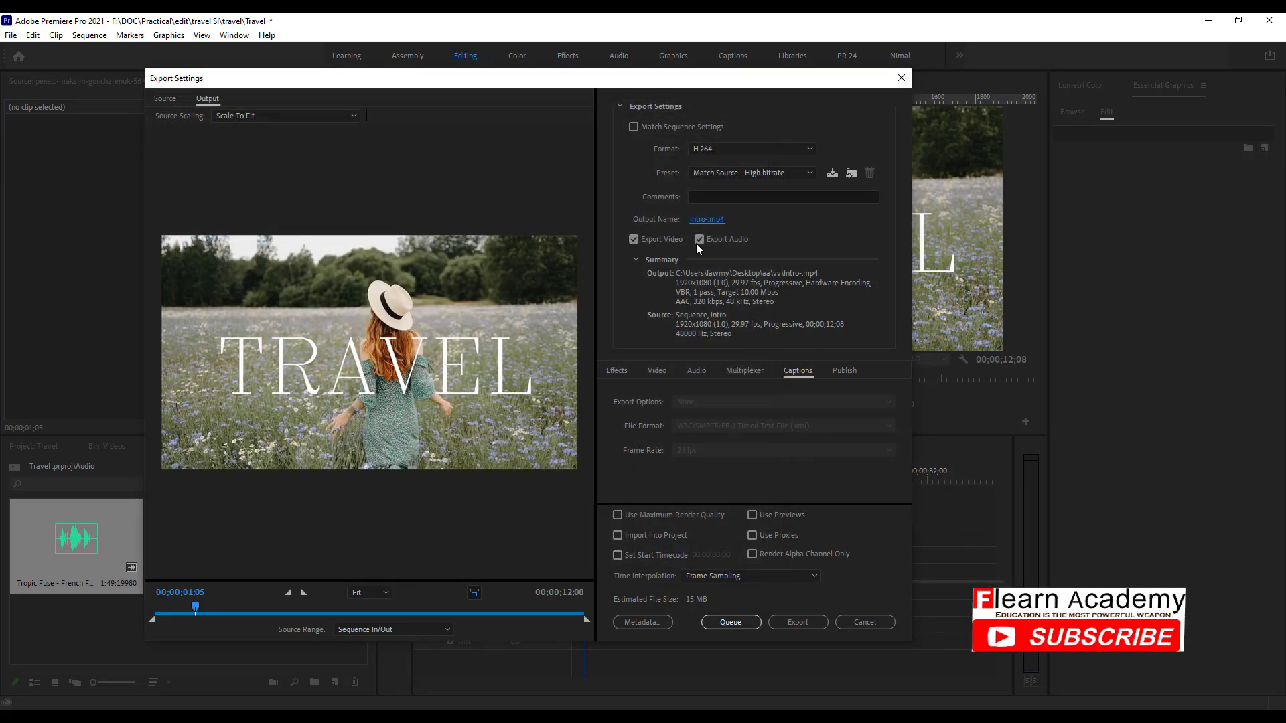
Review the effects and video options of the export, and export the Intro sequence.
left_click(615, 371)
scroll(666, 449, "down", 3)
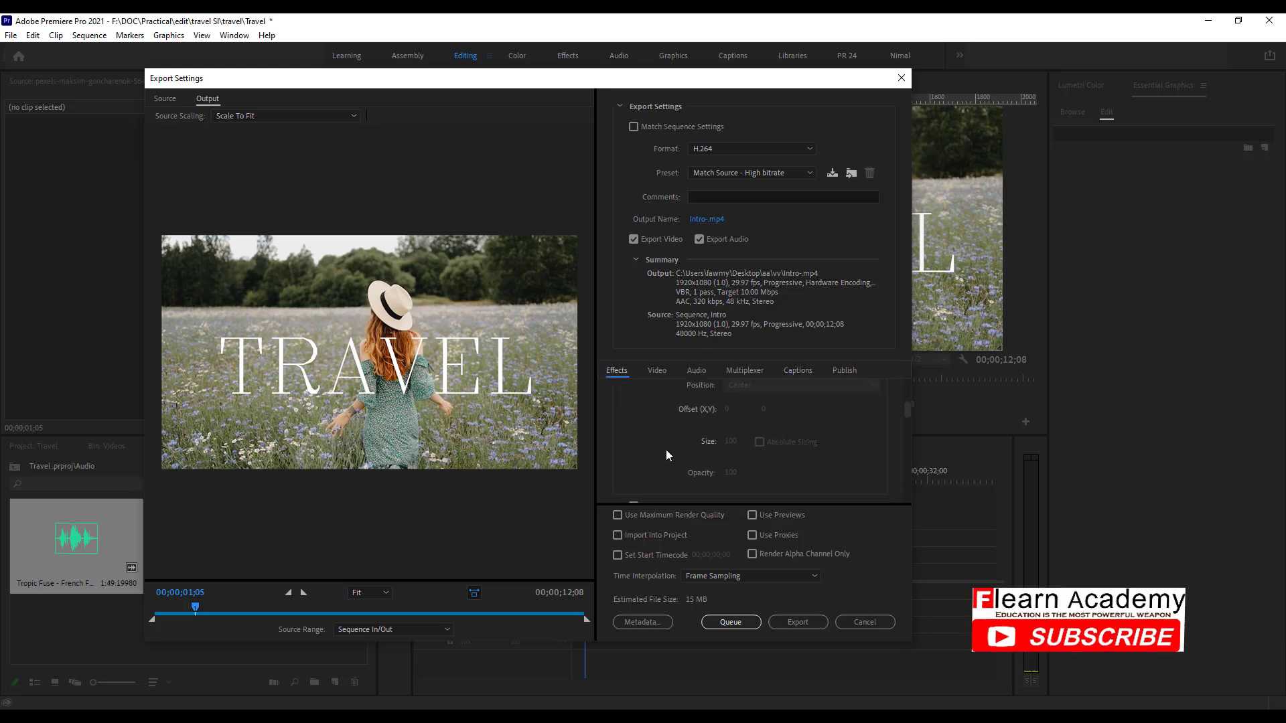
left_click(660, 370)
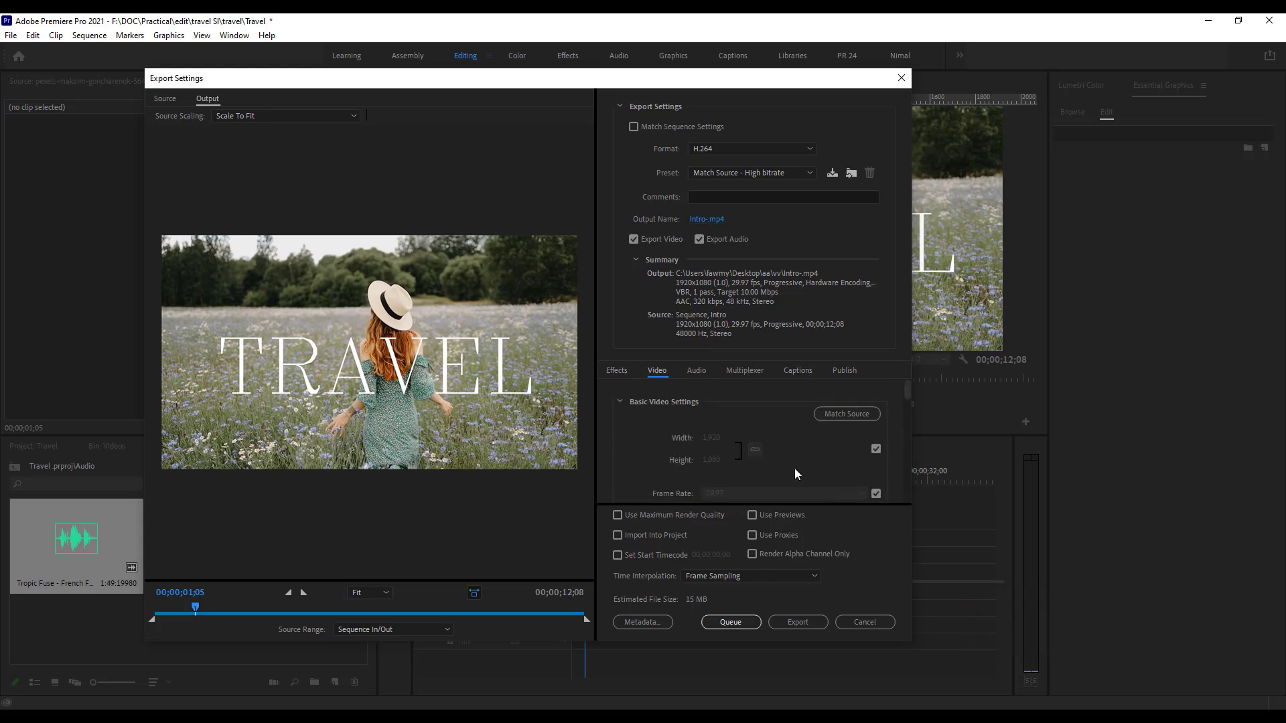
scroll(833, 480, "down", 2)
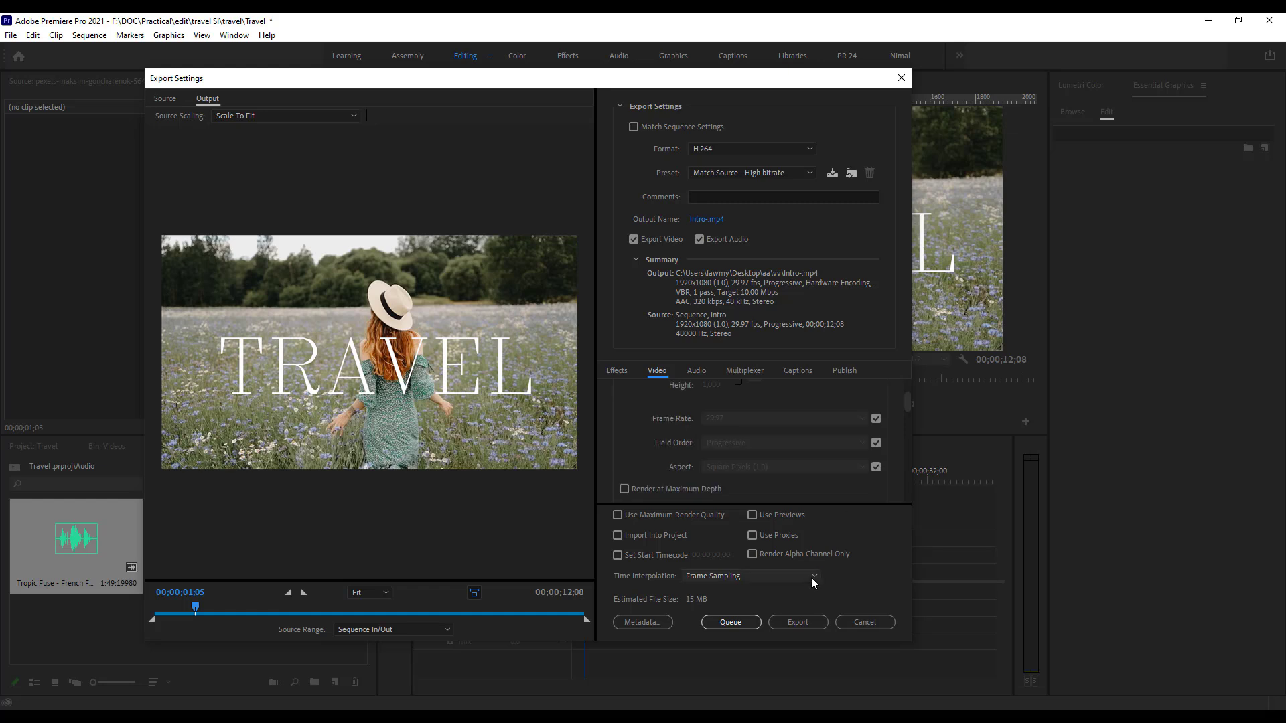
left_click(806, 628)
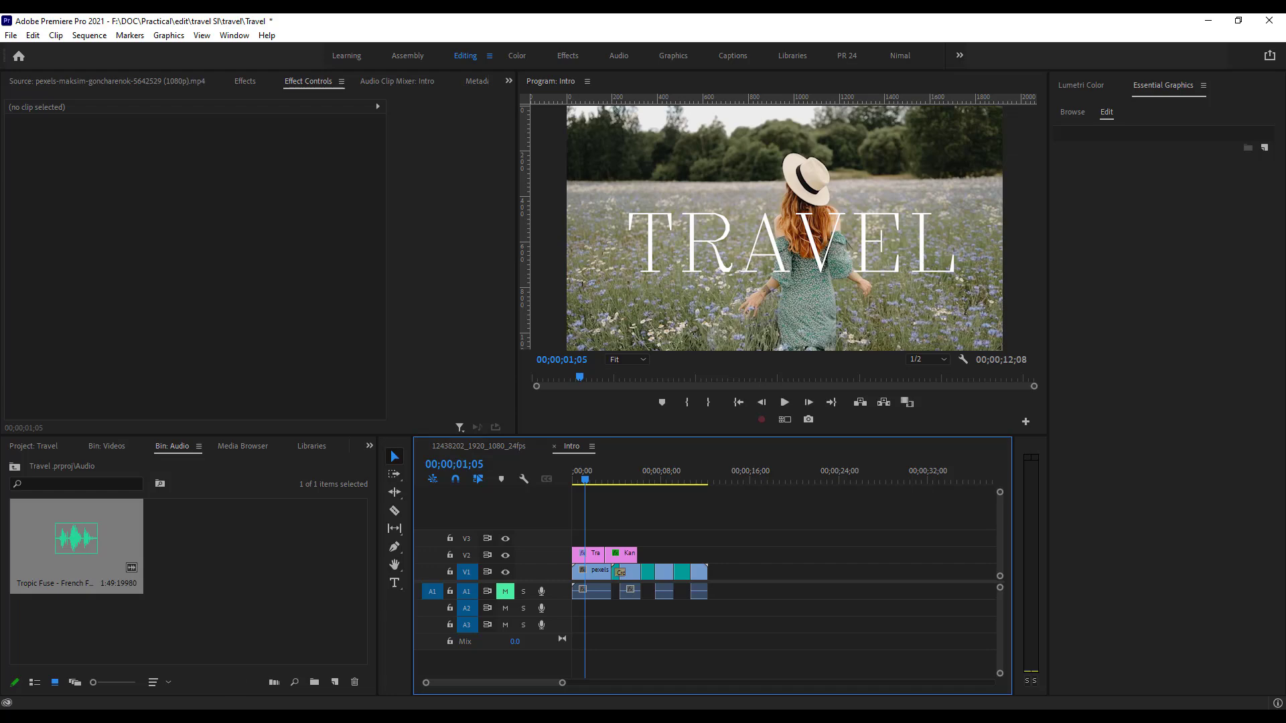
Switch to File Explorer, play the exported Intro- video from the vv folder in Media Player, and close the player.
key("alt+Tab")
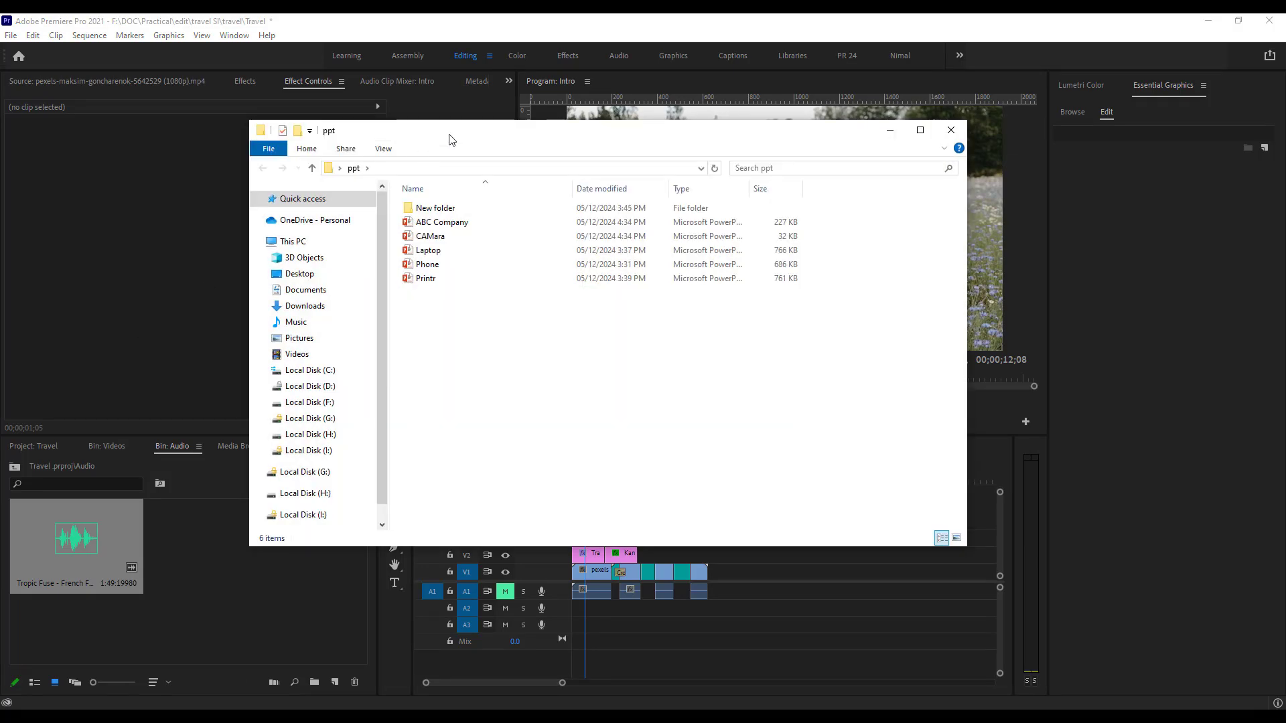
left_click_drag(449, 137, 0, 362)
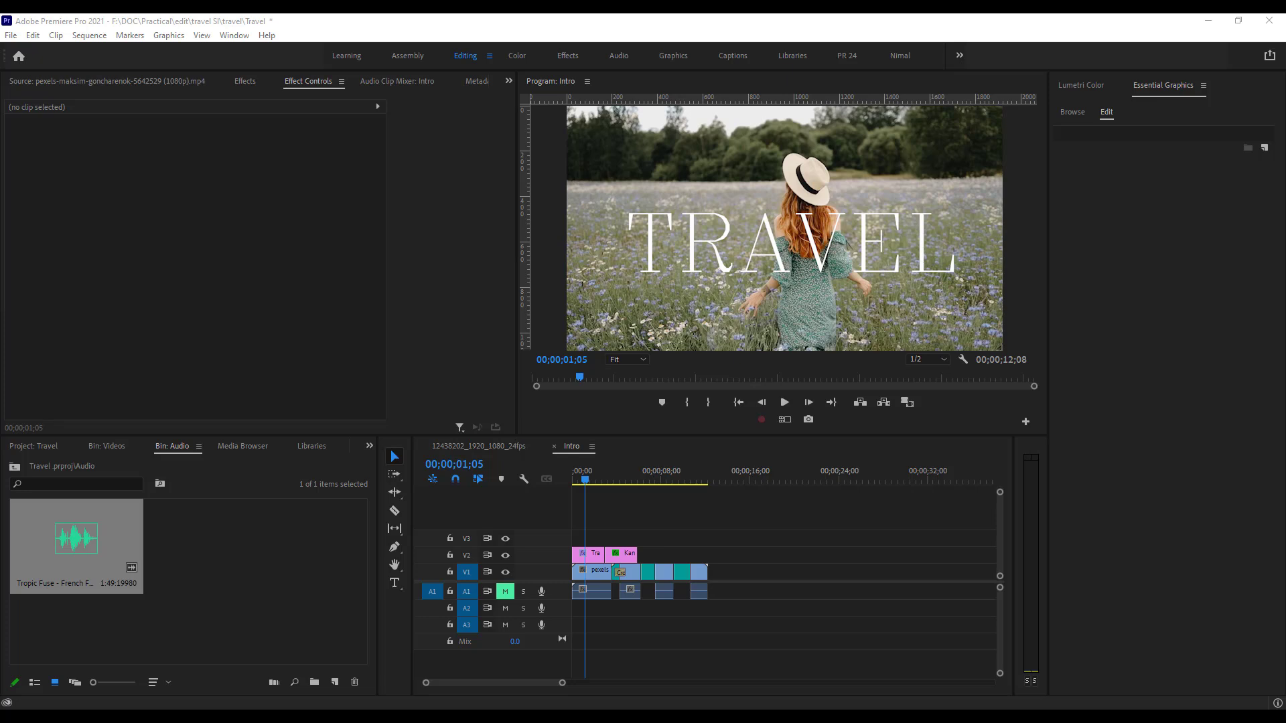
left_click_drag(0, 355, 606, 238)
left_click(654, 328)
double_click(648, 339)
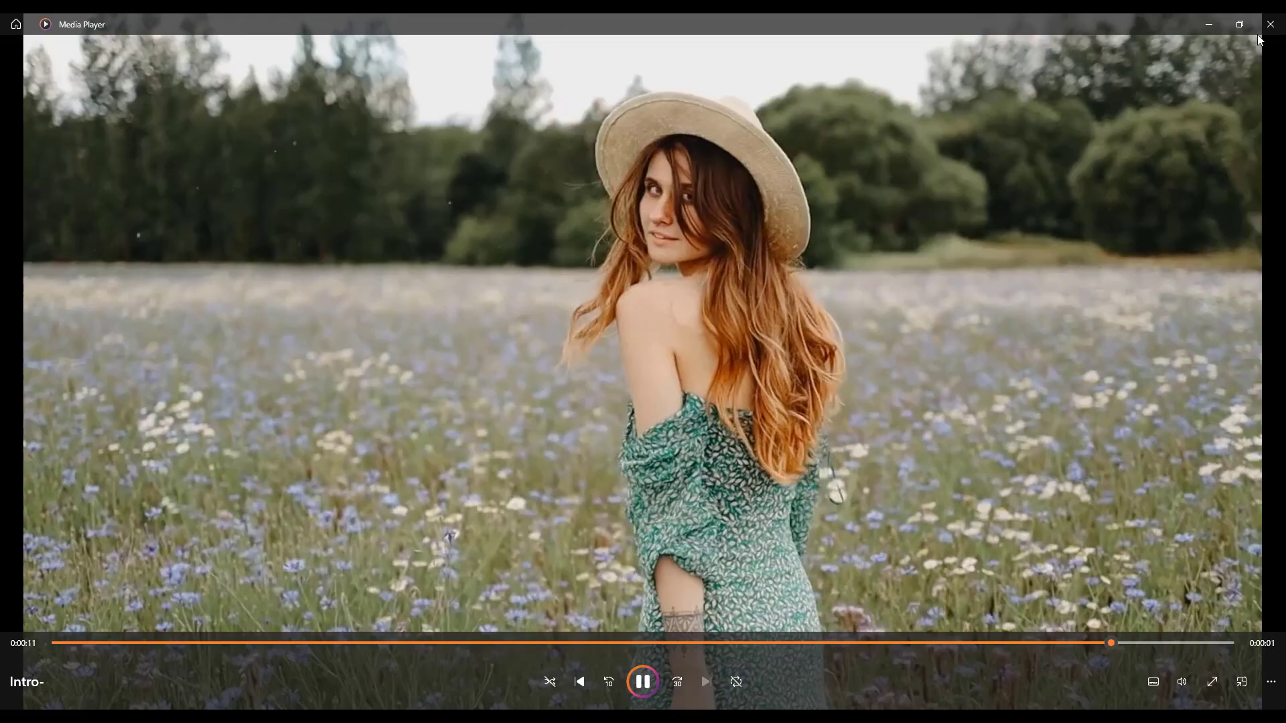
left_click(1270, 24)
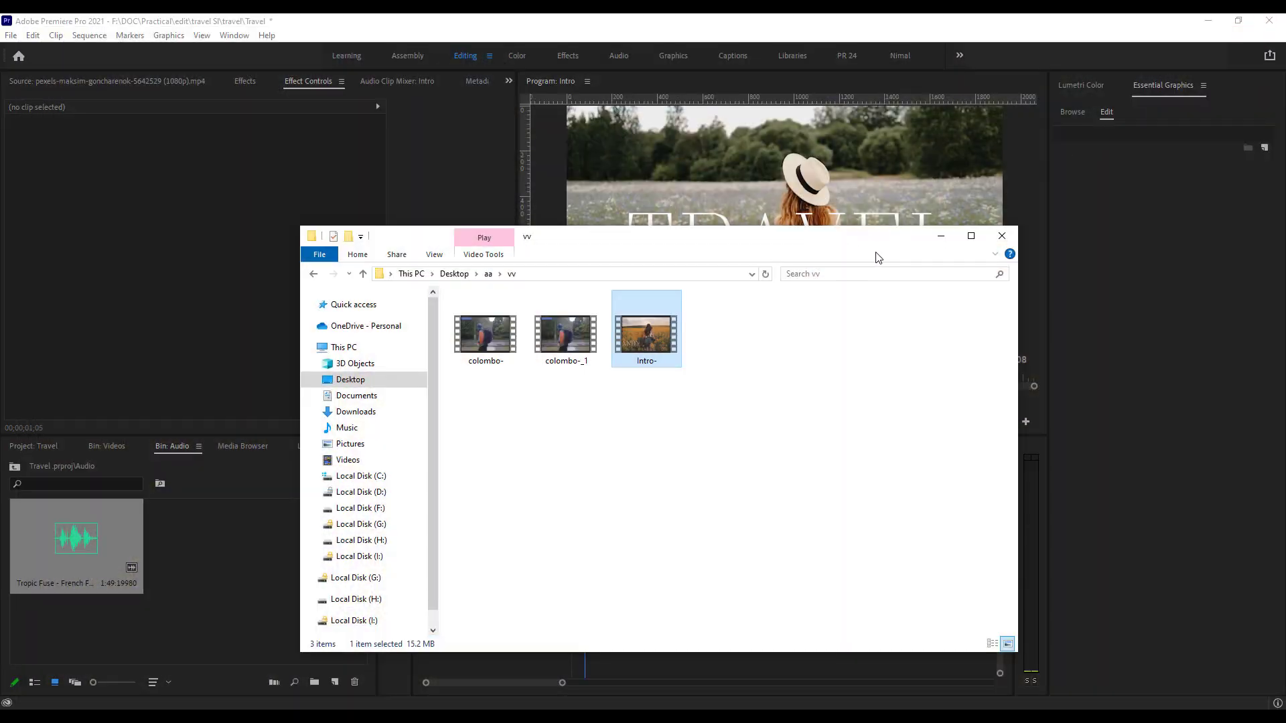